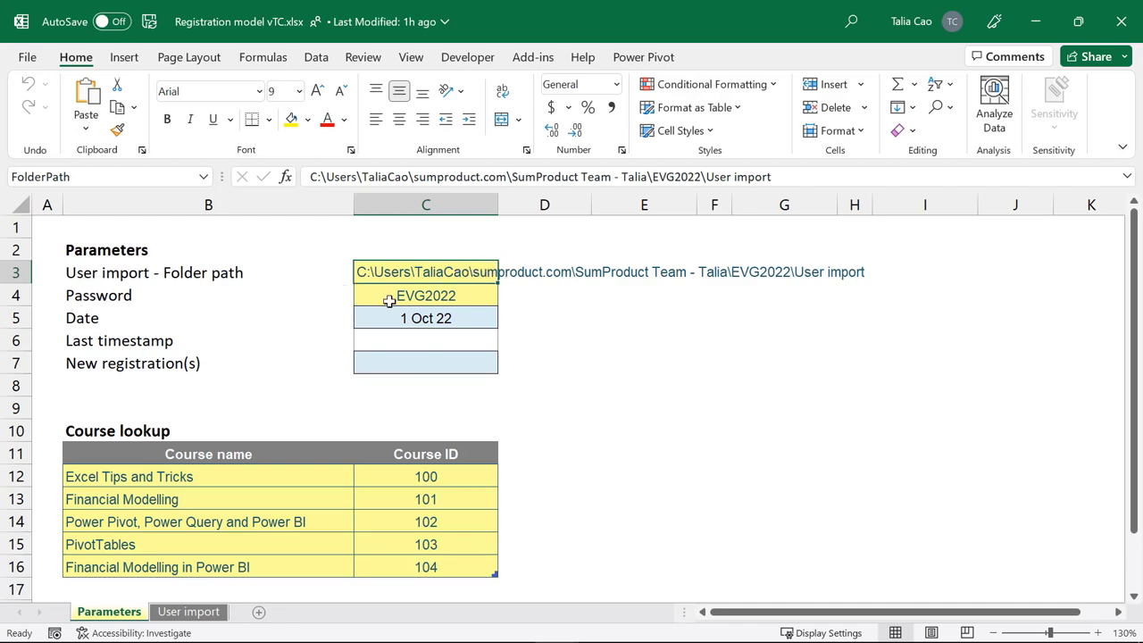
# Step: Check the Password, Date, Last timestamp and New registration(s) parameter cells in C4–C7
pyautogui.click(446, 298)
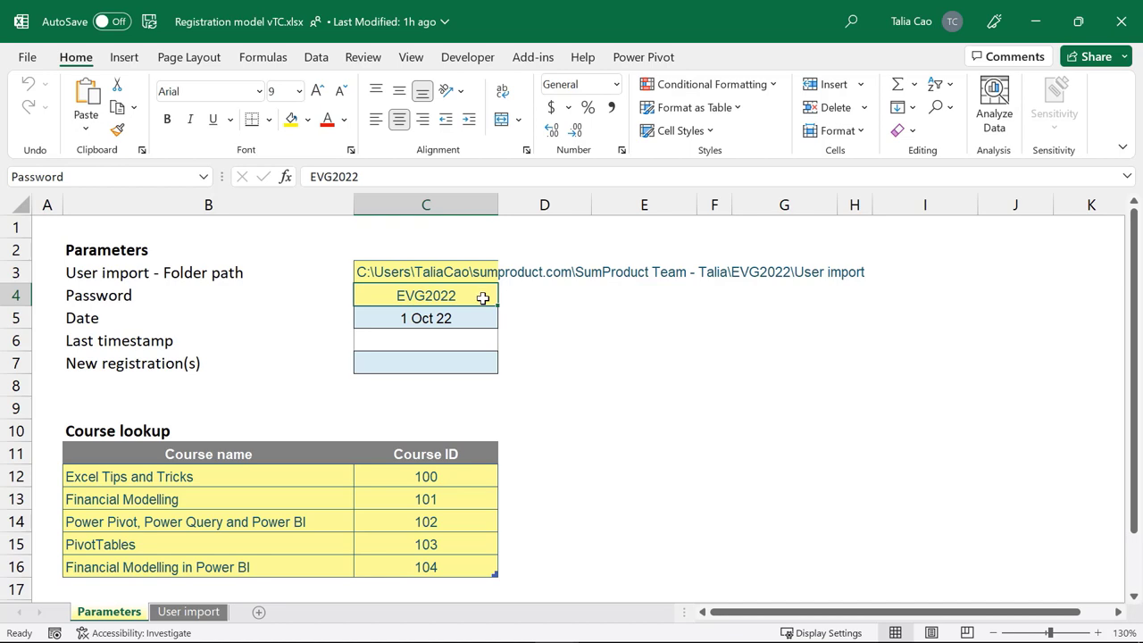
pyautogui.click(468, 320)
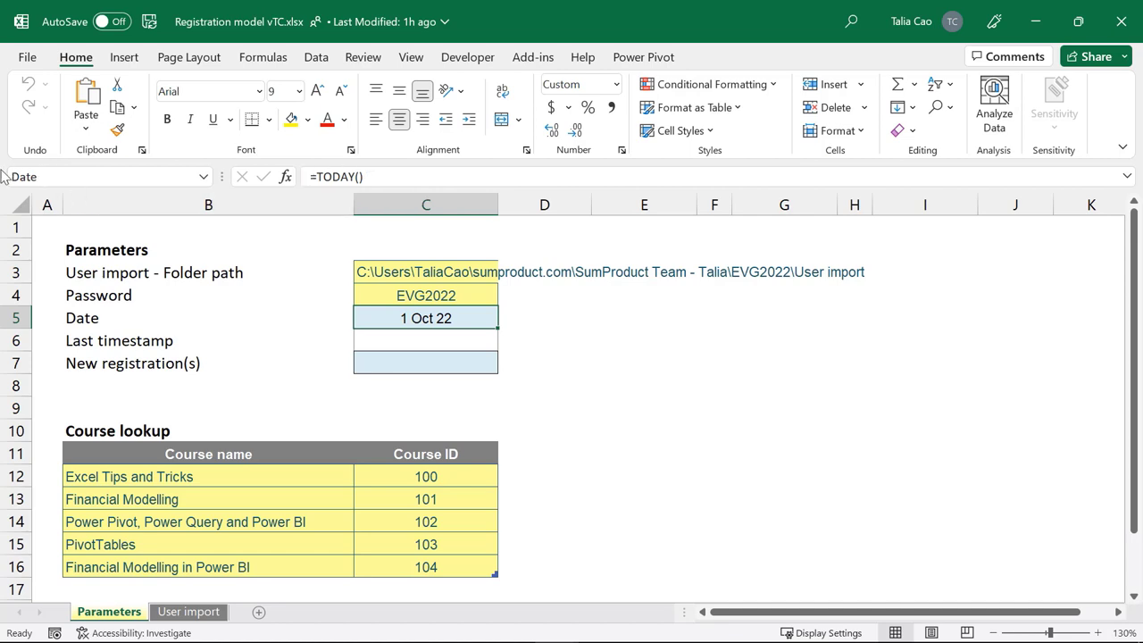
pyautogui.click(465, 341)
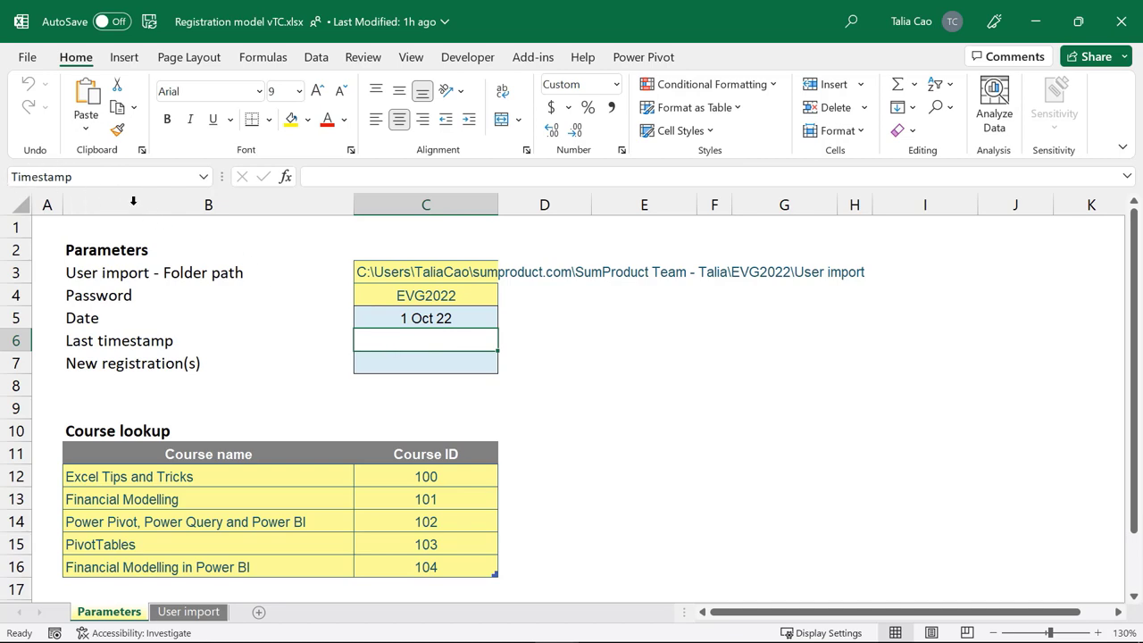
pyautogui.click(441, 365)
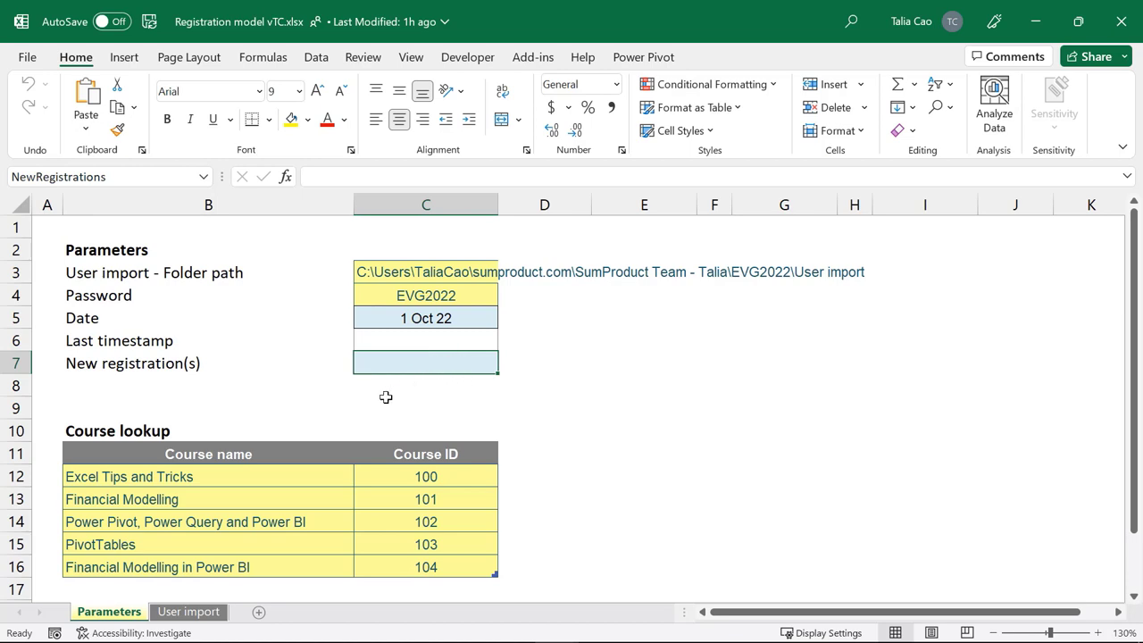
# Step: Confirm the Course lookup table is named LU_Course, then go to the User import sheet
pyautogui.click(96, 453)
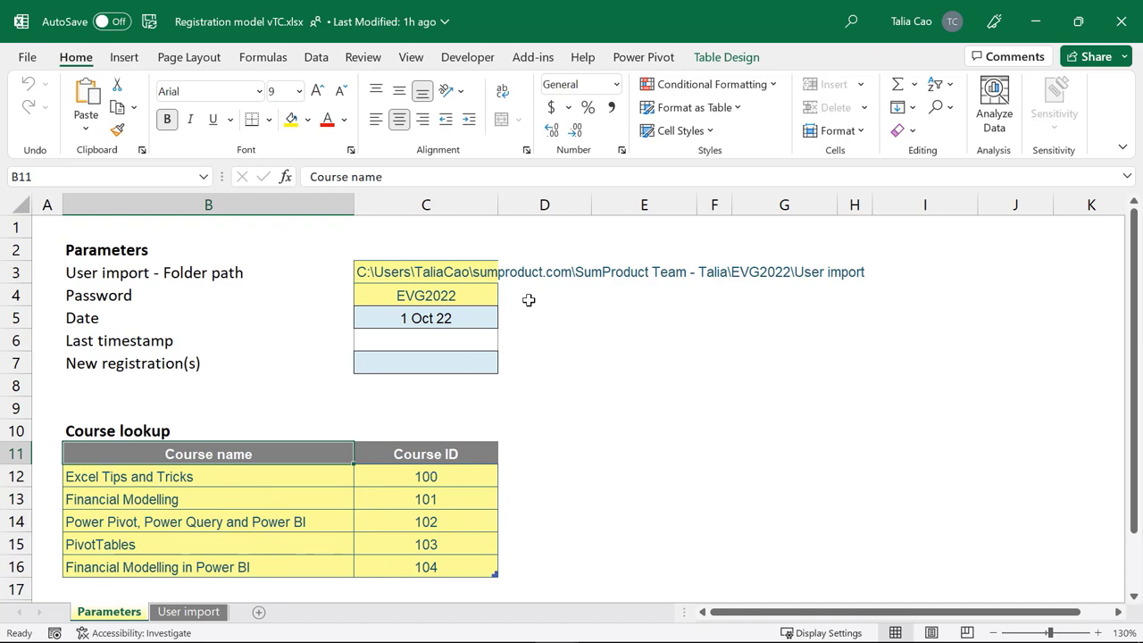
pyautogui.click(715, 59)
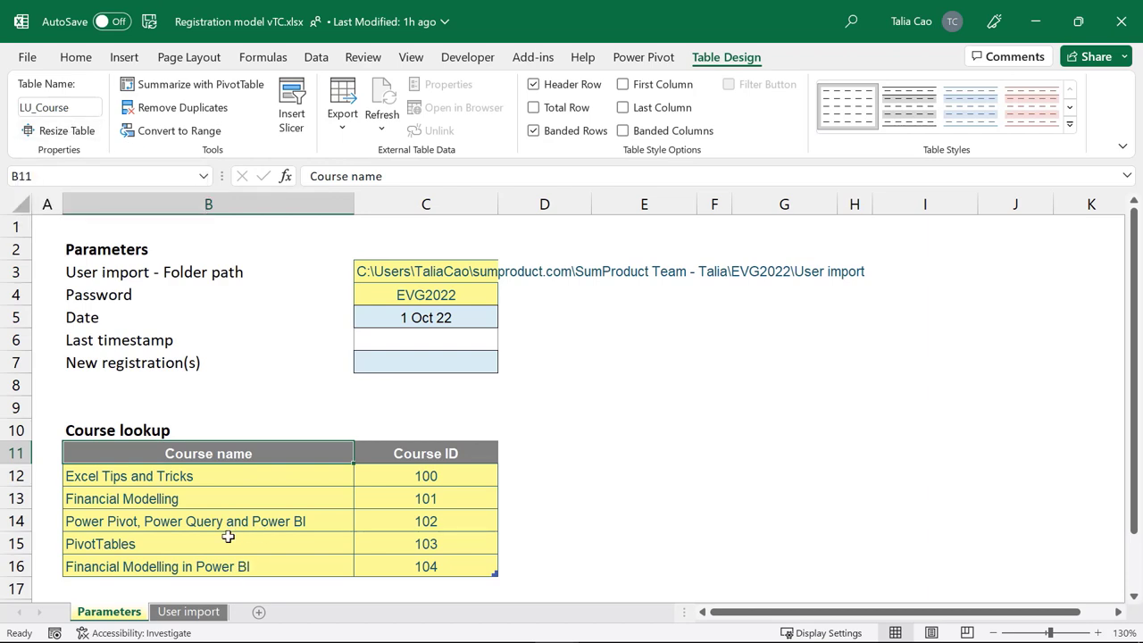
pyautogui.click(189, 612)
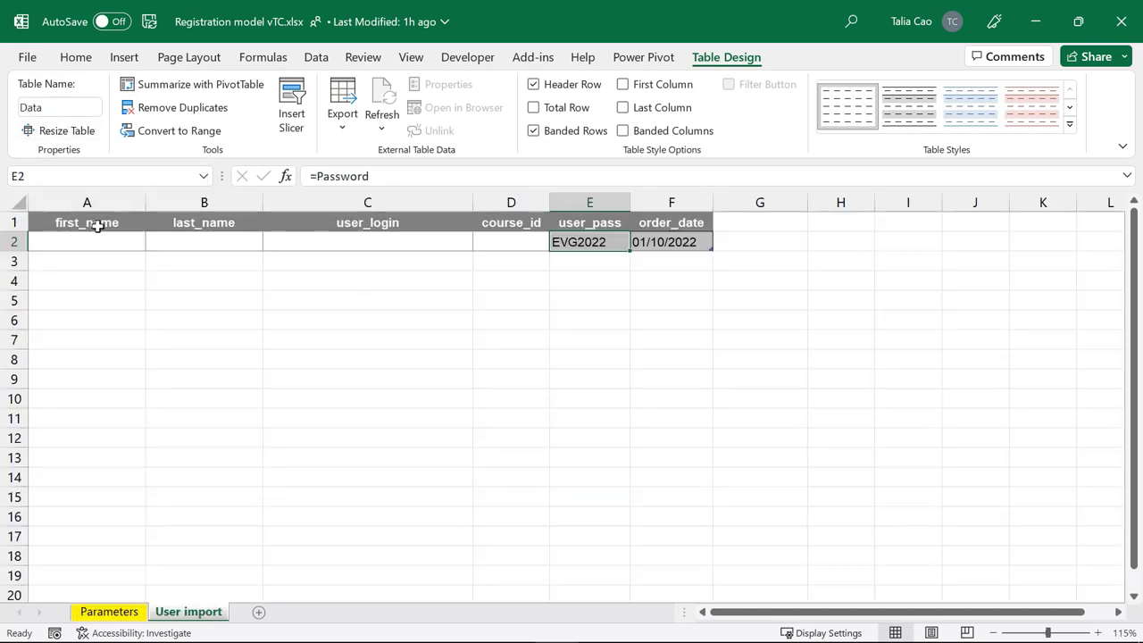
pyautogui.moveTo(98, 227); pyautogui.dragTo(590, 245)
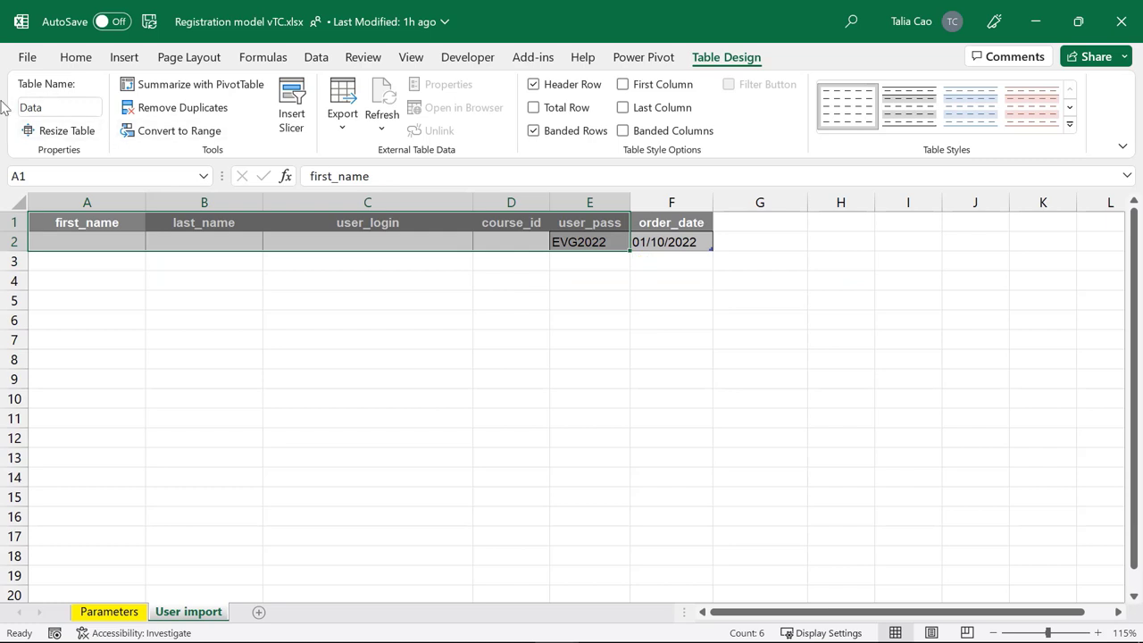
pyautogui.click(137, 227)
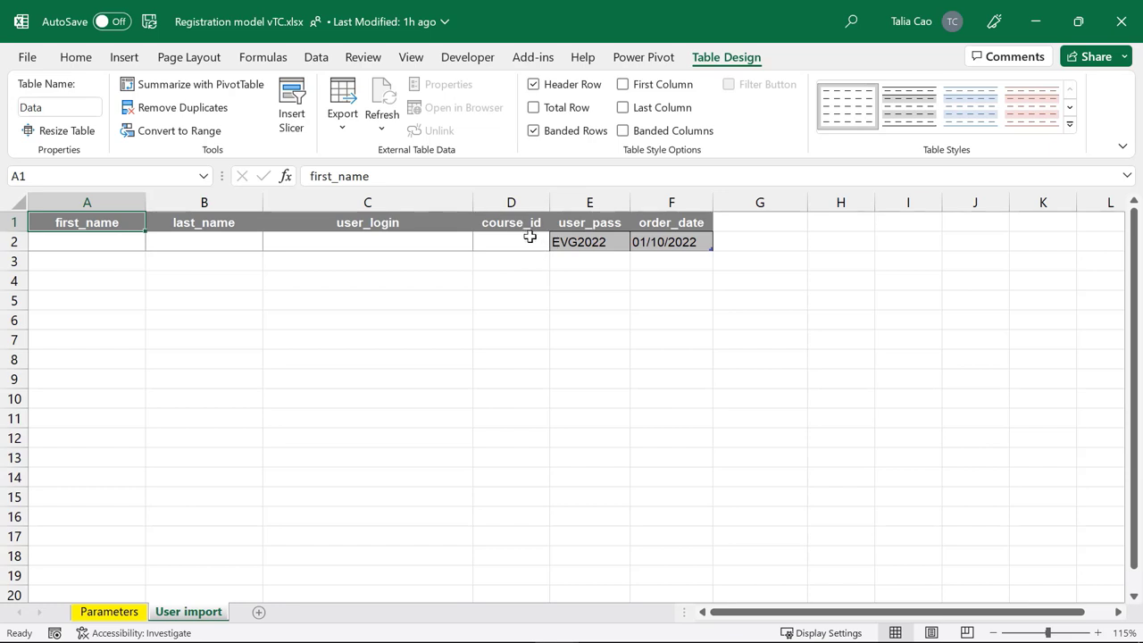
pyautogui.click(606, 242)
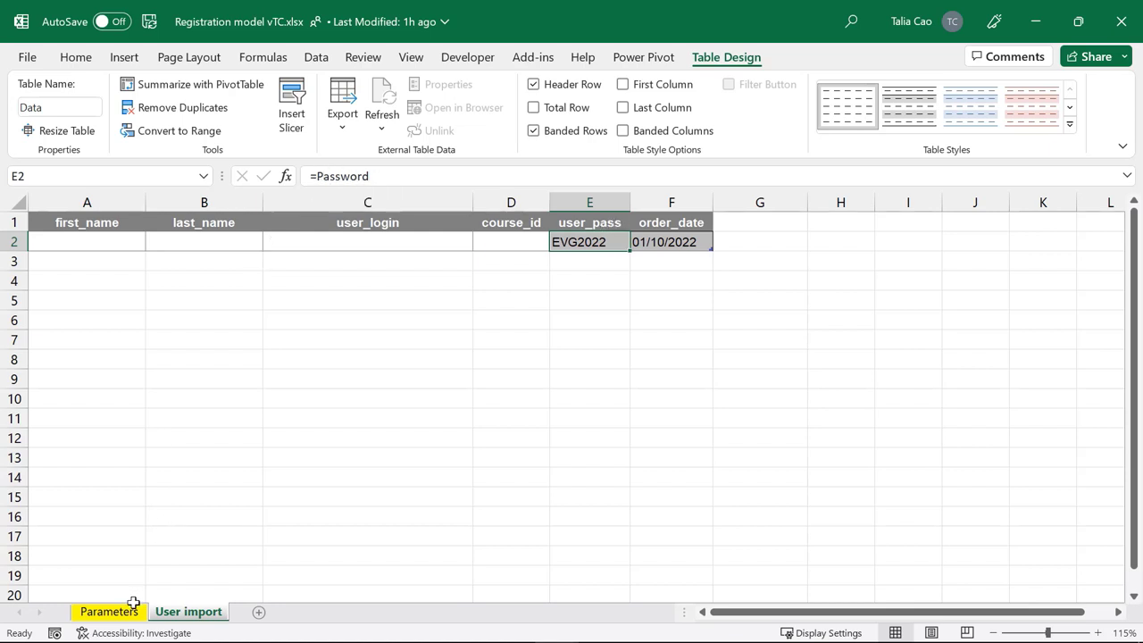
pyautogui.click(130, 611)
pyautogui.click(427, 301)
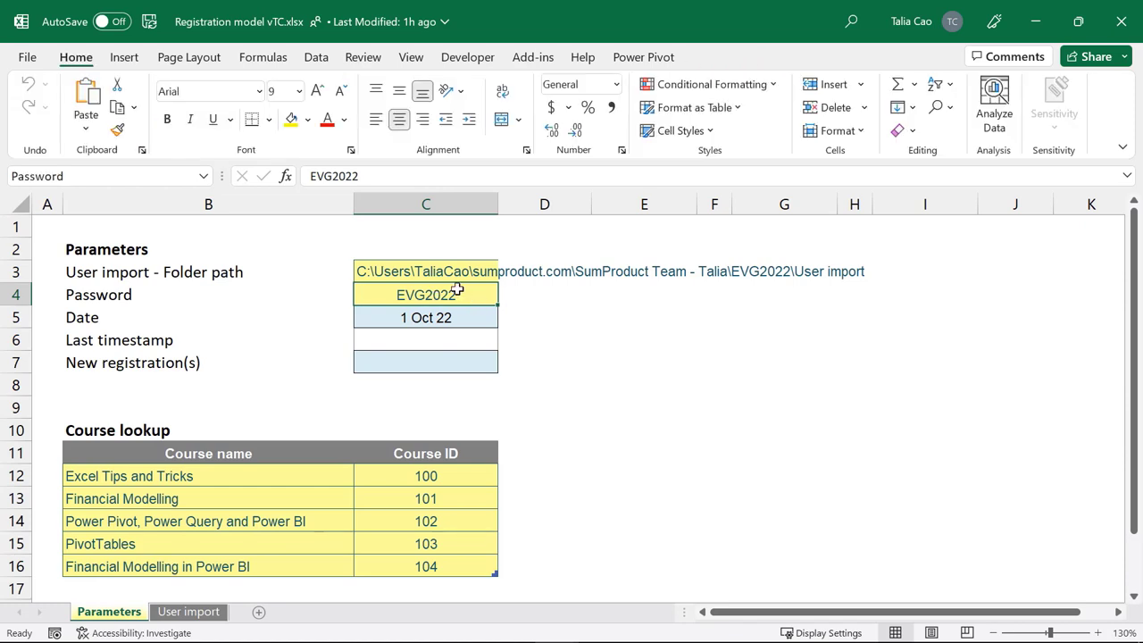
pyautogui.click(192, 614)
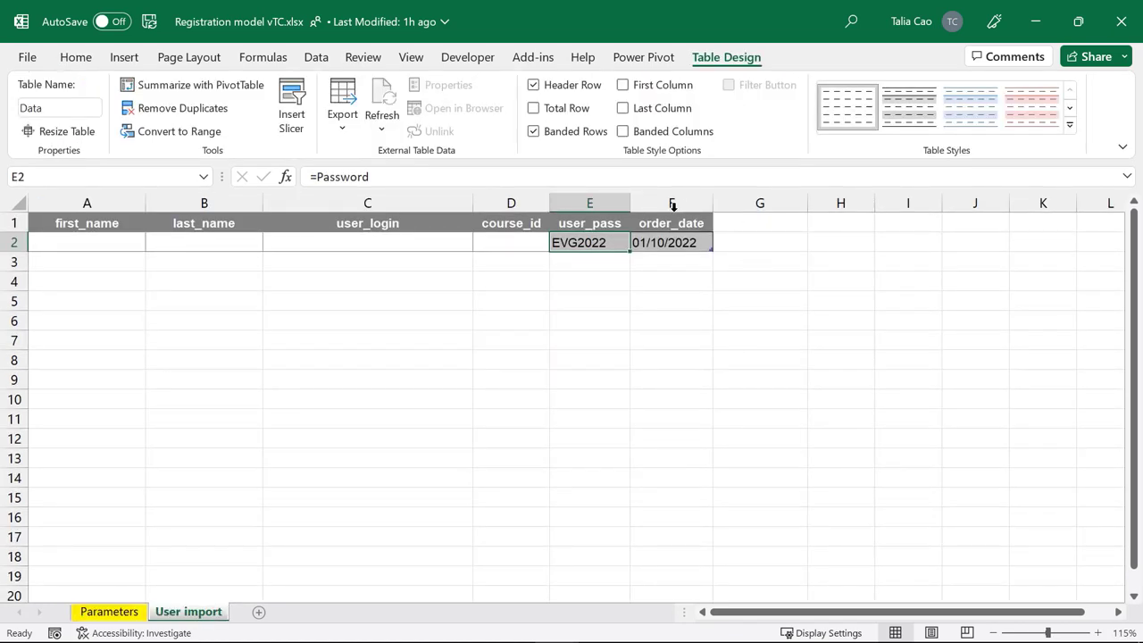
pyautogui.click(703, 247)
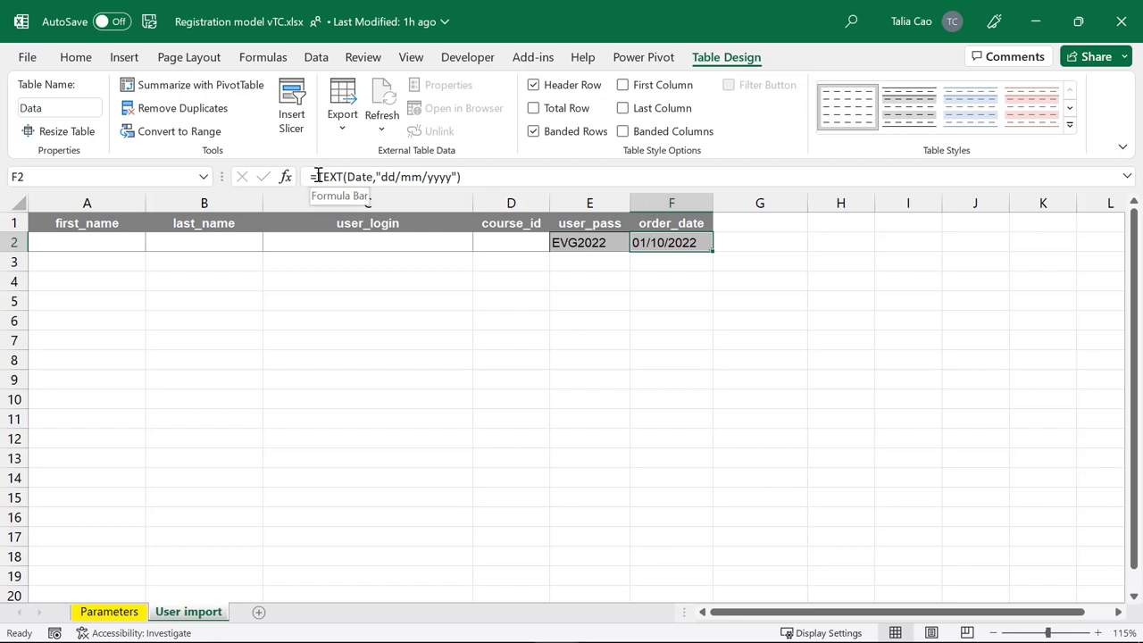
pyautogui.moveTo(310, 175); pyautogui.dragTo(520, 177)
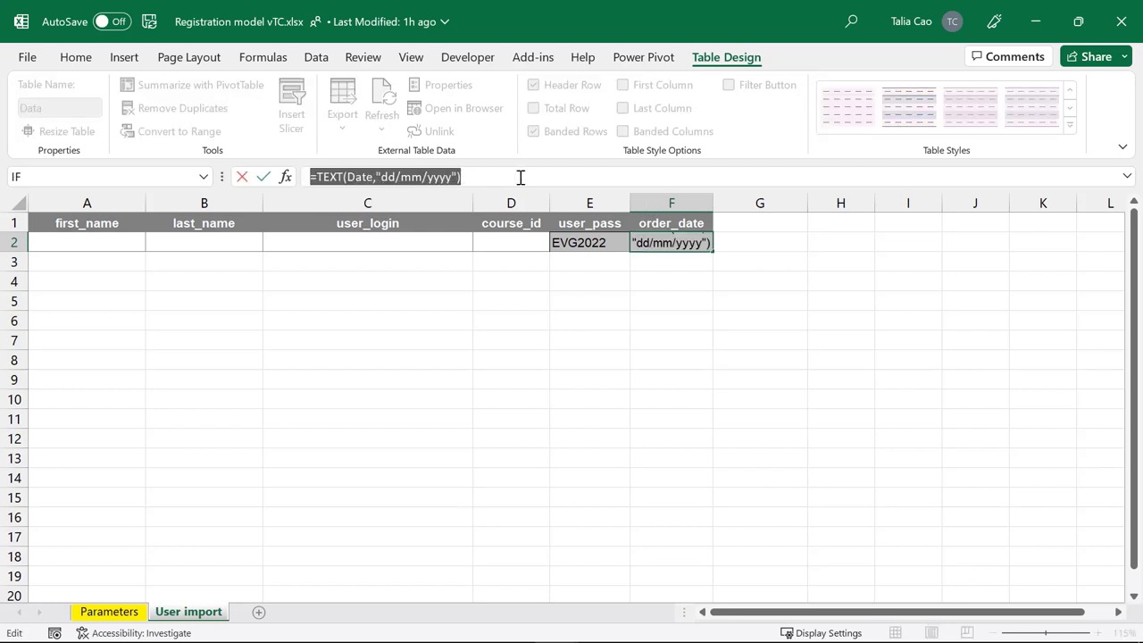
pyautogui.click(511, 179)
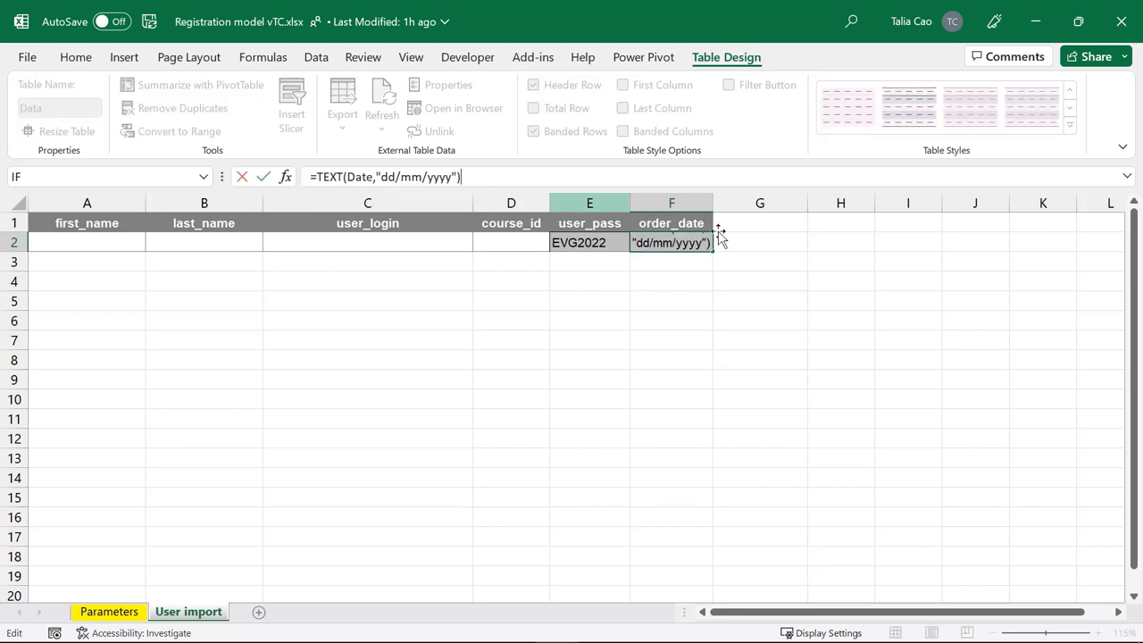
pyautogui.click(672, 243)
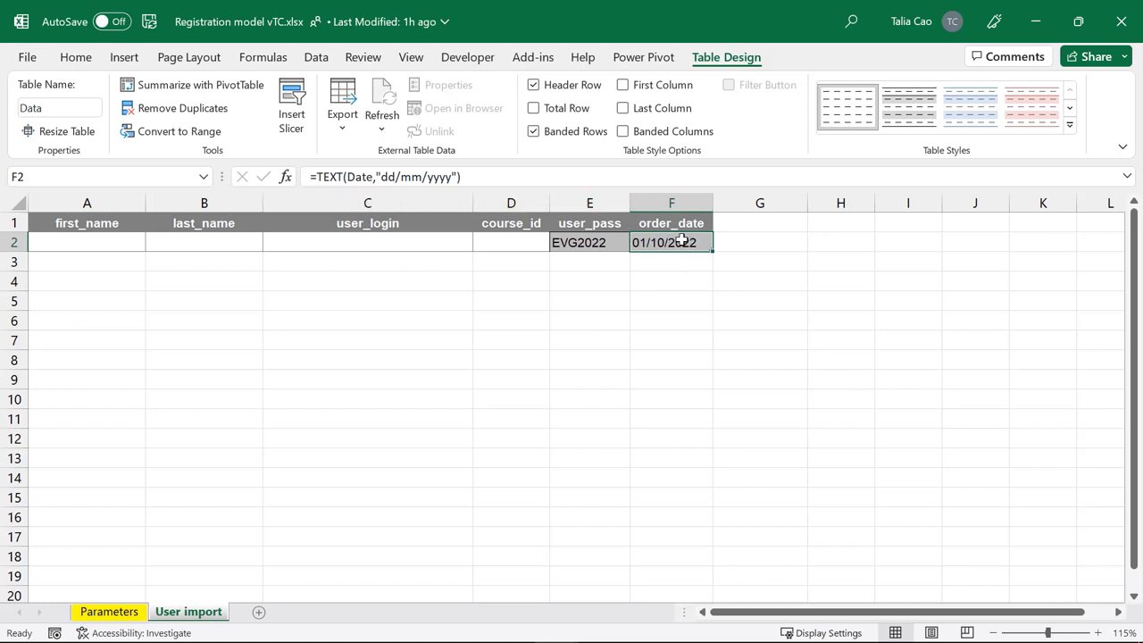
# Step: Review the custom cell styles gallery from the Parameters sheet, then select cell A1
pyautogui.click(108, 612)
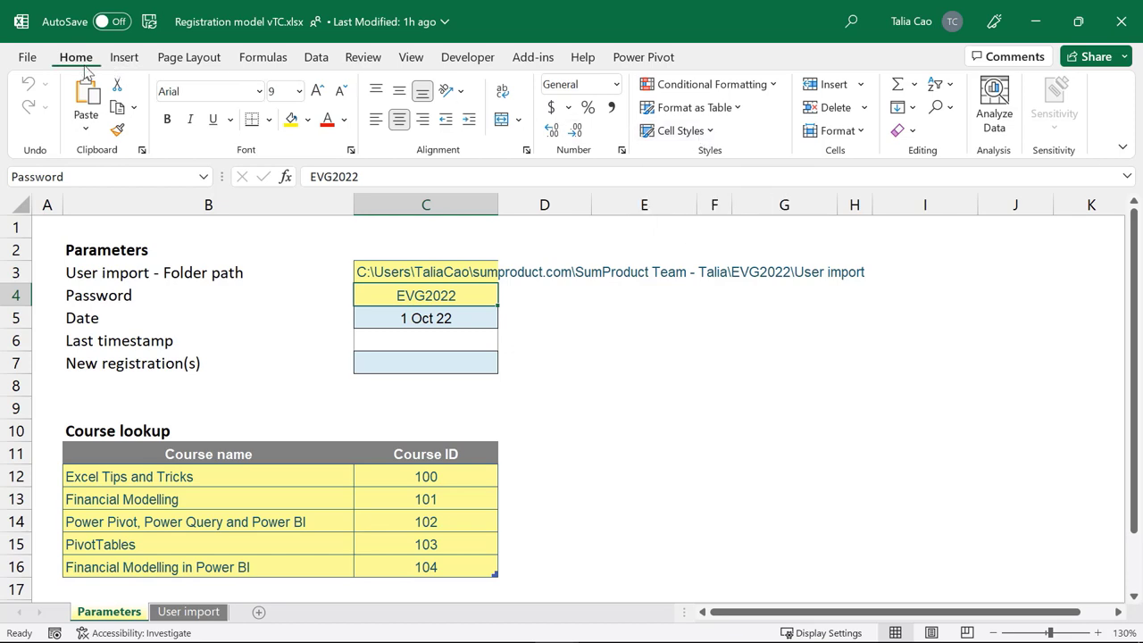
pyautogui.click(683, 132)
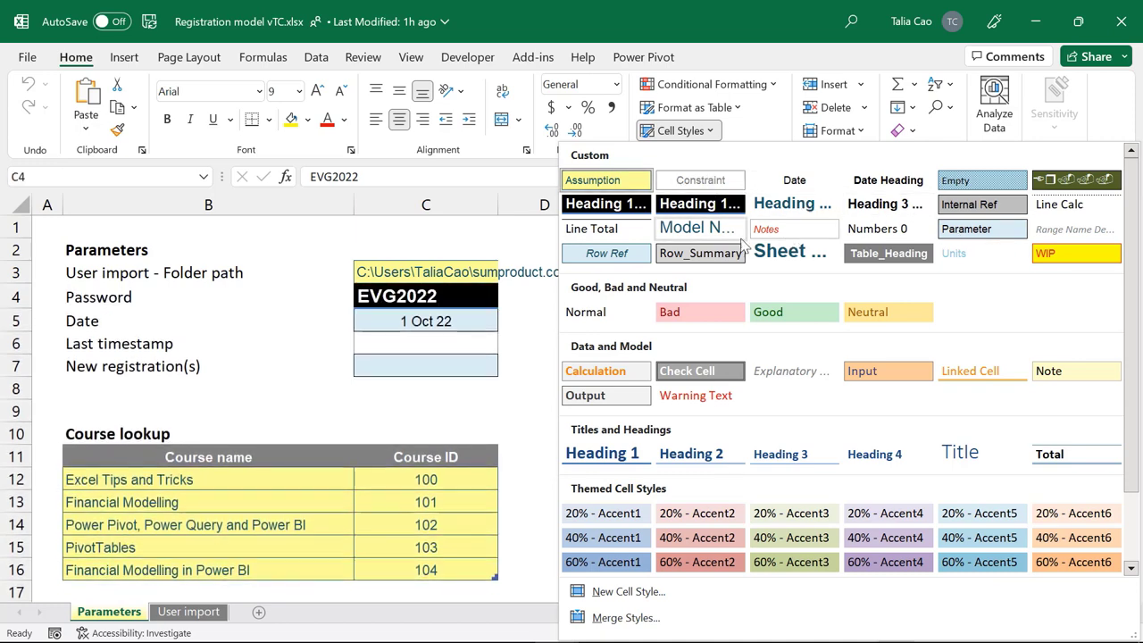
pyautogui.click(455, 287)
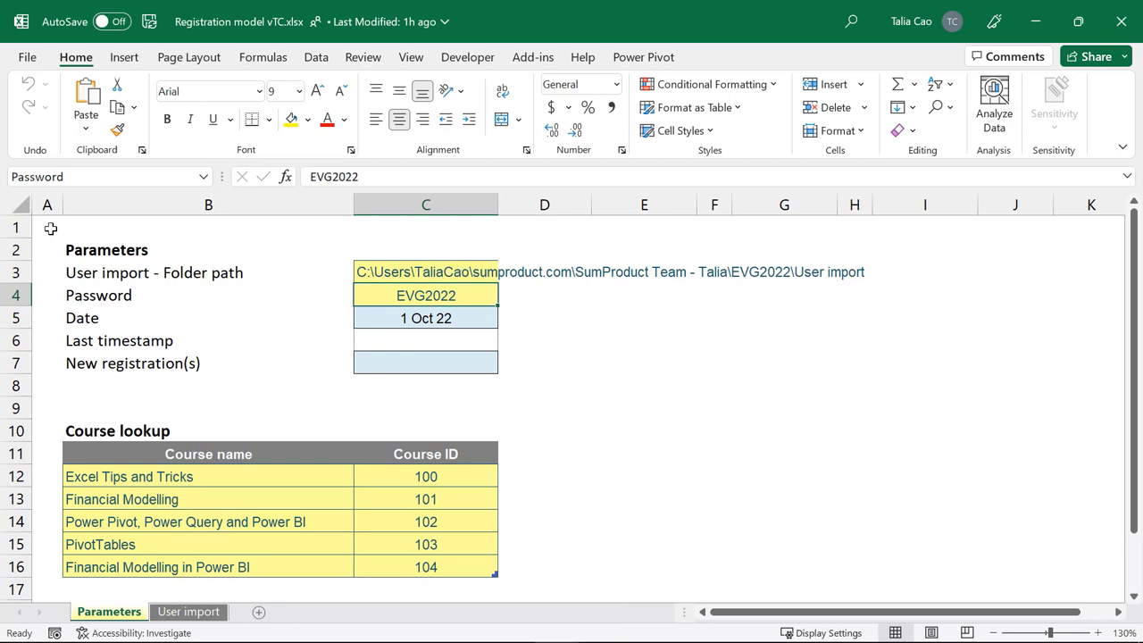
pyautogui.click(51, 229)
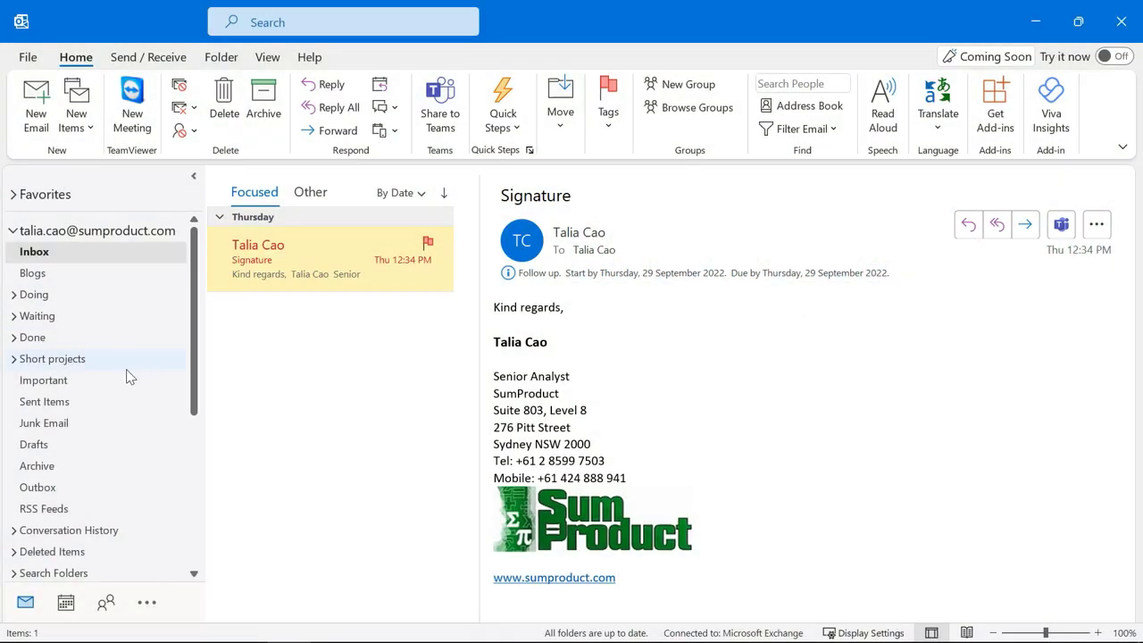
# Step: Open the Demo Registrations inbox and read the four New Registration emails
pyautogui.scroll(-3, 128, 393)
pyautogui.scroll(-2, 125, 416)
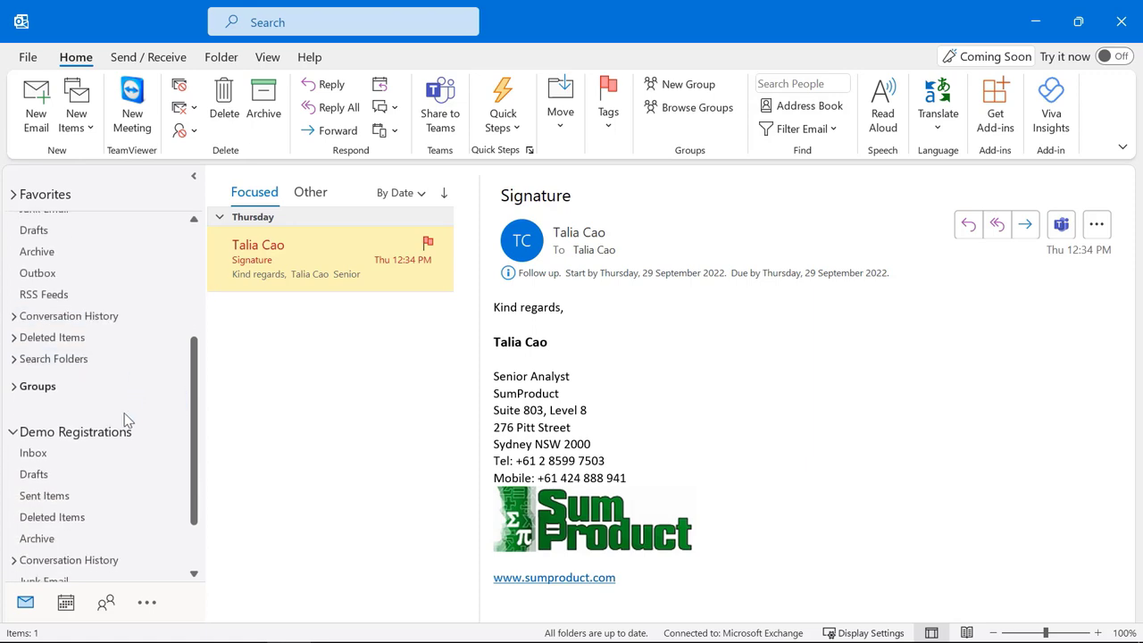
pyautogui.click(61, 454)
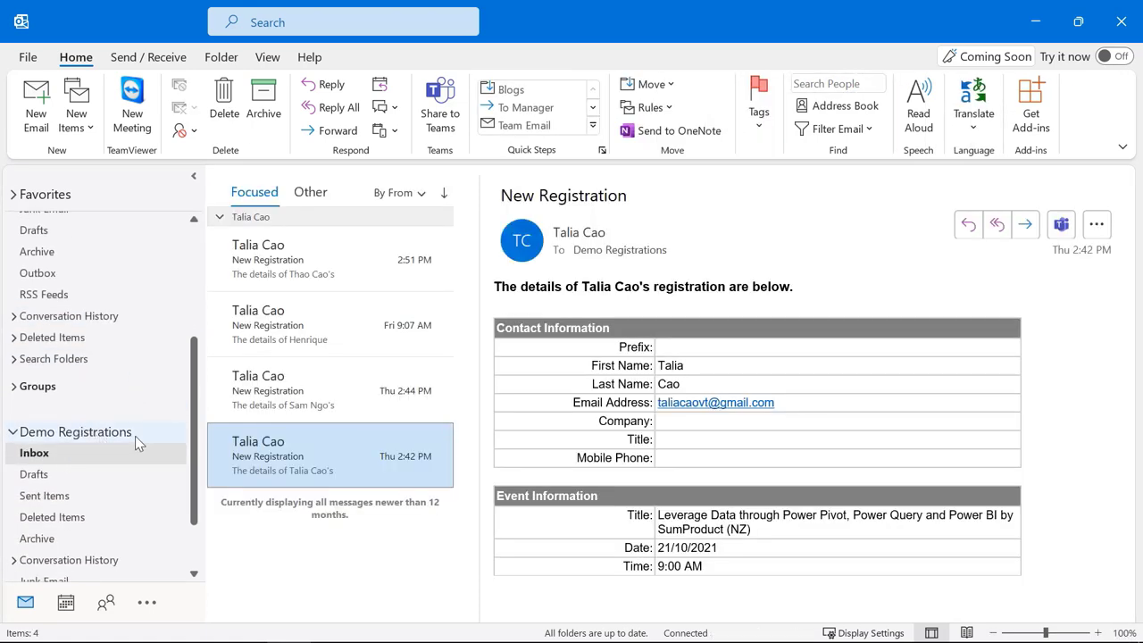
pyautogui.click(333, 255)
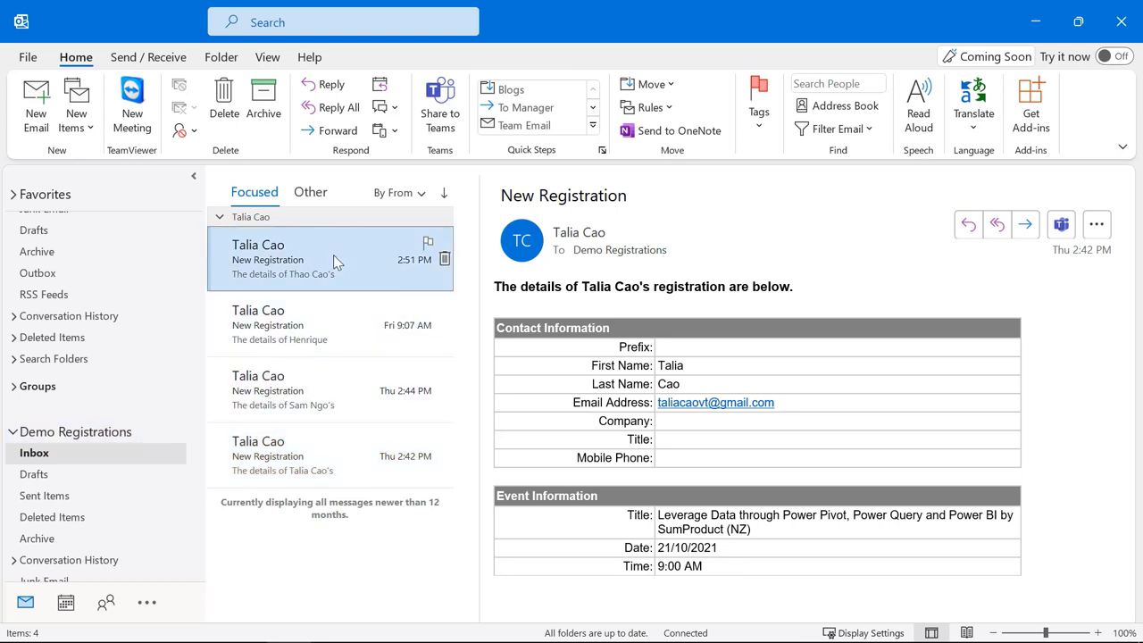
pyautogui.click(327, 316)
pyautogui.click(318, 400)
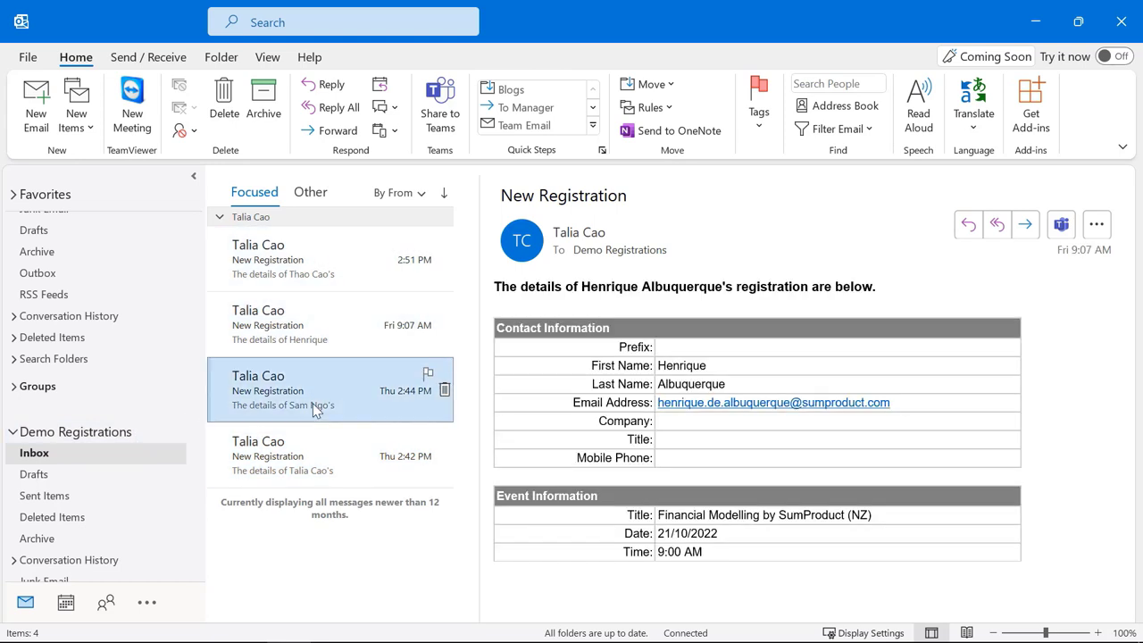
pyautogui.click(313, 469)
# Step: Step through the four registration emails again, then return to Excel
pyautogui.click(323, 261)
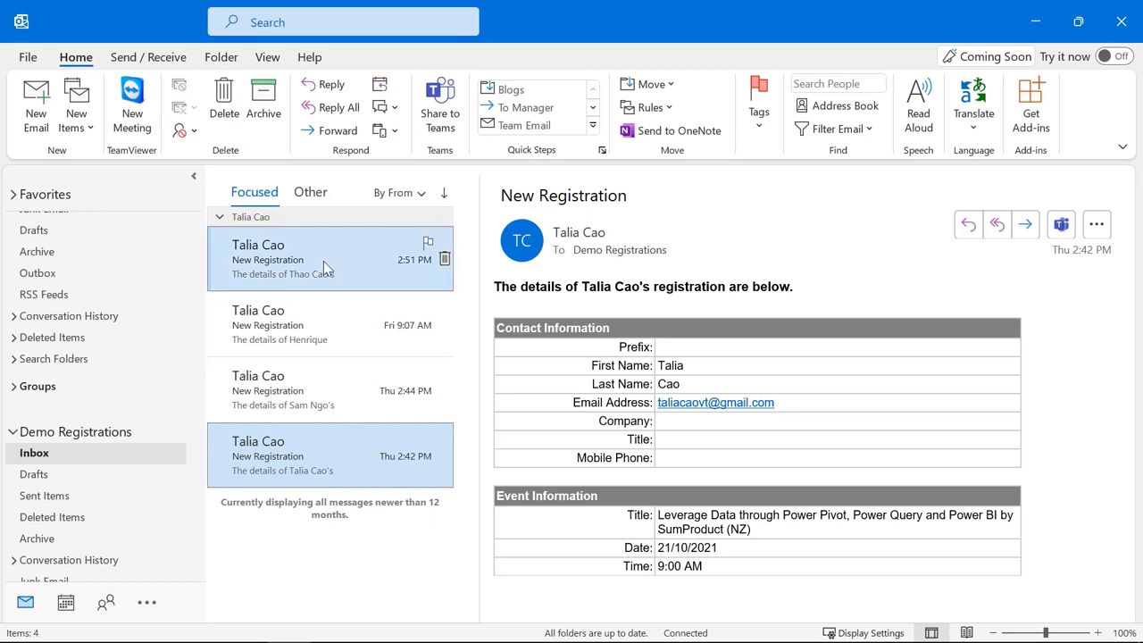
pyautogui.click(327, 333)
pyautogui.click(327, 400)
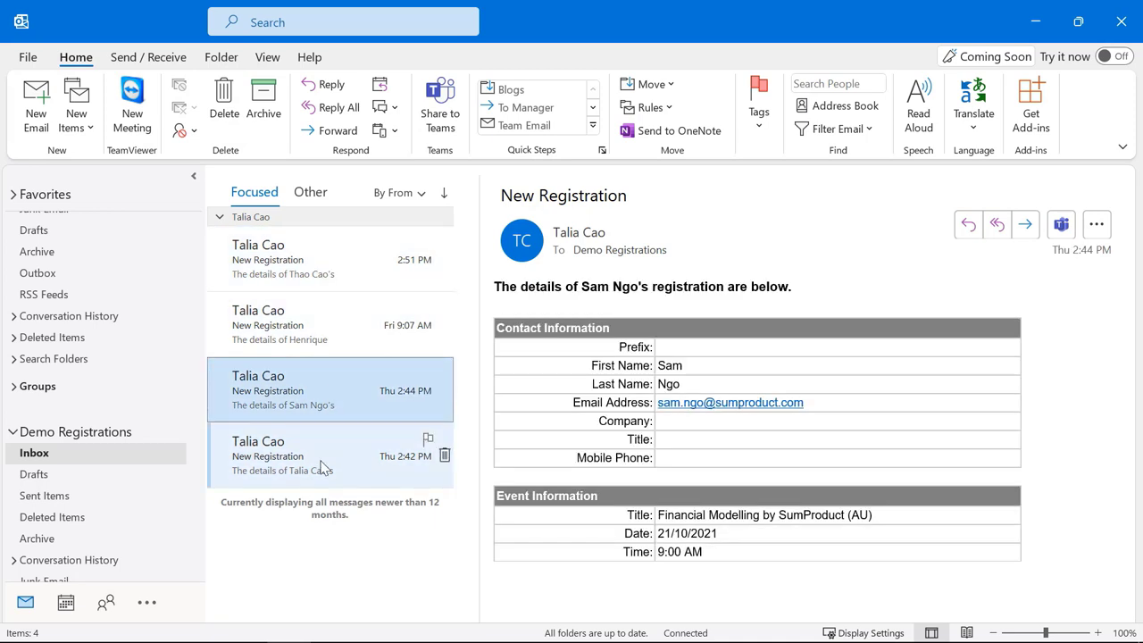
pyautogui.click(323, 468)
pyautogui.click(341, 261)
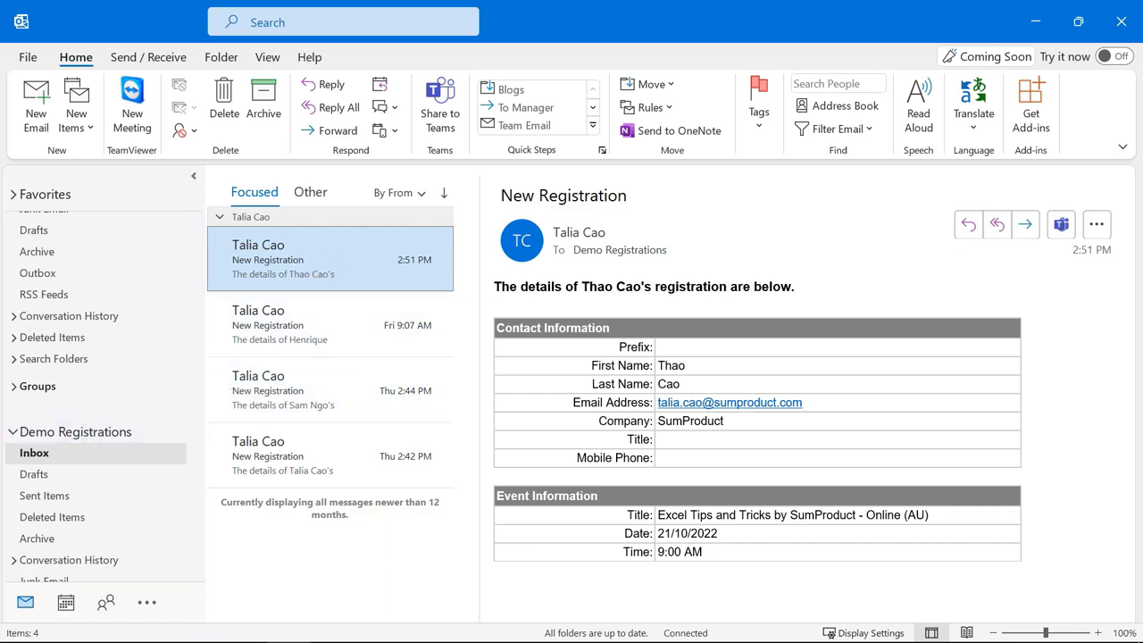
pyautogui.hotkey('alt', 'Tab')
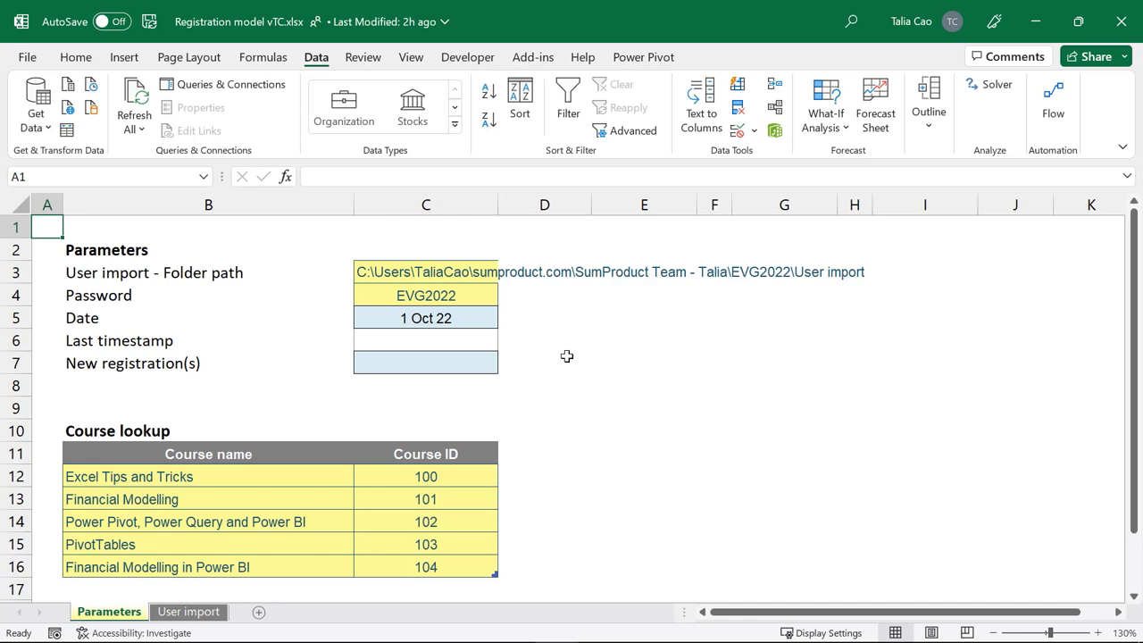
# Step: Build a Power Query from the Last timestamp cell C6 using From Table/Range
pyautogui.click(393, 341)
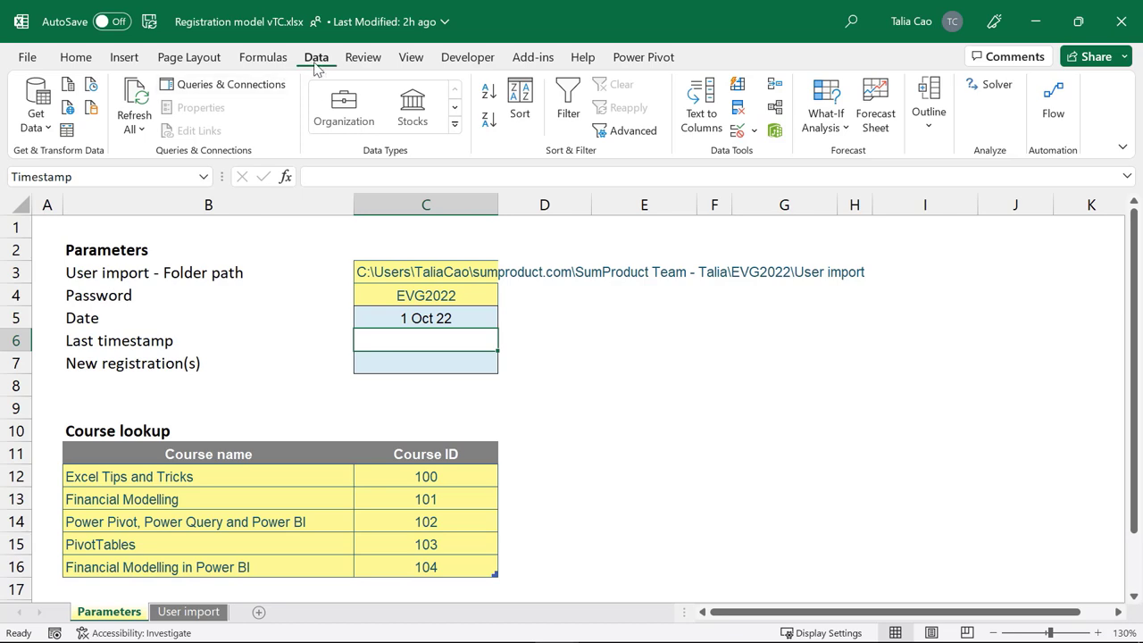
pyautogui.click(68, 134)
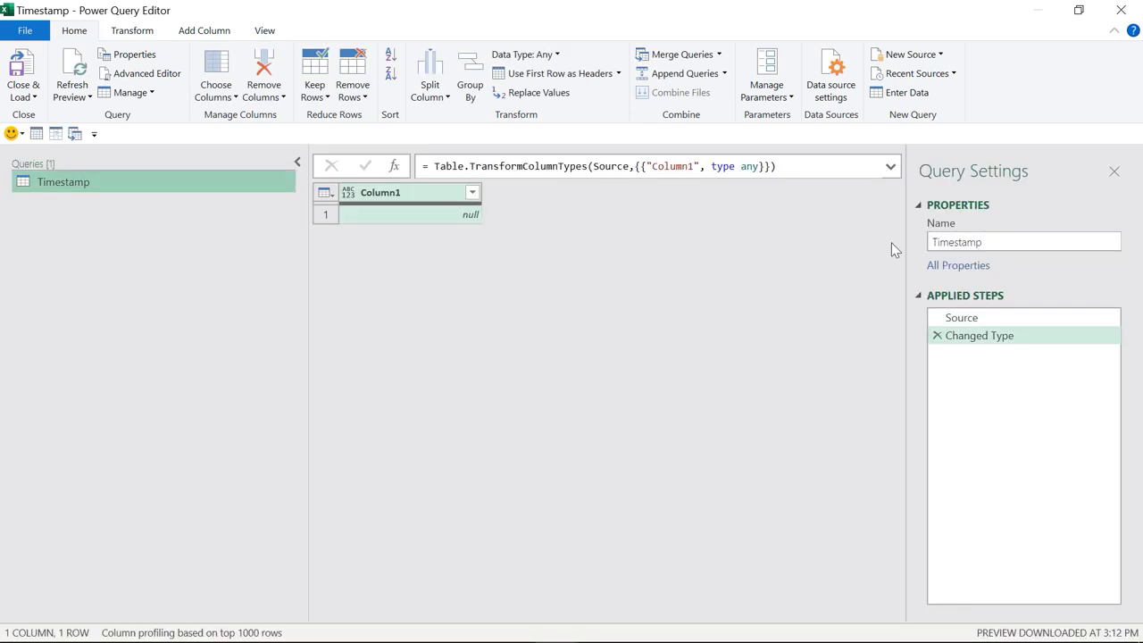
# Step: Remove the Changed Type step and replace null with 0 in Column1
pyautogui.click(937, 337)
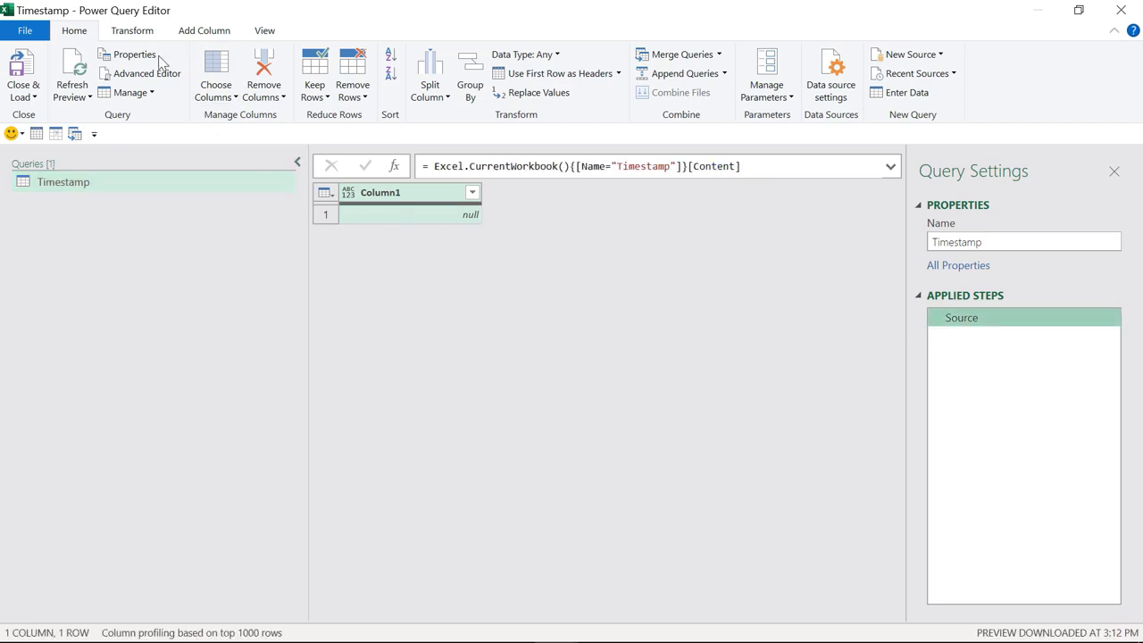
pyautogui.click(133, 33)
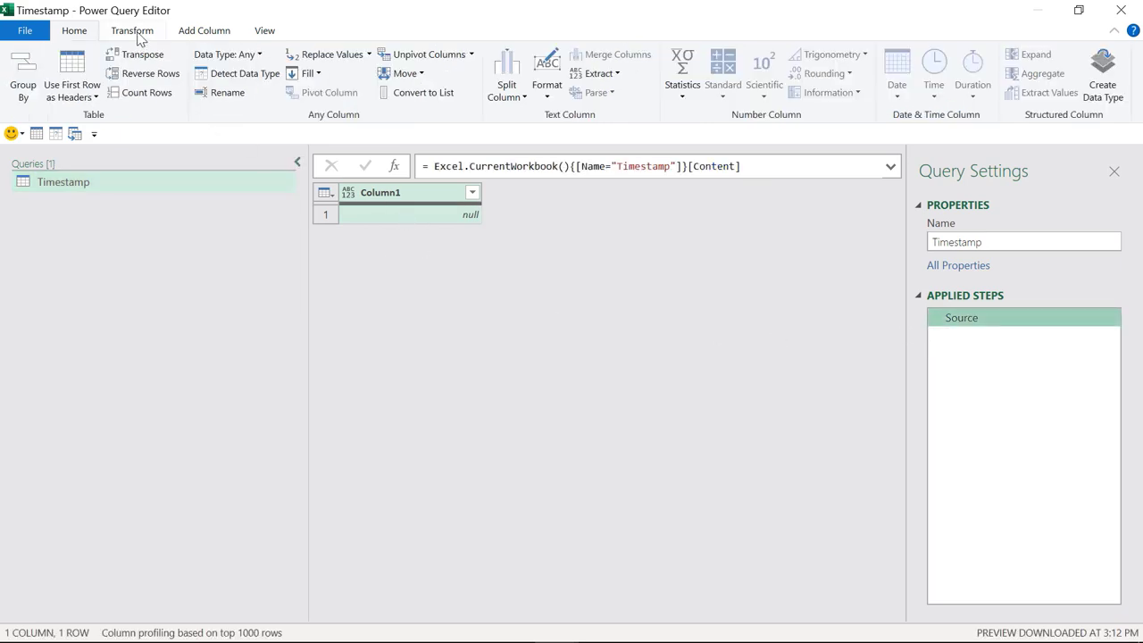
pyautogui.click(335, 56)
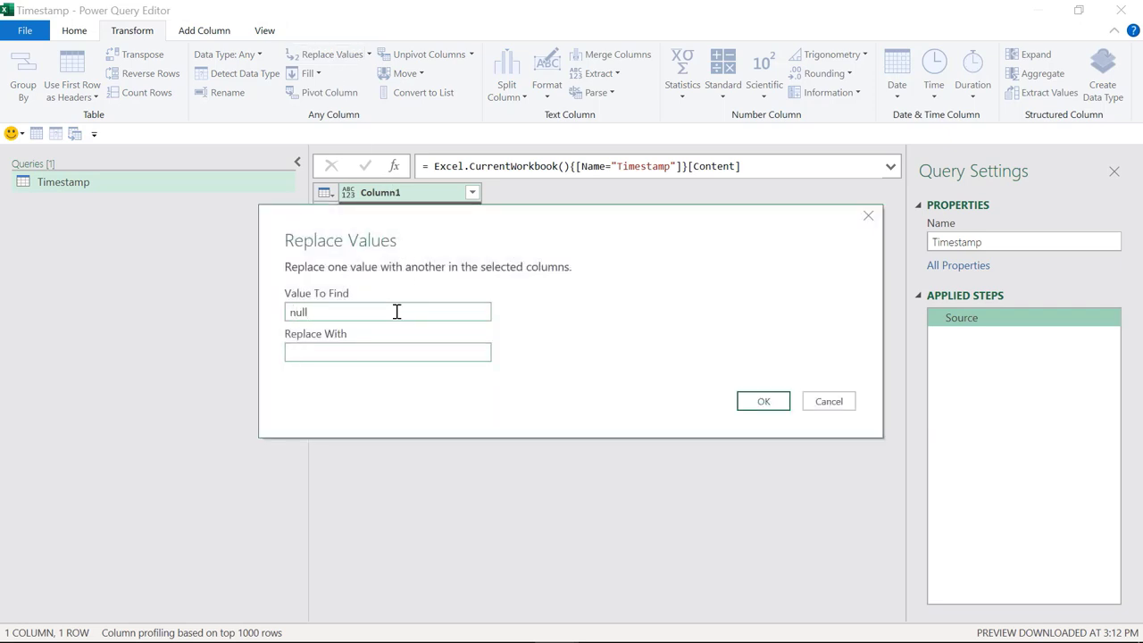
pyautogui.click(762, 401)
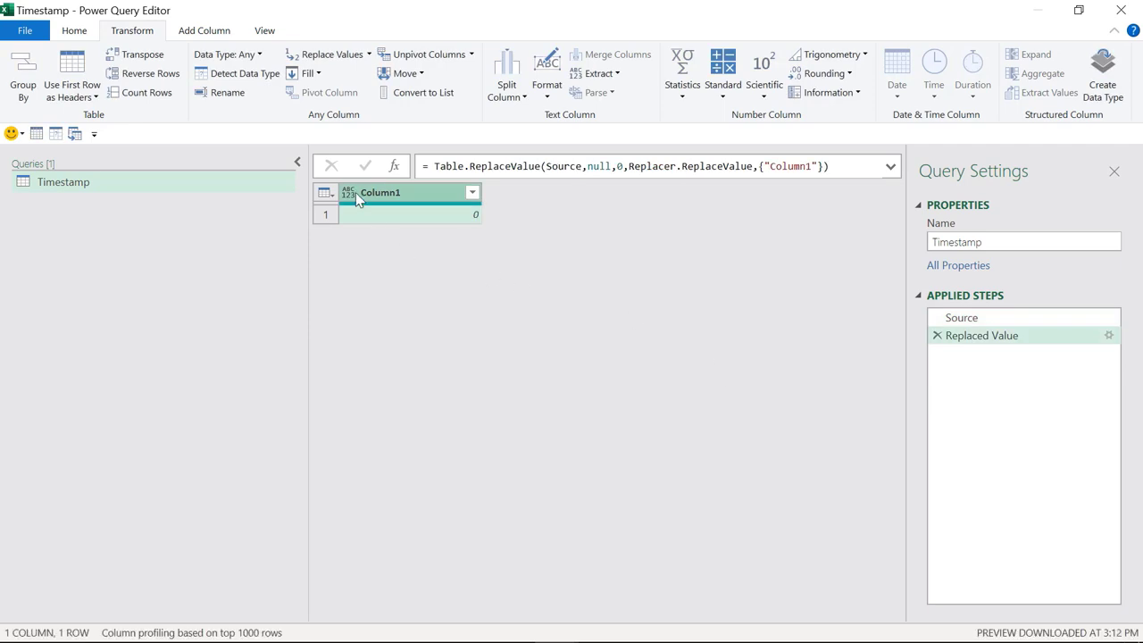
# Step: Make Column1 Date/Time, drill down to its single value, and Close & Load
pyautogui.click(349, 196)
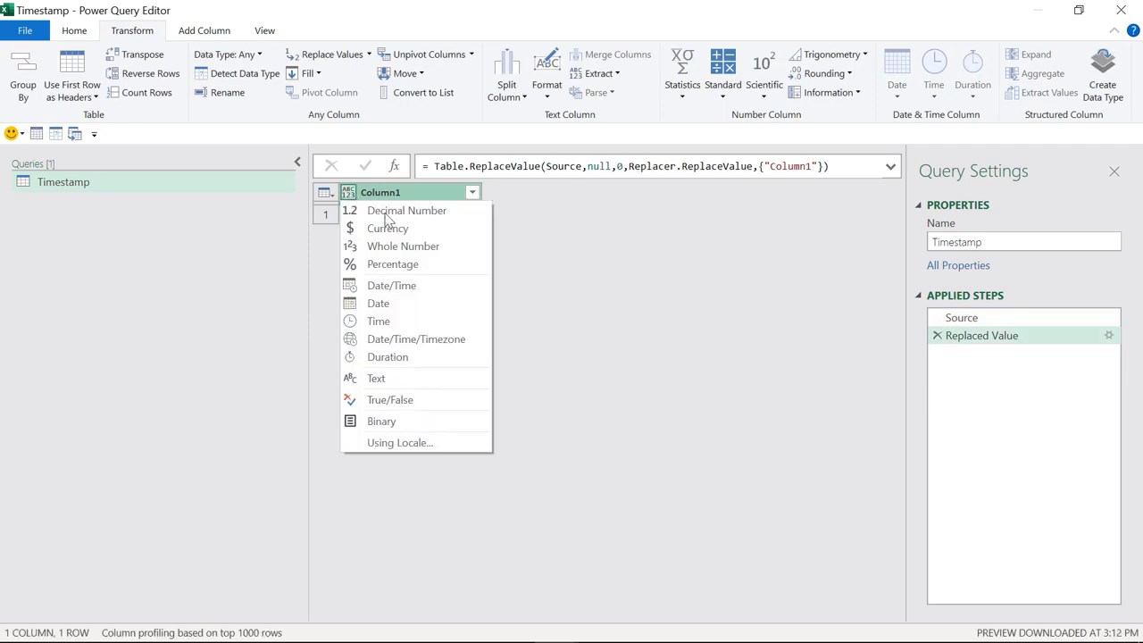
pyautogui.click(422, 297)
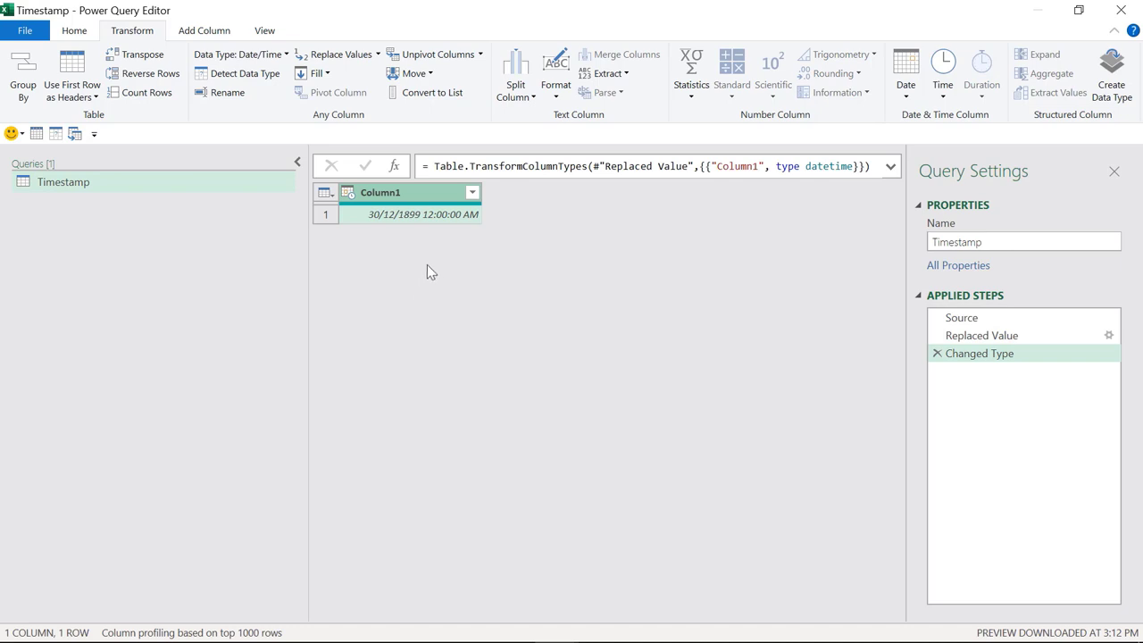
pyautogui.click(430, 221)
pyautogui.rightClick(430, 222)
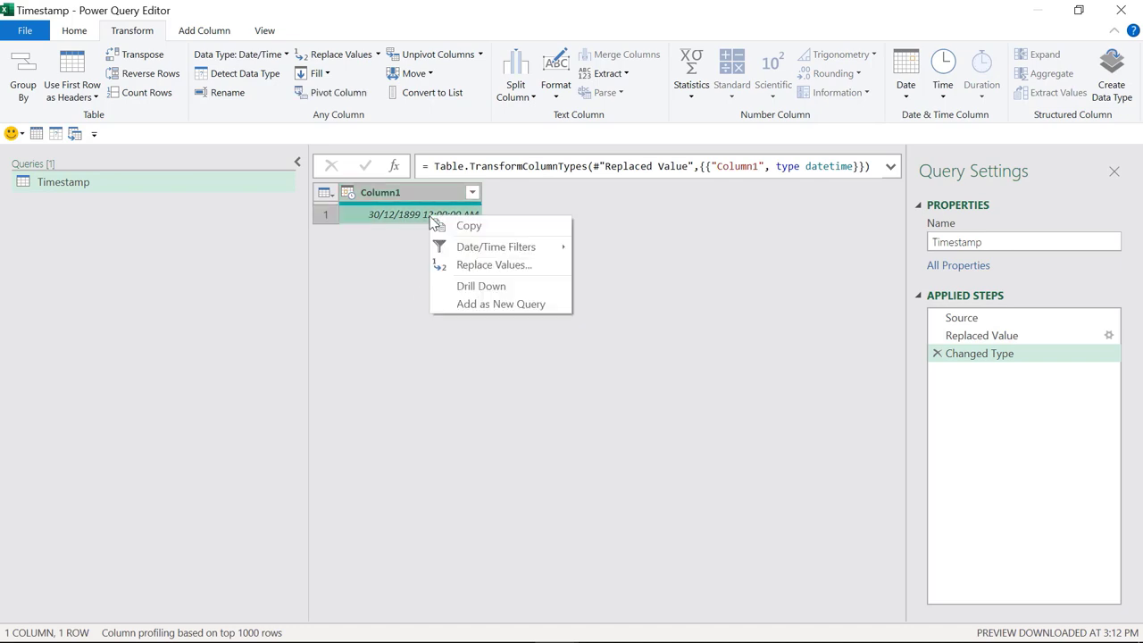
pyautogui.click(480, 288)
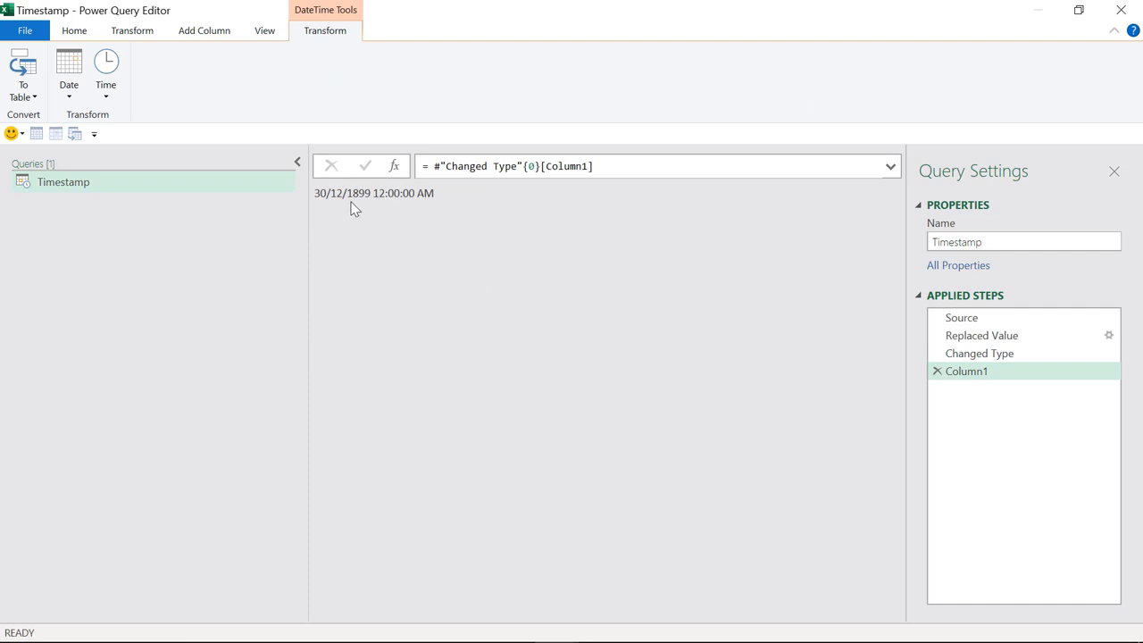
pyautogui.click(27, 32)
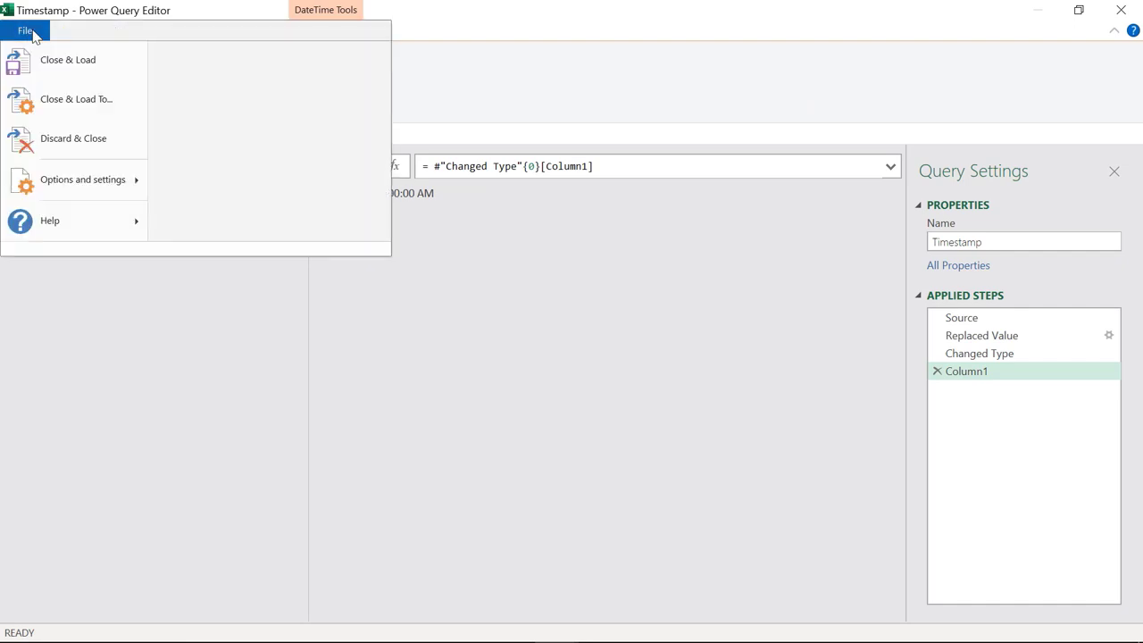
pyautogui.click(81, 105)
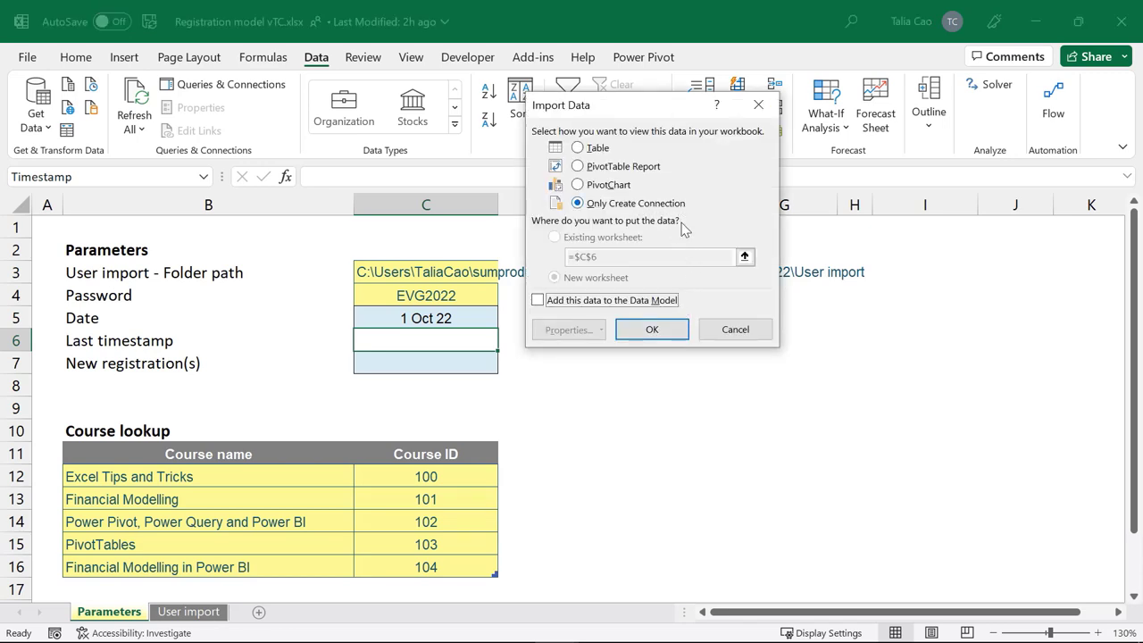
# Step: Save Timestamp as connection only and build a query from the LU_Course table
pyautogui.click(652, 331)
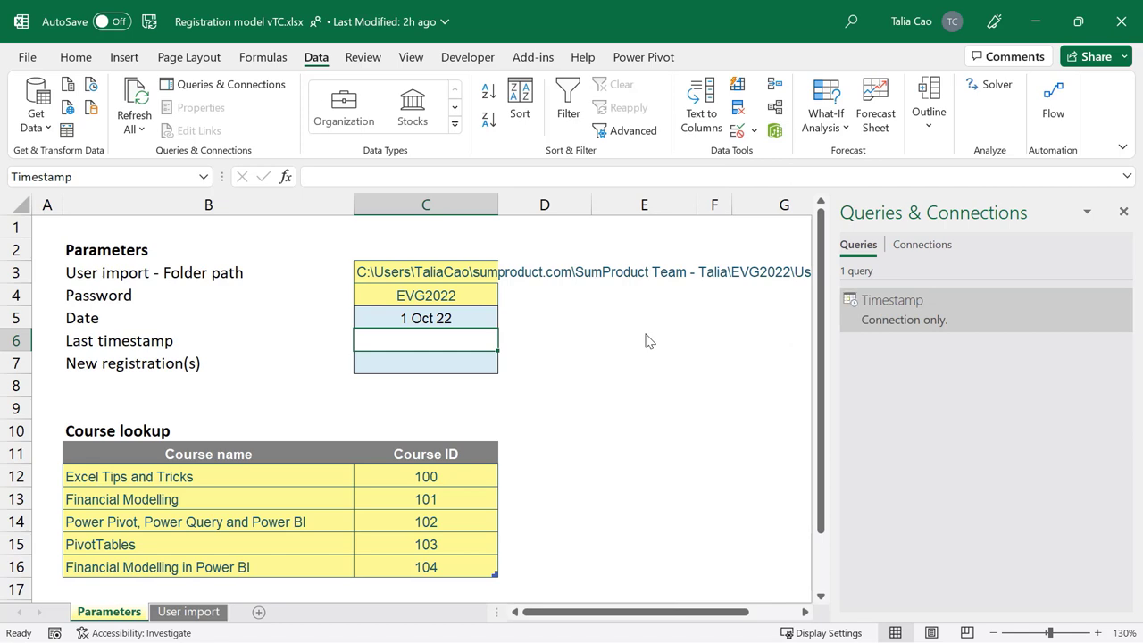
pyautogui.click(209, 496)
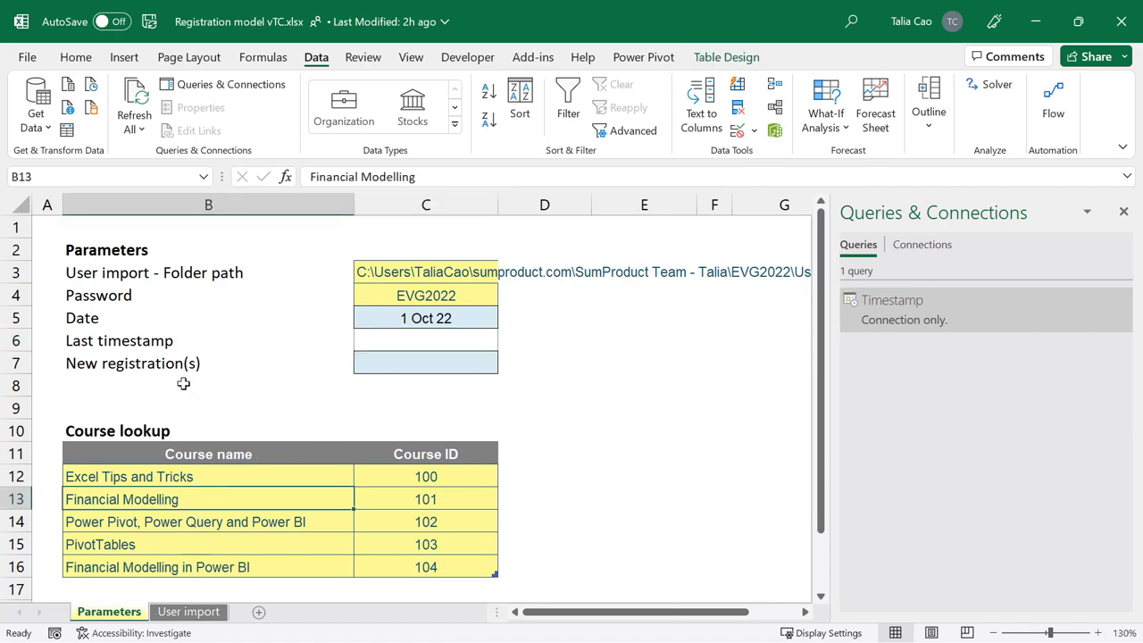
pyautogui.click(67, 131)
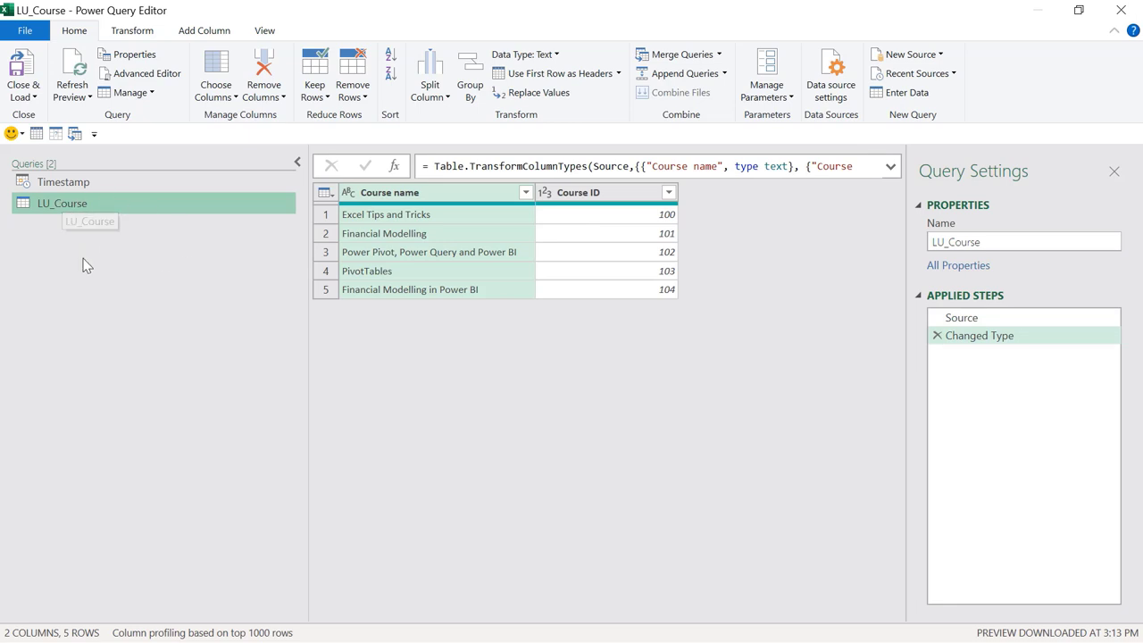
# Step: Load the LU_Course query with Close & Load To… as Only Create Connection
pyautogui.click(25, 96)
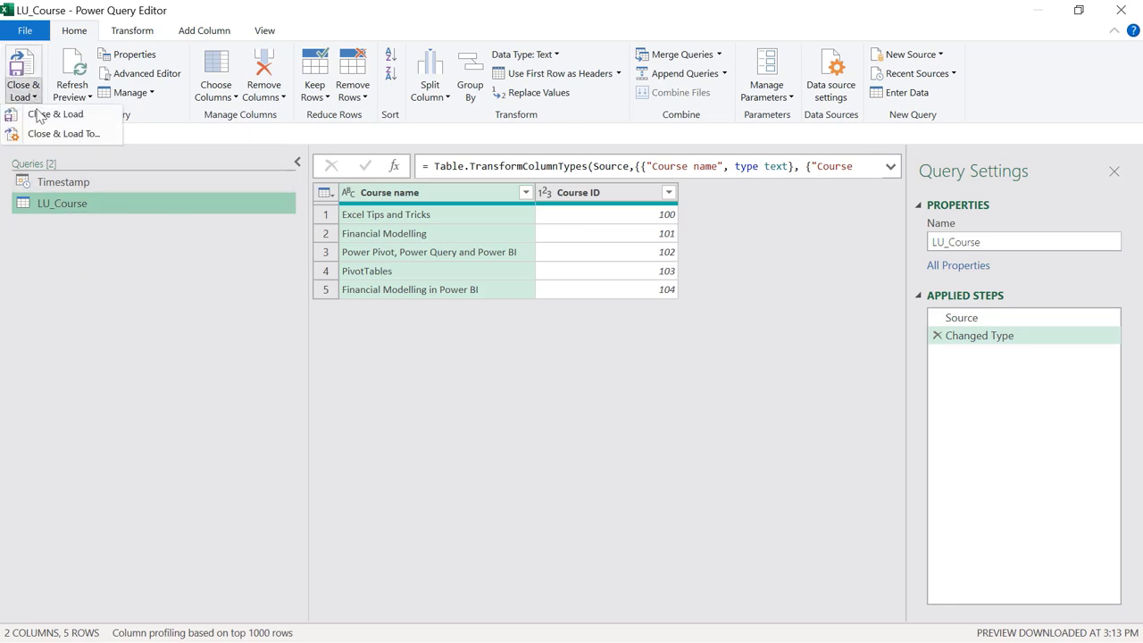
pyautogui.click(38, 115)
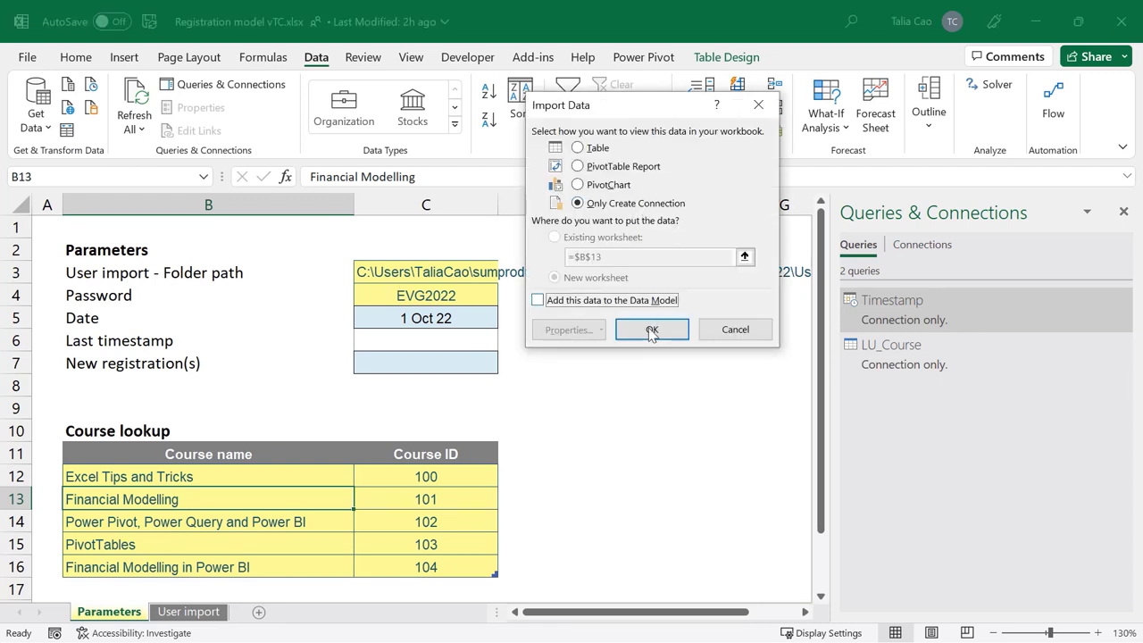
pyautogui.click(652, 330)
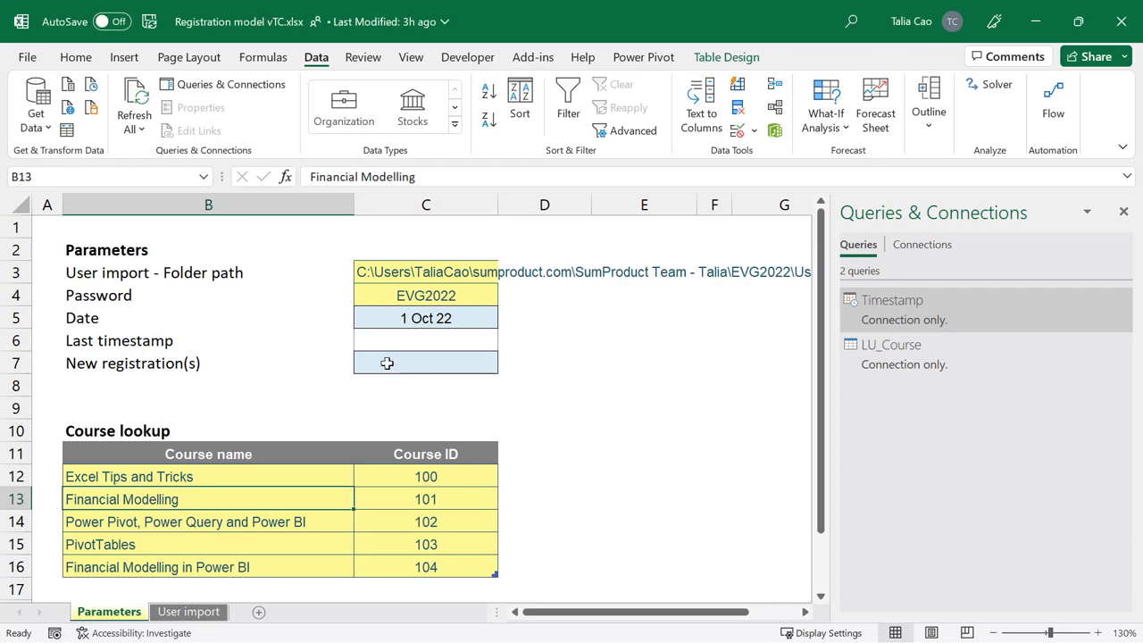
# Step: Connect to the registrations mailbox via Microsoft Exchange and open its Mail table in Power Query
pyautogui.click(38, 123)
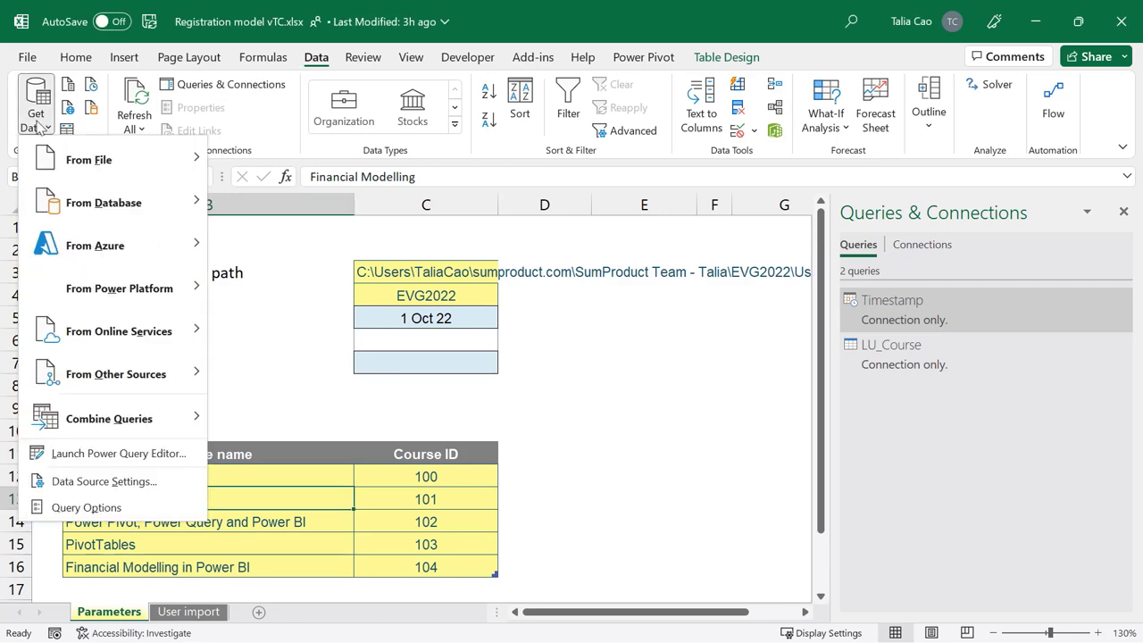
pyautogui.moveTo(154, 379)
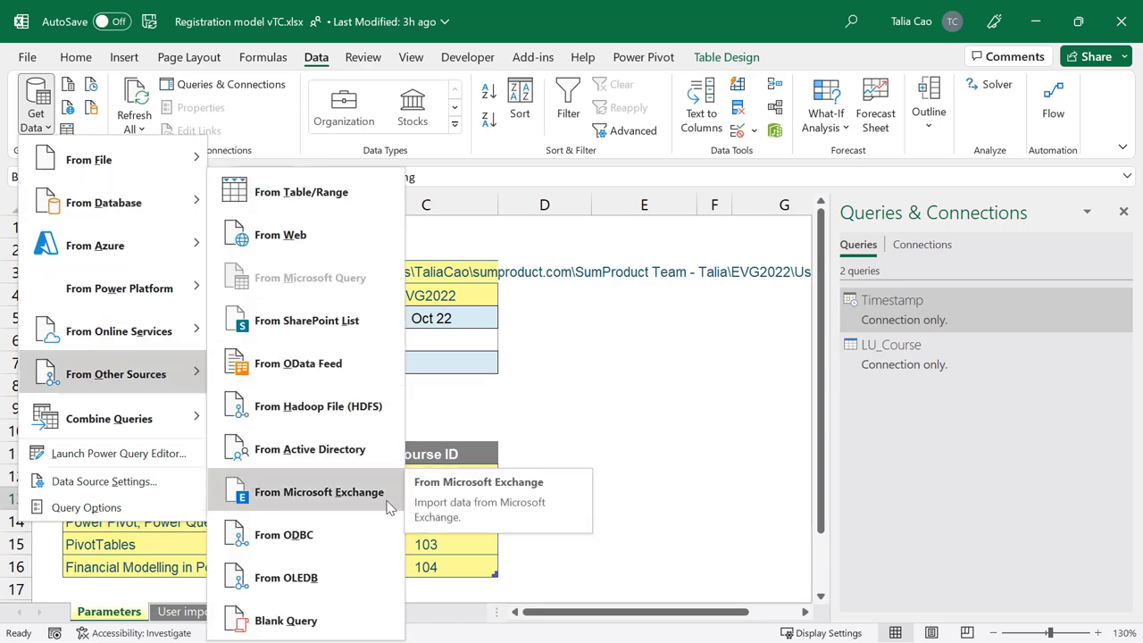
pyautogui.click(389, 507)
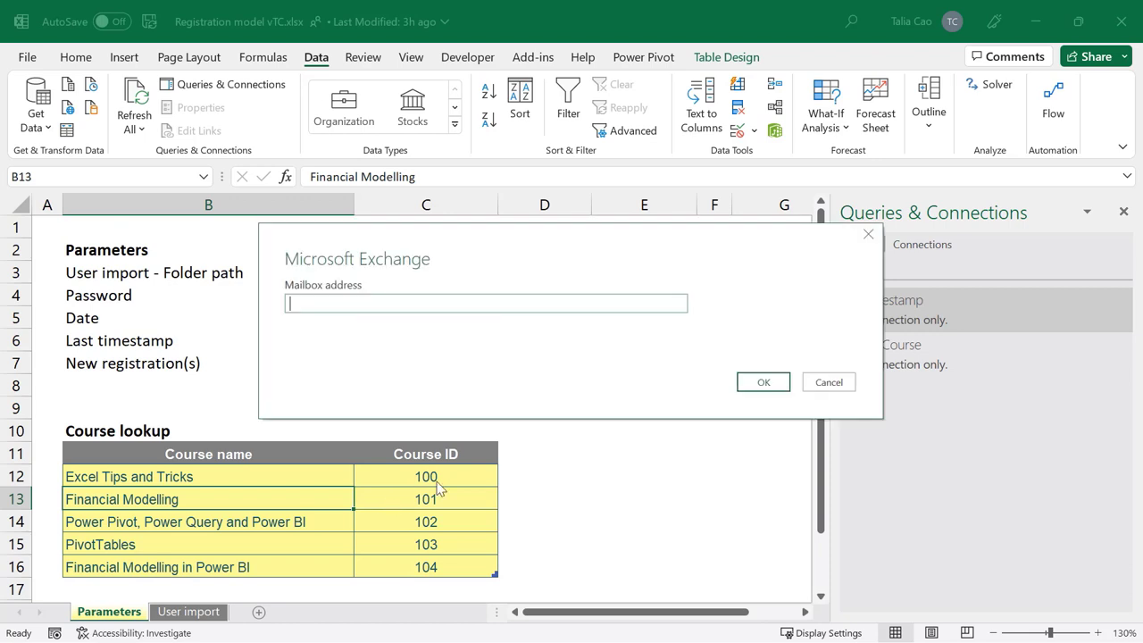
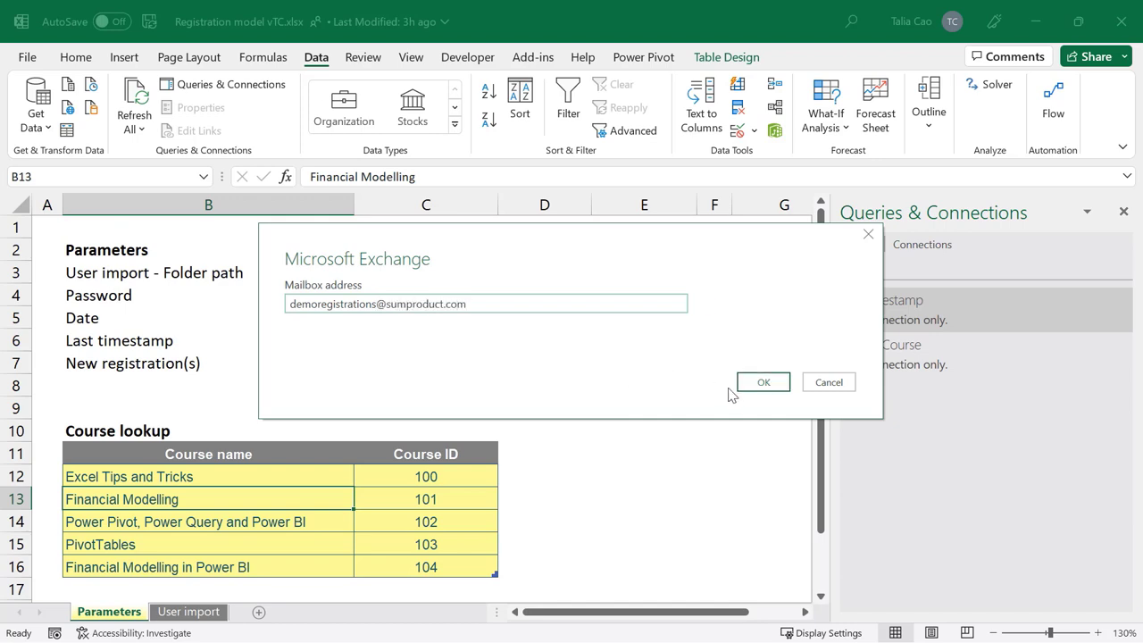
pyautogui.click(755, 384)
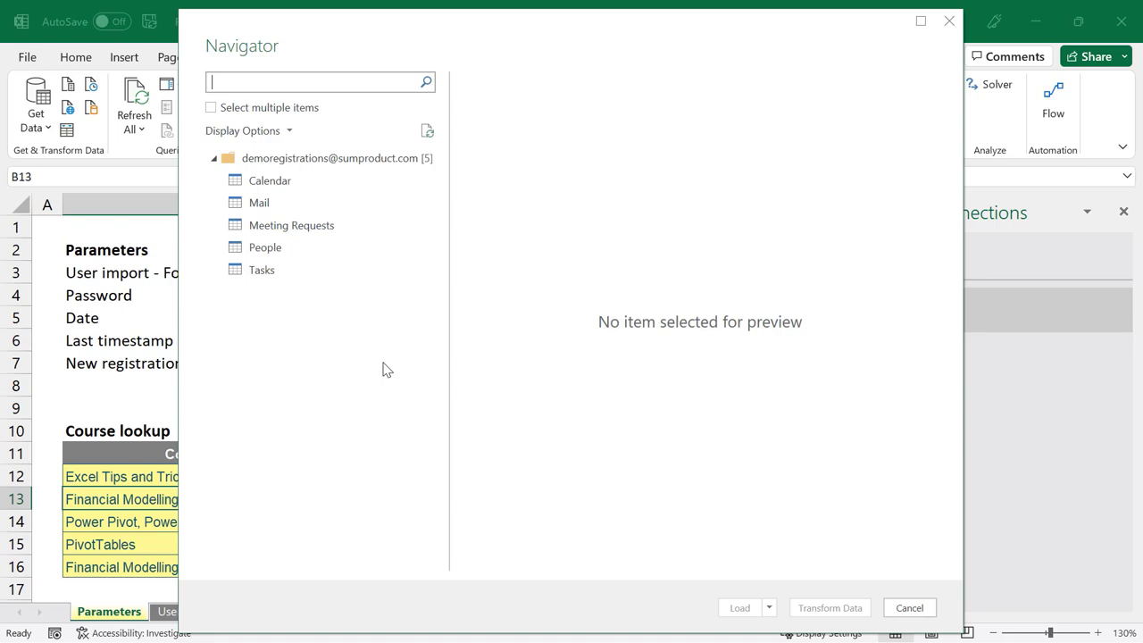
pyautogui.click(277, 204)
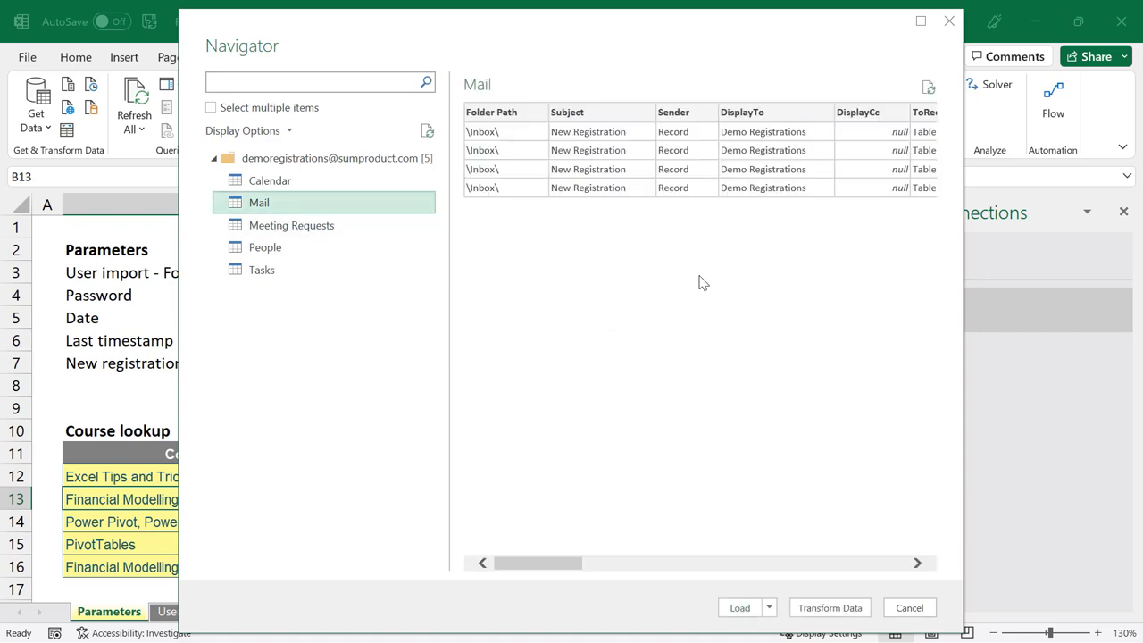
pyautogui.click(820, 618)
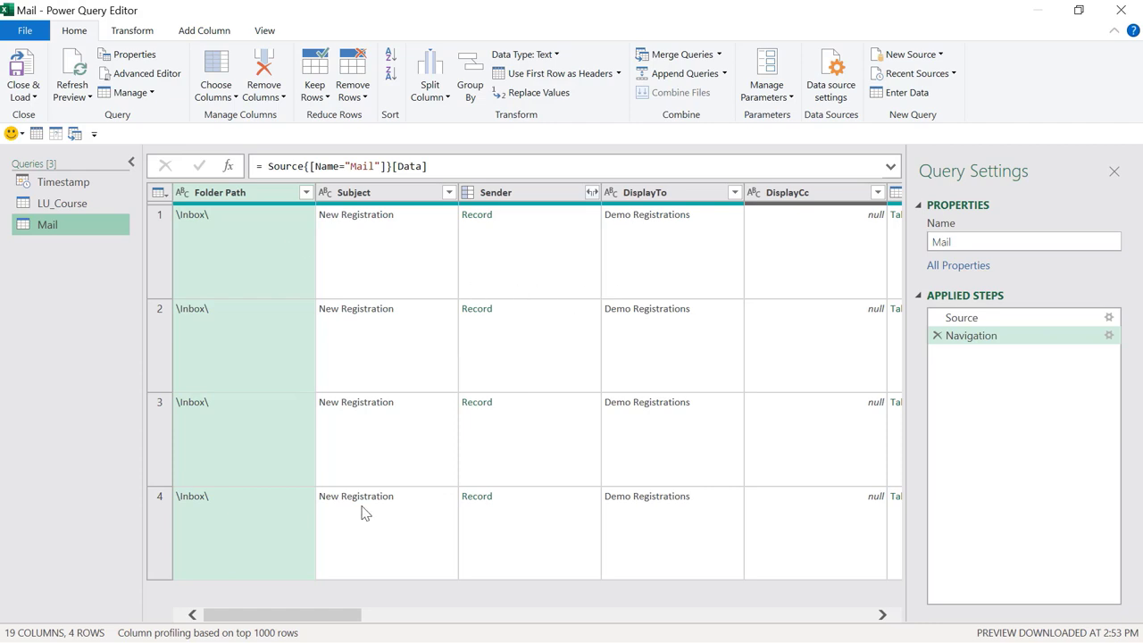
# Step: Use Choose Columns to keep only DateTimeReceived and Body in the Mail query
pyautogui.moveTo(332, 616)
pyautogui.mouseDown()
pyautogui.moveTo(816, 628)
pyautogui.moveTo(574, 613)
pyautogui.moveTo(339, 616)
pyautogui.mouseUp()
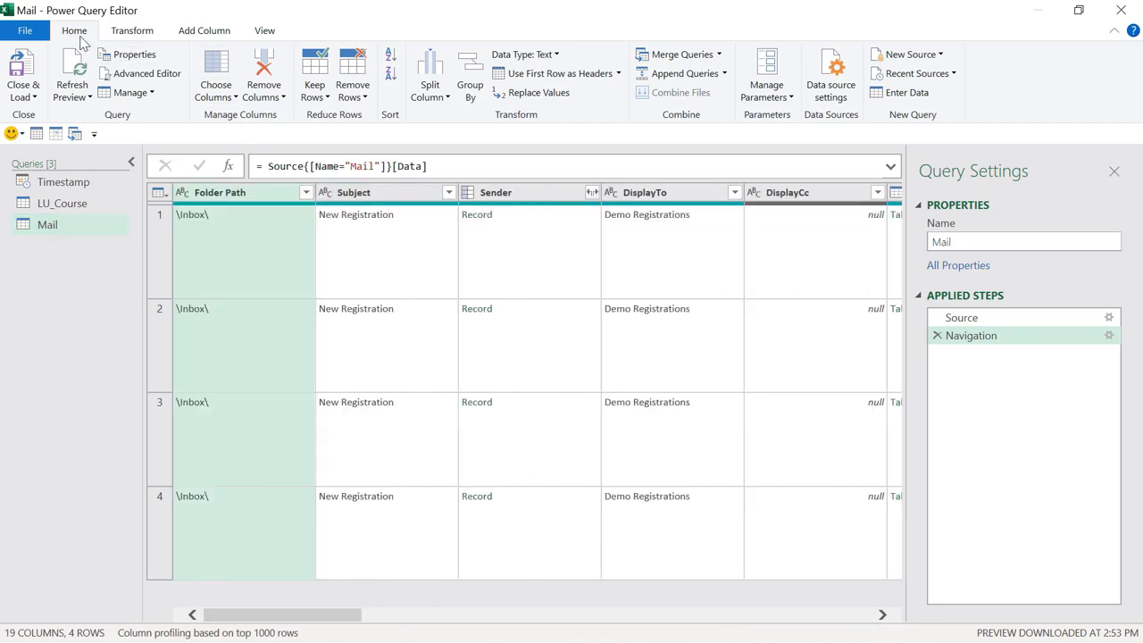
pyautogui.click(223, 69)
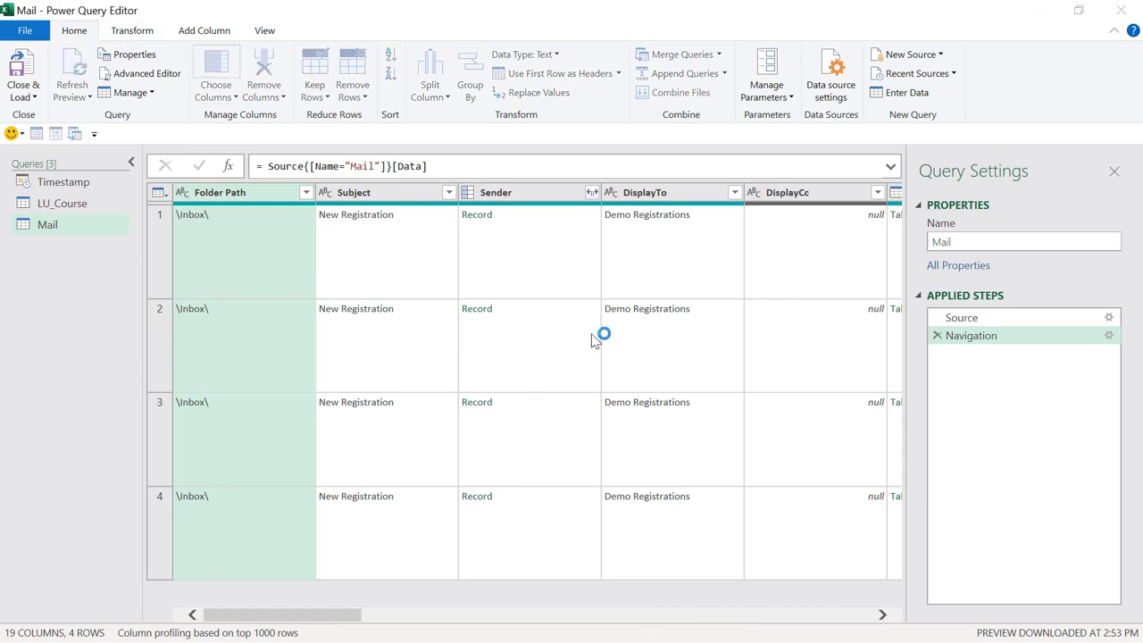
pyautogui.click(470, 161)
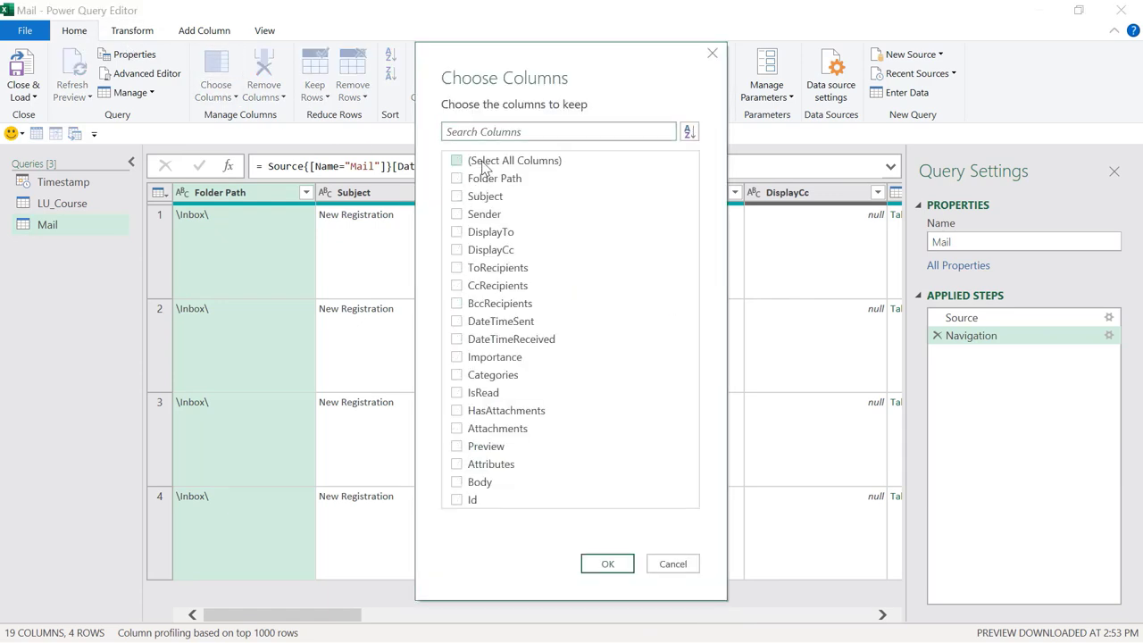
pyautogui.click(525, 339)
pyautogui.click(613, 564)
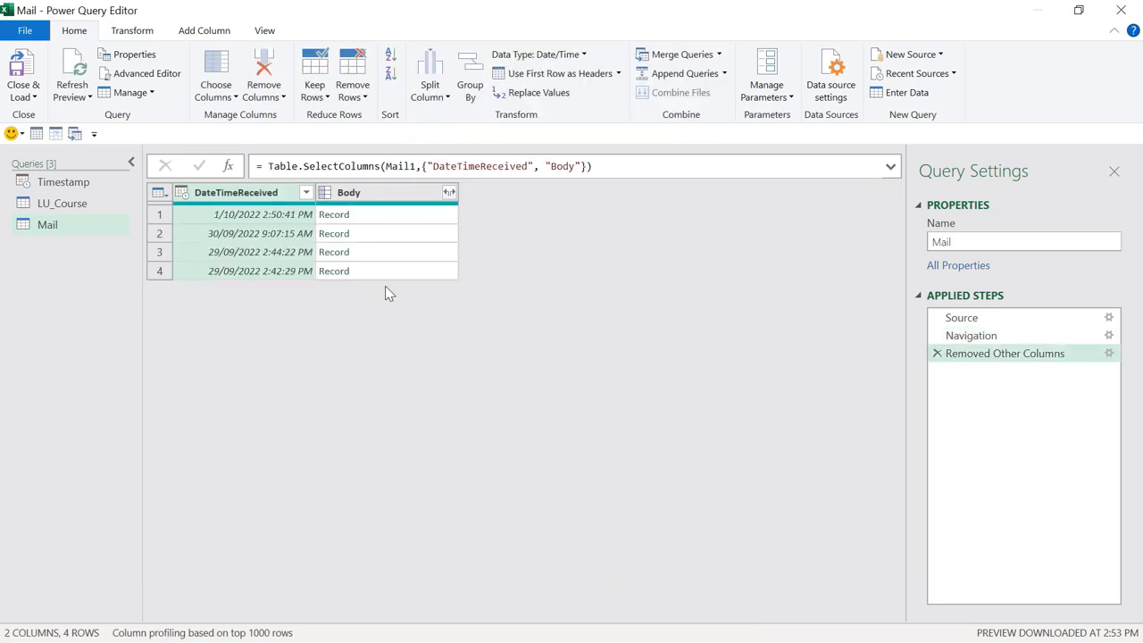
pyautogui.click(305, 193)
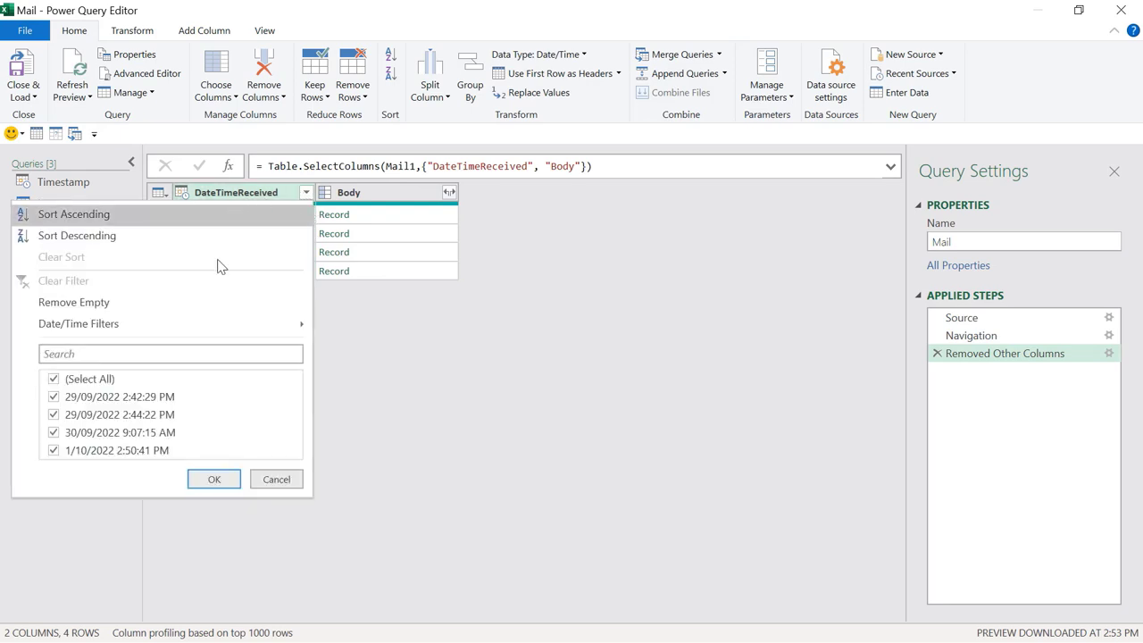
# Step: Filter DateTimeReceived to rows after 1 October 2022
pyautogui.moveTo(212, 328)
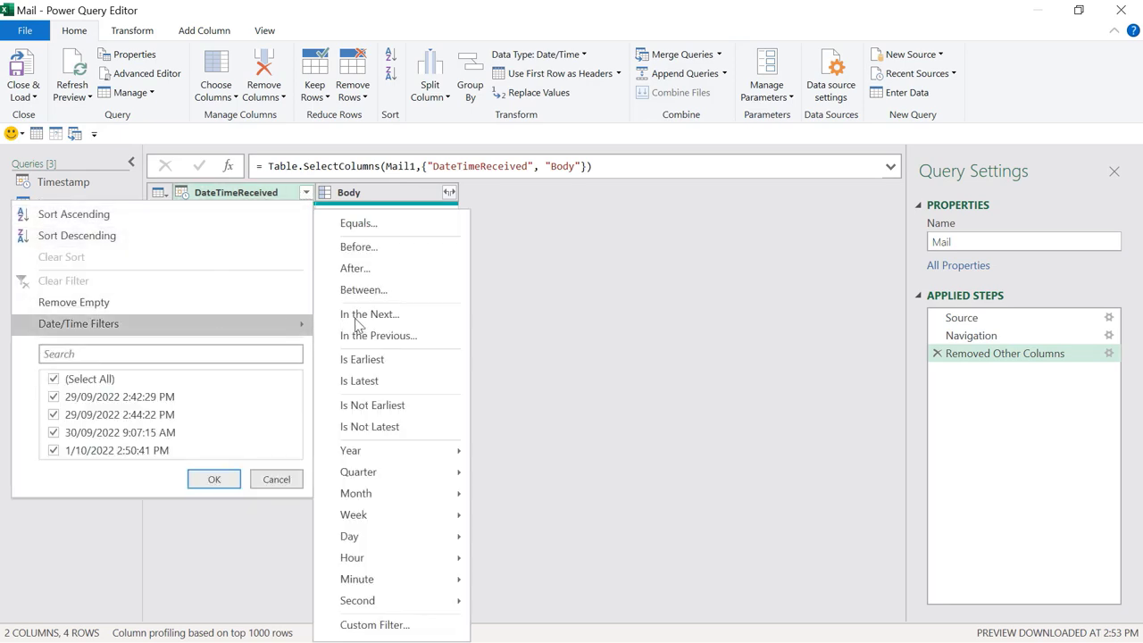
pyautogui.click(390, 270)
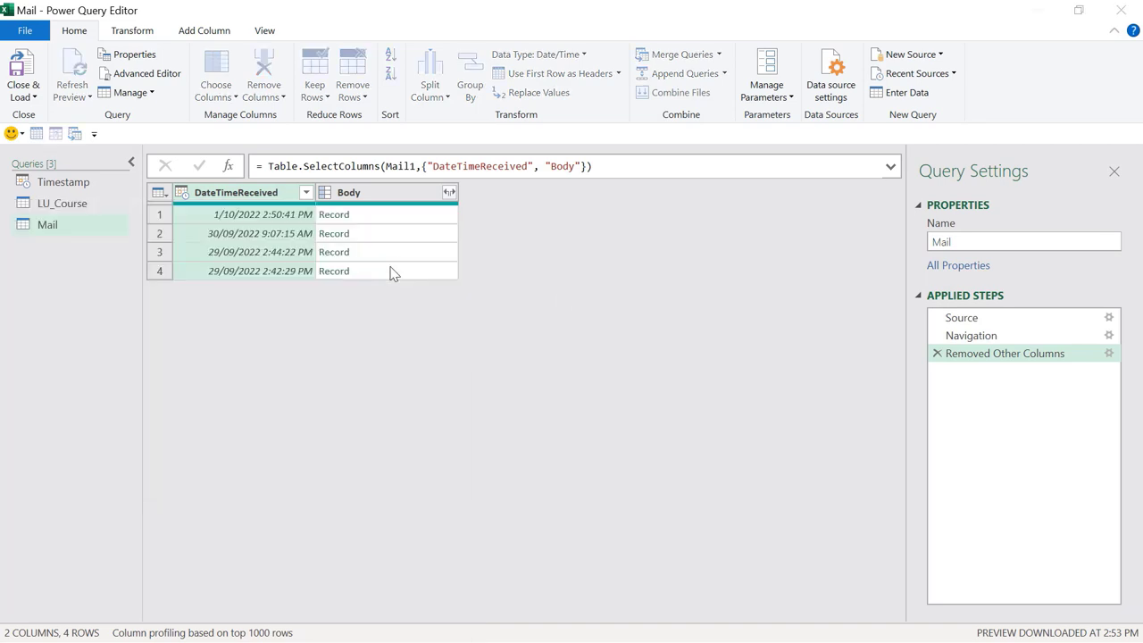
pyautogui.click(607, 325)
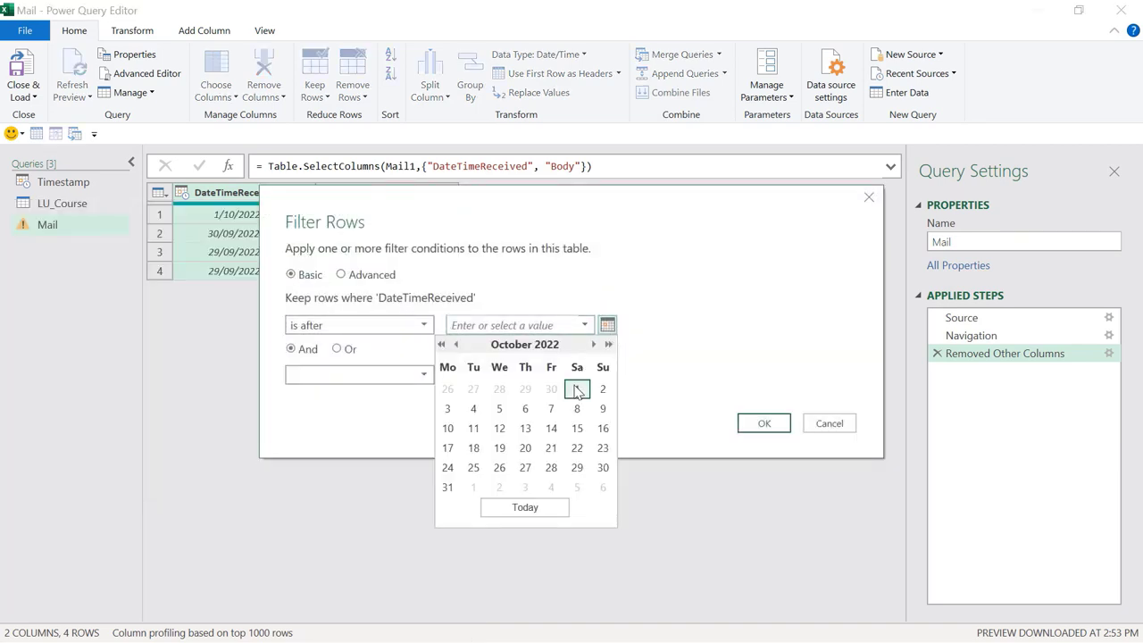
pyautogui.click(576, 389)
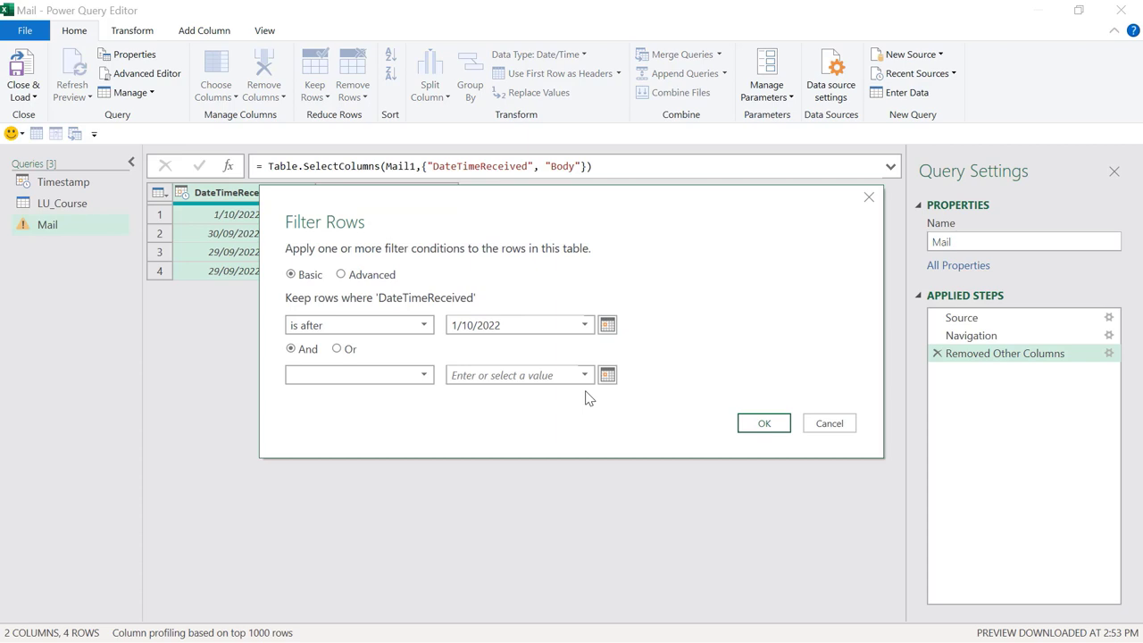
pyautogui.click(764, 426)
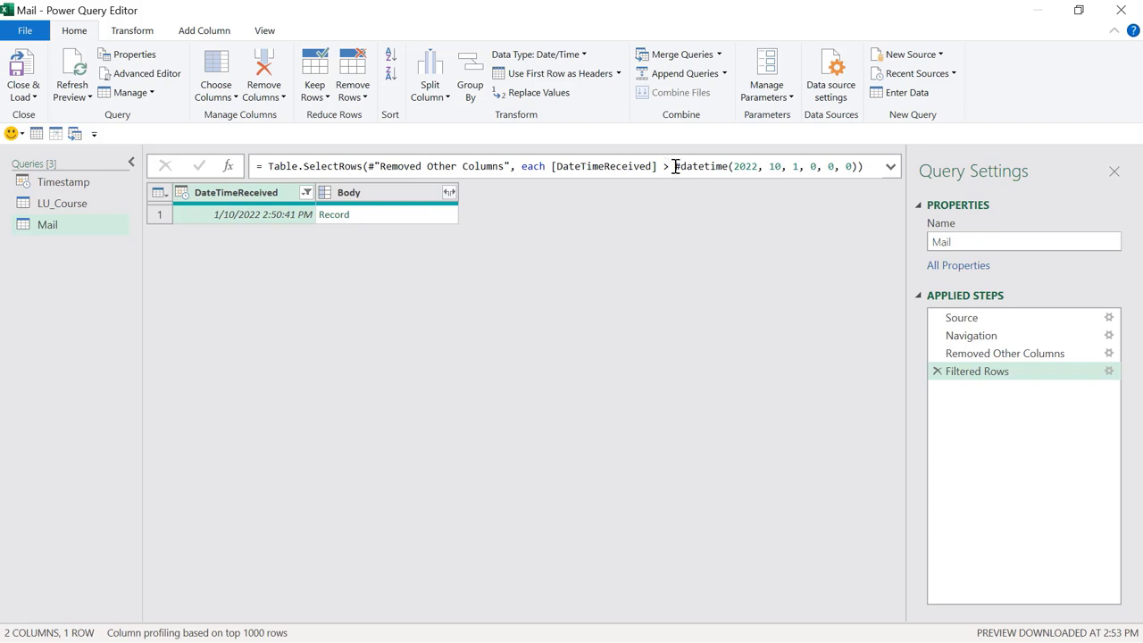
# Step: Replace the fixed #datetime in the filter formula with the Timestamp query
pyautogui.moveTo(676, 167); pyautogui.dragTo(862, 167)
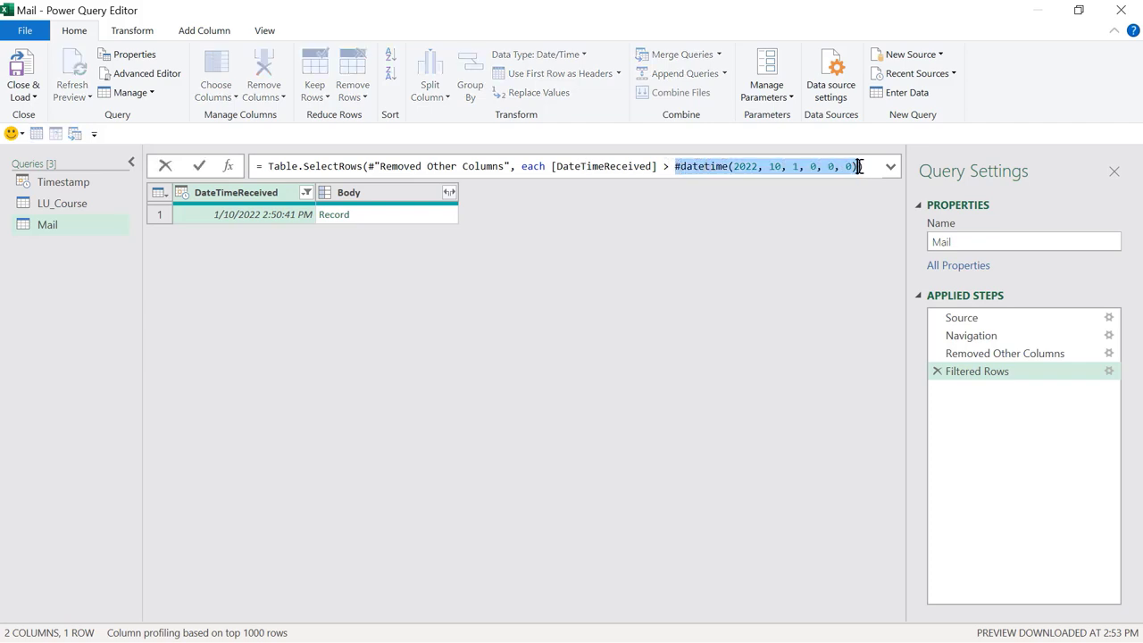
pyautogui.write('timestr')
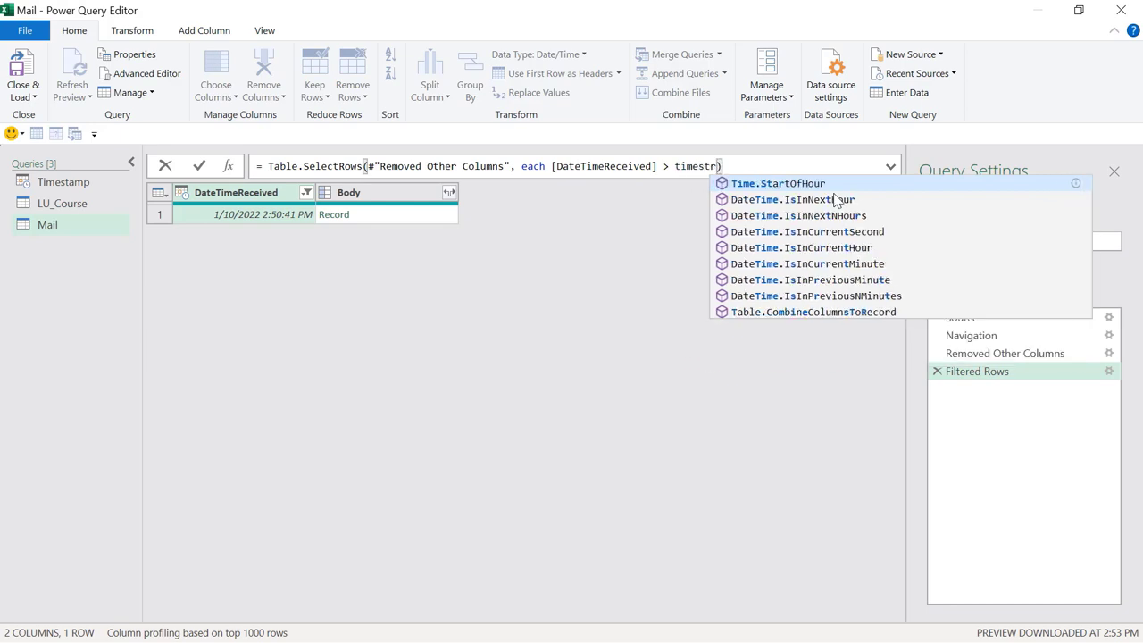
pyautogui.press('BackSpace')
pyautogui.press('Tab')
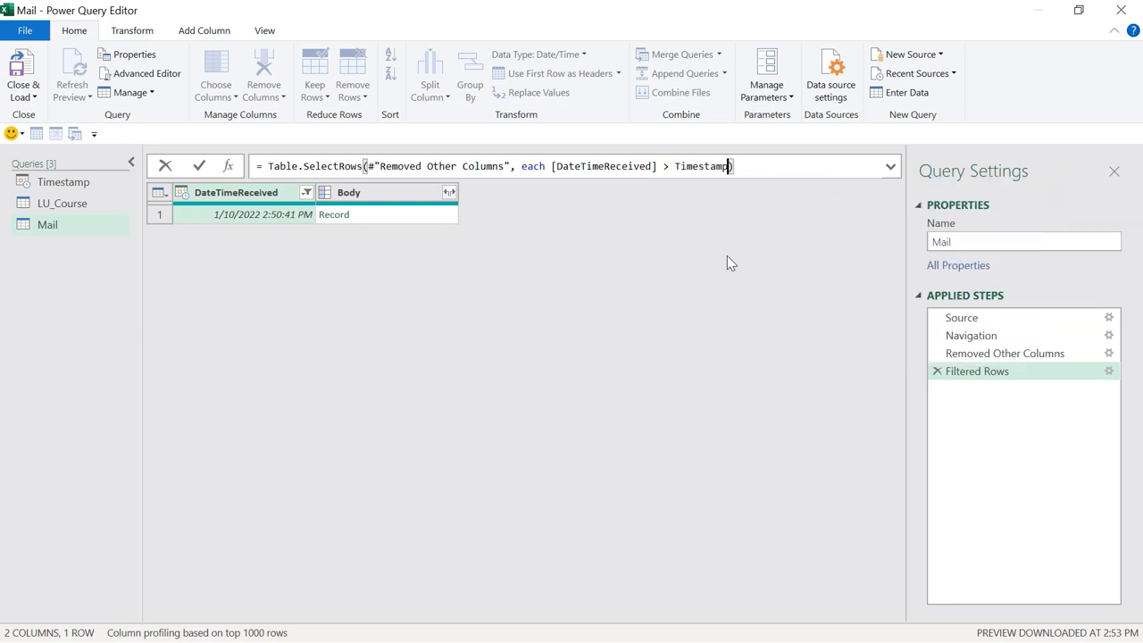
pyautogui.press('Return')
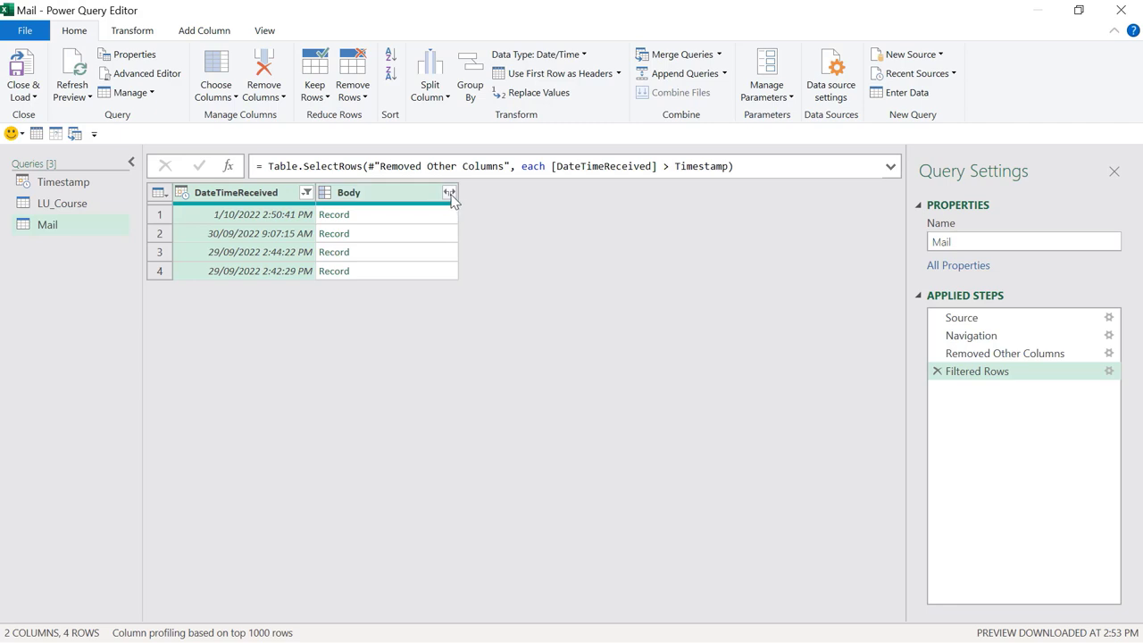
# Step: Expand Body to TextBody only, leaving out HtmlBody and the original column-name prefix
pyautogui.click(449, 195)
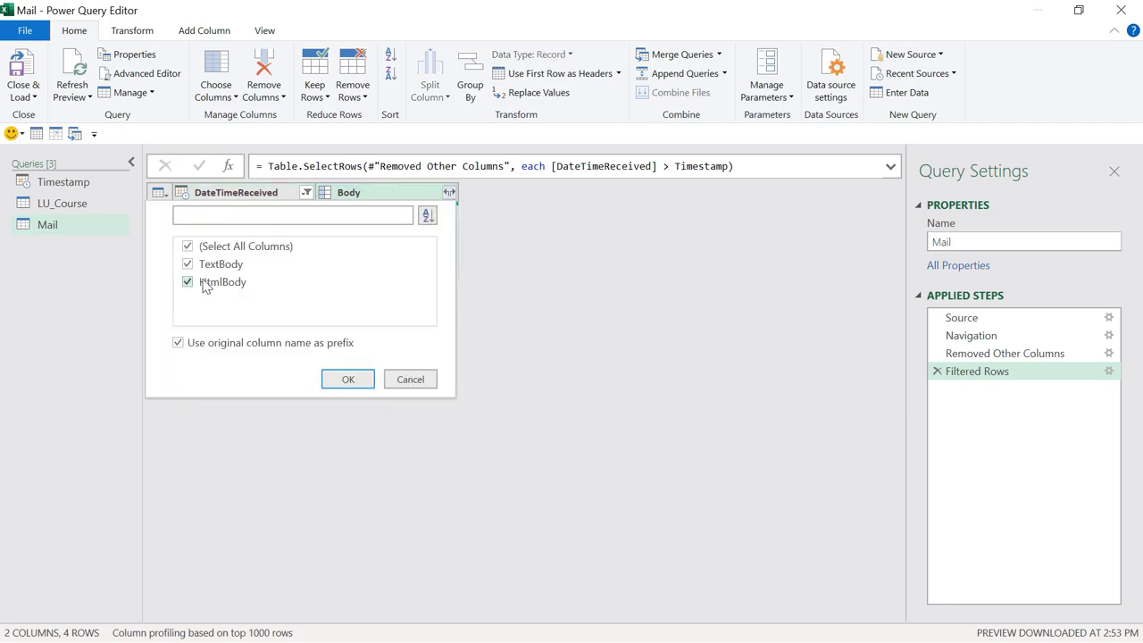
pyautogui.click(188, 284)
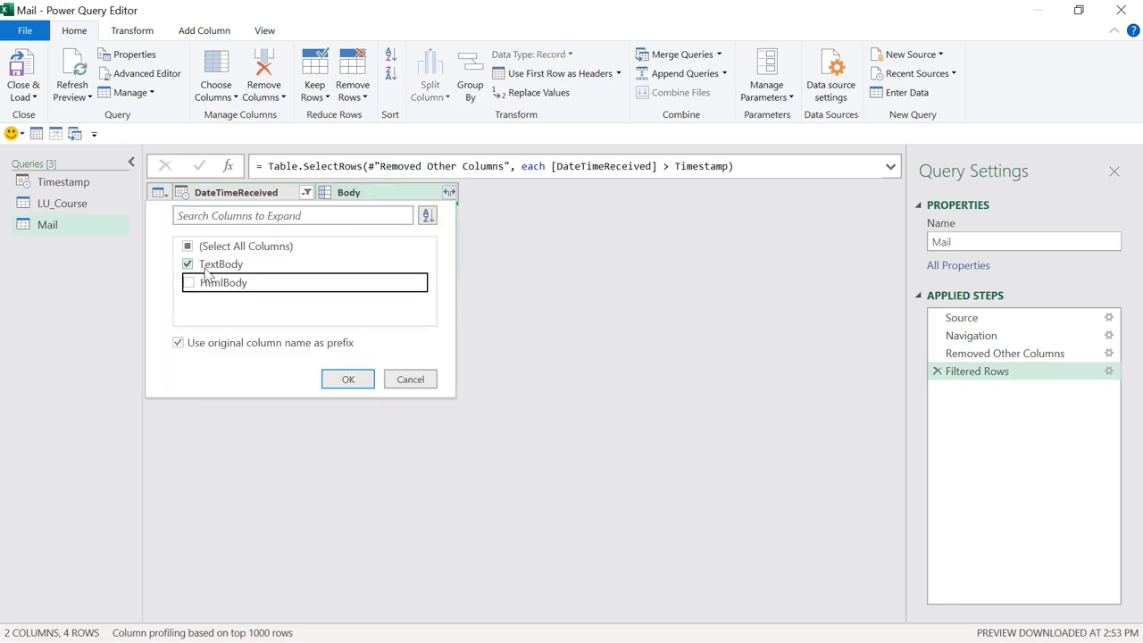
pyautogui.click(202, 348)
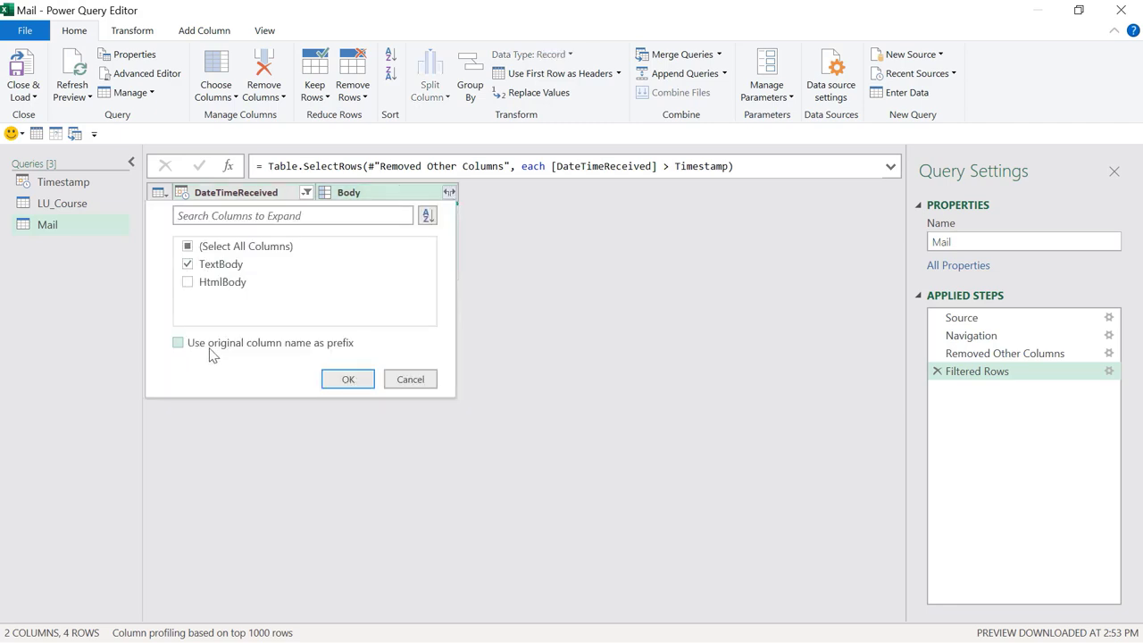
pyautogui.click(348, 379)
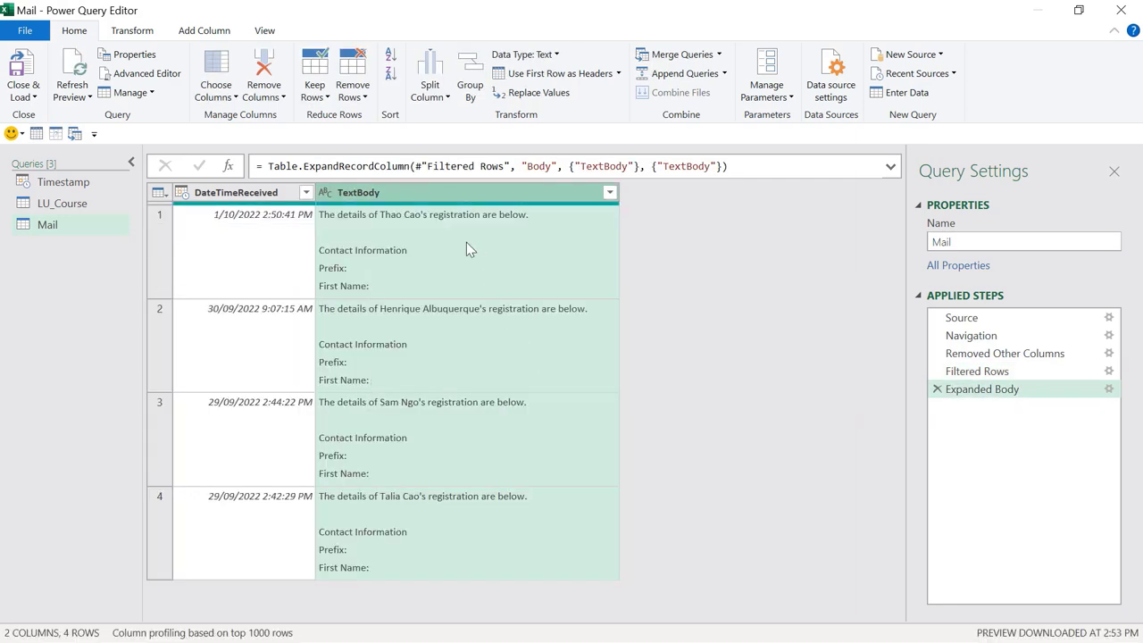
# Step: Read the first email's text to locate the first name, last name and event title
pyautogui.click(470, 248)
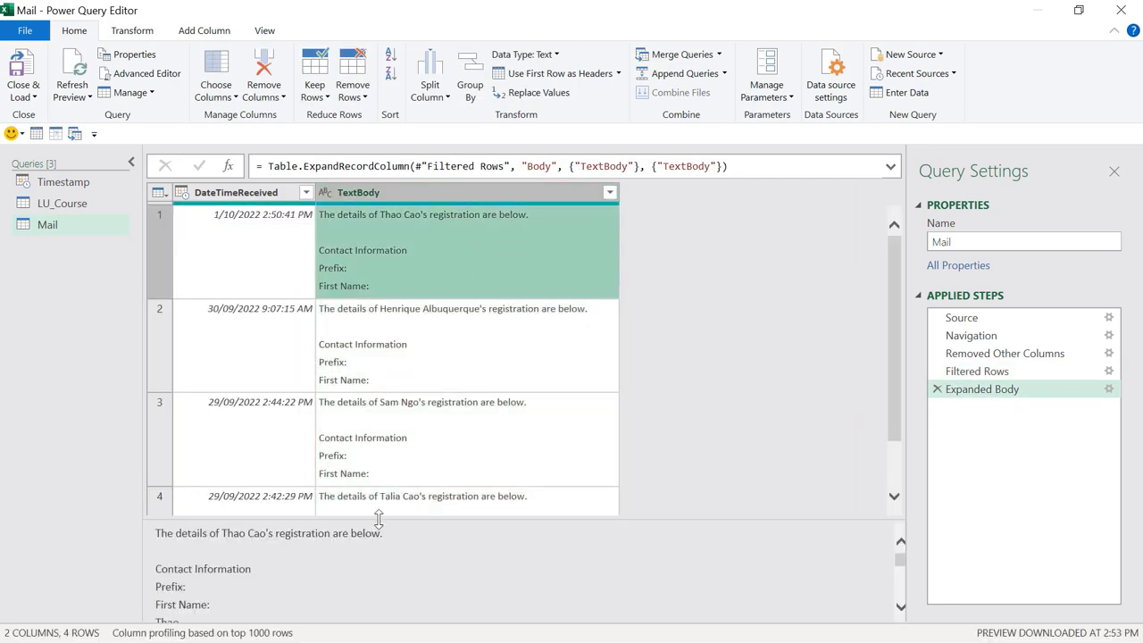
pyautogui.moveTo(378, 518); pyautogui.dragTo(378, 346)
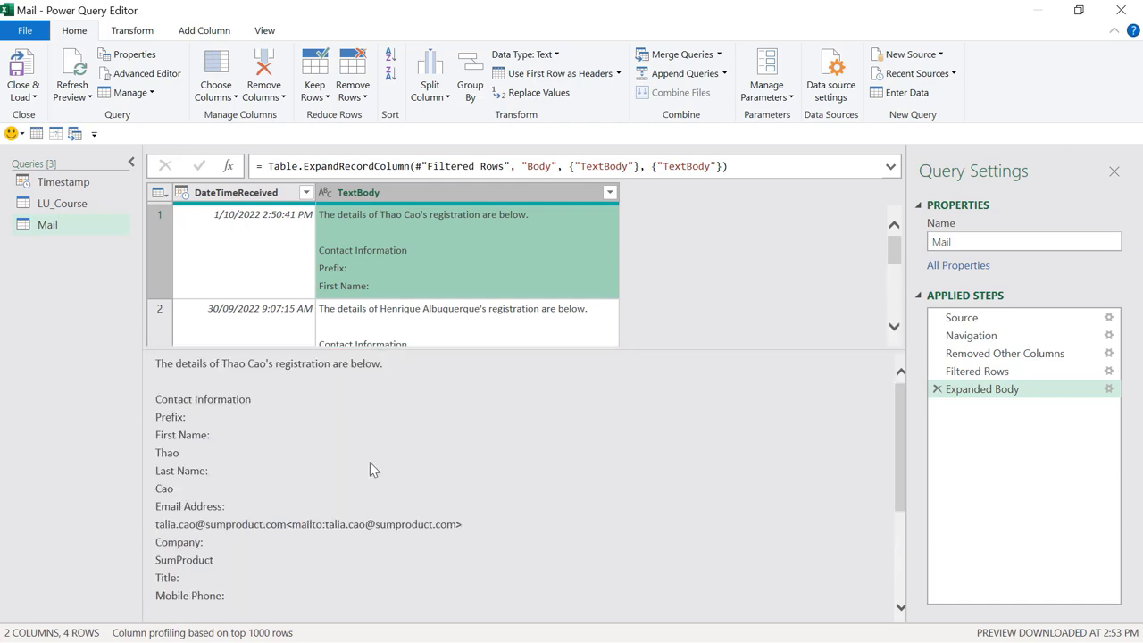
pyautogui.scroll(-3, 330, 497)
pyautogui.scroll(3, 238, 530)
pyautogui.doubleClick(159, 452)
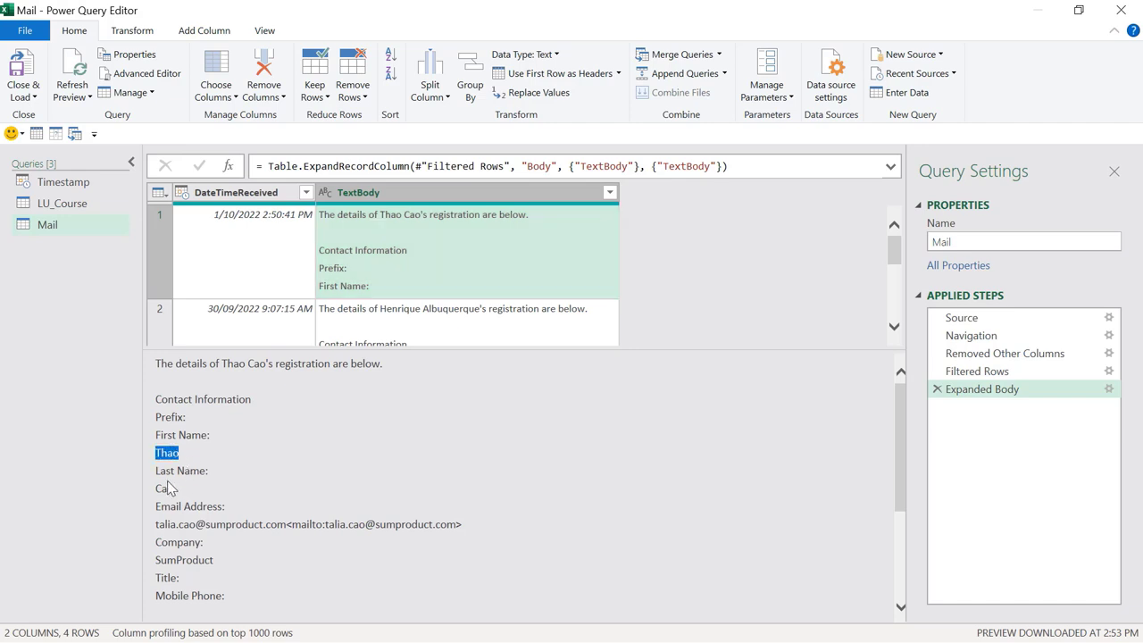
pyautogui.doubleClick(163, 488)
pyautogui.scroll(-2, 159, 483)
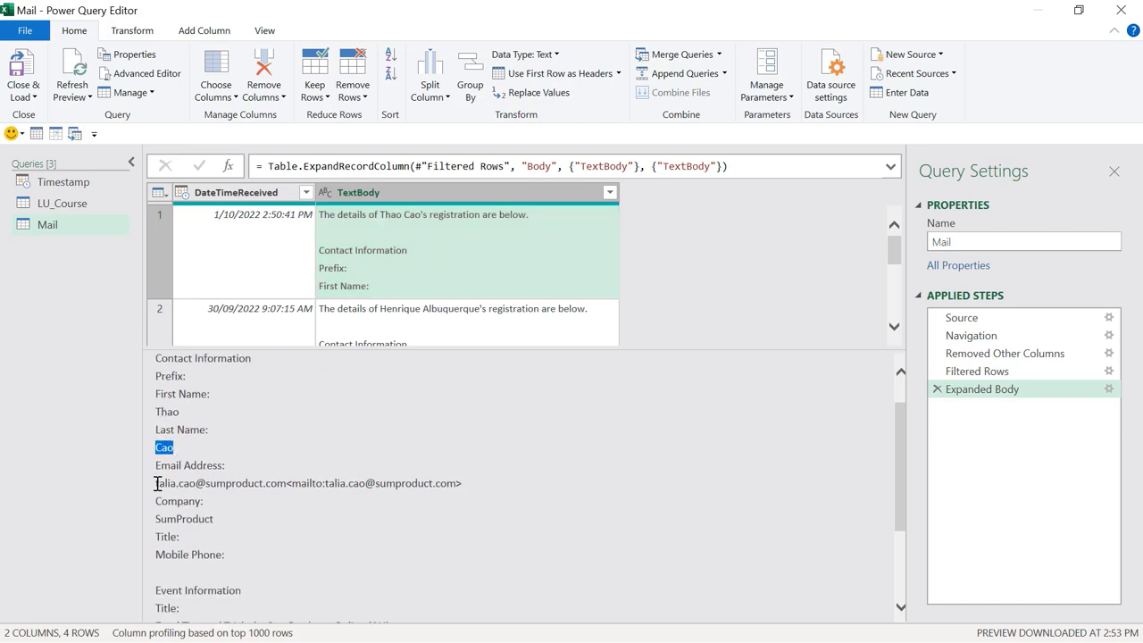
pyautogui.moveTo(157, 483); pyautogui.dragTo(286, 483)
pyautogui.scroll(-3, 179, 534)
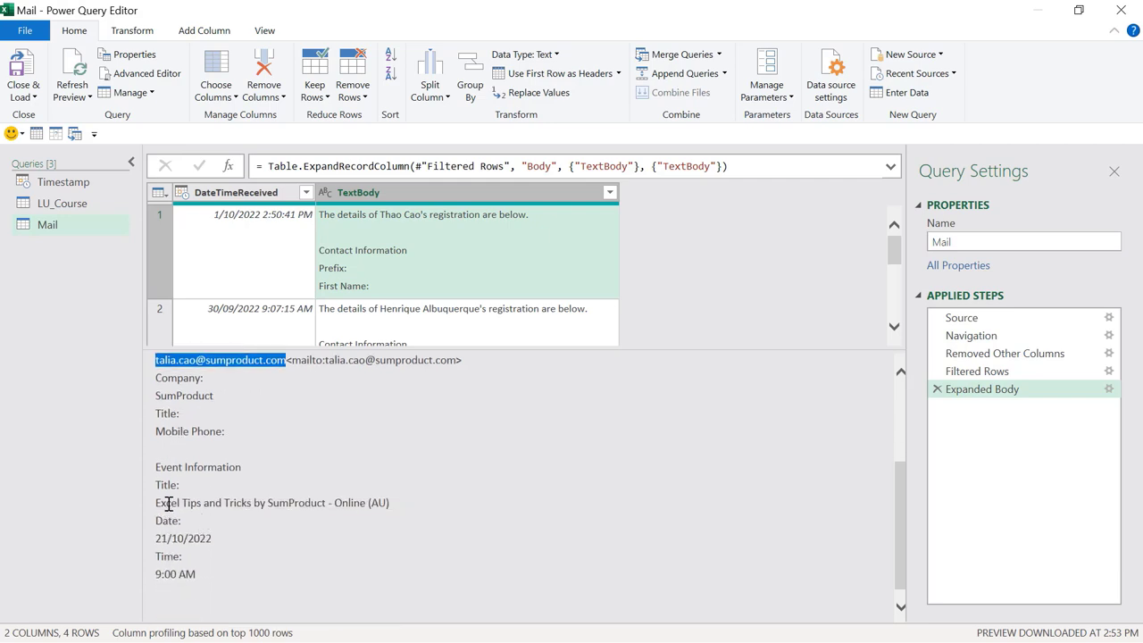
pyautogui.moveTo(155, 502); pyautogui.dragTo(384, 508)
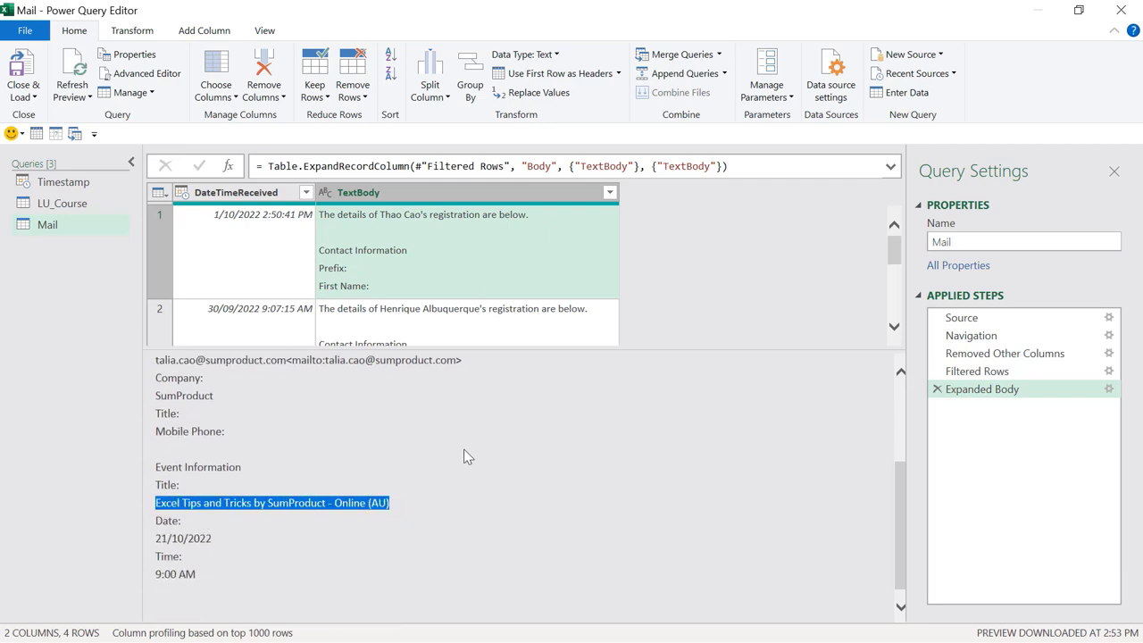
pyautogui.click(498, 198)
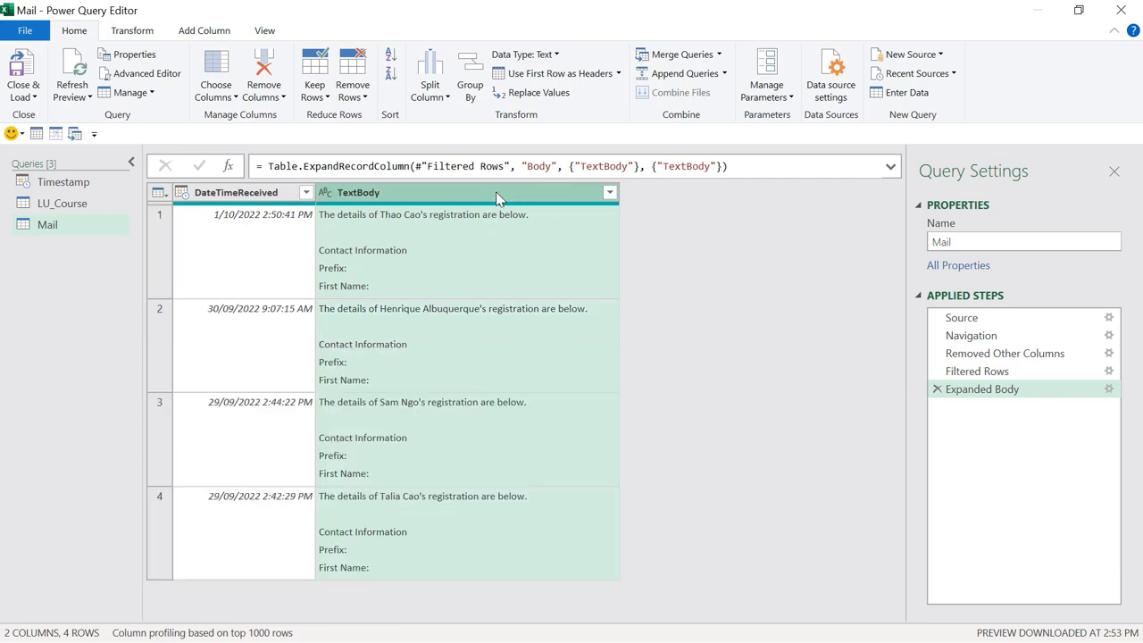
# Step: Extract the text between 'First Name:' and 'Last Name:' into a column named First Name
pyautogui.click(195, 38)
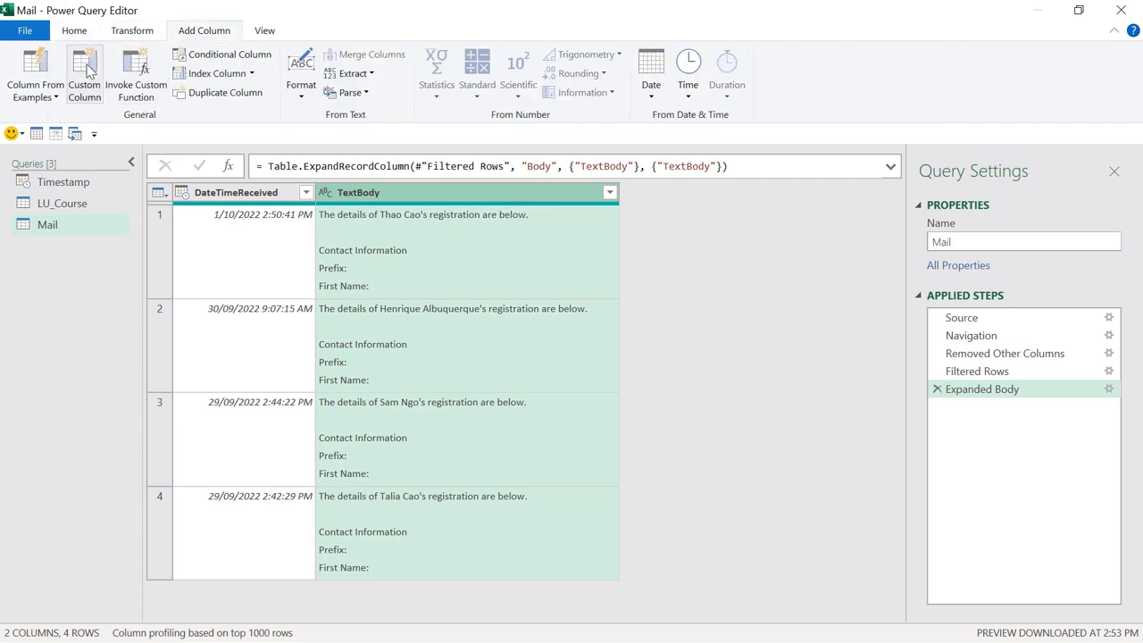
pyautogui.click(362, 73)
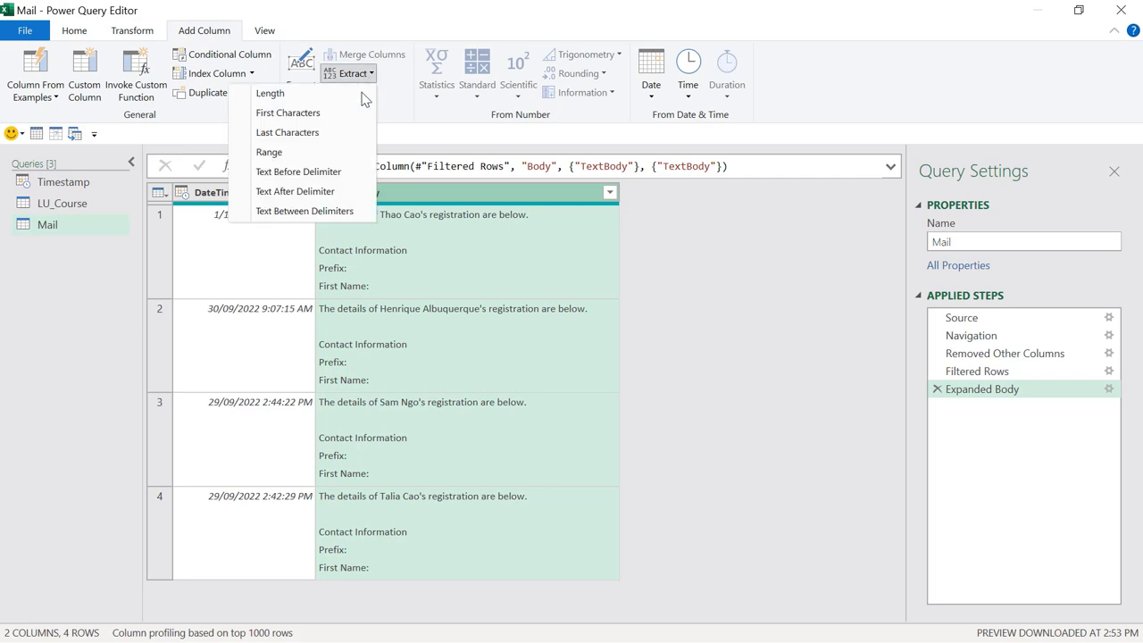
pyautogui.click(344, 222)
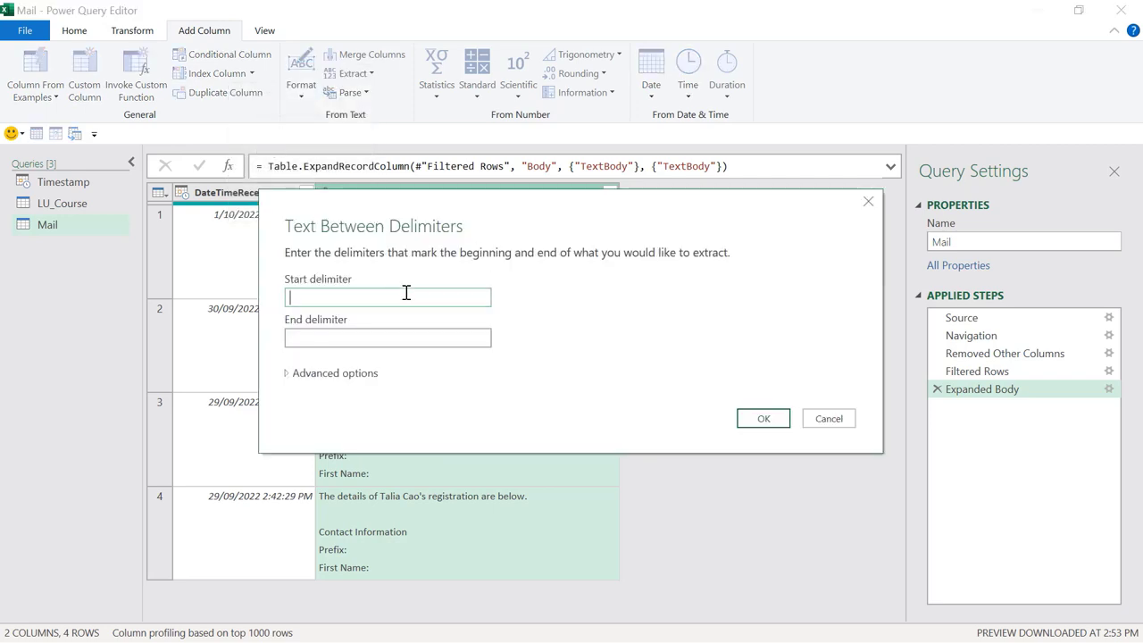
pyautogui.write('First Name:')
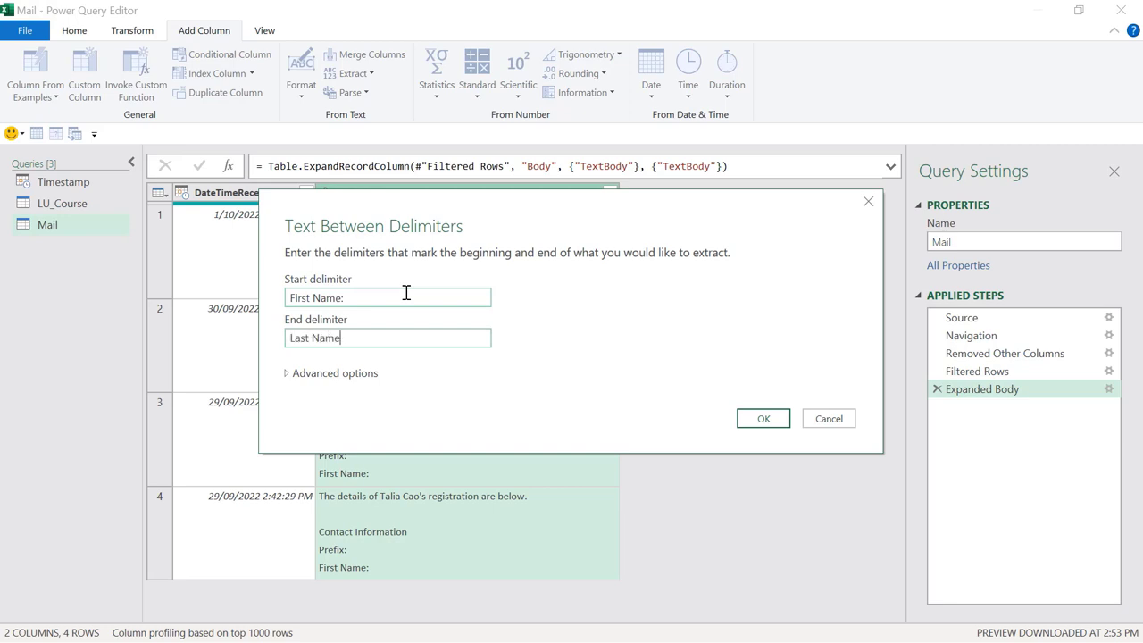
pyautogui.click(755, 420)
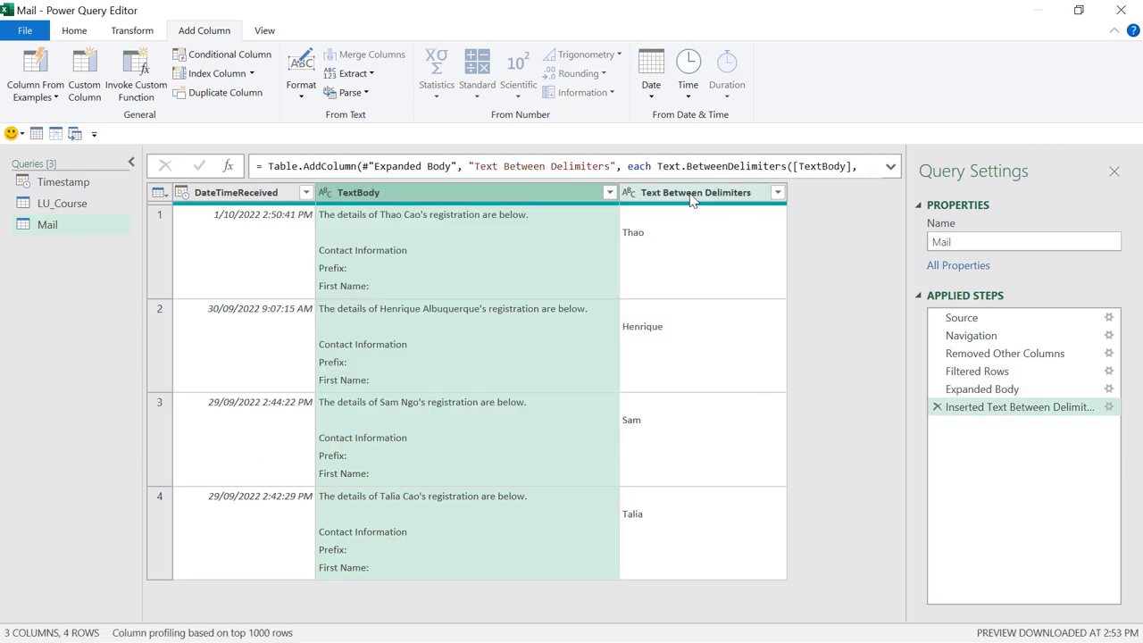
pyautogui.moveTo(612, 167); pyautogui.dragTo(471, 168)
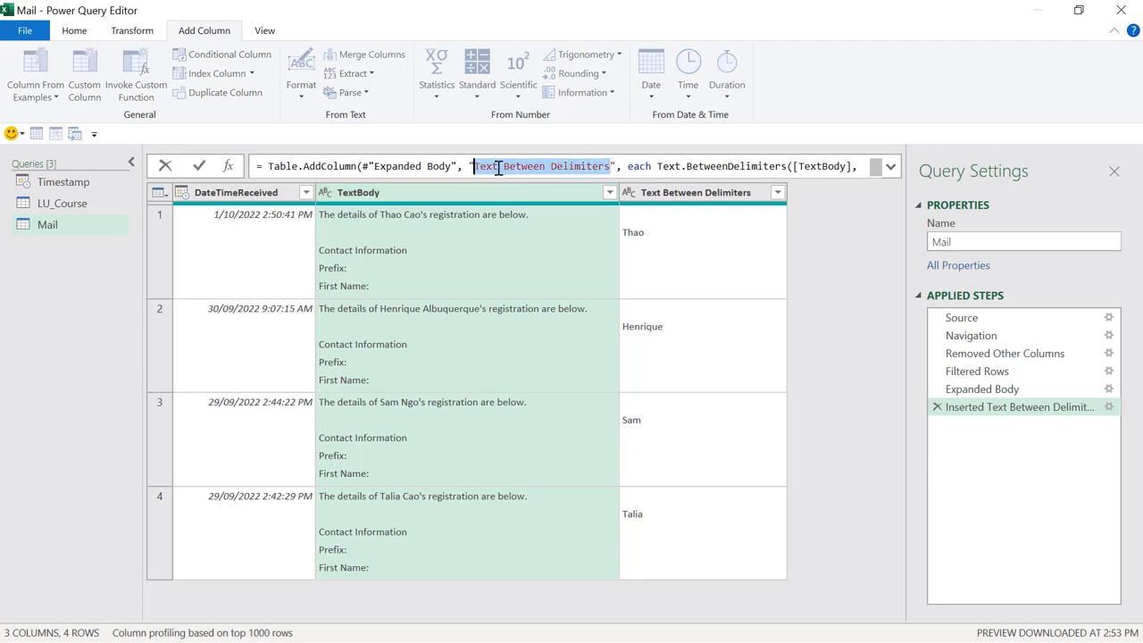
pyautogui.write('First Name:",')
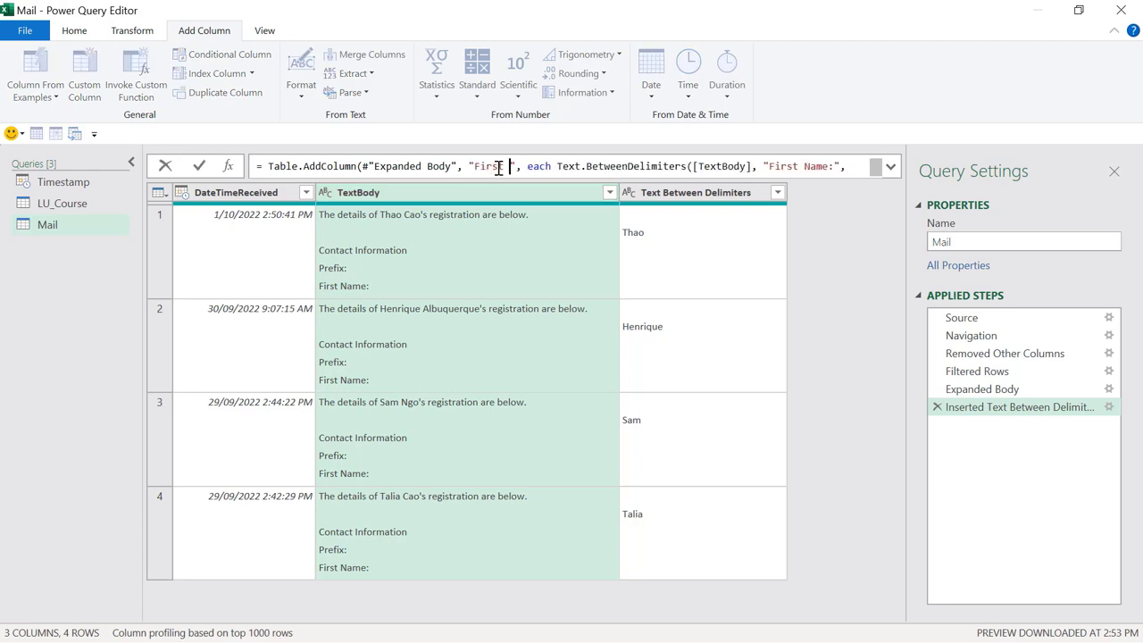
pyautogui.press('Return')
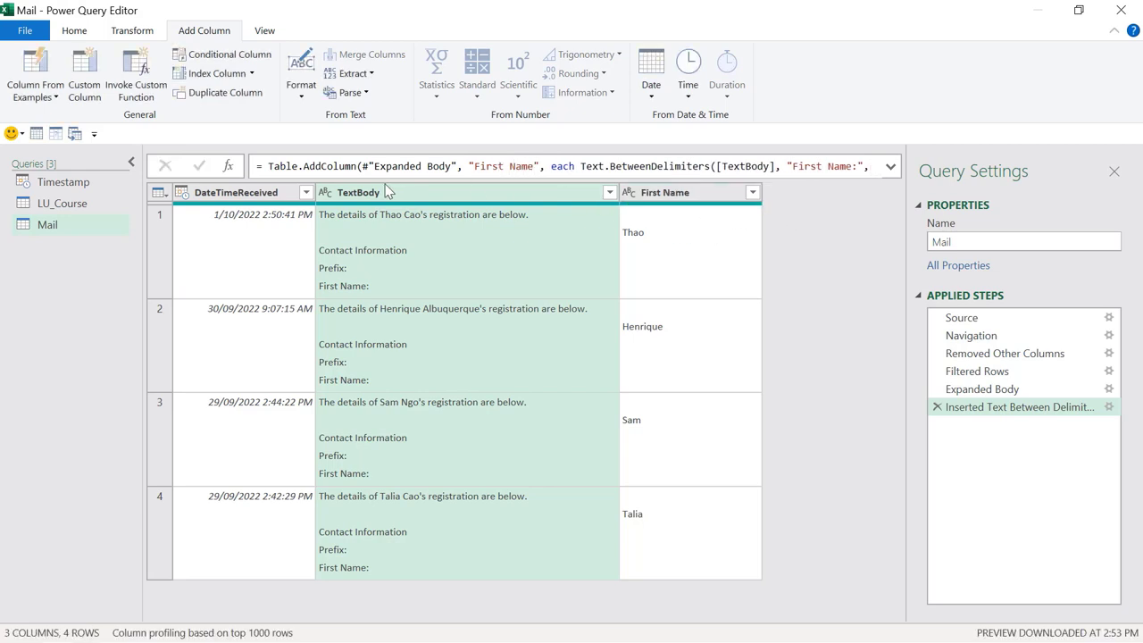
# Step: Extract each email's surname between delimiters into a new column renamed Last Name
pyautogui.click(351, 73)
pyautogui.click(305, 210)
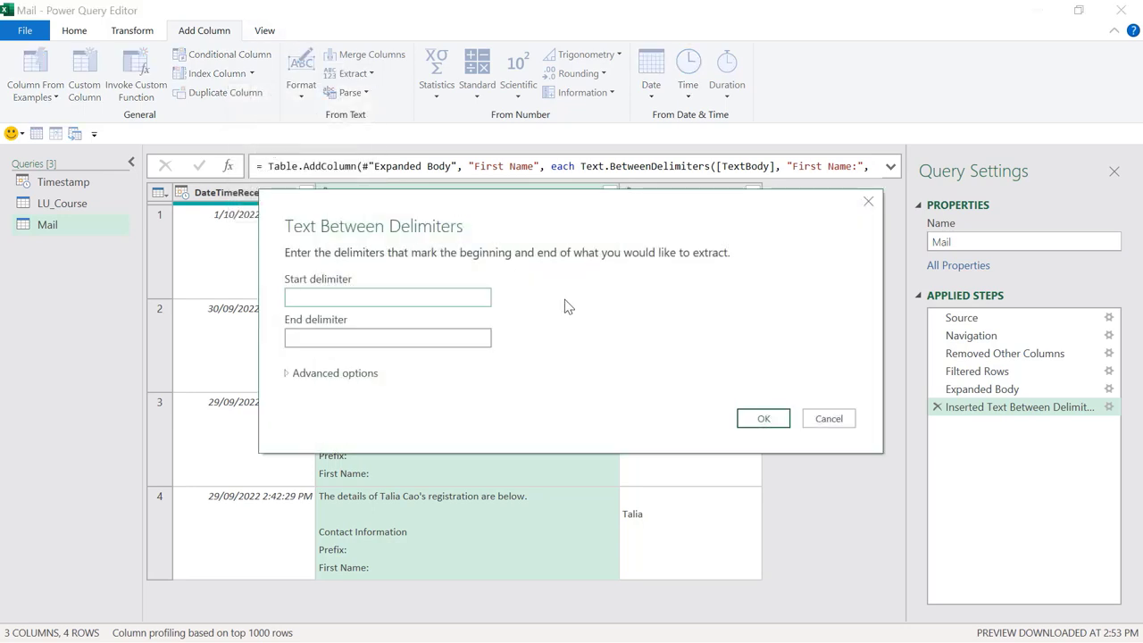
pyautogui.write('Last Name:')
pyautogui.press('Tab')
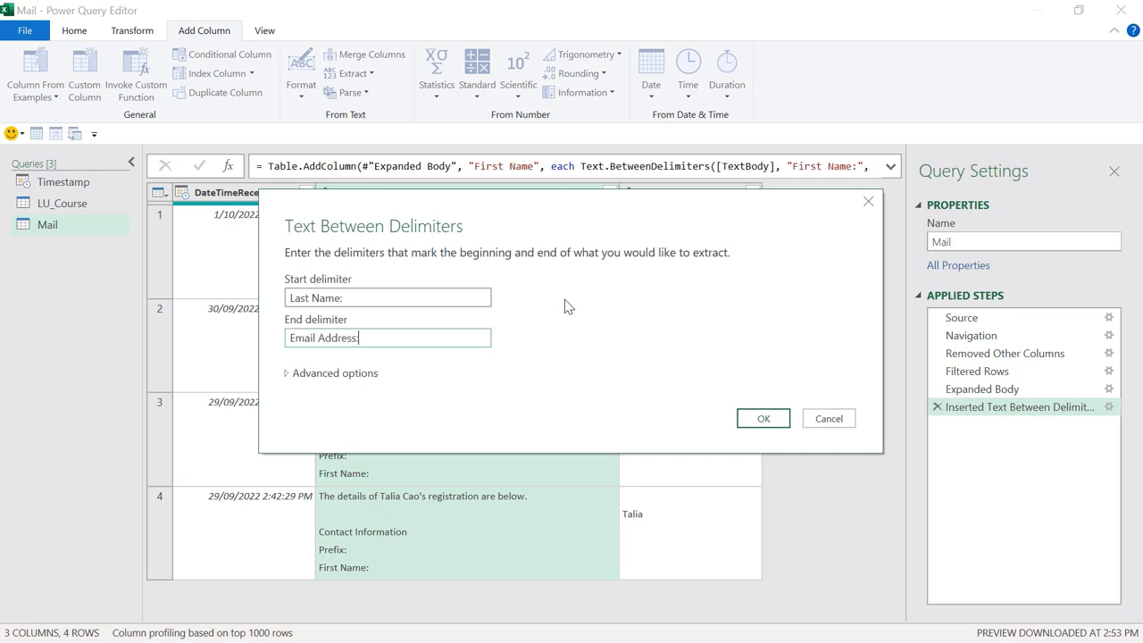
pyautogui.click(760, 418)
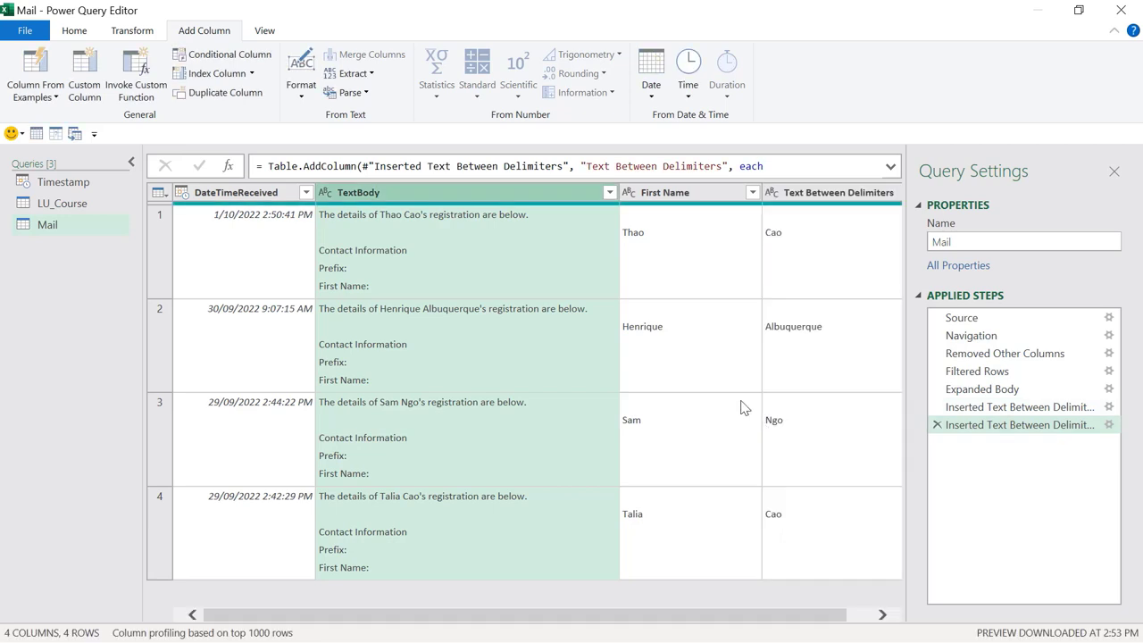
pyautogui.moveTo(722, 166); pyautogui.dragTo(585, 167)
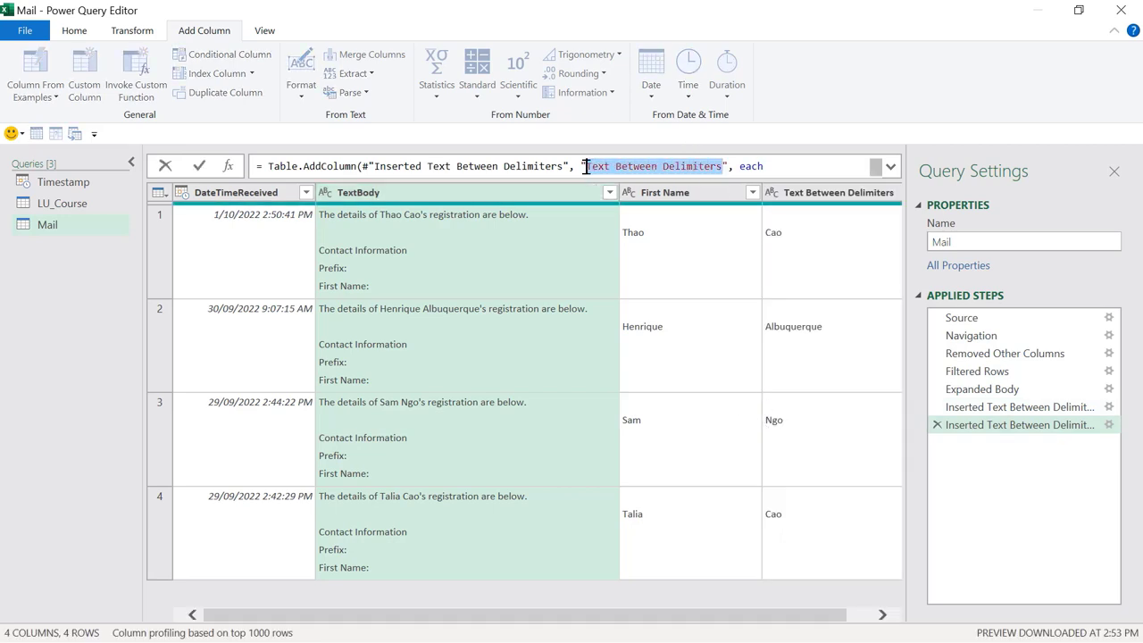
pyautogui.write('Last ')
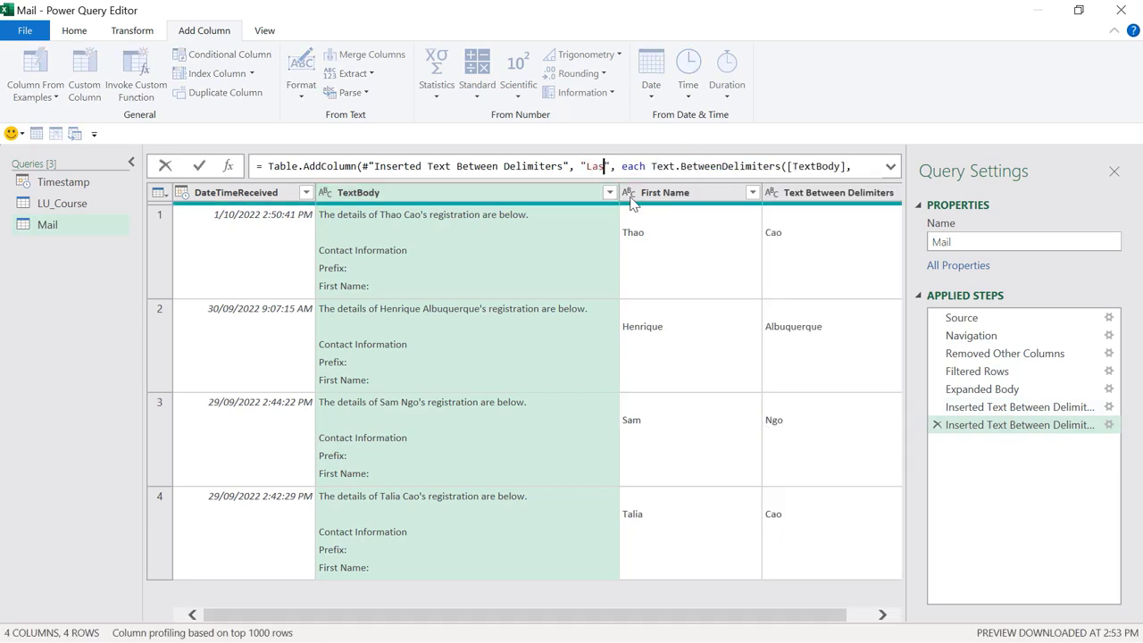
pyautogui.write('Name')
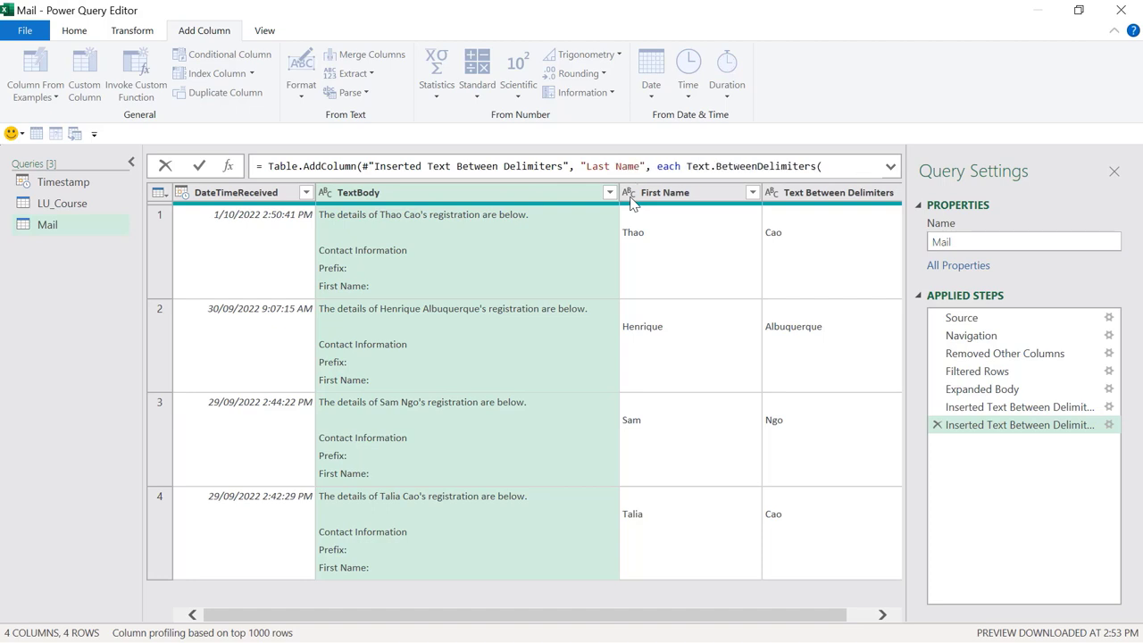
pyautogui.press('Return')
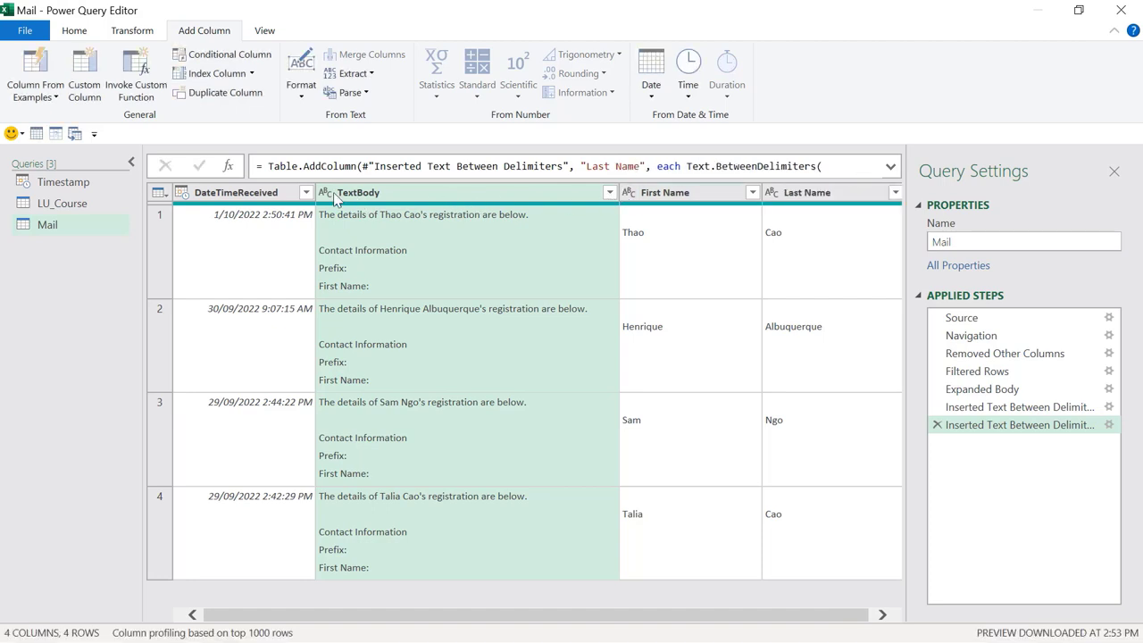
# Step: Extract the text between 'Email Address:' and 'Company:' into a column named Email Address
pyautogui.click(352, 73)
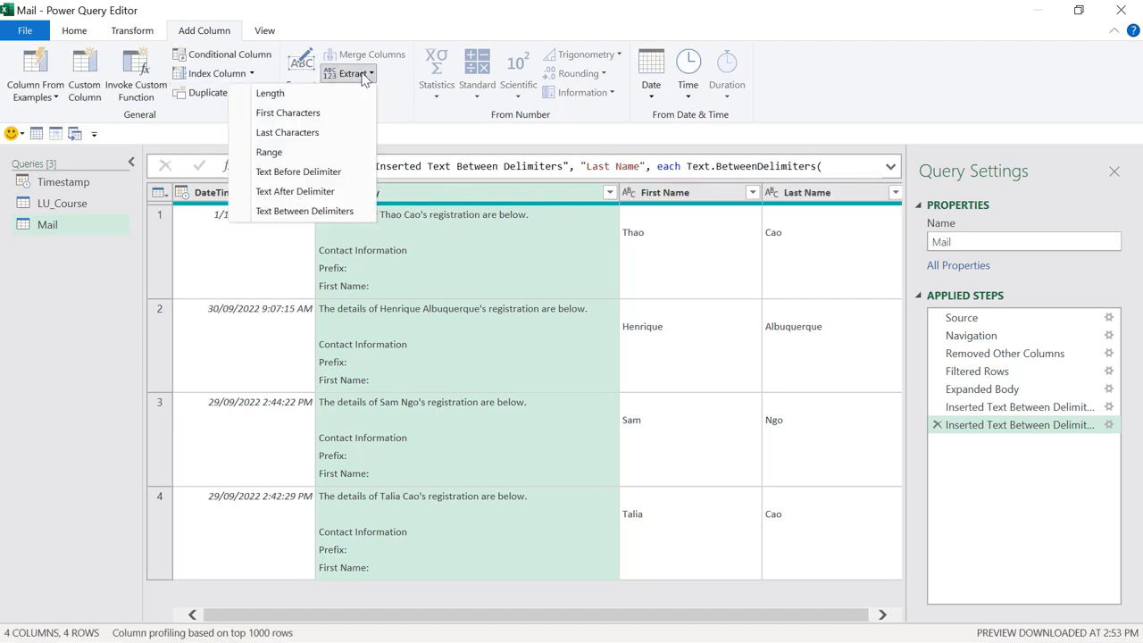
pyautogui.click(313, 212)
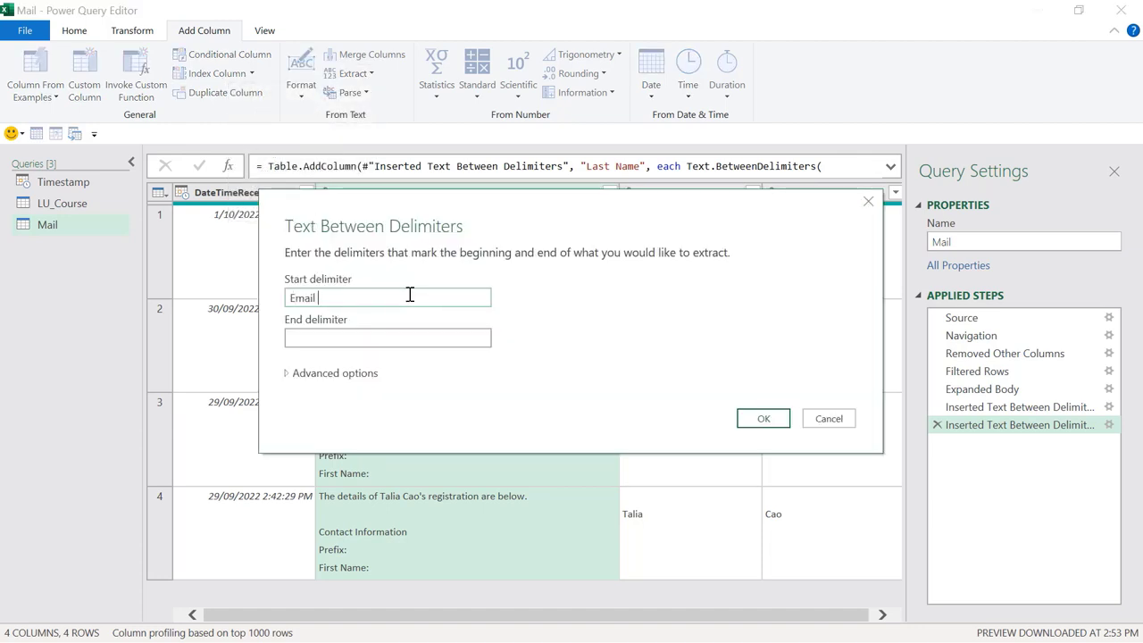
pyautogui.write('Email Adr')
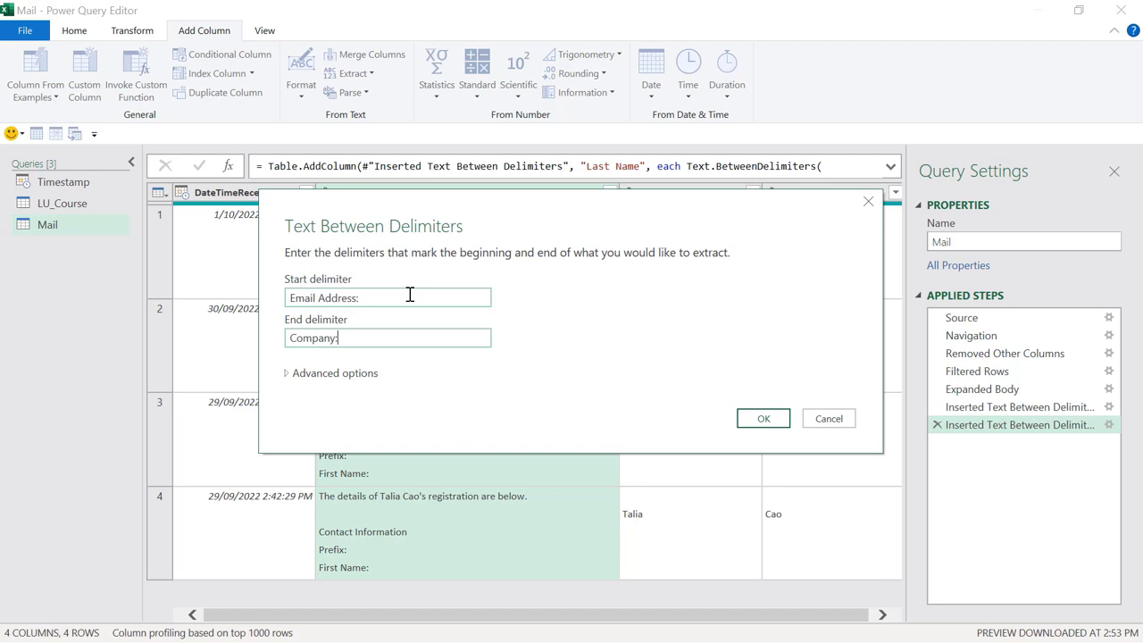
pyautogui.click(756, 418)
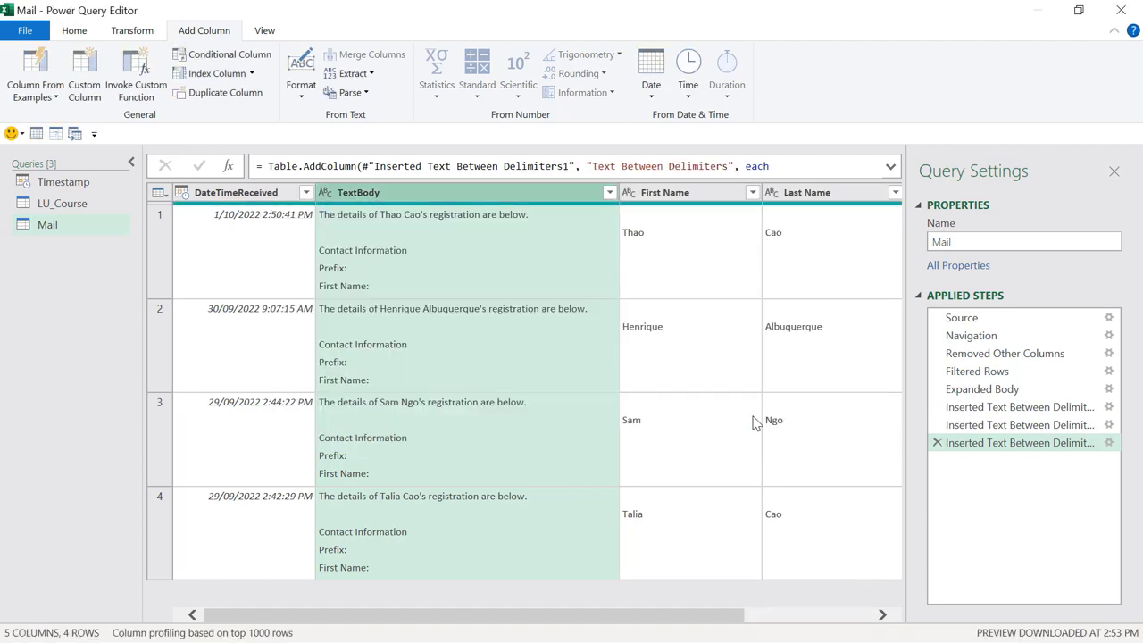
pyautogui.moveTo(714, 630); pyautogui.dragTo(885, 616)
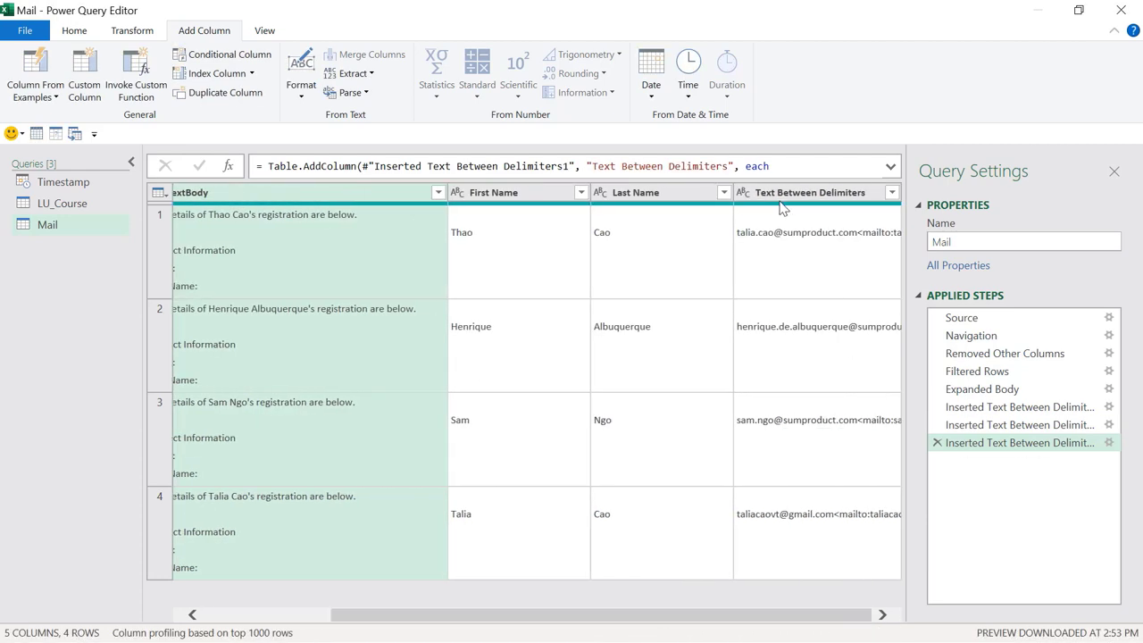
pyautogui.moveTo(730, 166); pyautogui.dragTo(591, 166)
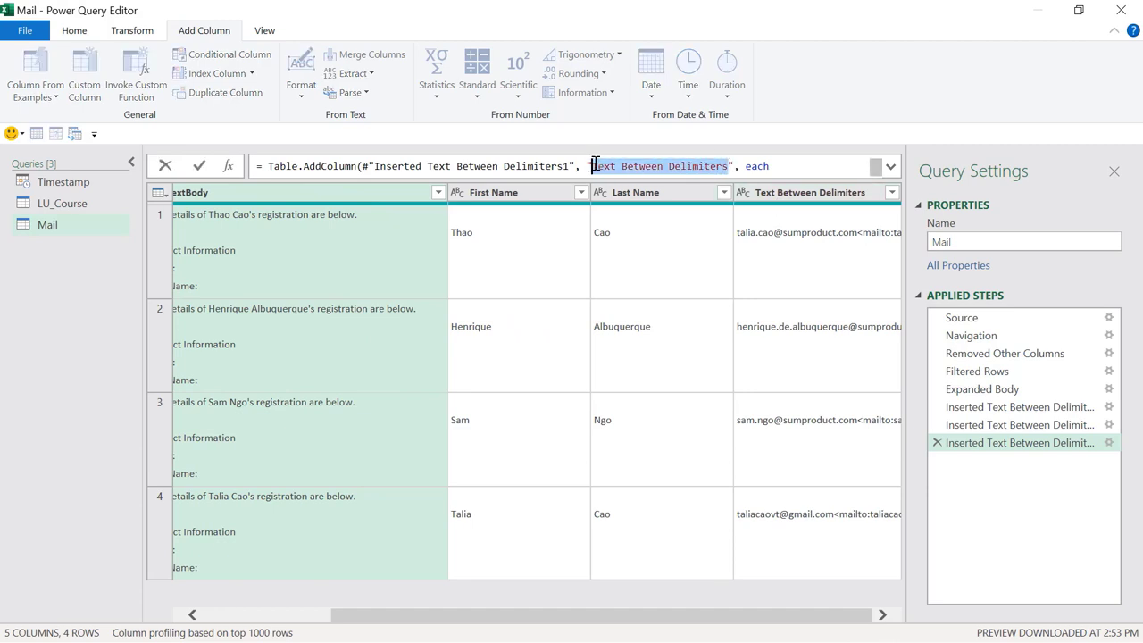
pyautogui.write('Email Add')
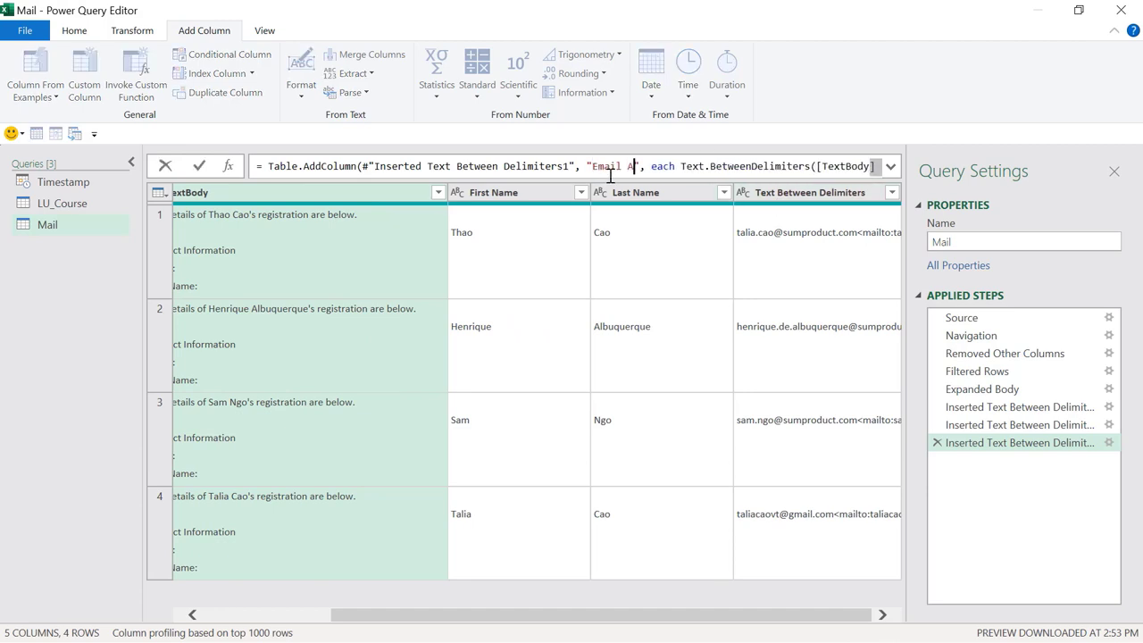
pyautogui.write('ress')
pyautogui.press('Return')
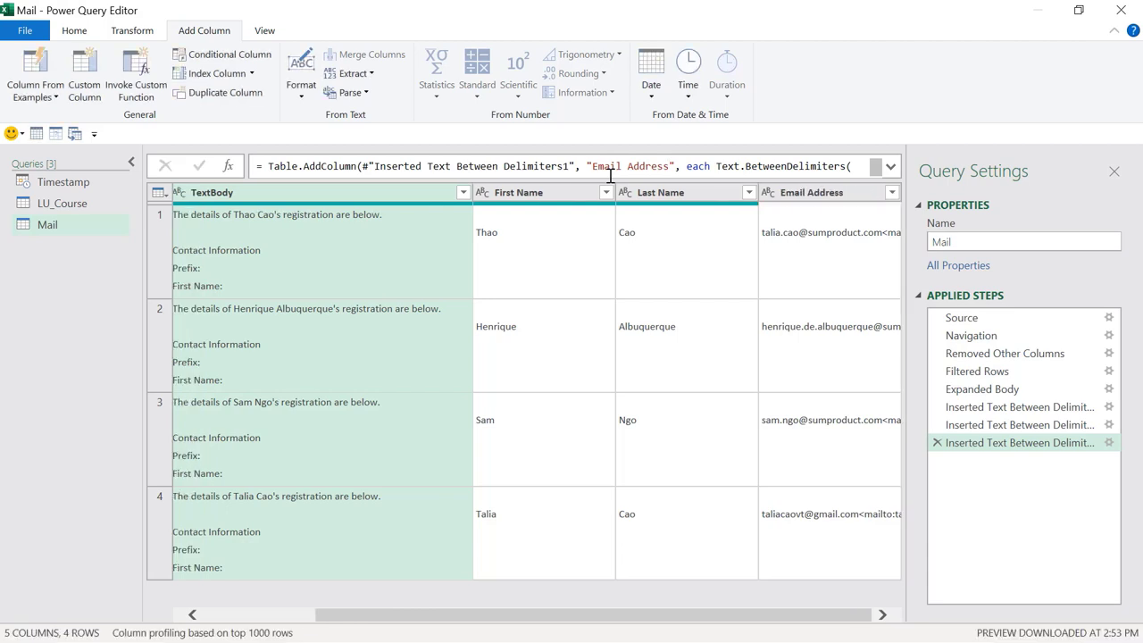
# Step: Inspect row 1's Email Address value to spot the trailing mailto link
pyautogui.click(826, 236)
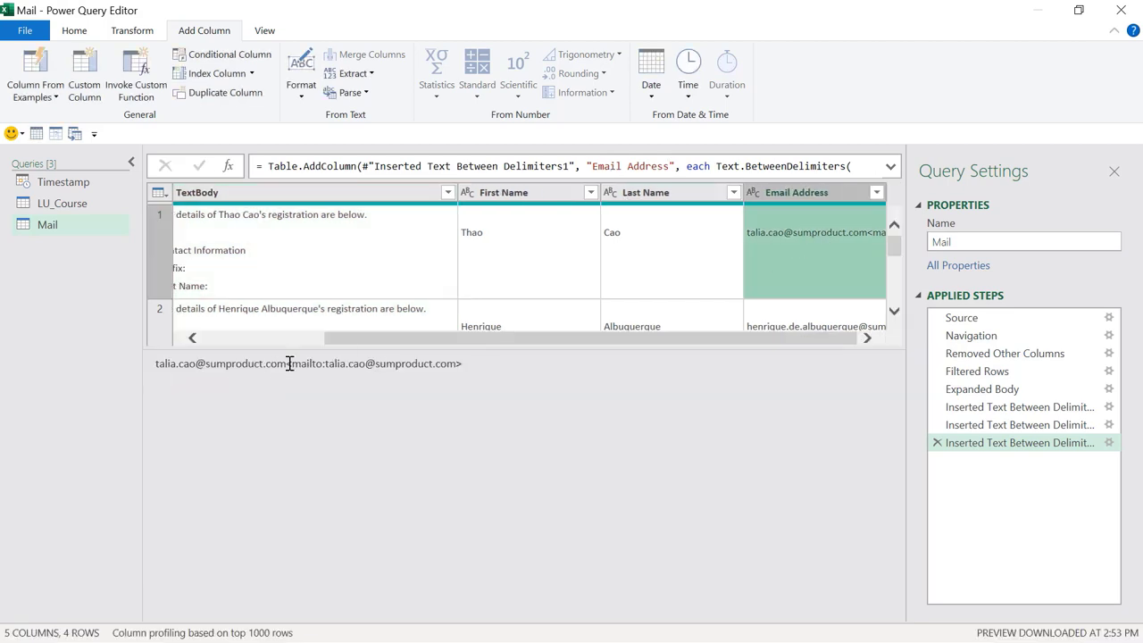
pyautogui.moveTo(286, 364); pyautogui.dragTo(482, 365)
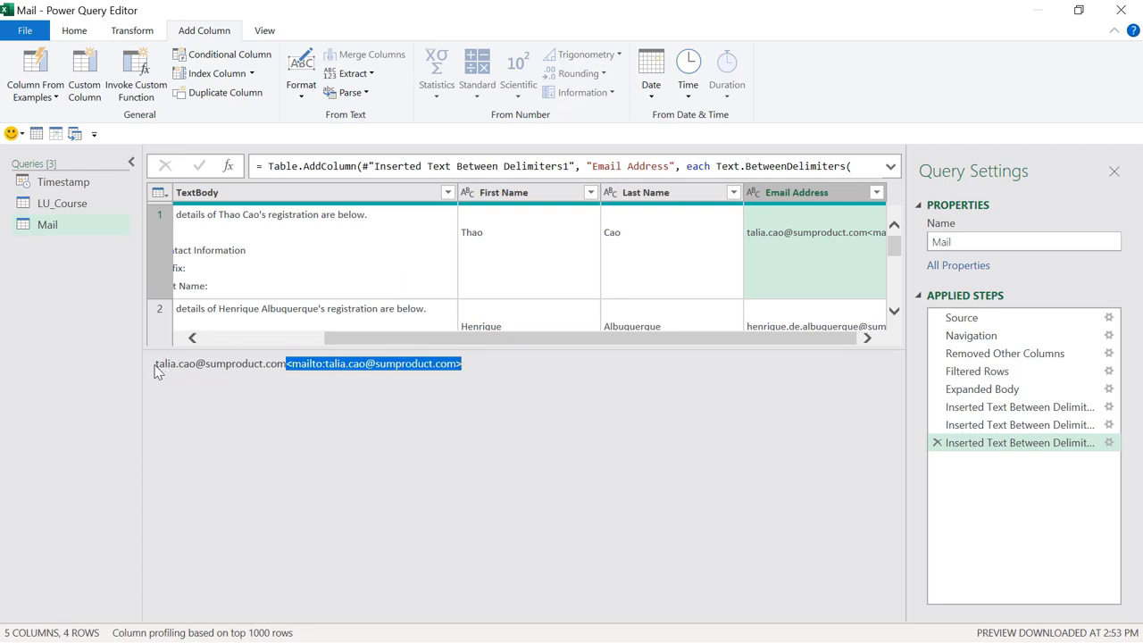
pyautogui.moveTo(158, 365); pyautogui.dragTo(288, 373)
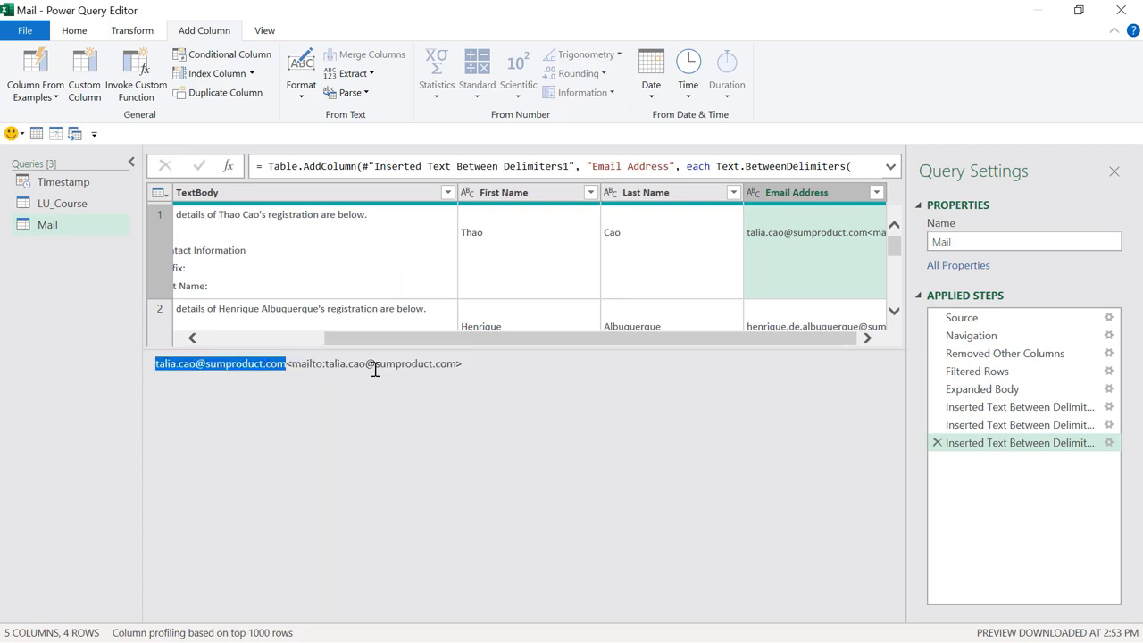
# Step: Keep only the text before '<' in the Email Address column
pyautogui.click(800, 197)
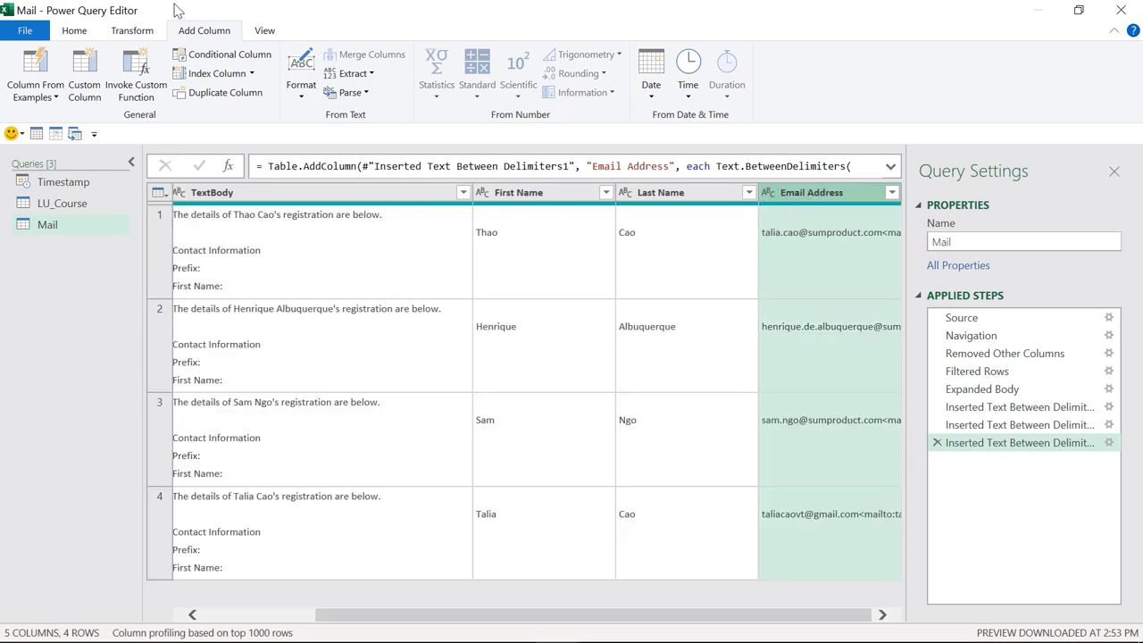
pyautogui.click(132, 32)
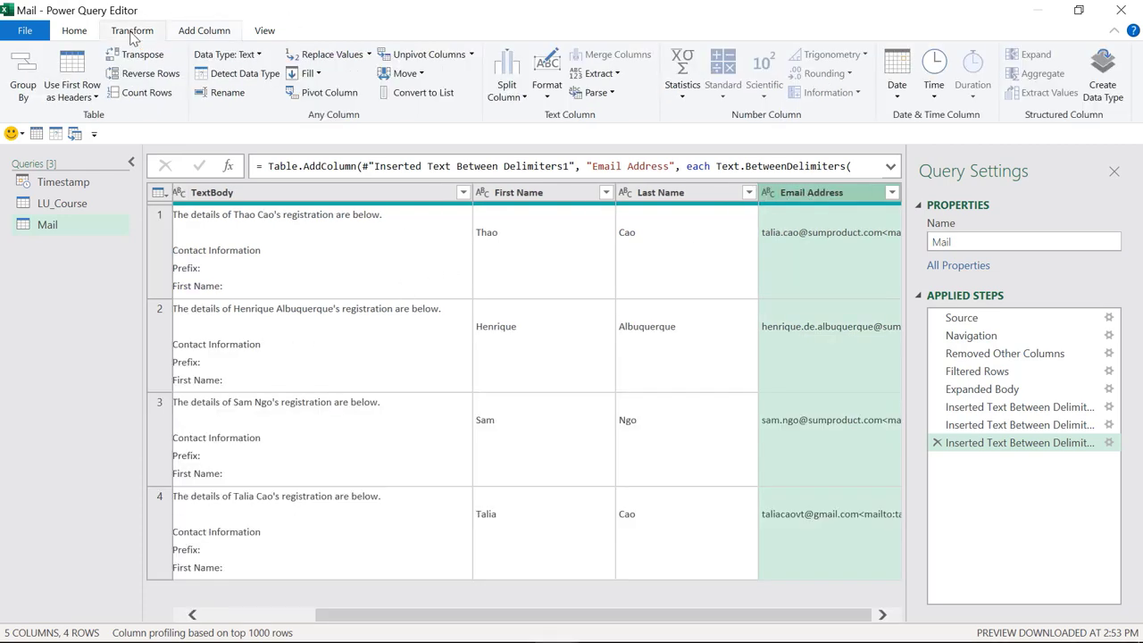
pyautogui.click(594, 75)
pyautogui.click(579, 172)
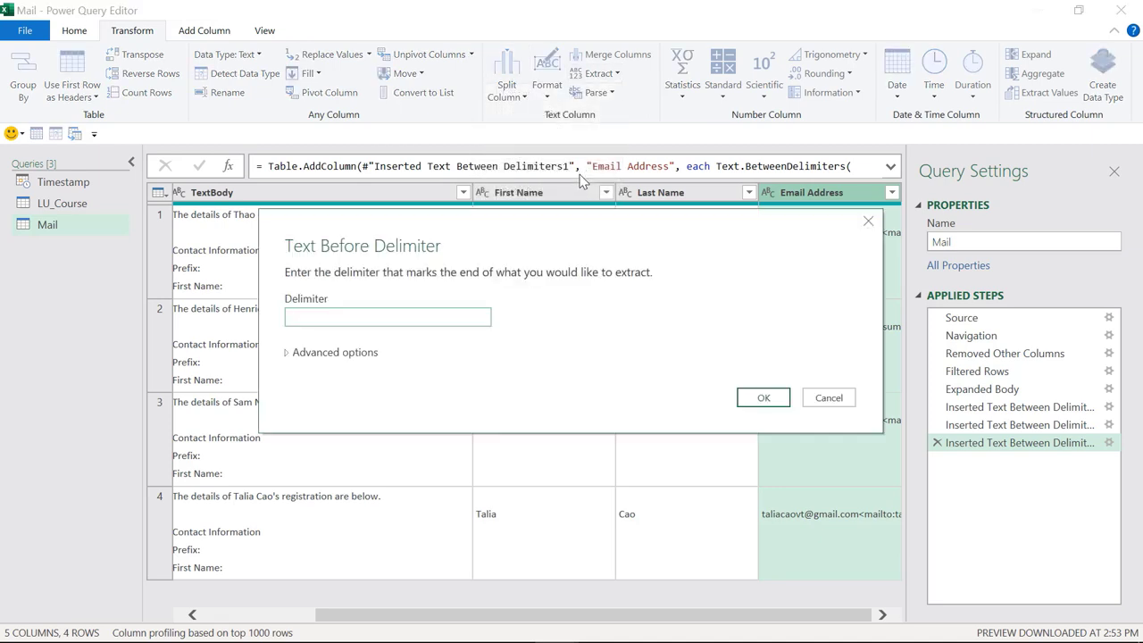
pyautogui.click(761, 398)
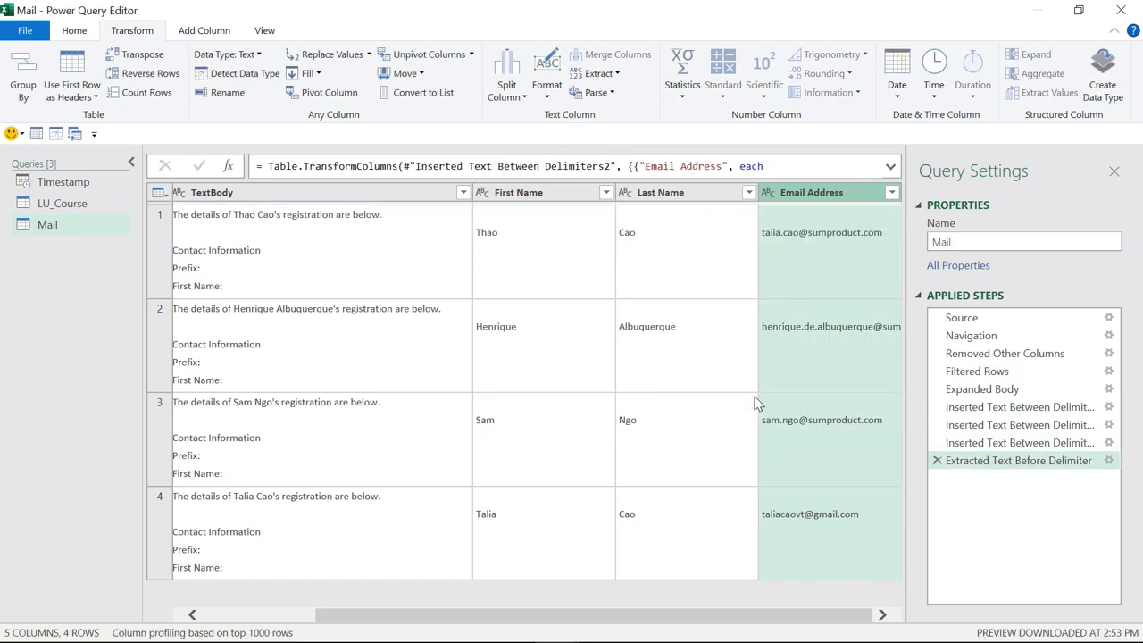
pyautogui.click(822, 224)
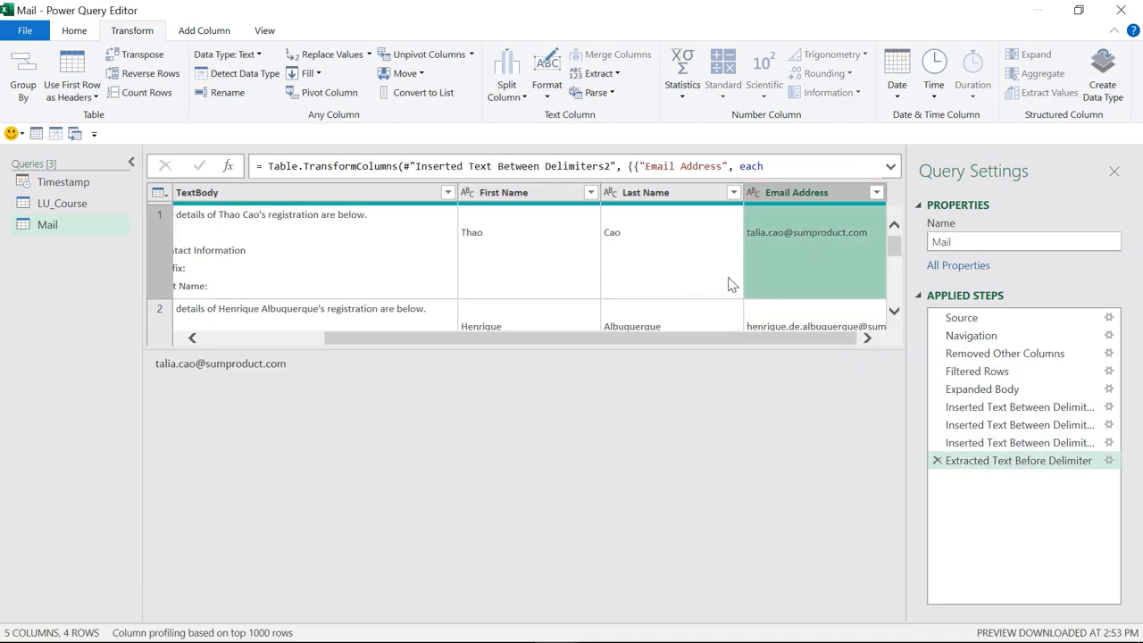
pyautogui.click(237, 198)
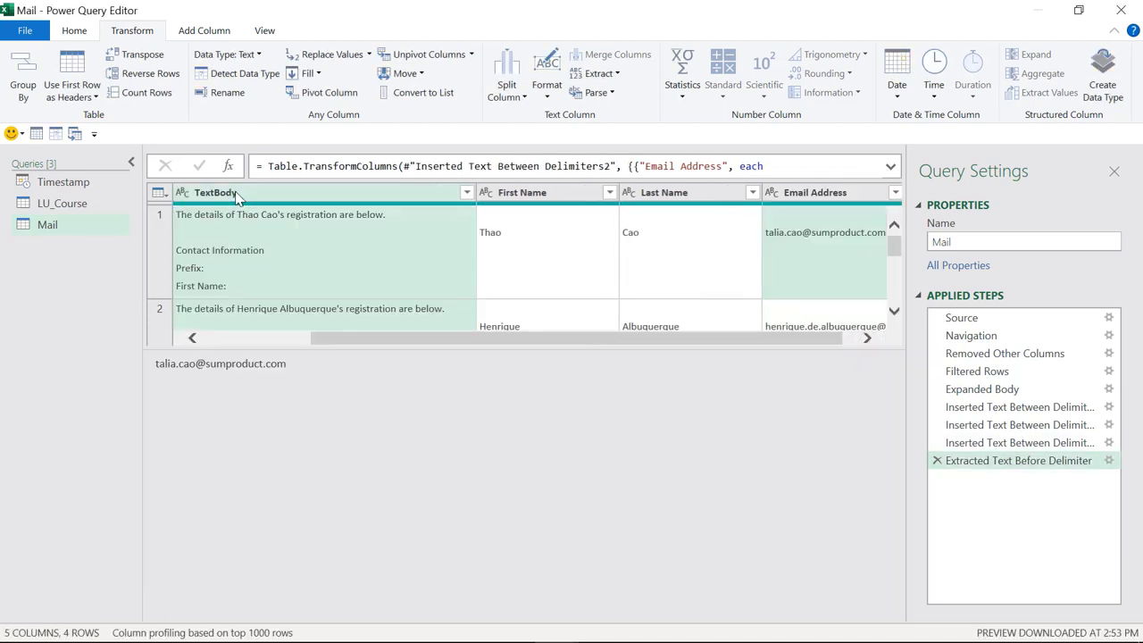
# Step: From TextBody, add a column of the text between 'Title:' and 'Date:'
pyautogui.click(193, 34)
pyautogui.click(350, 73)
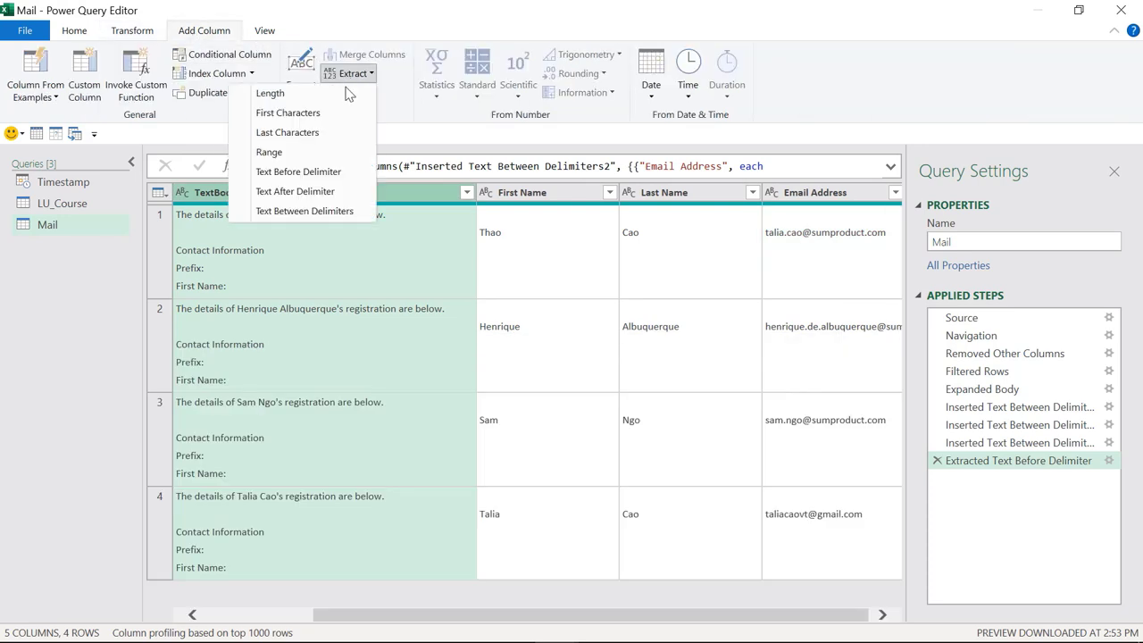
pyautogui.click(309, 212)
pyautogui.click(385, 303)
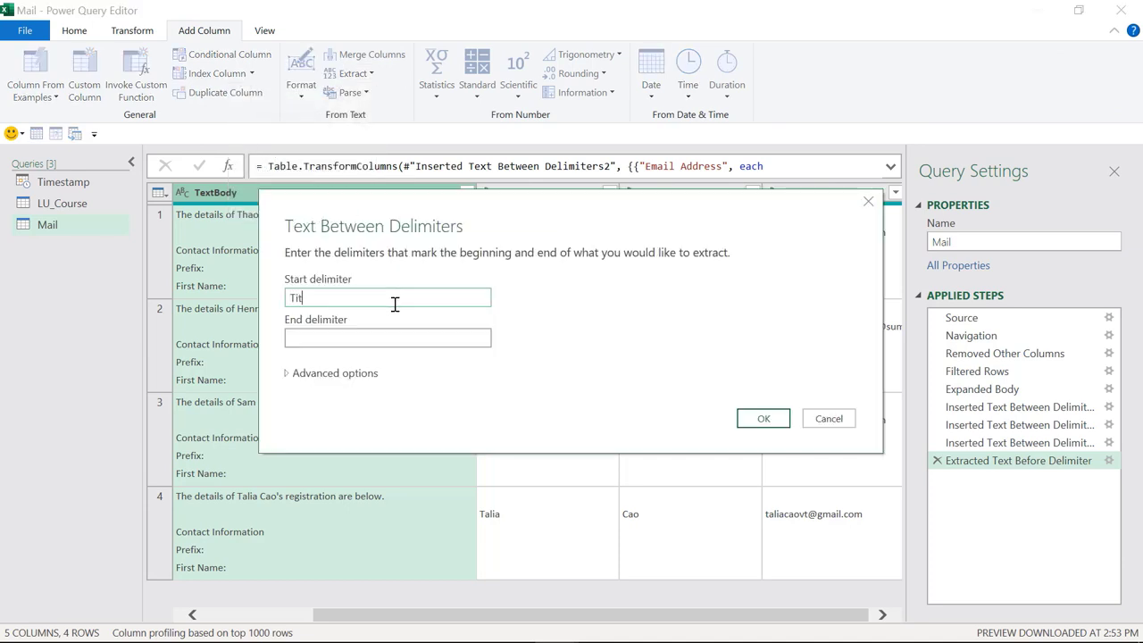
pyautogui.press('Tab')
pyautogui.write('Date:')
pyautogui.click(762, 422)
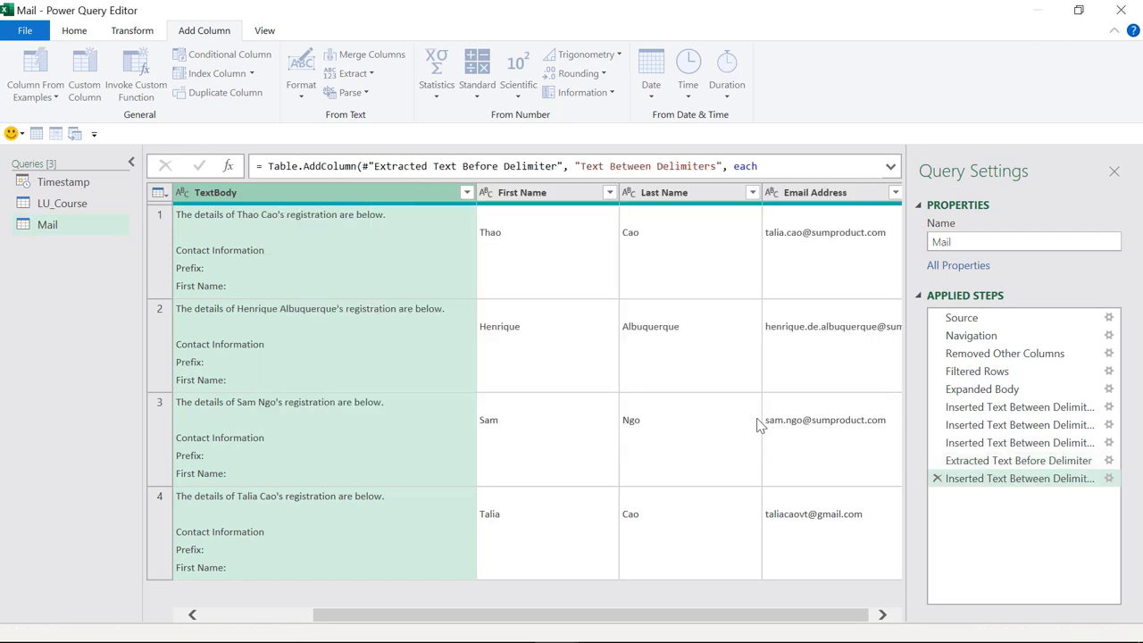
# Step: Check the extracted value against the mail body and find the two Title: labels
pyautogui.moveTo(717, 618); pyautogui.dragTo(899, 620)
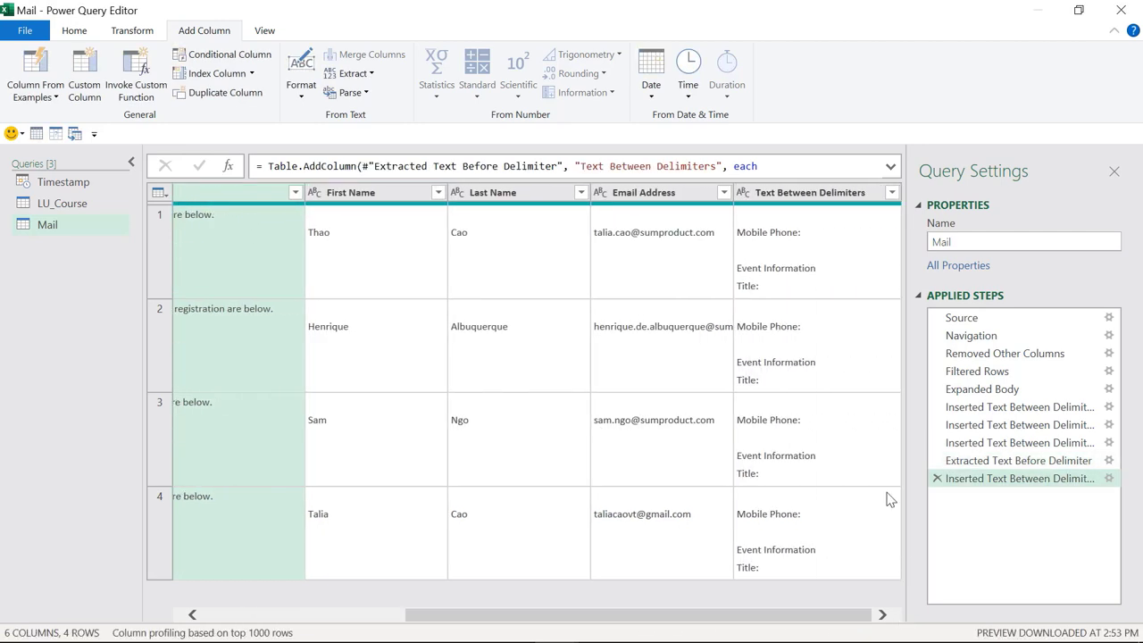
pyautogui.click(815, 254)
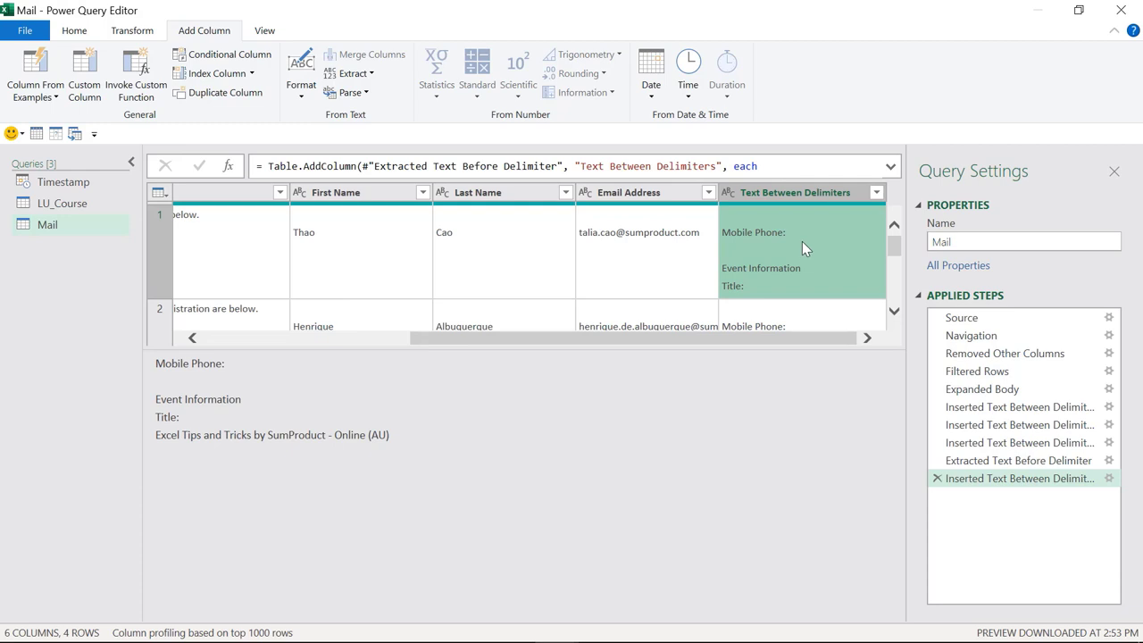
pyautogui.moveTo(514, 344); pyautogui.dragTo(305, 344)
pyautogui.click(426, 270)
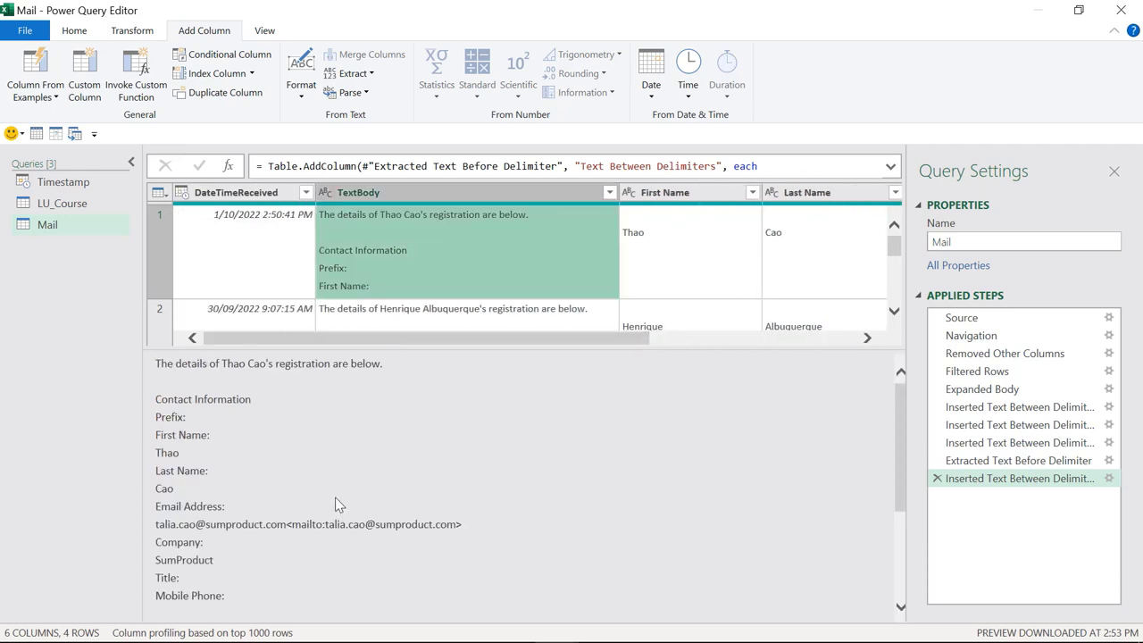
pyautogui.scroll(-5, 335, 495)
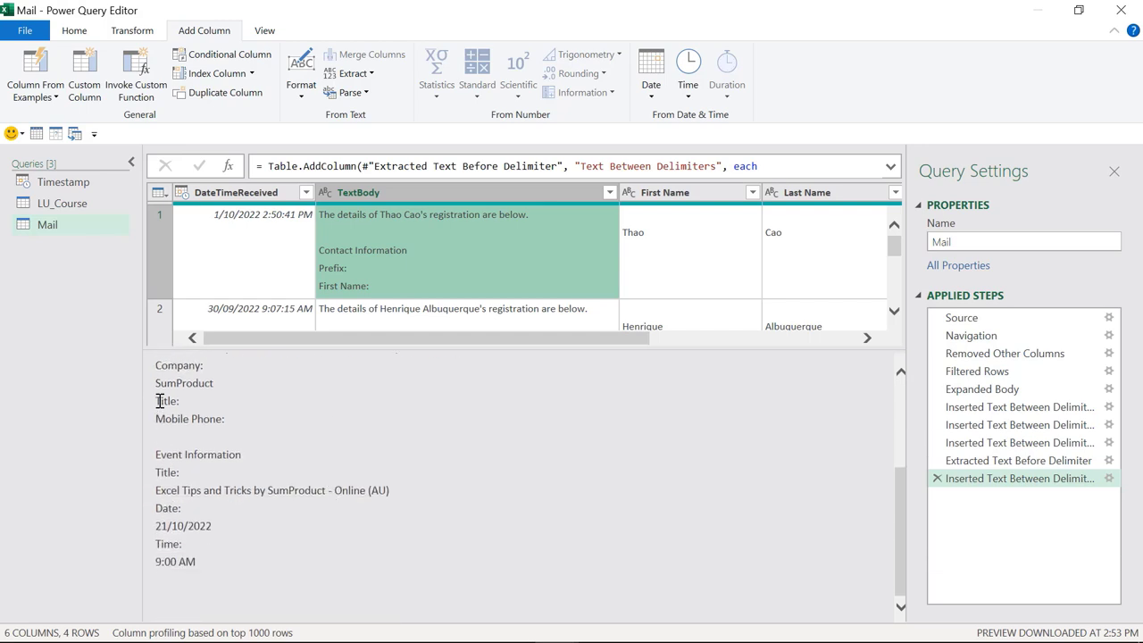
pyautogui.click(158, 403)
pyautogui.moveTo(158, 403); pyautogui.dragTo(180, 403)
pyautogui.moveTo(156, 472); pyautogui.dragTo(193, 473)
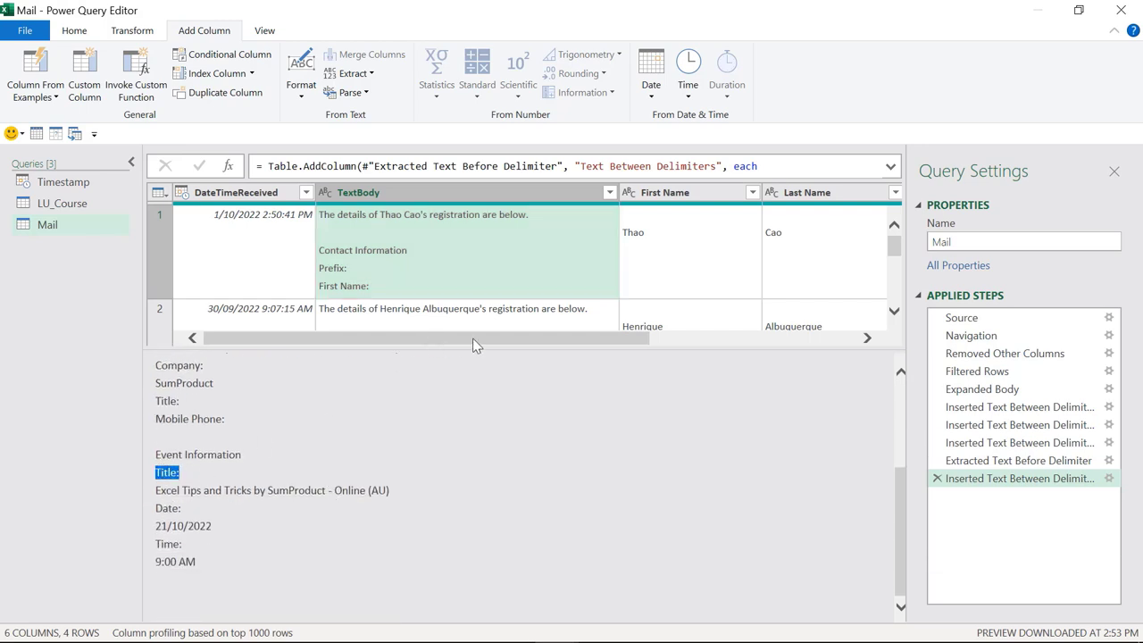
# Step: Set the extraction to skip 1 start delimiter so the column holds only the event title
pyautogui.click(1109, 480)
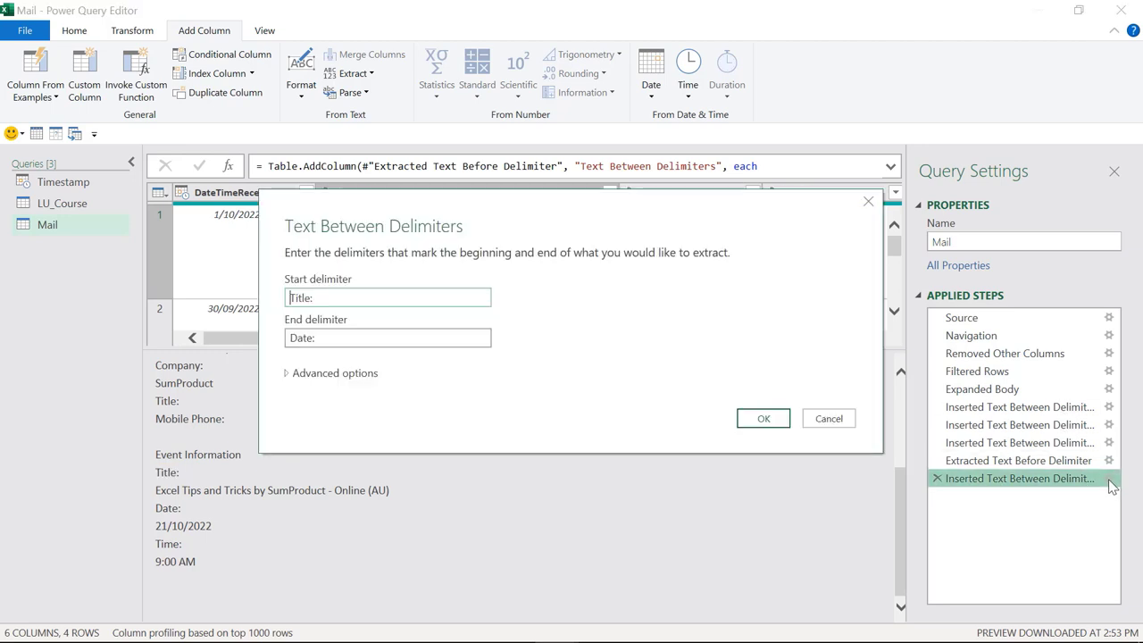
pyautogui.click(287, 375)
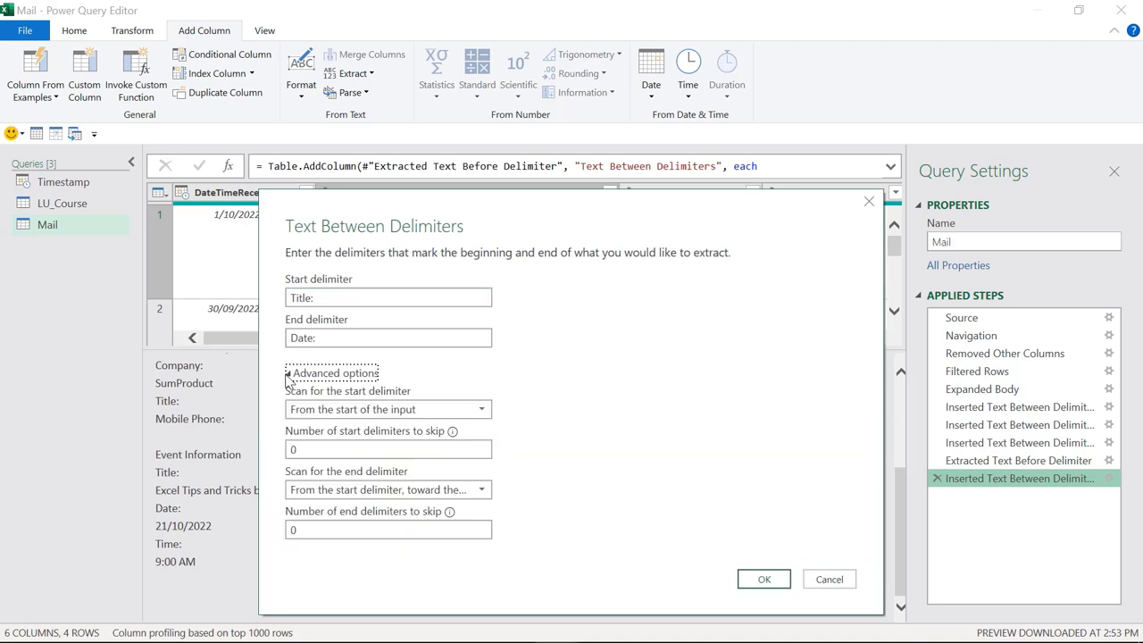
pyautogui.click(294, 448)
pyautogui.press('BackSpace')
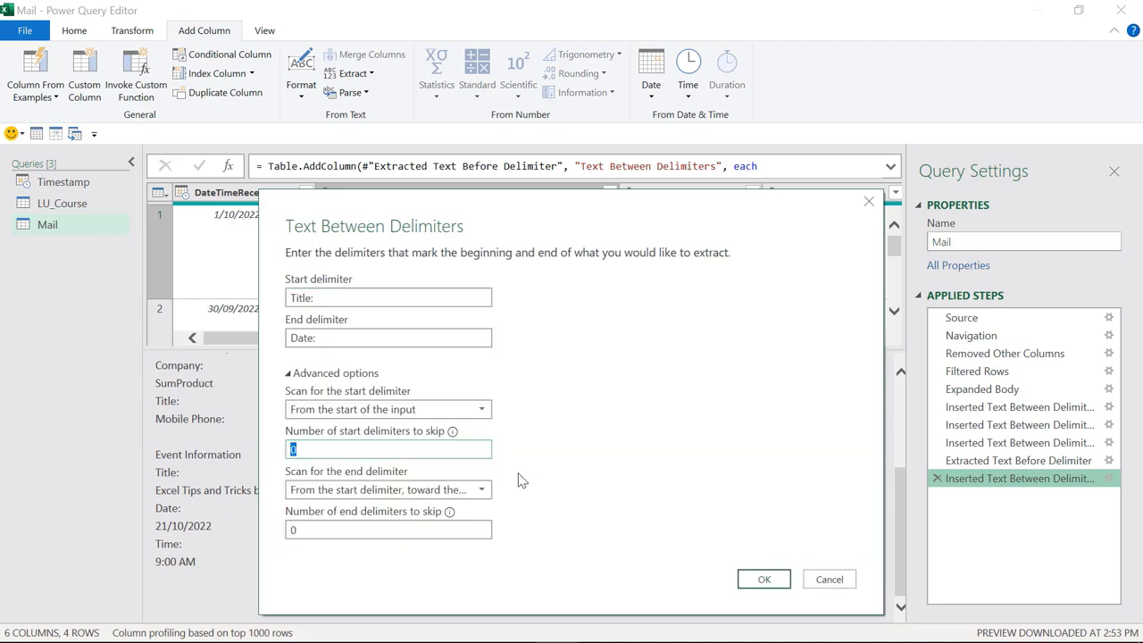
pyautogui.write('1')
pyautogui.click(761, 581)
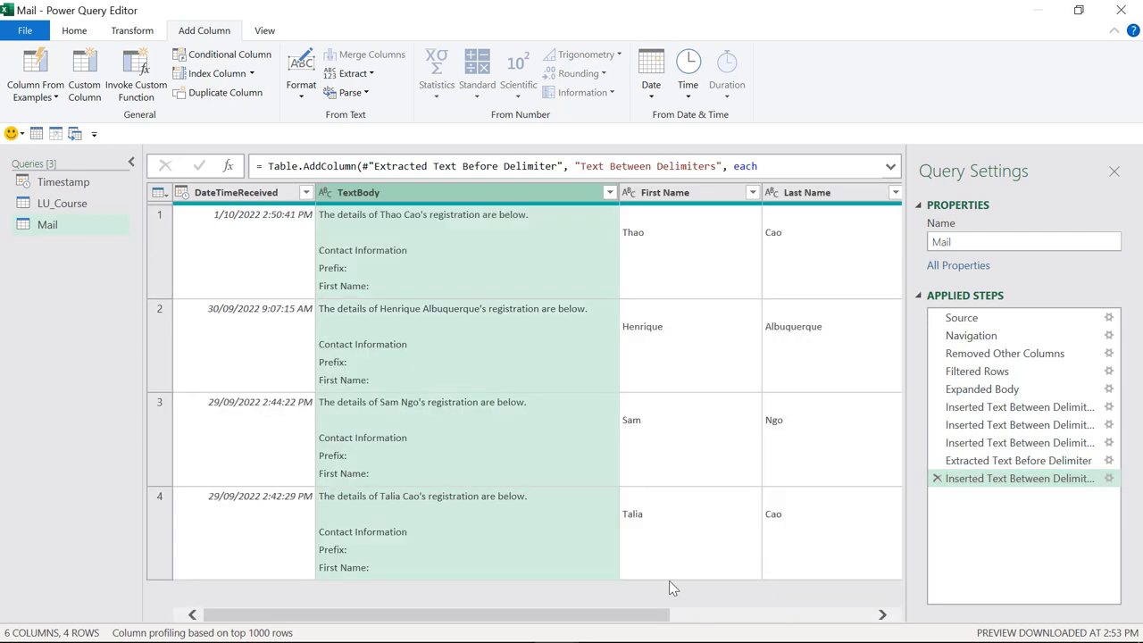
pyautogui.moveTo(641, 620); pyautogui.dragTo(863, 621)
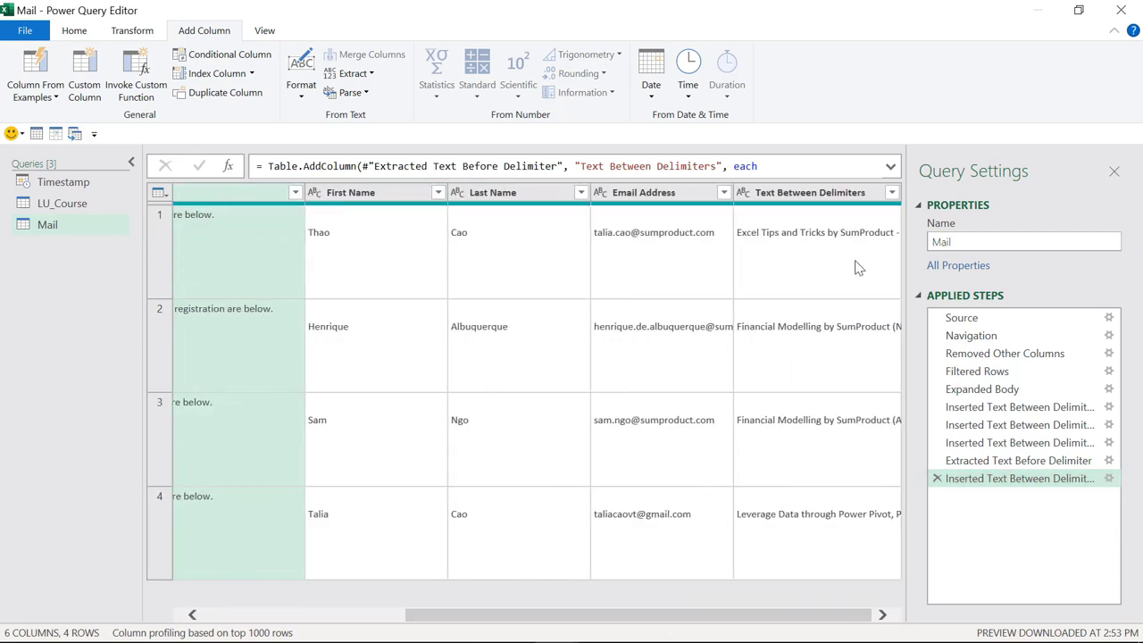
pyautogui.click(853, 259)
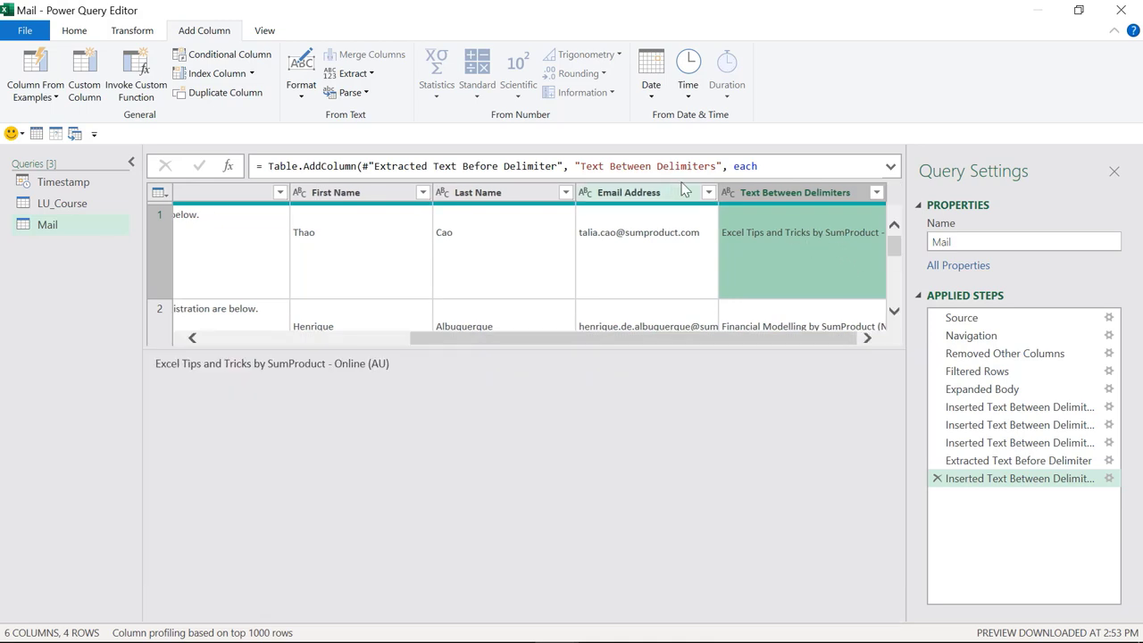
pyautogui.moveTo(717, 166); pyautogui.dragTo(587, 166)
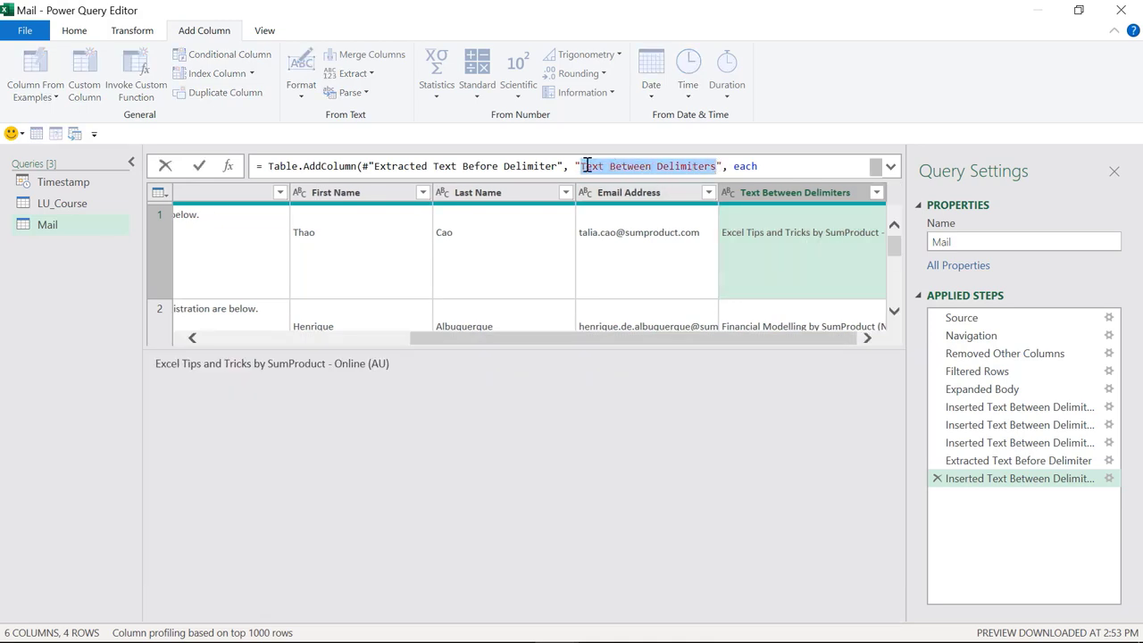
# Step: Name the column Course and select the columns First Name through Course
pyautogui.write('Course", each')
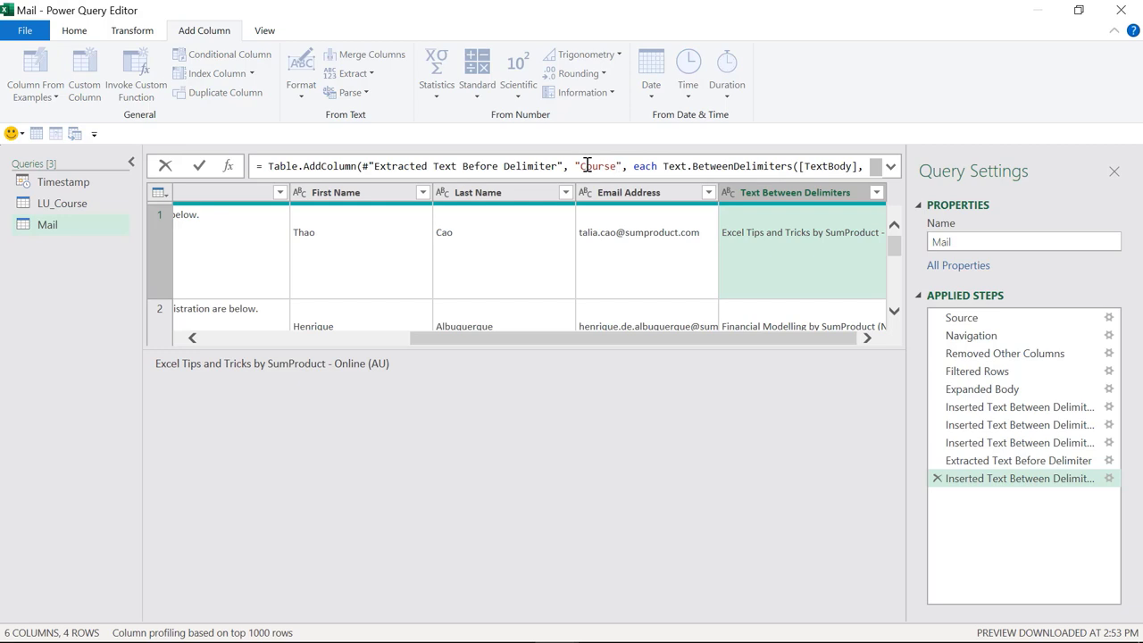
pyautogui.press('Return')
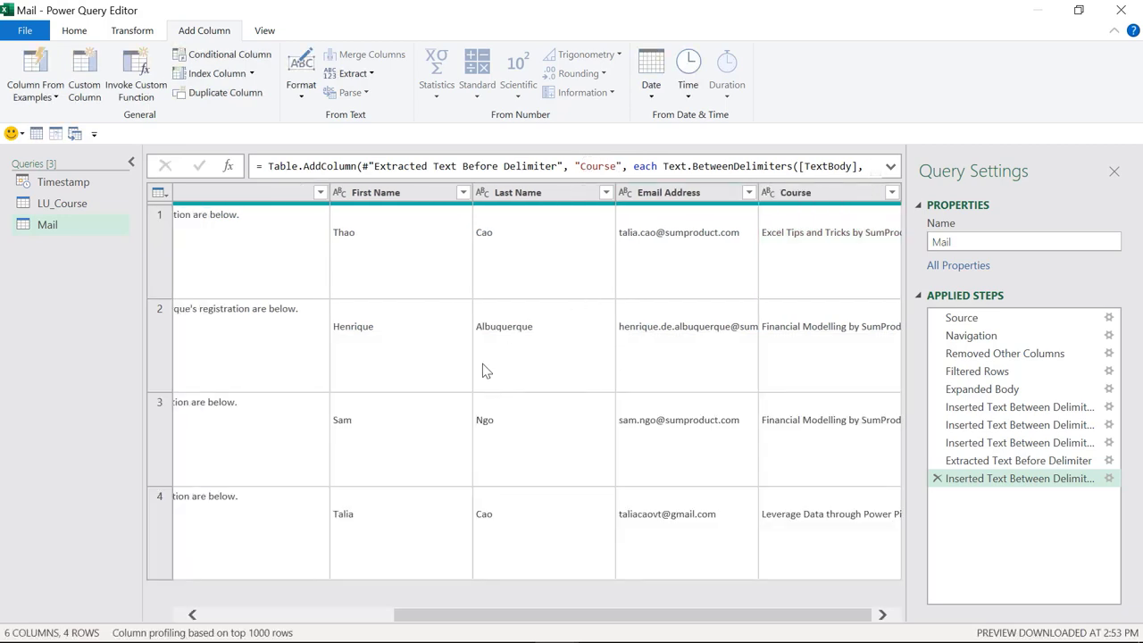
pyautogui.click(420, 192)
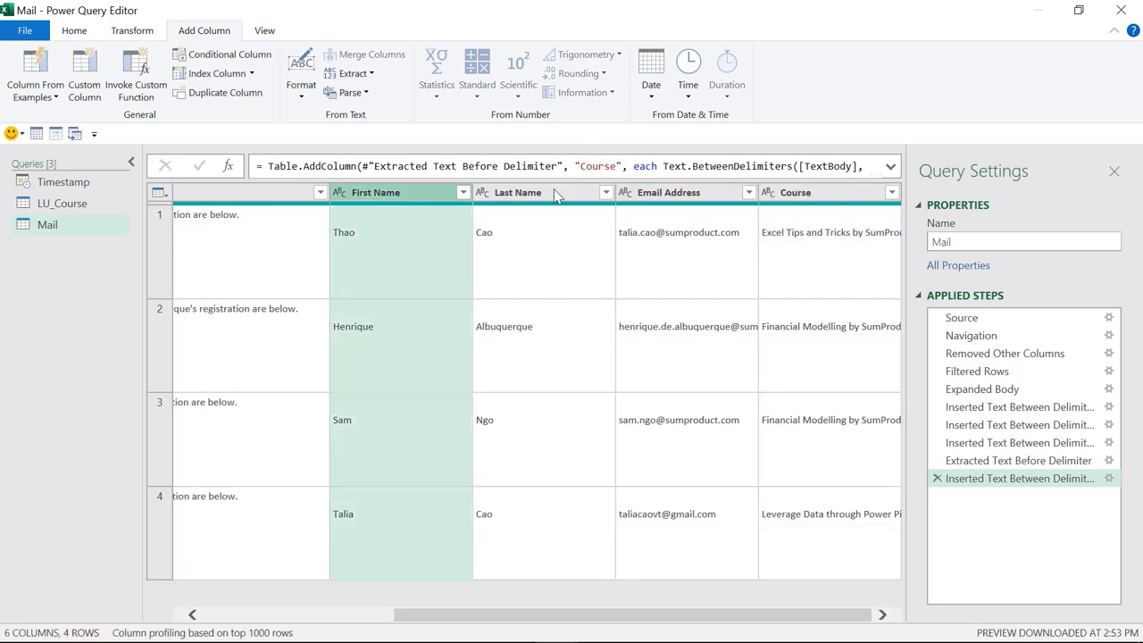
pyautogui.click(839, 193)
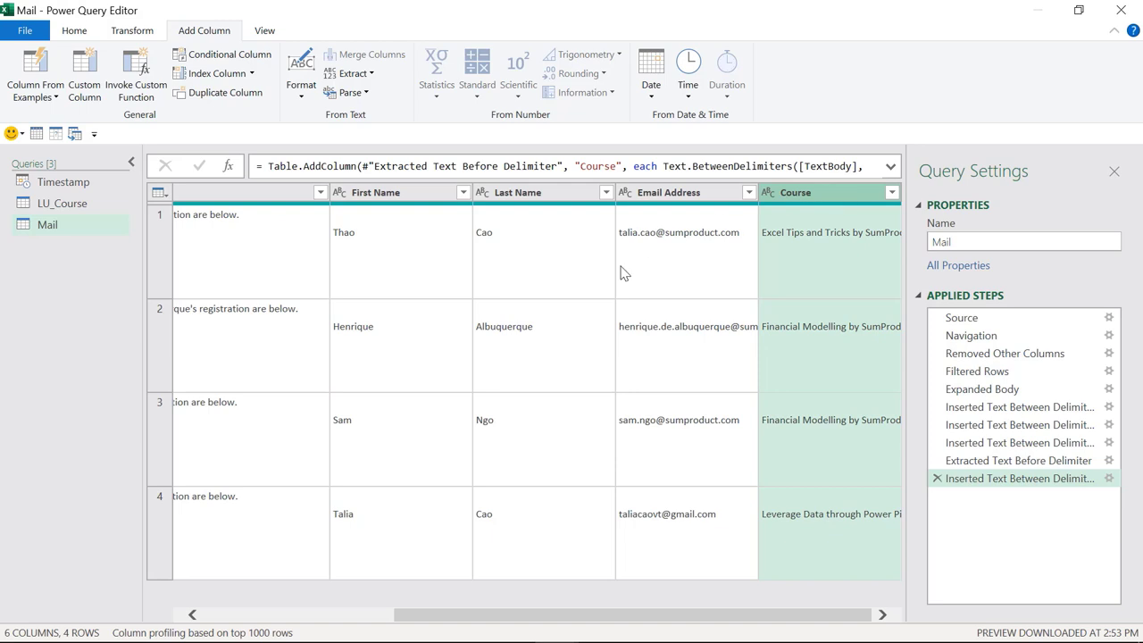
pyautogui.click(416, 194)
pyautogui.keyDown('shift'); pyautogui.click(833, 197); pyautogui.keyUp('shift')
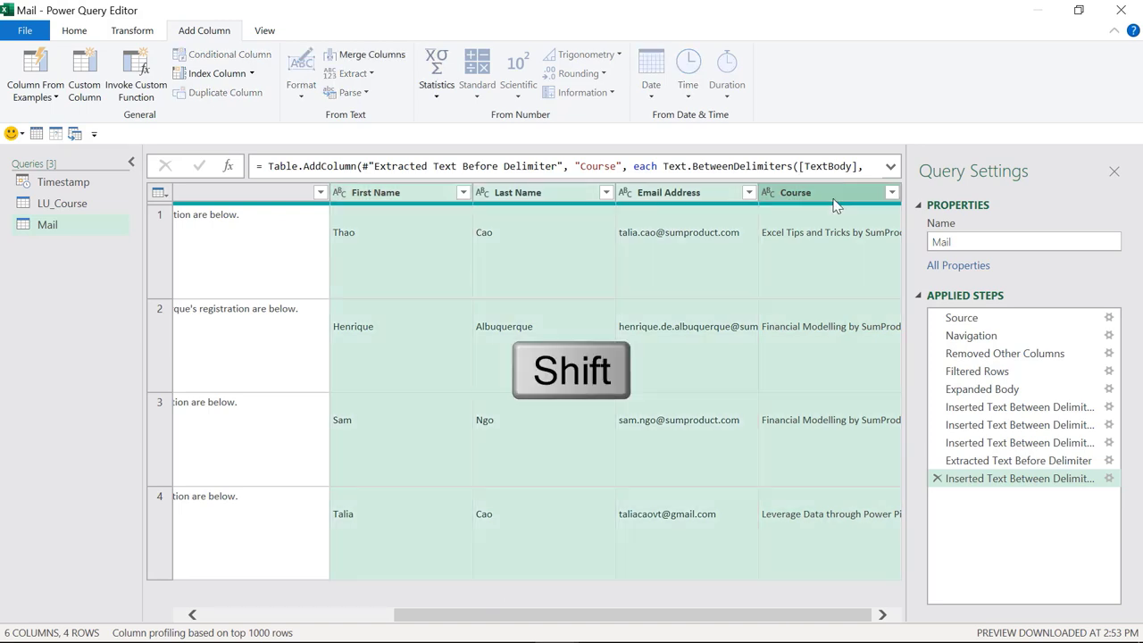
# Step: Trim and then Clean the text in the selected columns
pyautogui.click(137, 31)
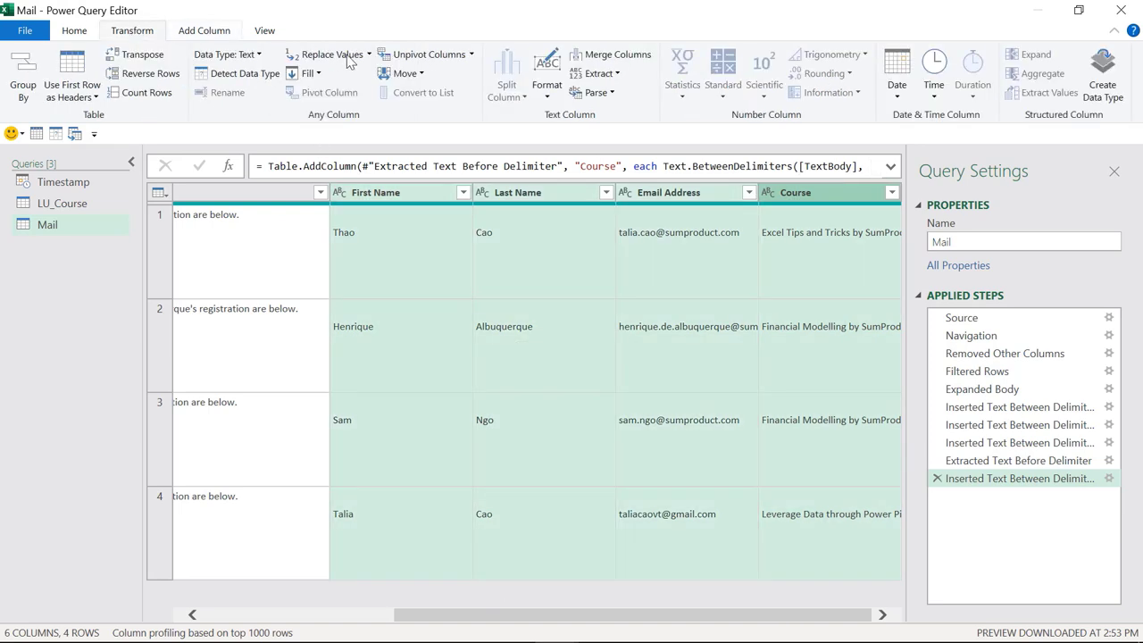
pyautogui.click(546, 82)
pyautogui.click(515, 170)
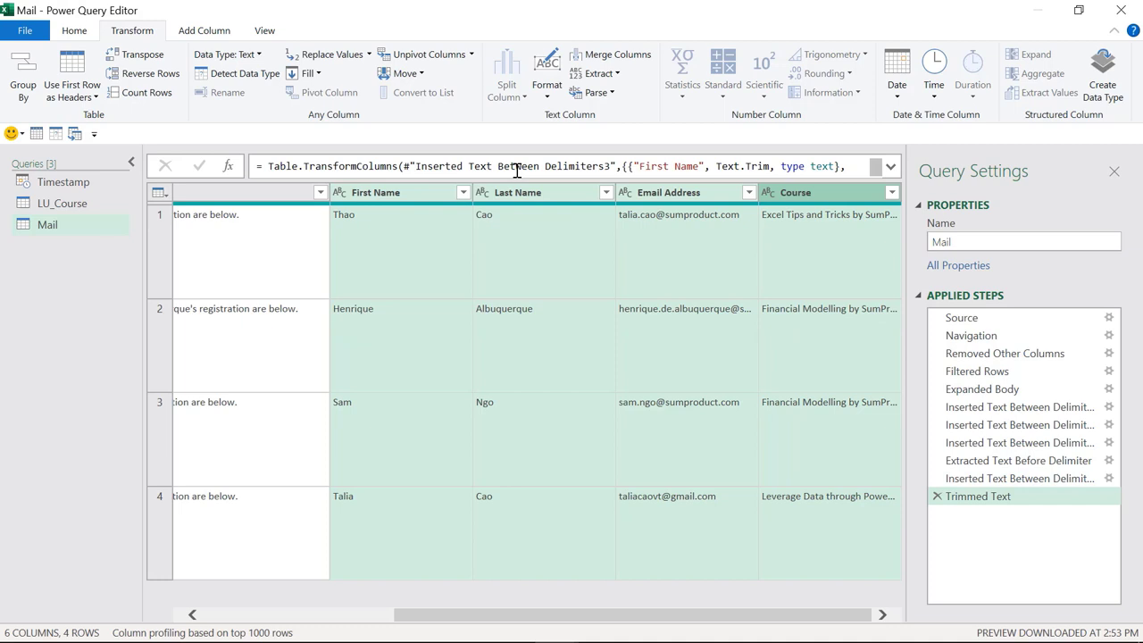
pyautogui.click(548, 81)
pyautogui.click(502, 194)
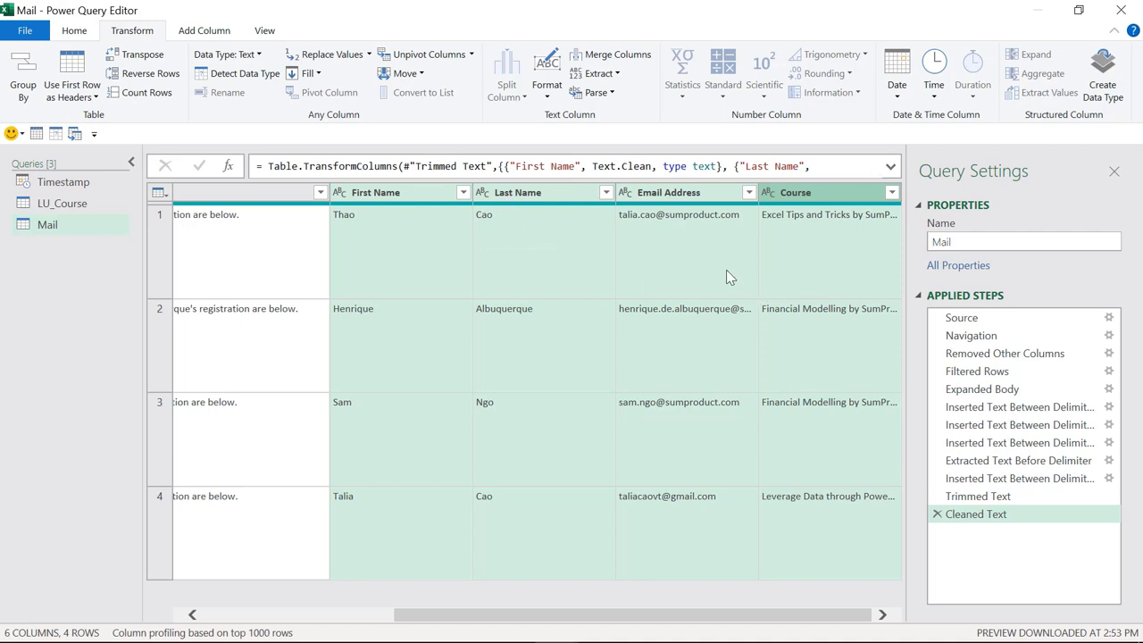
# Step: Rename the DateTimeReceived column to Date Received
pyautogui.moveTo(434, 617); pyautogui.dragTo(259, 617)
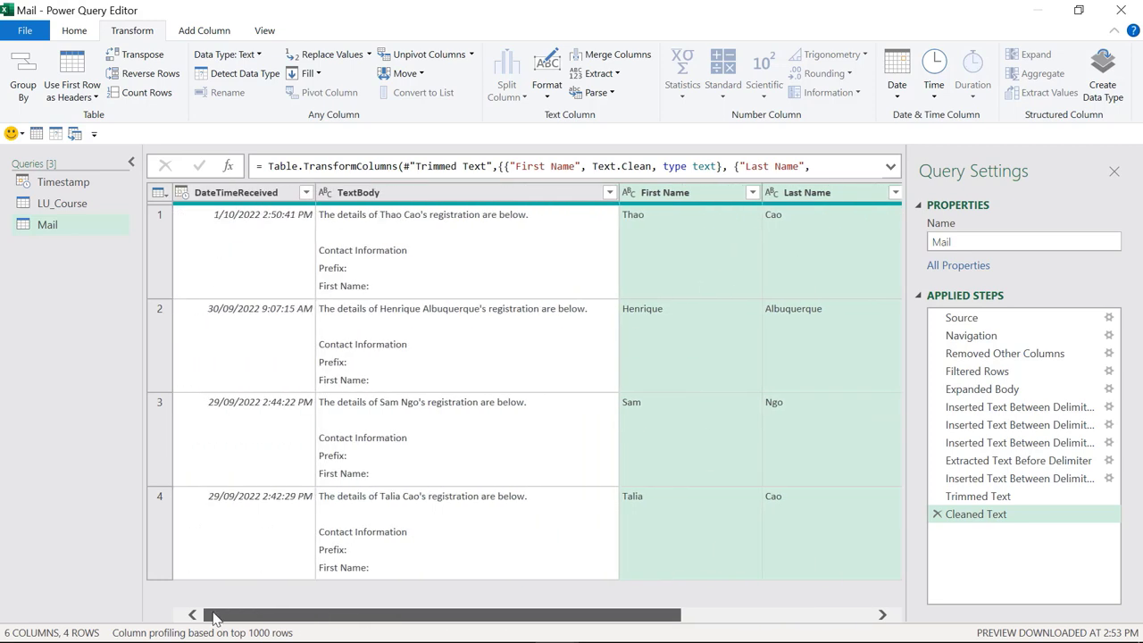
pyautogui.doubleClick(231, 194)
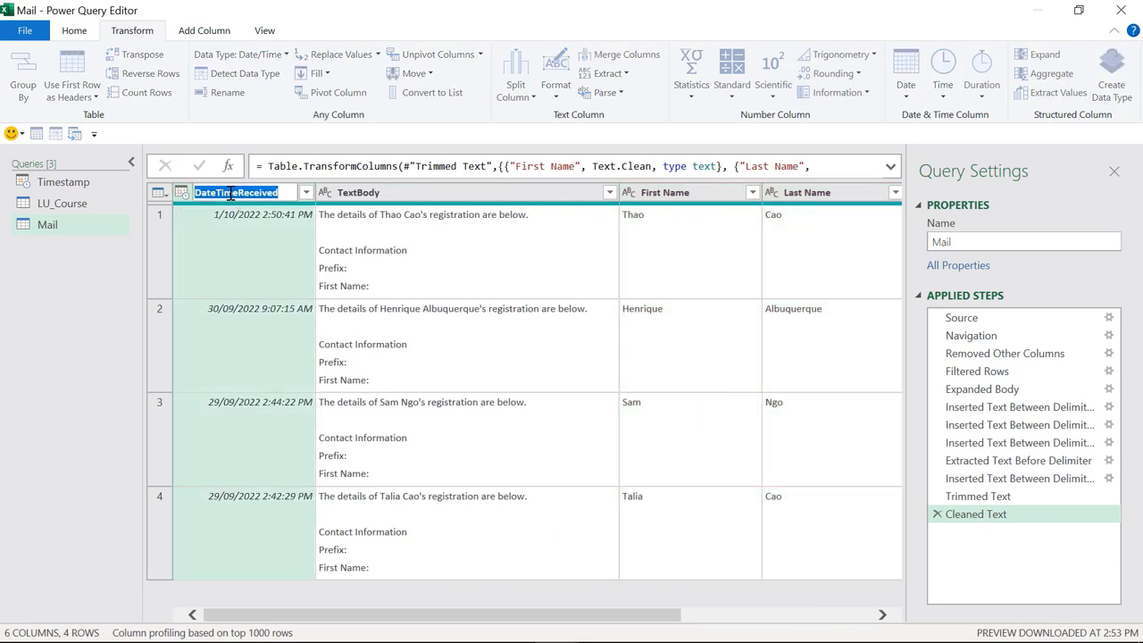
pyautogui.click(237, 193)
pyautogui.moveTo(234, 193); pyautogui.dragTo(213, 193)
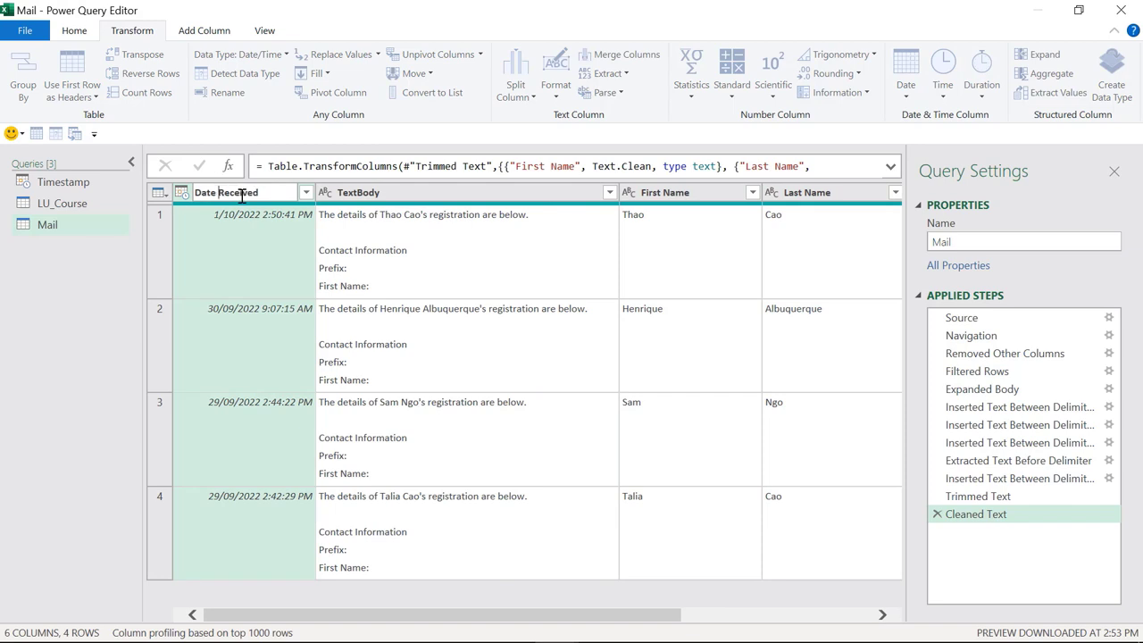
pyautogui.press('Return')
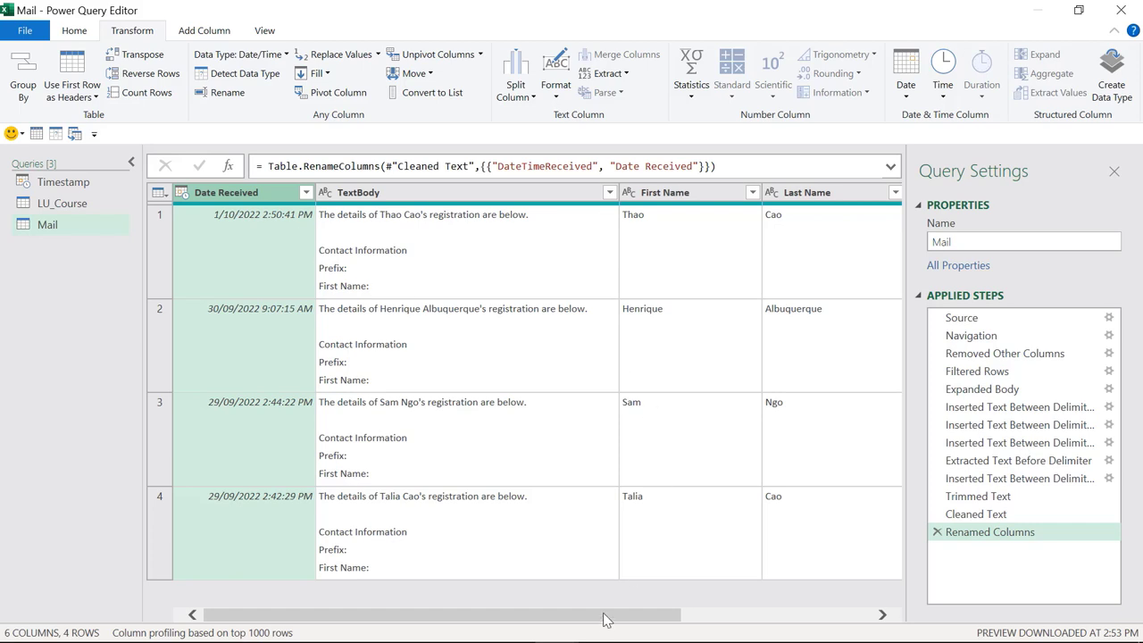
pyautogui.moveTo(604, 618); pyautogui.dragTo(795, 618)
pyautogui.click(810, 222)
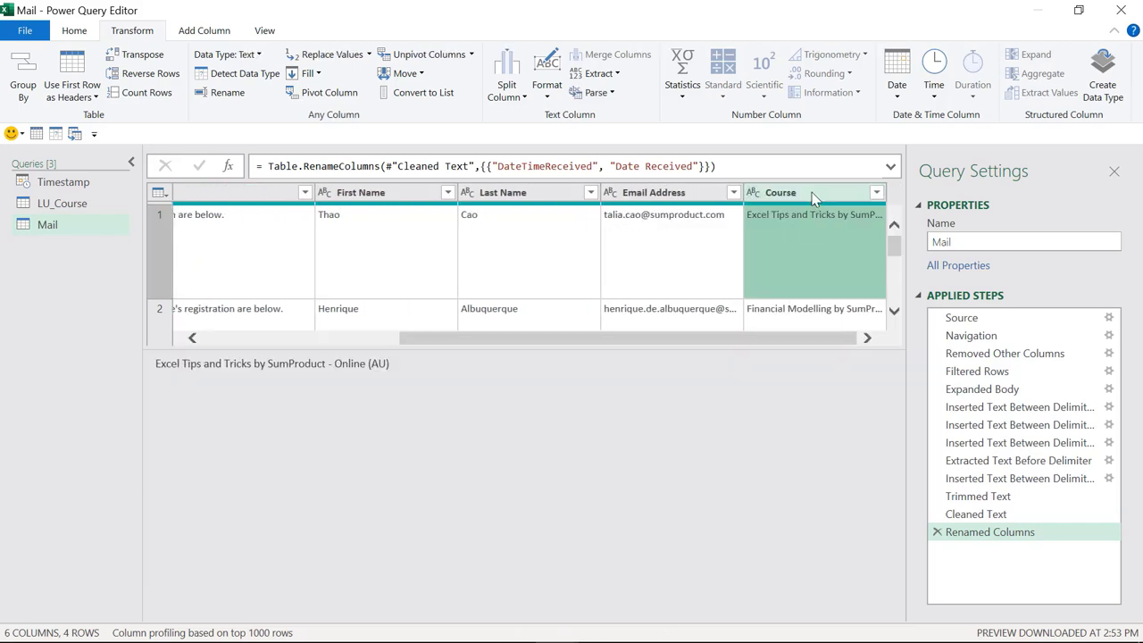
pyautogui.click(814, 195)
pyautogui.click(815, 367)
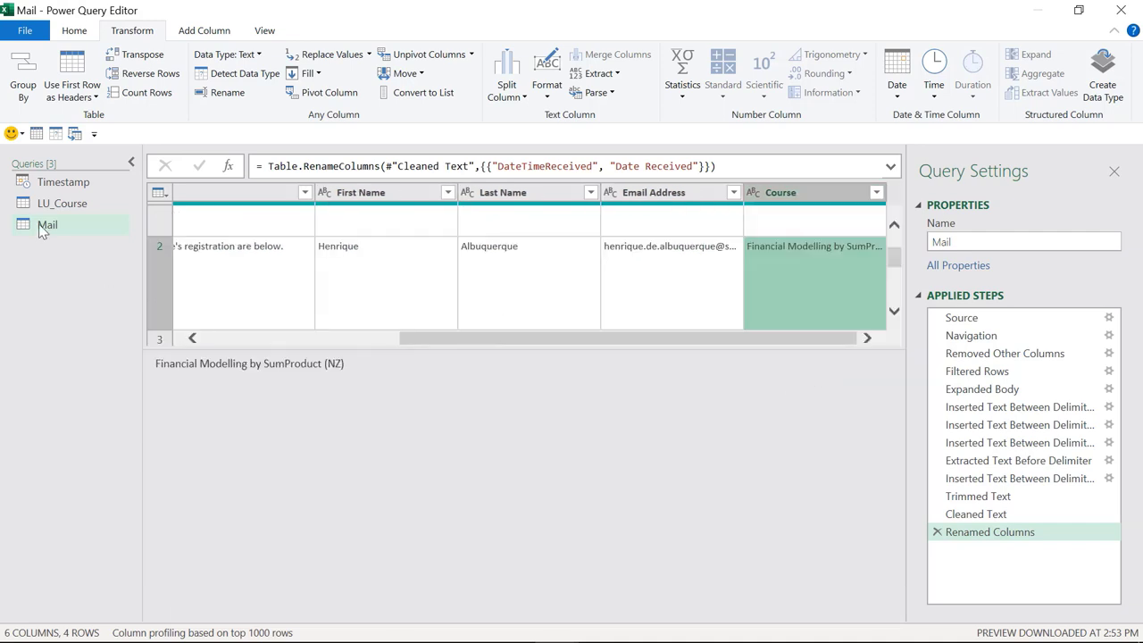
pyautogui.click(57, 203)
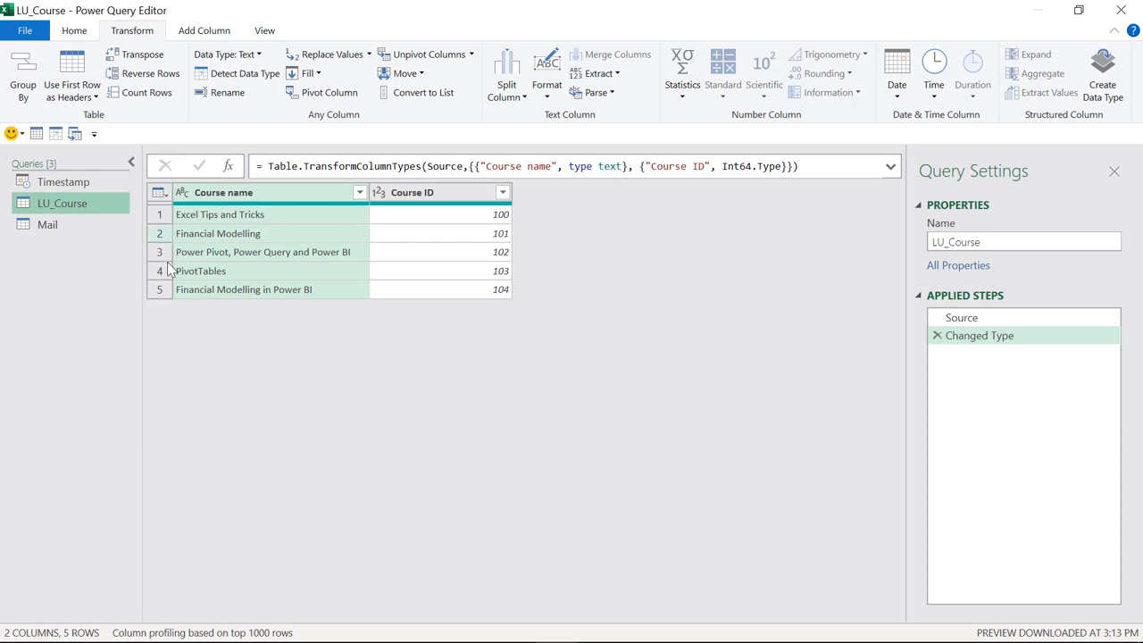
pyautogui.click(79, 233)
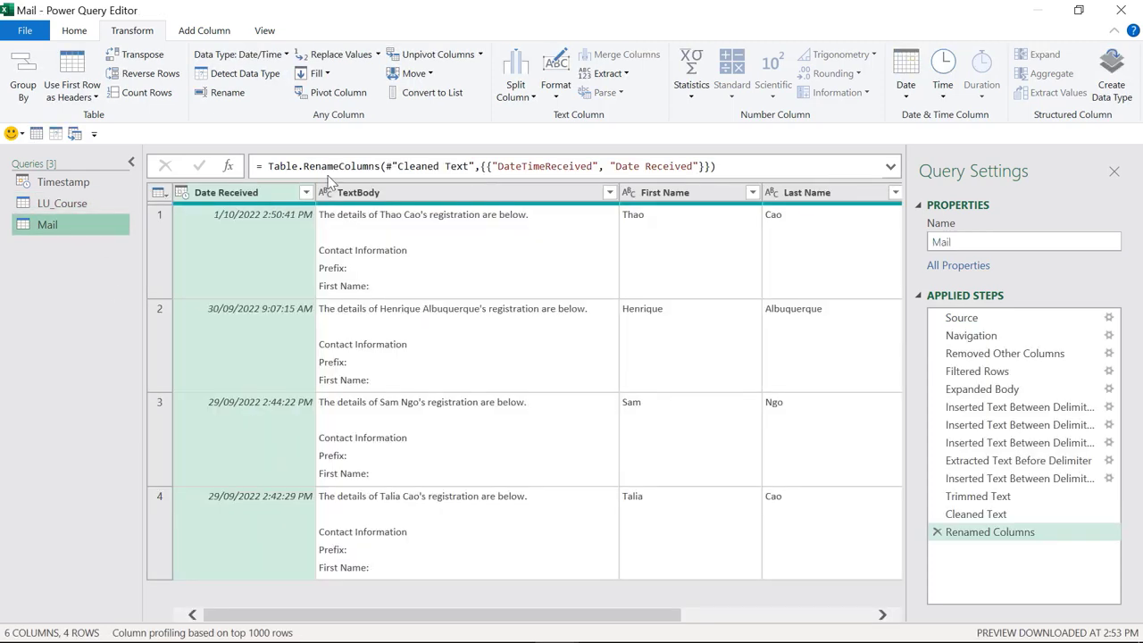
pyautogui.click(203, 32)
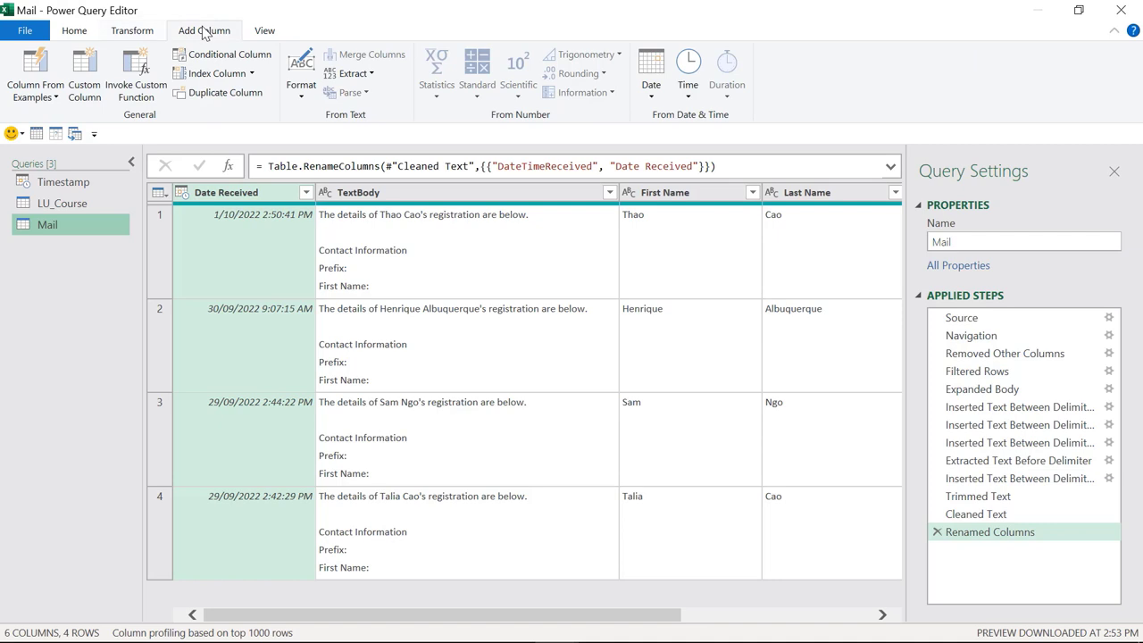
# Step: Add custom column Course 2 with its formula begun as Table.SelectRows(LU_Course, and a new line
pyautogui.click(85, 77)
pyautogui.doubleClick(301, 234)
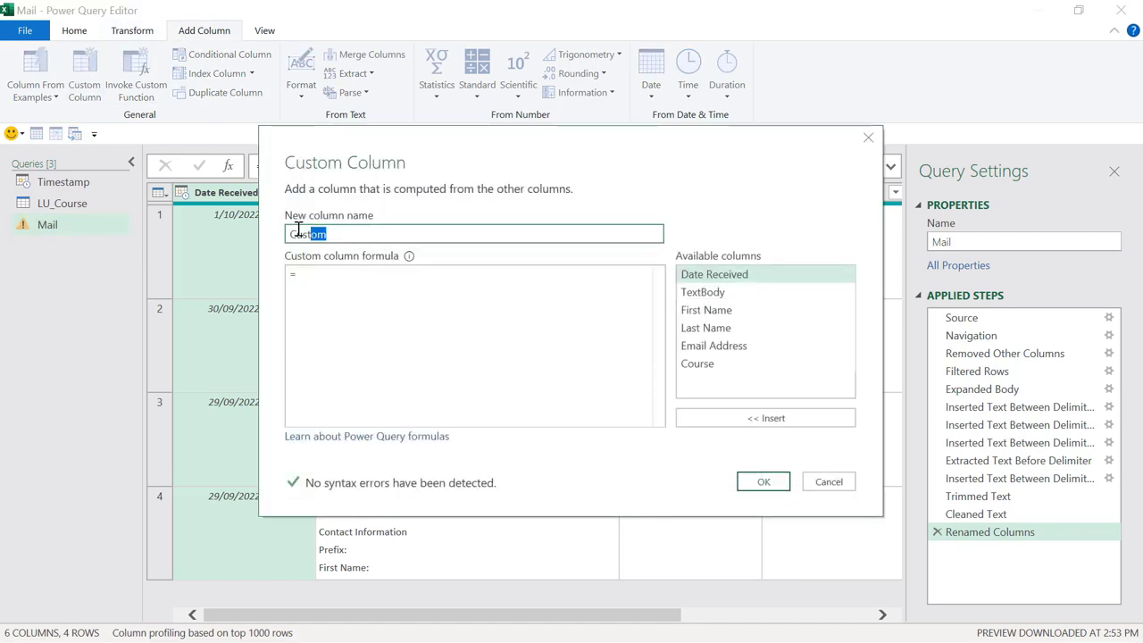
pyautogui.write('Cours')
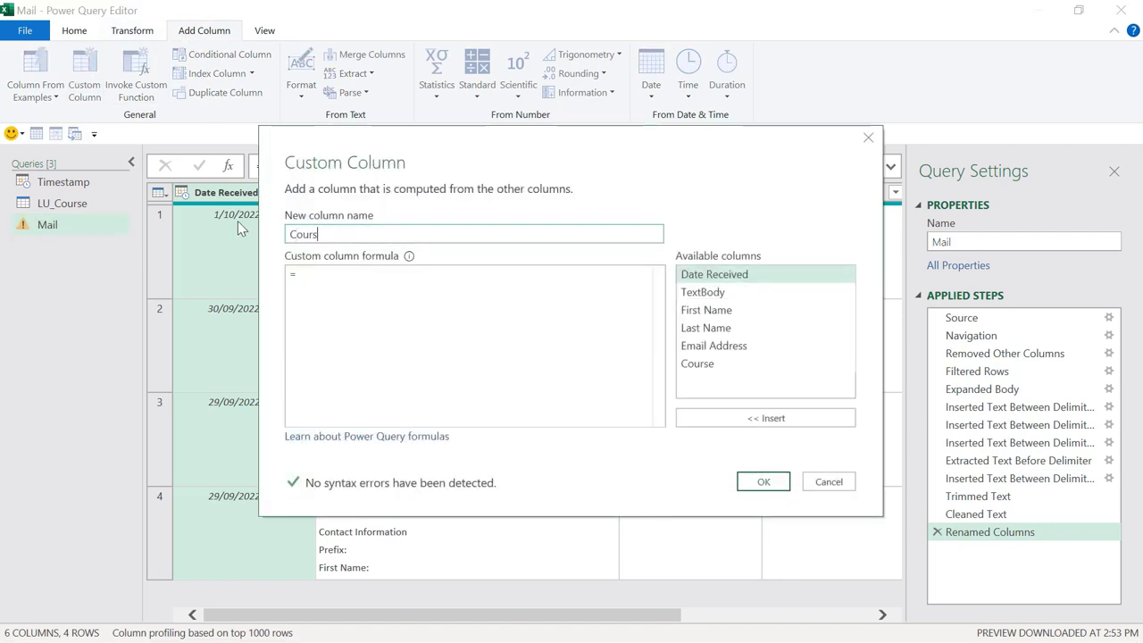
pyautogui.write('e 2')
pyautogui.press('Tab')
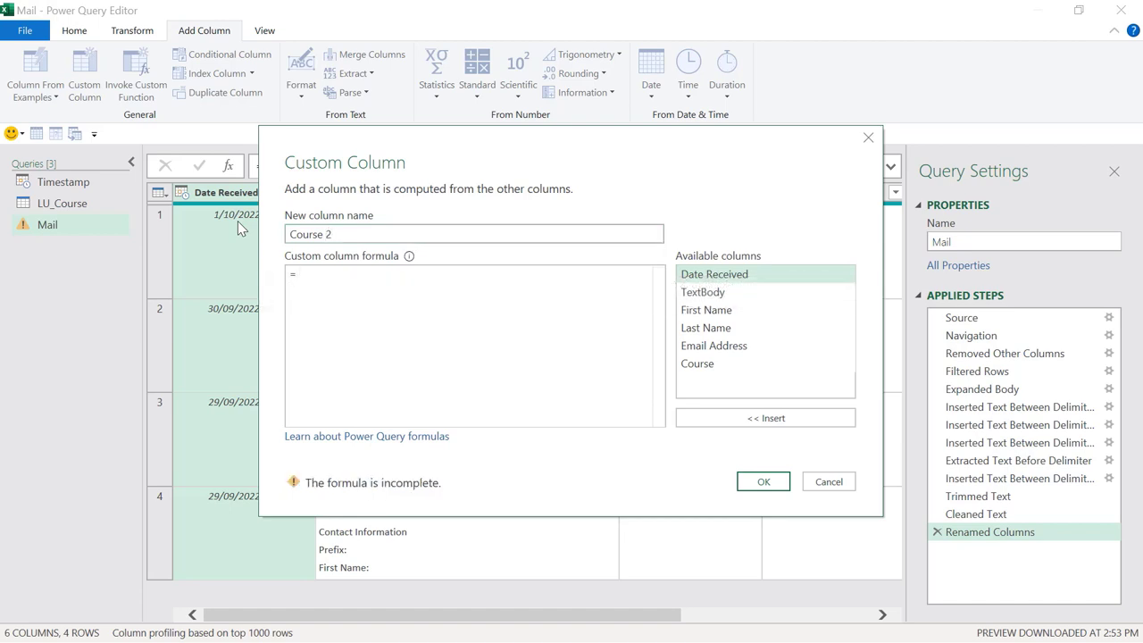
pyautogui.write('Tab')
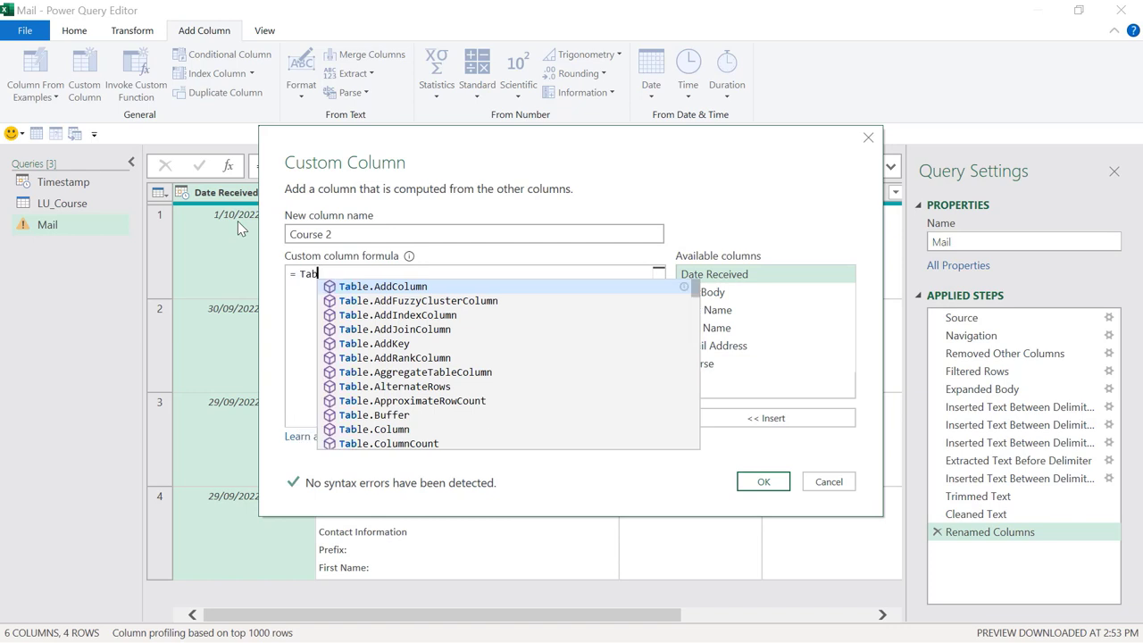
pyautogui.write('le.Se')
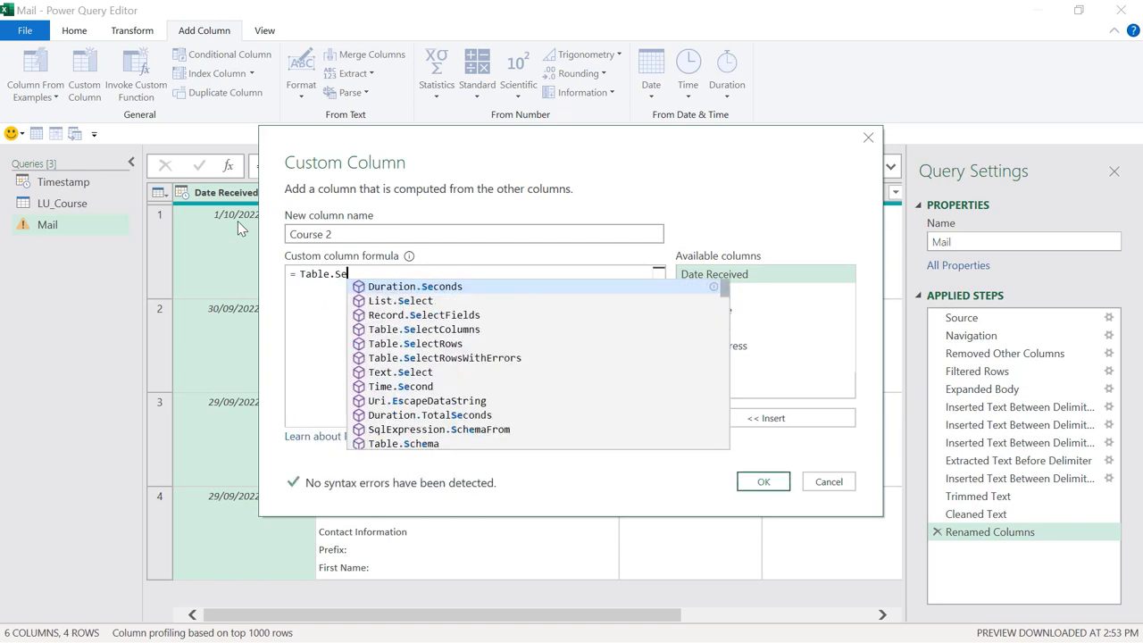
pyautogui.write('lectRo')
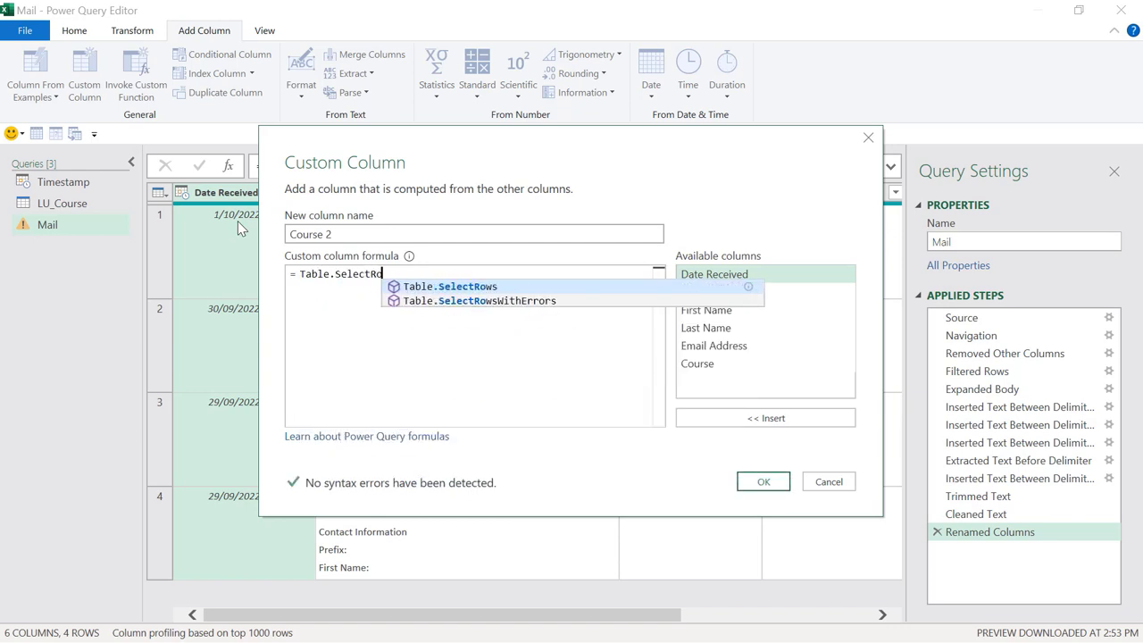
pyautogui.write('ws(')
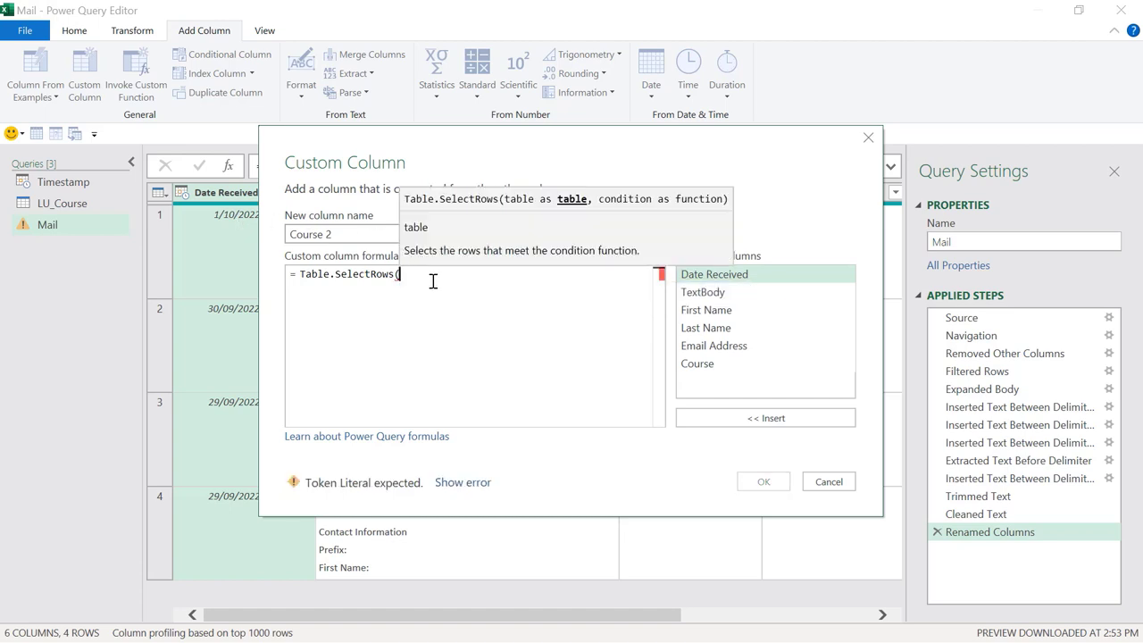
pyautogui.write('L')
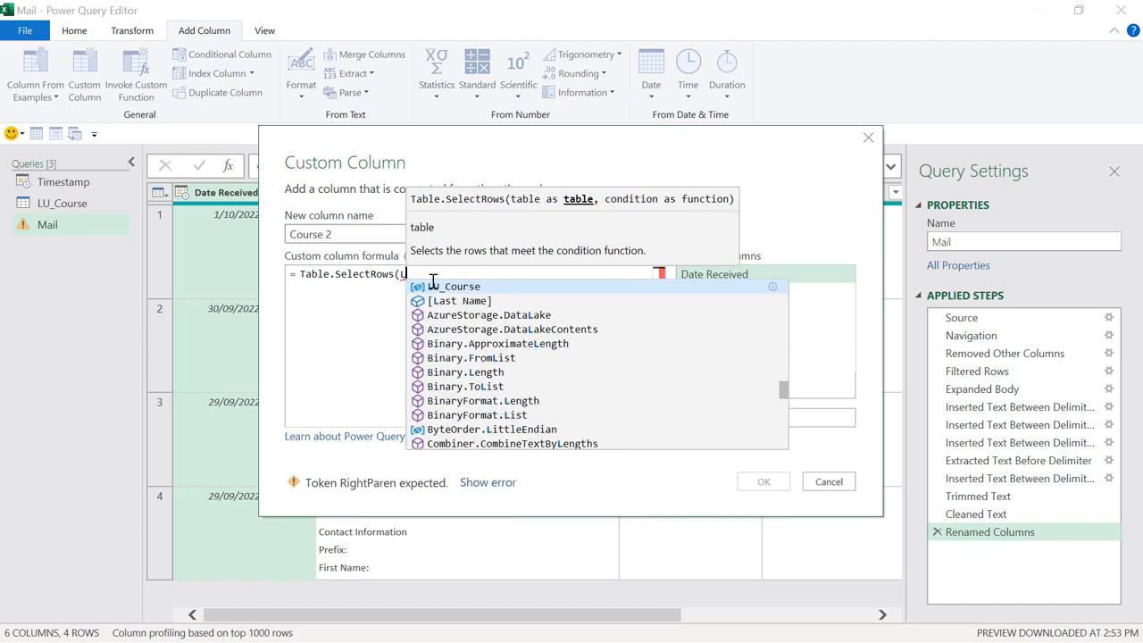
pyautogui.write('U_')
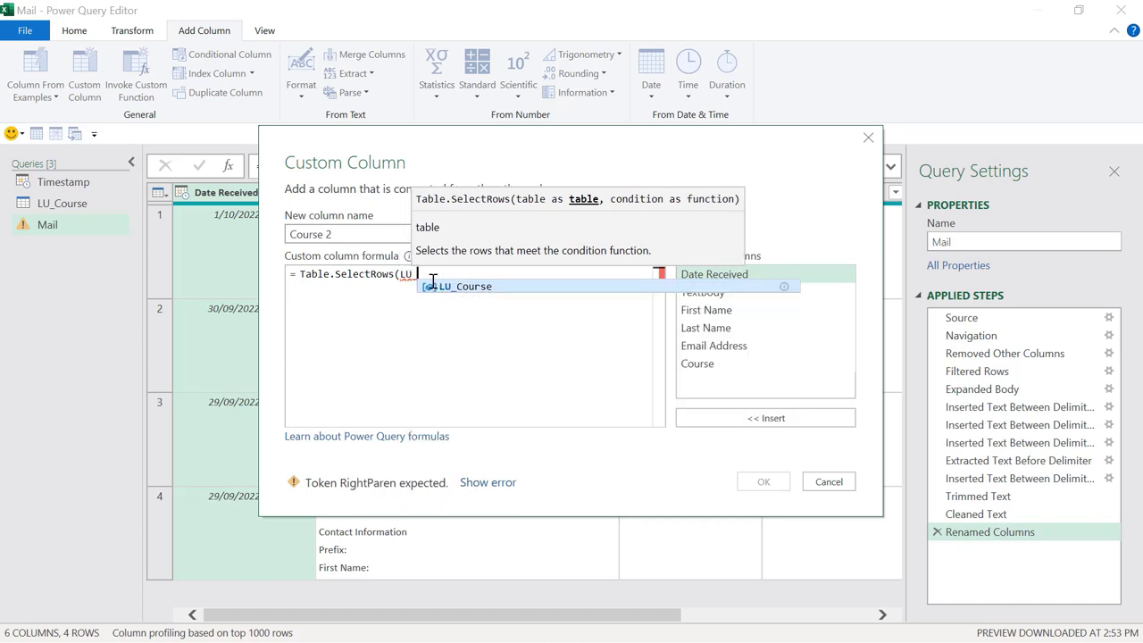
pyautogui.press('Tab')
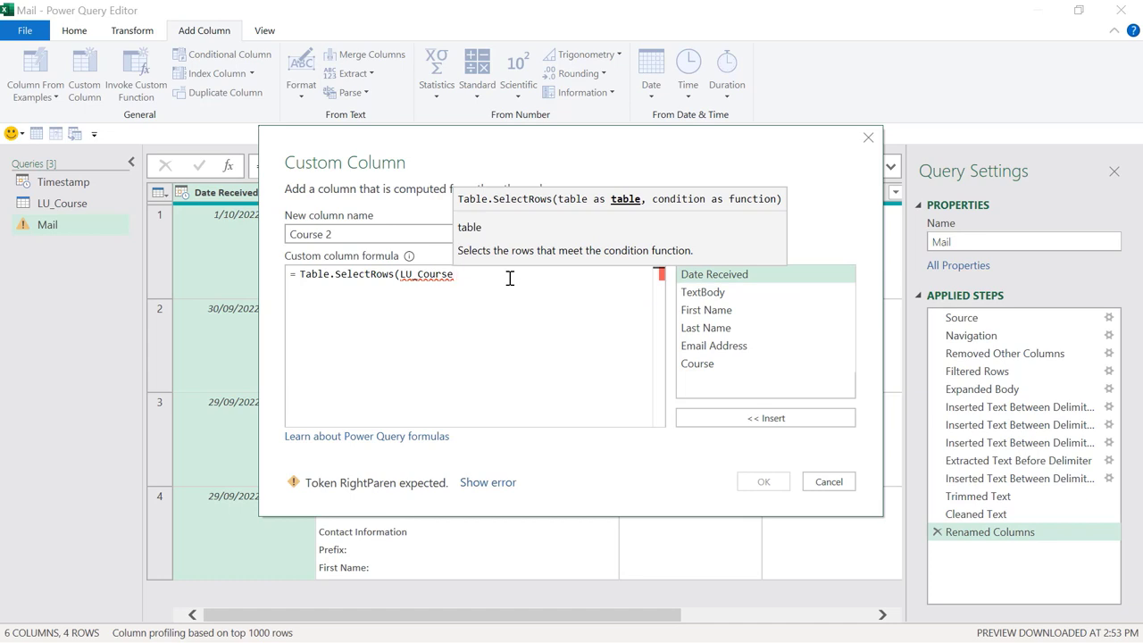
pyautogui.write(',')
pyautogui.press('Return')
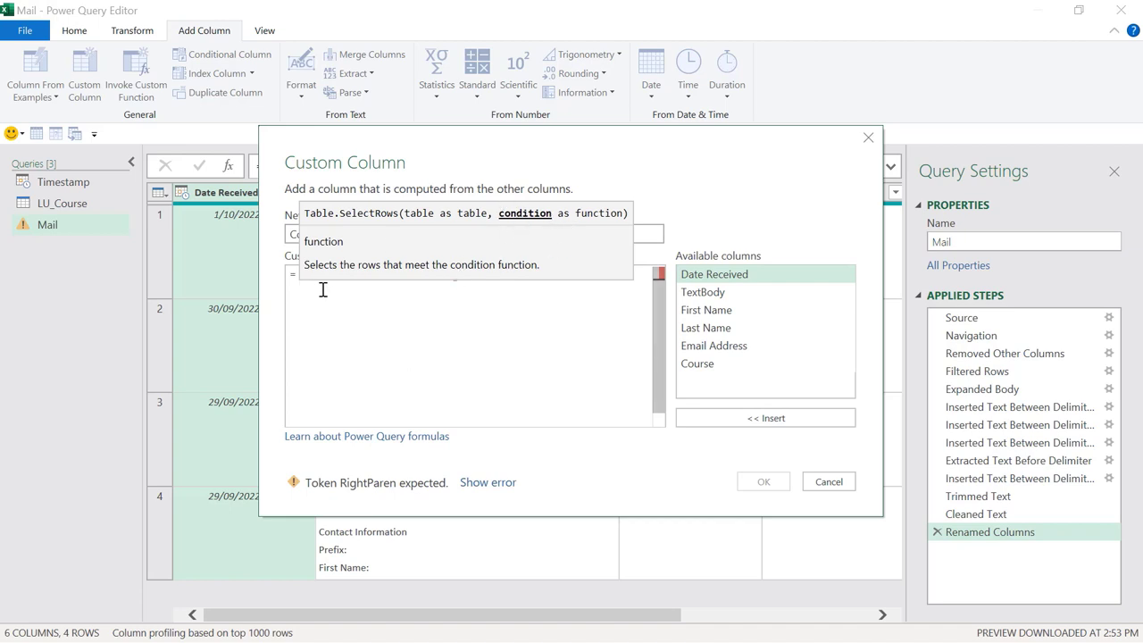
# Step: Build Text.Contains([Course], [Course name]) inside the Table.SelectRows call on LU_Course
pyautogui.write('Text')
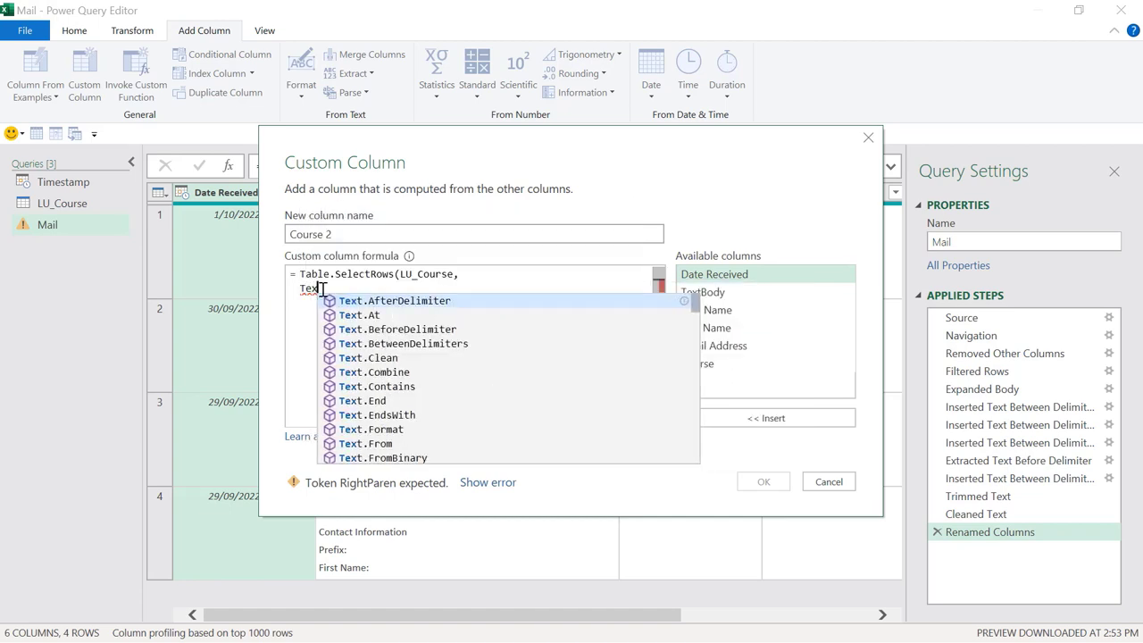
pyautogui.write('.C')
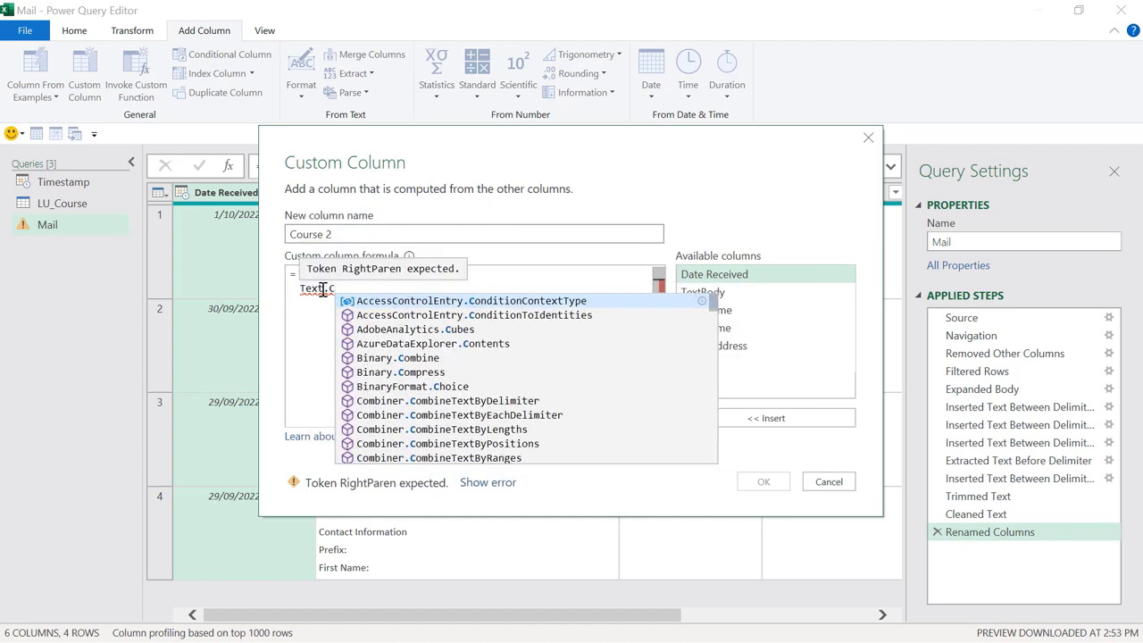
pyautogui.write('ontains')
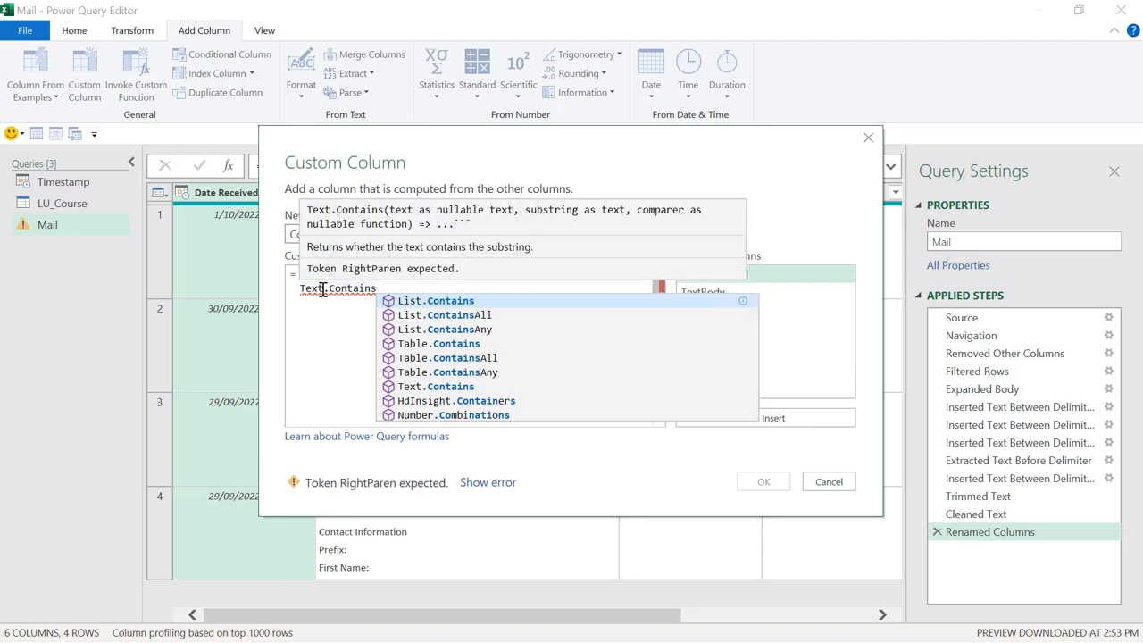
pyautogui.write('(')
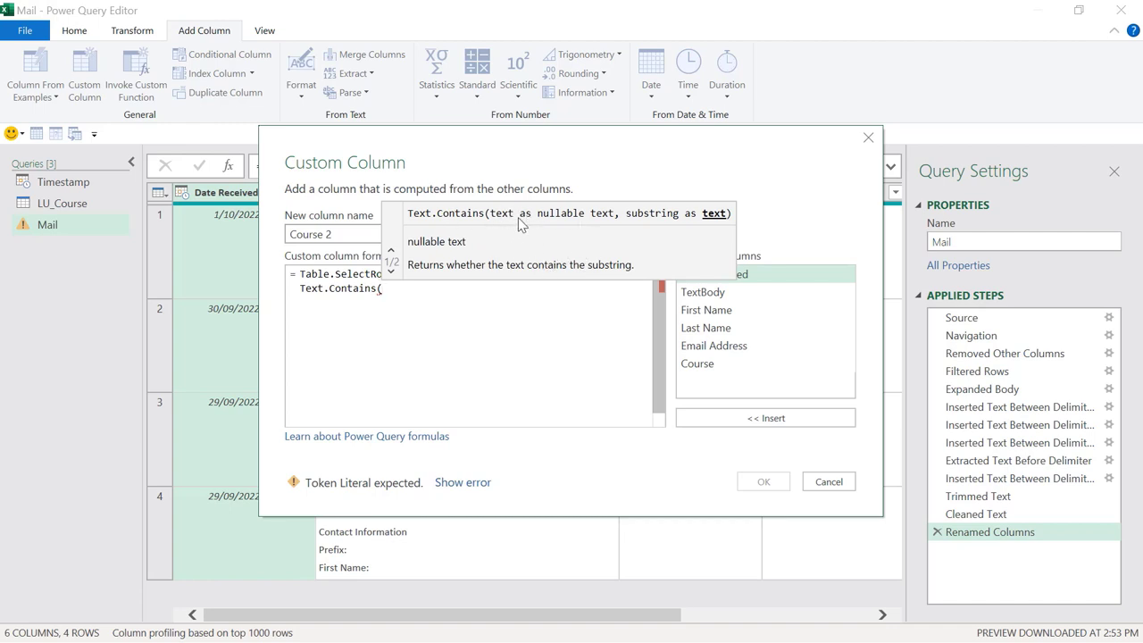
pyautogui.doubleClick(725, 366)
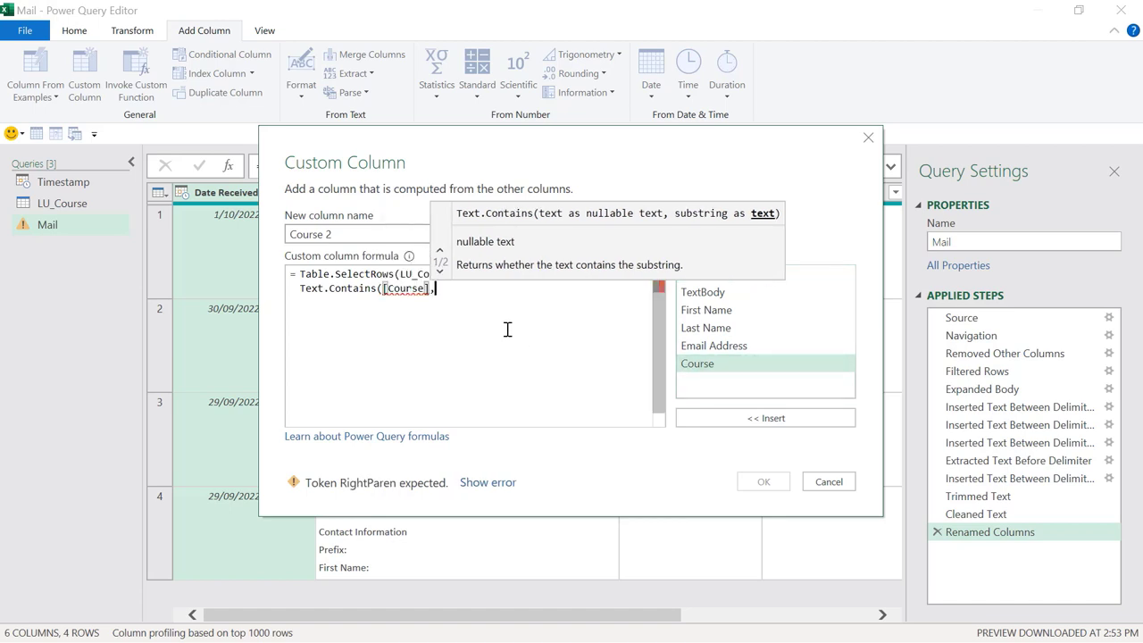
pyautogui.write(',')
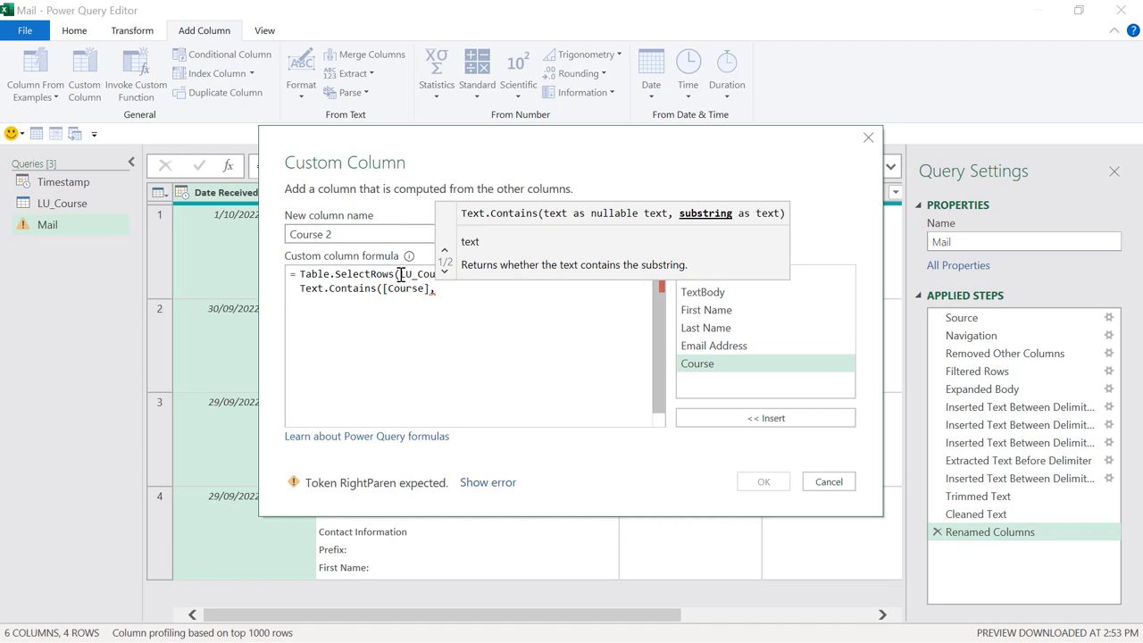
pyautogui.moveTo(401, 274); pyautogui.dragTo(457, 274)
pyautogui.click(443, 288)
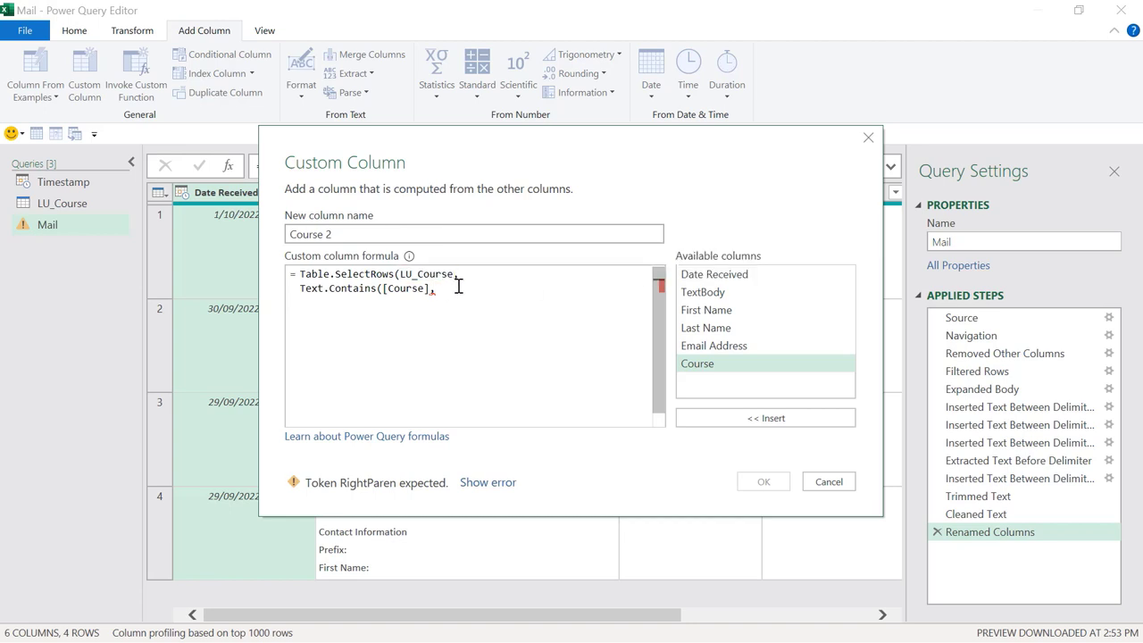
pyautogui.write(',[Cours')
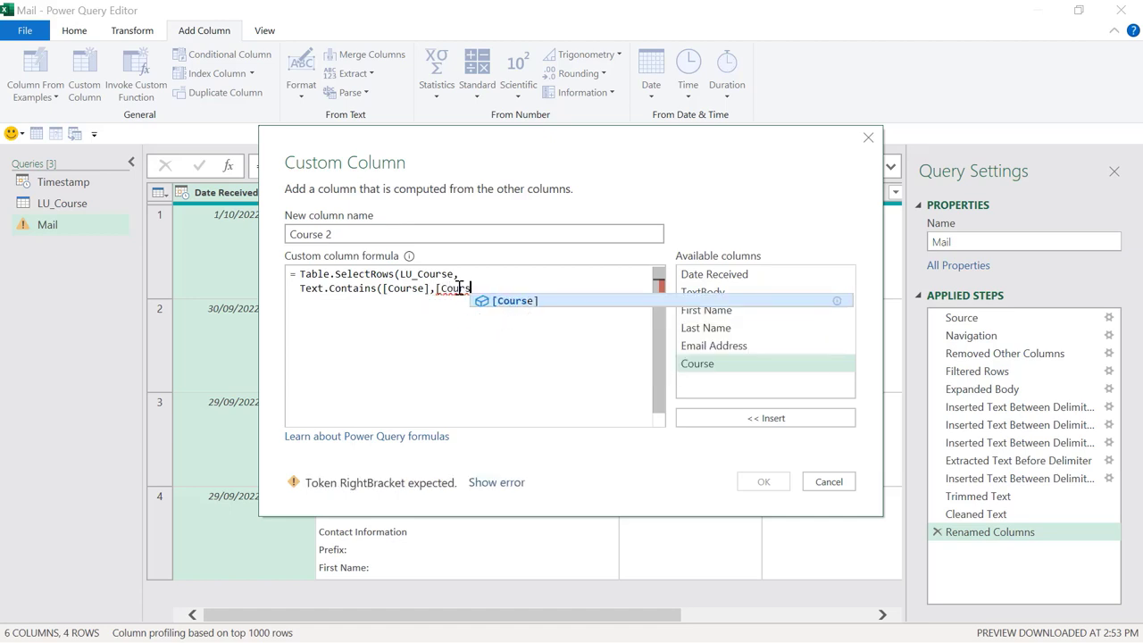
pyautogui.write('e')
pyautogui.press('Escape')
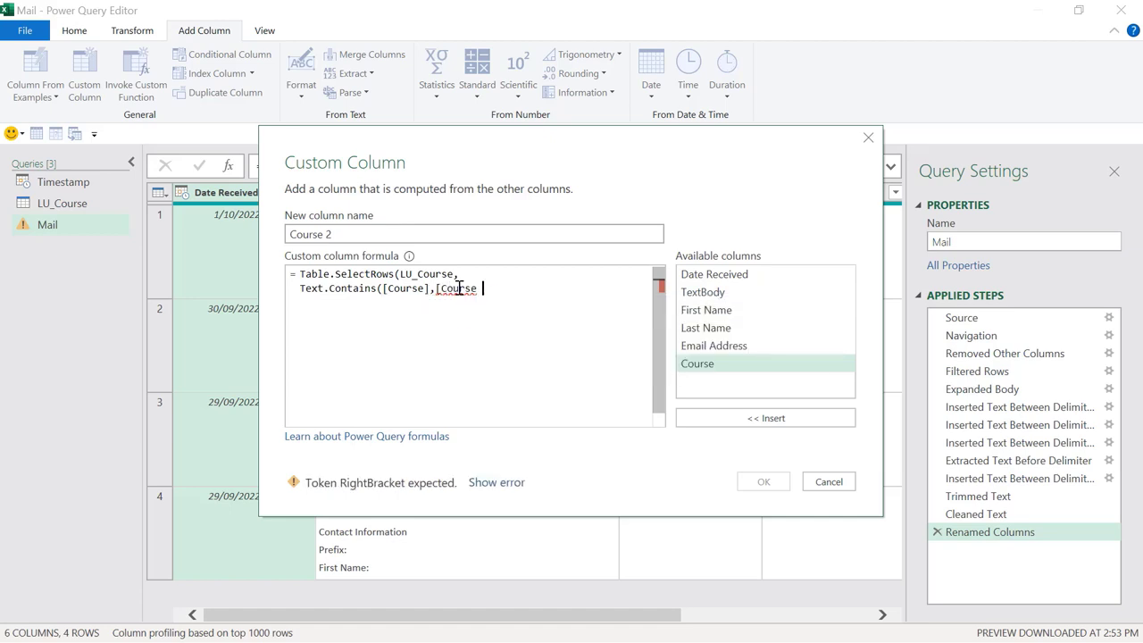
pyautogui.write('name]')
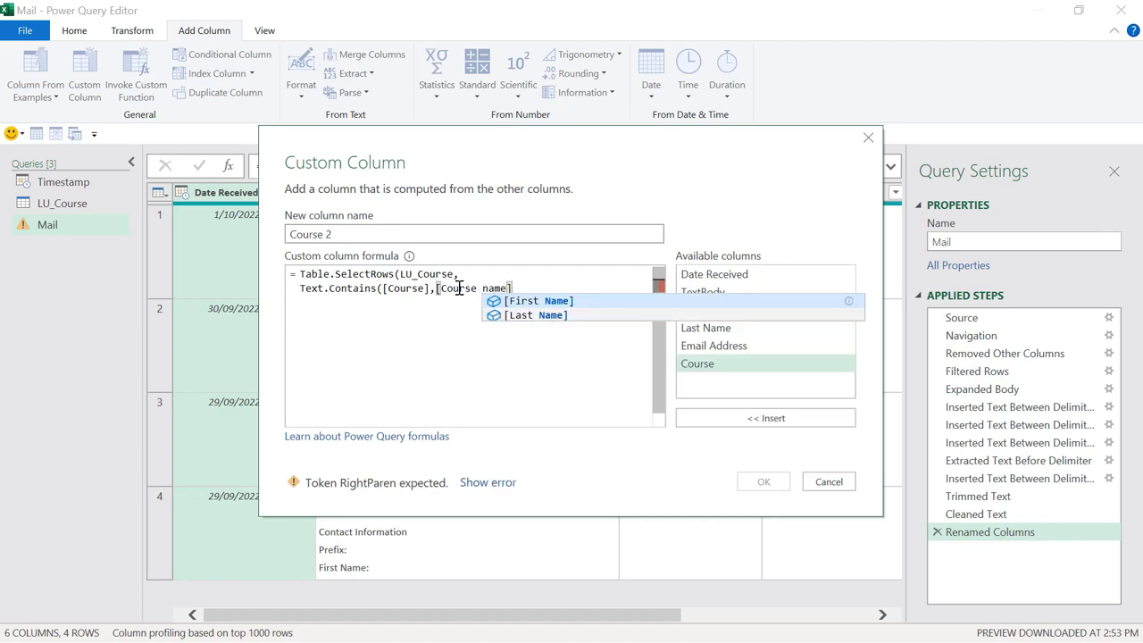
pyautogui.write(')')
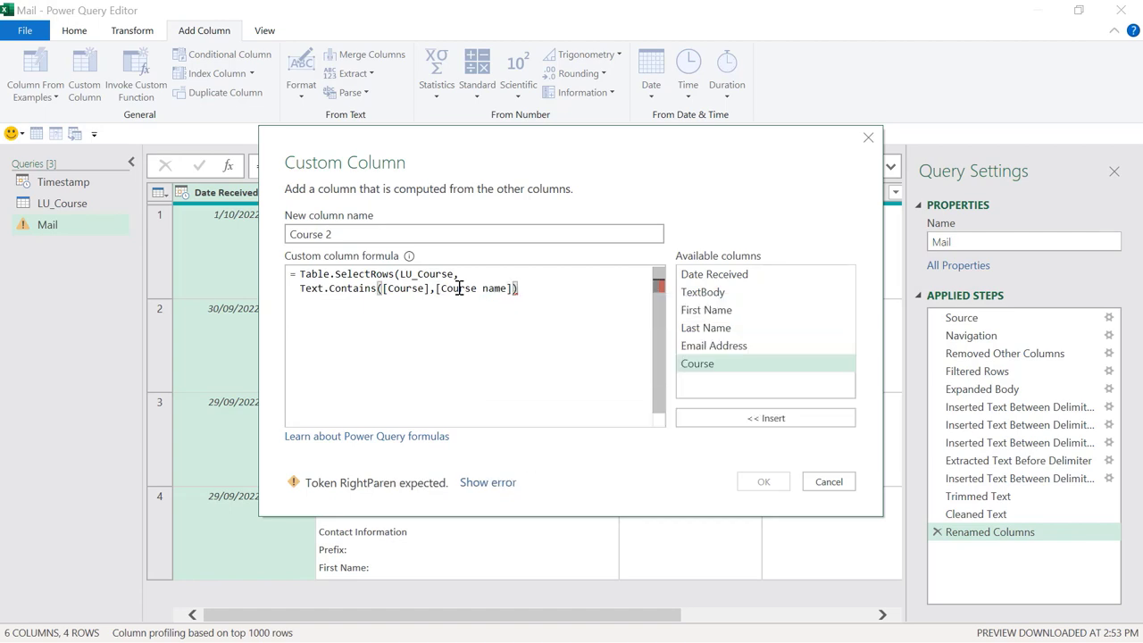
pyautogui.write(')')
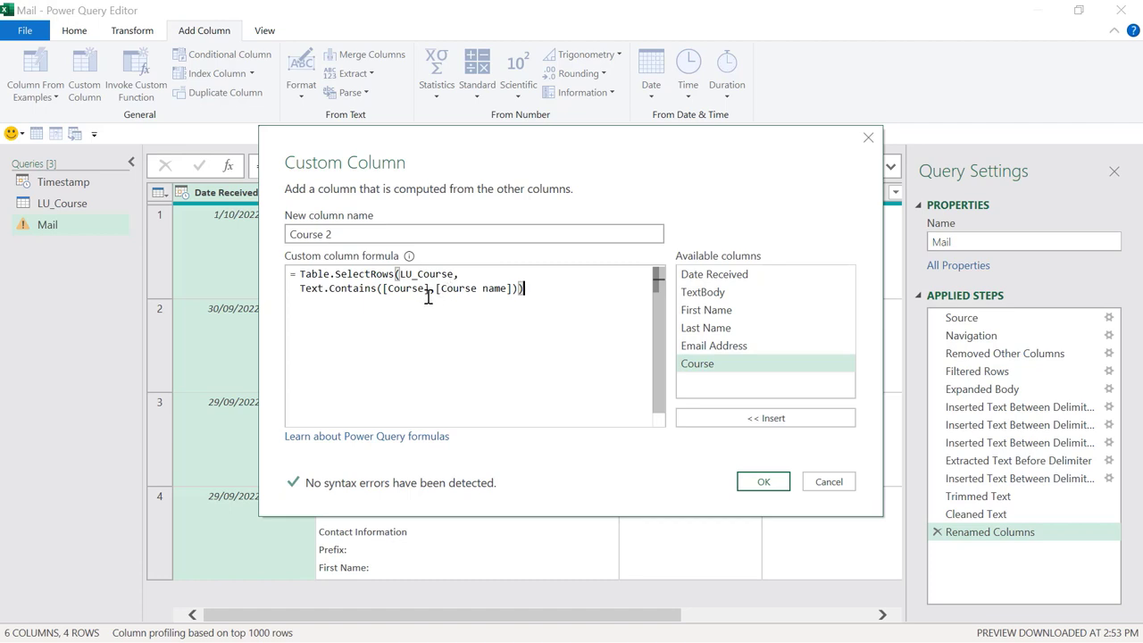
# Step: Insert the missing comma between the arguments and explain [Course], [Course name] and LU_Course
pyautogui.click(439, 289)
pyautogui.write(',')
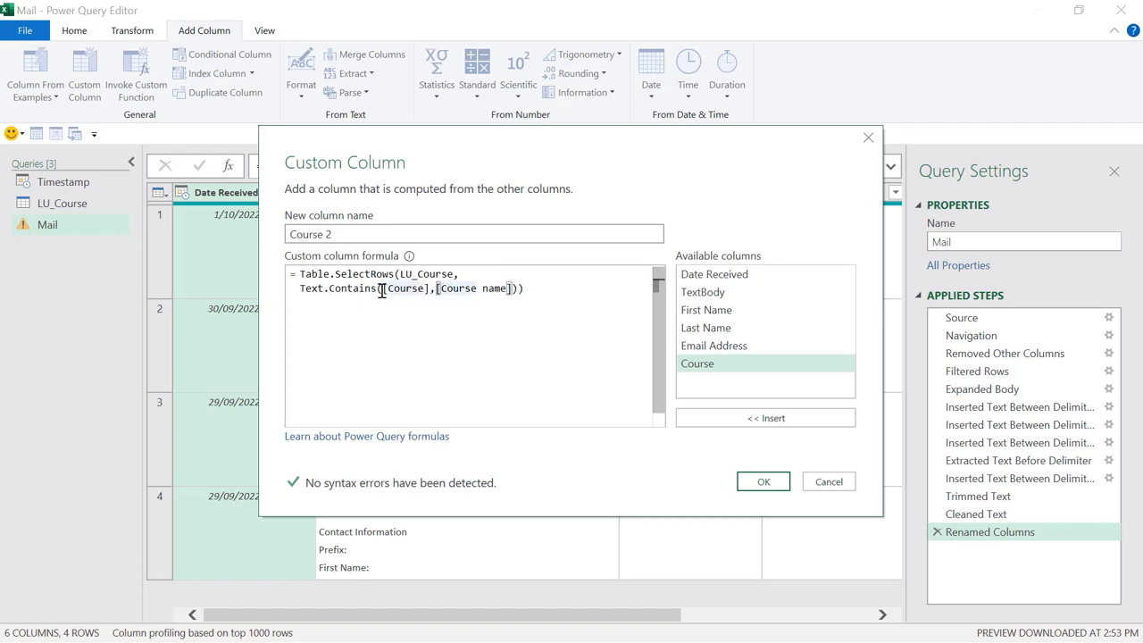
pyautogui.moveTo(383, 290); pyautogui.dragTo(430, 291)
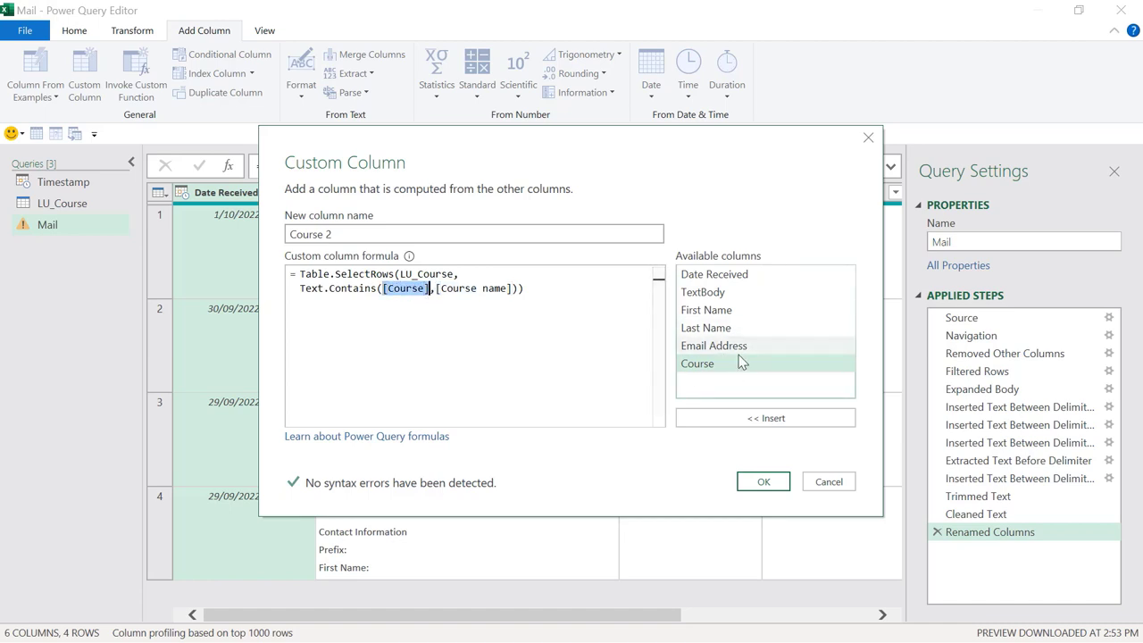
pyautogui.moveTo(436, 290); pyautogui.dragTo(512, 293)
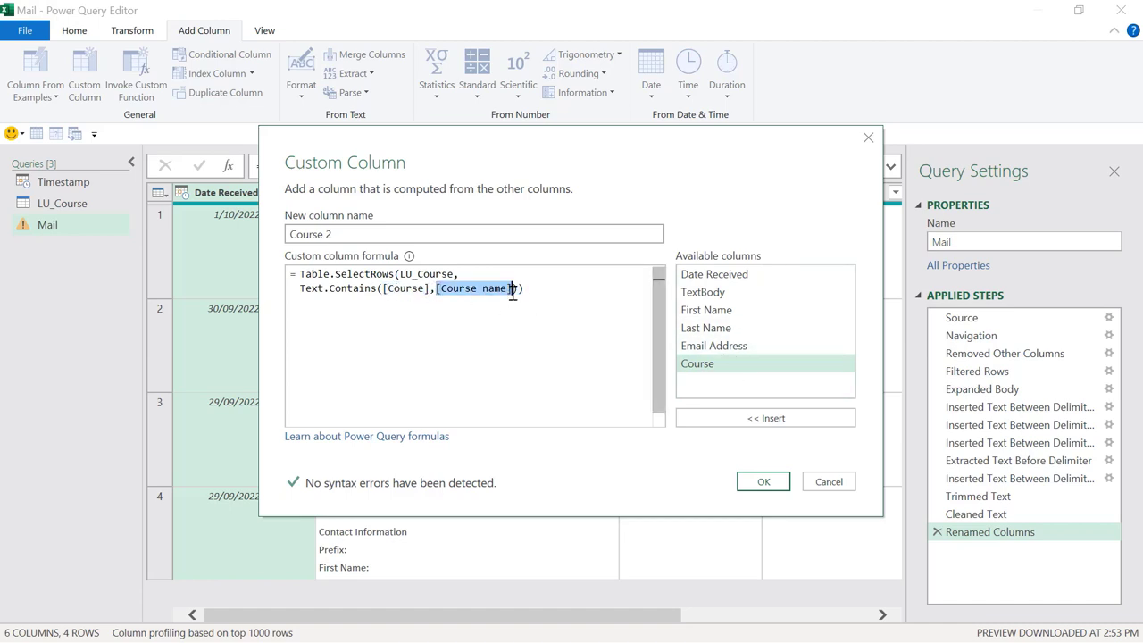
pyautogui.moveTo(400, 275); pyautogui.dragTo(455, 275)
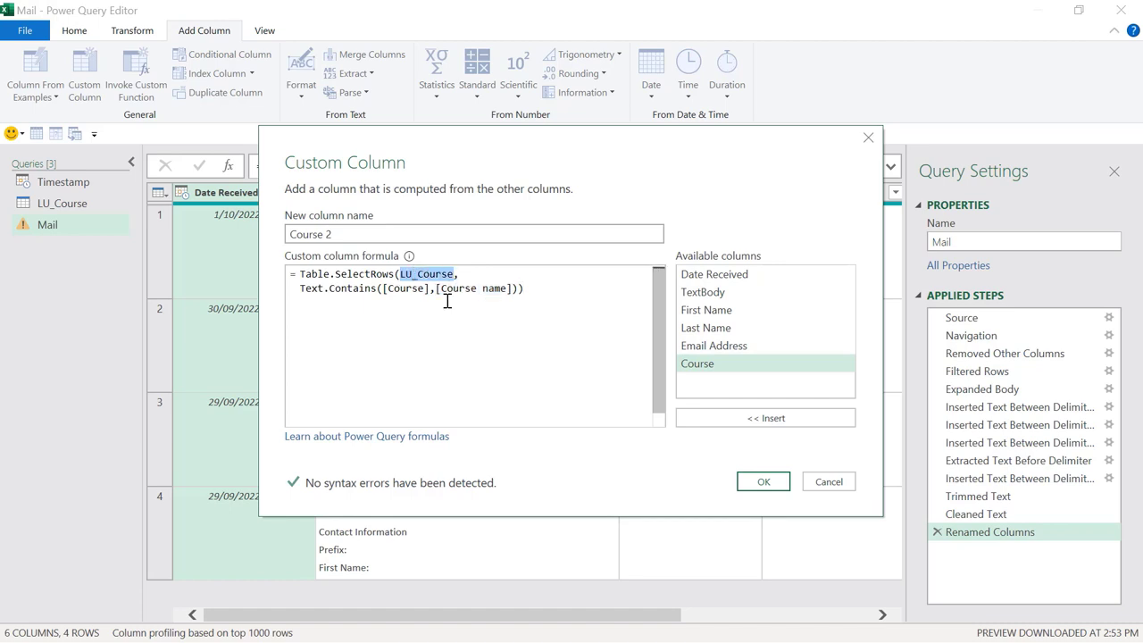
# Step: Add the (r) => row parameter and change [Course name] to r[Course name]
pyautogui.click(301, 287)
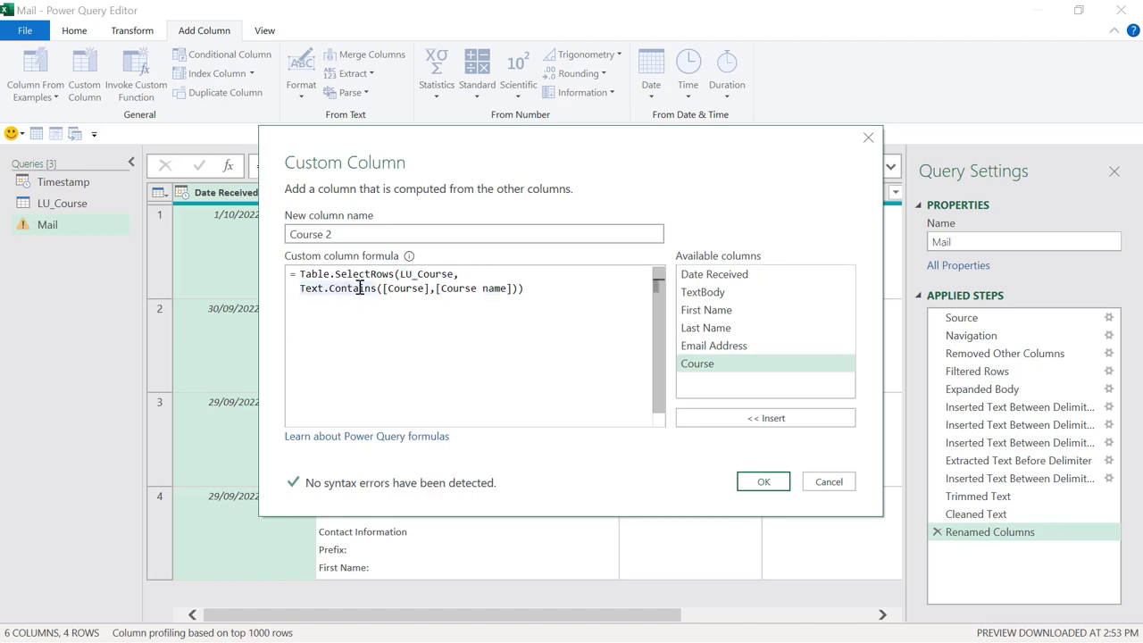
pyautogui.moveTo(363, 287)
pyautogui.write('(r')
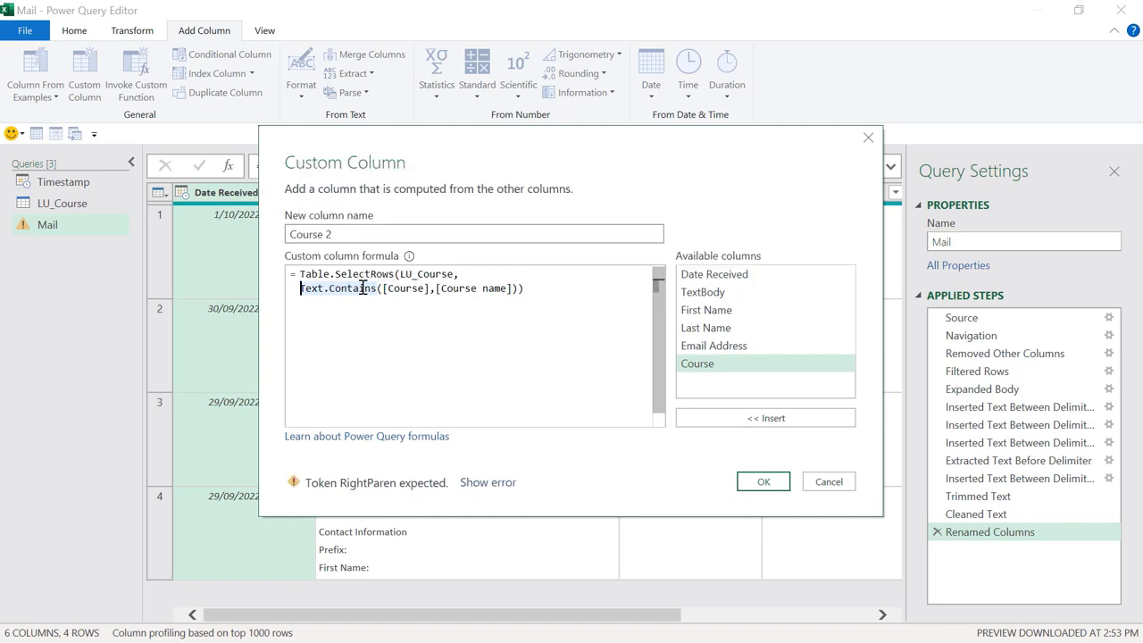
pyautogui.write(') =')
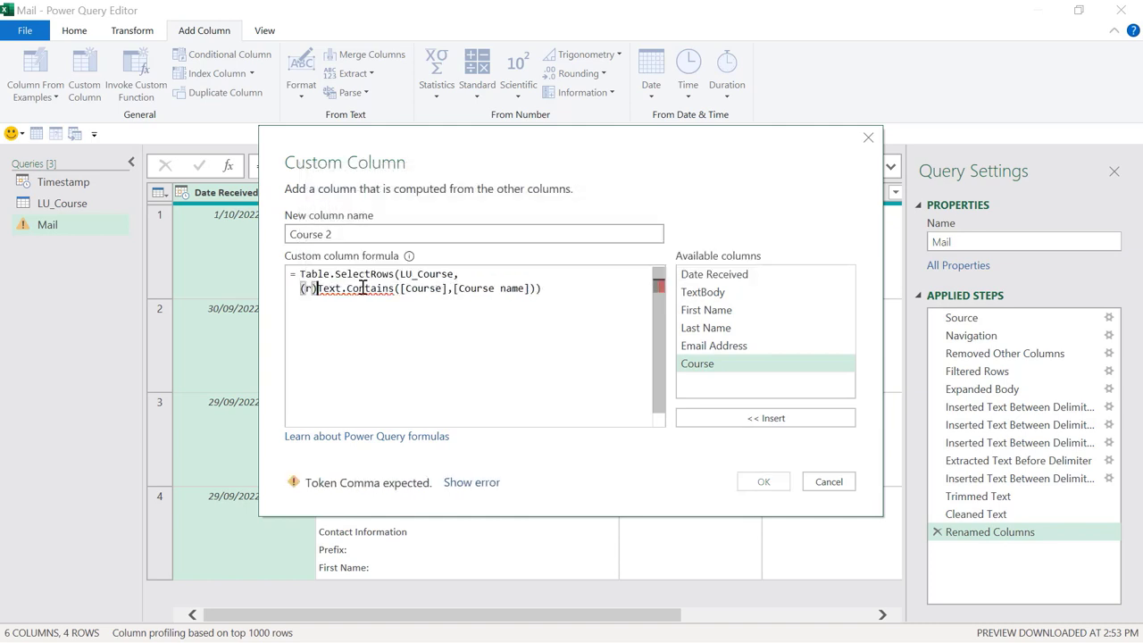
pyautogui.write('>')
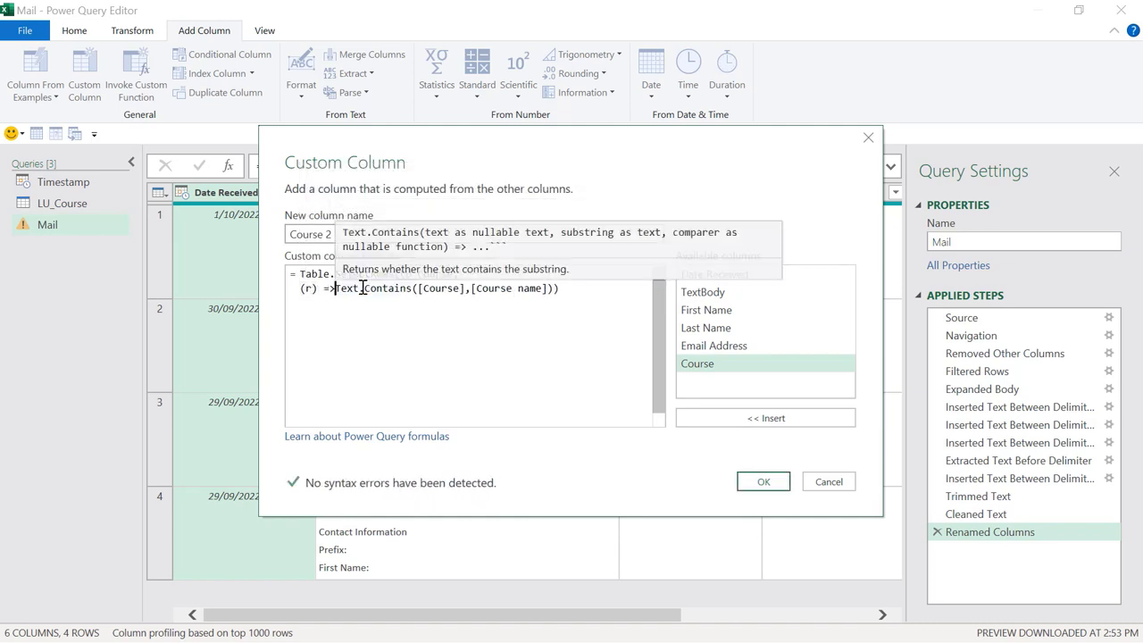
pyautogui.doubleClick(308, 288)
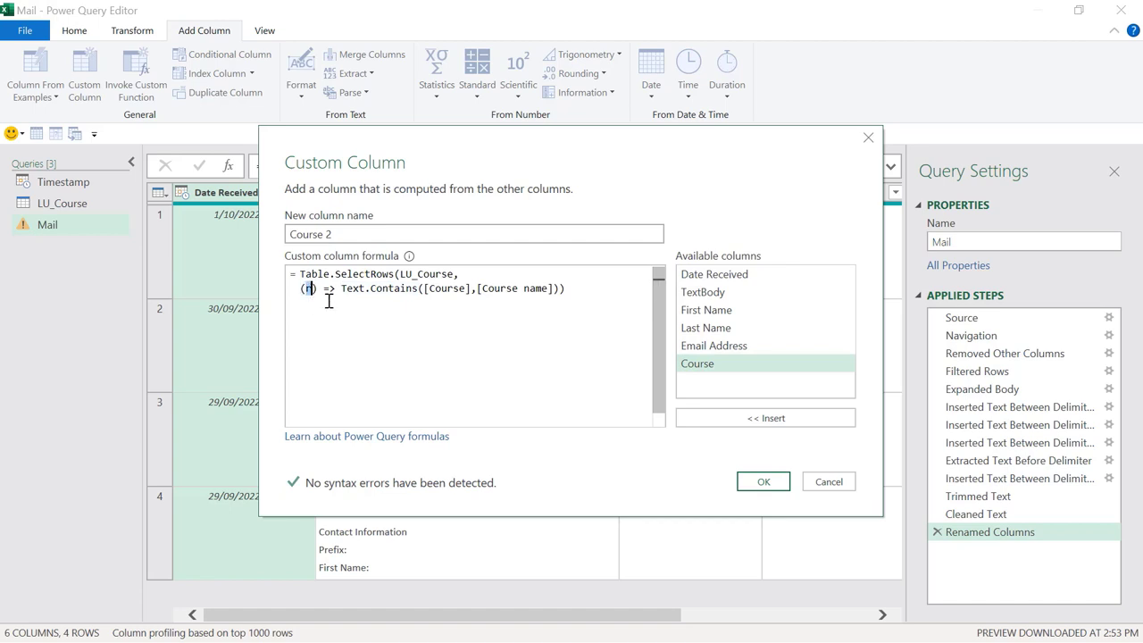
pyautogui.click(317, 289)
pyautogui.click(325, 289)
pyautogui.press('End')
pyautogui.click(336, 288)
pyautogui.click(476, 288)
pyautogui.write('r')
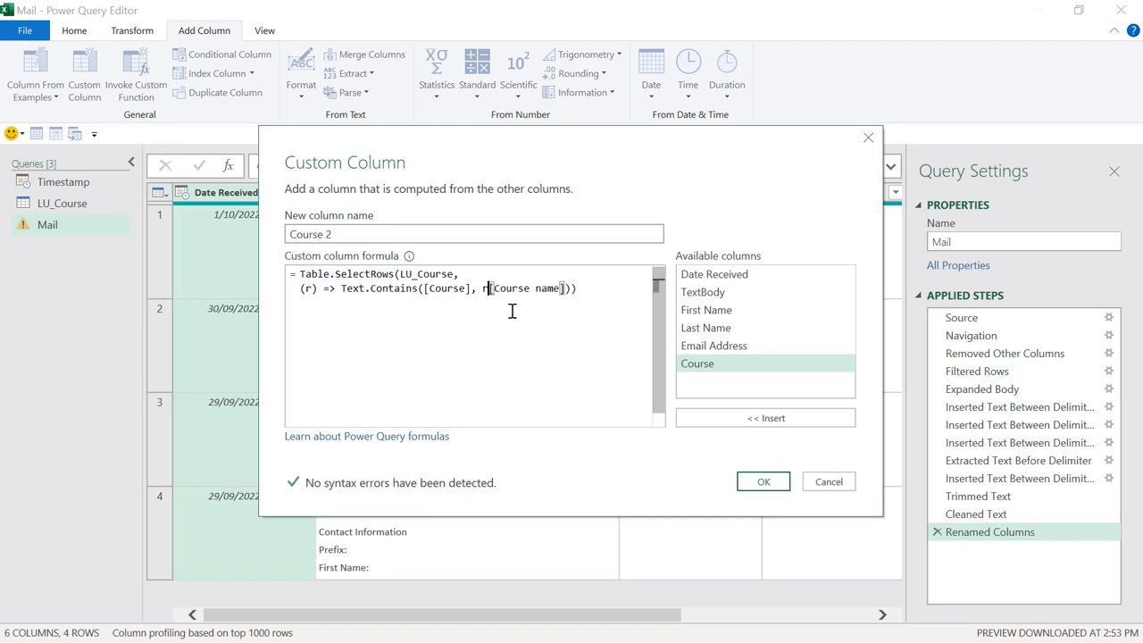
pyautogui.click(578, 288)
# Step: Walk through the finished formula: (r), the LU_Course source and r[Course name]
pyautogui.moveTo(301, 289); pyautogui.dragTo(318, 289)
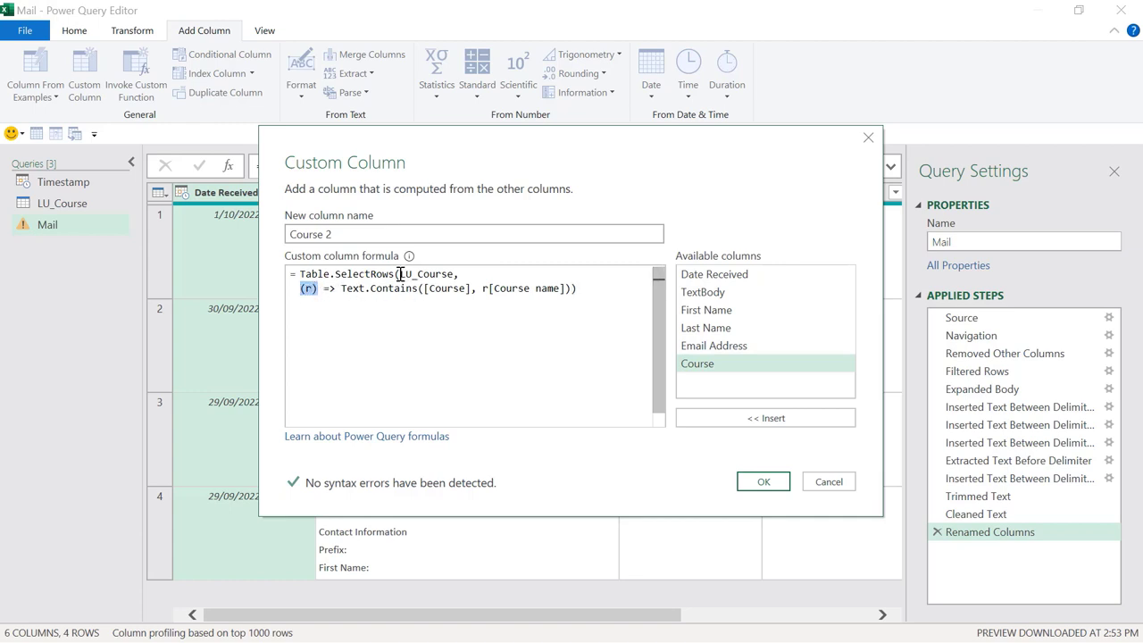
pyautogui.moveTo(400, 275); pyautogui.dragTo(457, 275)
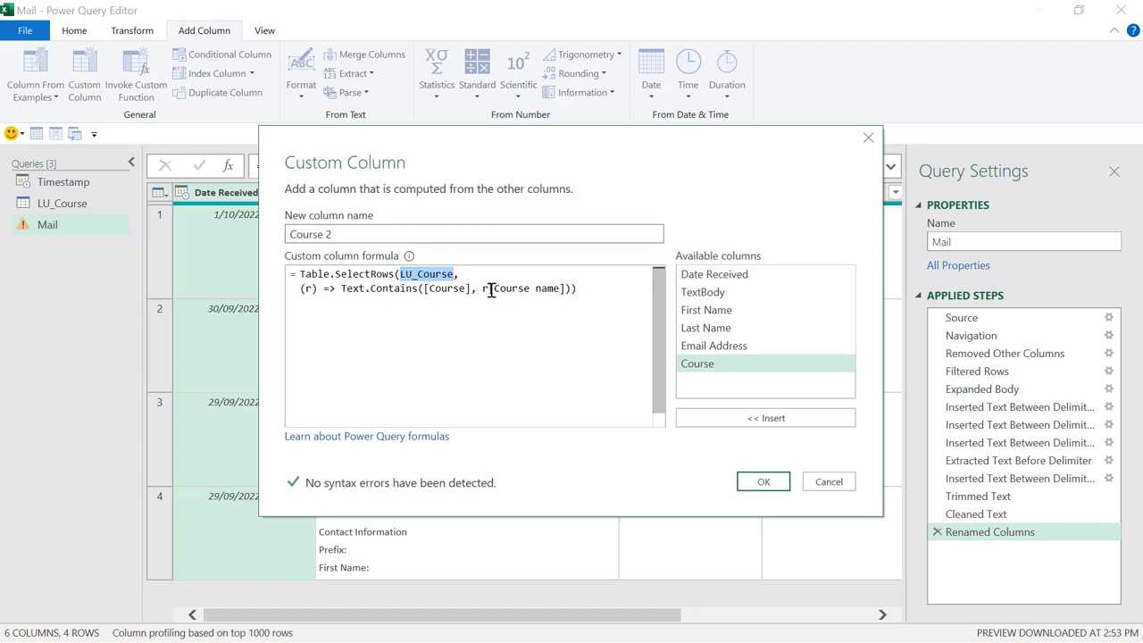
pyautogui.moveTo(488, 288); pyautogui.dragTo(566, 288)
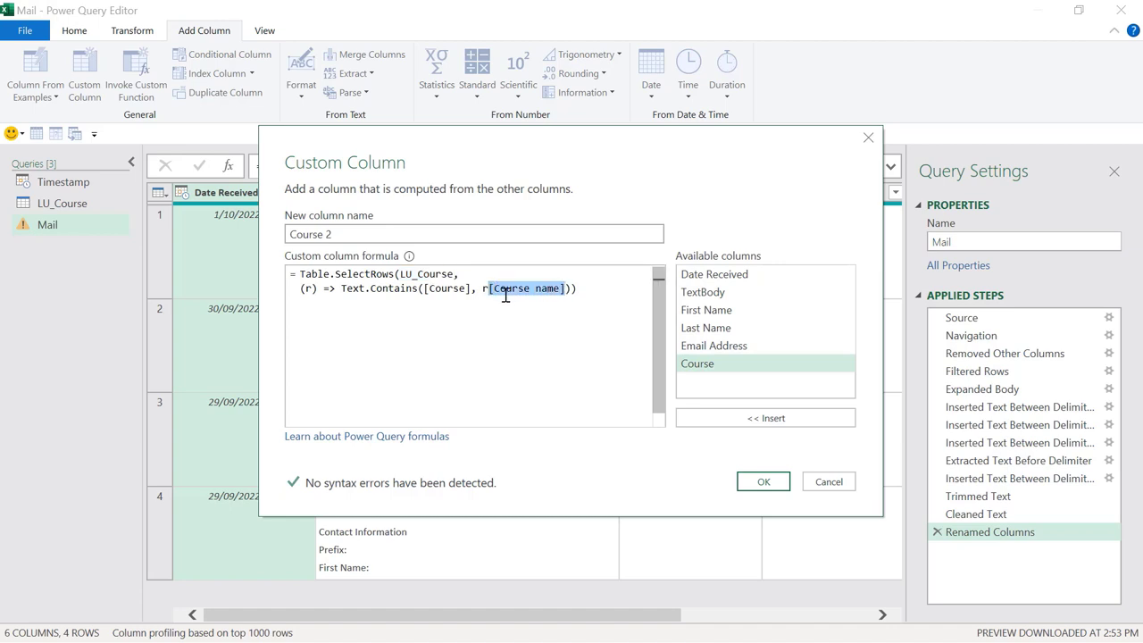
pyautogui.moveTo(401, 274); pyautogui.dragTo(424, 290)
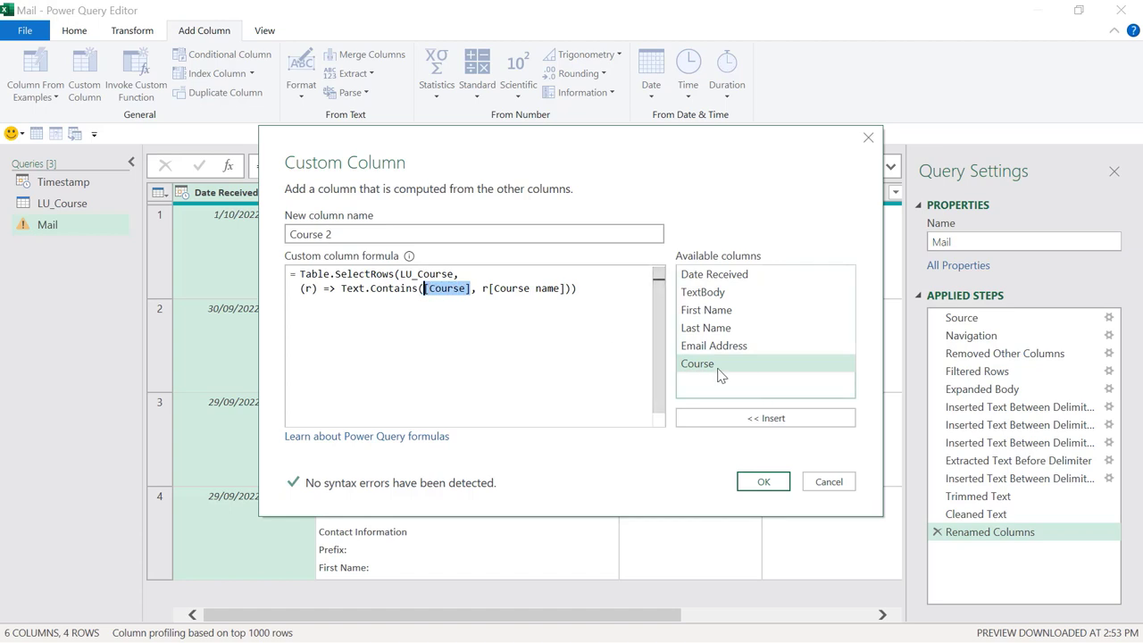
pyautogui.click(592, 282)
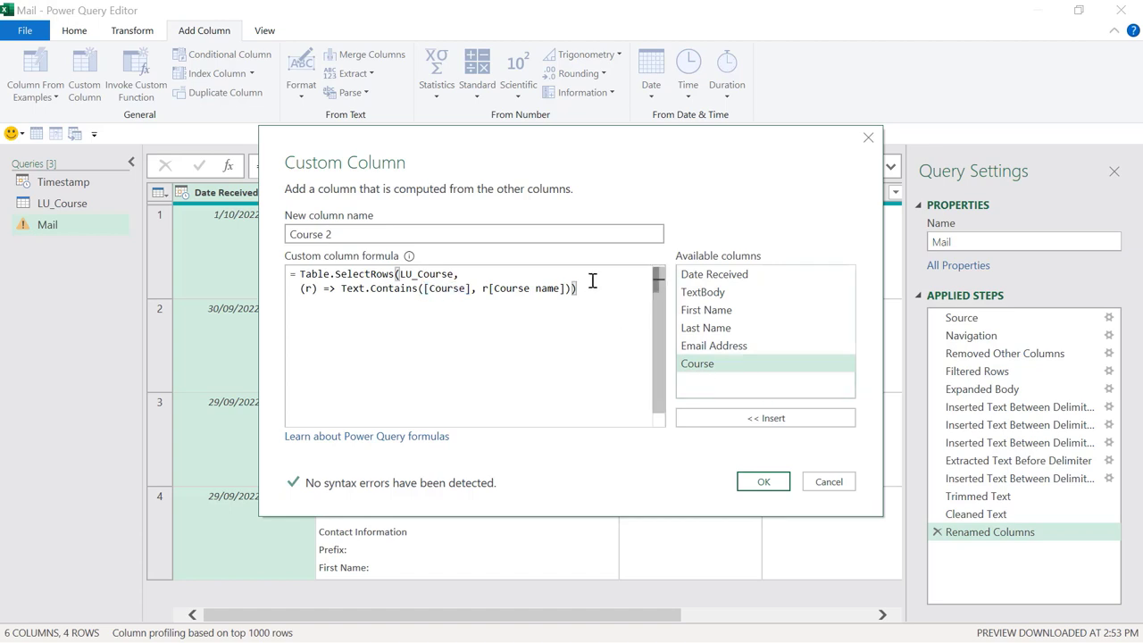
# Step: Create the Course 2 column and preview the matched course tables for the first registrations
pyautogui.click(761, 483)
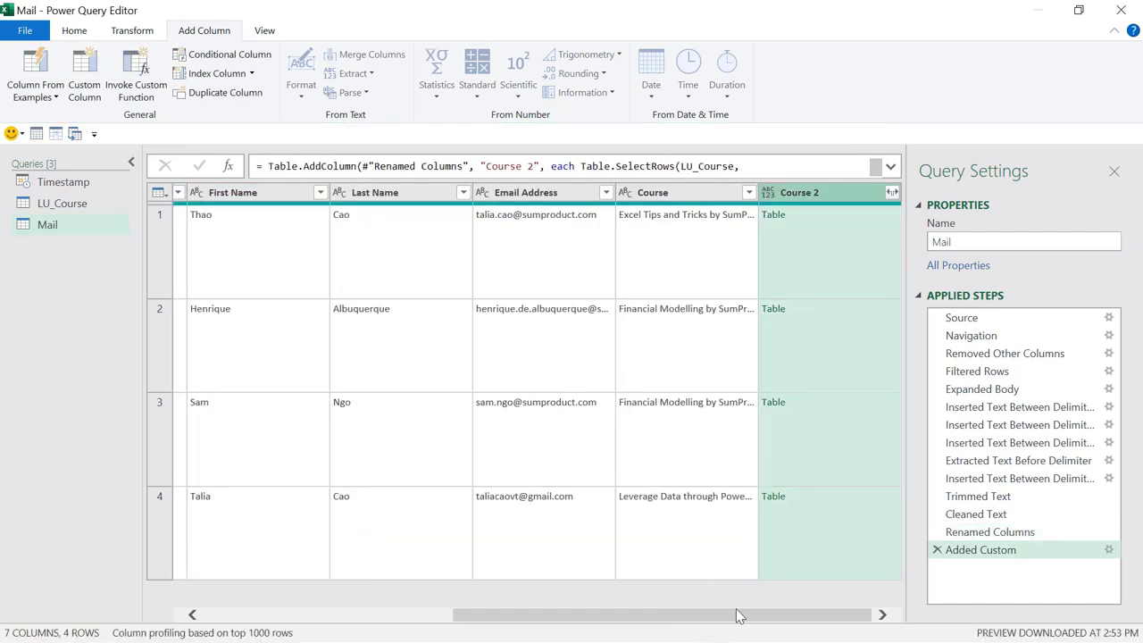
pyautogui.click(803, 230)
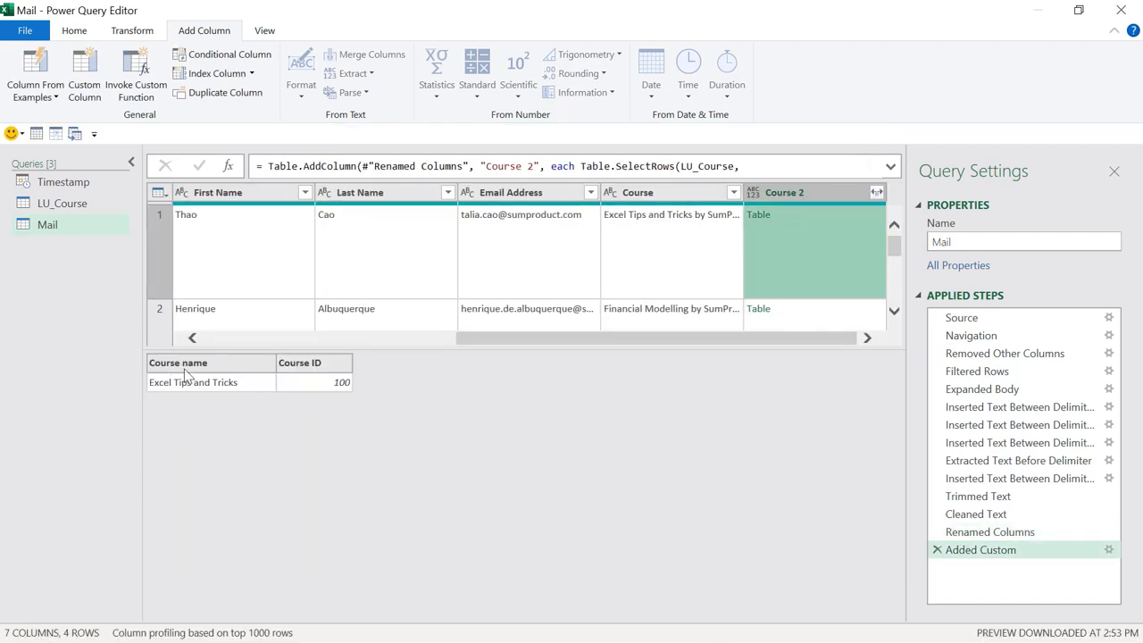
pyautogui.click(802, 314)
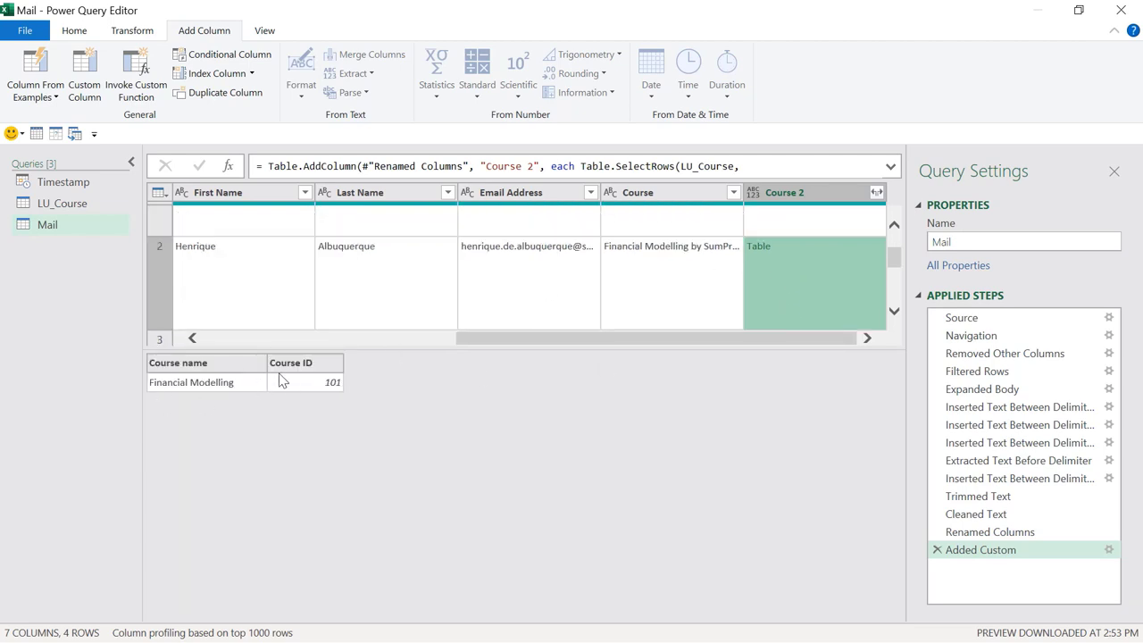
pyautogui.scroll(2, 822, 252)
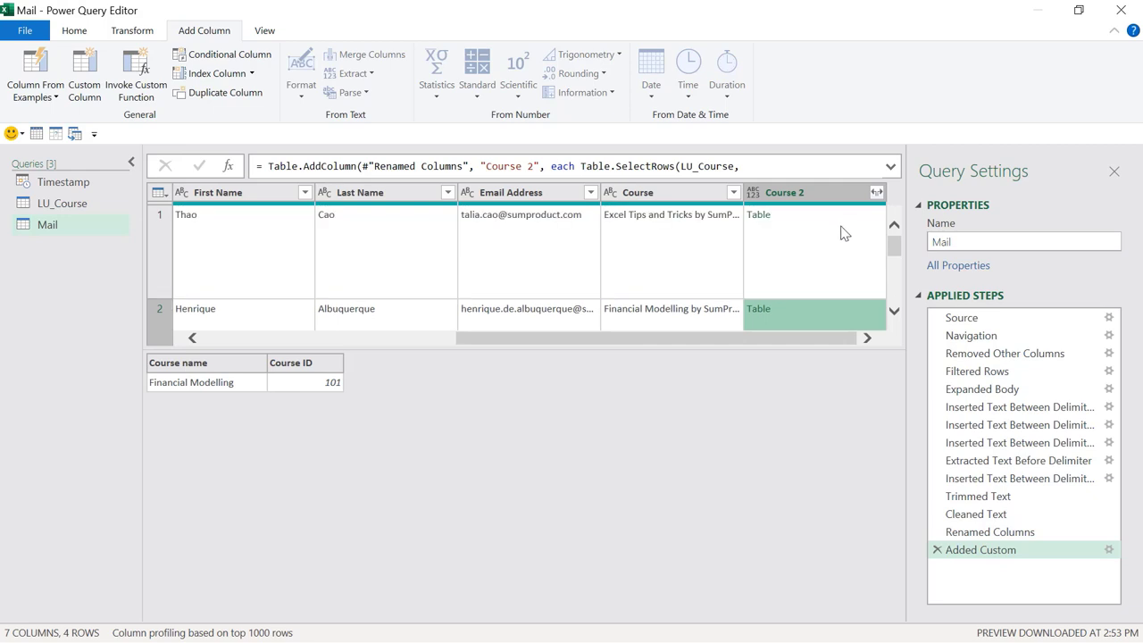
pyautogui.click(862, 216)
# Step: Expand Course 2 into Course name and Course ID columns
pyautogui.click(877, 192)
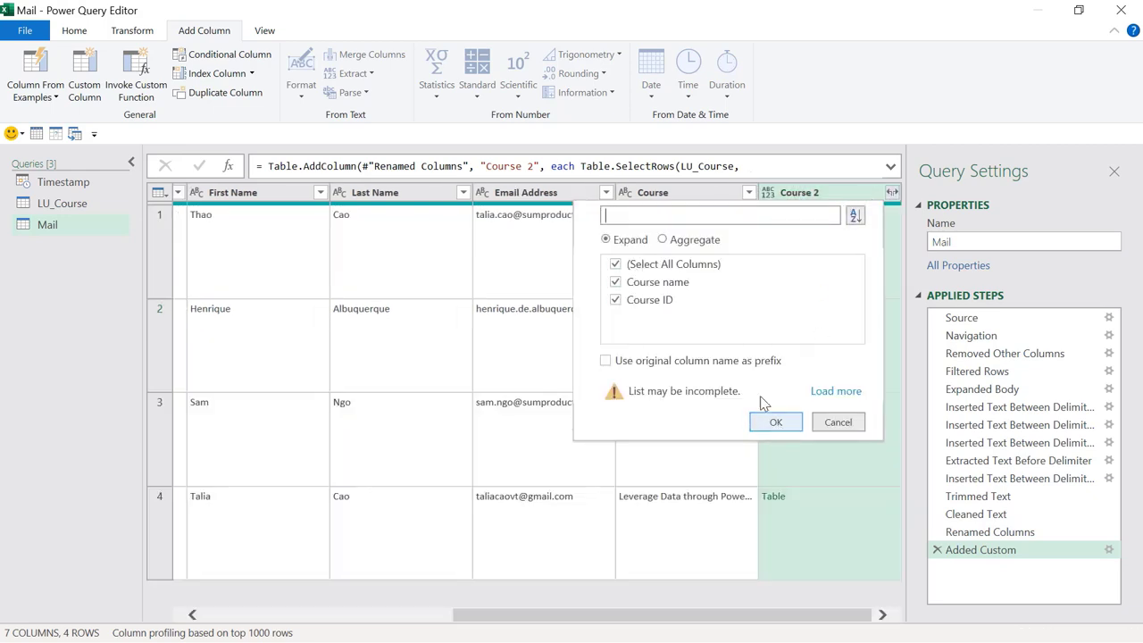
pyautogui.click(776, 422)
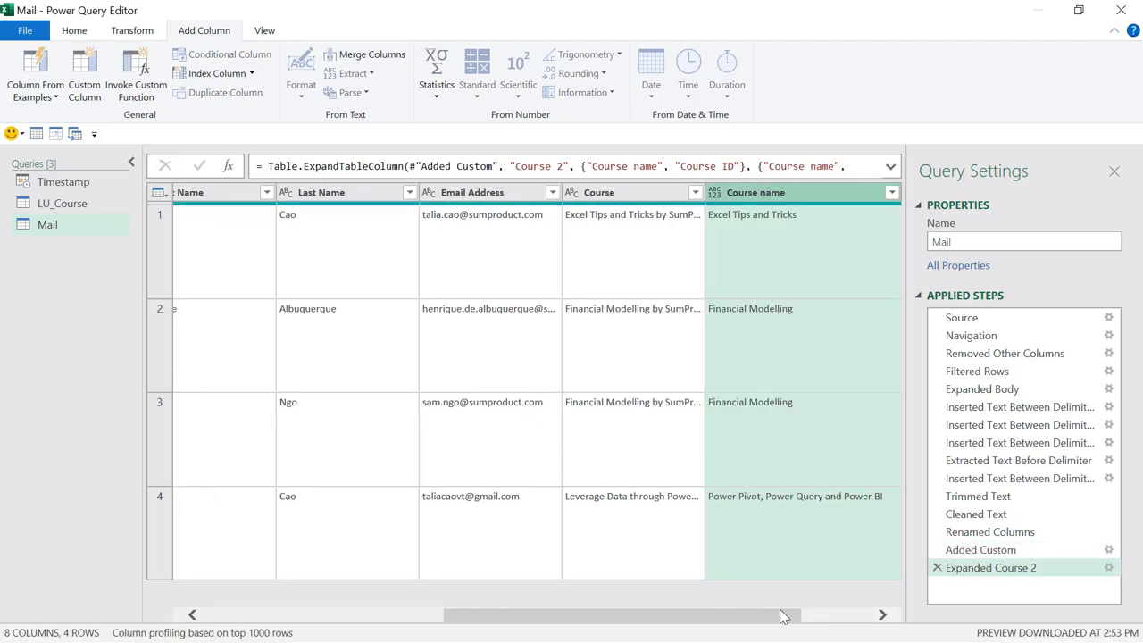
pyautogui.moveTo(776, 619); pyautogui.dragTo(929, 620)
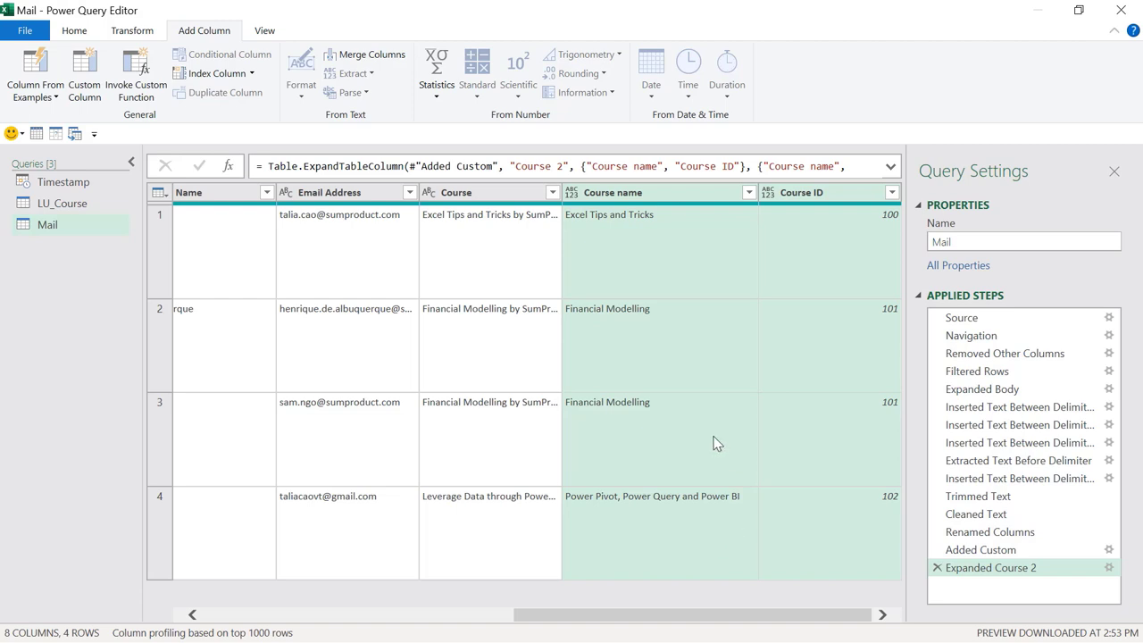
pyautogui.moveTo(555, 623); pyautogui.dragTo(245, 617)
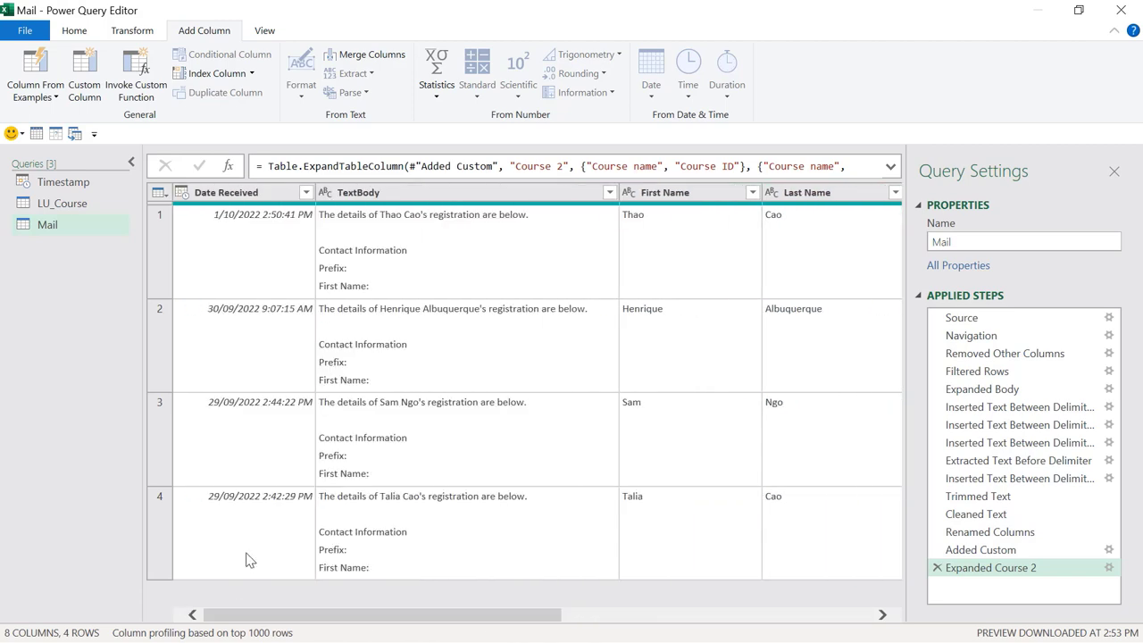
# Step: Keep only Date Received, First Name, Last Name, Email Address, Course name and Course ID
pyautogui.click(286, 200)
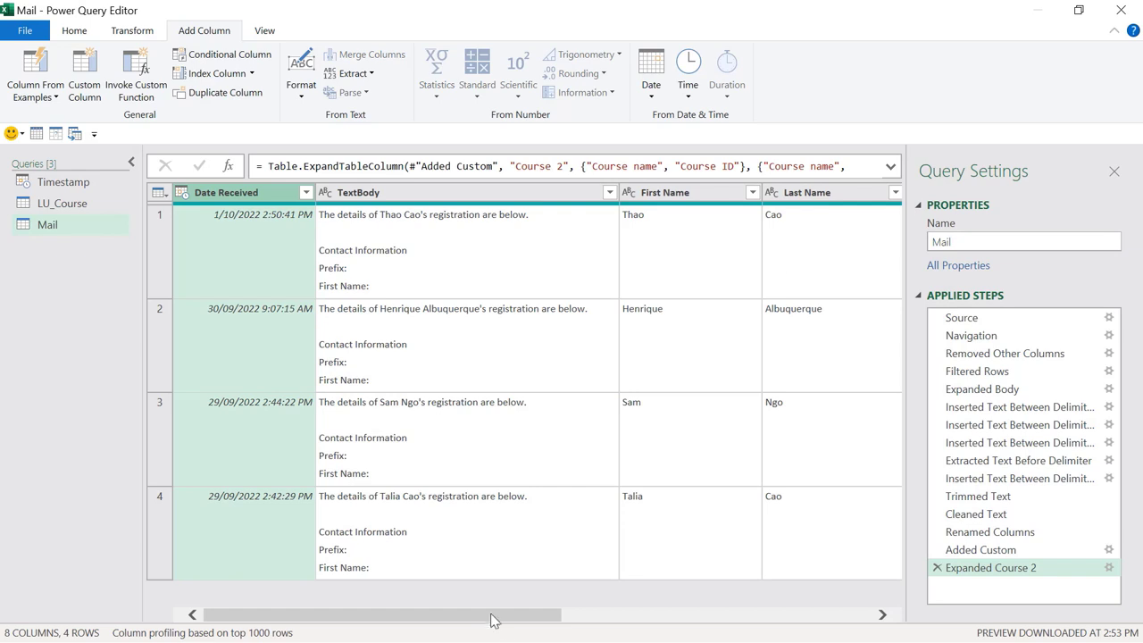
pyautogui.moveTo(492, 620); pyautogui.dragTo(676, 617)
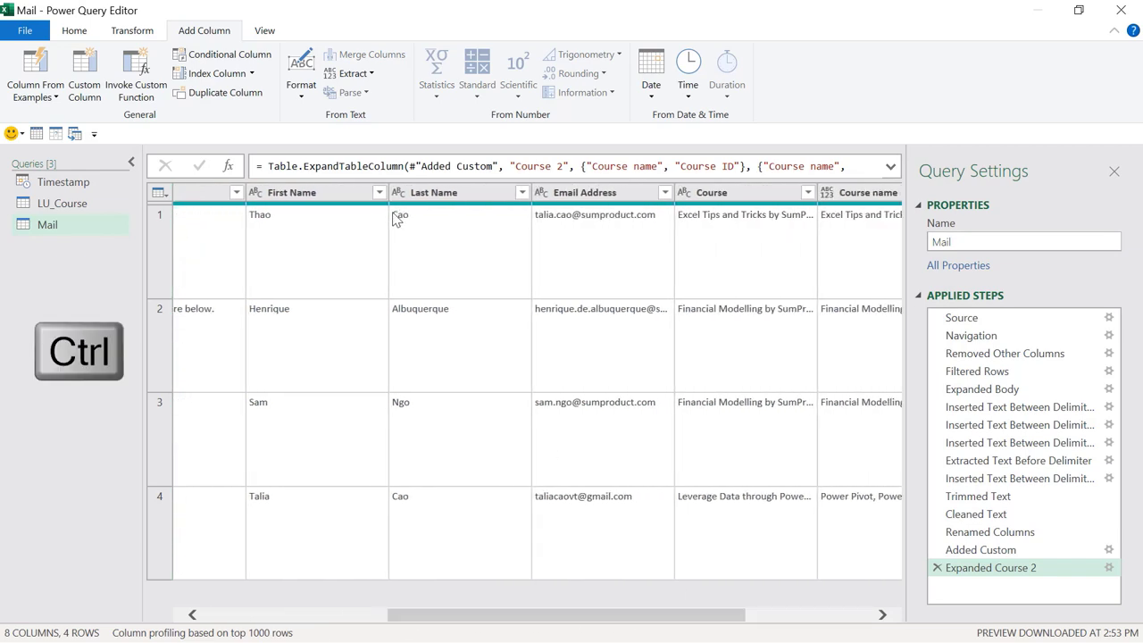
pyautogui.keyDown('ctrl'); pyautogui.click(338, 191); pyautogui.keyUp('ctrl')
pyautogui.keyDown('ctrl'); pyautogui.click(470, 192); pyautogui.keyUp('ctrl')
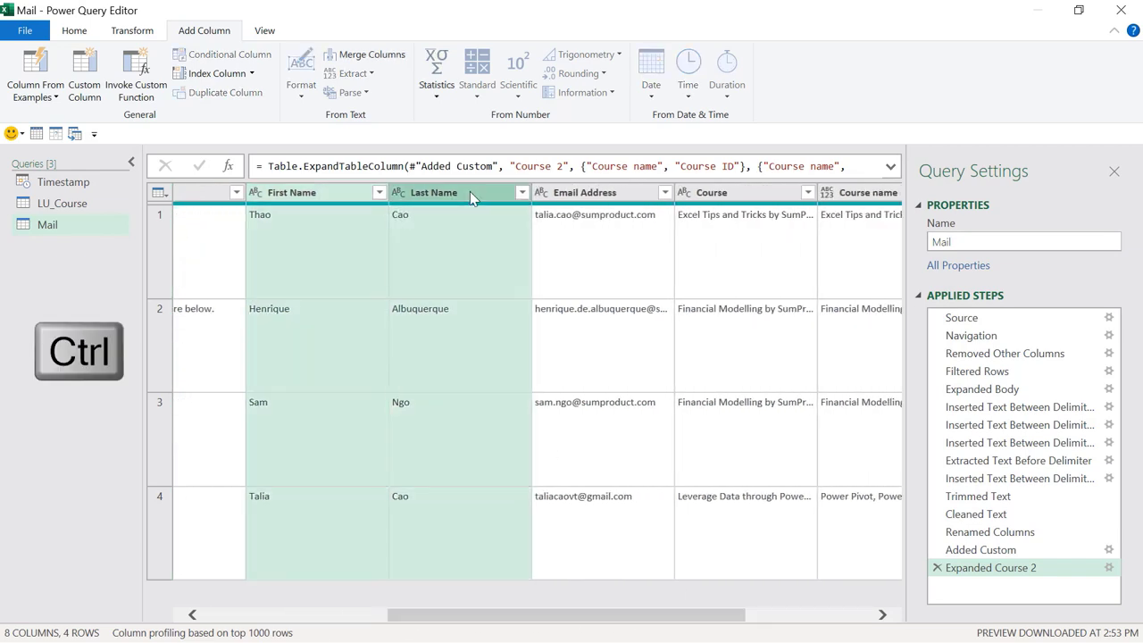
pyautogui.keyDown('ctrl'); pyautogui.click(634, 196); pyautogui.keyUp('ctrl')
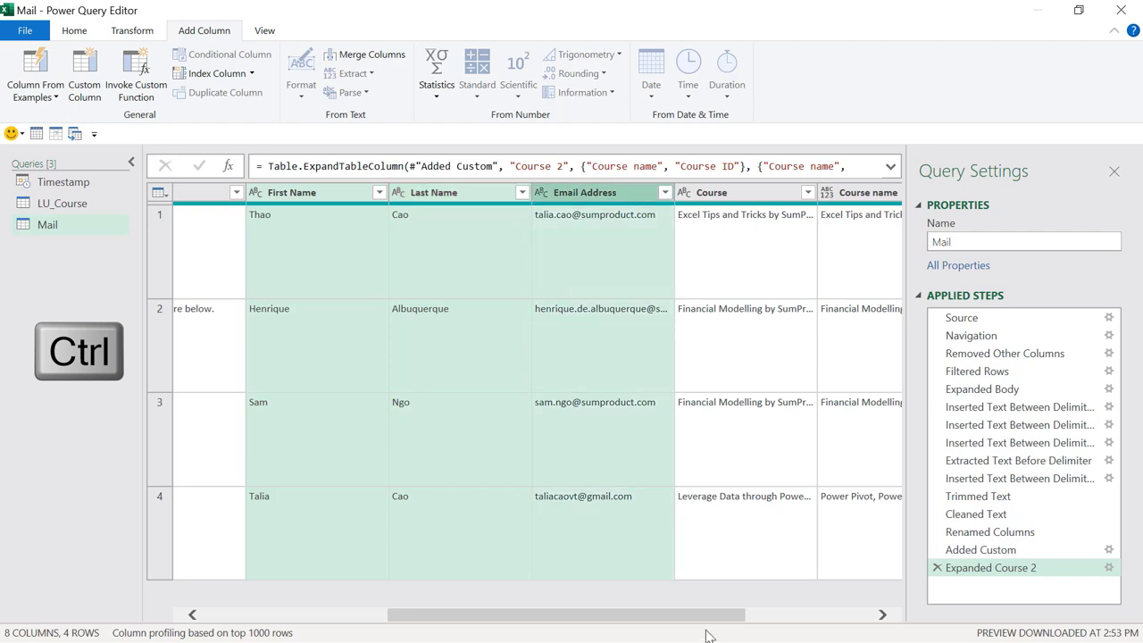
pyautogui.hscroll(5, 713, 615)
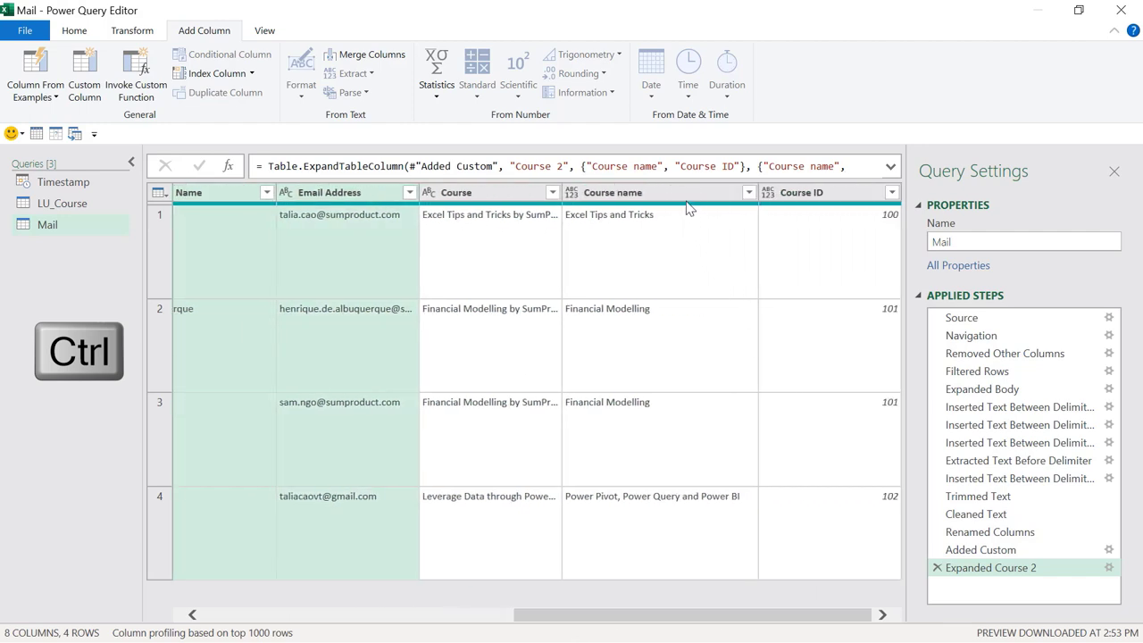
pyautogui.keyDown('ctrl'); pyautogui.click(688, 199); pyautogui.keyUp('ctrl')
pyautogui.keyDown('ctrl'); pyautogui.click(804, 196); pyautogui.keyUp('ctrl')
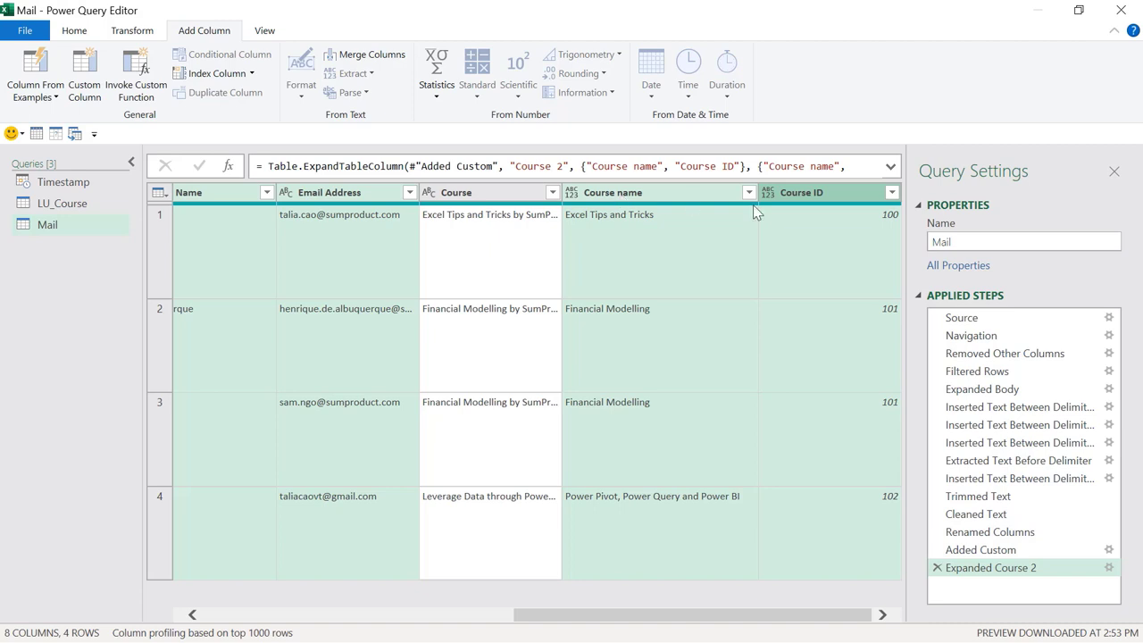
pyautogui.rightClick(722, 194)
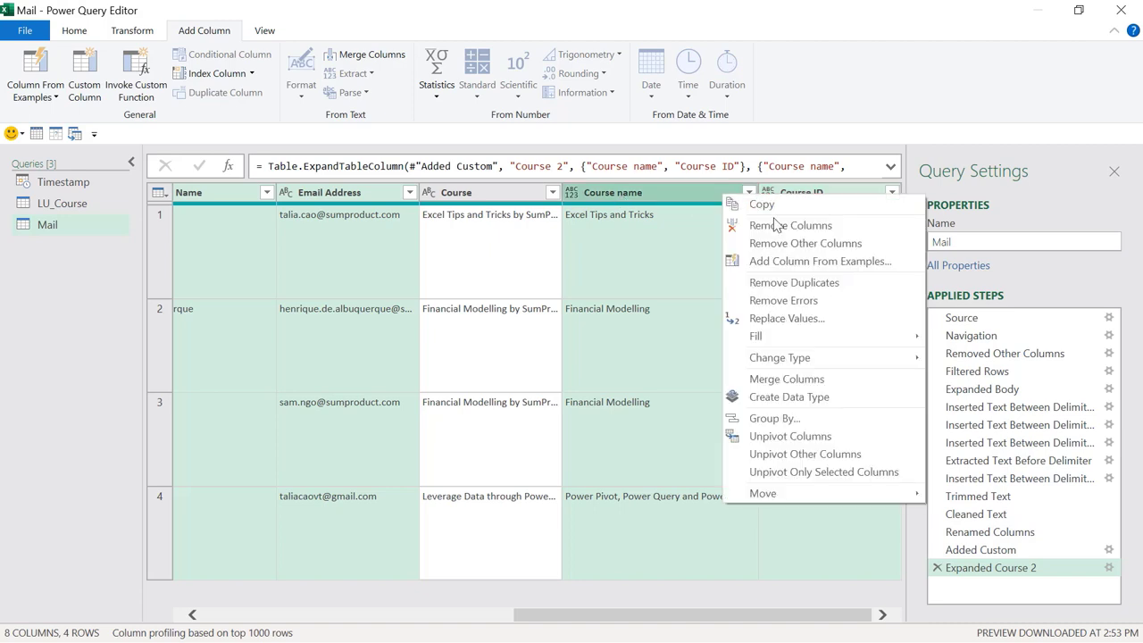
pyautogui.click(785, 250)
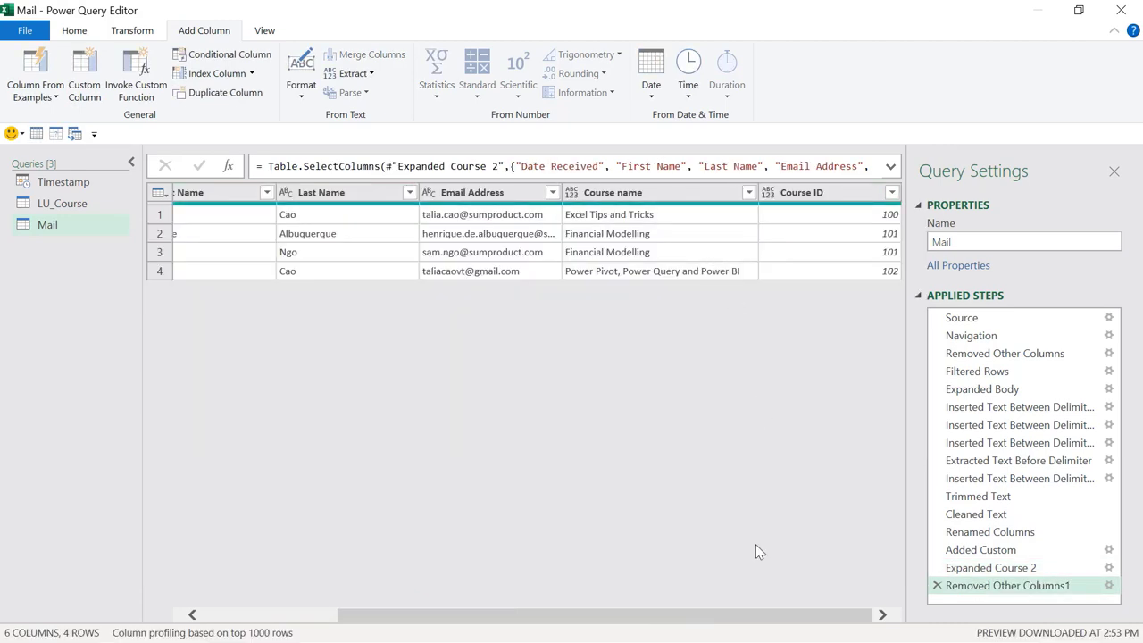
# Step: Move the Course ID column to the left of Course name
pyautogui.moveTo(741, 619); pyautogui.dragTo(753, 629)
pyautogui.moveTo(808, 194); pyautogui.dragTo(579, 191)
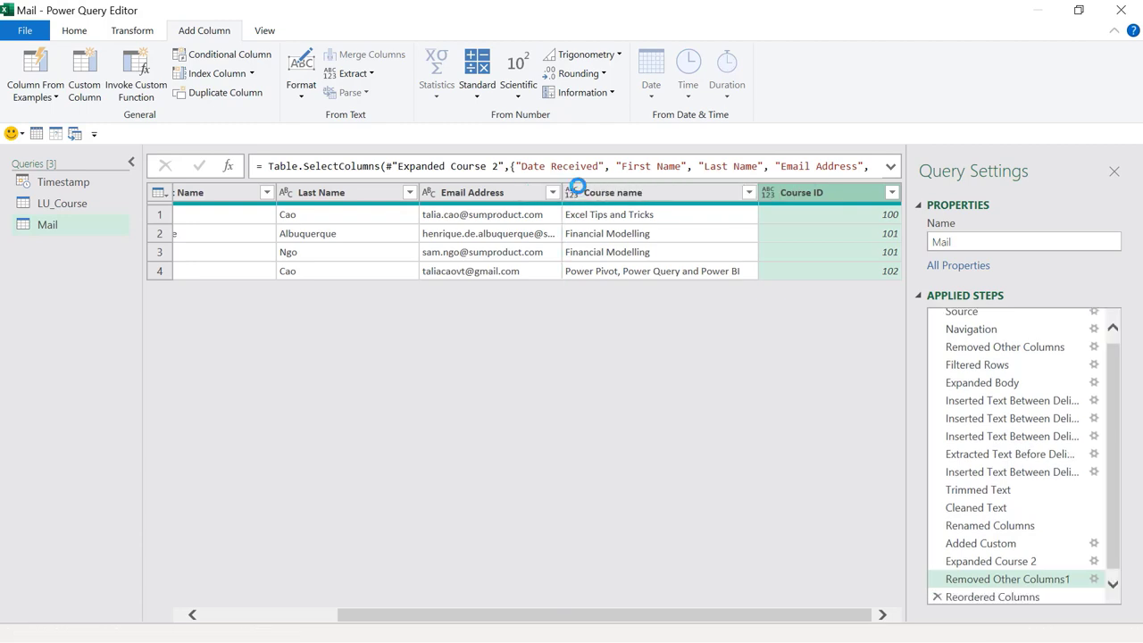
pyautogui.moveTo(706, 617); pyautogui.dragTo(461, 617)
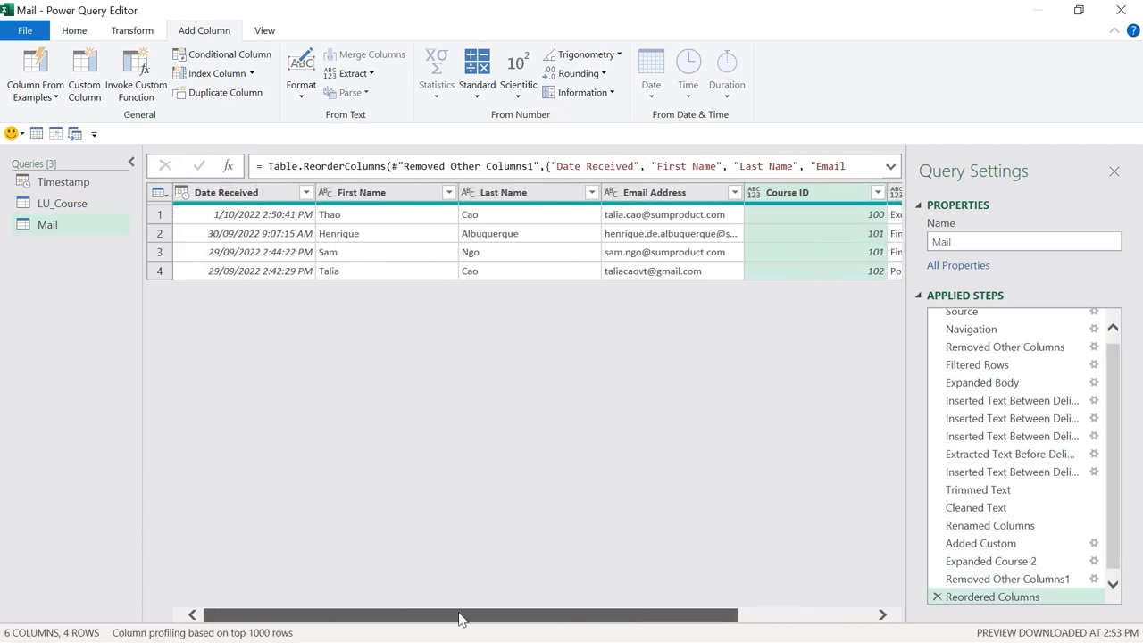
# Step: Auto-detect data types for all columns with Detect Data Type
pyautogui.click(418, 234)
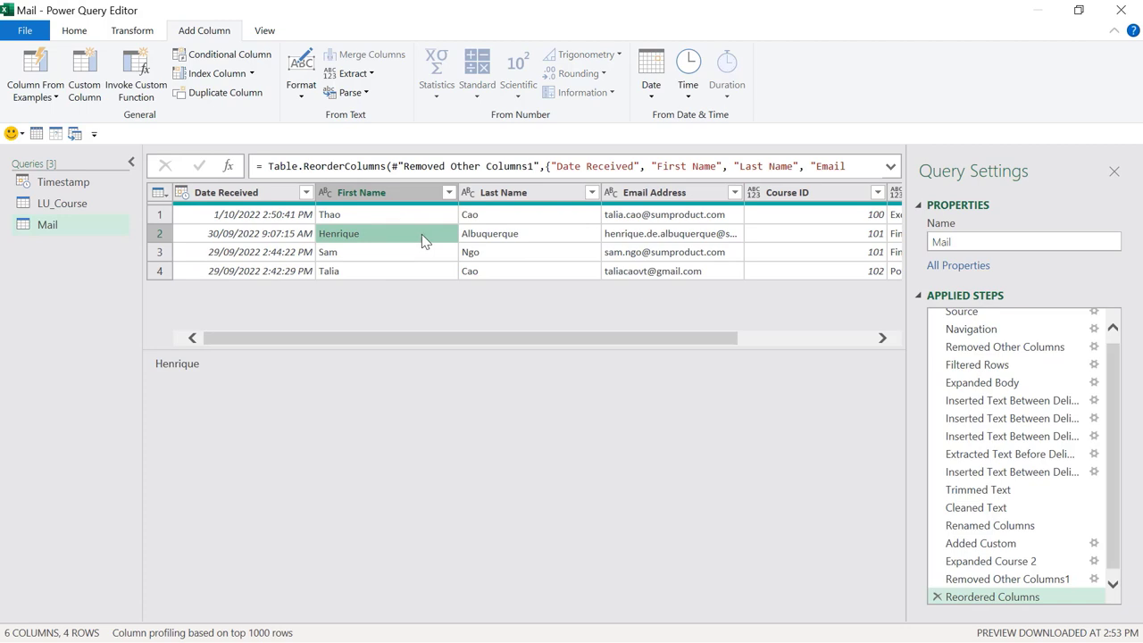
pyautogui.hotkey('ctrl', 'a')
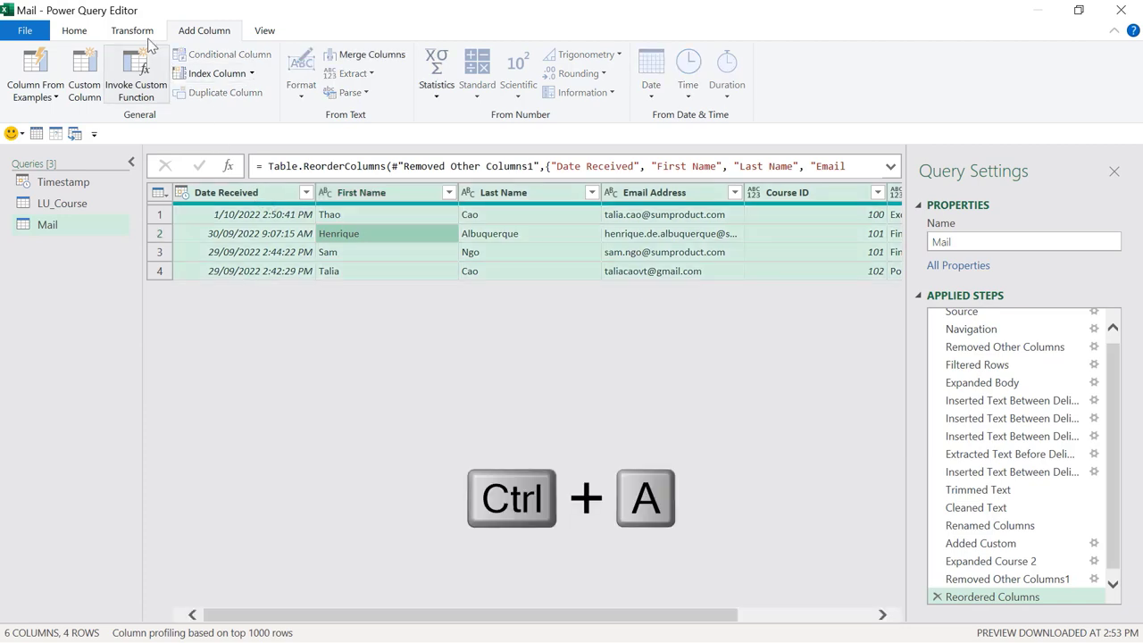
pyautogui.click(122, 32)
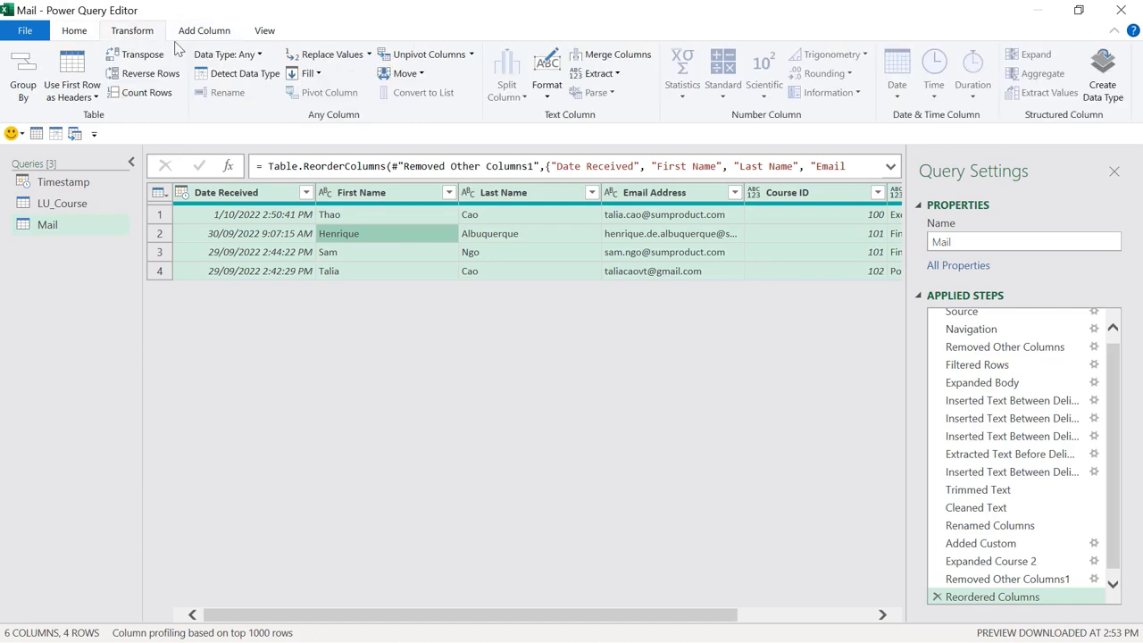
pyautogui.click(232, 78)
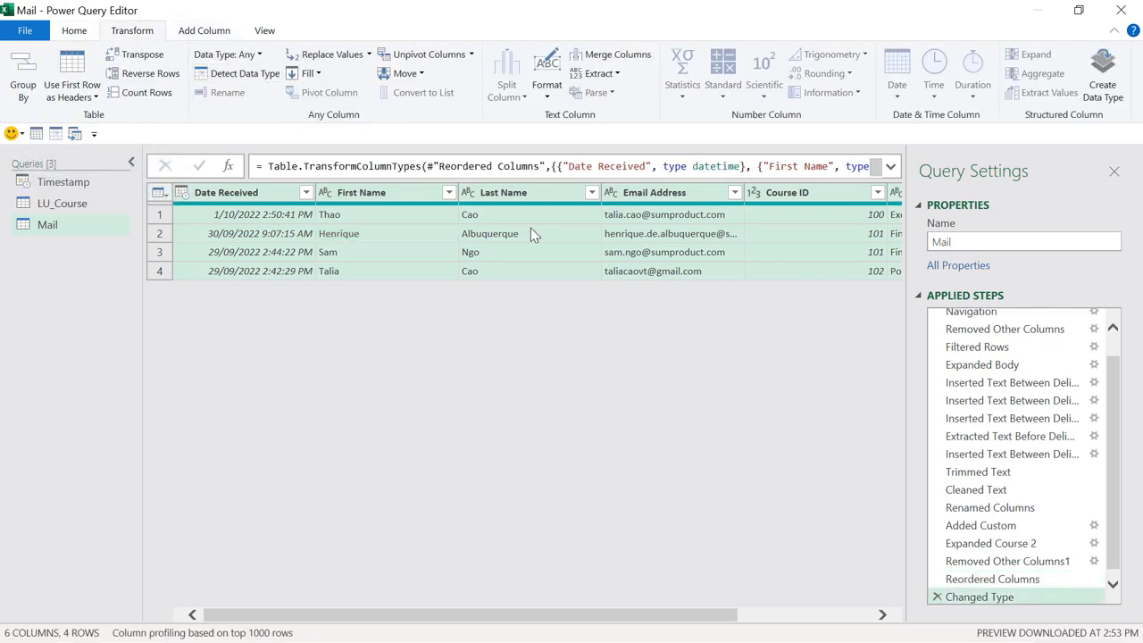
# Step: Change Date Received to the Date type, replacing the current type step
pyautogui.click(183, 196)
pyautogui.click(227, 302)
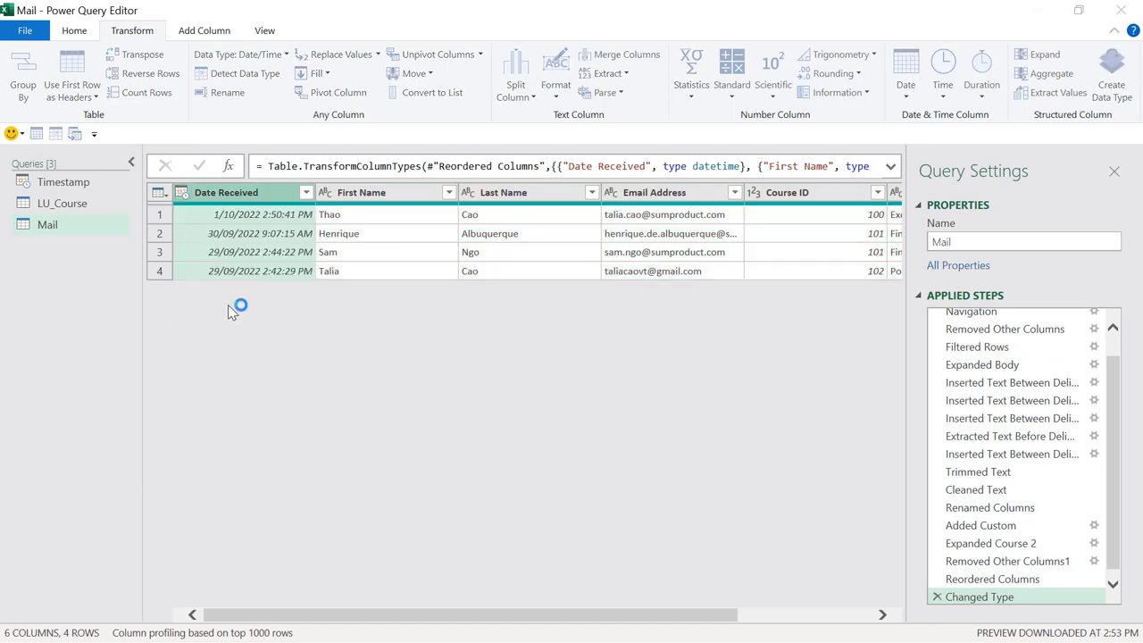
pyautogui.click(554, 375)
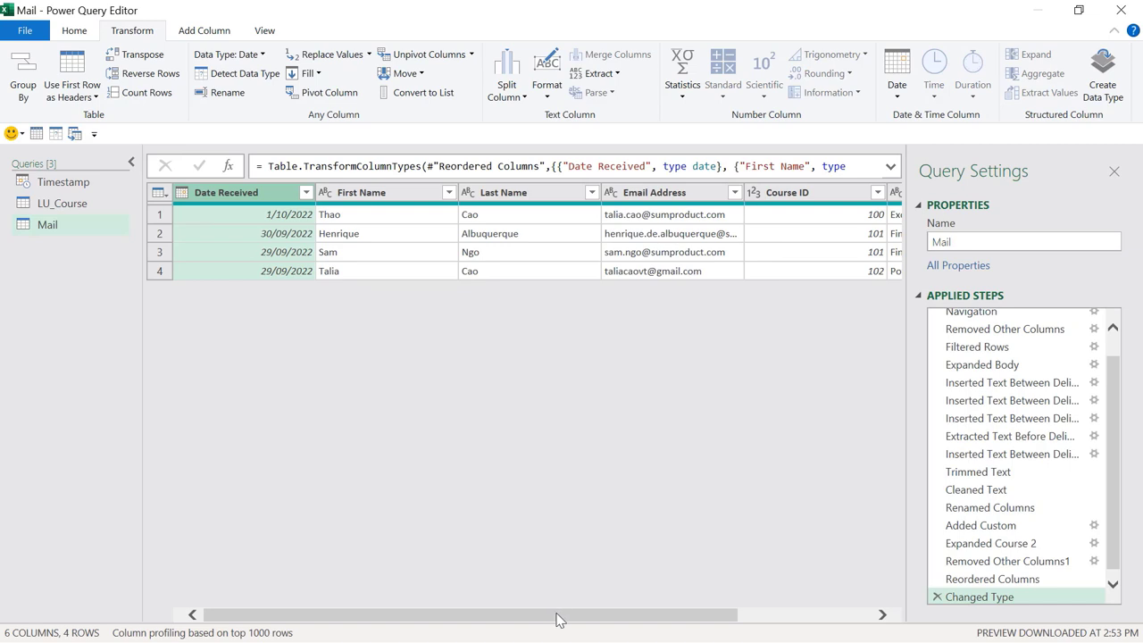
pyautogui.moveTo(555, 617); pyautogui.dragTo(454, 595)
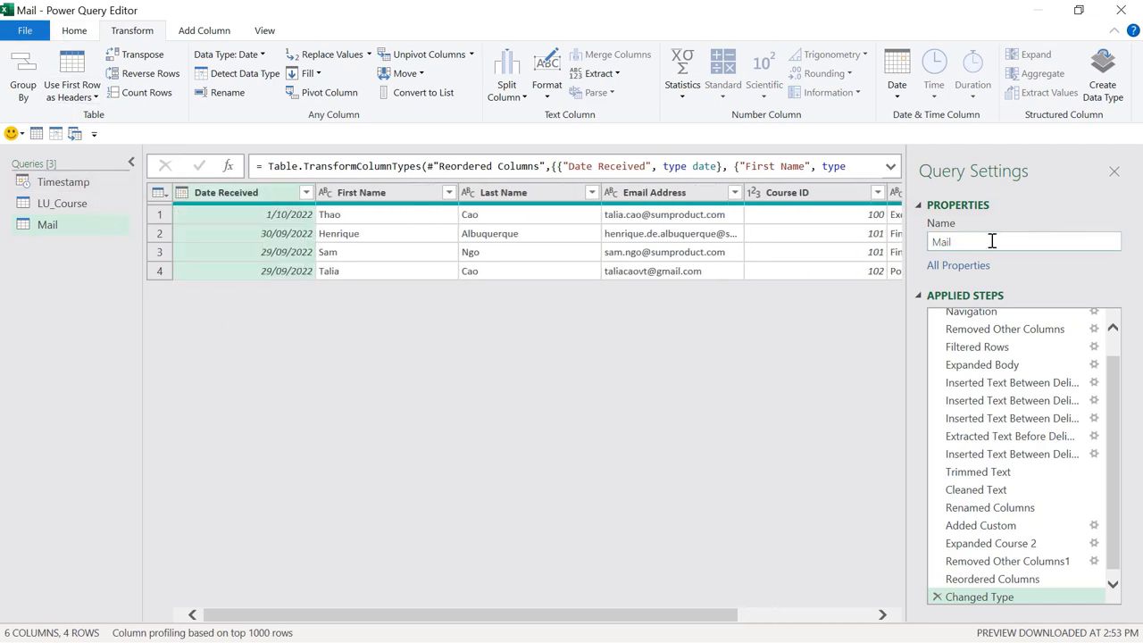
# Step: Rename the query to Registrations
pyautogui.moveTo(992, 242); pyautogui.dragTo(910, 247)
pyautogui.write('Reg')
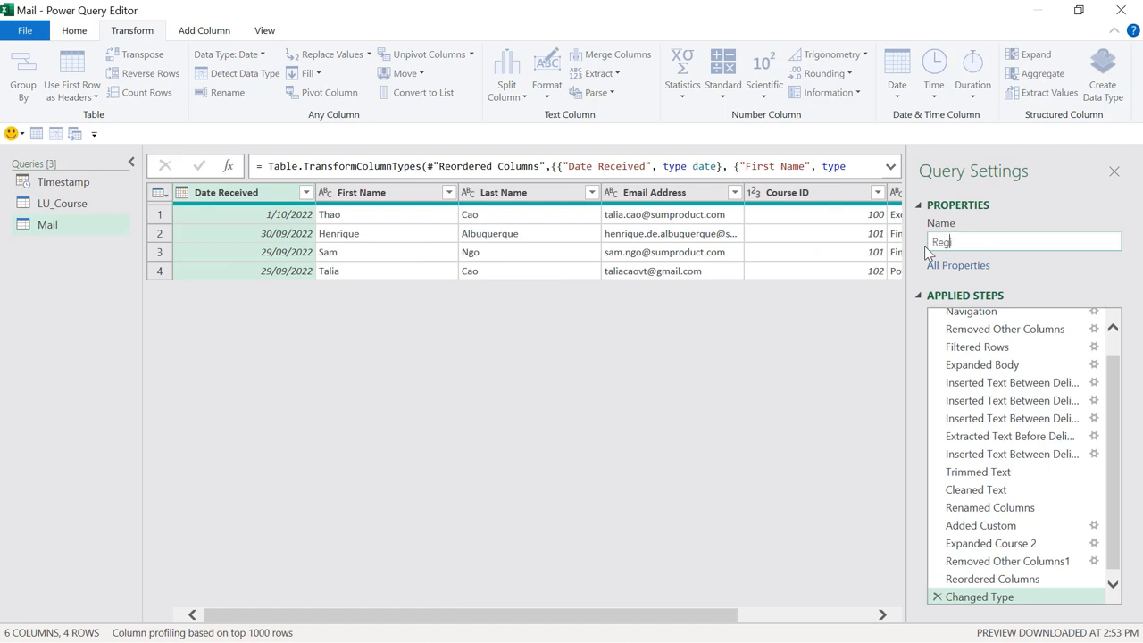
pyautogui.write('istrations')
pyautogui.press('Return')
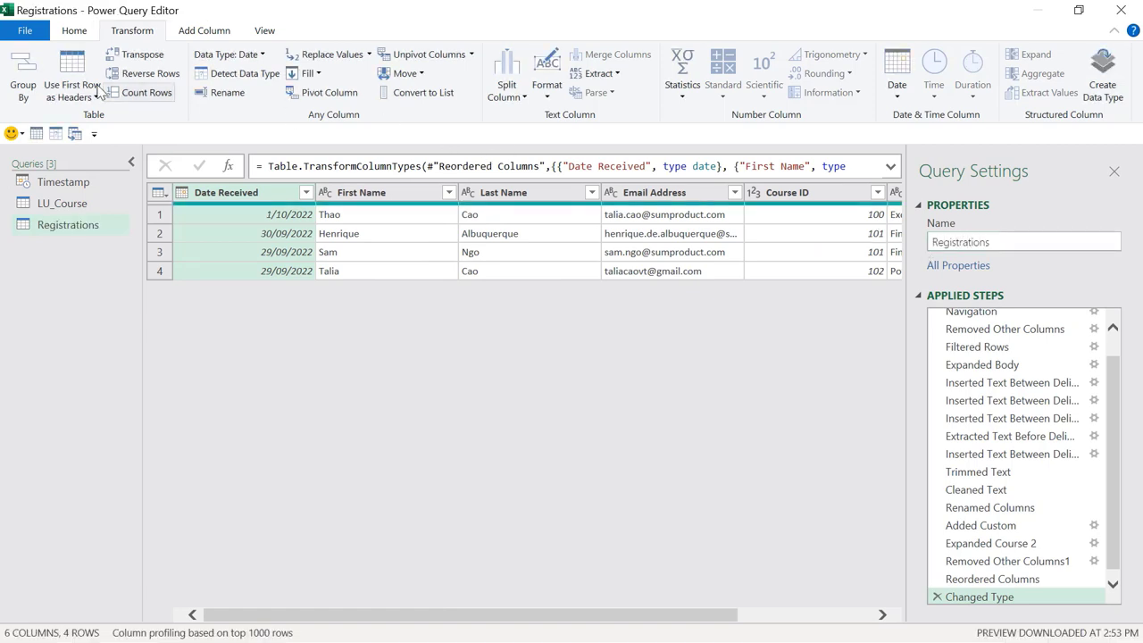
# Step: Close & Load the query as a table on a new worksheet
pyautogui.click(25, 30)
pyautogui.click(89, 106)
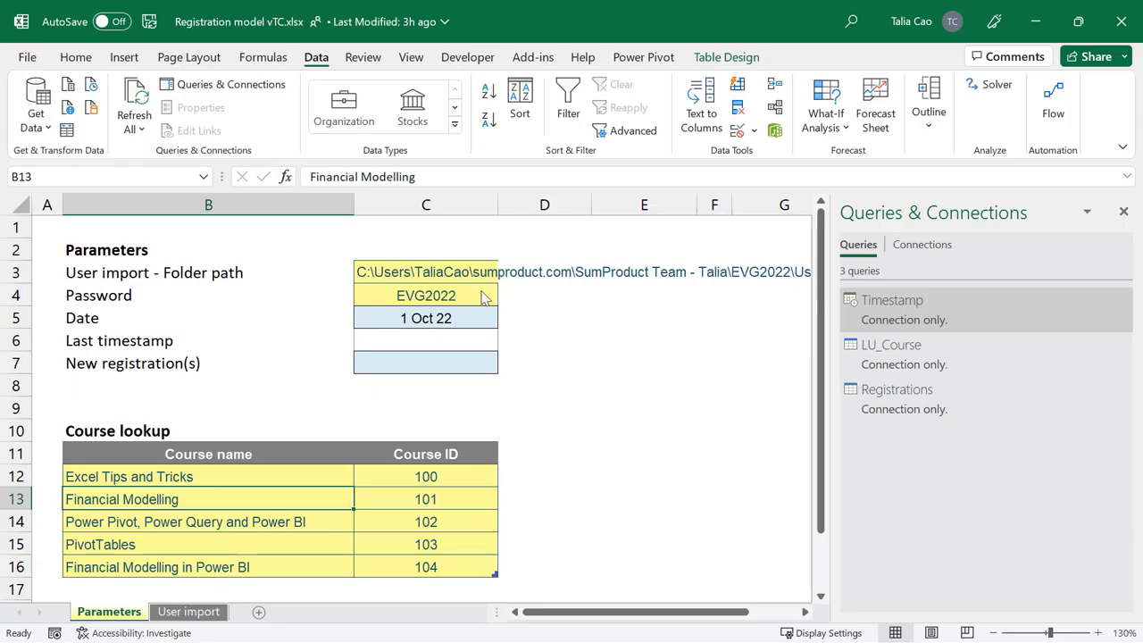
pyautogui.click(600, 151)
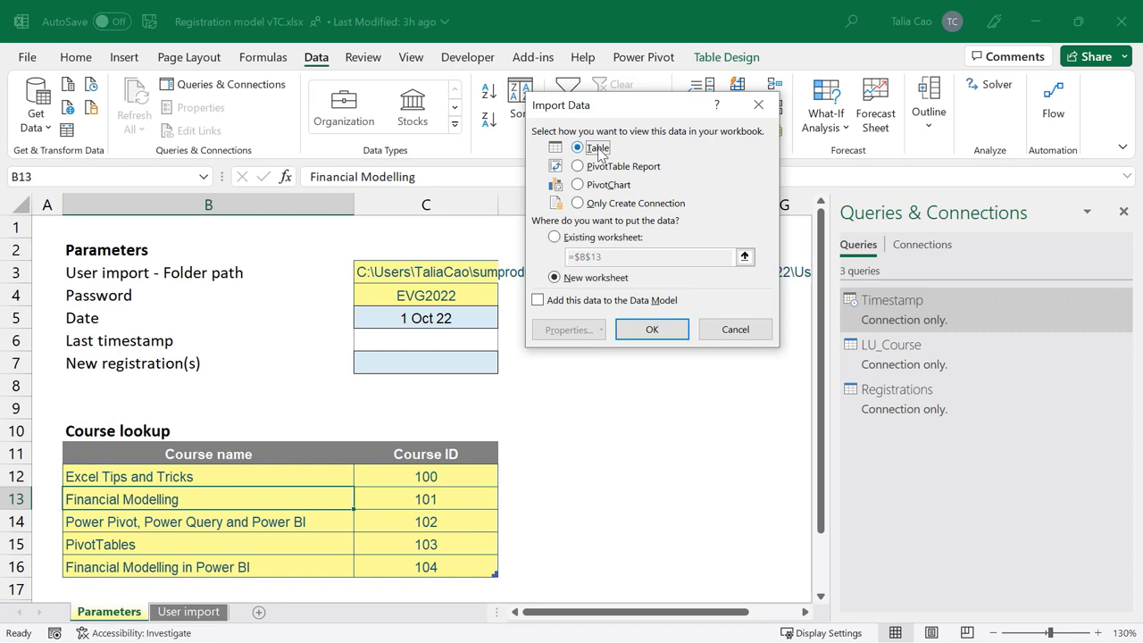
pyautogui.click(652, 329)
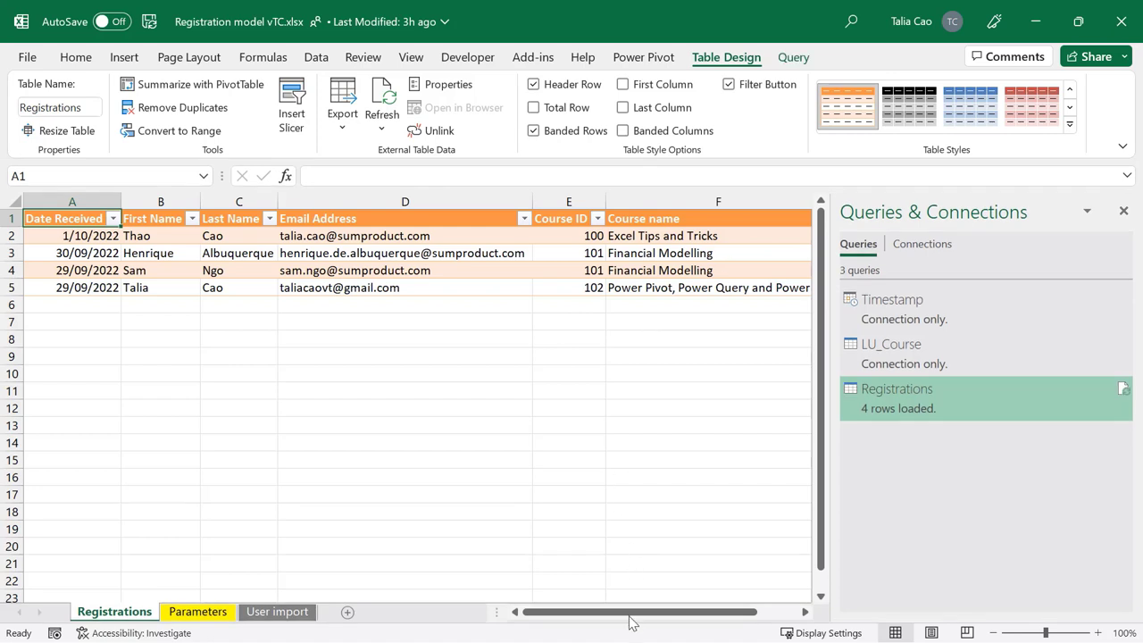
pyautogui.moveTo(629, 616); pyautogui.dragTo(602, 625)
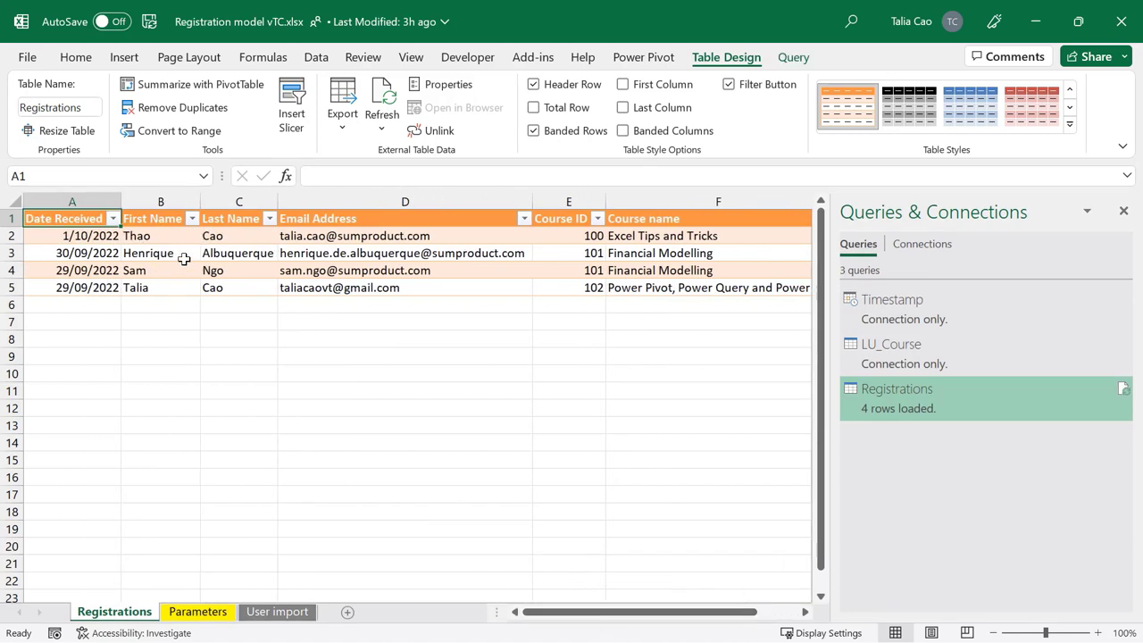
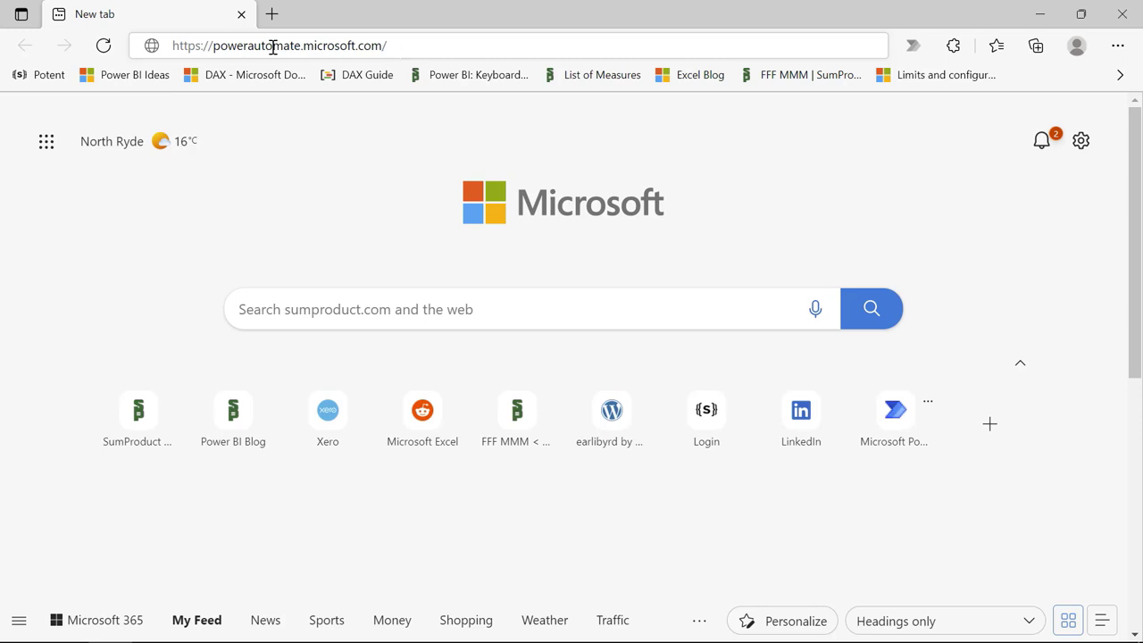
# Step: Go to powerautomate.microsoft.com in Edge and sign in to reach the Power Automate home page
pyautogui.click(426, 50)
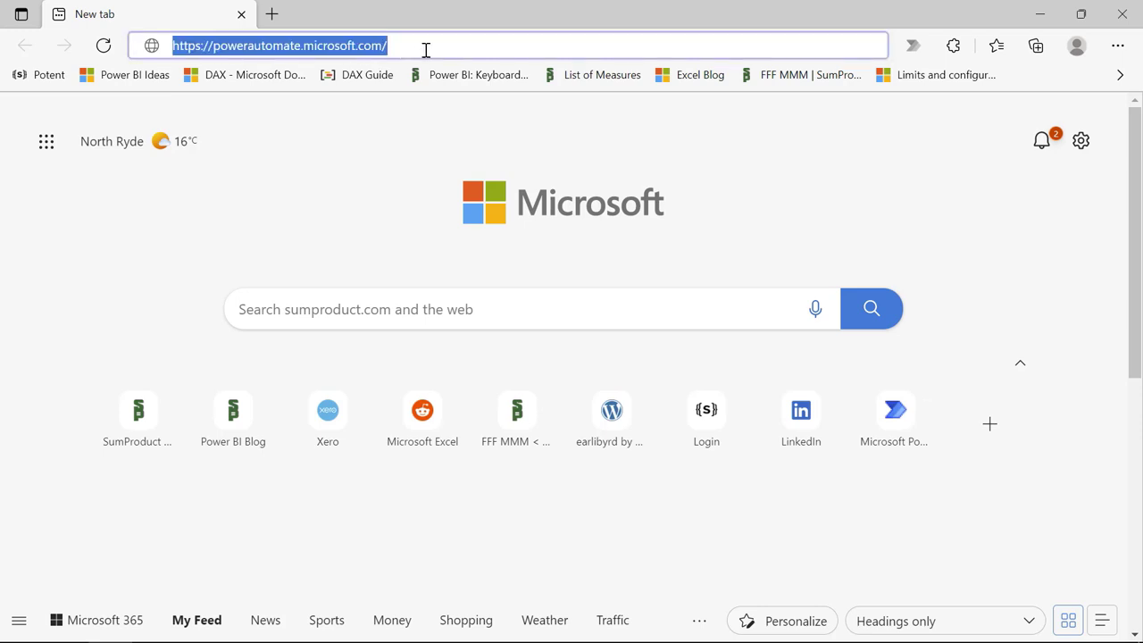
pyautogui.press('Return')
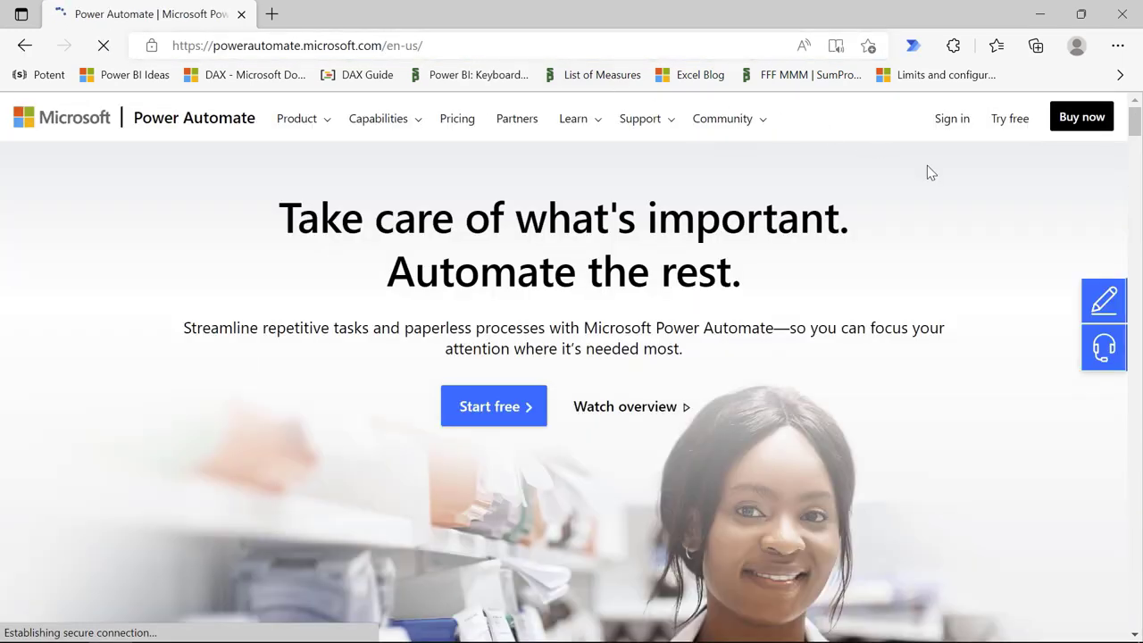
pyautogui.click(948, 131)
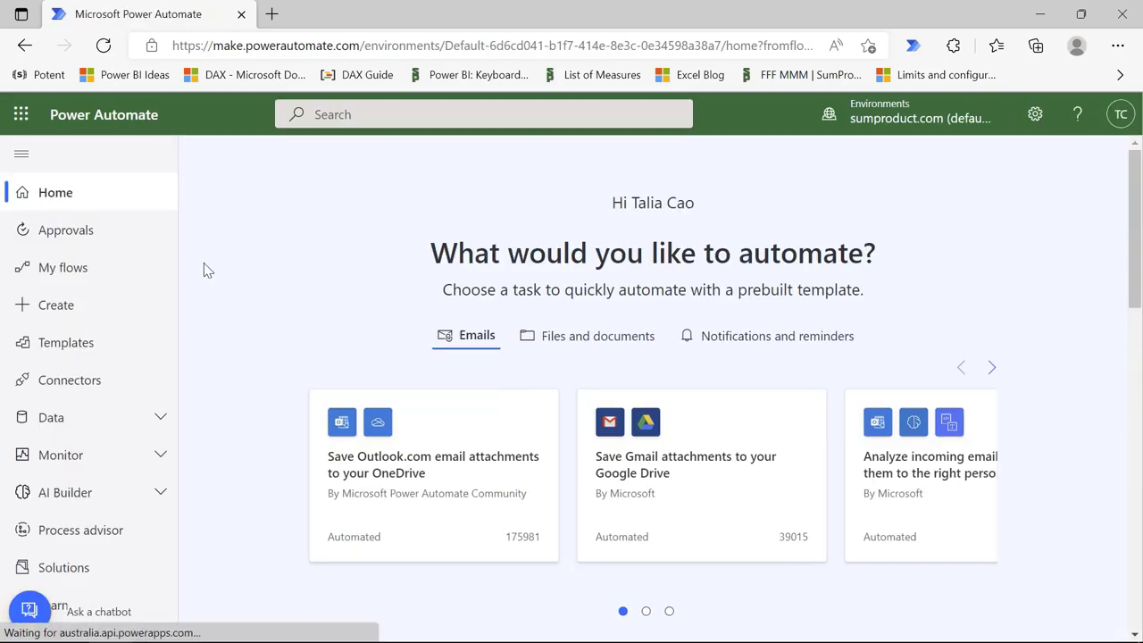
# Step: Create a blank instant cloud flow using the 'When an HTTP request is received' trigger
pyautogui.click(78, 308)
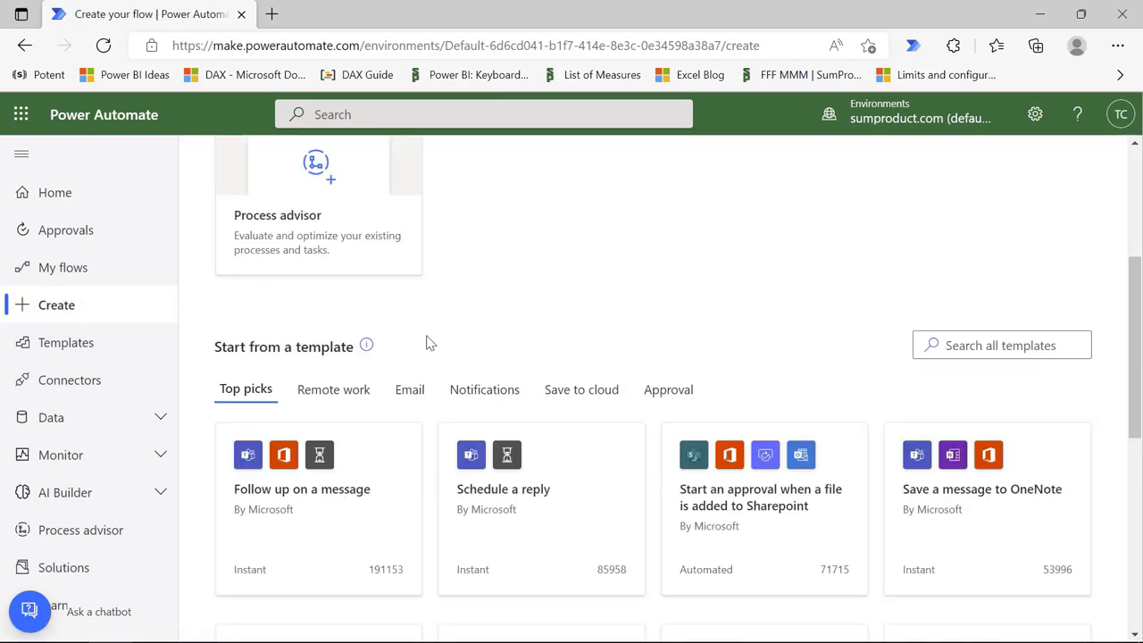
pyautogui.scroll(4, 429, 301)
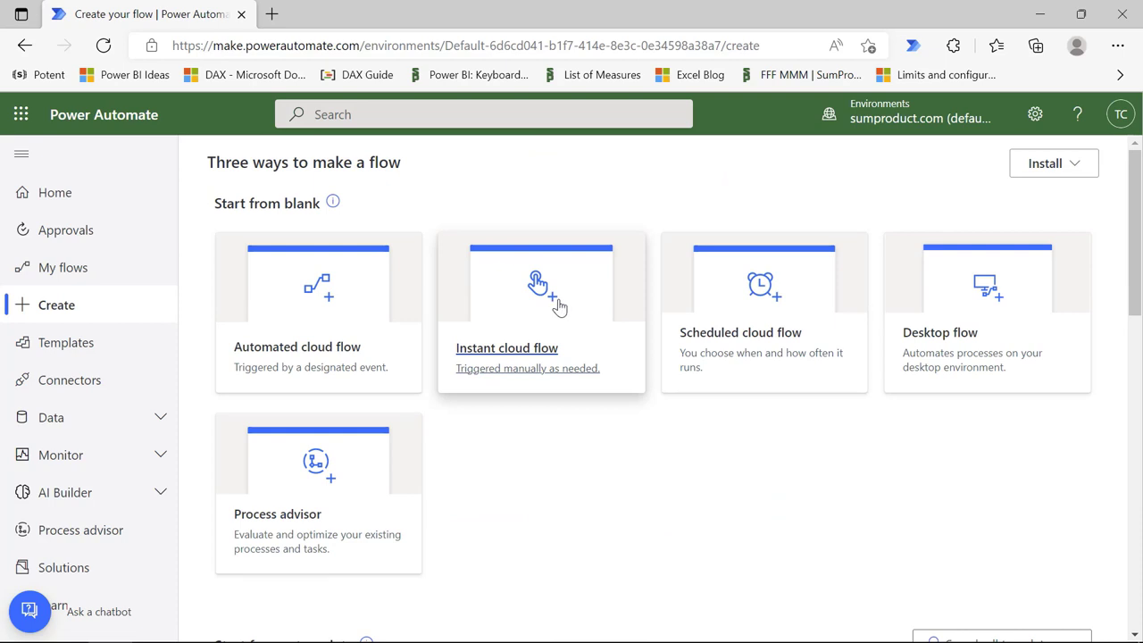
pyautogui.click(558, 308)
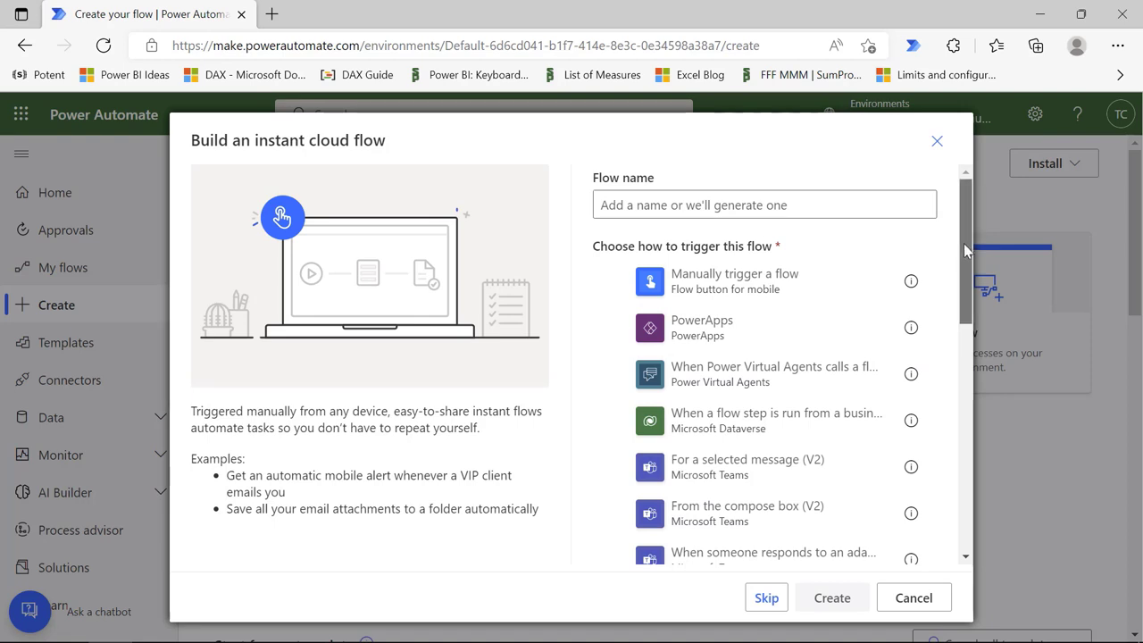
pyautogui.moveTo(966, 259); pyautogui.dragTo(939, 510)
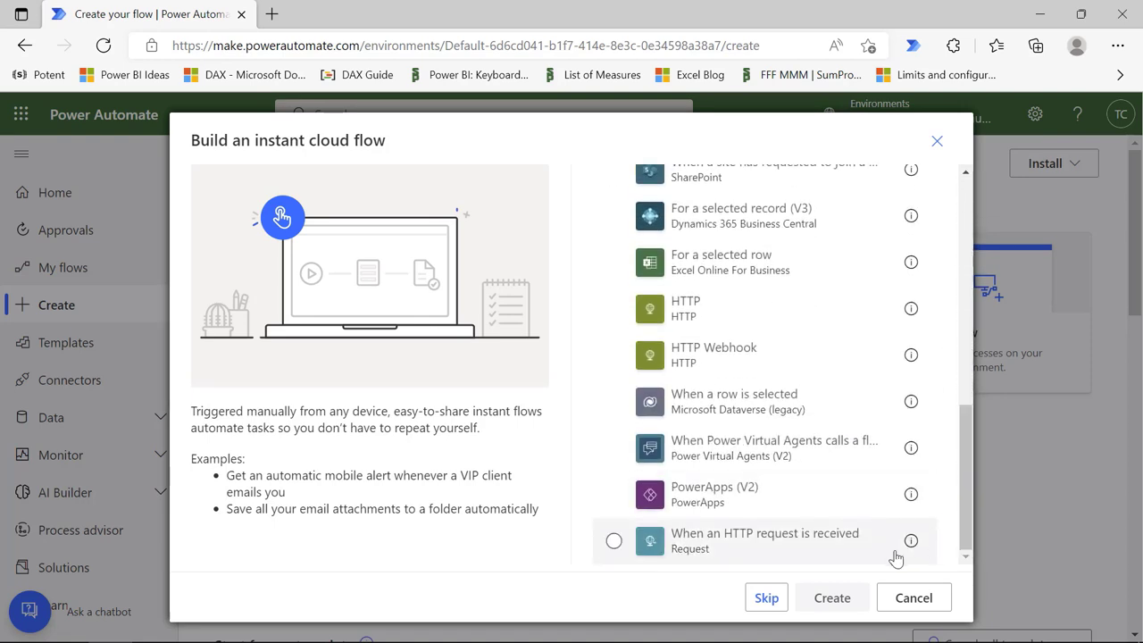
pyautogui.click(730, 548)
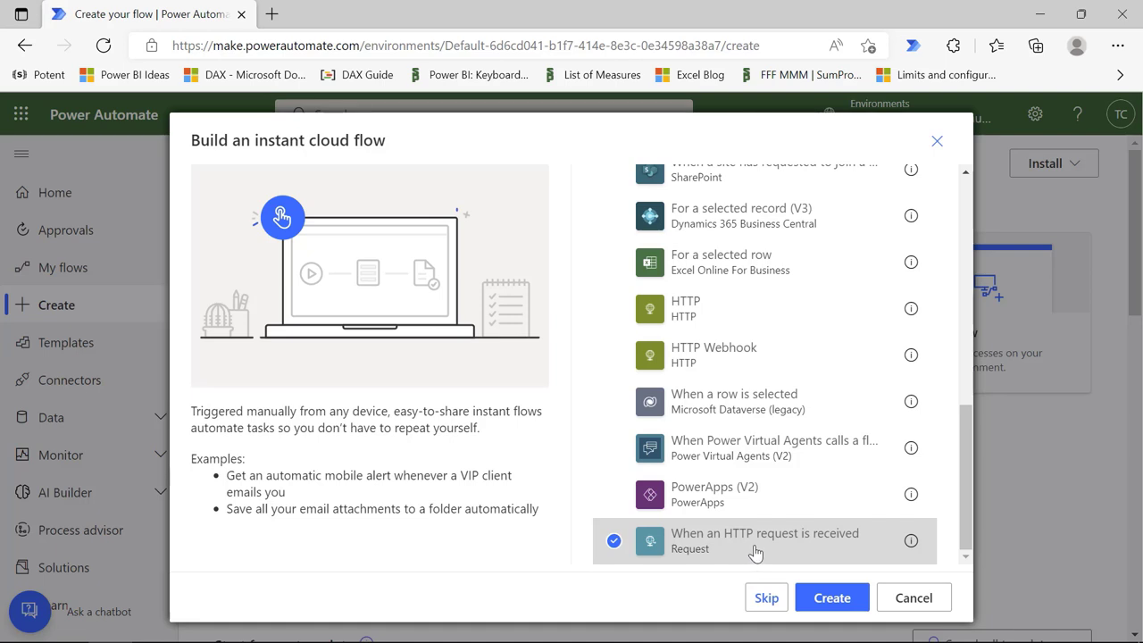
pyautogui.click(852, 604)
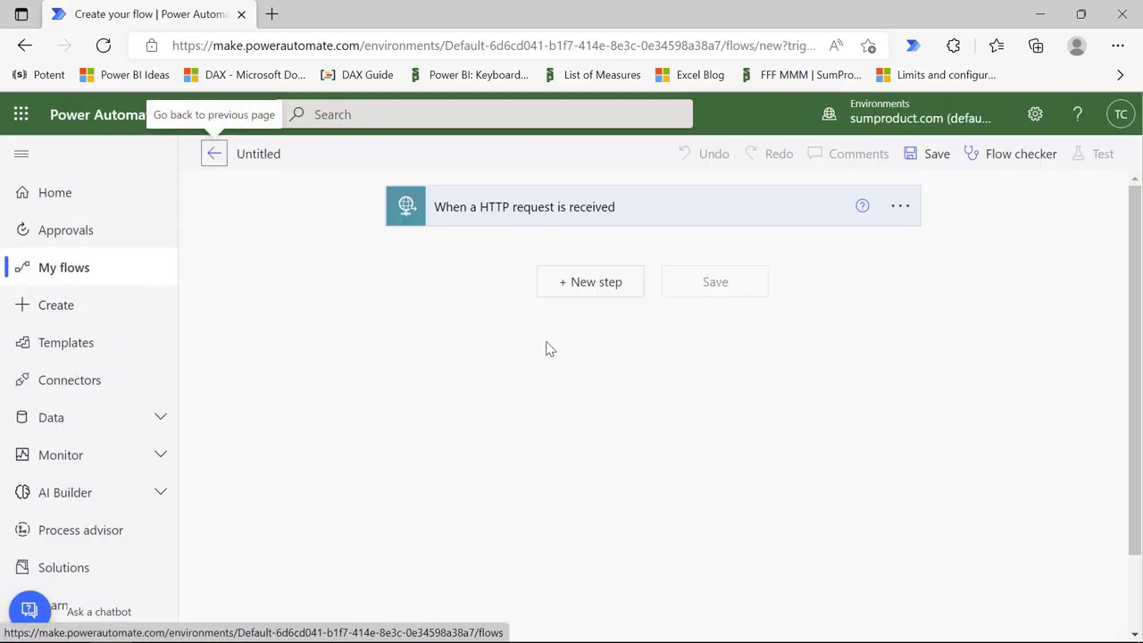
# Step: Set the HTTP trigger's request method to GET in its advanced options
pyautogui.click(614, 223)
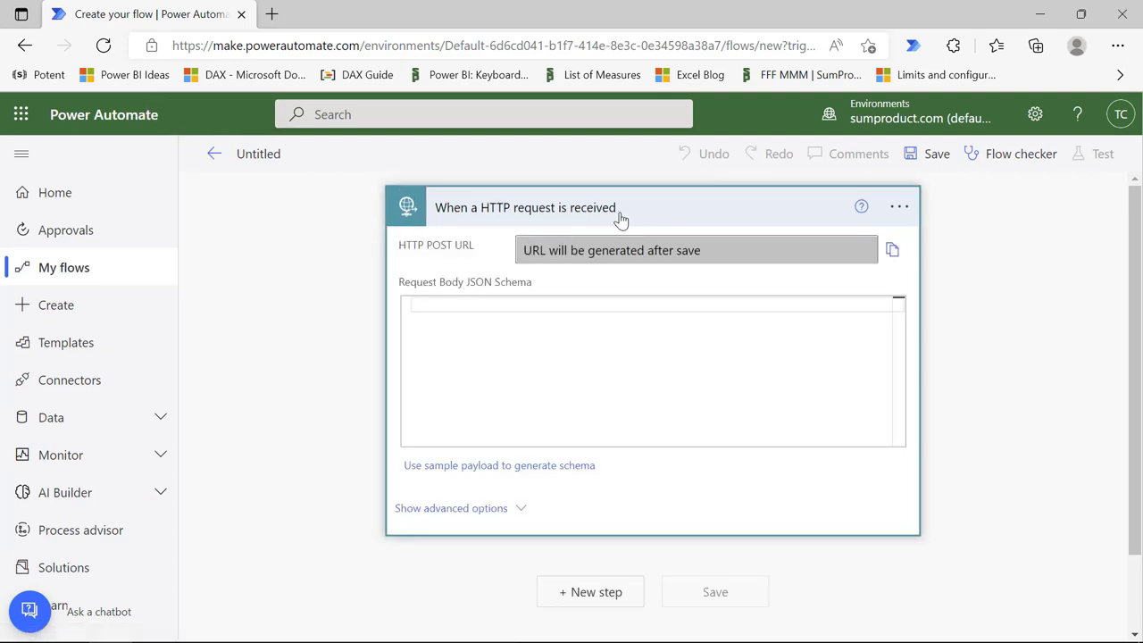
pyautogui.click(521, 509)
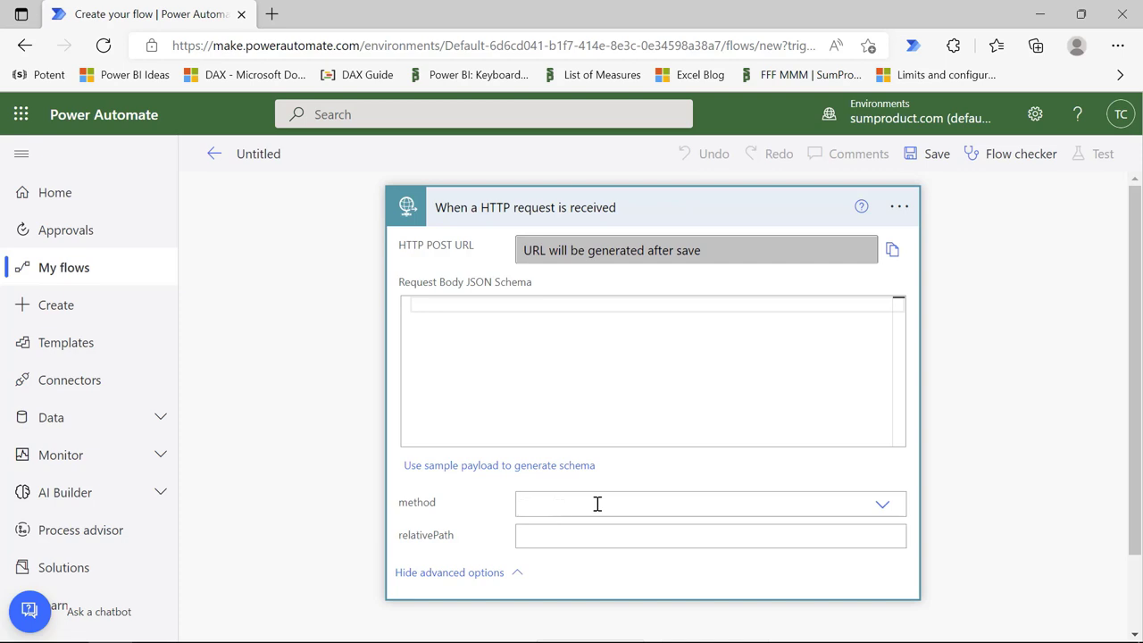
pyautogui.click(883, 505)
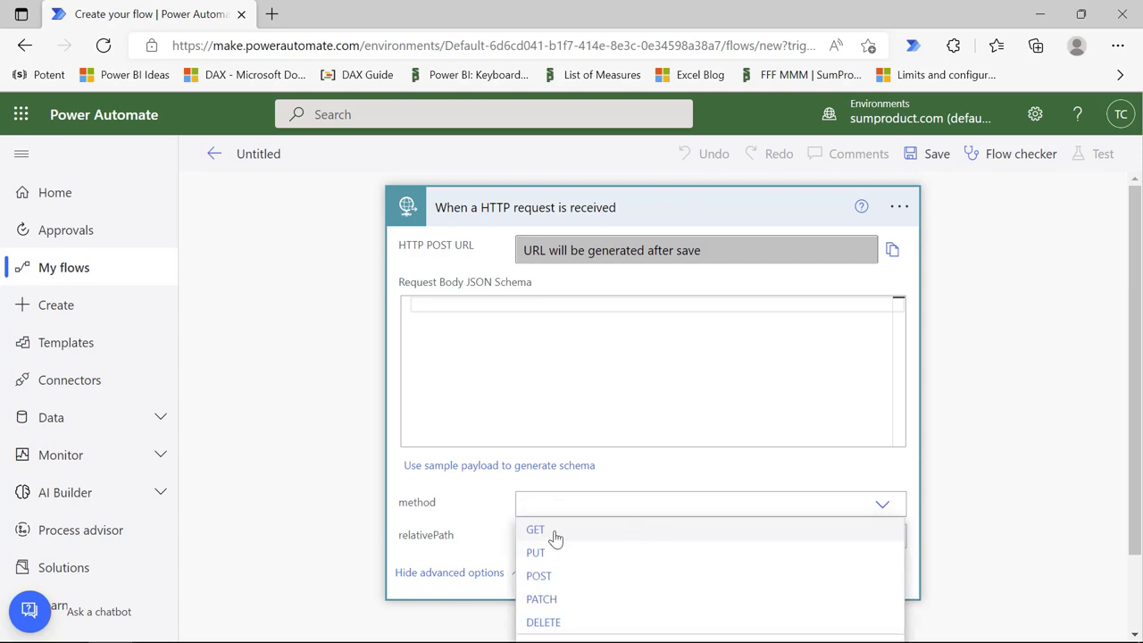
pyautogui.click(554, 534)
pyautogui.scroll(-1, 558, 532)
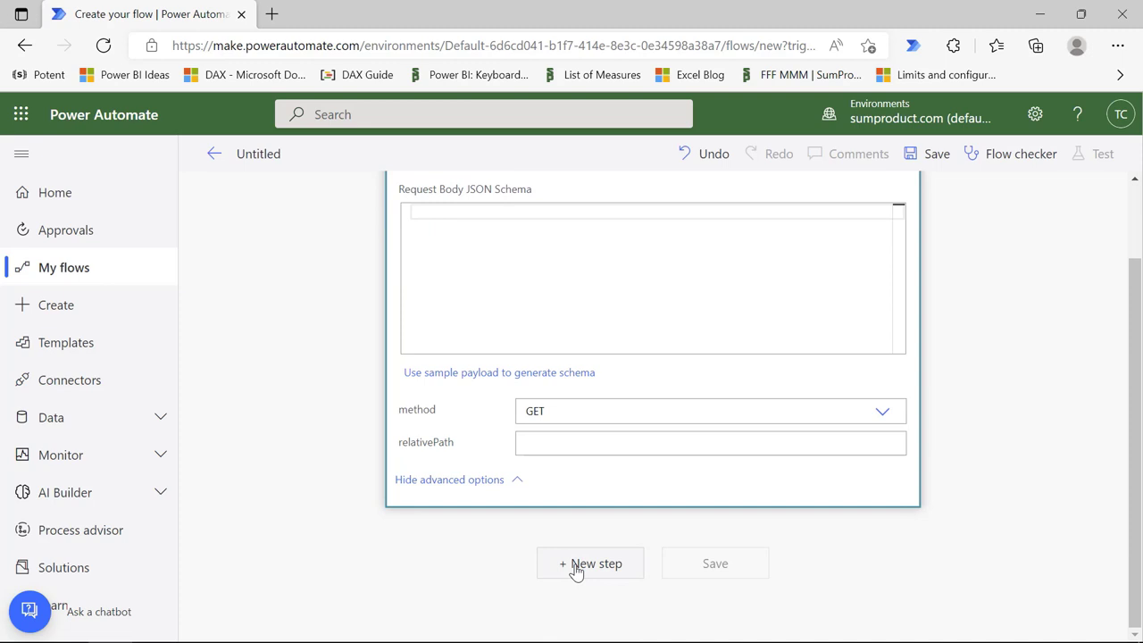
pyautogui.click(576, 567)
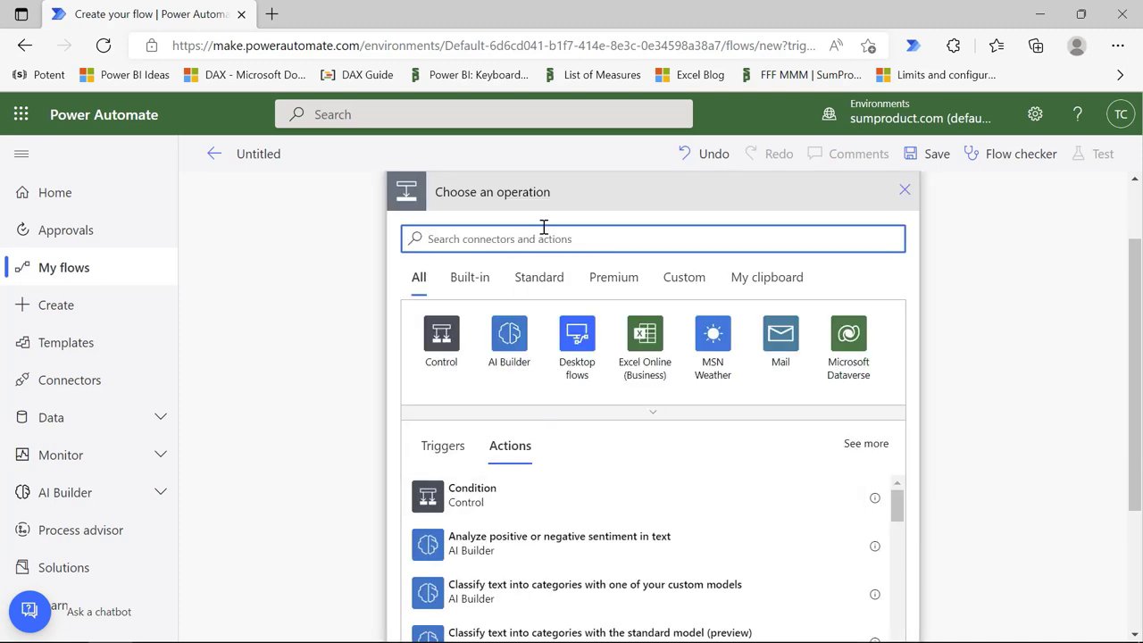
# Step: Add the Excel Online (Business) 'List rows present in a table' action after the trigger
pyautogui.write('list')
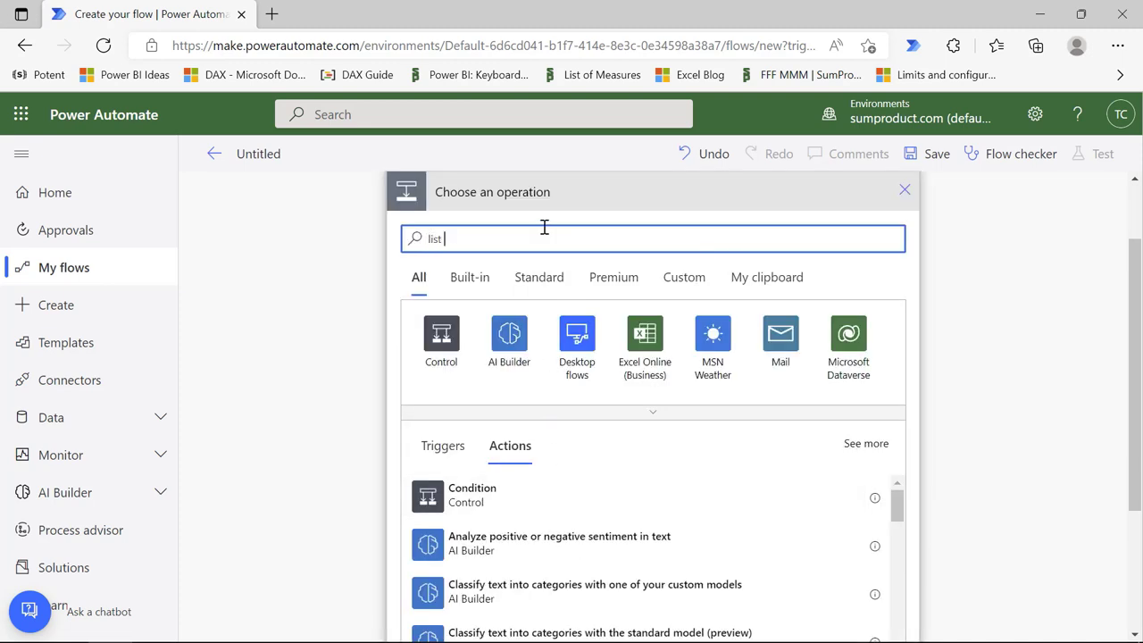
pyautogui.write(' rows ')
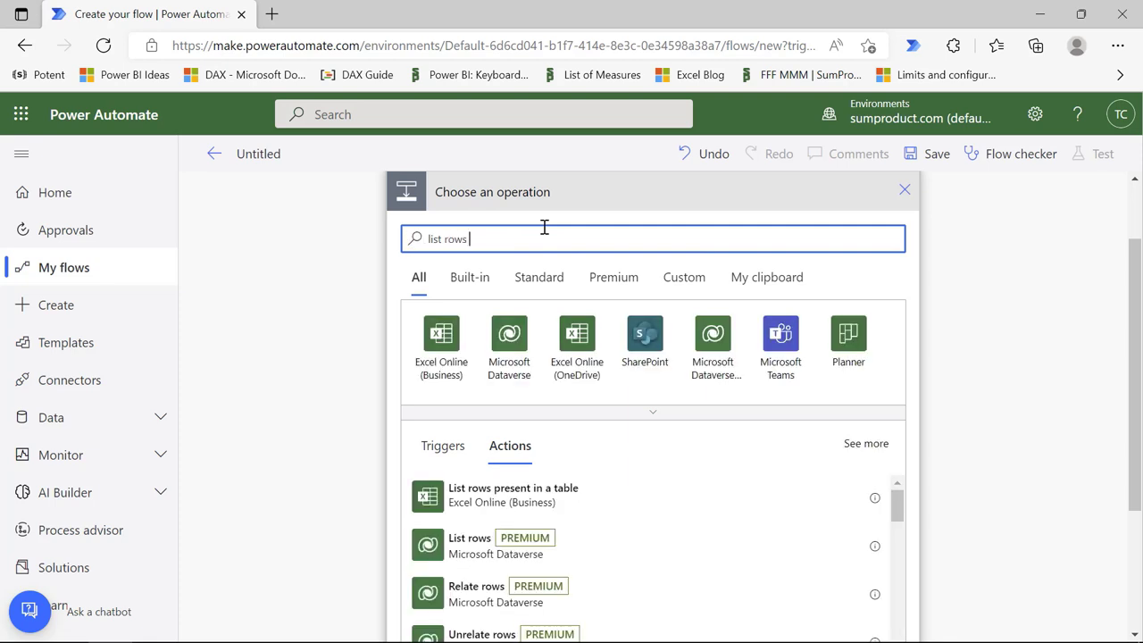
pyautogui.write('present')
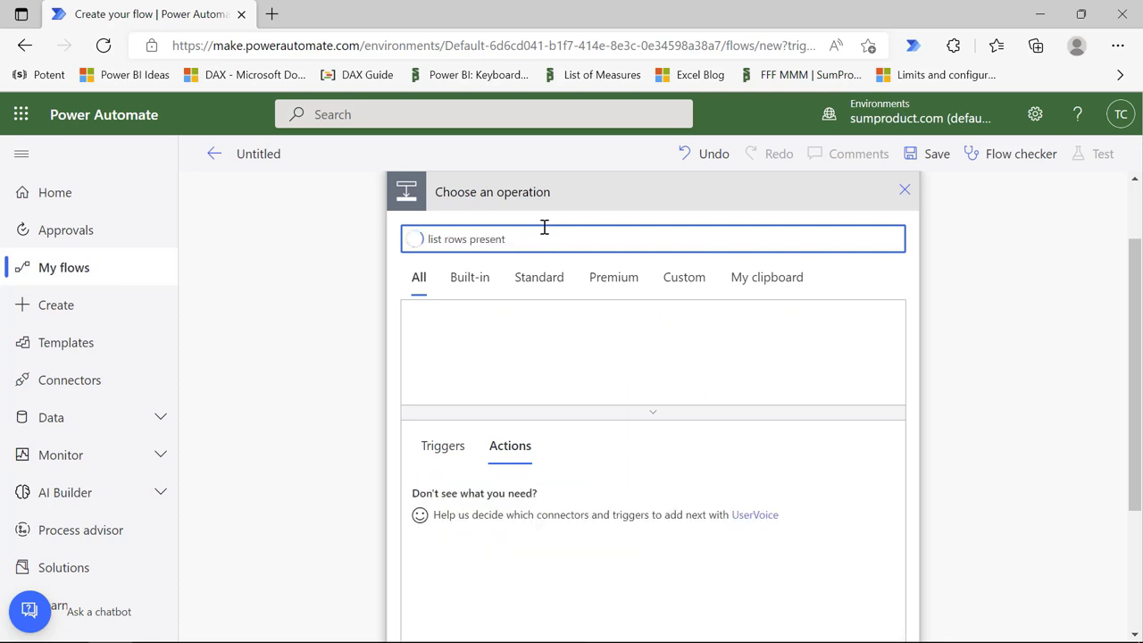
pyautogui.write(' in a table')
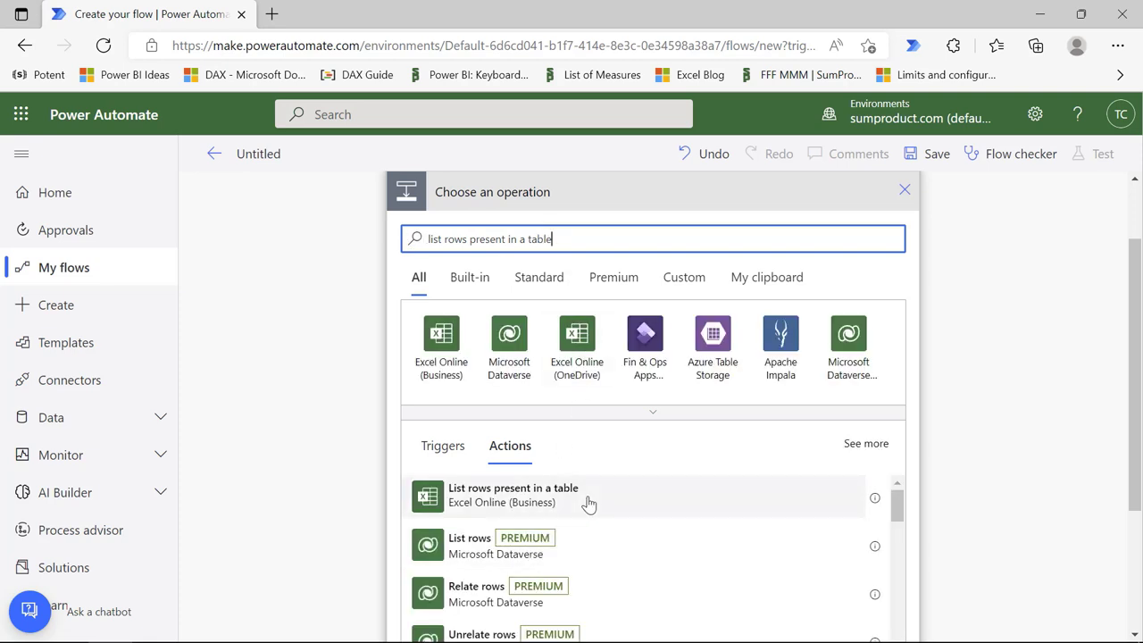
pyautogui.click(588, 501)
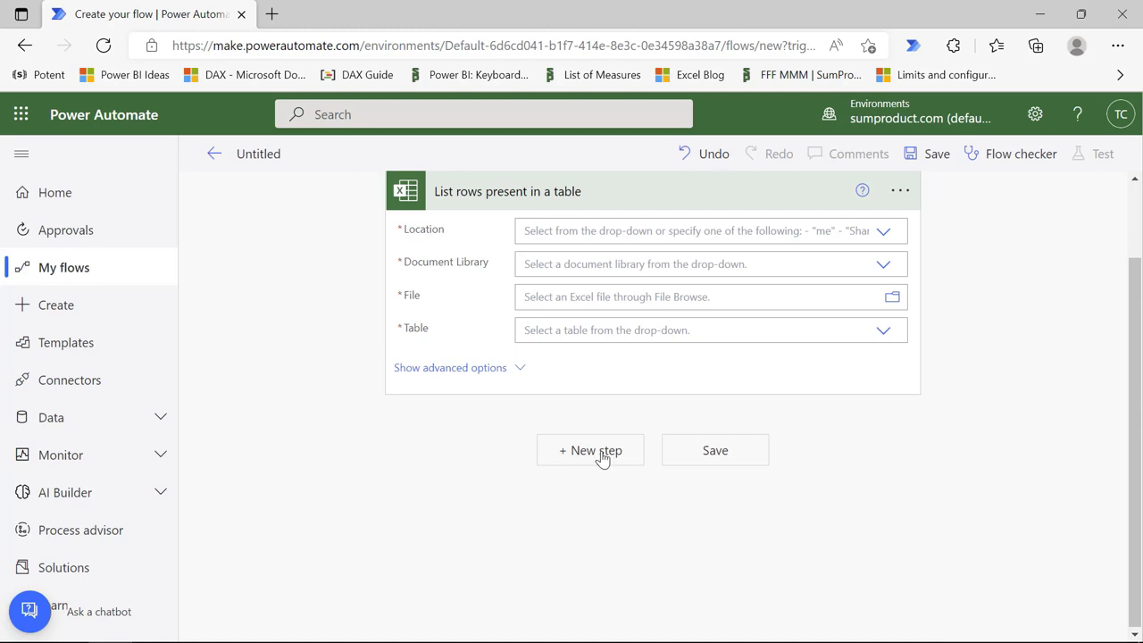
# Step: Set the list-rows Location to SharePoint Site - SumProduct Team and Library to Documents
pyautogui.click(884, 234)
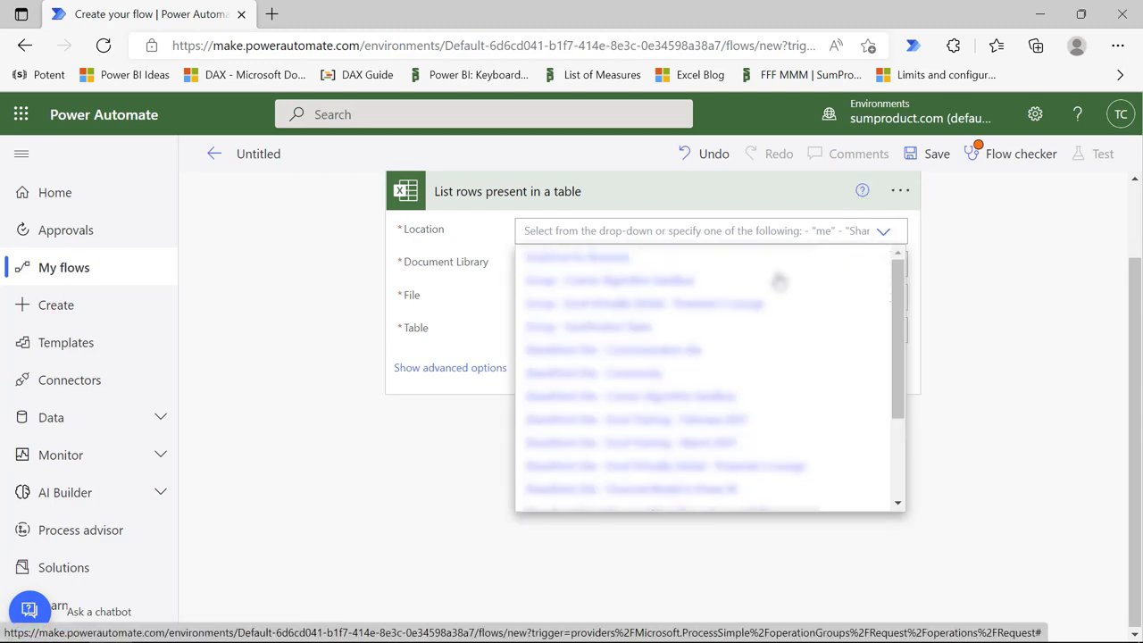
pyautogui.moveTo(898, 350); pyautogui.dragTo(896, 487)
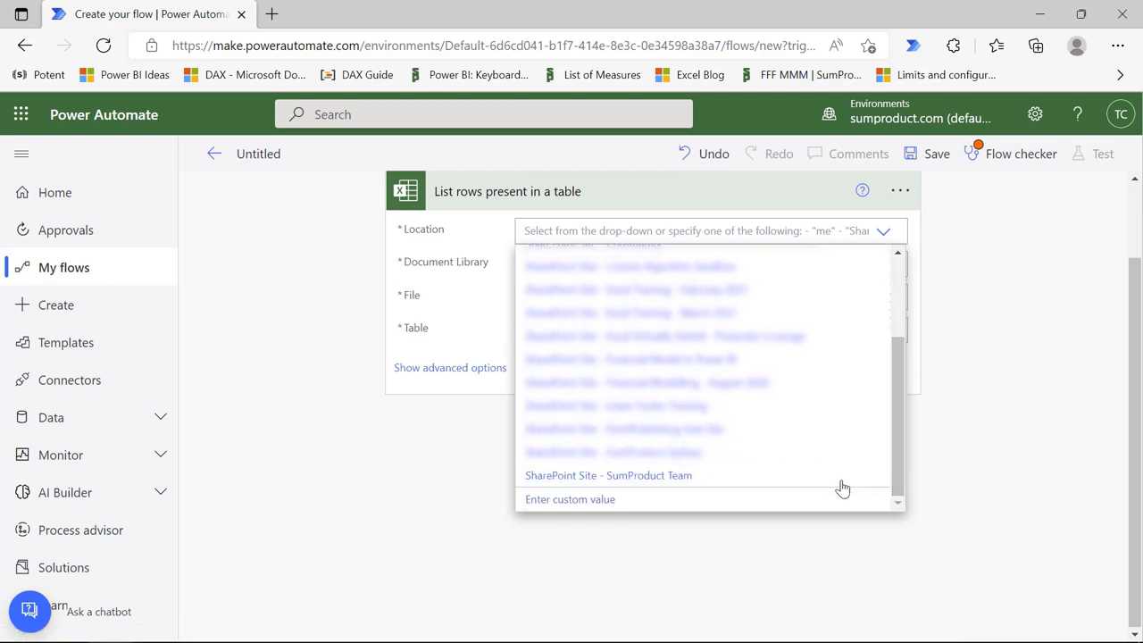
pyautogui.click(661, 476)
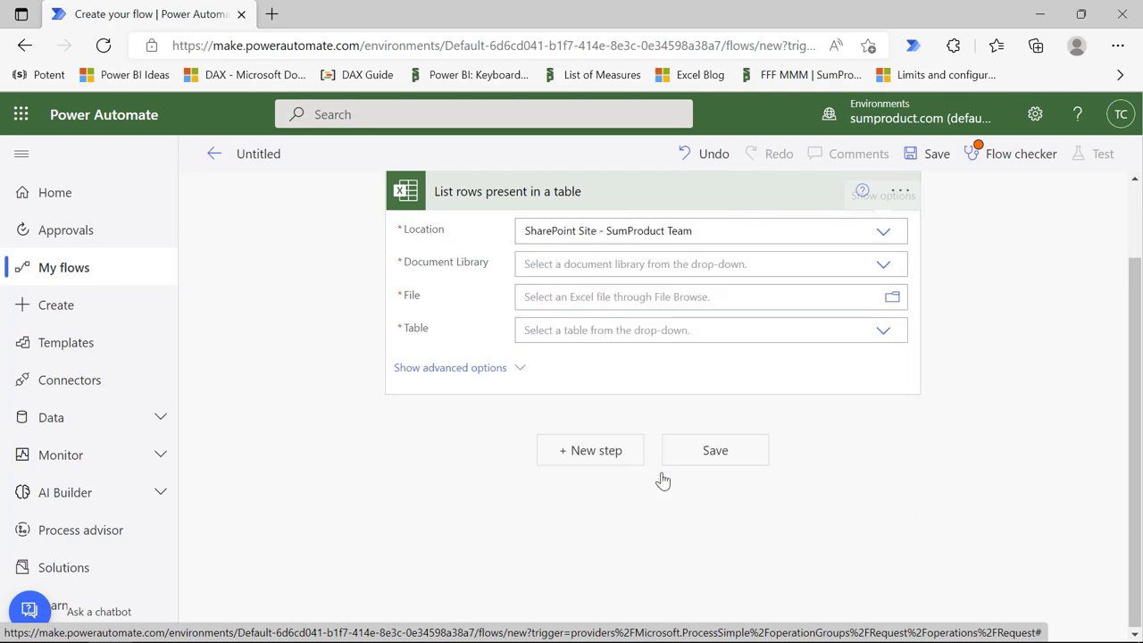
pyautogui.click(674, 264)
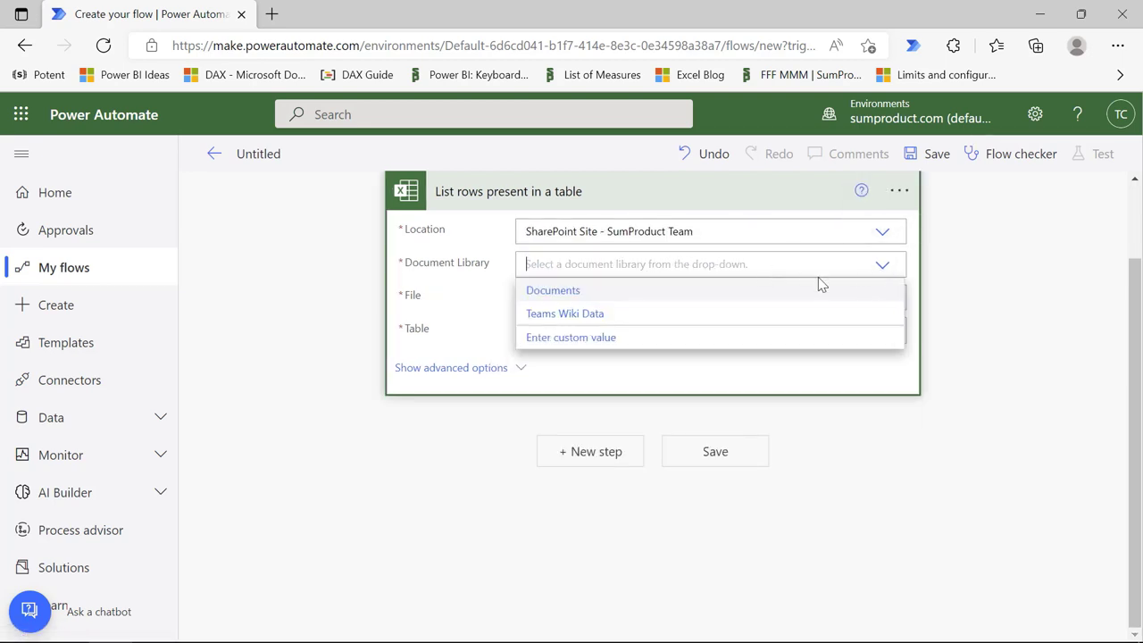
pyautogui.click(578, 292)
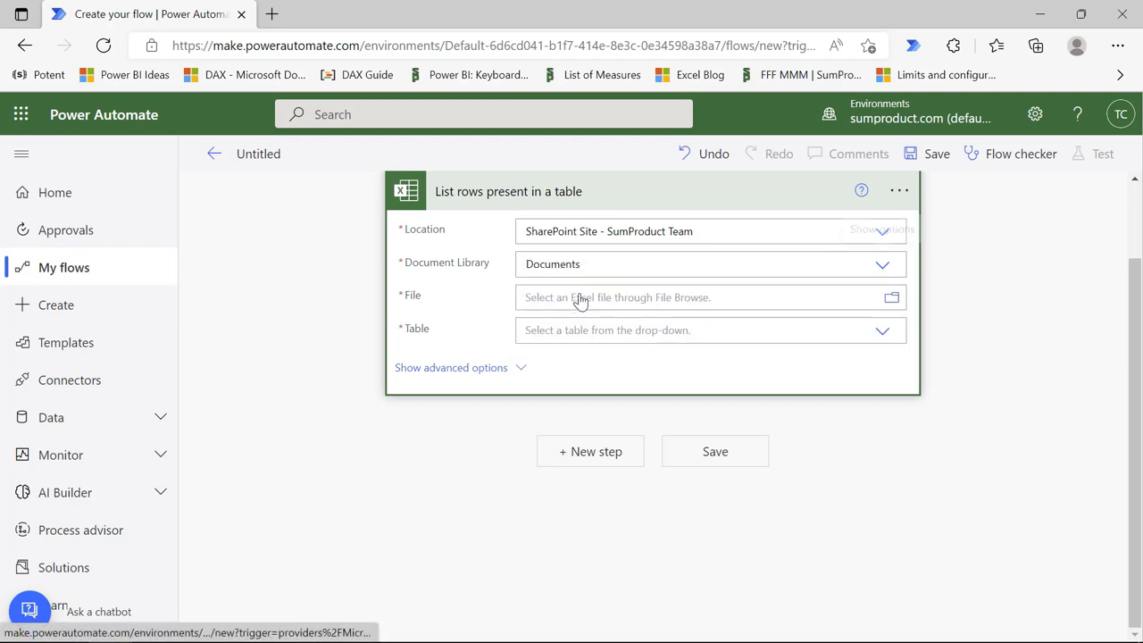
# Step: Choose EVG2022/Registration model vTC.xlsx as the file and Registrations as the table
pyautogui.click(892, 302)
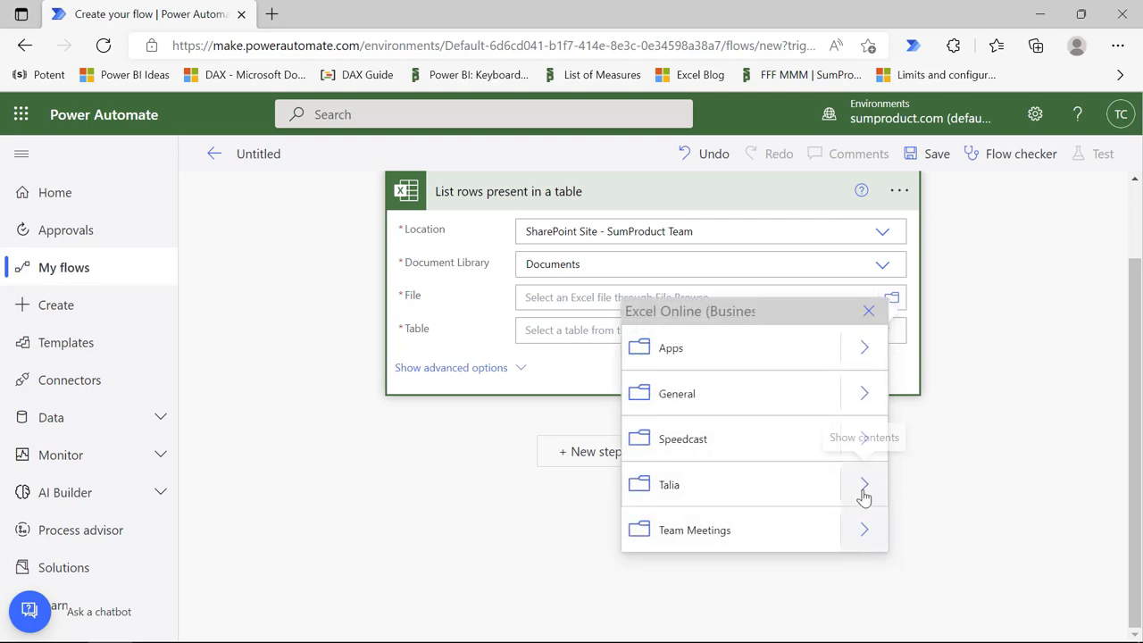
pyautogui.click(864, 484)
pyautogui.click(861, 347)
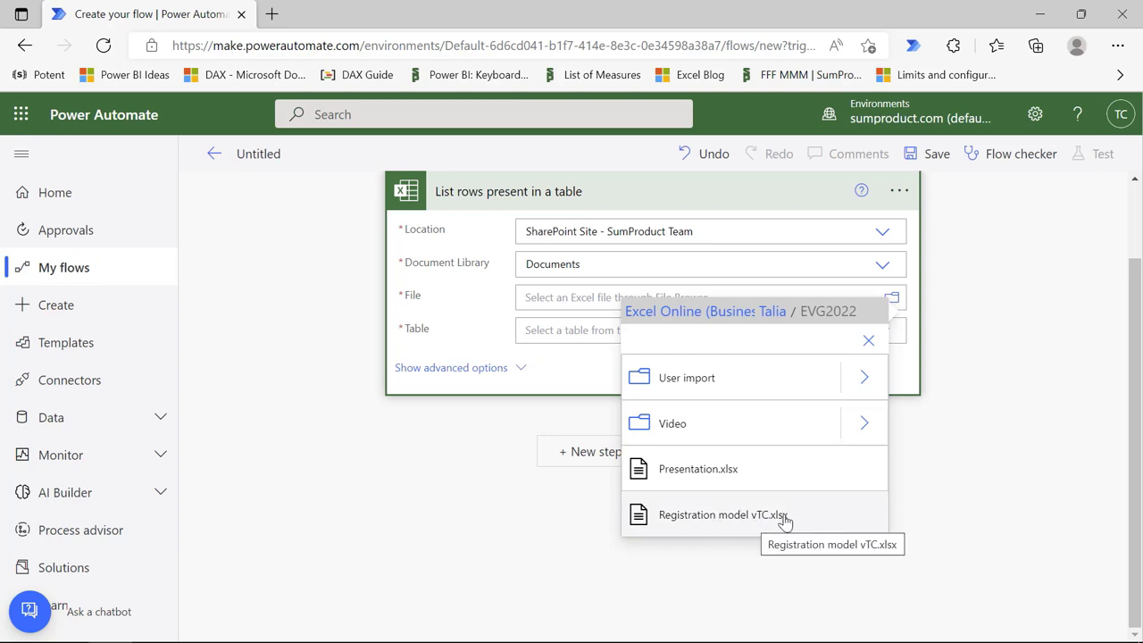
pyautogui.click(789, 516)
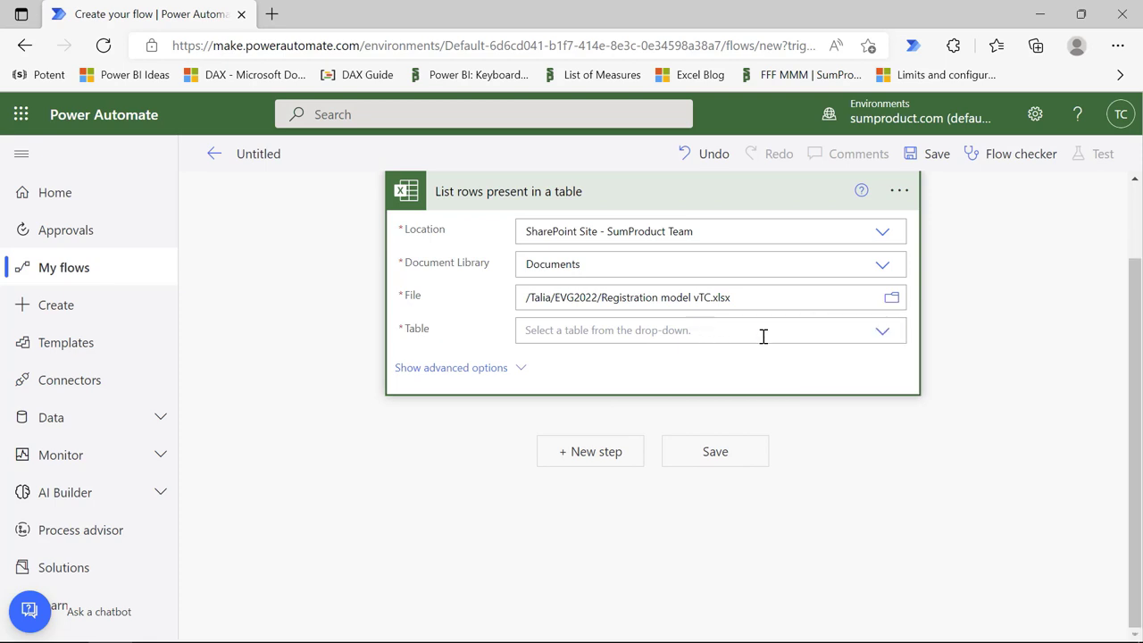
pyautogui.click(884, 333)
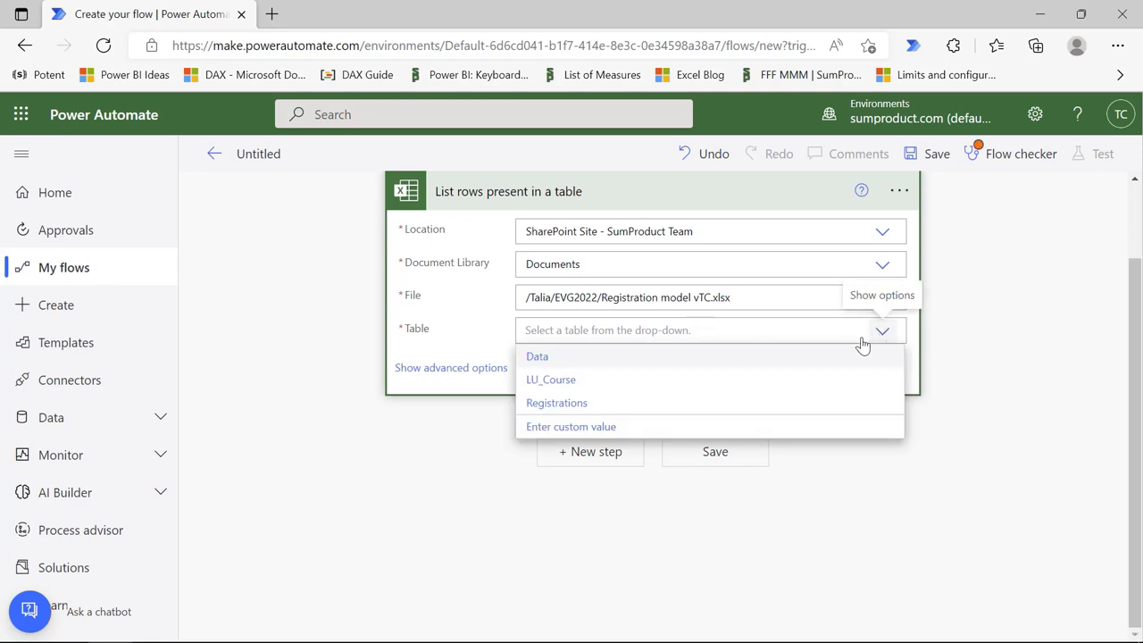
pyautogui.click(572, 403)
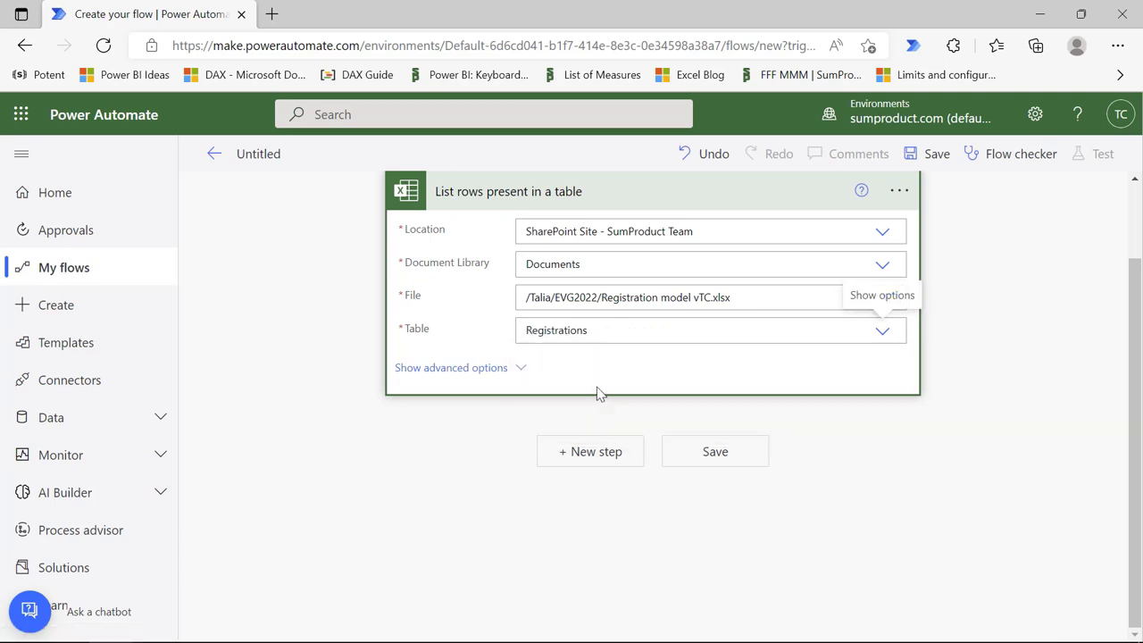
pyautogui.click(586, 458)
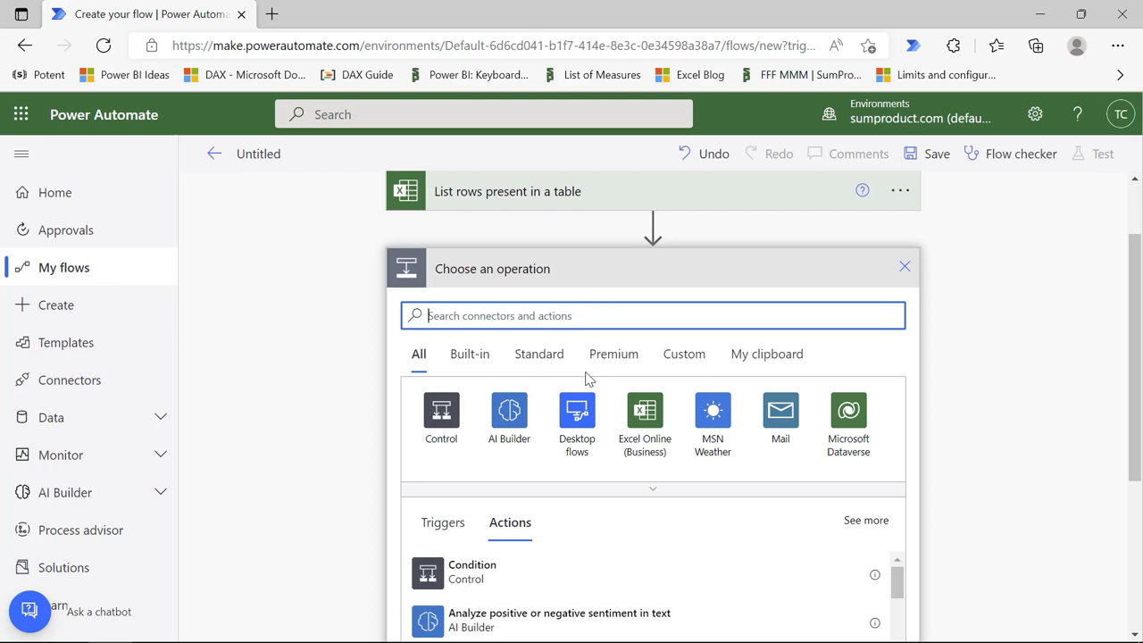
# Step: Add the Date Time 'Convert time zone' action after the list-rows step
pyautogui.write('cve')
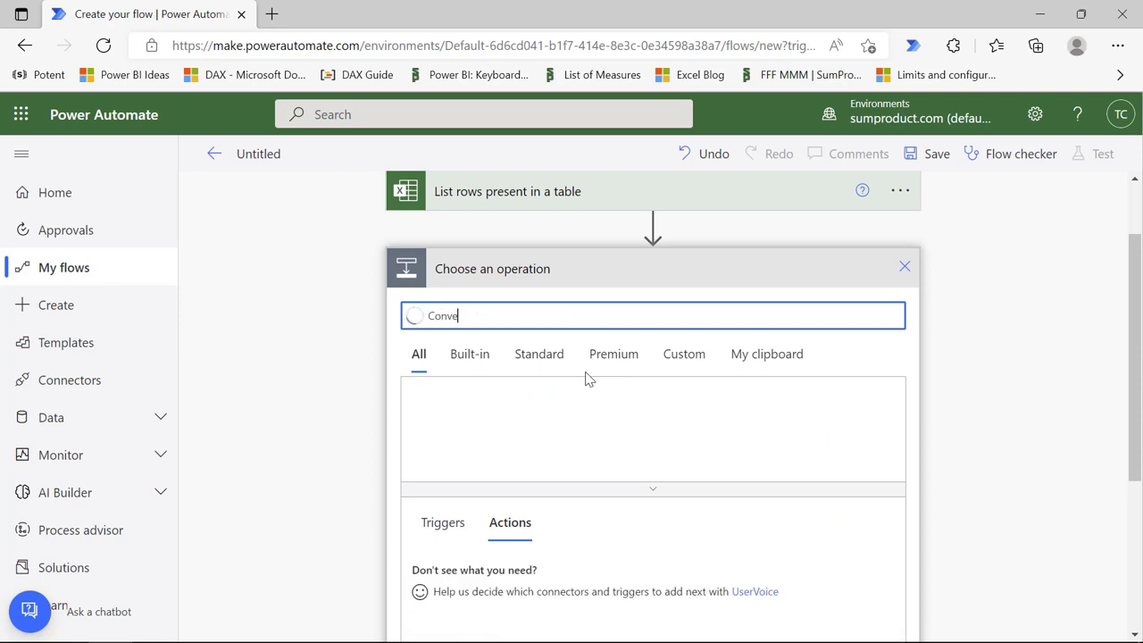
pyautogui.write('rt timezone')
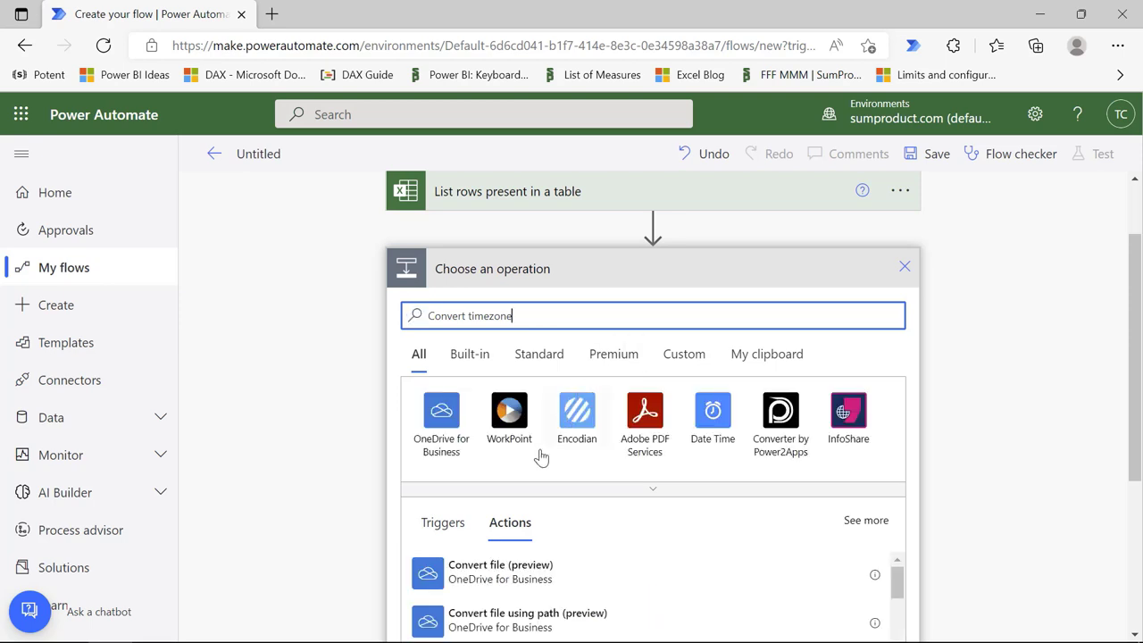
pyautogui.scroll(-1, 538, 459)
pyautogui.click(491, 245)
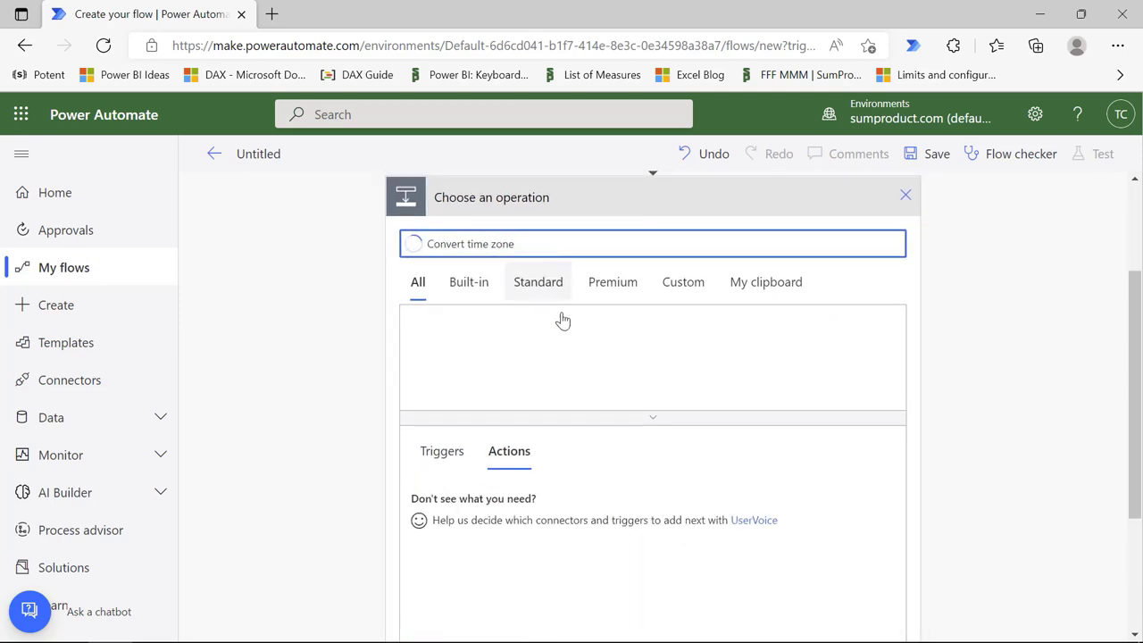
pyautogui.scroll(-1, 536, 437)
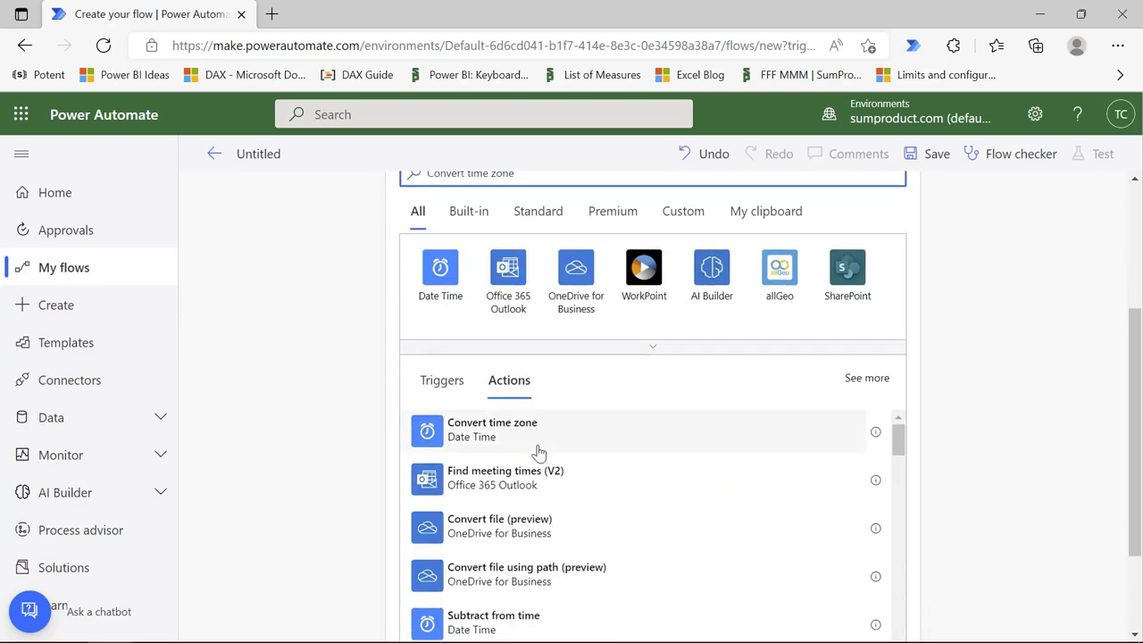
pyautogui.click(534, 435)
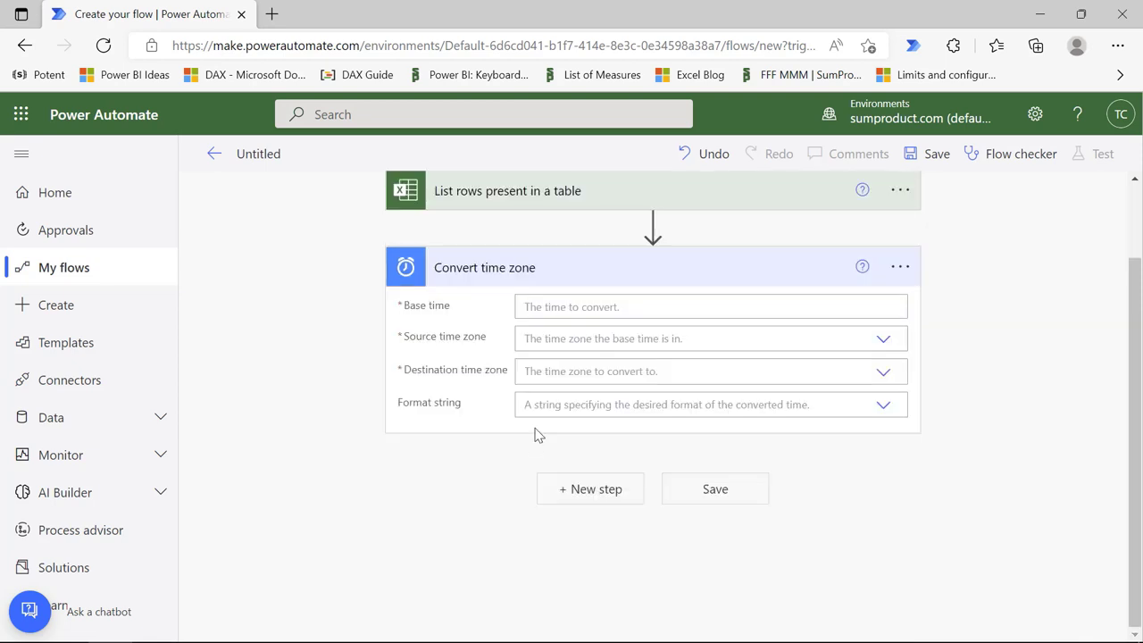
# Step: Set the Base time to the expression getFutureTime(1,'Year')
pyautogui.click(576, 306)
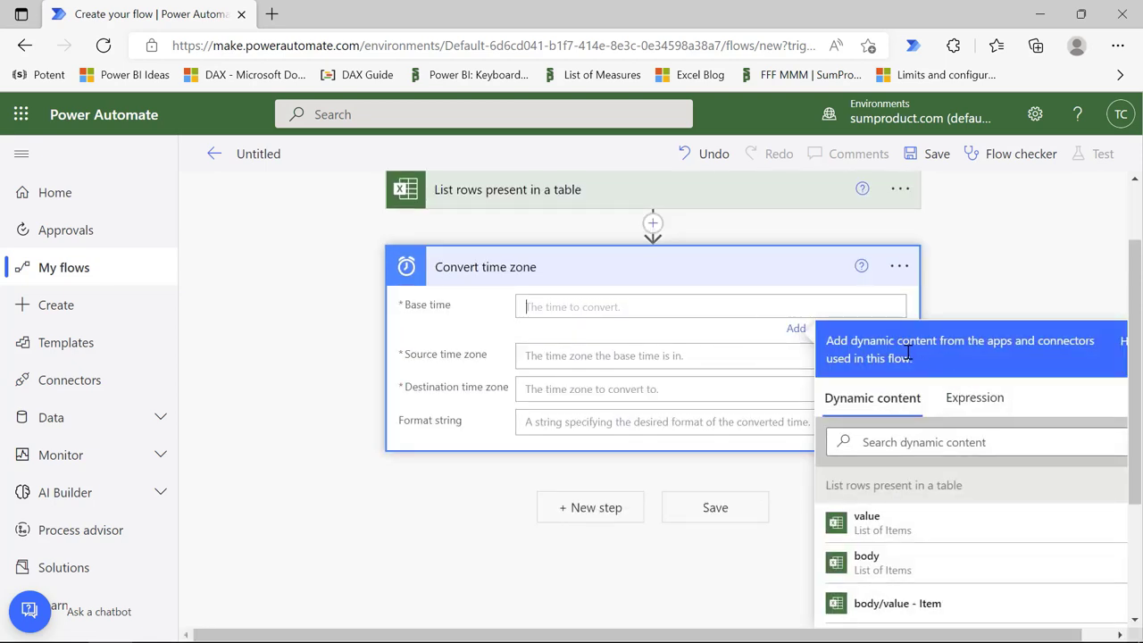
pyautogui.click(975, 400)
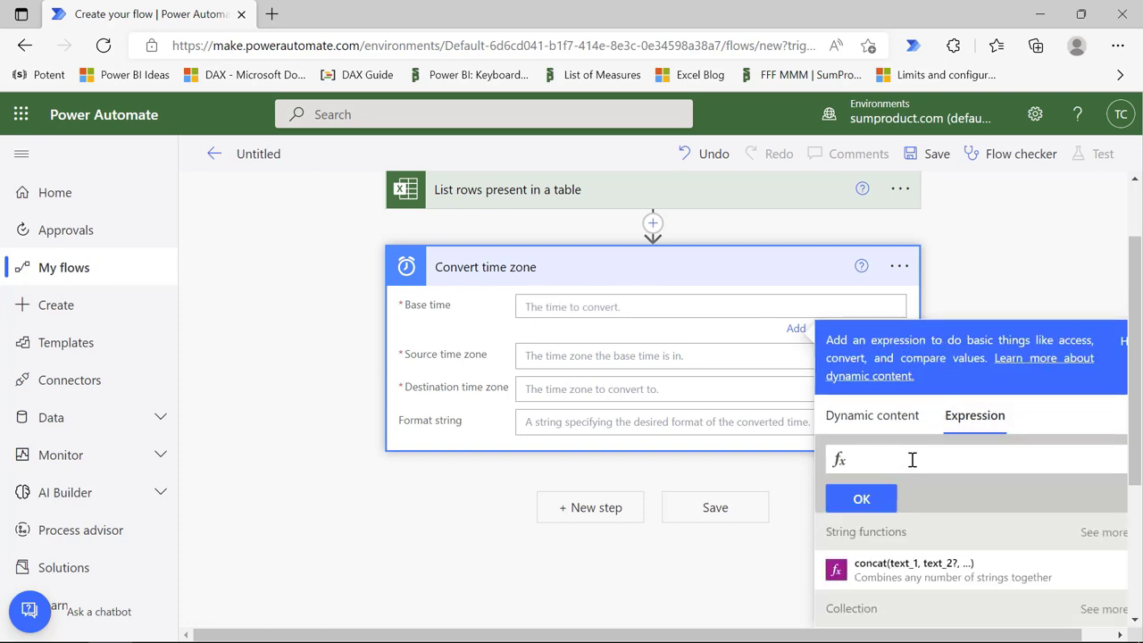
pyautogui.write('get')
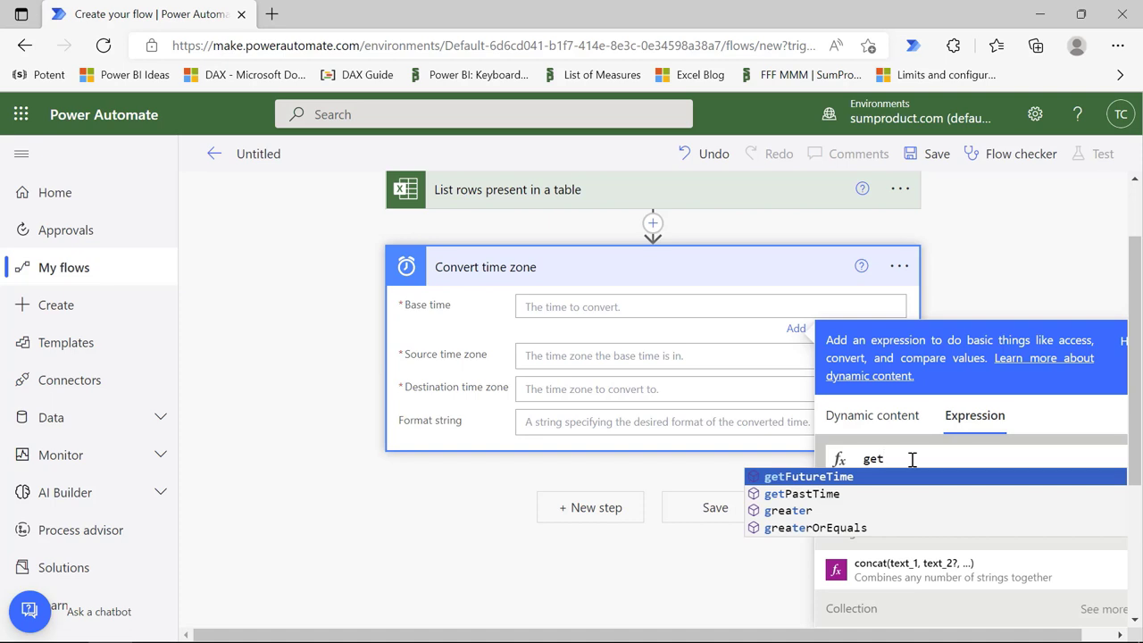
pyautogui.press('Tab')
pyautogui.write('(')
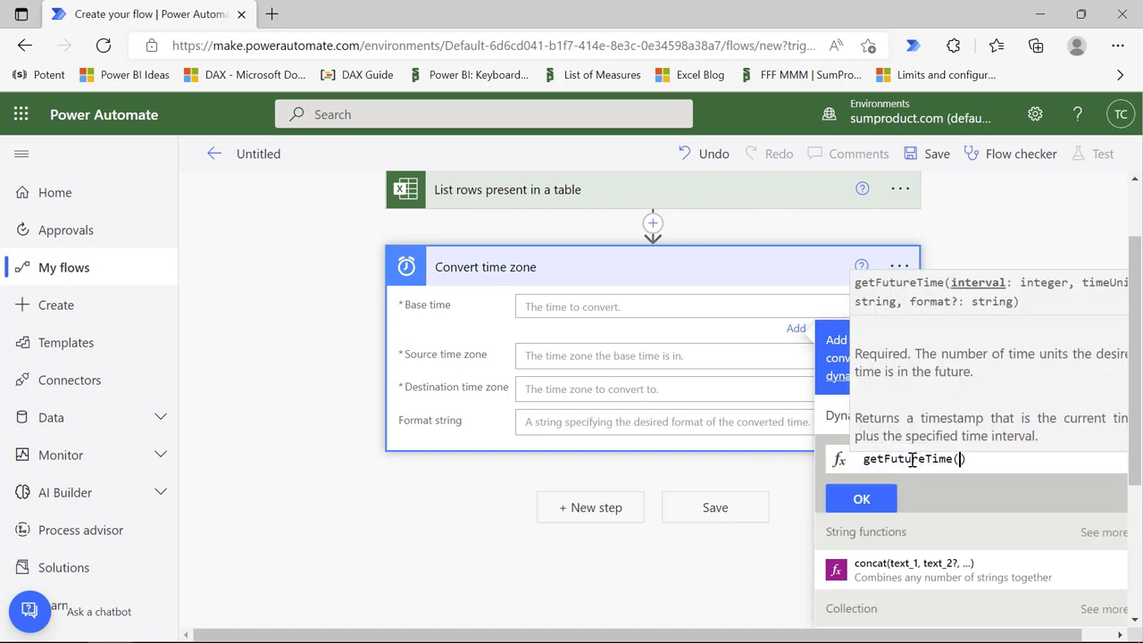
pyautogui.write('1,')
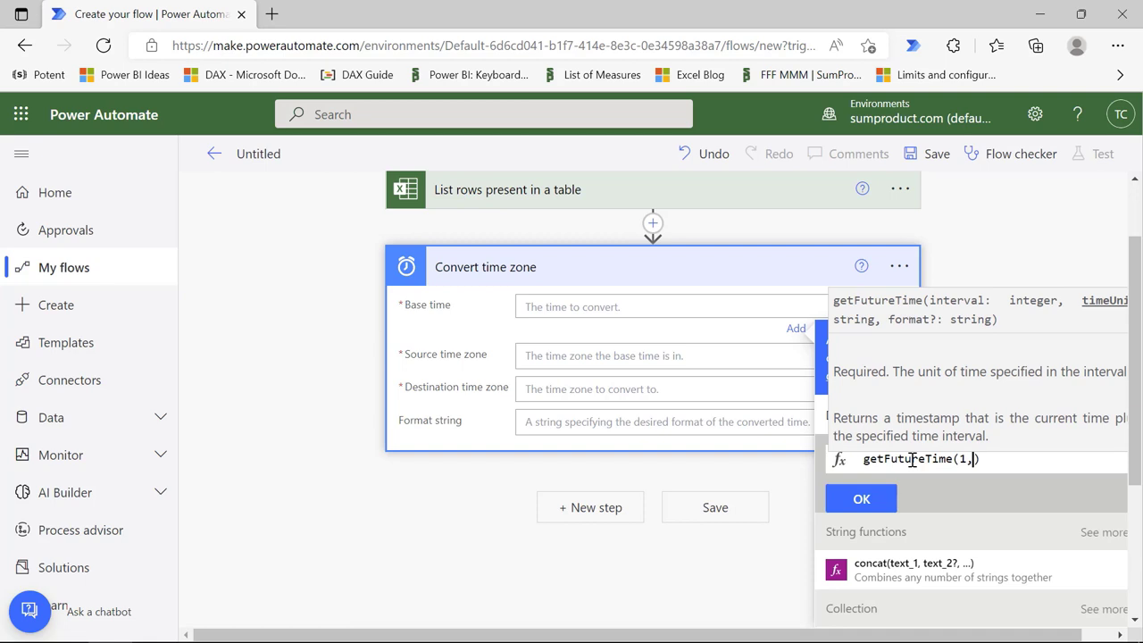
pyautogui.write("'Year")
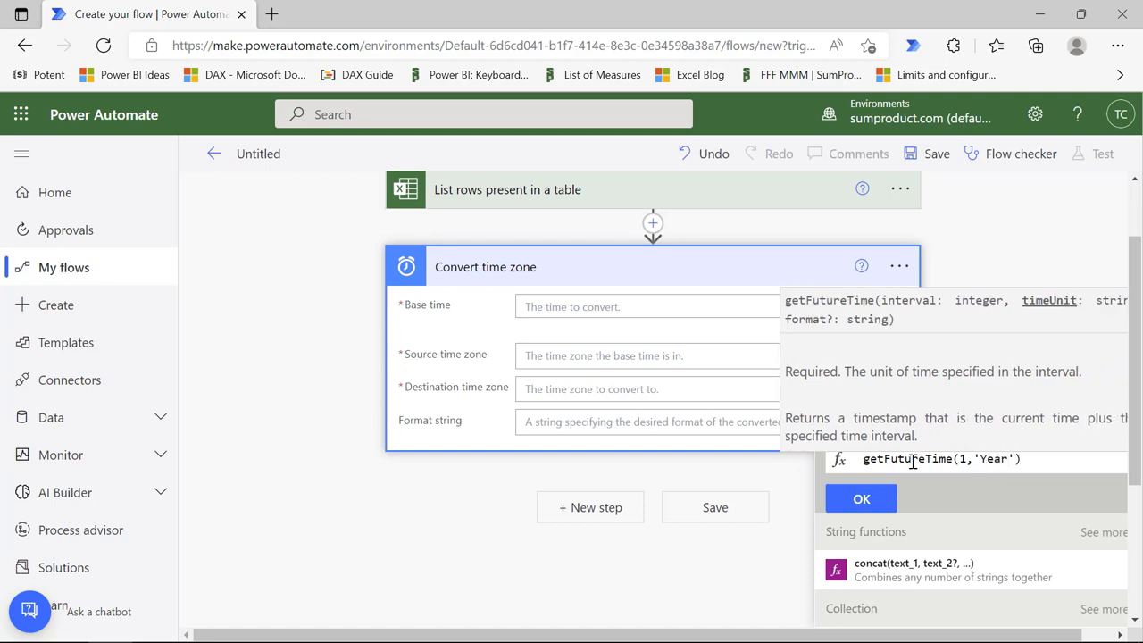
pyautogui.click(863, 500)
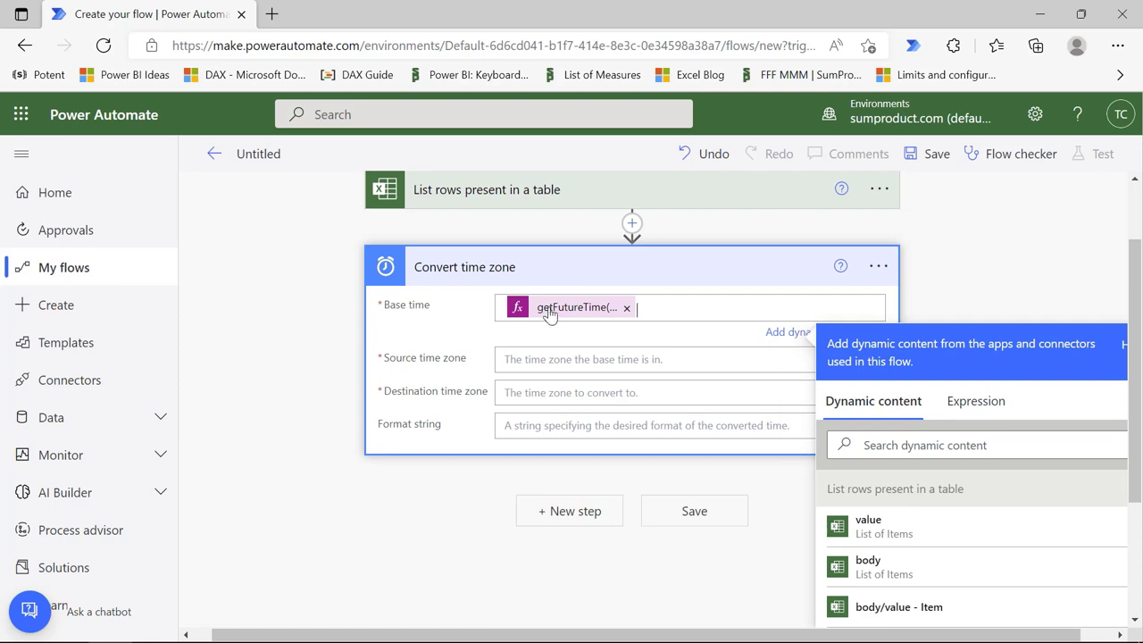
pyautogui.click(528, 361)
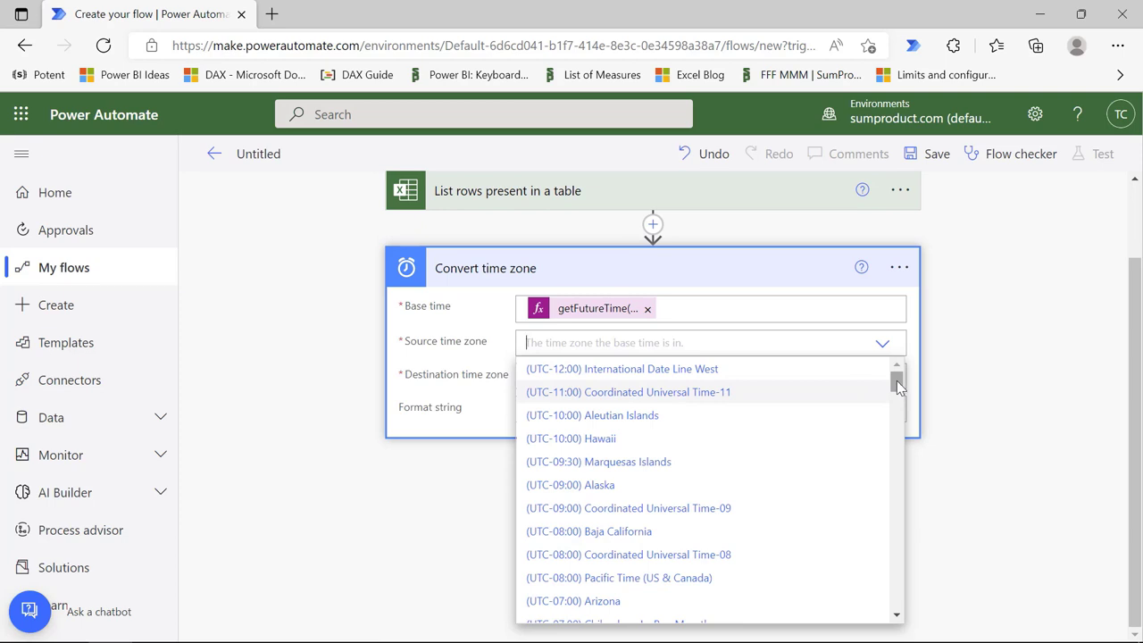
# Step: Set source time zone to (UTC) Coordinated Universal Time and destination to (UTC+10:00) Canberra, Melbourne, Sydney
pyautogui.moveTo(898, 384); pyautogui.dragTo(881, 459)
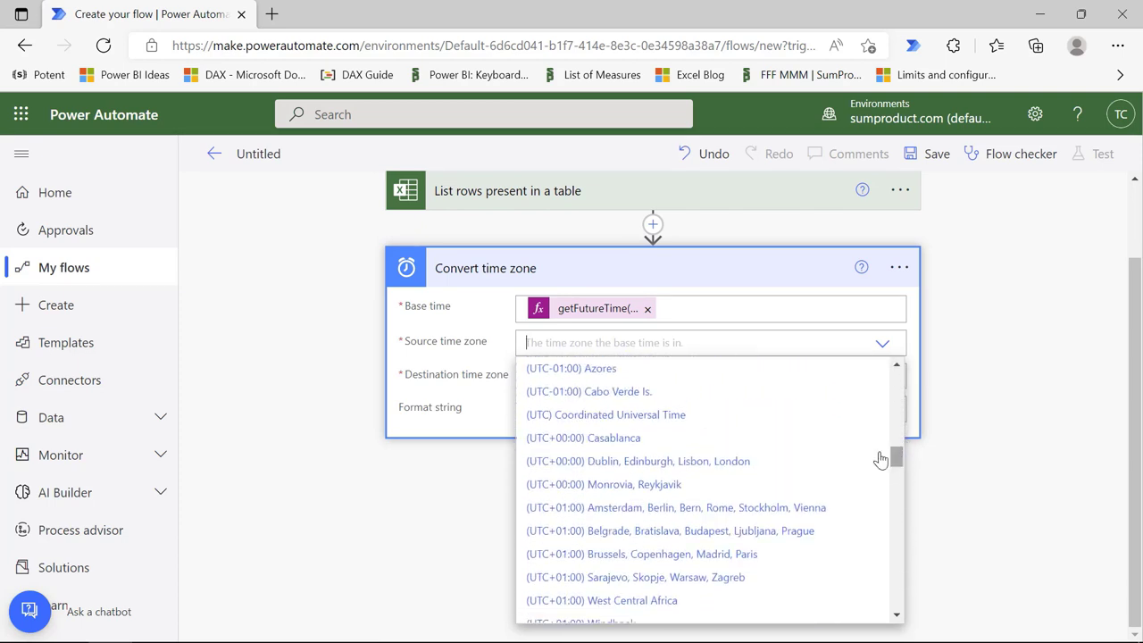
pyautogui.click(611, 414)
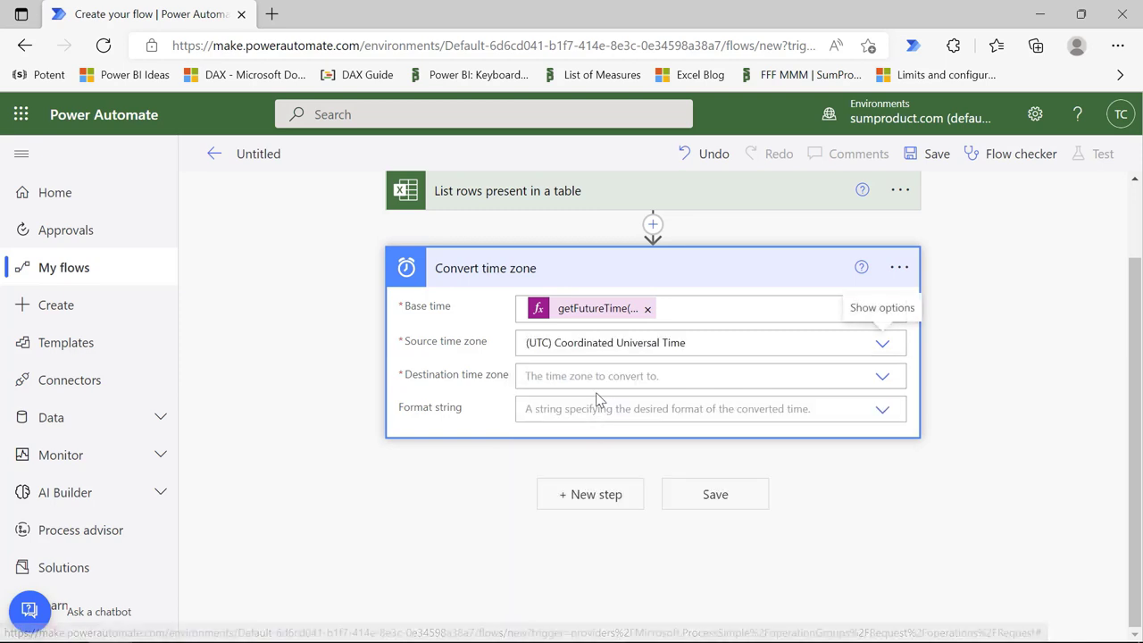
pyautogui.click(882, 376)
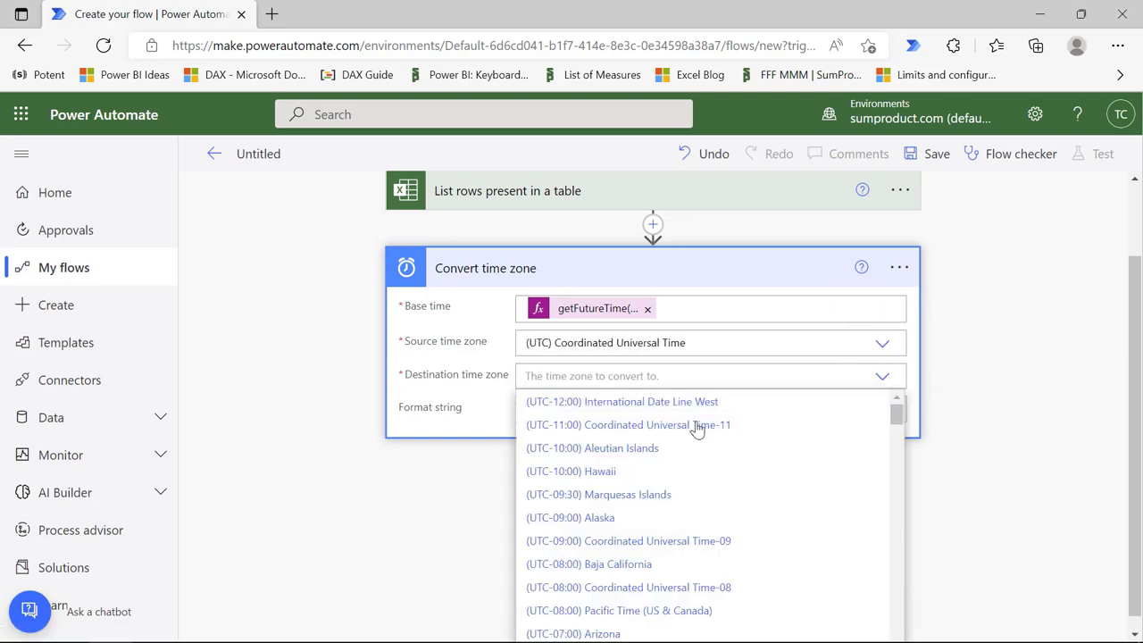
pyautogui.moveTo(896, 413); pyautogui.dragTo(901, 448)
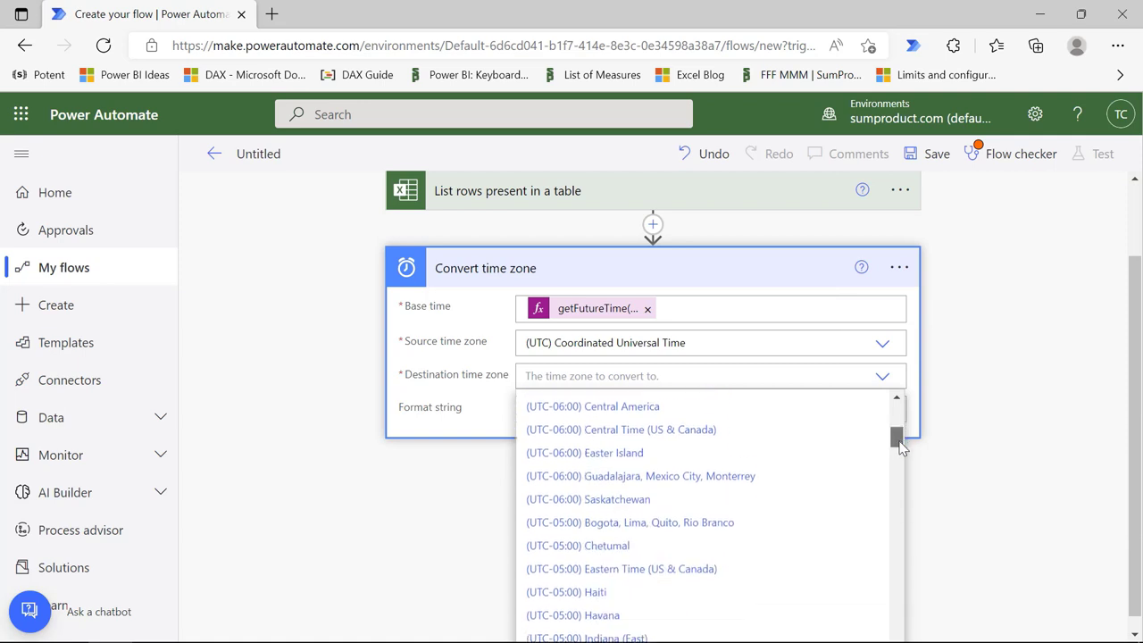
pyautogui.scroll(-10, 898, 474)
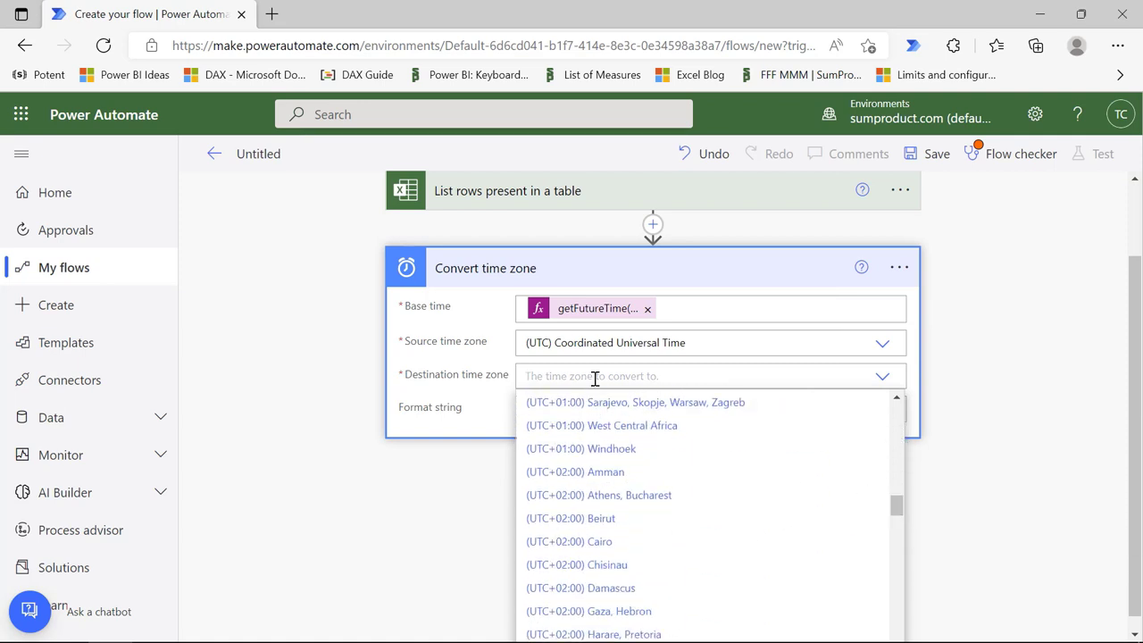
pyautogui.write('sydne')
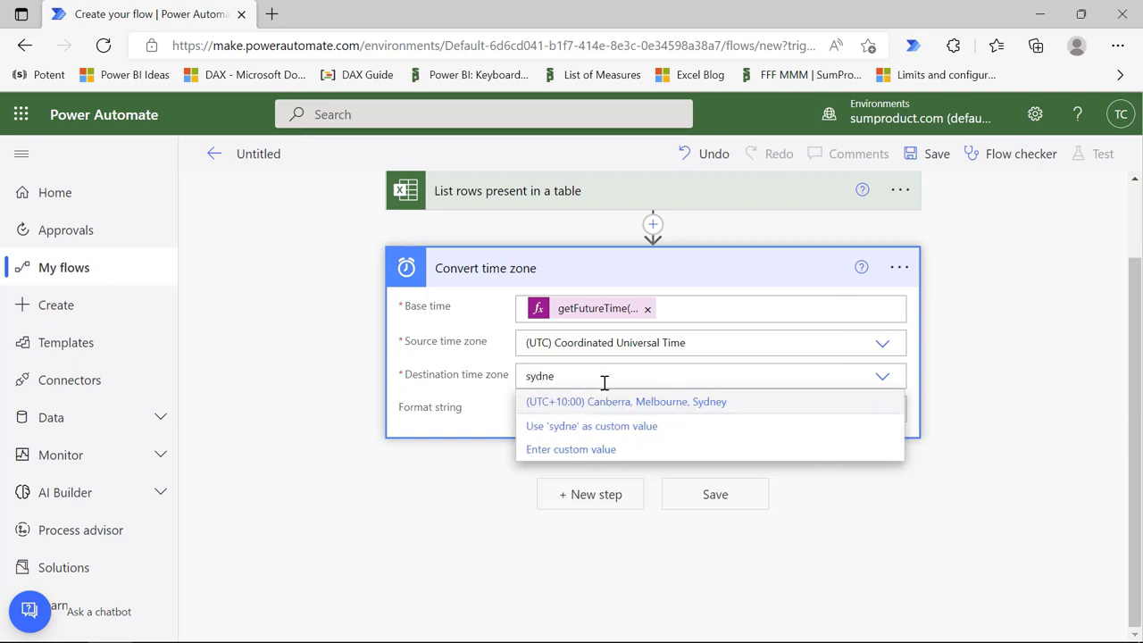
pyautogui.click(666, 403)
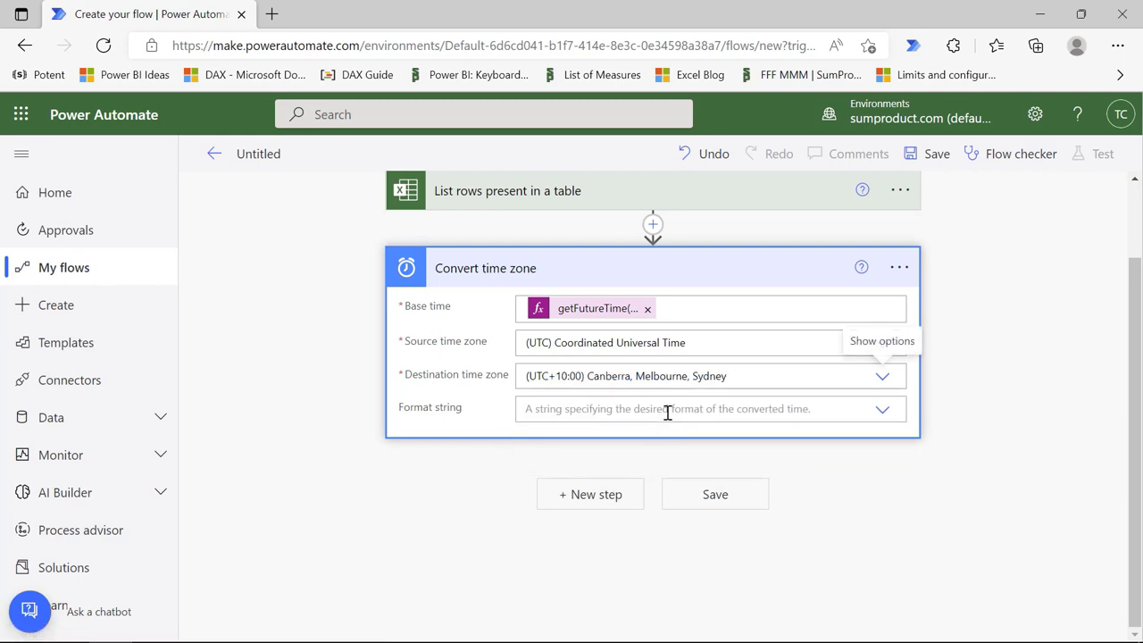
# Step: Set the conversion's Format string to the custom value dd MMMM yyyy
pyautogui.click(668, 411)
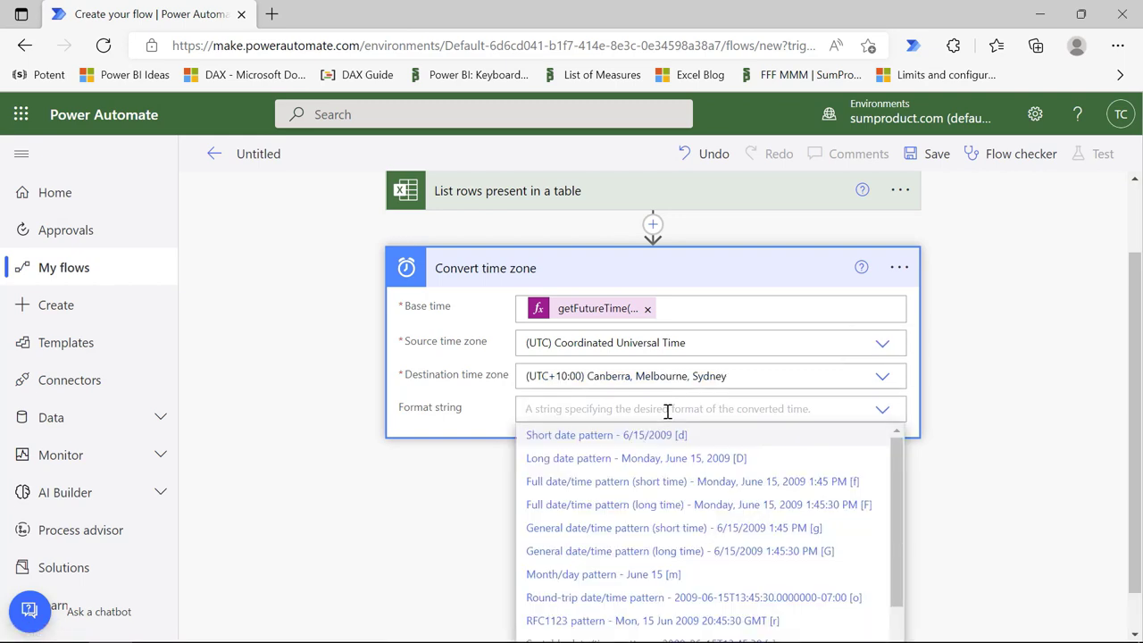
pyautogui.write('dd ')
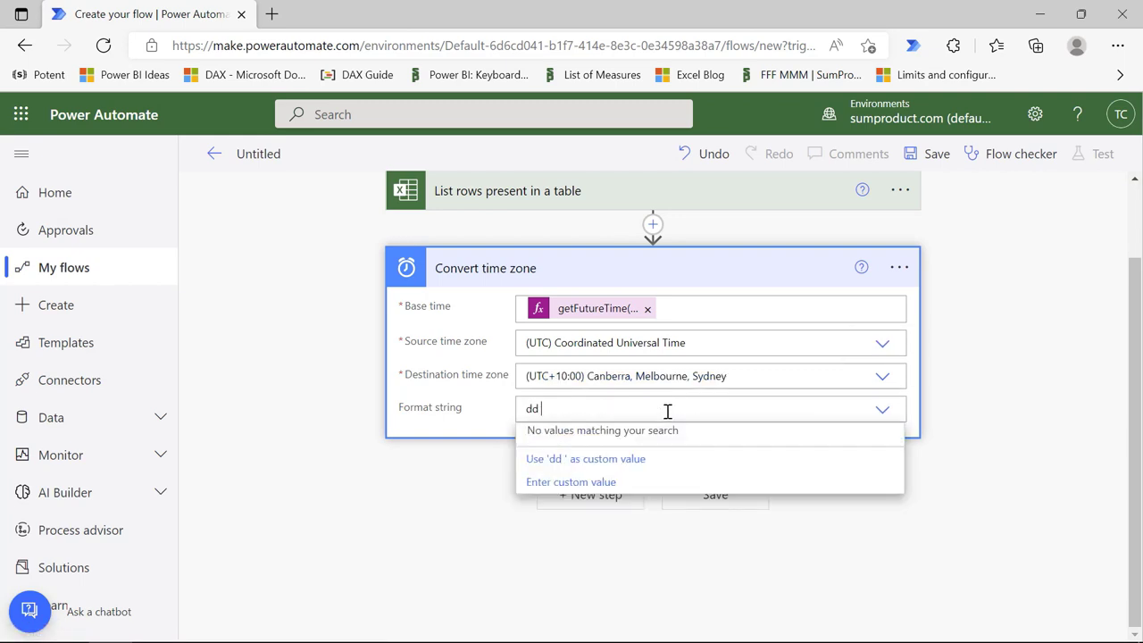
pyautogui.write('MMMM')
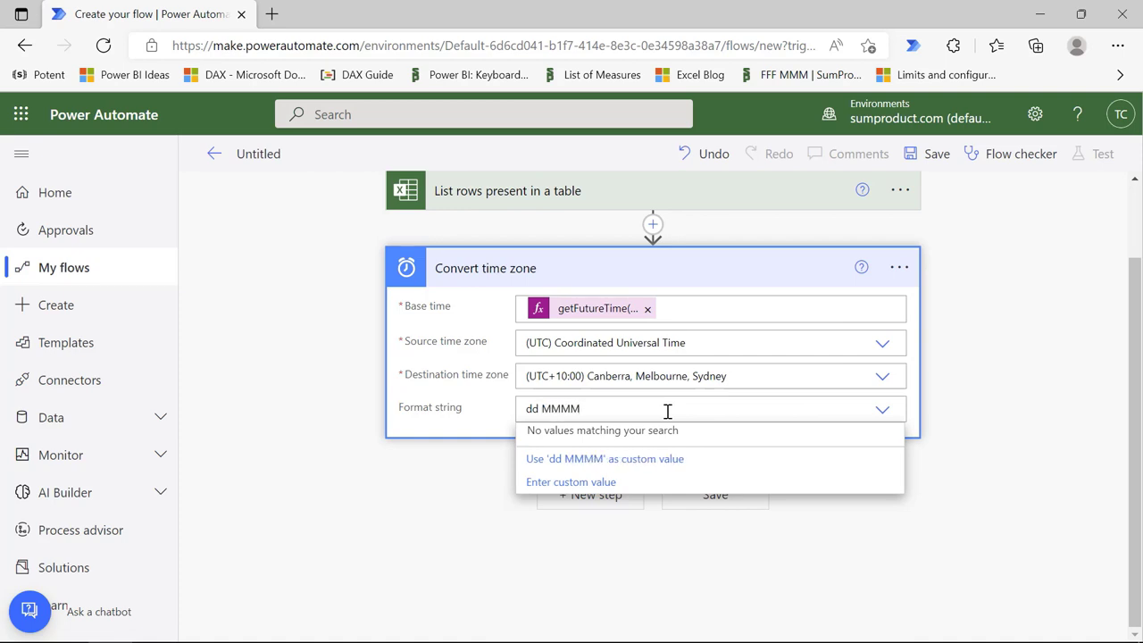
pyautogui.write(' yyyy')
pyautogui.click(704, 460)
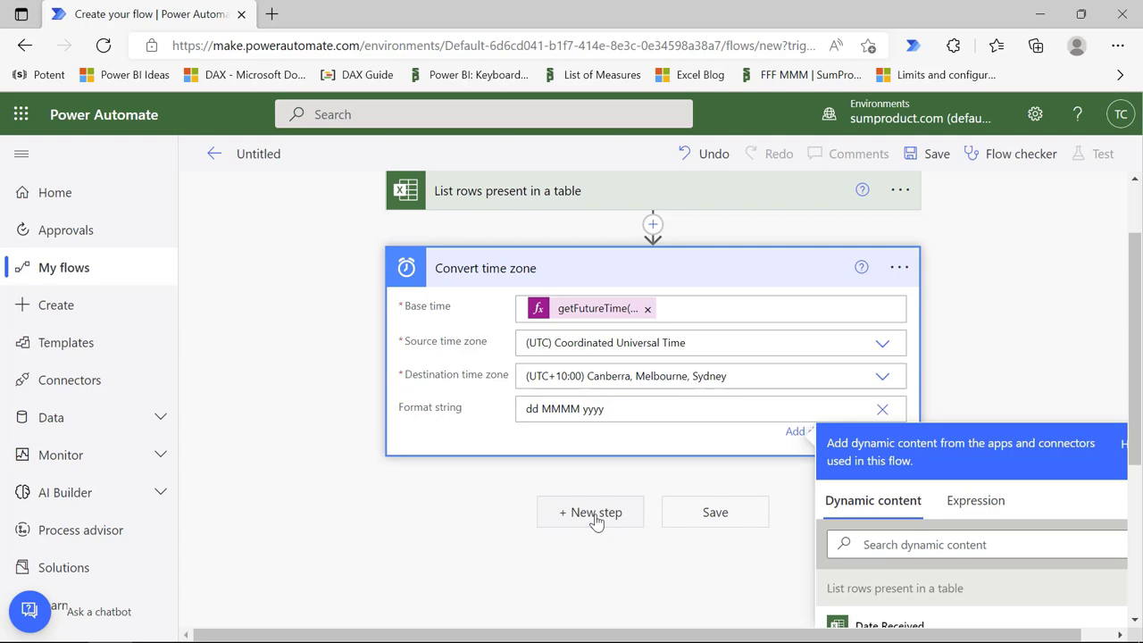
# Step: Add the SharePoint 'Get file content' action after the time zone step
pyautogui.click(593, 513)
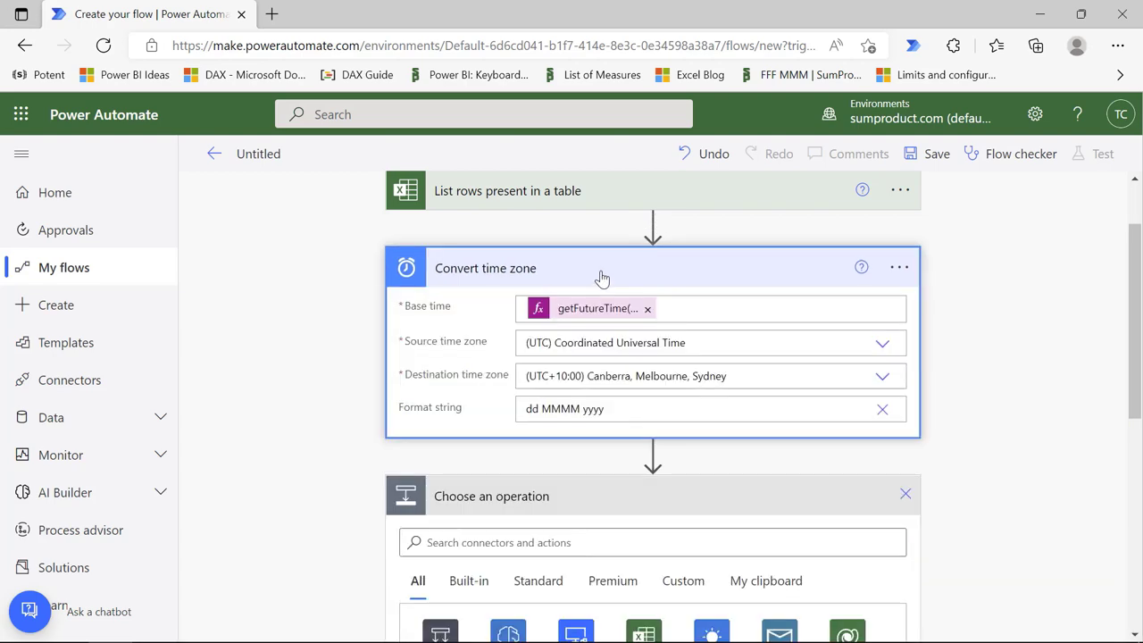
pyautogui.scroll(-4, 601, 277)
pyautogui.scroll(1, 431, 258)
pyautogui.click(465, 268)
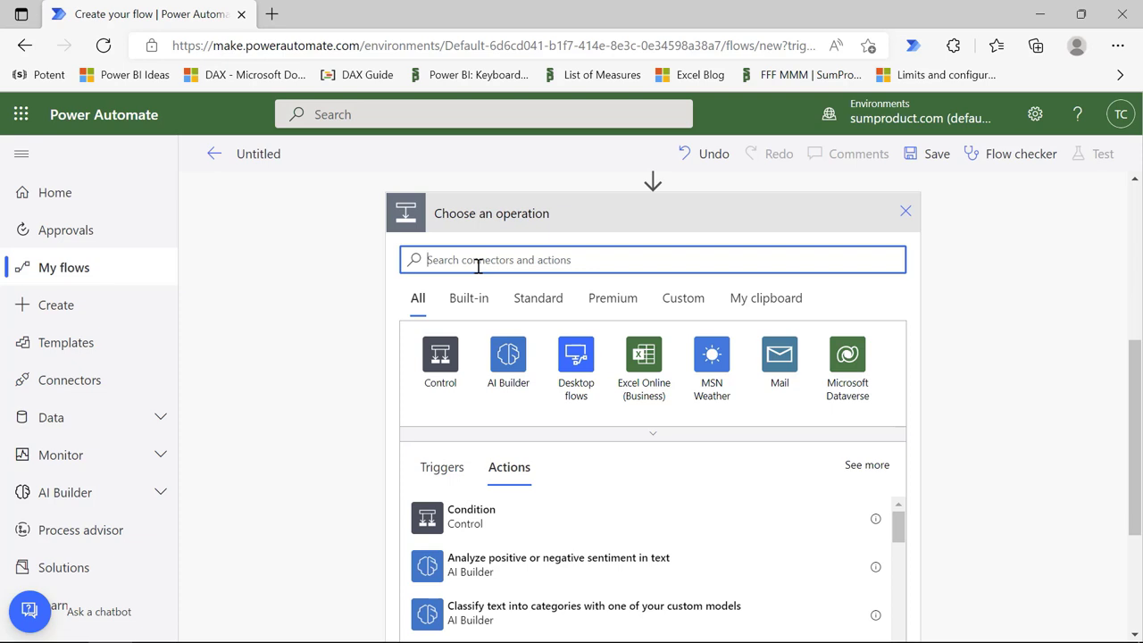
pyautogui.write('get file content')
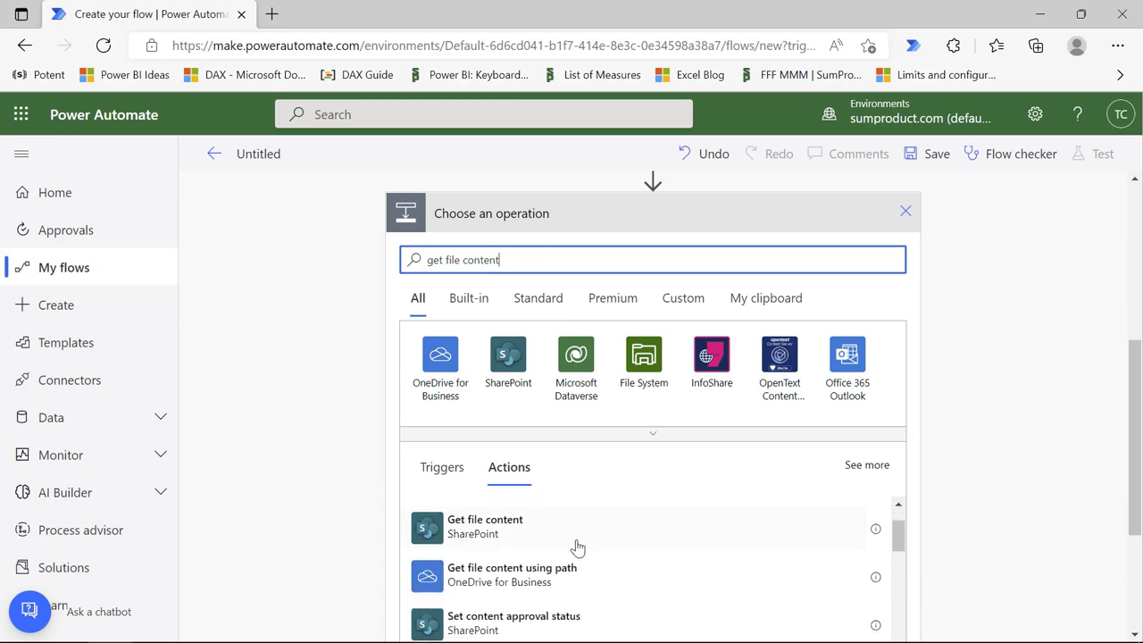
pyautogui.click(524, 536)
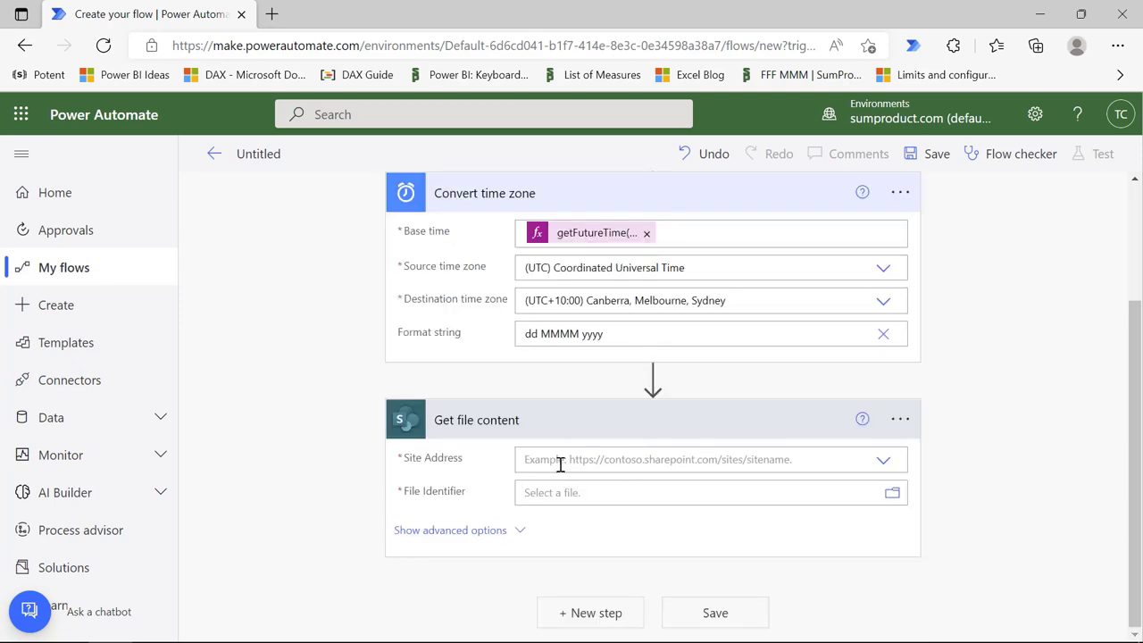
# Step: Point Get file content at the SumProduct Team site and SP Logo.jpg in the EVG2022 folder of Shared Documents
pyautogui.click(560, 460)
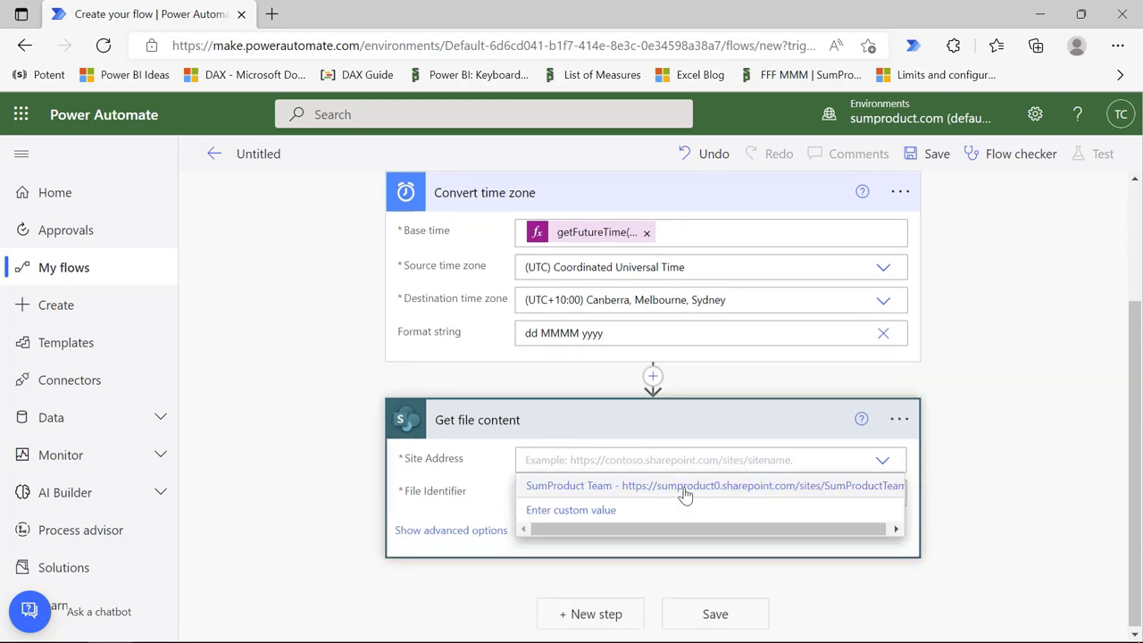
pyautogui.click(595, 487)
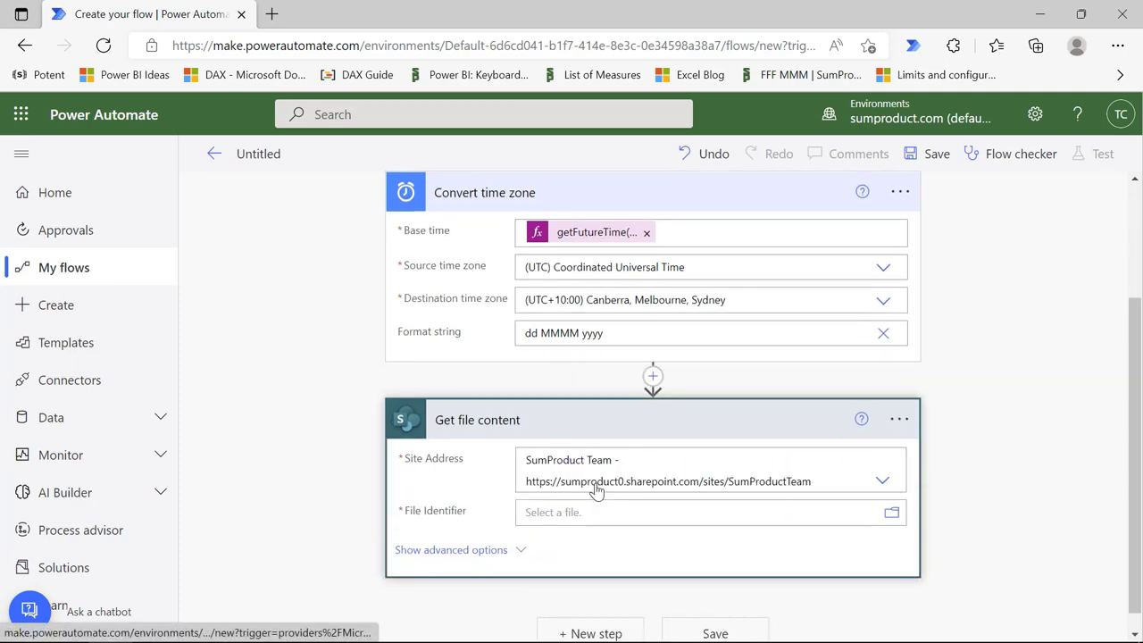
pyautogui.click(892, 517)
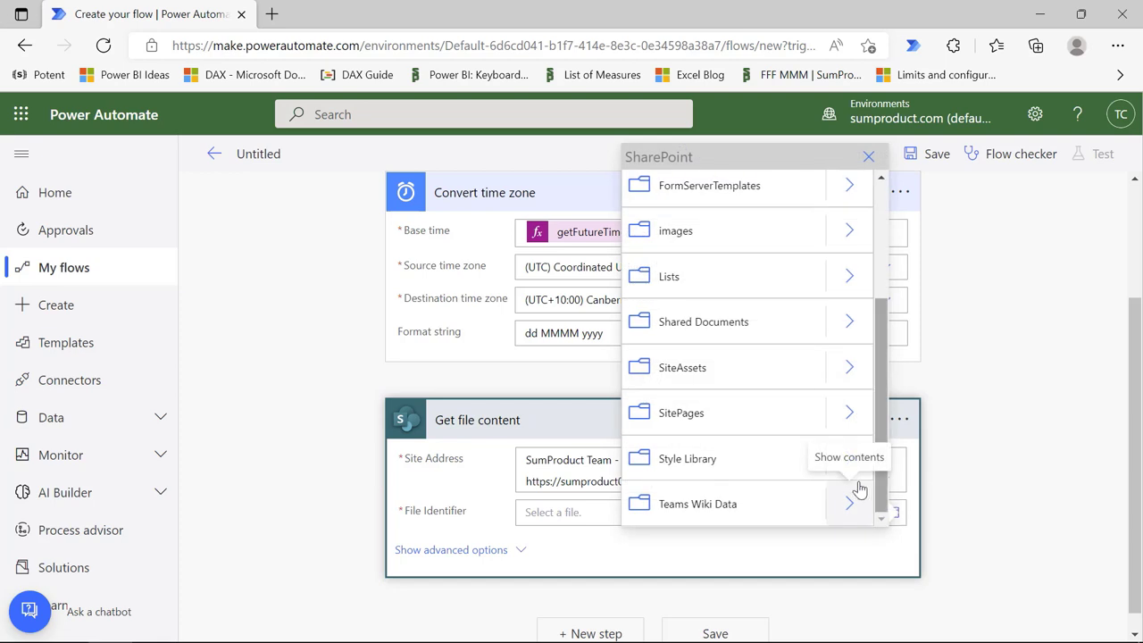
pyautogui.click(850, 327)
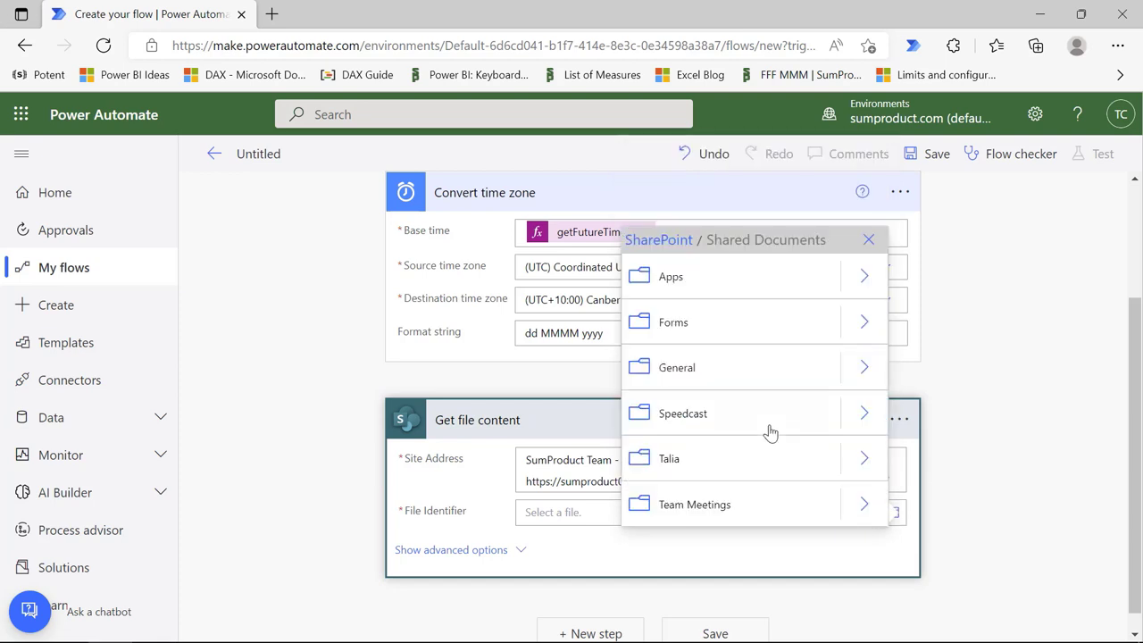
pyautogui.click(861, 461)
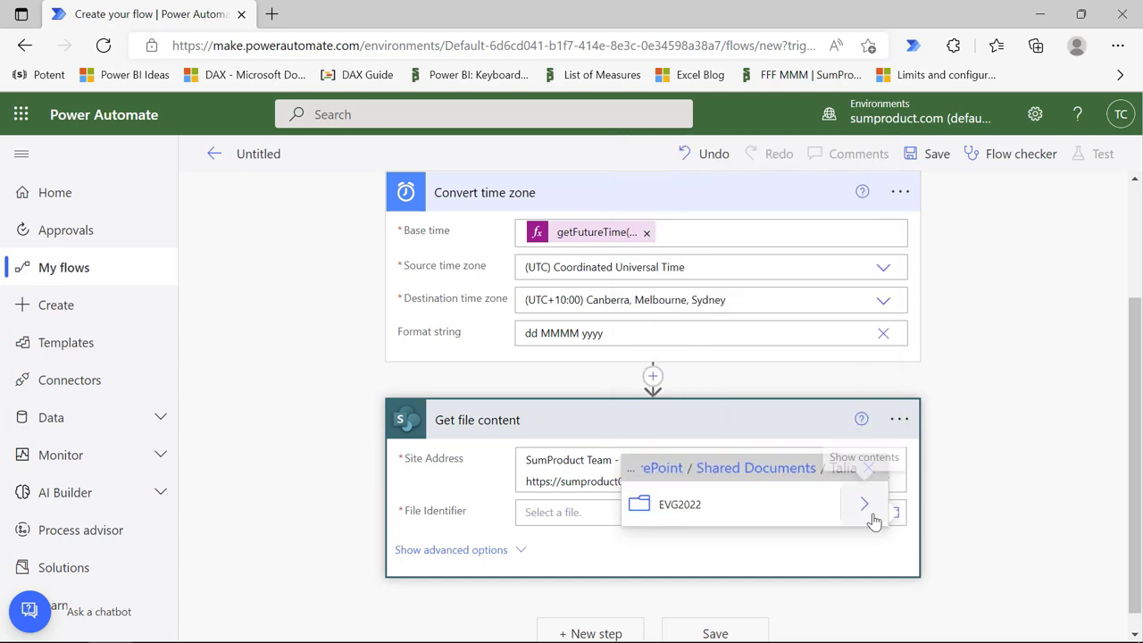
pyautogui.click(865, 507)
pyautogui.scroll(-3, 780, 388)
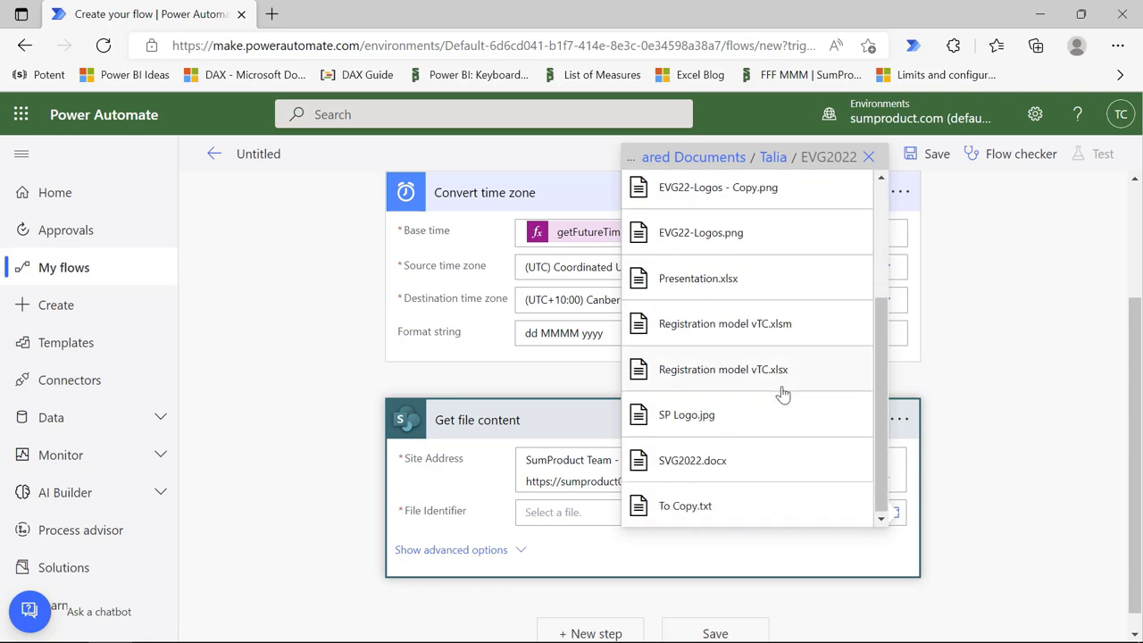
pyautogui.click(730, 416)
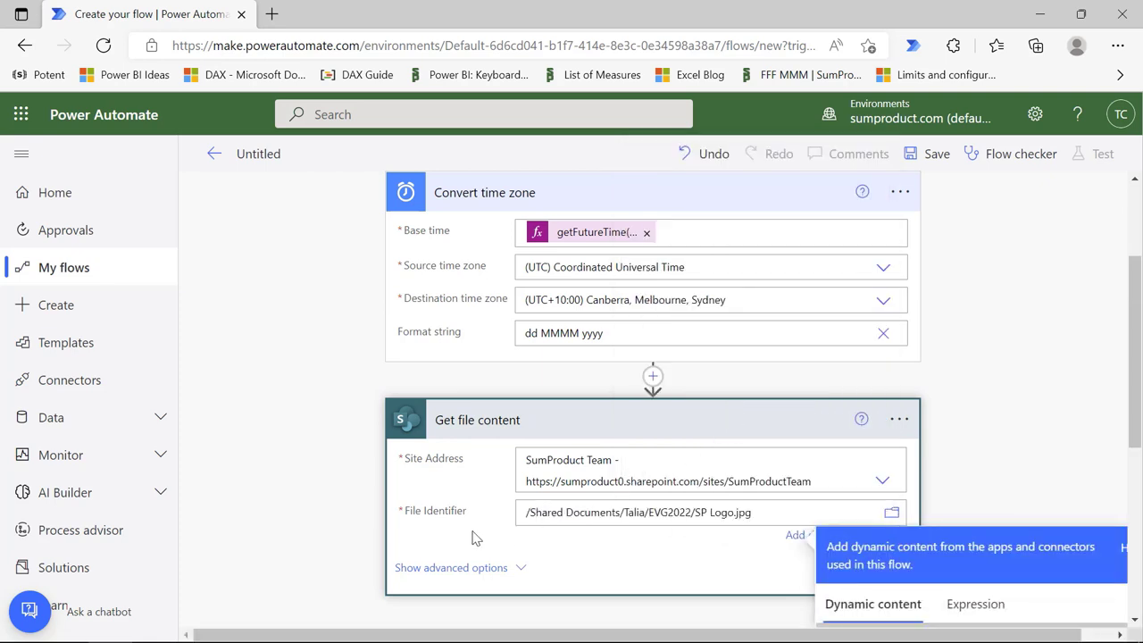
pyautogui.scroll(-2, 489, 525)
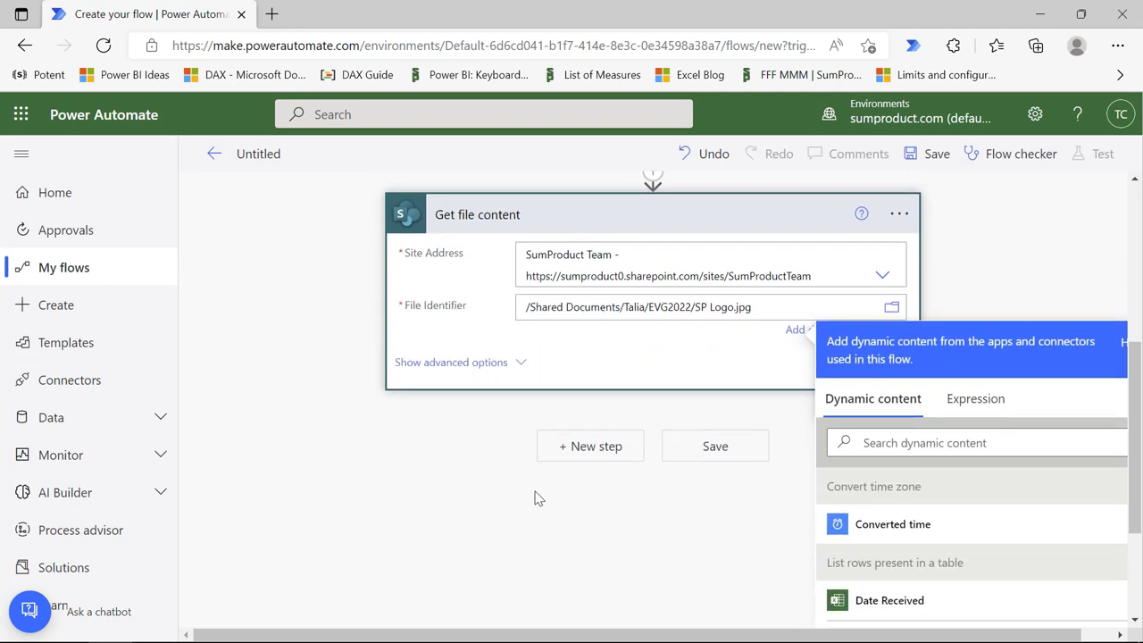
# Step: Add a Compose action after the Get file content step
pyautogui.click(589, 450)
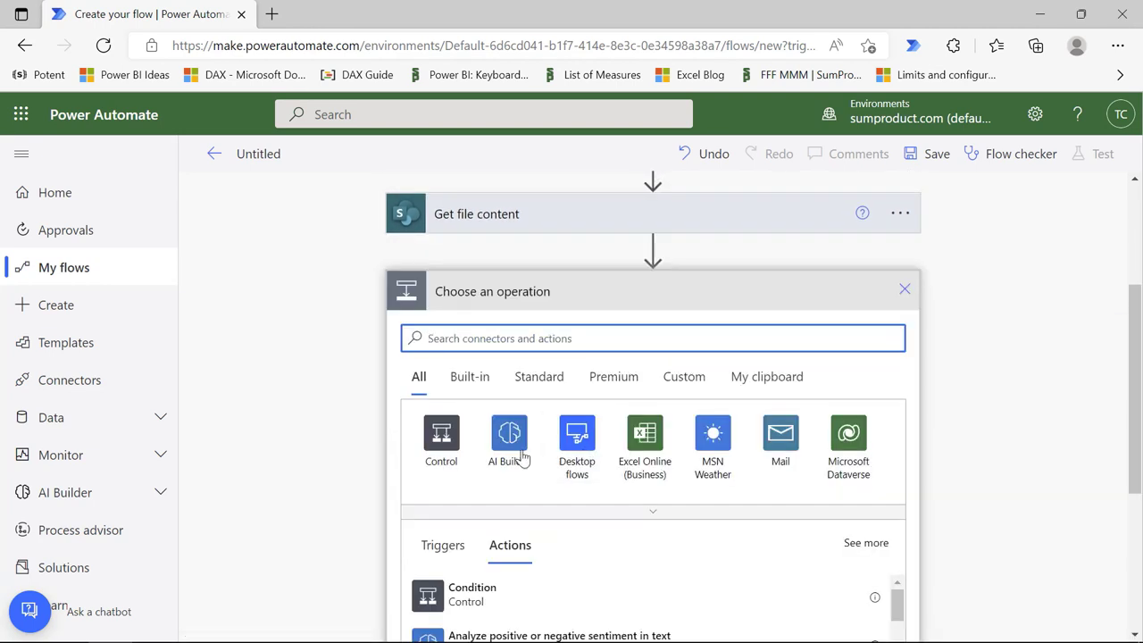
pyautogui.click(483, 332)
pyautogui.write('c')
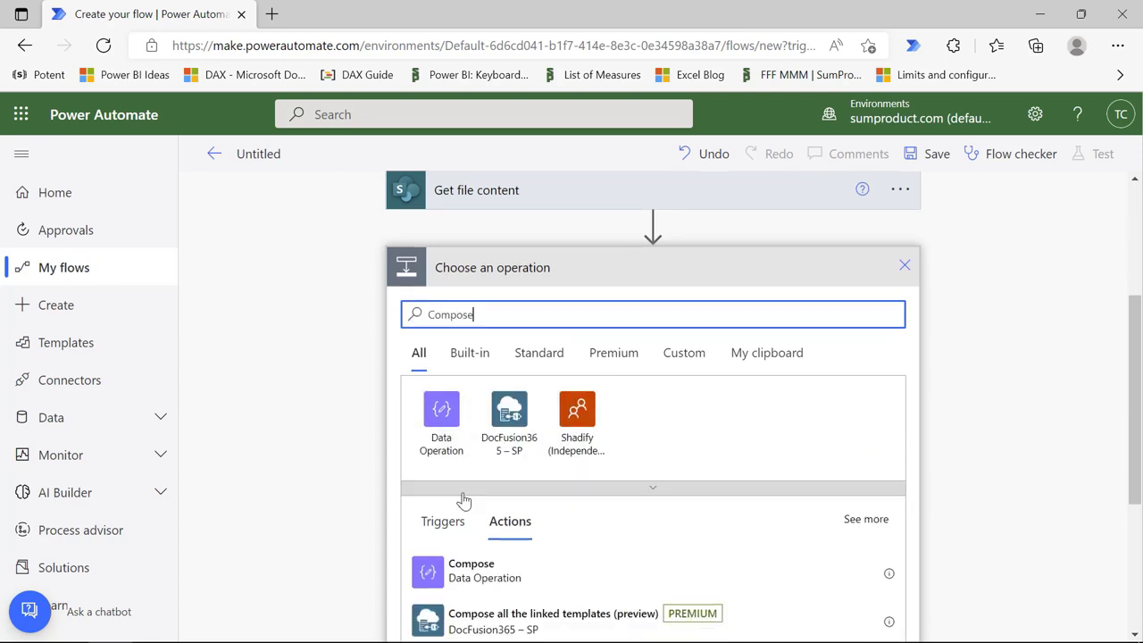
pyautogui.click(503, 528)
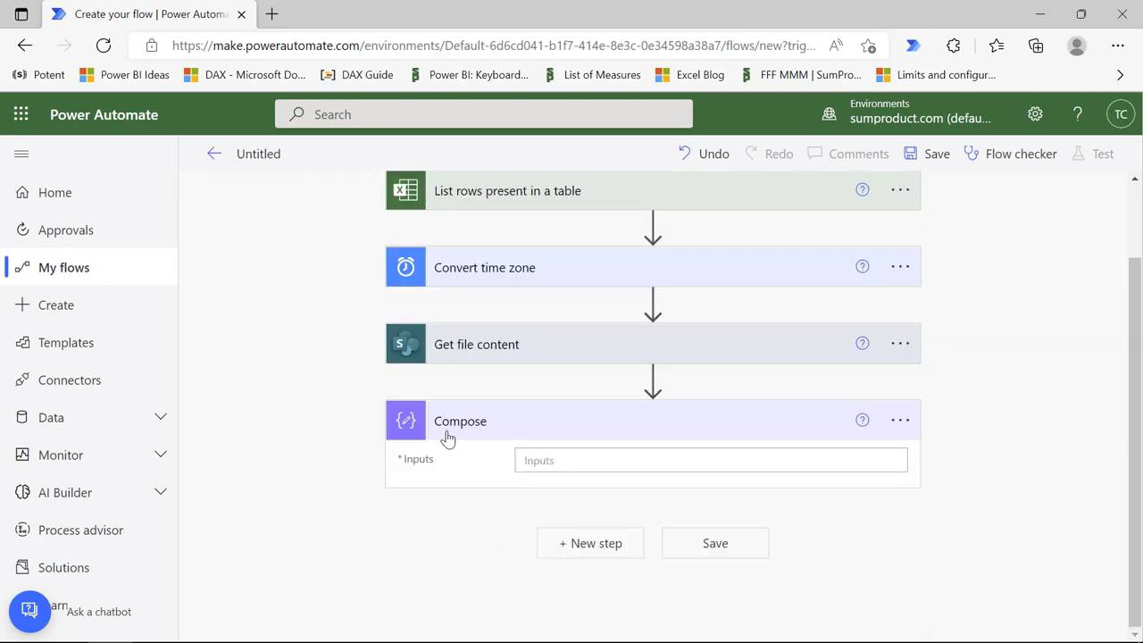
# Step: Paste an img tag embedding the file's $content as base64 JPEG, alt 'SP Logo', into Compose Inputs
pyautogui.click(569, 462)
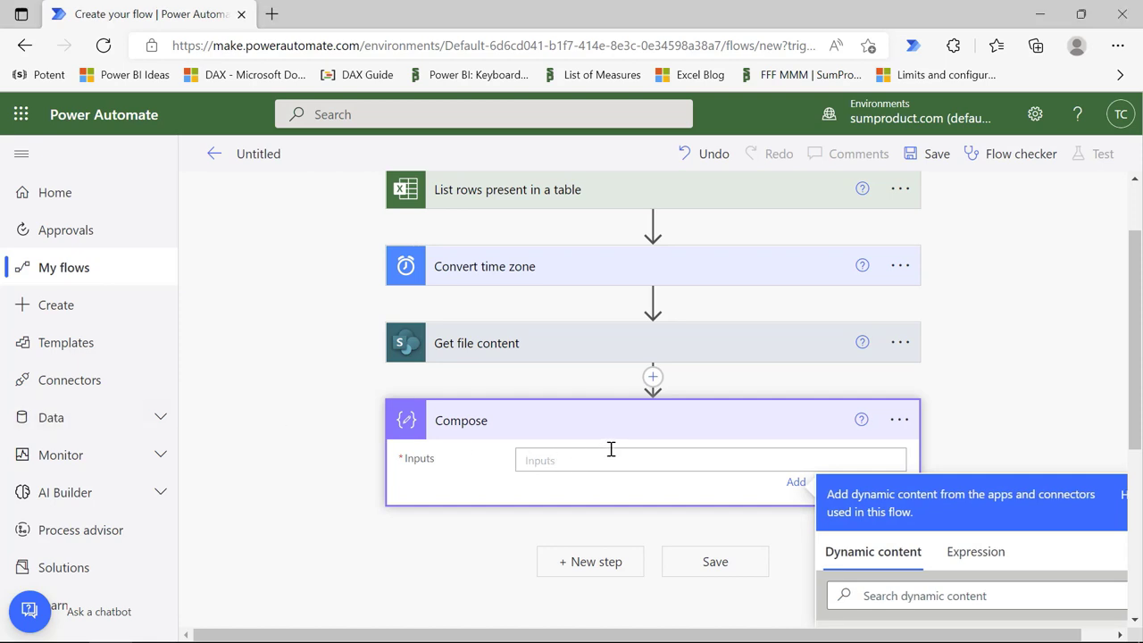
pyautogui.hotkey('ctrl', 'v')
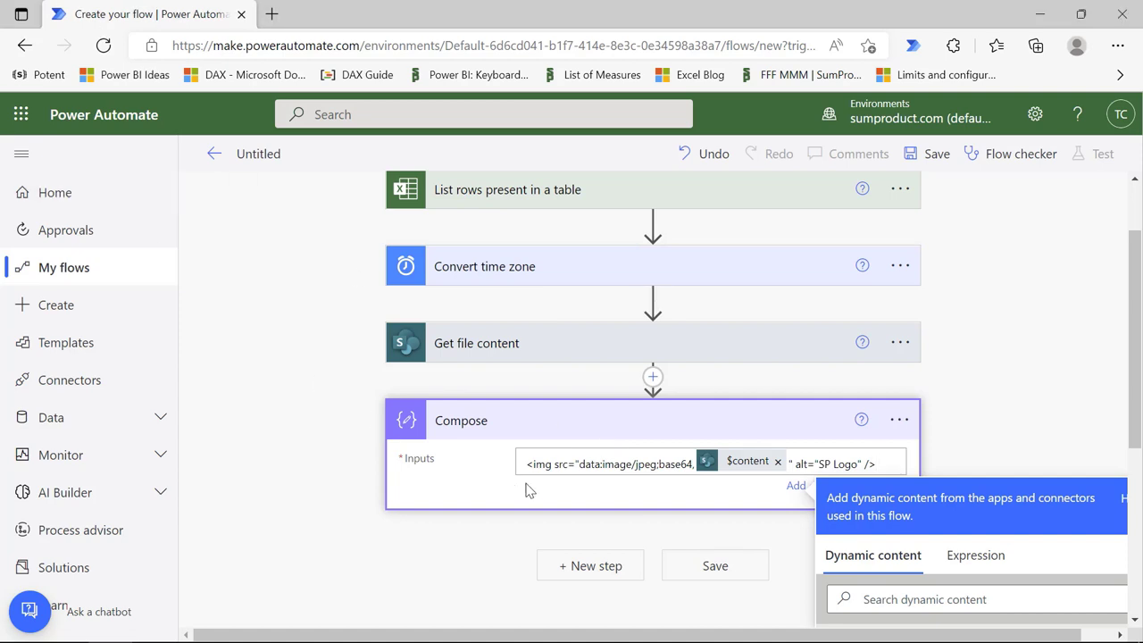
pyautogui.moveTo(734, 471)
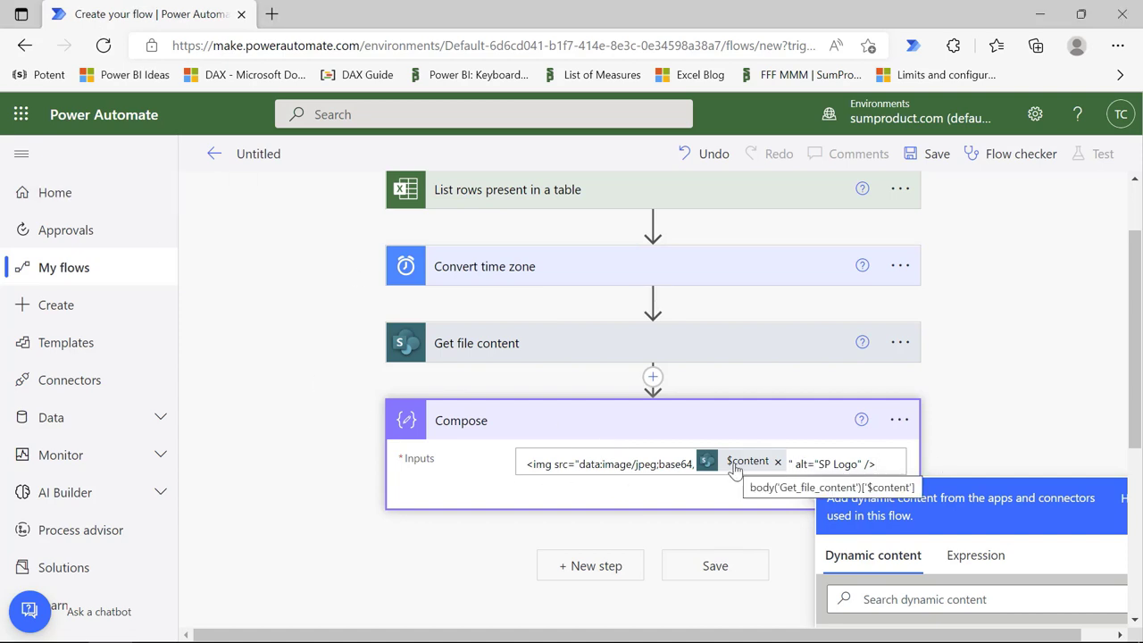
pyautogui.click(570, 566)
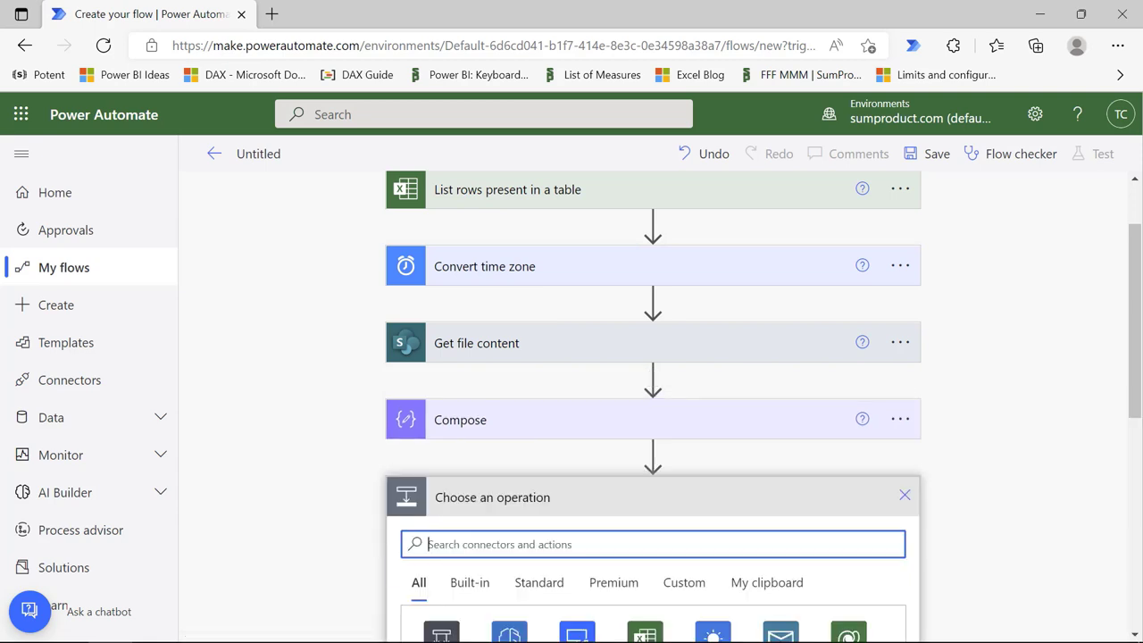
# Step: Add a Send an email (V2) action with To set to the Email Address token, creating an Apply to each loop
pyautogui.scroll(-2, 456, 513)
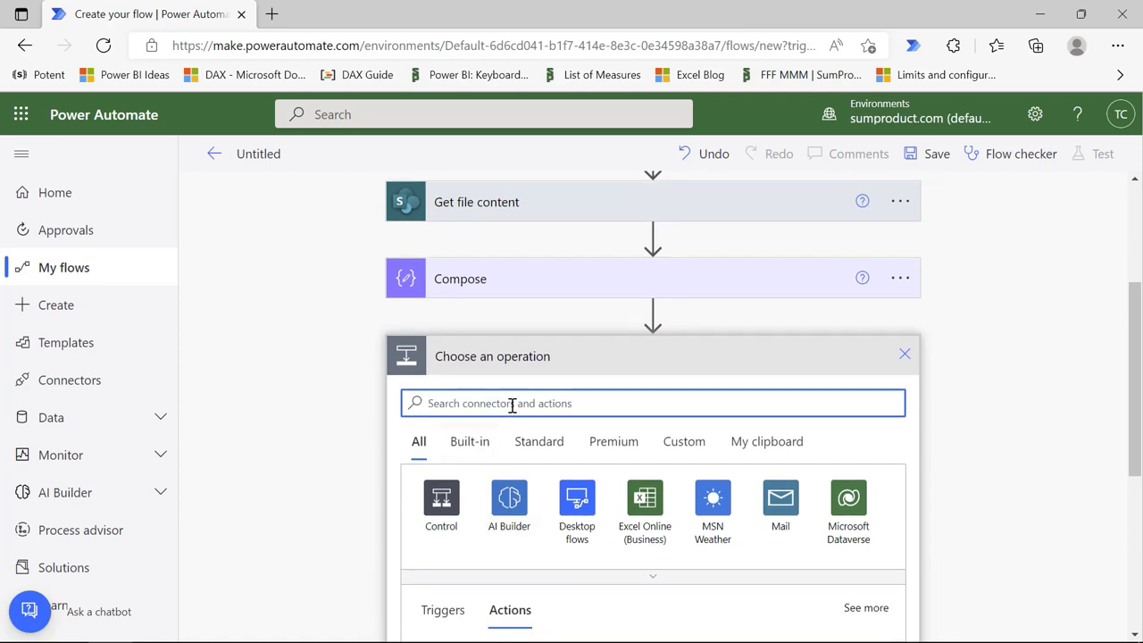
pyautogui.write('send an email')
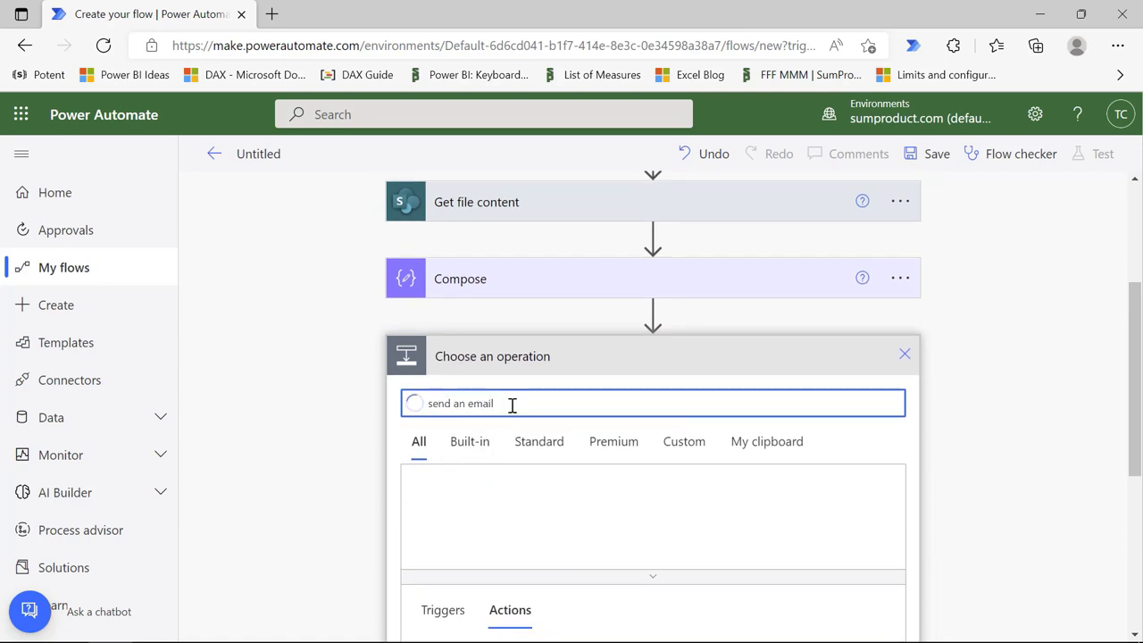
pyautogui.scroll(-5, 572, 423)
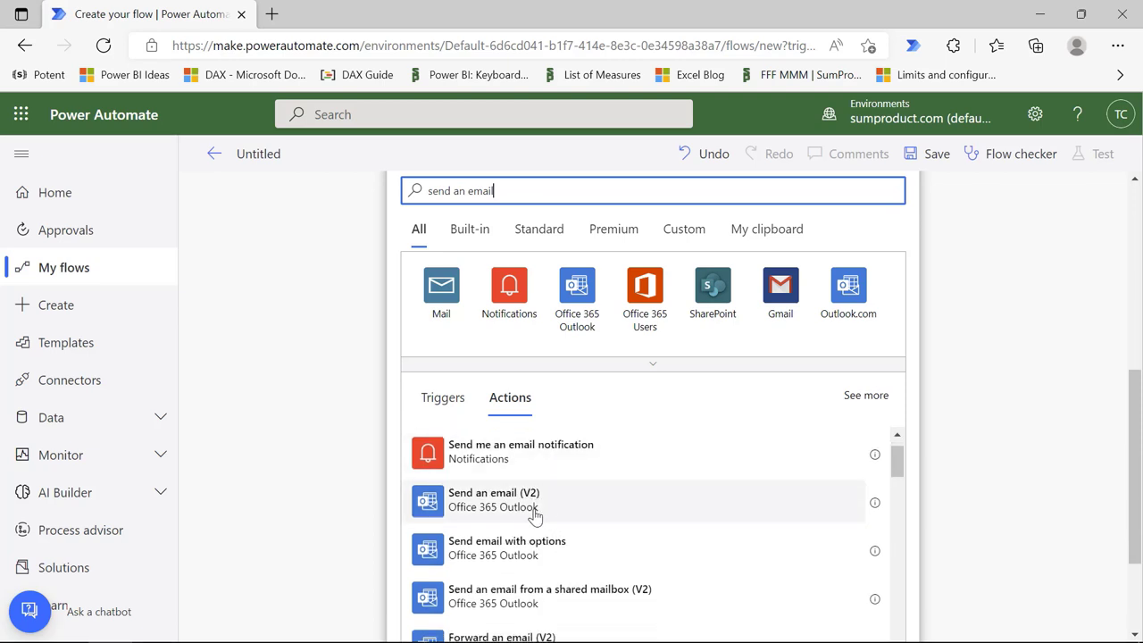
pyautogui.click(566, 506)
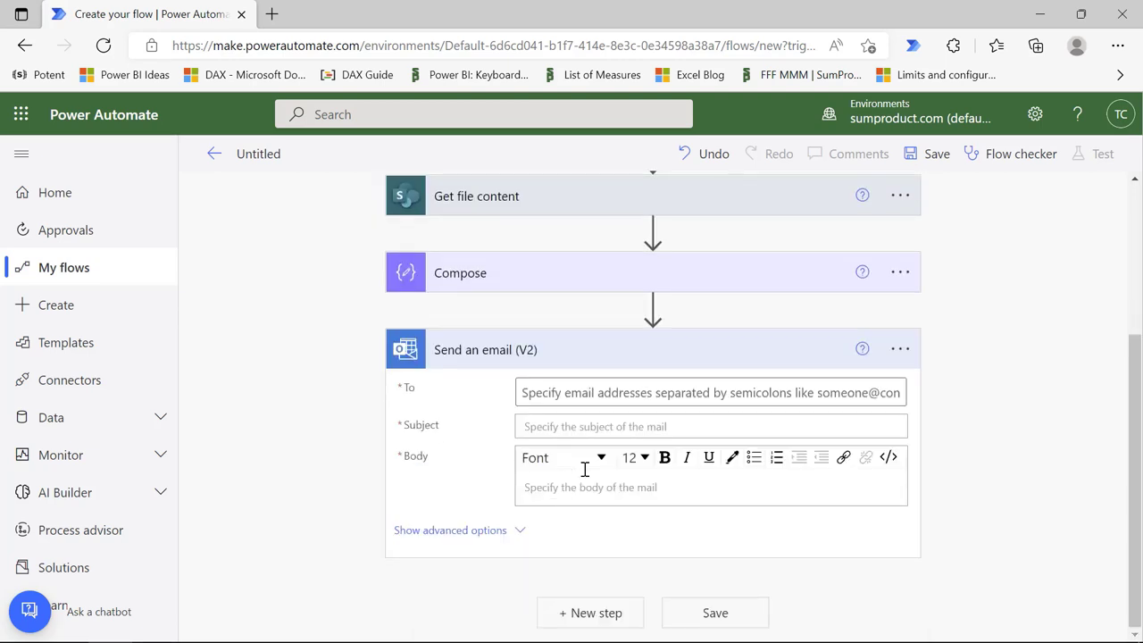
pyautogui.click(587, 394)
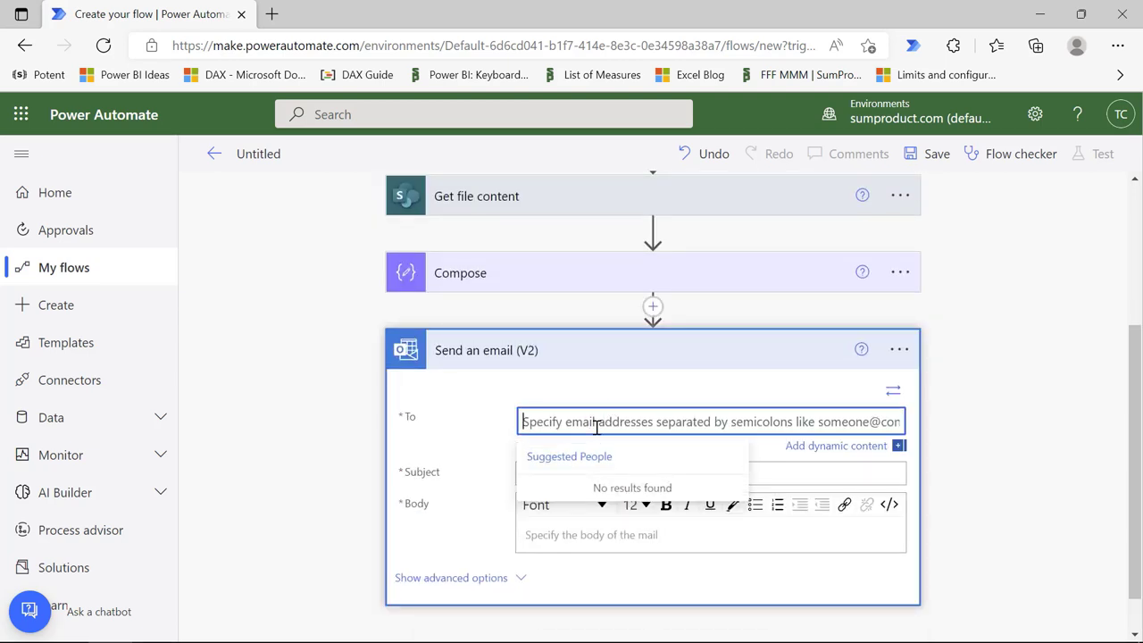
pyautogui.click(820, 446)
pyautogui.scroll(-3, 939, 471)
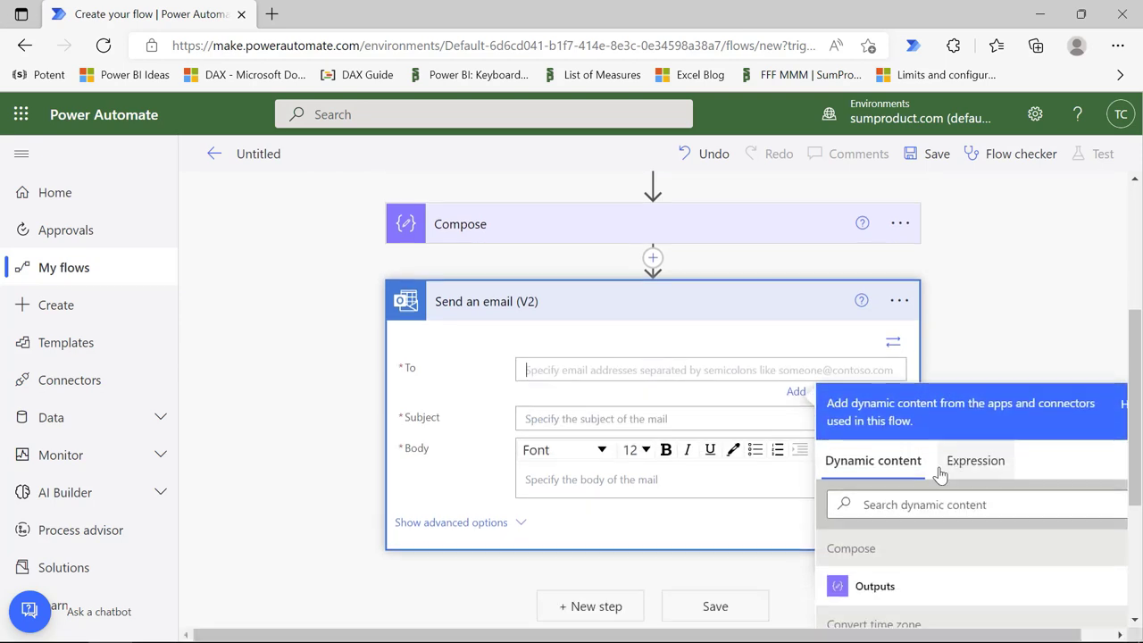
pyautogui.click(904, 502)
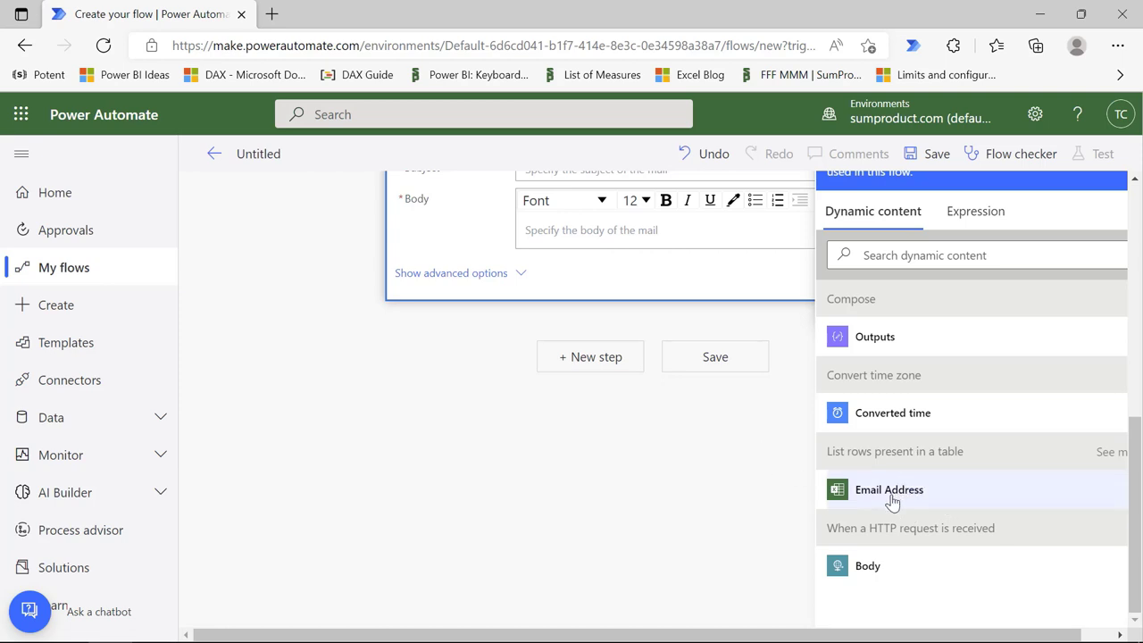
pyautogui.click(892, 502)
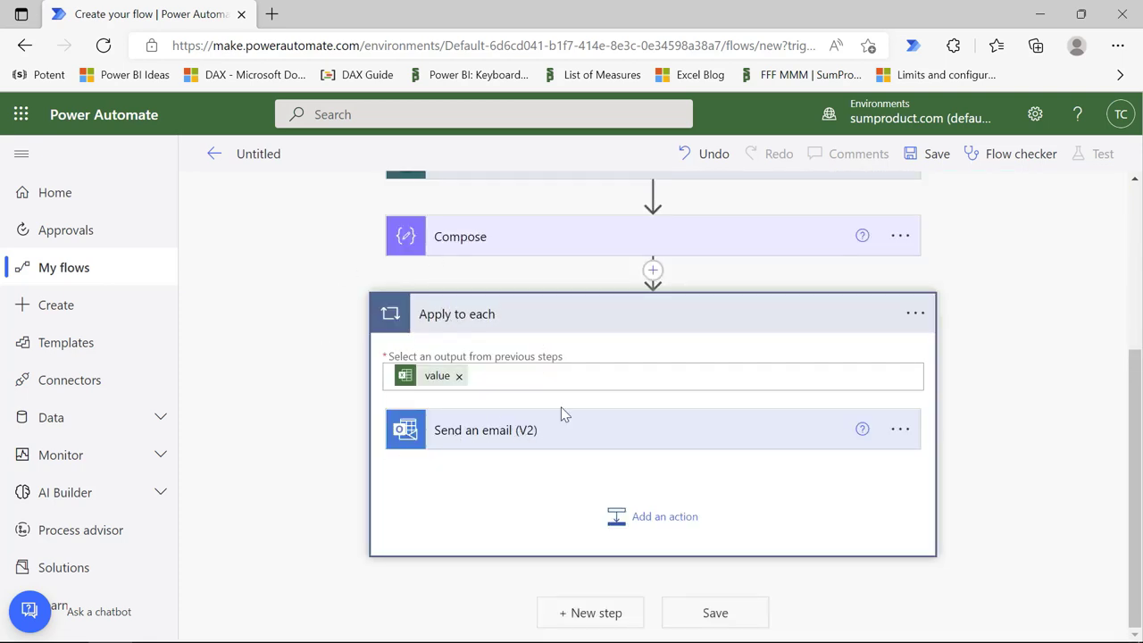
# Step: Set the email subject to the Course name token followed by 'course registration details'
pyautogui.click(514, 438)
pyautogui.click(542, 550)
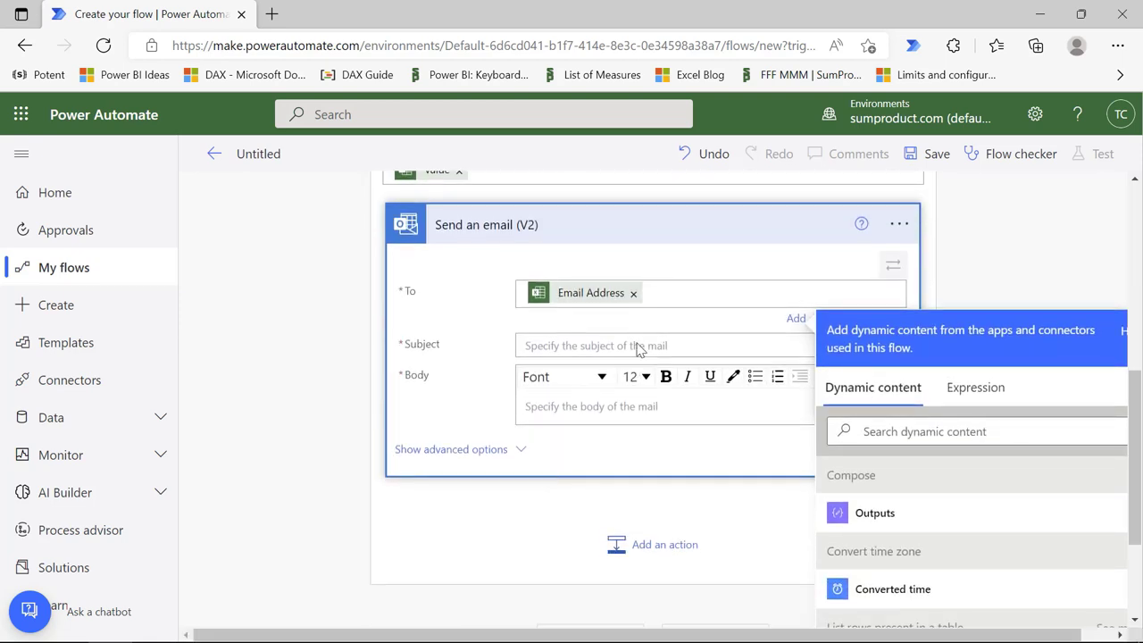
pyautogui.click(559, 406)
pyautogui.click(556, 347)
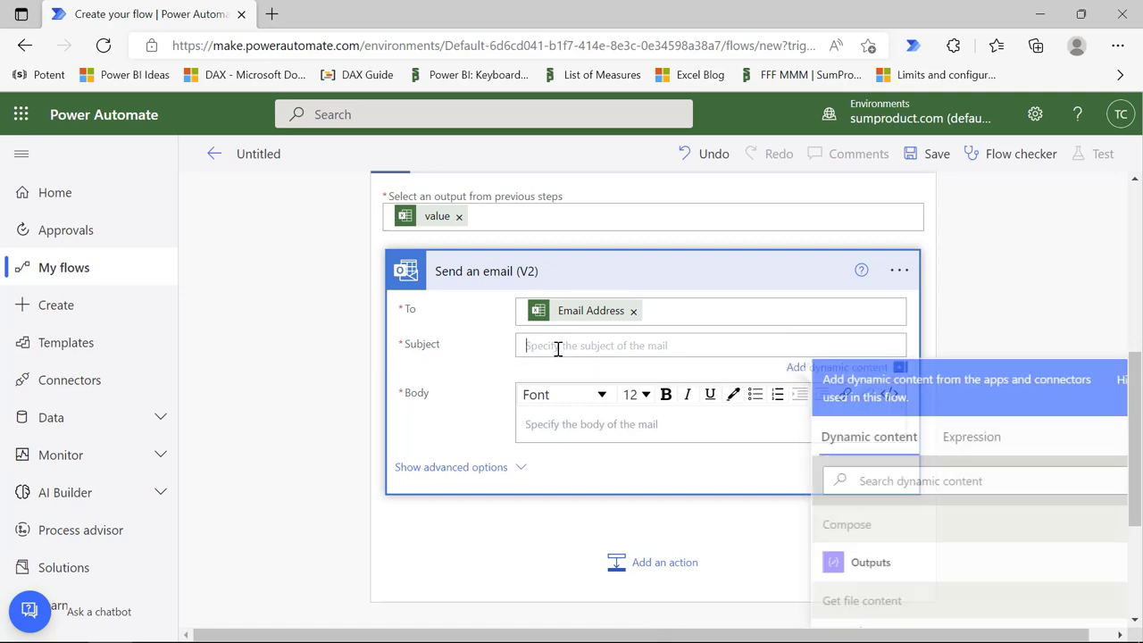
pyautogui.scroll(-4, 939, 509)
pyautogui.scroll(-3, 938, 518)
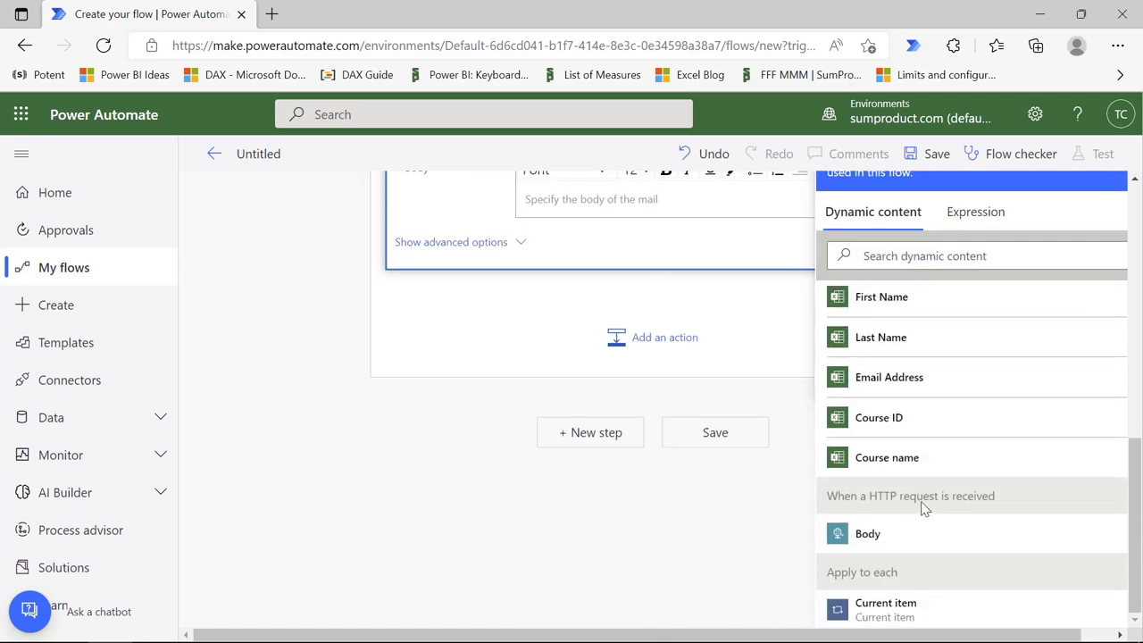
pyautogui.click(904, 458)
pyautogui.scroll(3, 604, 438)
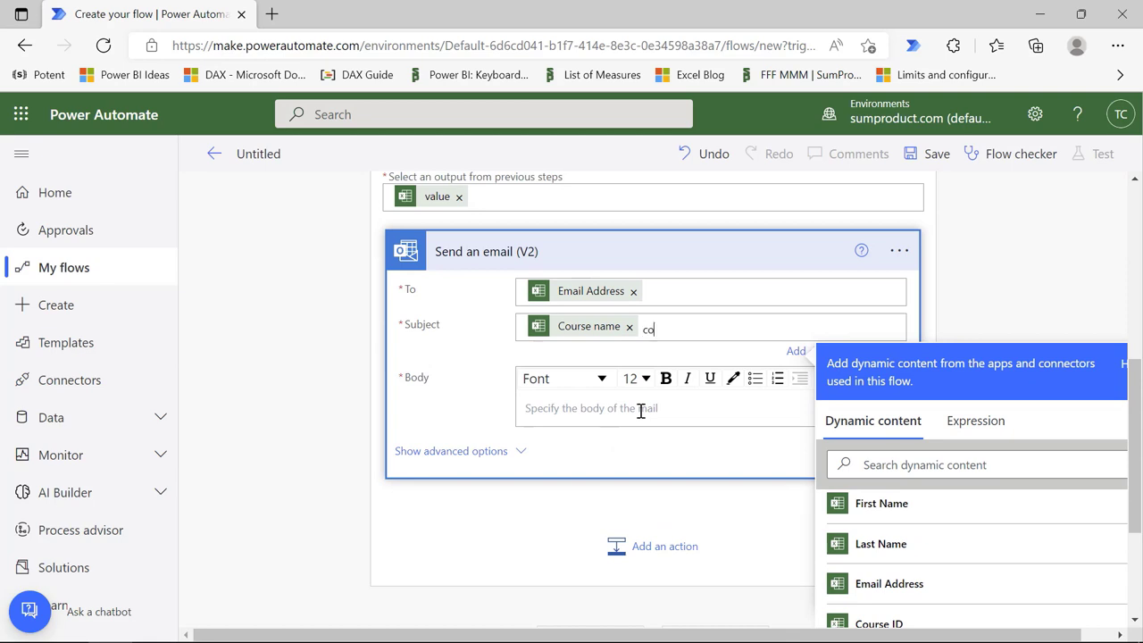
pyautogui.write('course registration details')
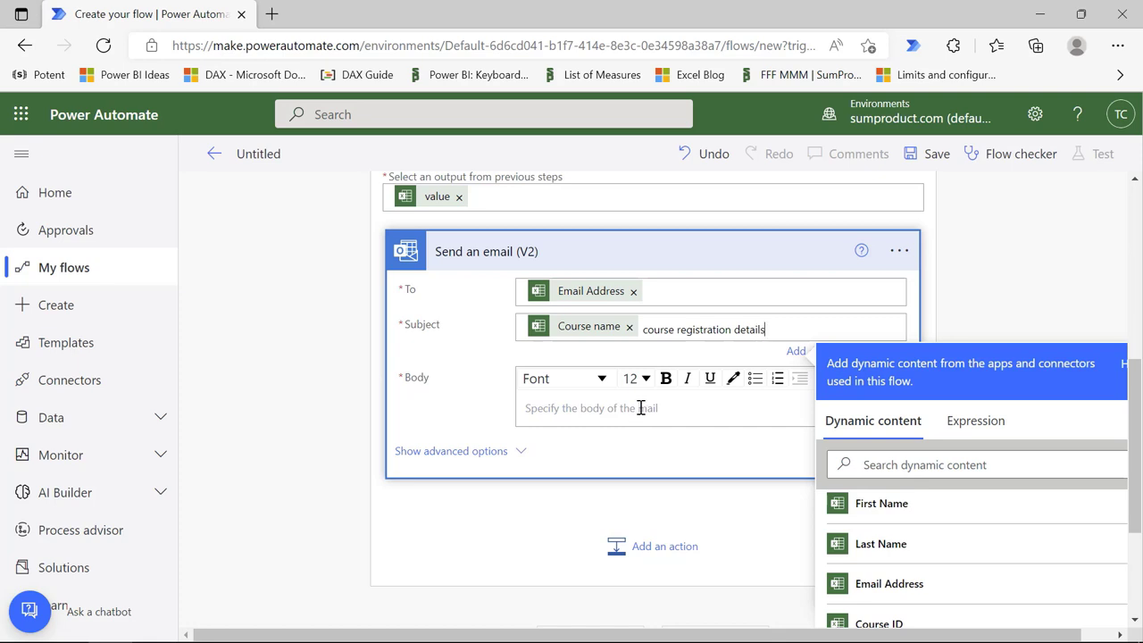
# Step: Paste the prepared email text into the body and replace its first-name and course-name placeholders
pyautogui.click(640, 407)
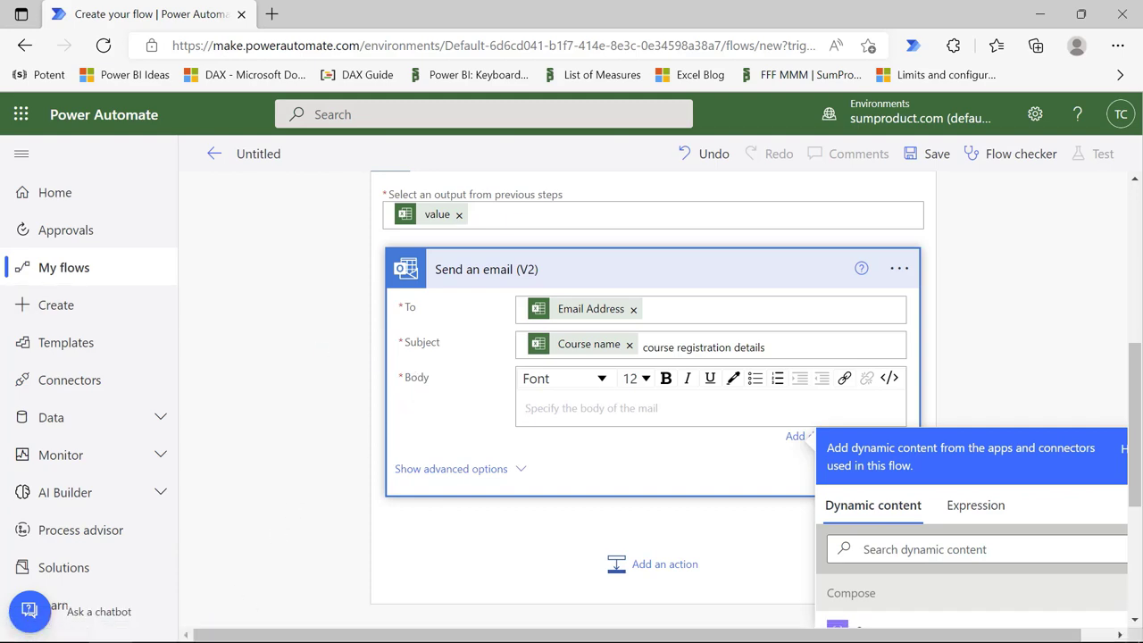
pyautogui.hotkey('ctrl', 'v')
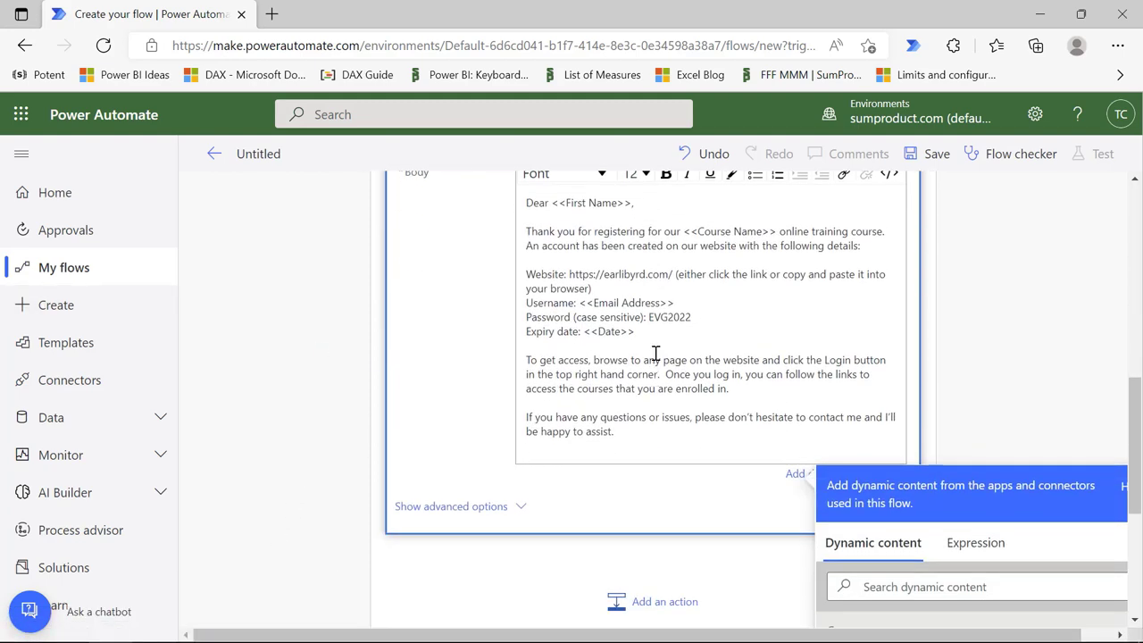
pyautogui.moveTo(632, 271); pyautogui.dragTo(553, 271)
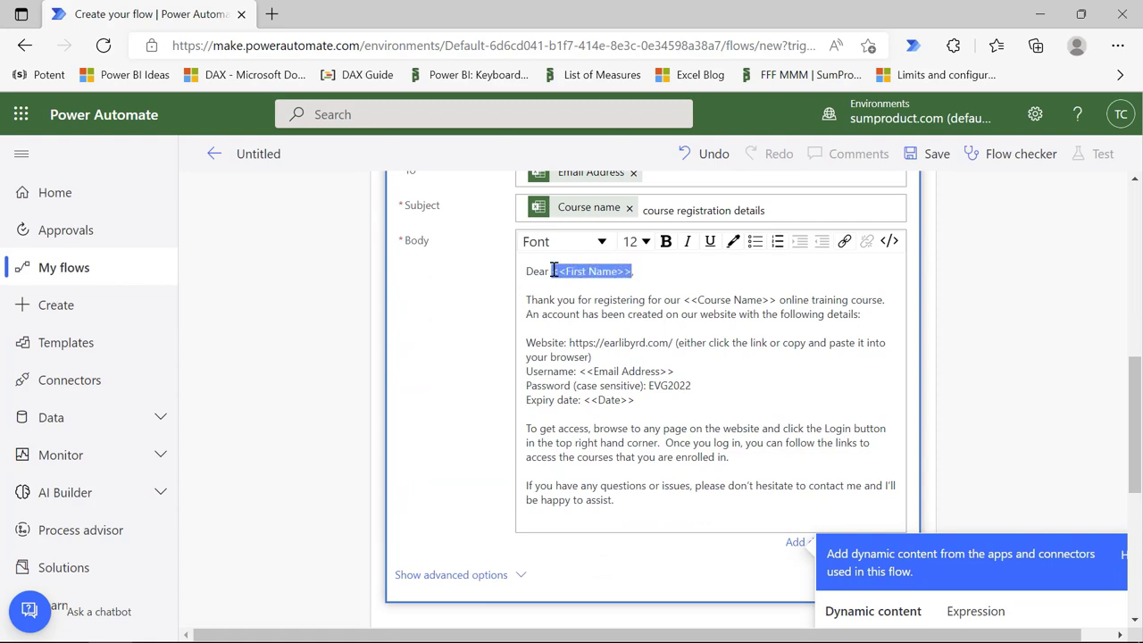
pyautogui.scroll(-2, 982, 450)
pyautogui.scroll(-5, 890, 521)
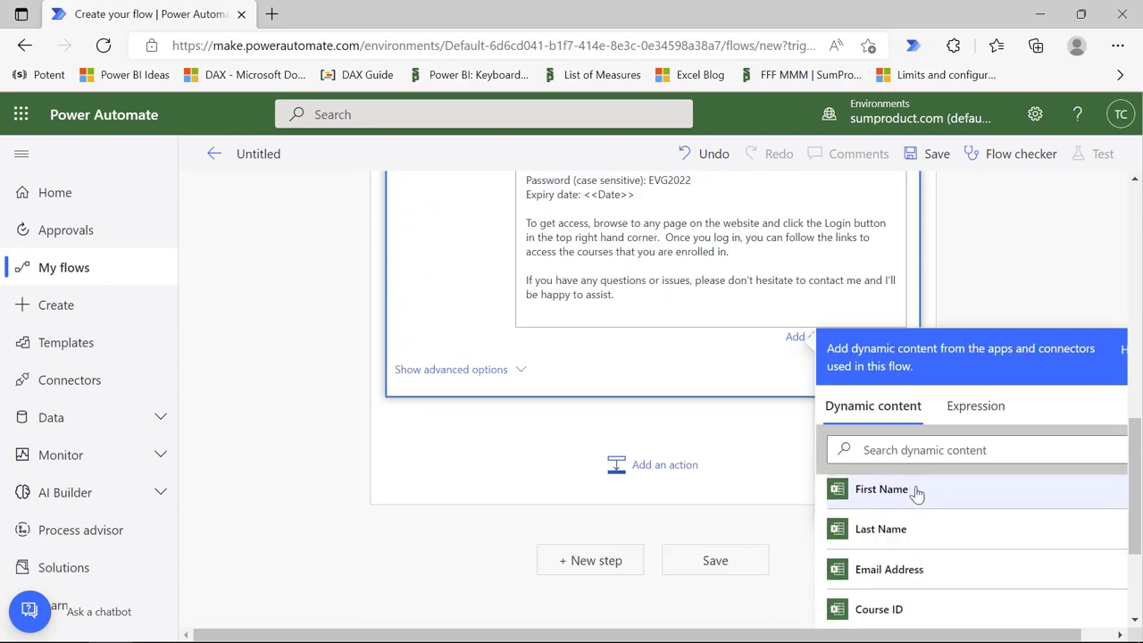
pyautogui.click(920, 493)
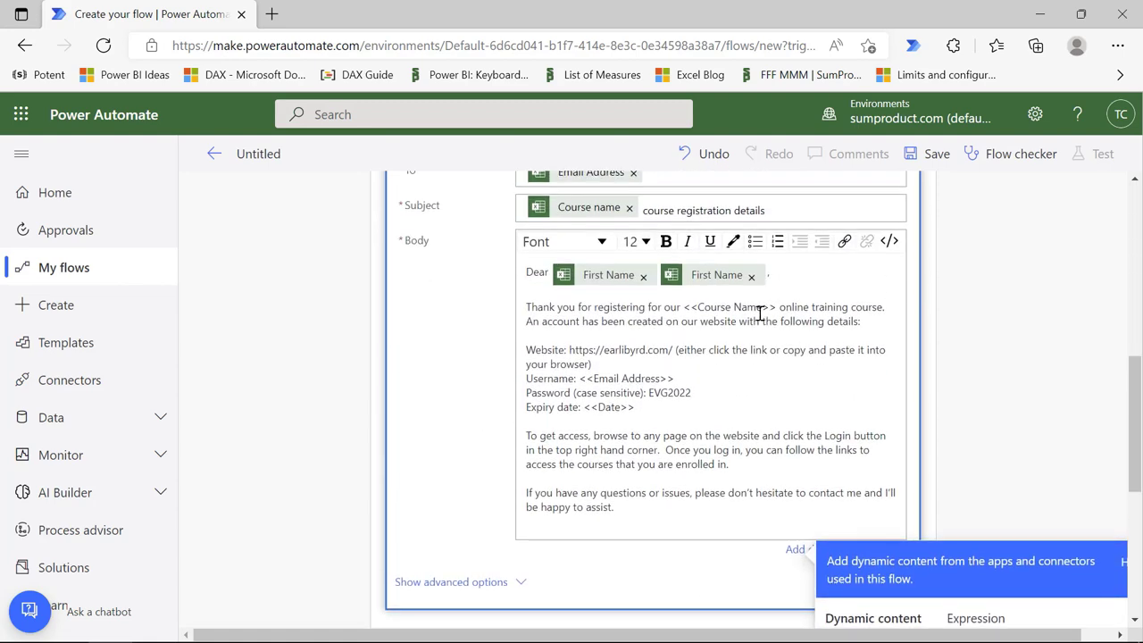
pyautogui.press('BackSpace')
pyautogui.moveTo(684, 308); pyautogui.dragTo(777, 306)
pyautogui.scroll(-3, 929, 551)
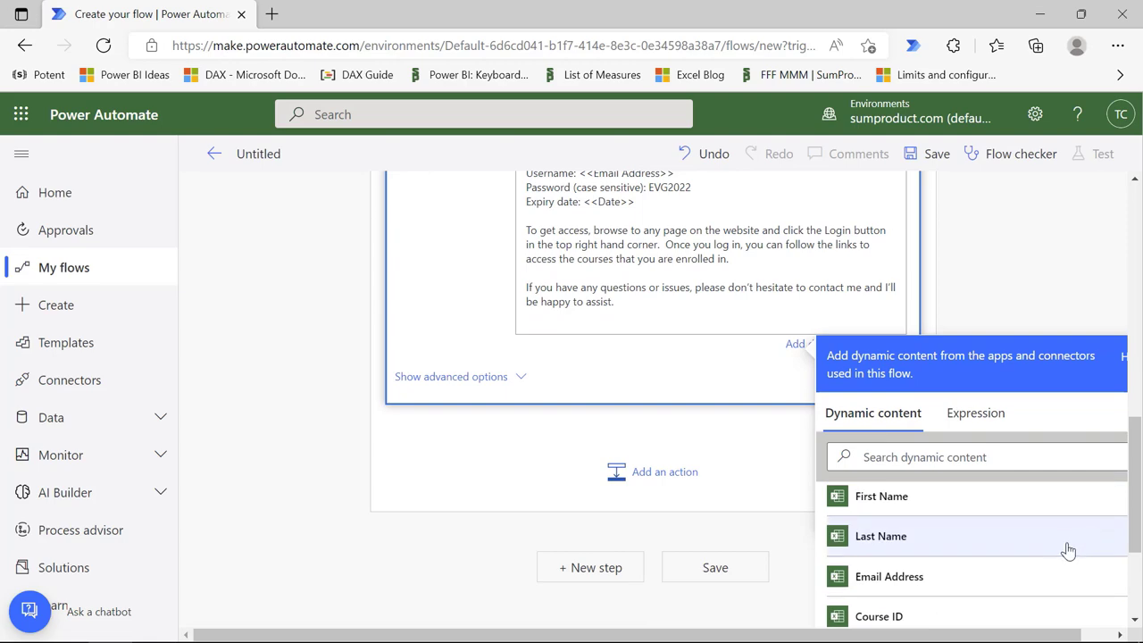
pyautogui.scroll(-2, 1054, 527)
pyautogui.scroll(3, 643, 357)
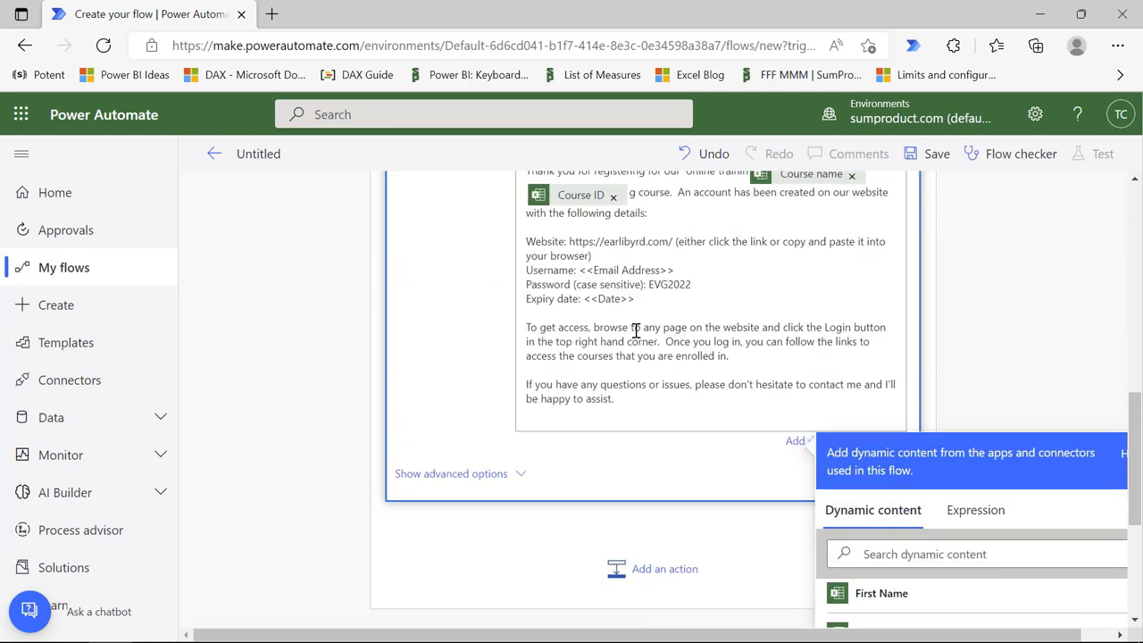
pyautogui.scroll(2, 635, 331)
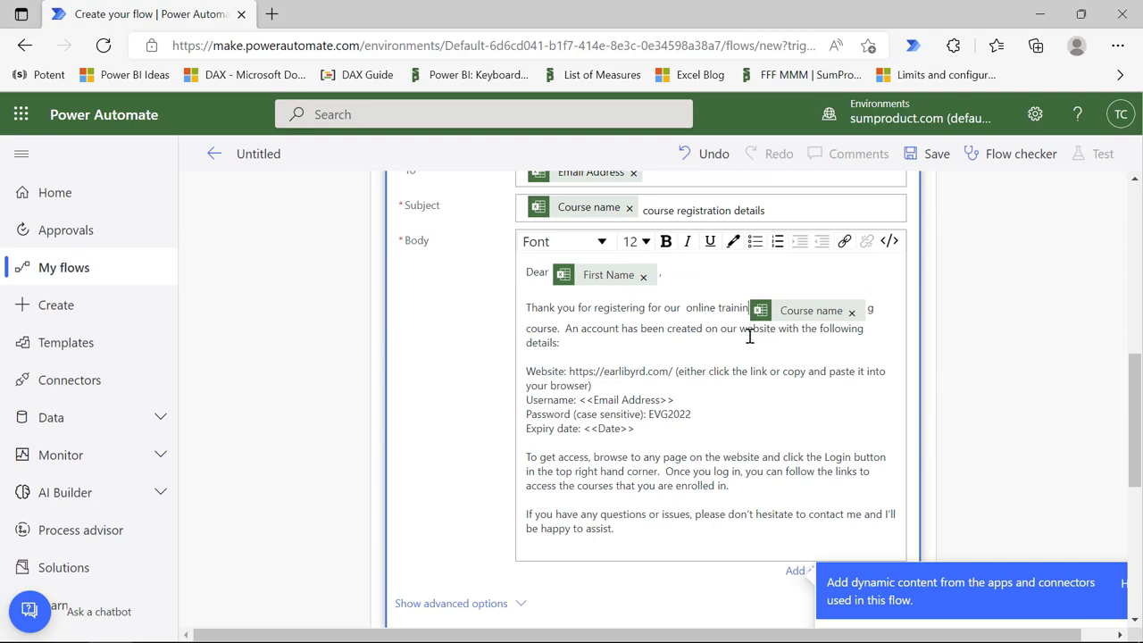
pyautogui.write('g')
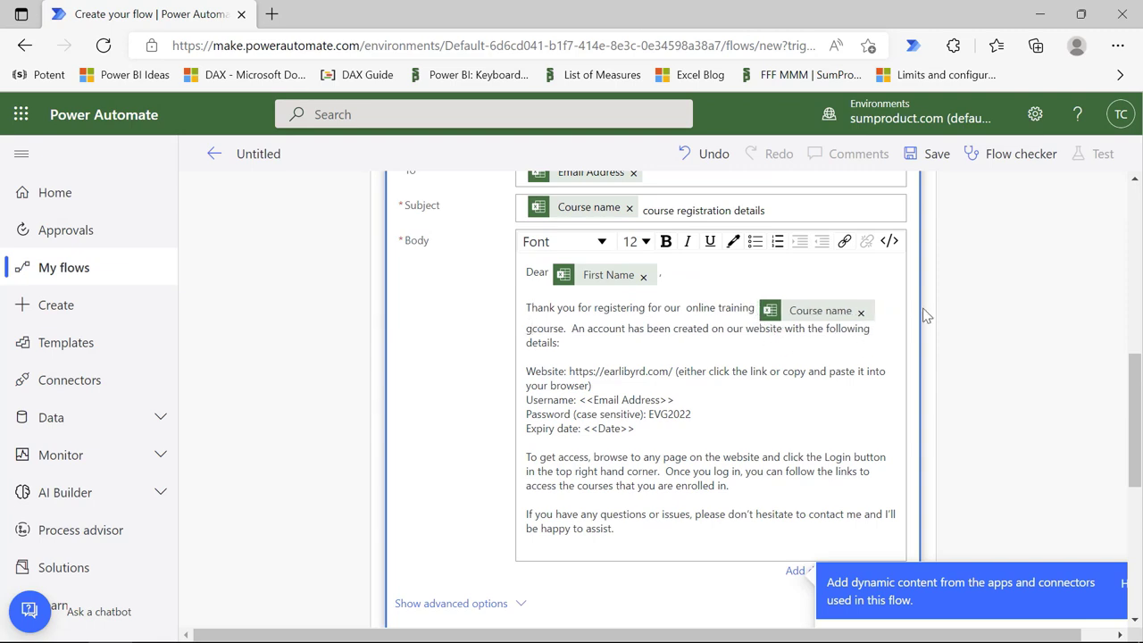
# Step: Replace the <<Email Address>> and <<Date>> placeholders with the Email Address and Converted time tokens
pyautogui.scroll(-1, 625, 357)
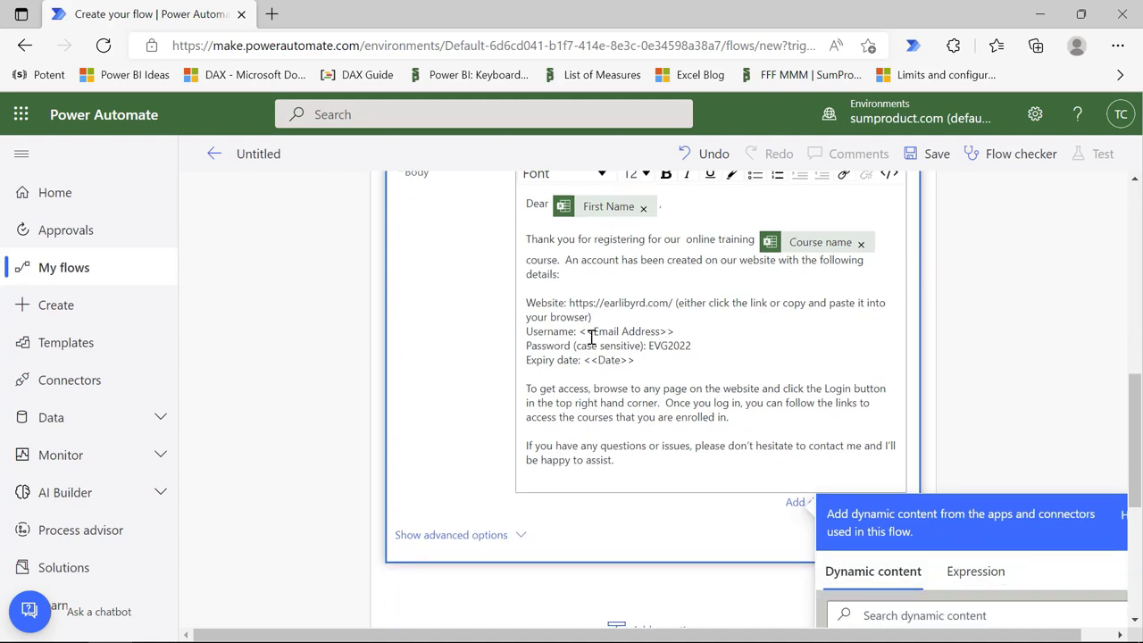
pyautogui.moveTo(581, 332); pyautogui.dragTo(680, 332)
pyautogui.scroll(-3, 1126, 398)
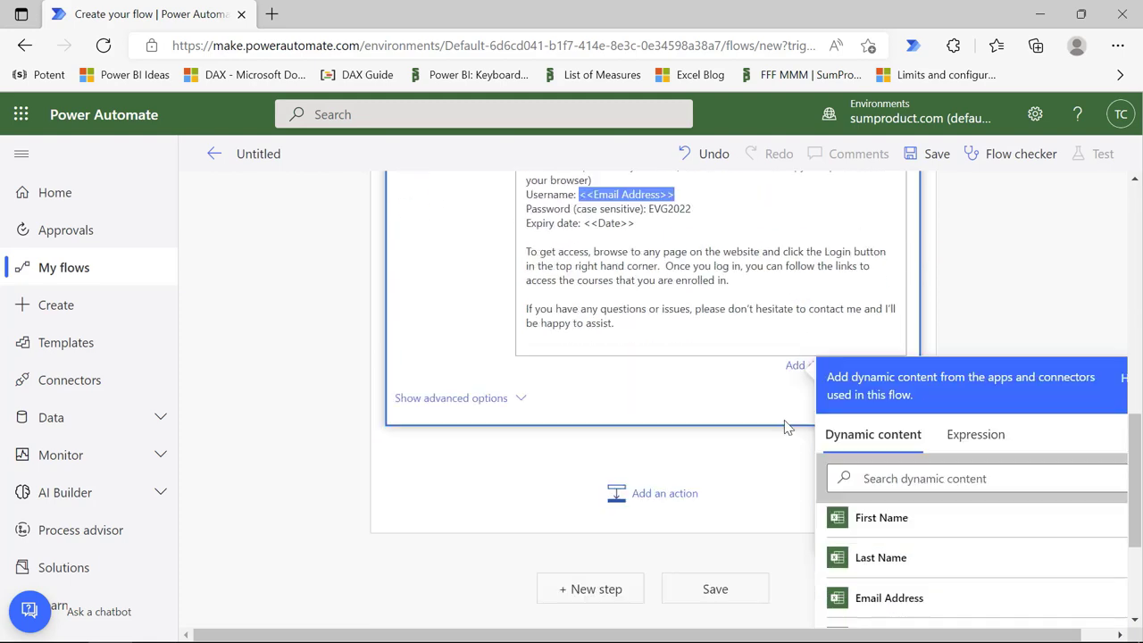
pyautogui.scroll(1, 595, 411)
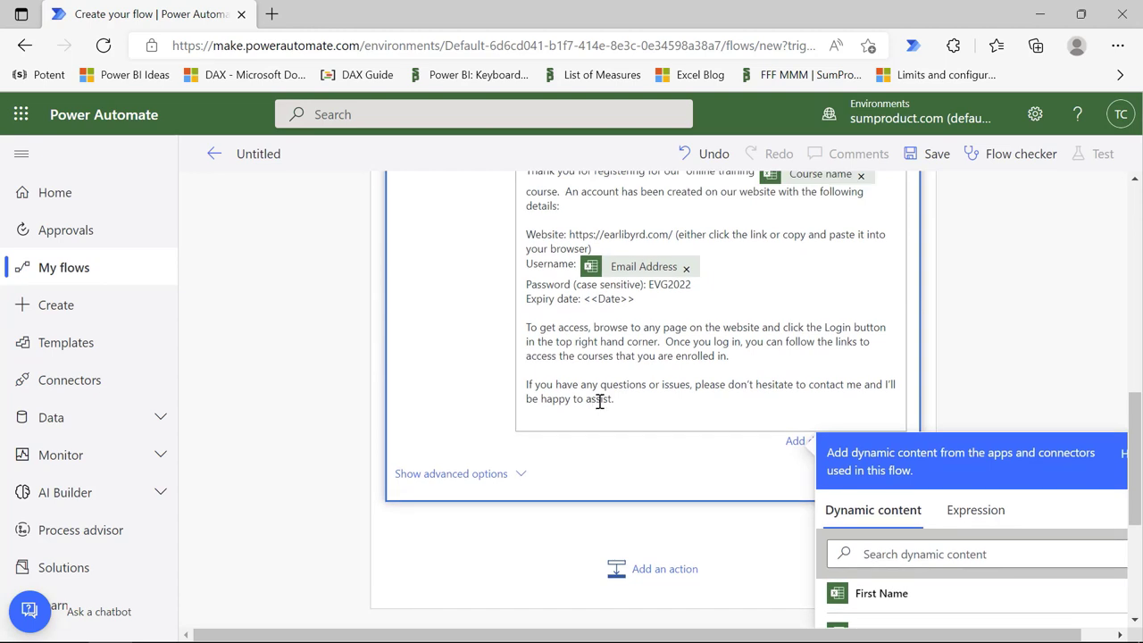
pyautogui.moveTo(635, 299); pyautogui.dragTo(586, 302)
pyautogui.scroll(-5, 919, 528)
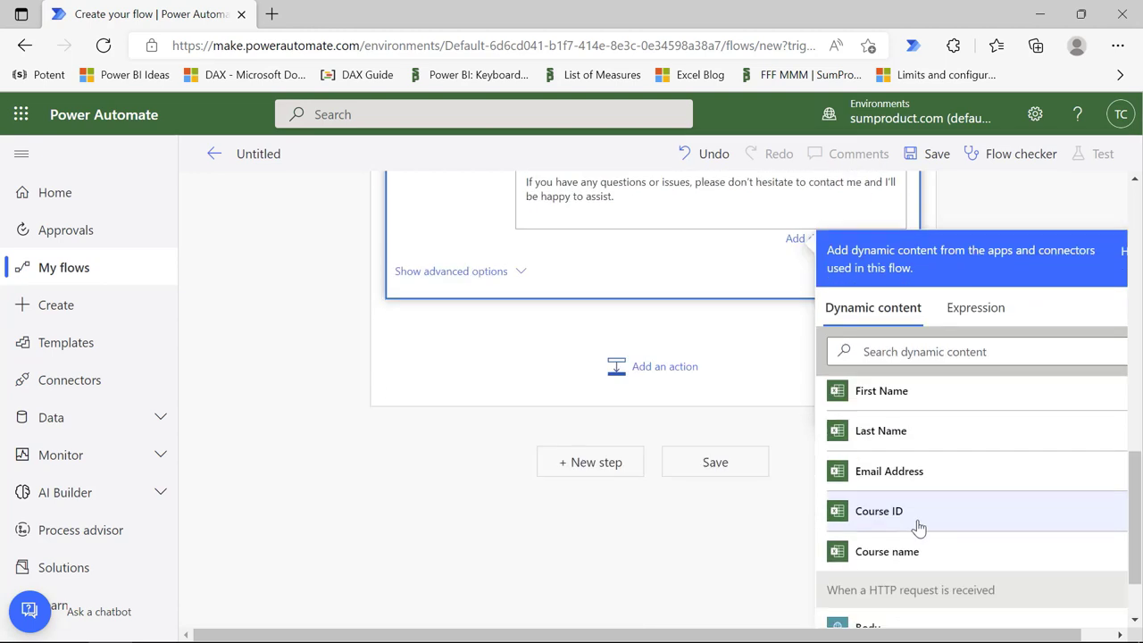
pyautogui.scroll(3, 976, 502)
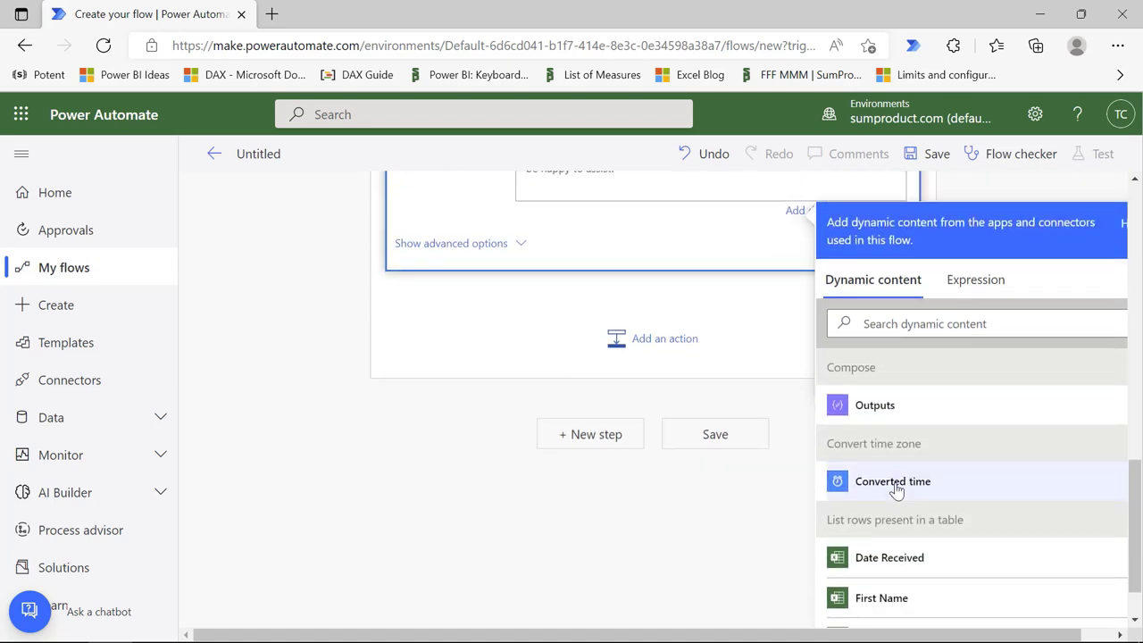
pyautogui.click(898, 491)
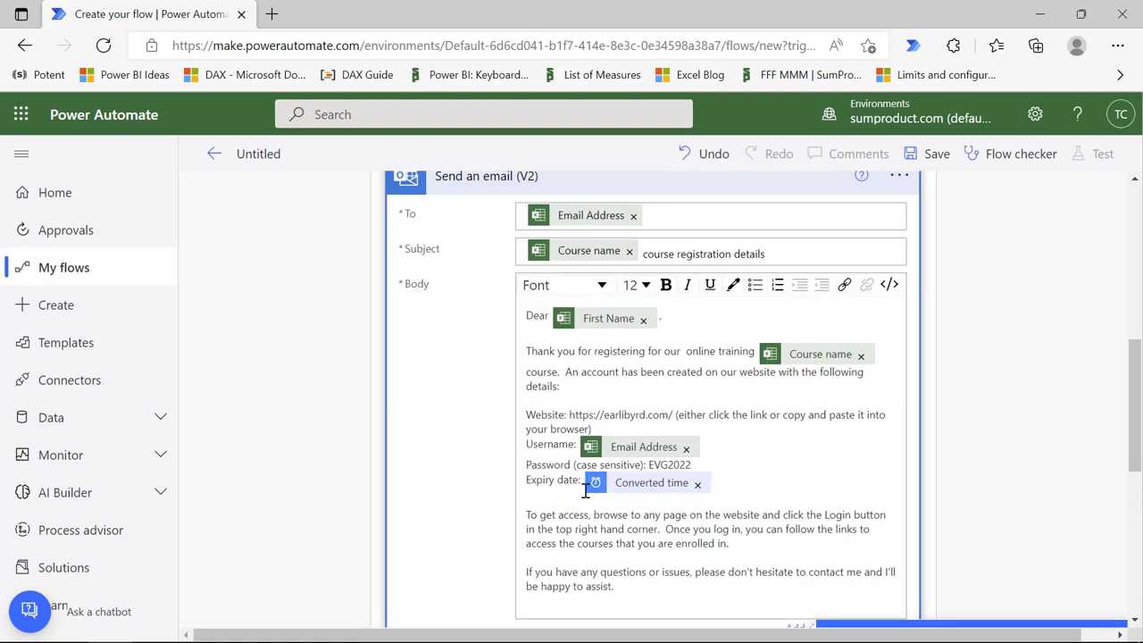
# Step: Add an empty line at the end of the email body
pyautogui.click(766, 514)
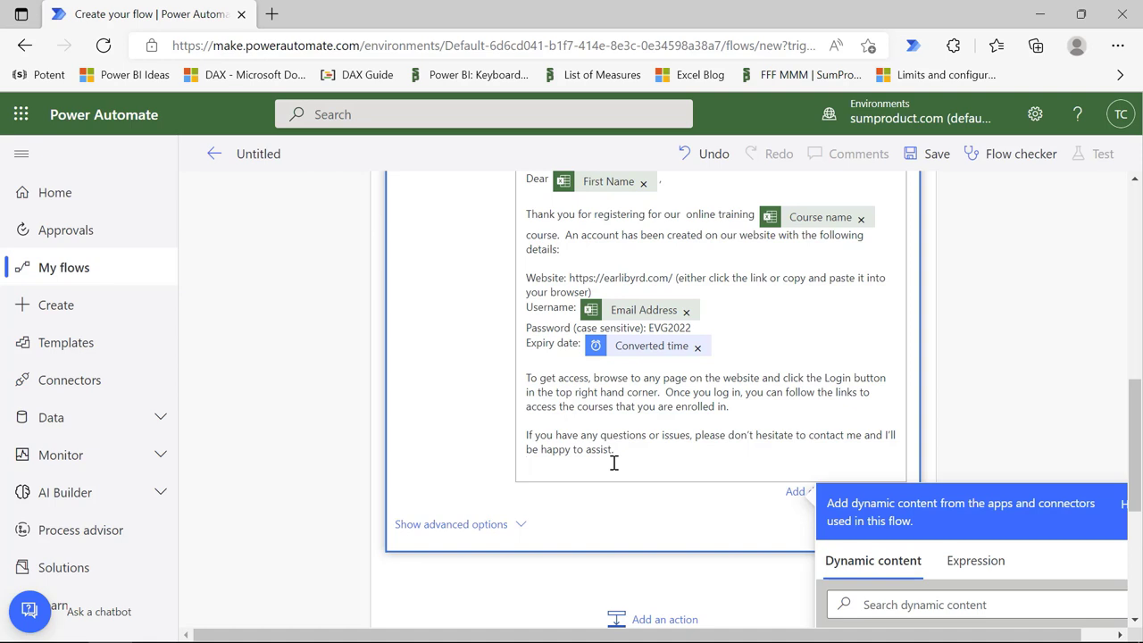
pyautogui.press('Return')
pyautogui.scroll(3, 618, 464)
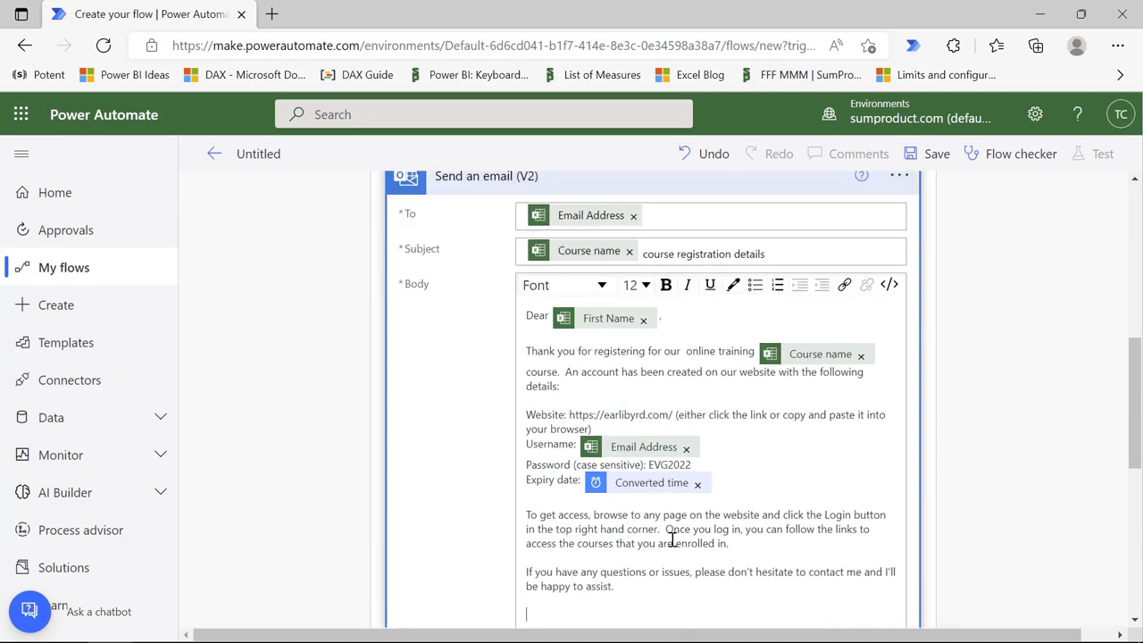
pyautogui.scroll(-1, 678, 518)
pyautogui.scroll(1, 753, 414)
# Step: Show the body in HTML code view and add a blank line before the closing </p> tag
pyautogui.click(891, 286)
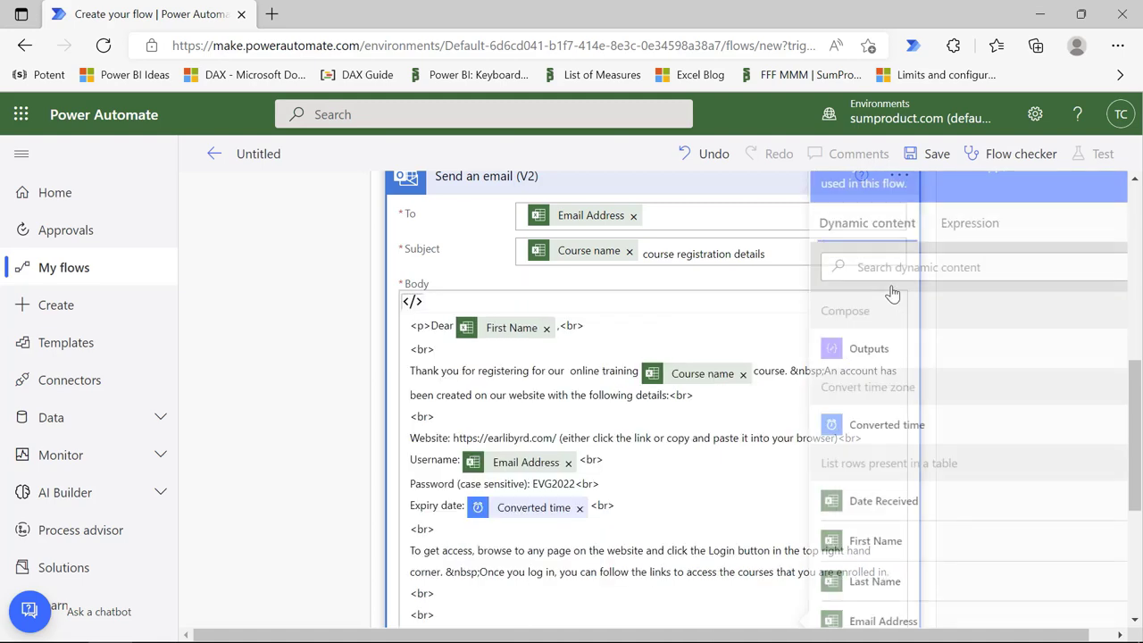
pyautogui.scroll(-2, 605, 511)
pyautogui.scroll(-1, 601, 473)
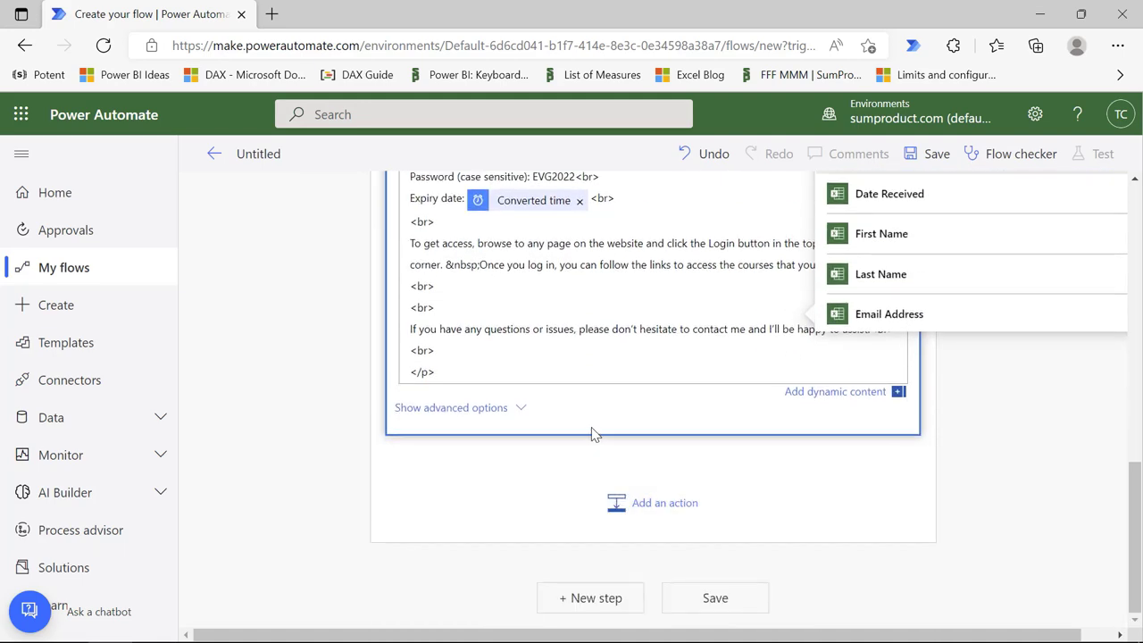
pyautogui.scroll(2, 594, 434)
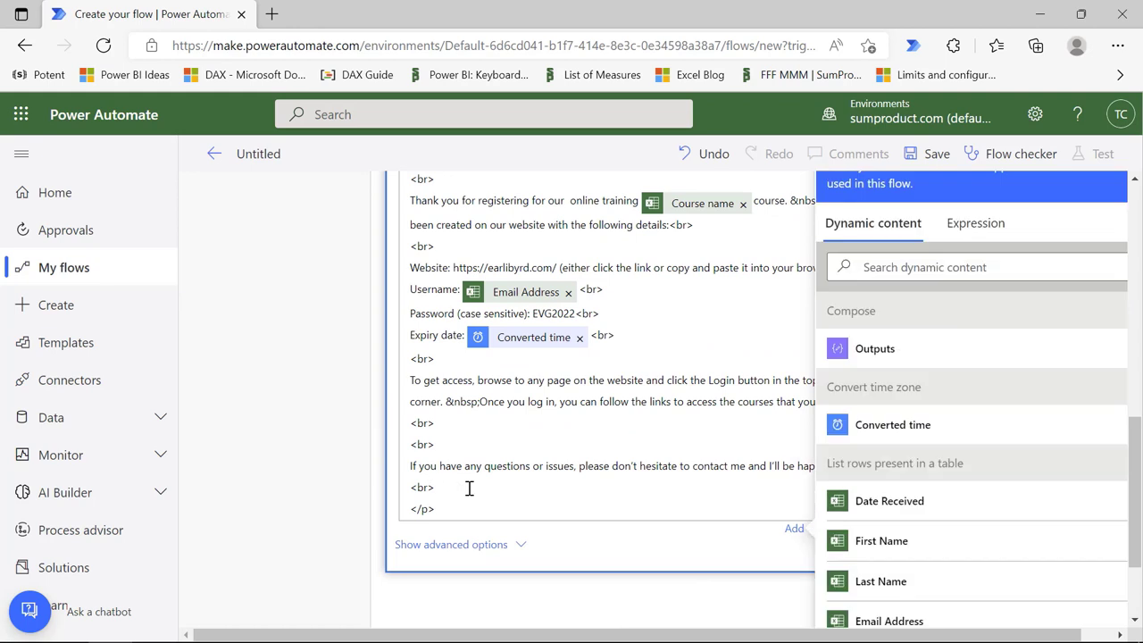
pyautogui.press('Return')
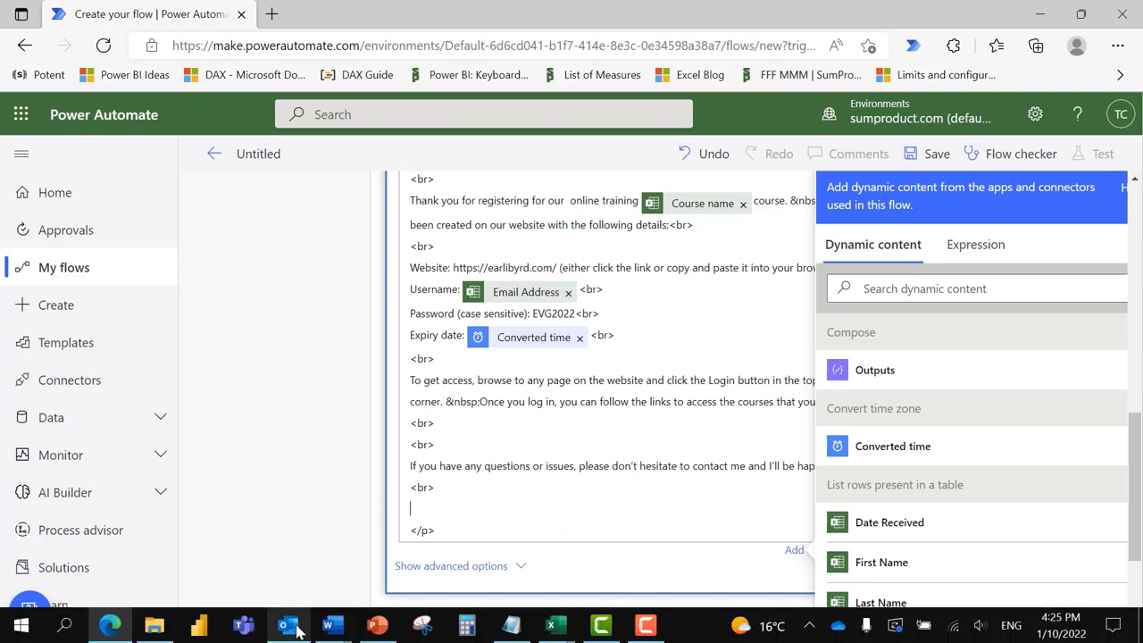
# Step: Open the Signature message from Outlook's Inbox and view its HTML source
pyautogui.click(298, 630)
pyautogui.scroll(5, 68, 366)
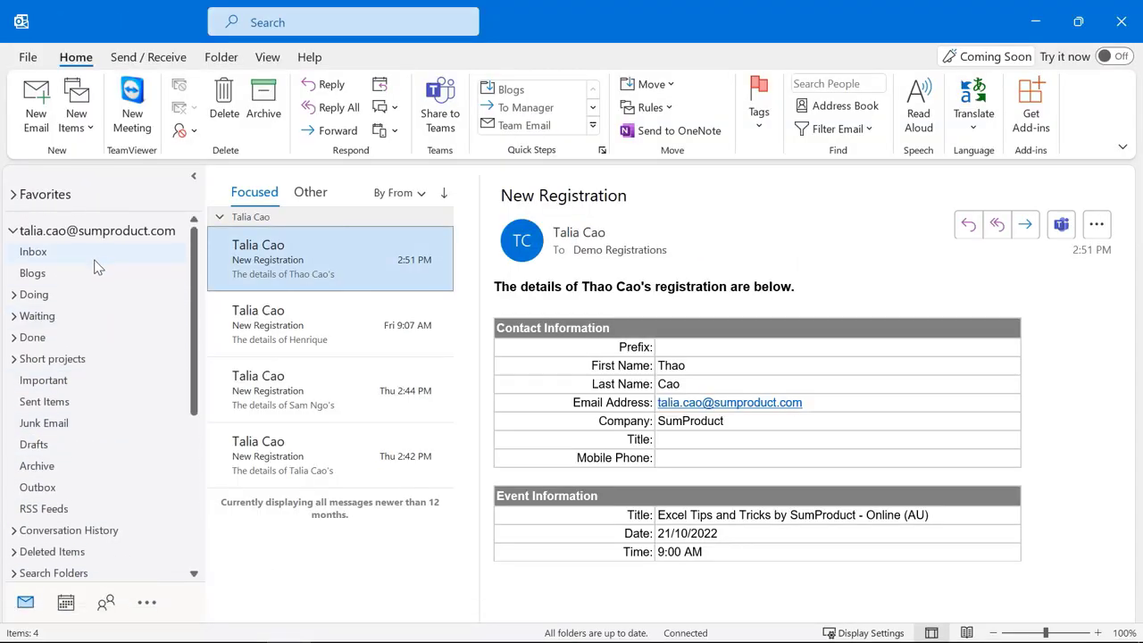
pyautogui.click(130, 256)
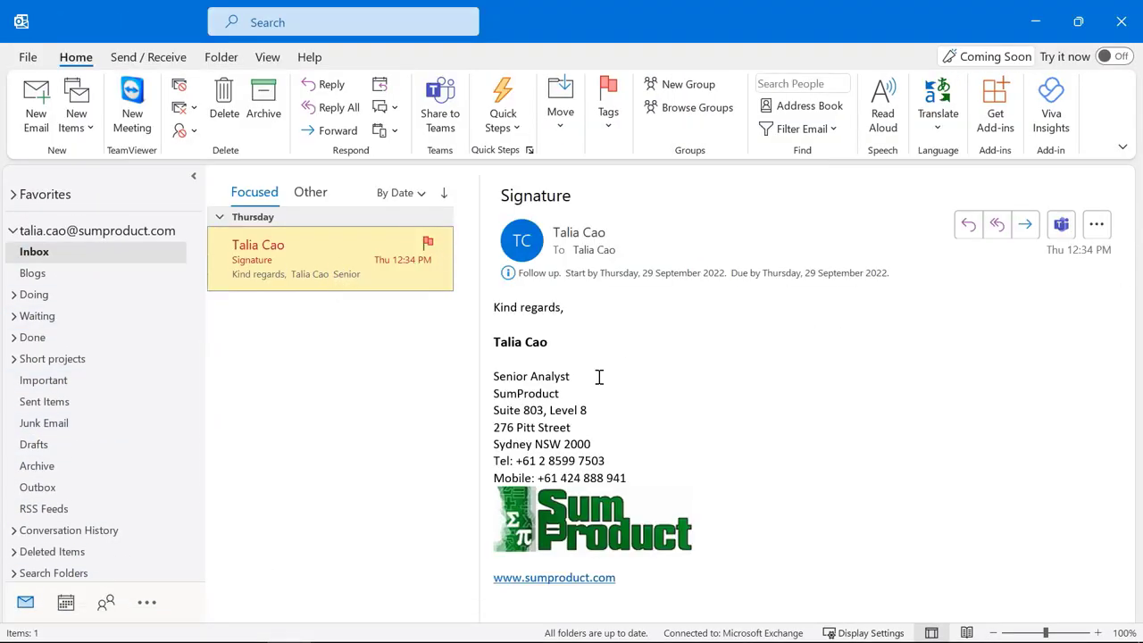
pyautogui.rightClick(698, 335)
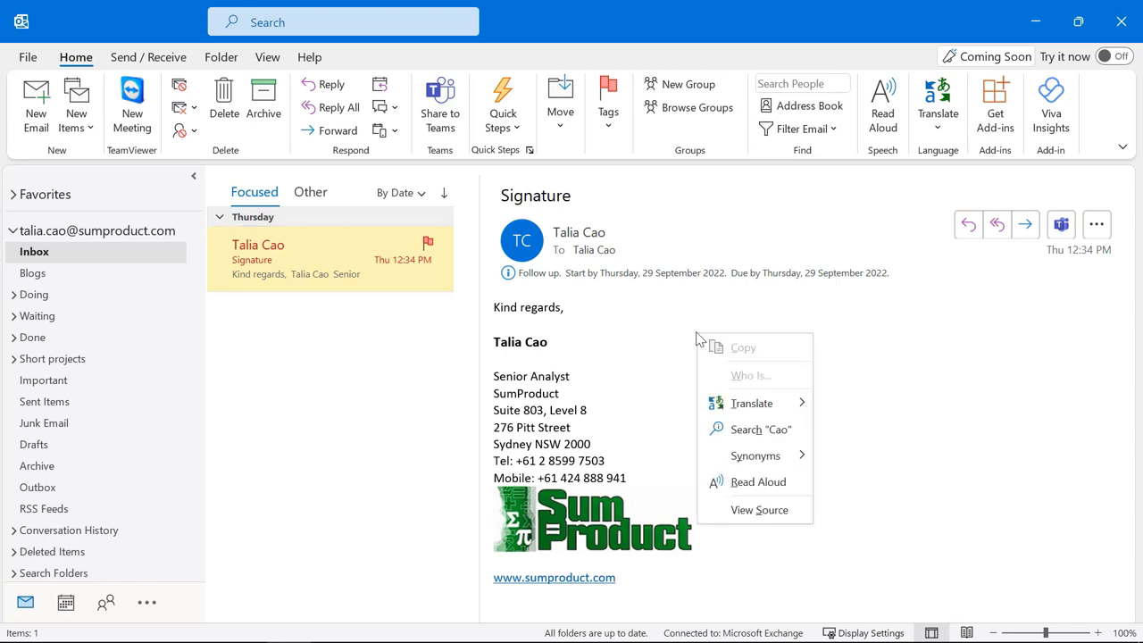
pyautogui.click(759, 511)
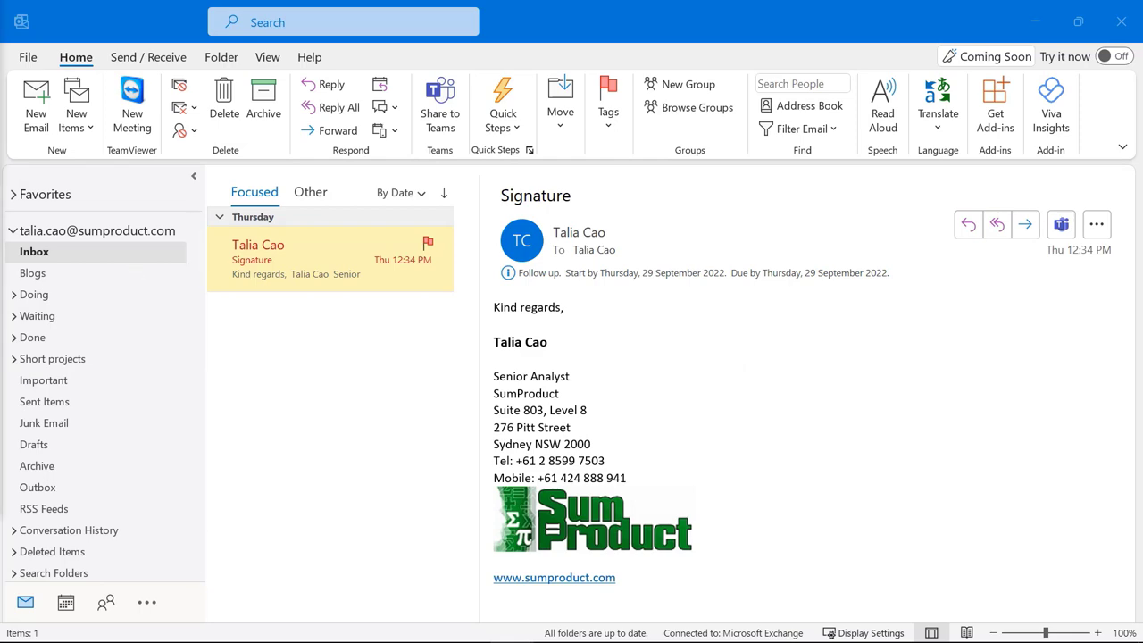
# Step: Copy the full signature HTML from email.txt in Notepad, close it, and return to the browser
pyautogui.click(403, 263)
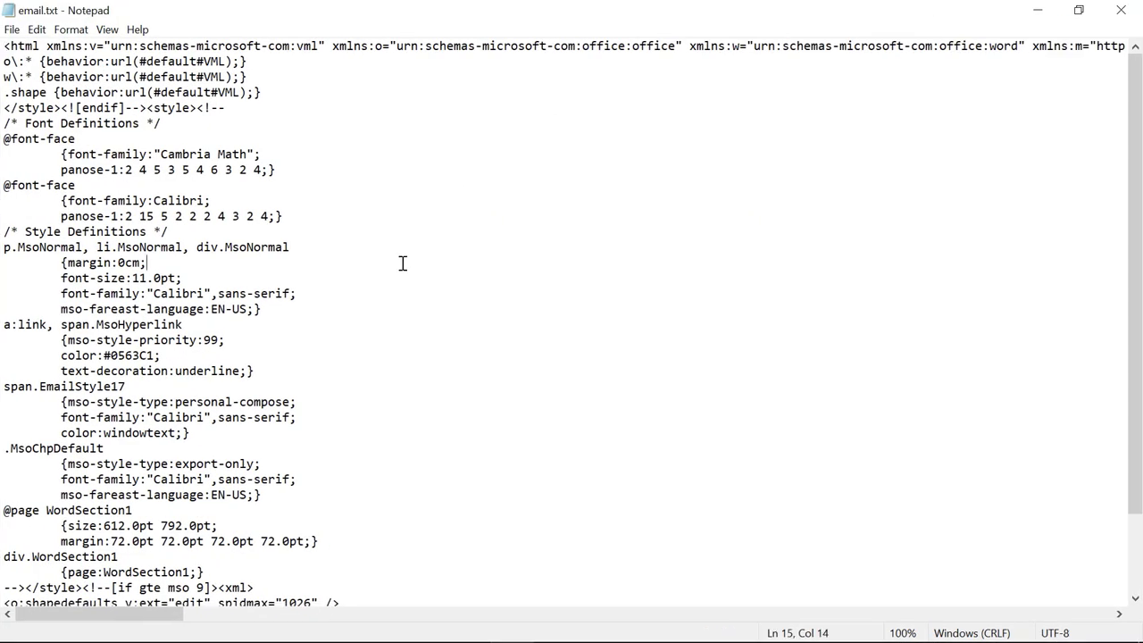
pyautogui.hotkey('ctrl', 'a')
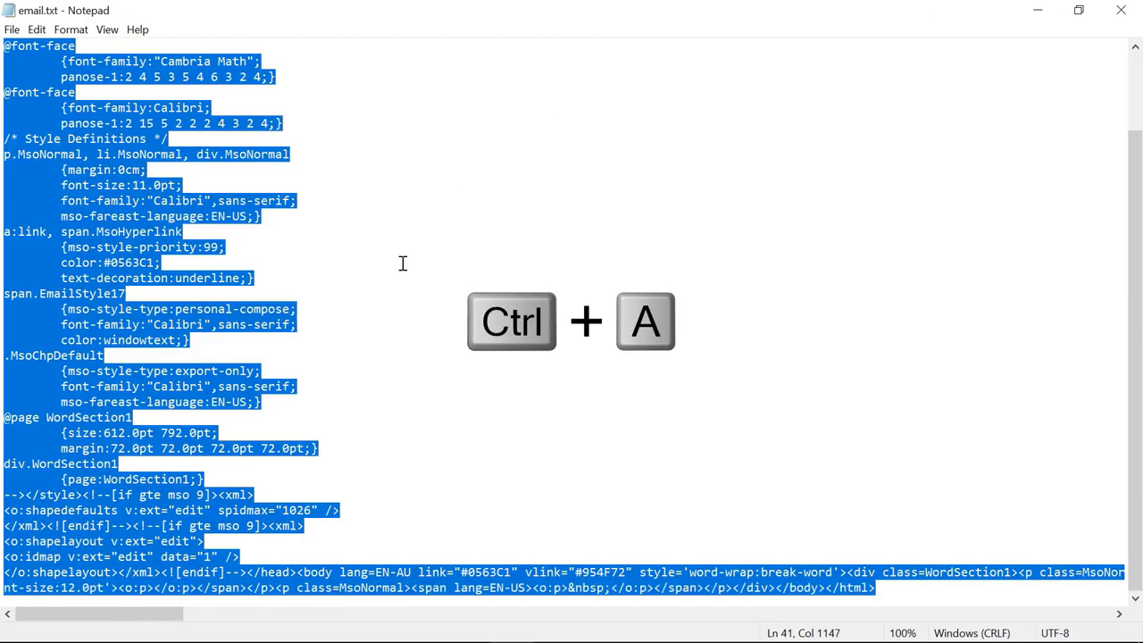
pyautogui.hotkey('ctrl', 'c')
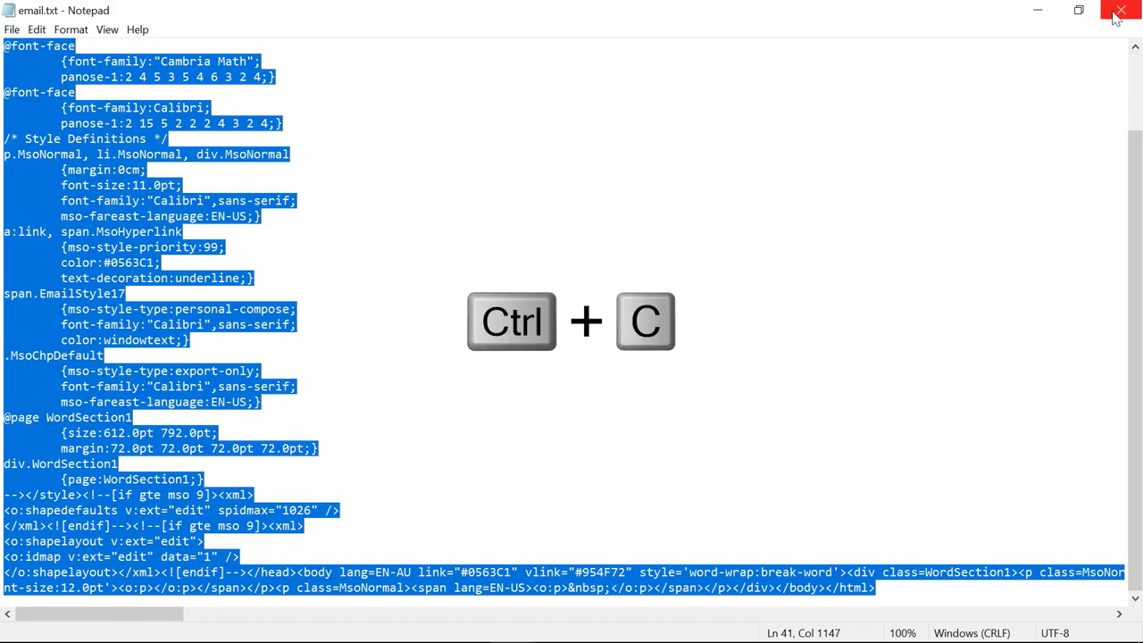
pyautogui.click(1119, 10)
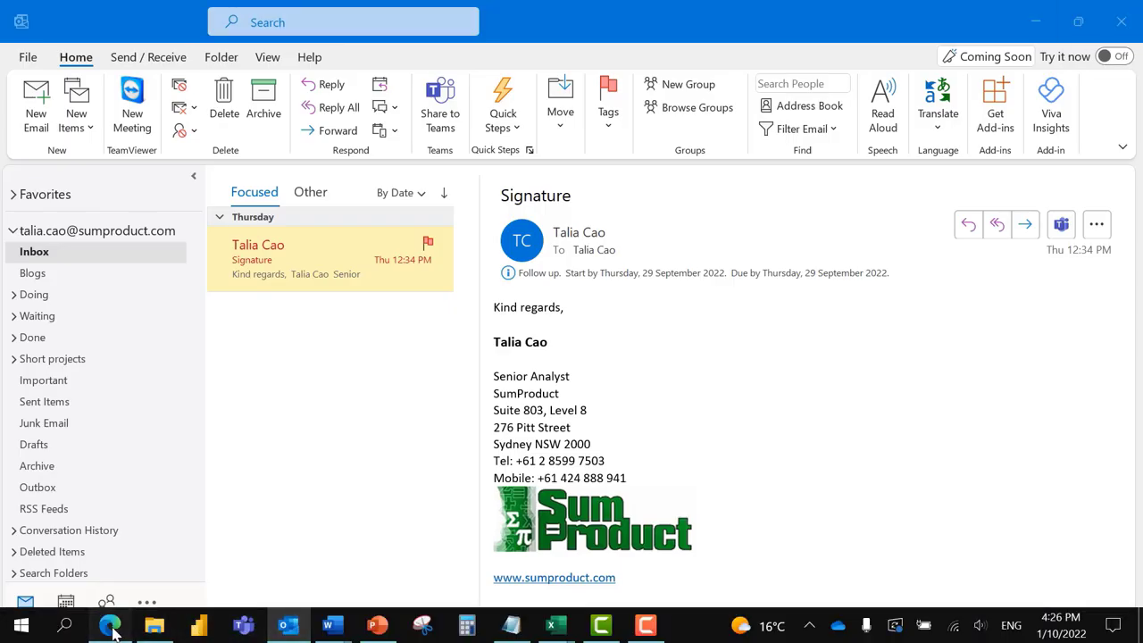
pyautogui.click(110, 627)
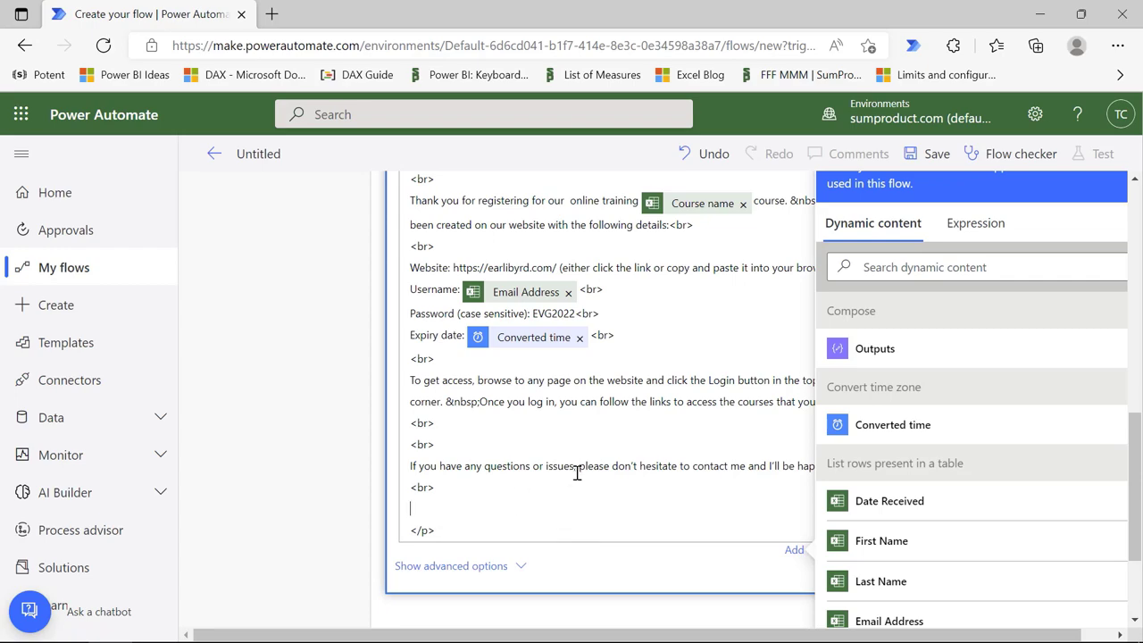
# Step: Paste the signature HTML at the end of the email body's code view
pyautogui.hotkey('ctrl', 'v')
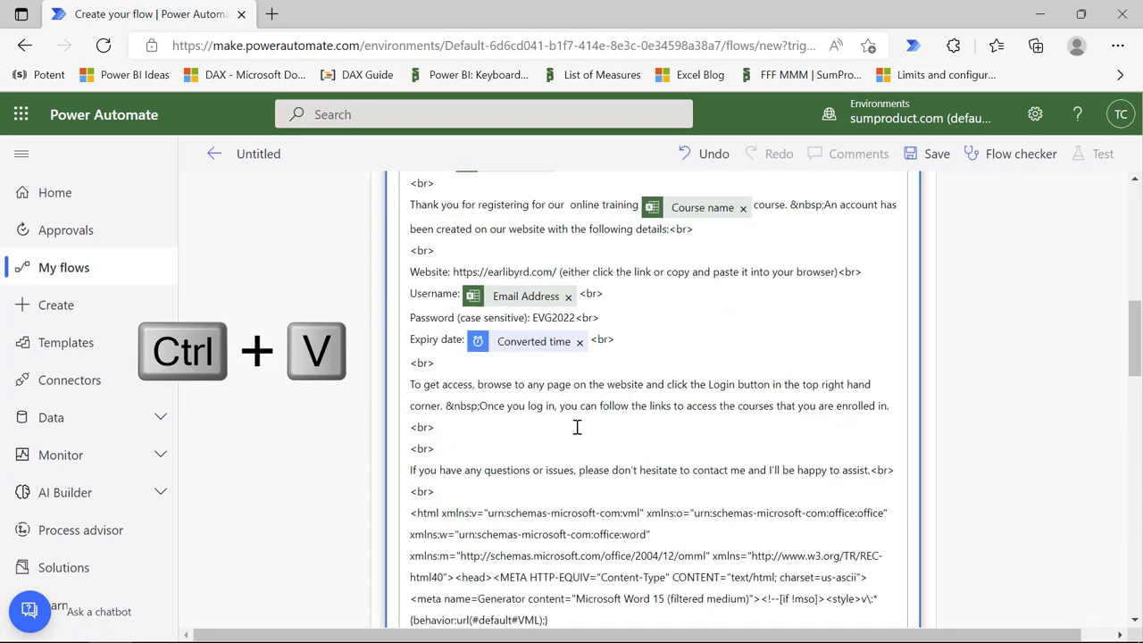
pyautogui.scroll(-10, 577, 424)
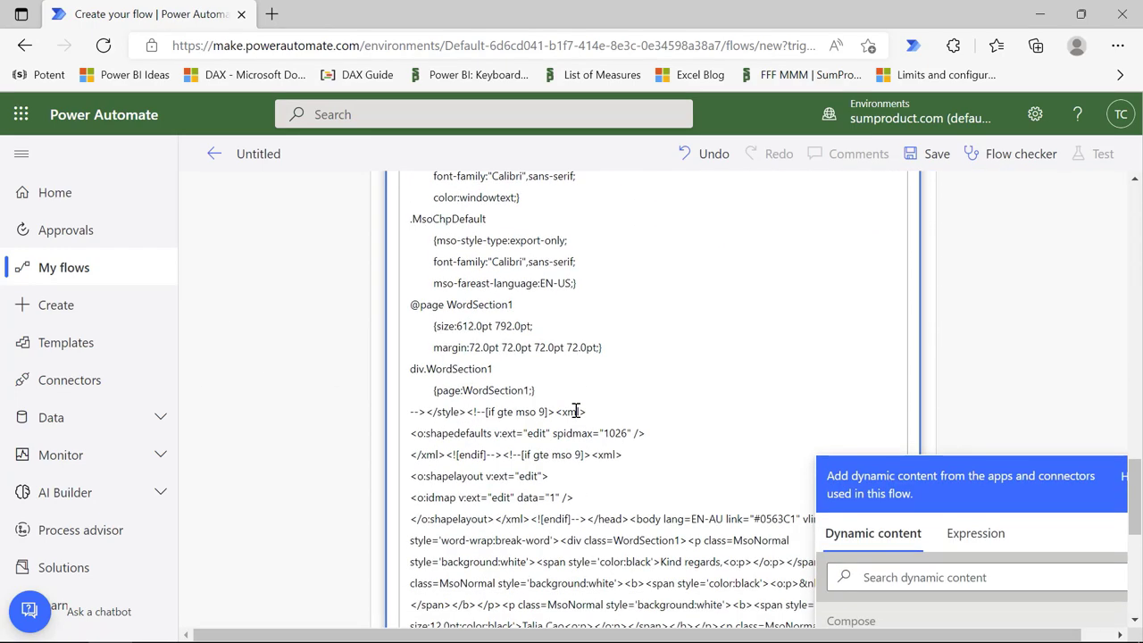
pyautogui.scroll(5, 576, 409)
pyautogui.scroll(-2, 616, 357)
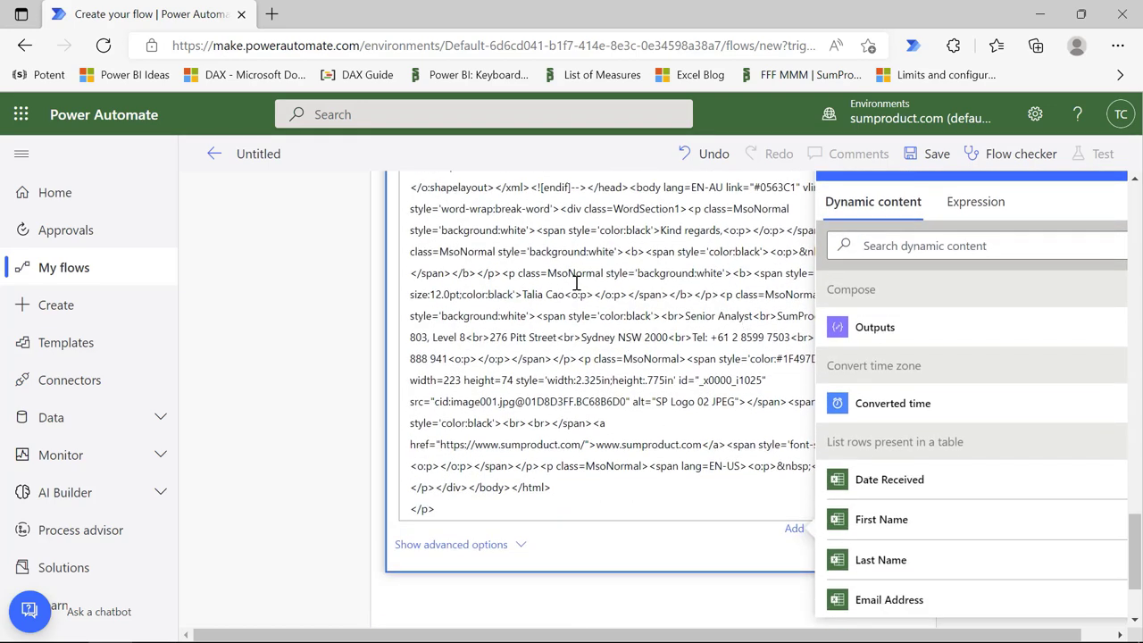
pyautogui.click(526, 236)
pyautogui.click(796, 533)
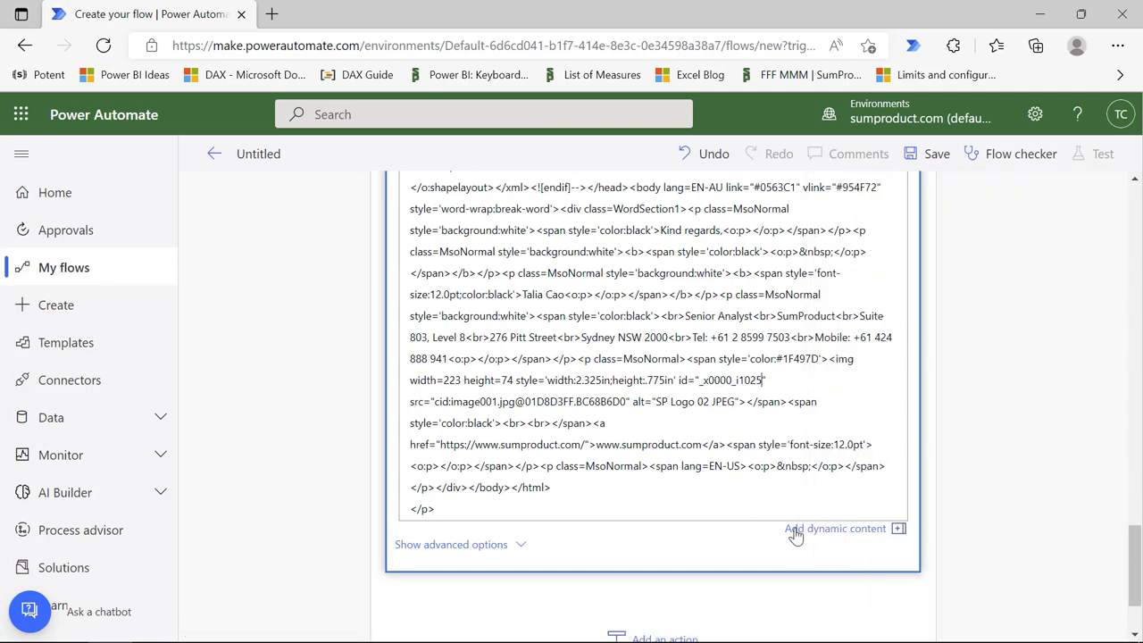
# Step: Replace the signature's logo <img> tag with Compose Outputs and collapse Apply to each
pyautogui.moveTo(830, 359); pyautogui.dragTo(746, 402)
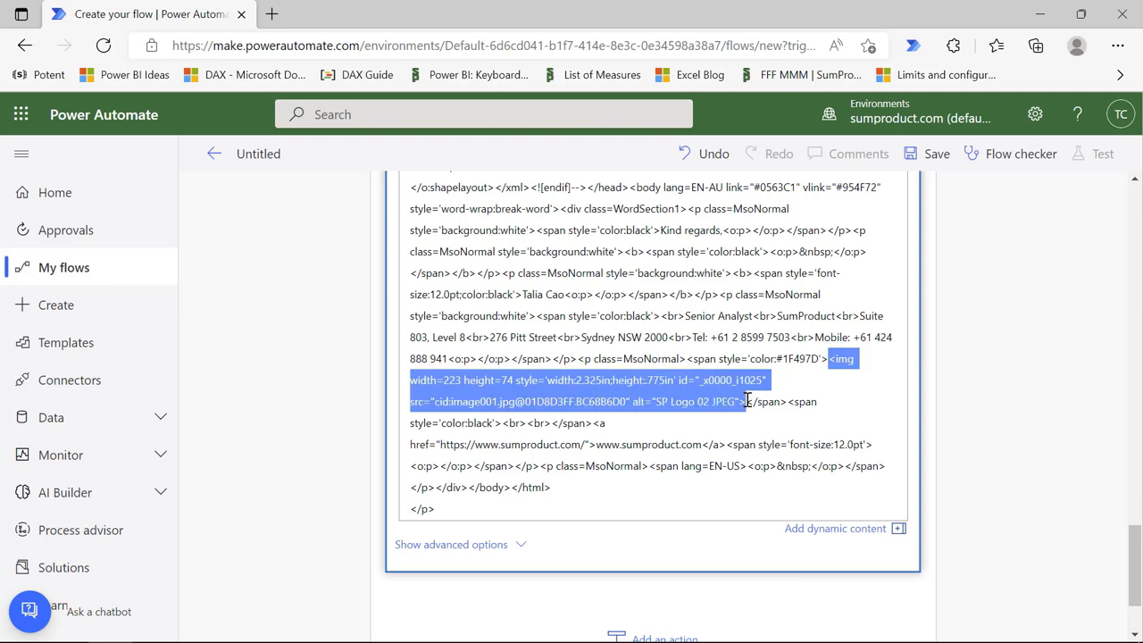
pyautogui.click(823, 536)
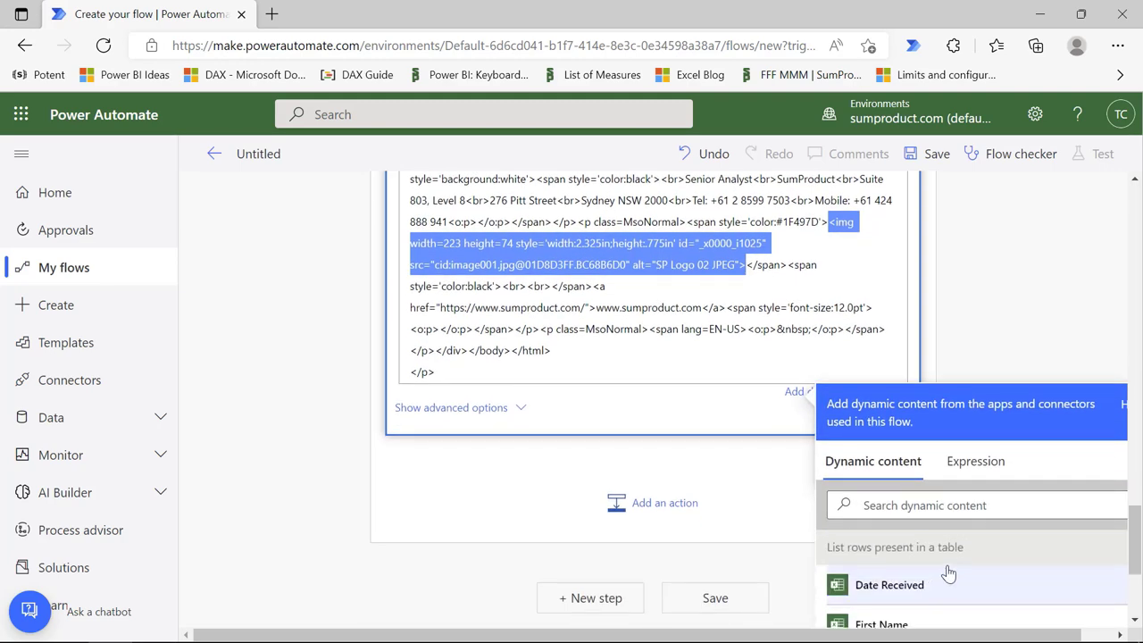
pyautogui.scroll(-3, 906, 557)
pyautogui.scroll(1, 906, 562)
pyautogui.click(893, 586)
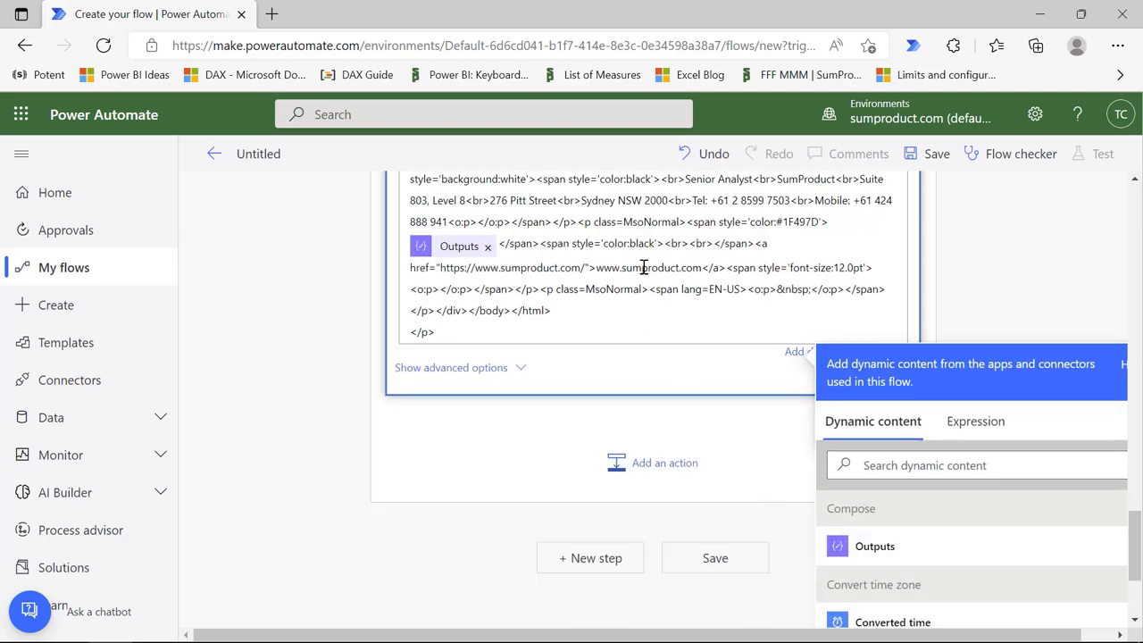
pyautogui.scroll(2, 693, 264)
pyautogui.scroll(-3, 756, 331)
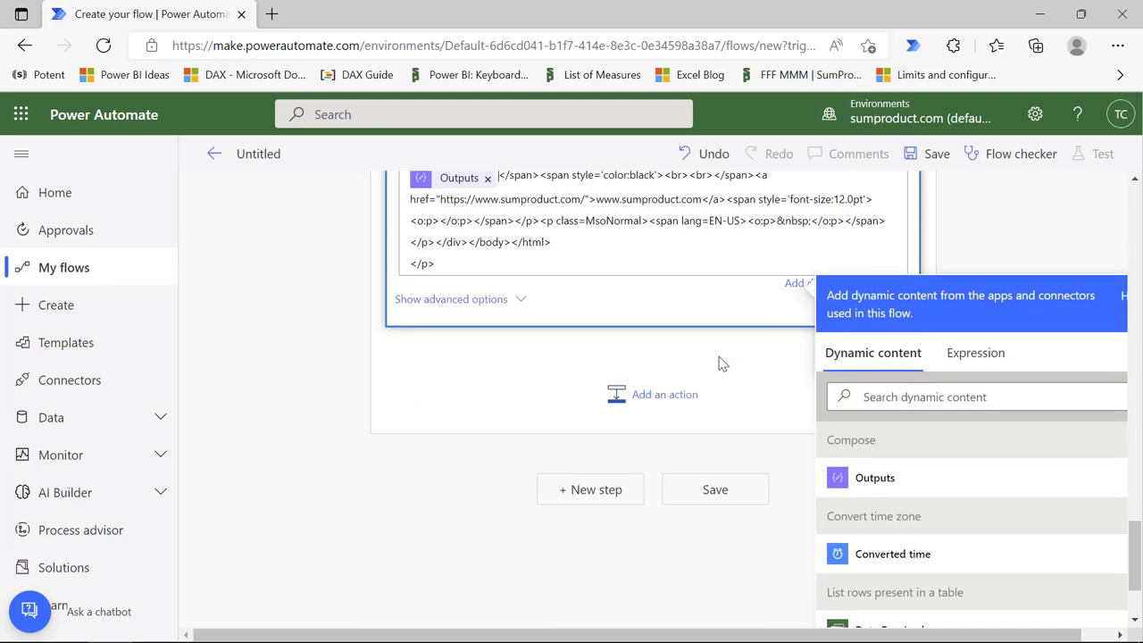
pyautogui.scroll(4, 722, 363)
pyautogui.scroll(15, 713, 353)
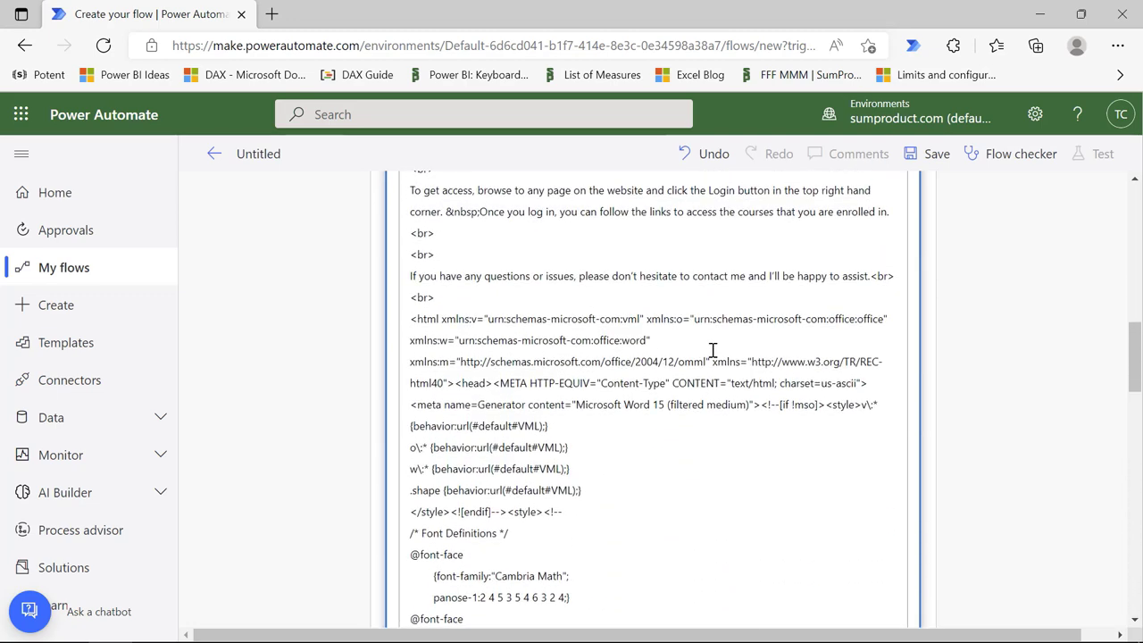
pyautogui.scroll(5, 712, 353)
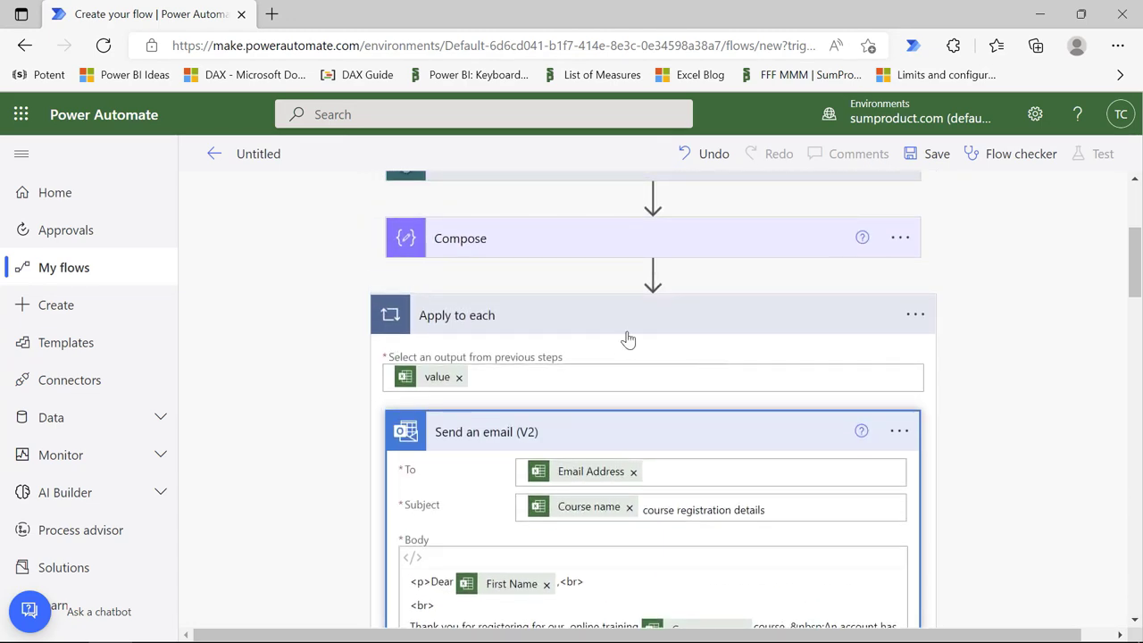
pyautogui.click(649, 321)
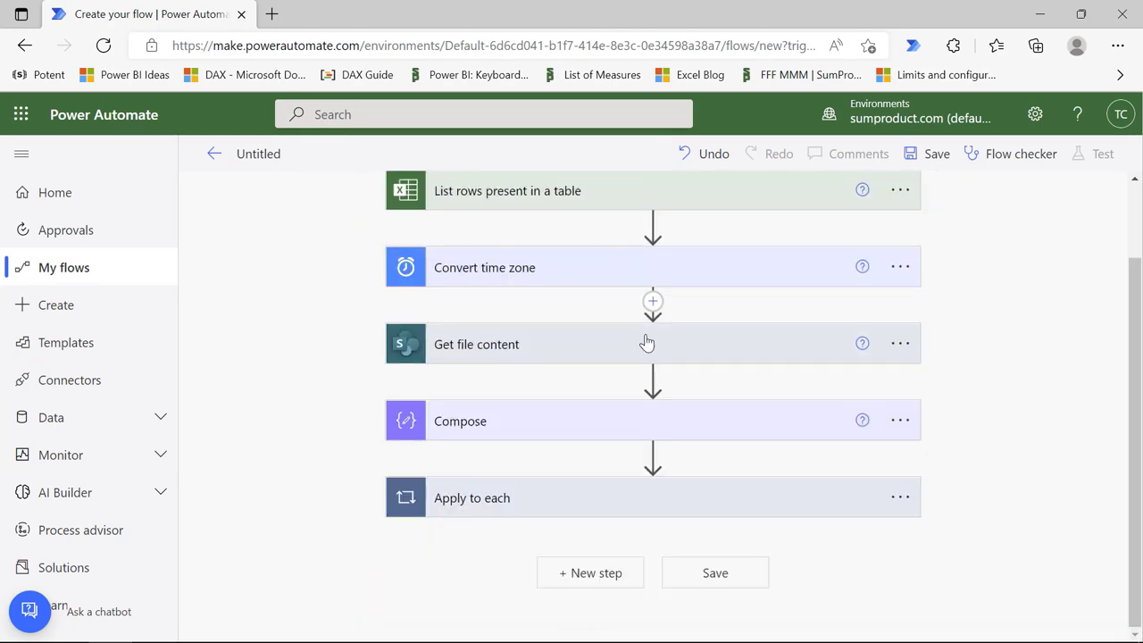
# Step: Save the flow as 'Send registration details EVG2022' and copy the HTTP trigger's GET URL
pyautogui.click(723, 576)
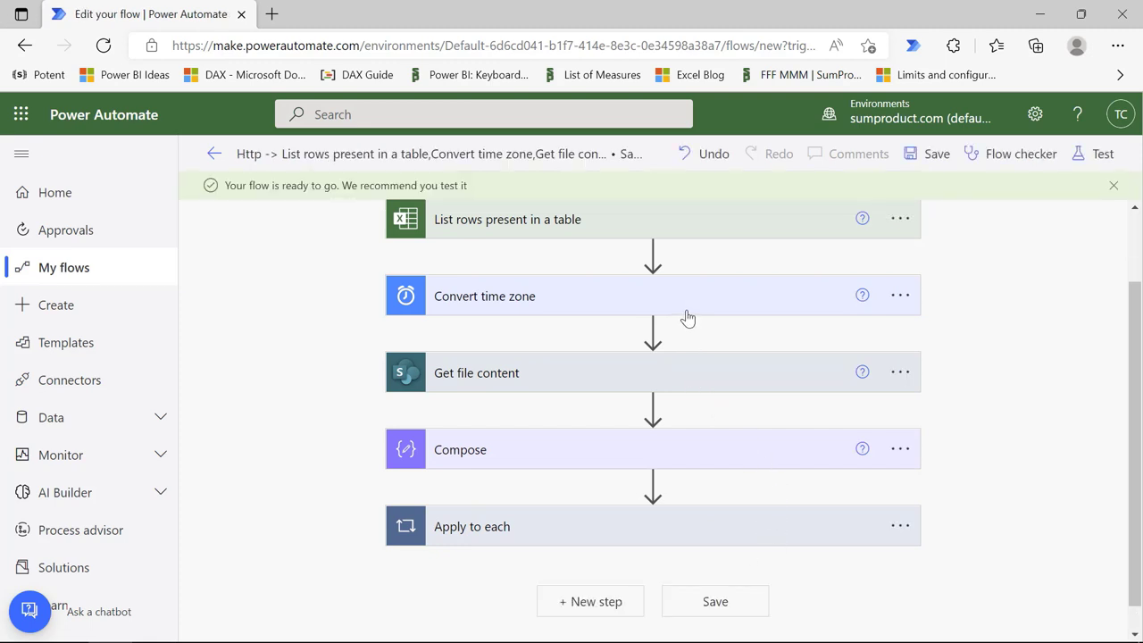
pyautogui.click(551, 157)
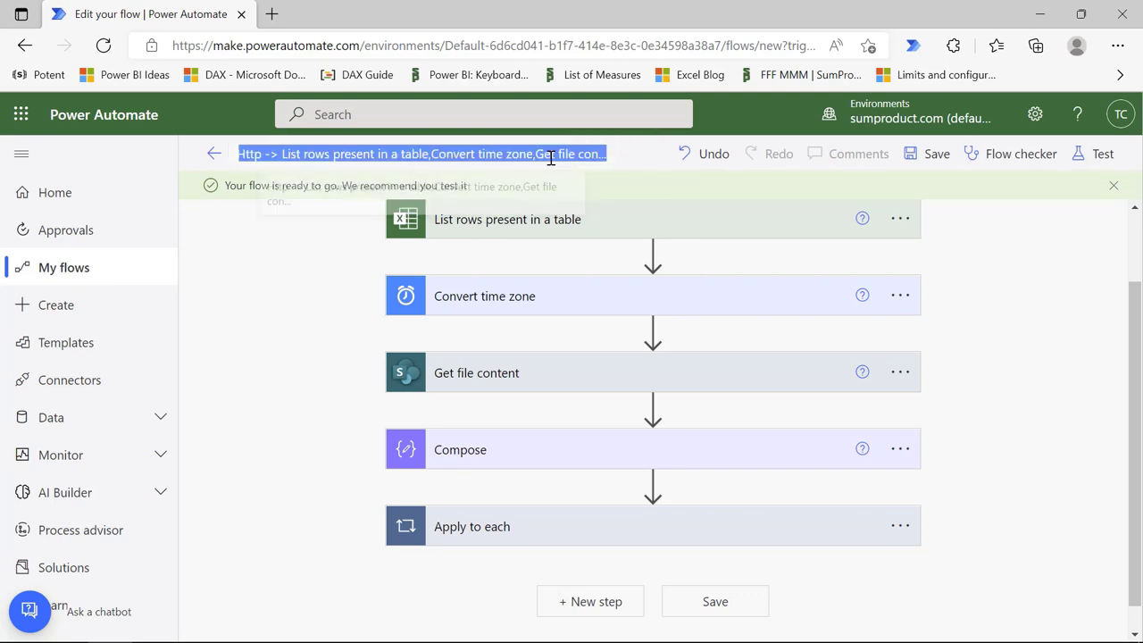
pyautogui.press('BackSpace')
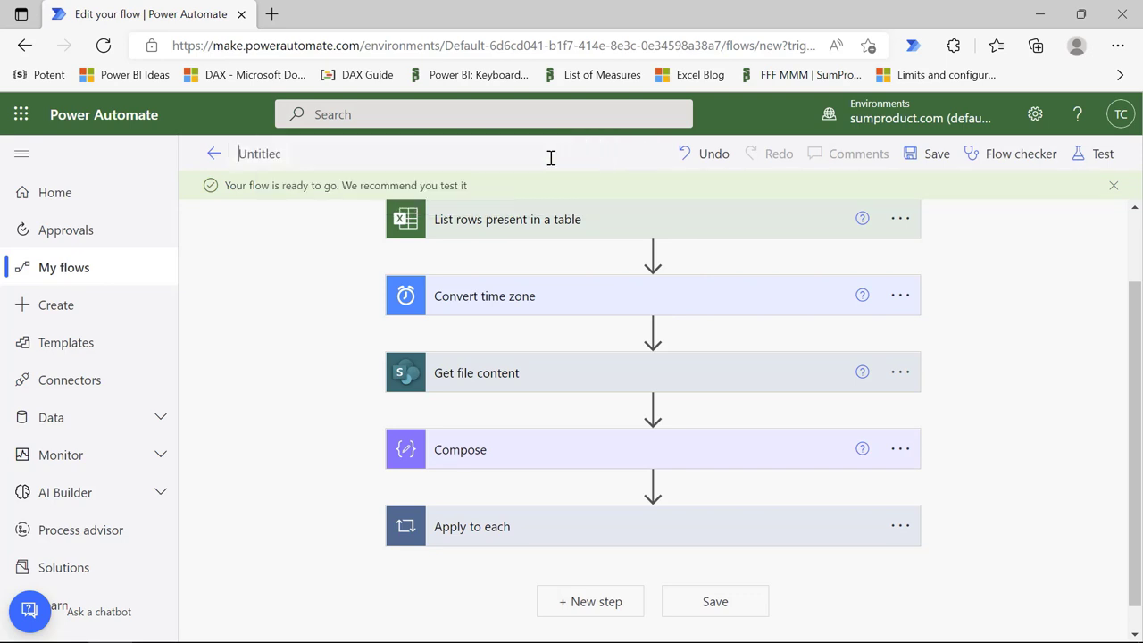
pyautogui.write('Send registration detai')
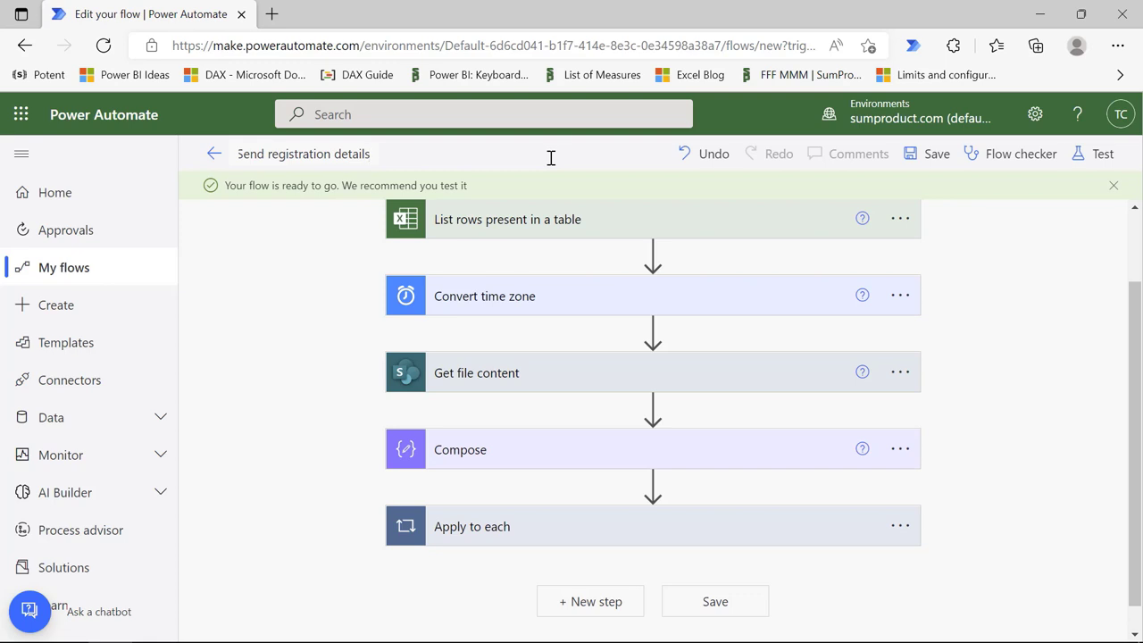
pyautogui.write('ls EVG2022')
pyautogui.click(716, 601)
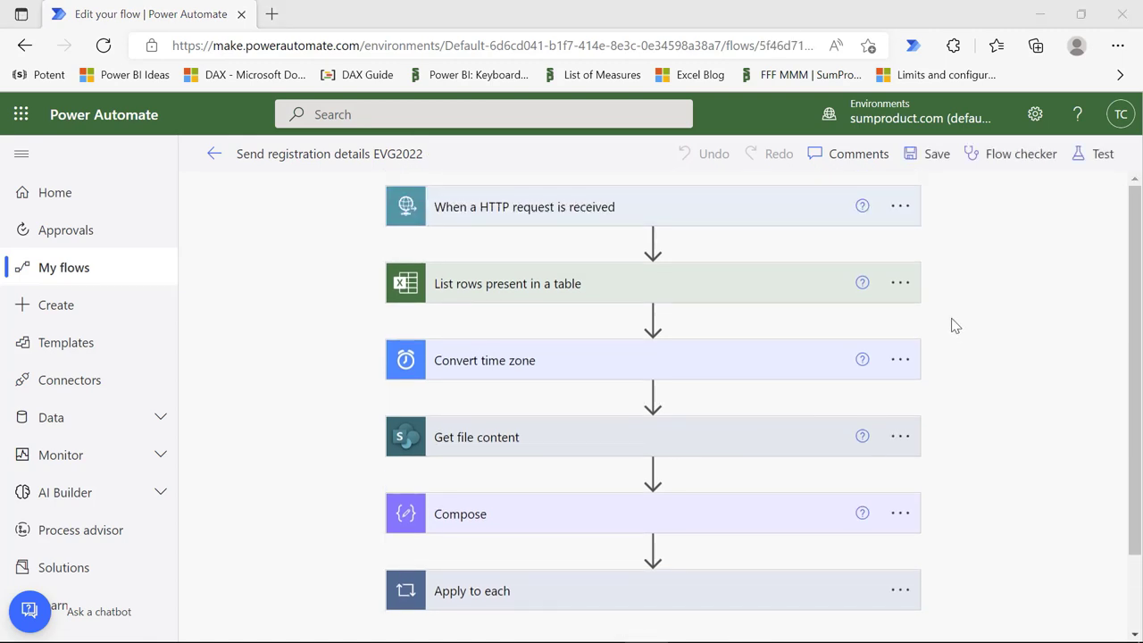
pyautogui.click(641, 209)
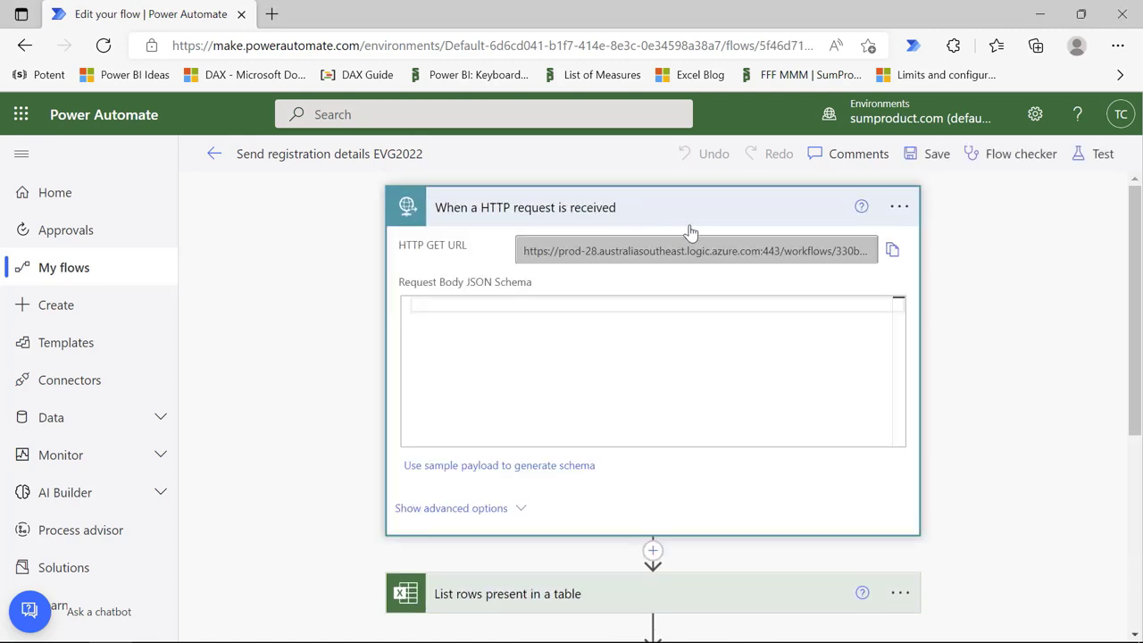
pyautogui.click(892, 250)
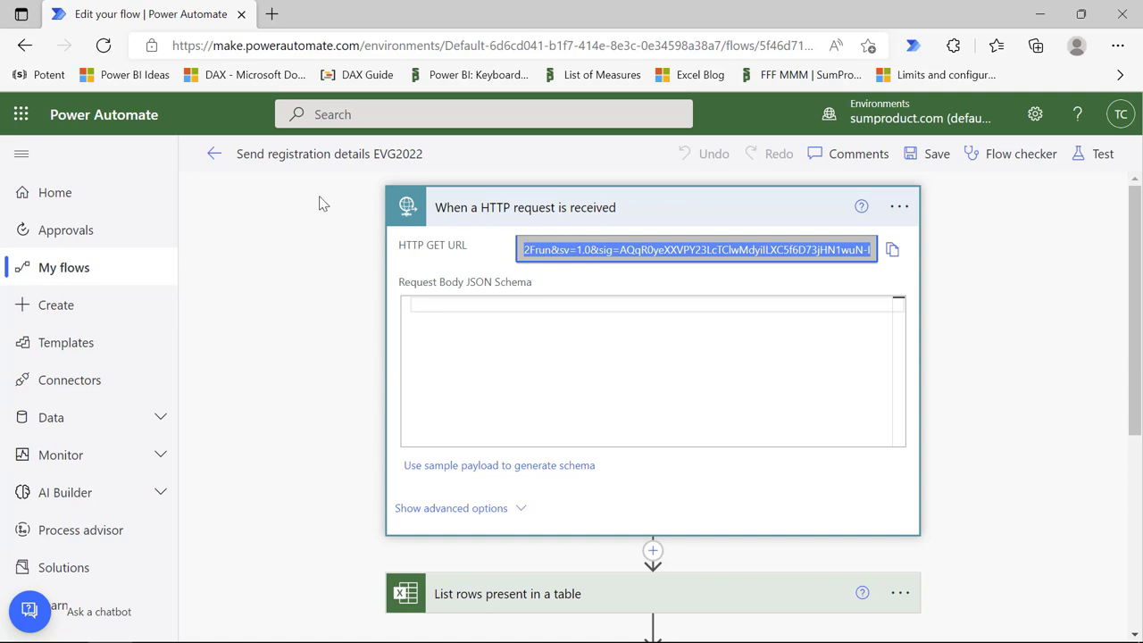
# Step: Leave the flow editor via the back arrow to reach the flow's details page
pyautogui.click(215, 154)
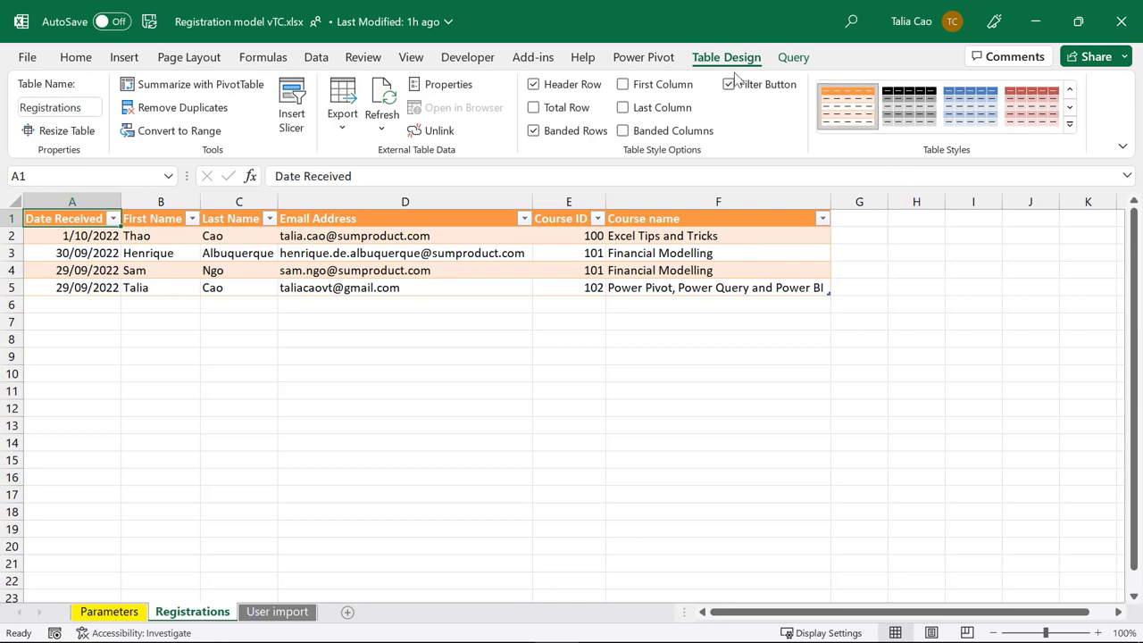
# Step: Apply Table Style Medium 4 and enter =COUNTA(Registrations[Email Address]) in Parameters C7
pyautogui.click(1069, 124)
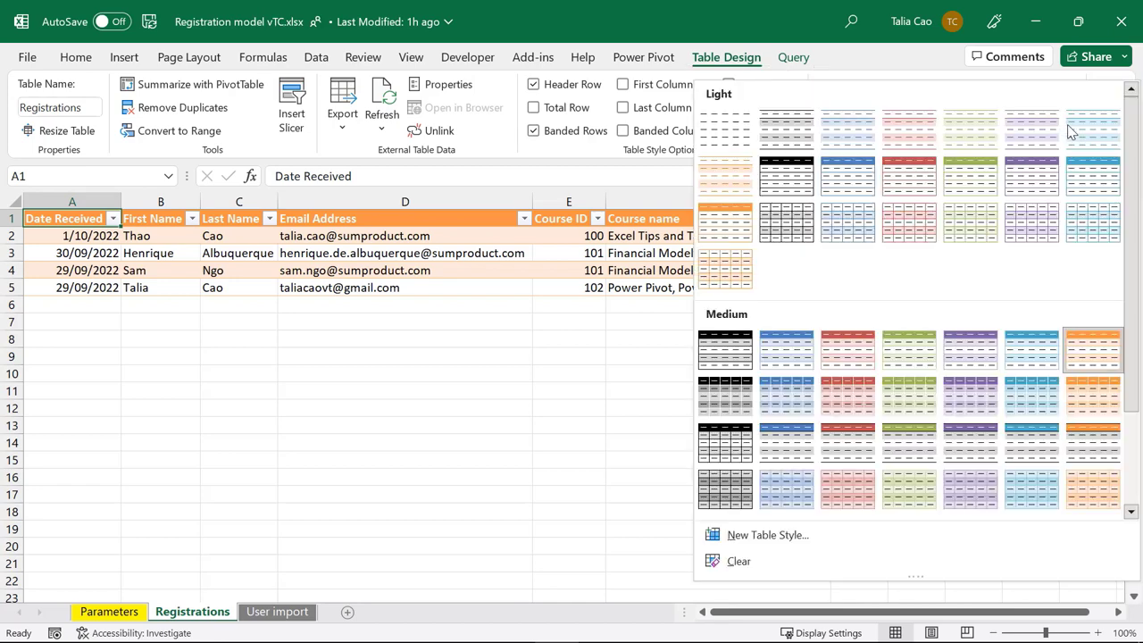
pyautogui.click(909, 350)
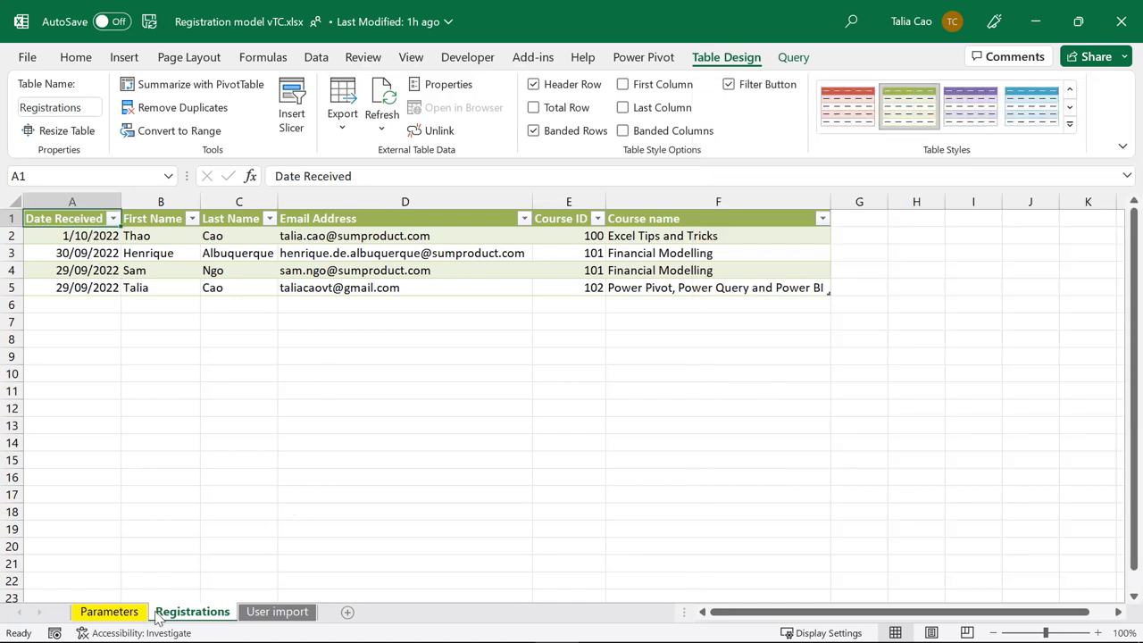
pyautogui.click(109, 613)
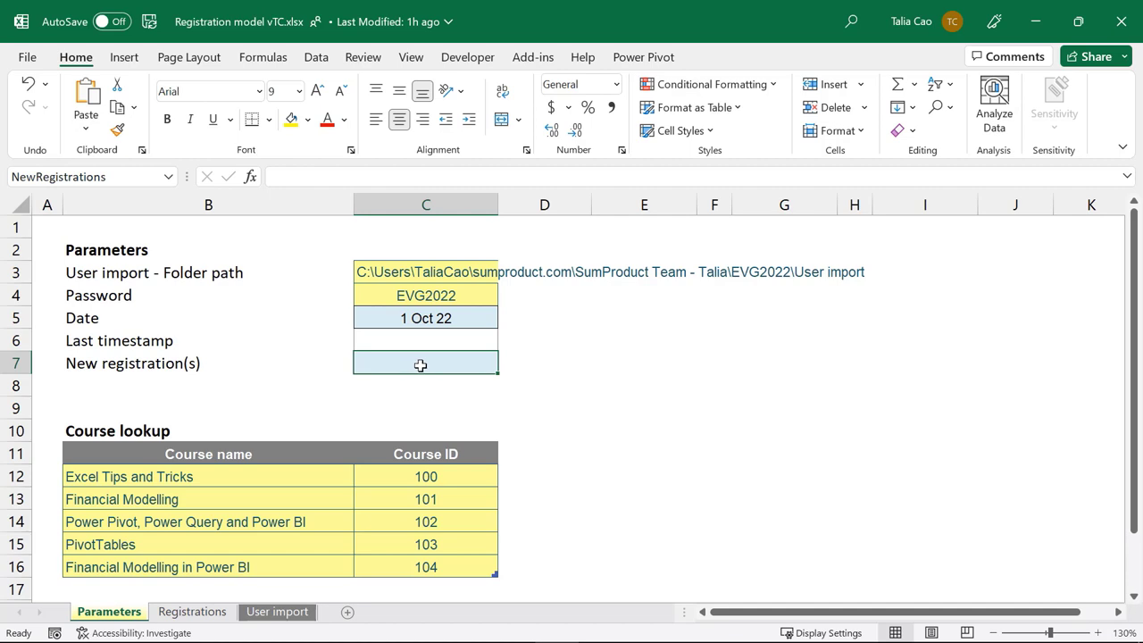
pyautogui.write('=counta')
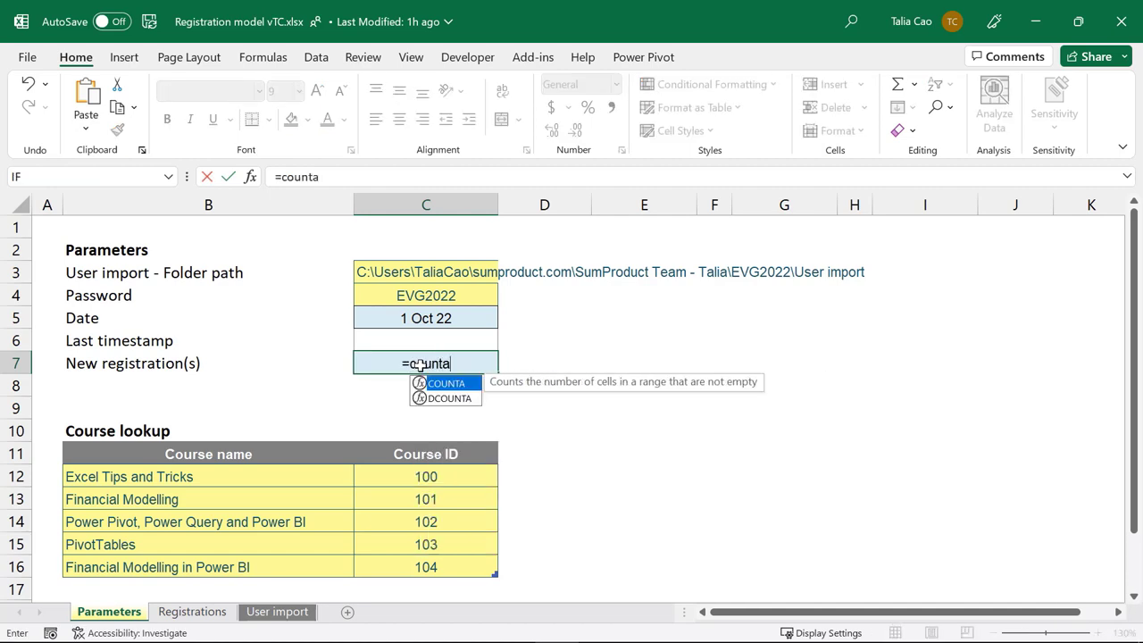
pyautogui.press('Tab')
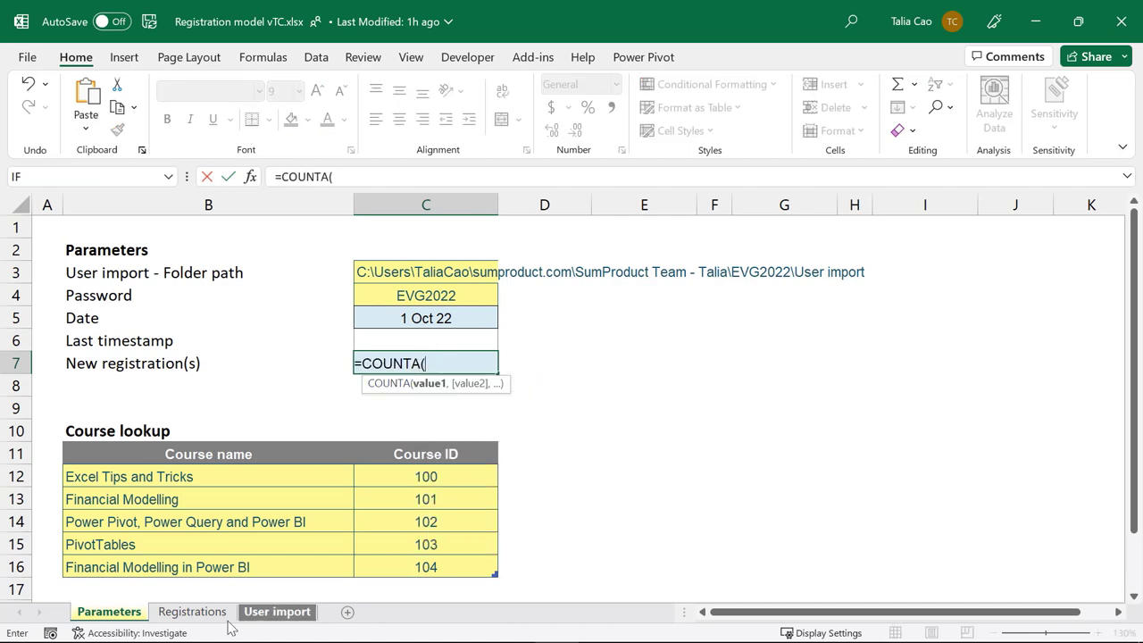
pyautogui.click(192, 612)
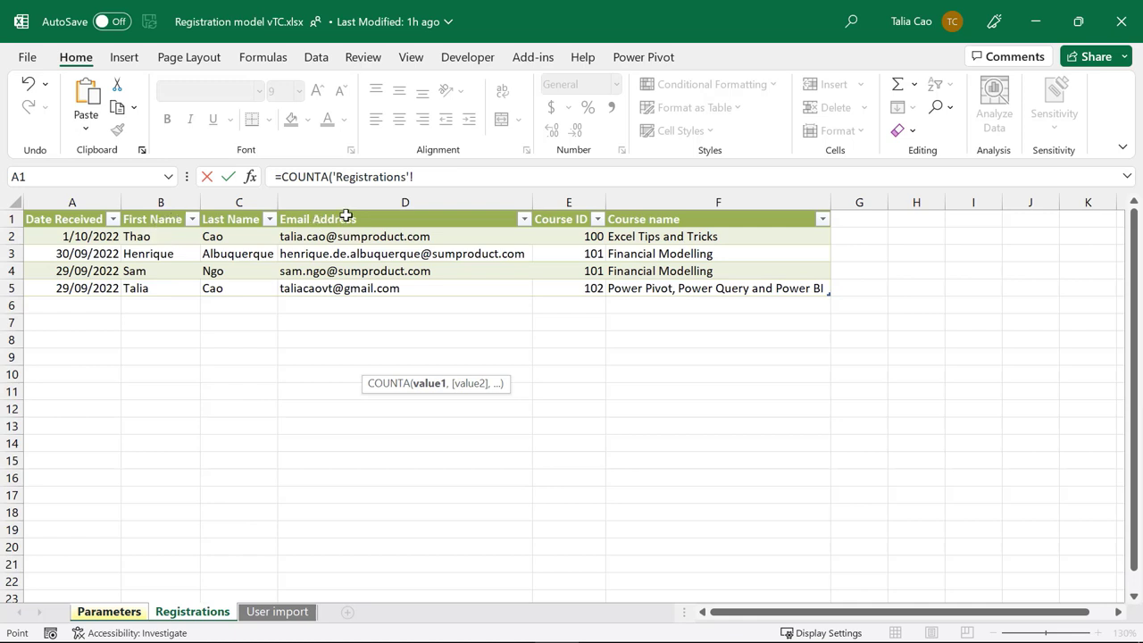
pyautogui.click(345, 207)
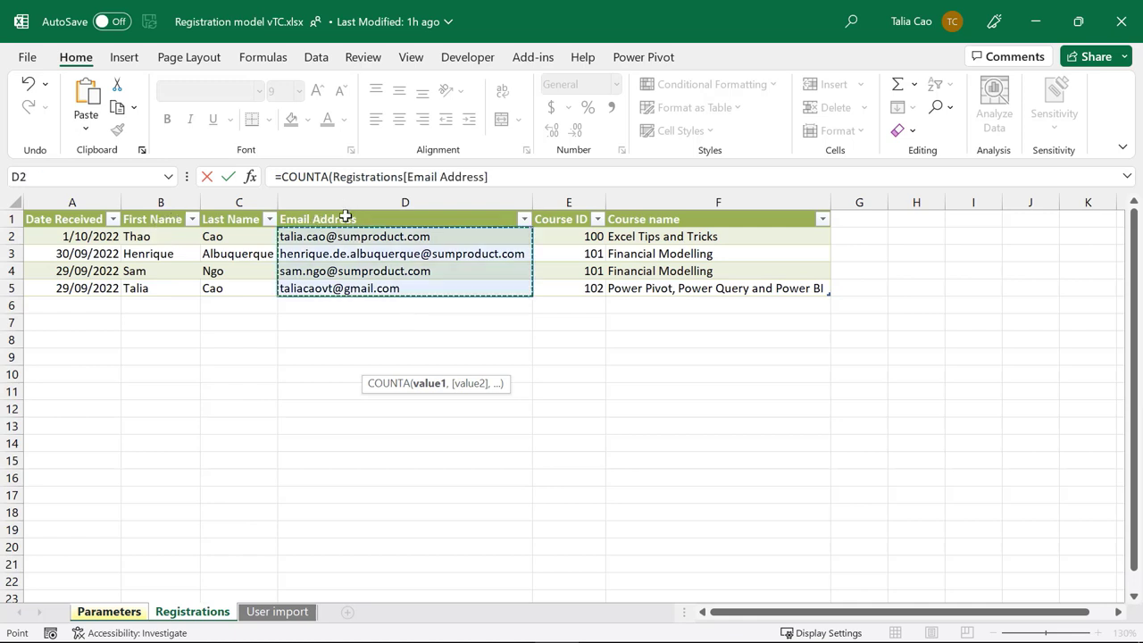
pyautogui.write(')')
pyautogui.press('Return')
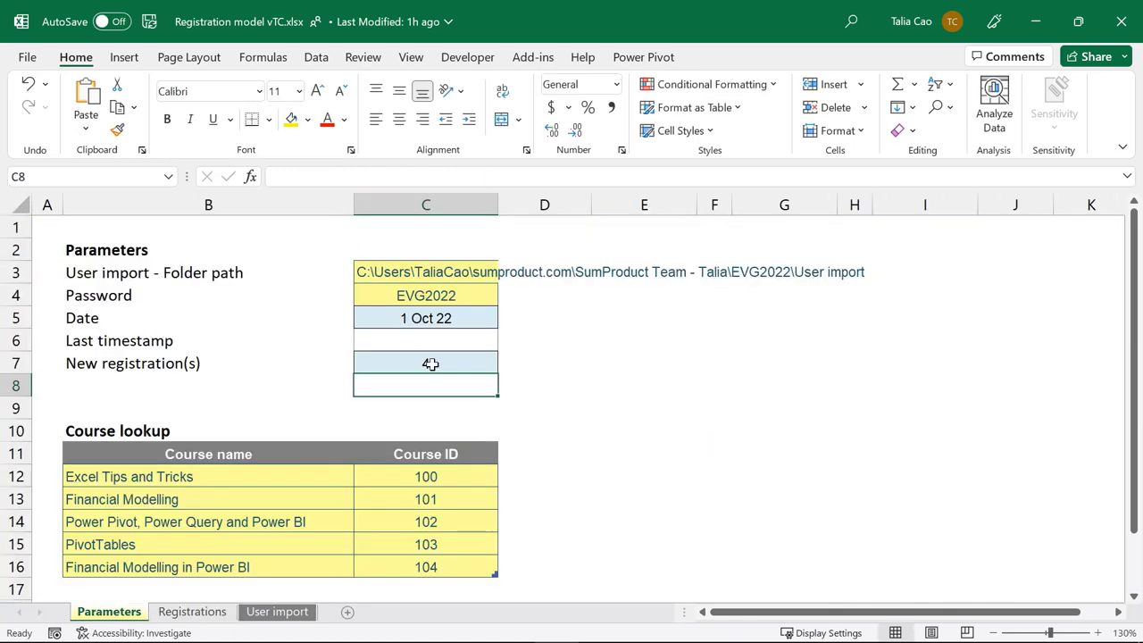
pyautogui.click(450, 360)
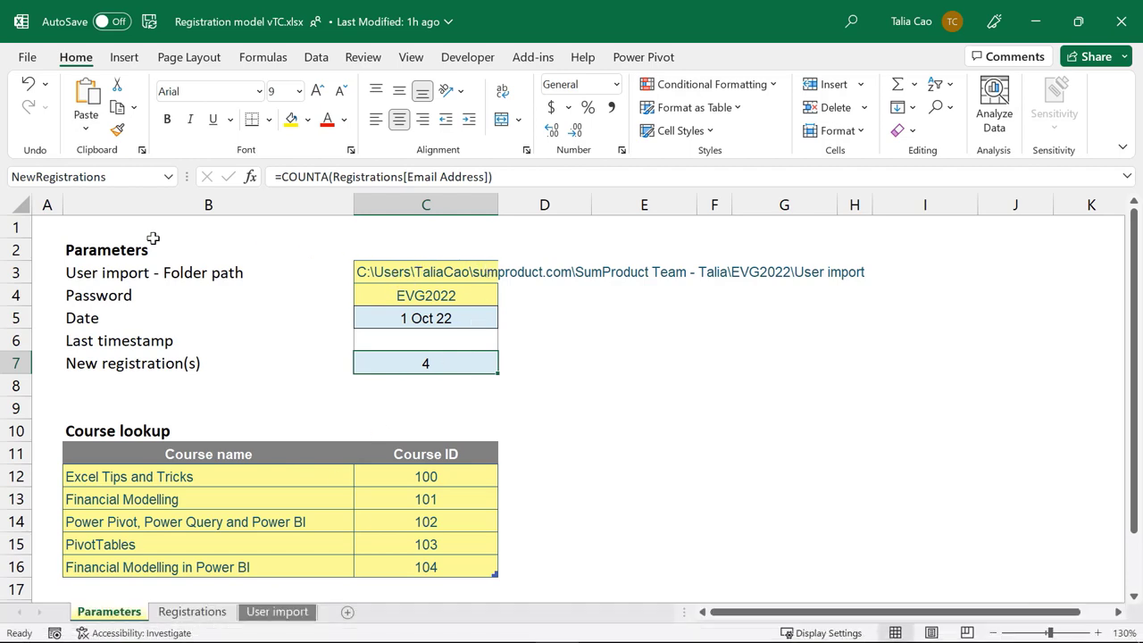
# Step: Save the workbook as an Excel Macro-Enabled Workbook (.xlsm) and reopen the flow for editing in Edge
pyautogui.click(28, 57)
pyautogui.click(79, 297)
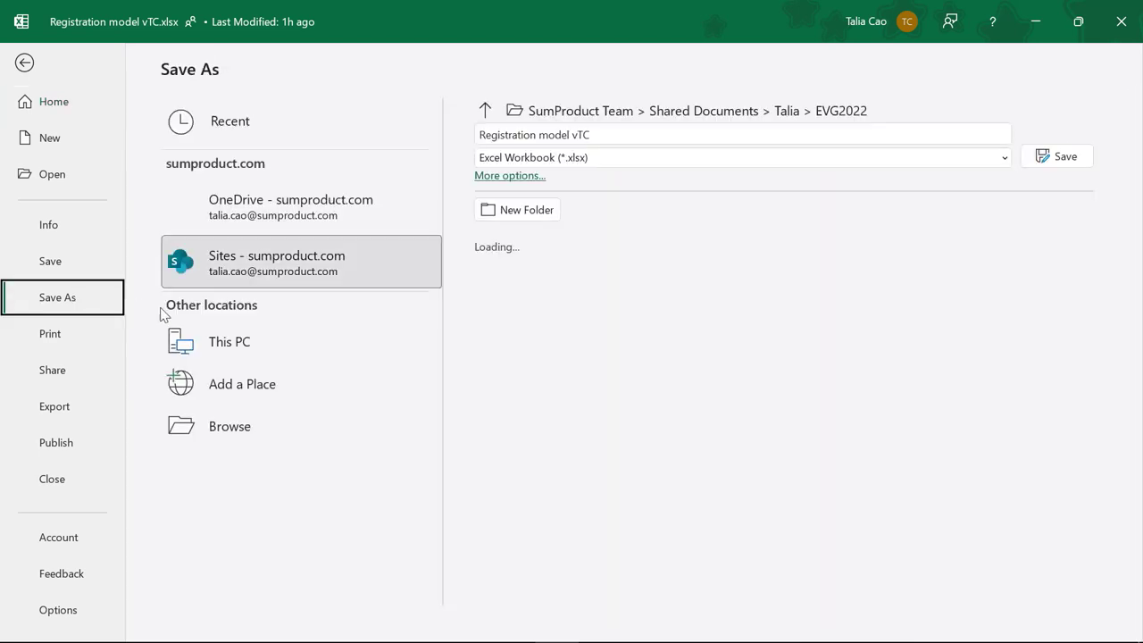
pyautogui.click(691, 163)
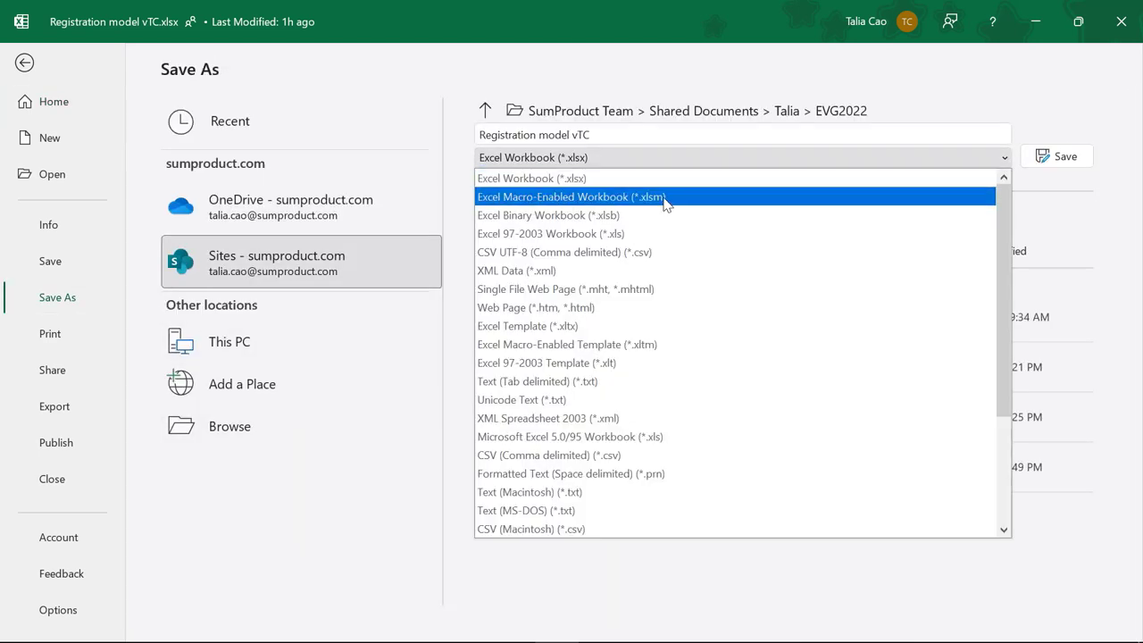
pyautogui.click(665, 198)
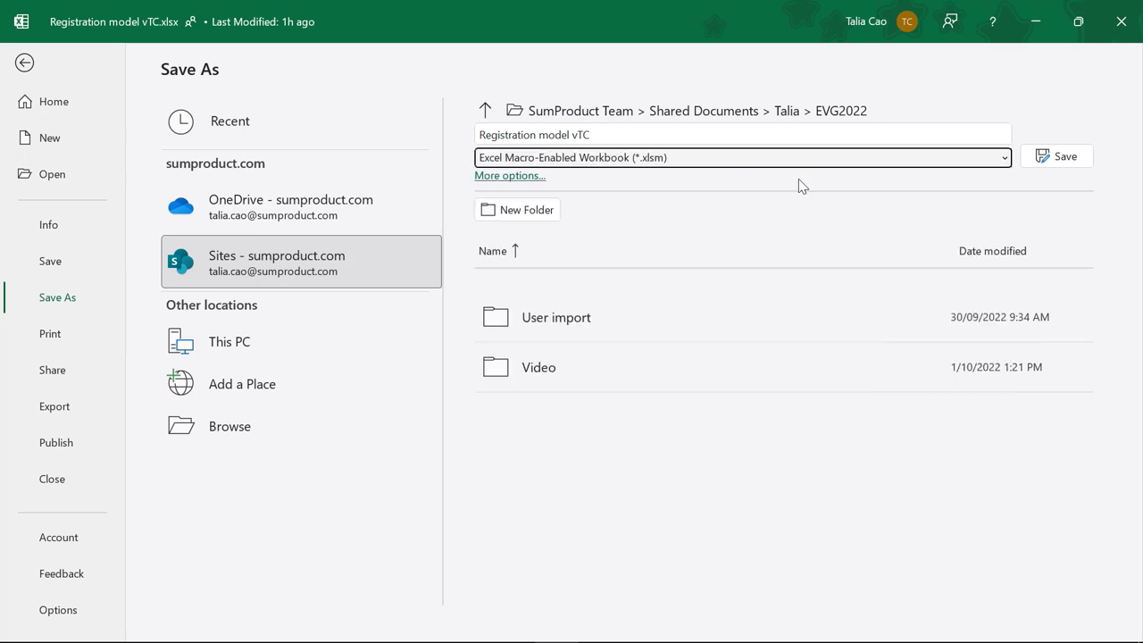
pyautogui.click(1059, 158)
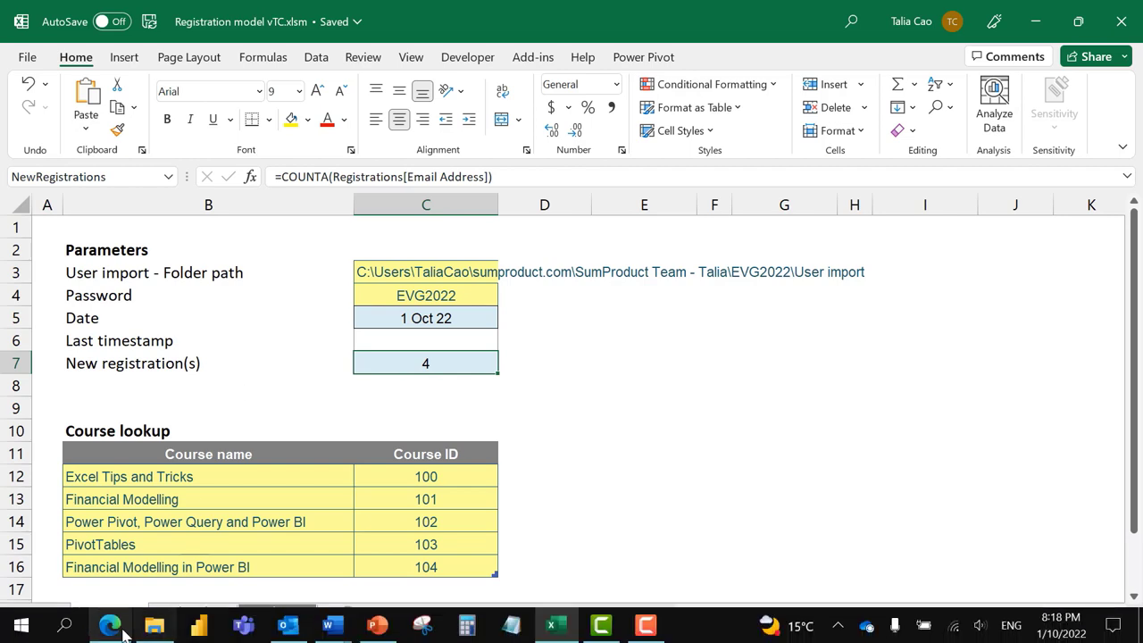
pyautogui.click(112, 624)
pyautogui.click(239, 156)
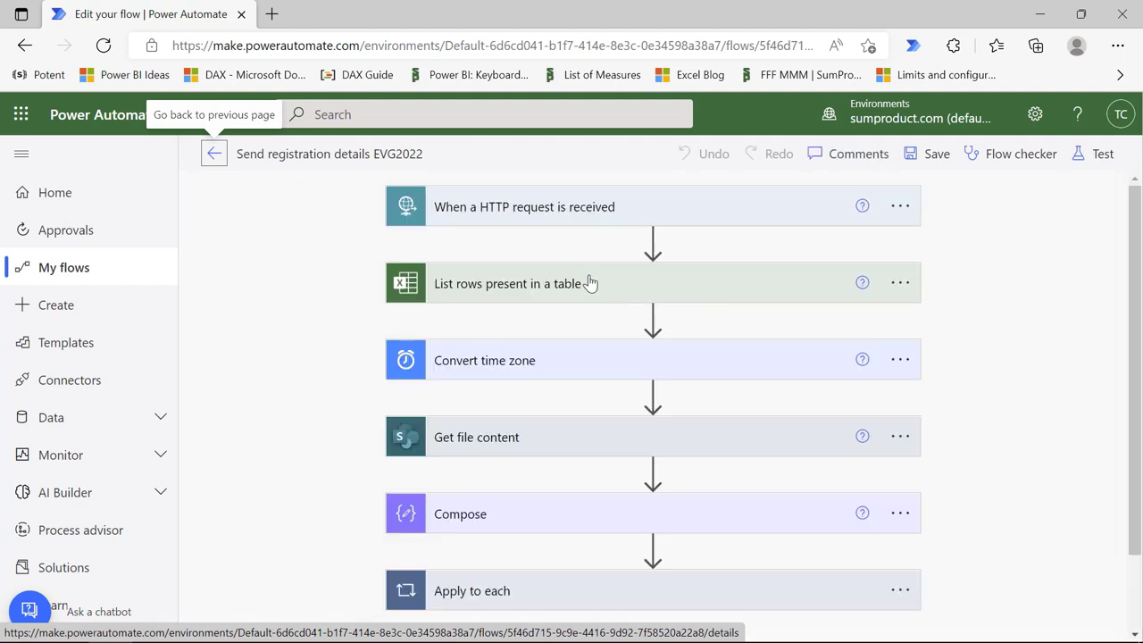
# Step: In the List rows step's File field, browse Talia > EVG2022 and choose Registration model vTC.xlsx
pyautogui.moveTo(656, 259)
pyautogui.click(638, 288)
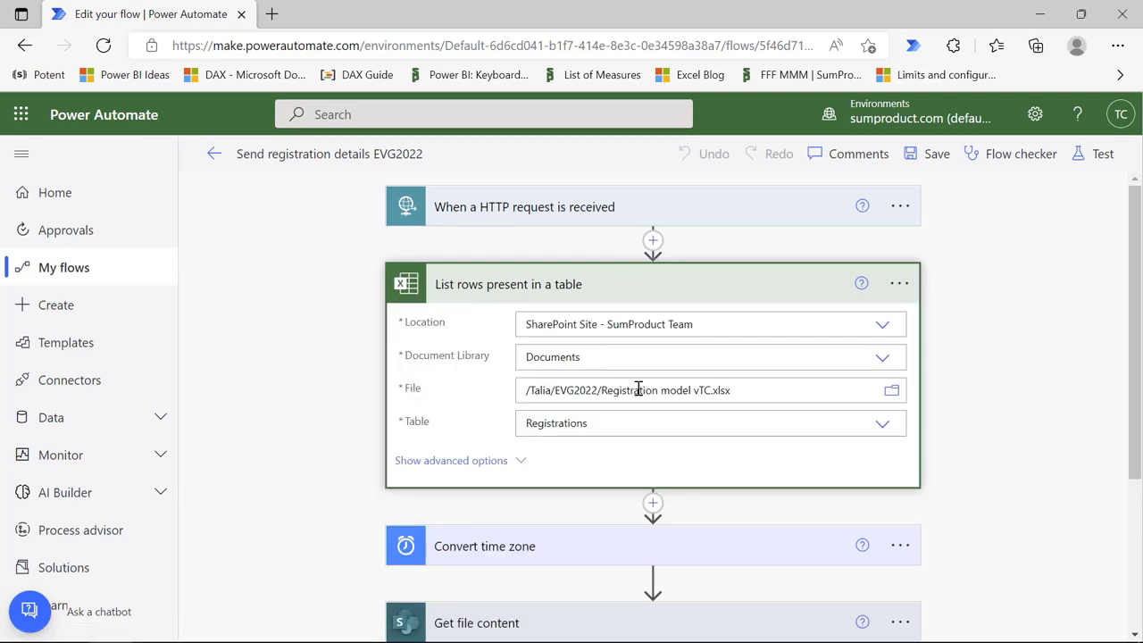
pyautogui.moveTo(601, 390); pyautogui.dragTo(778, 393)
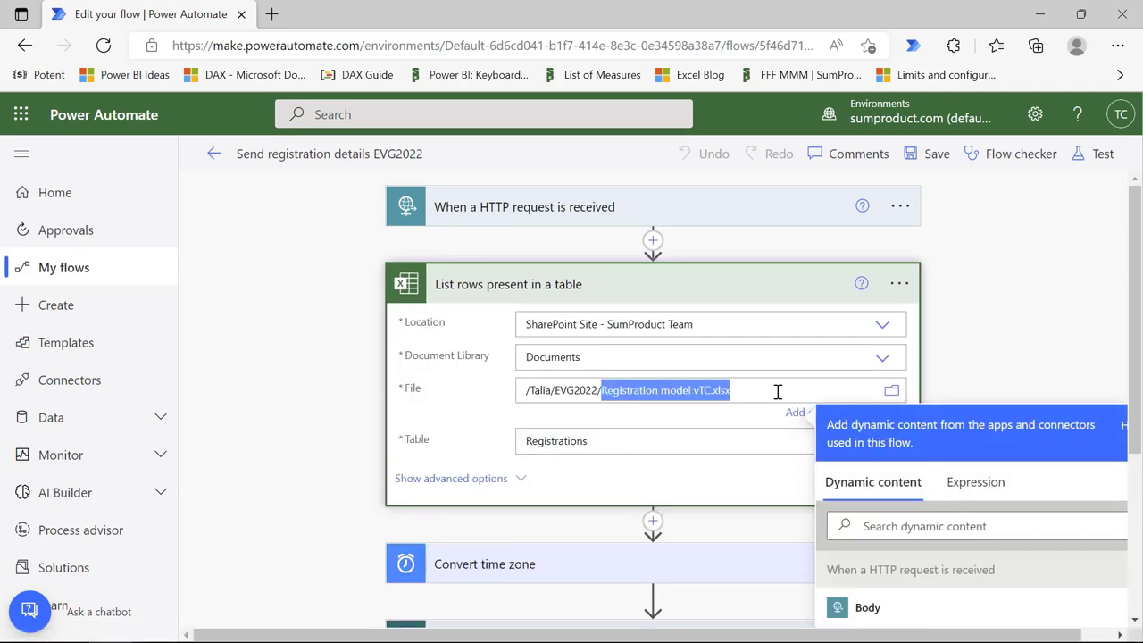
pyautogui.click(890, 396)
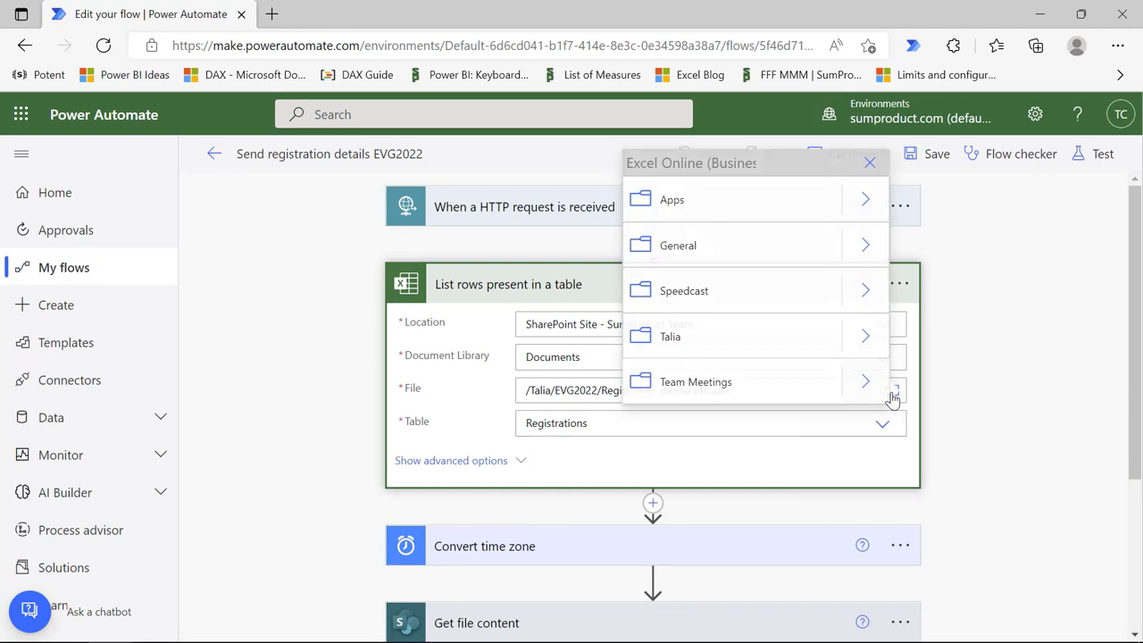
pyautogui.click(867, 337)
pyautogui.click(868, 385)
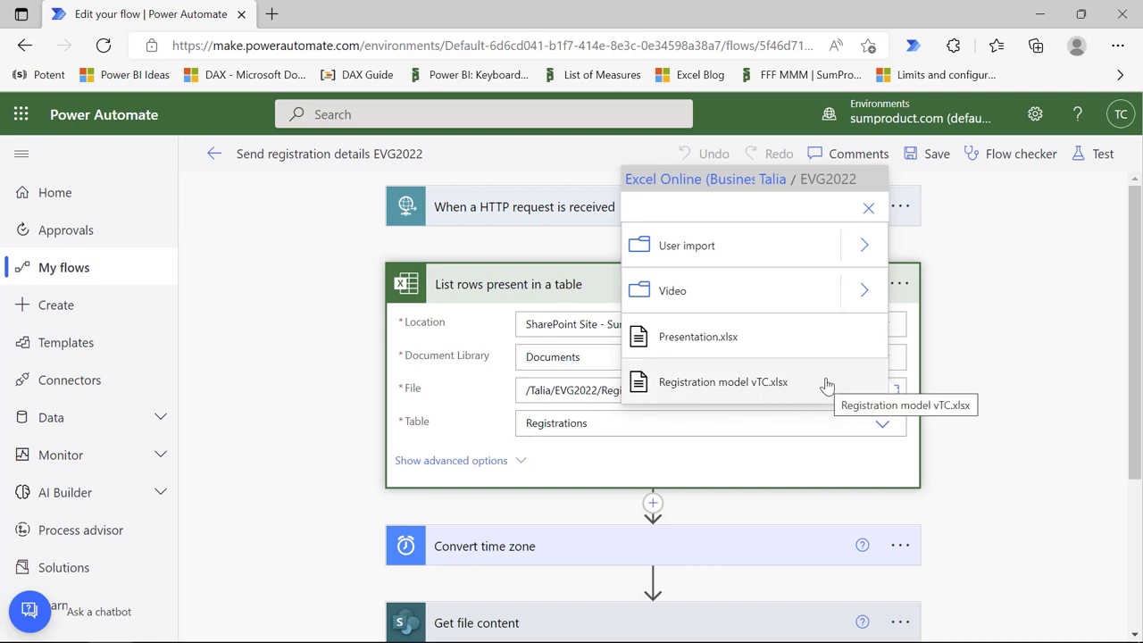
pyautogui.click(998, 378)
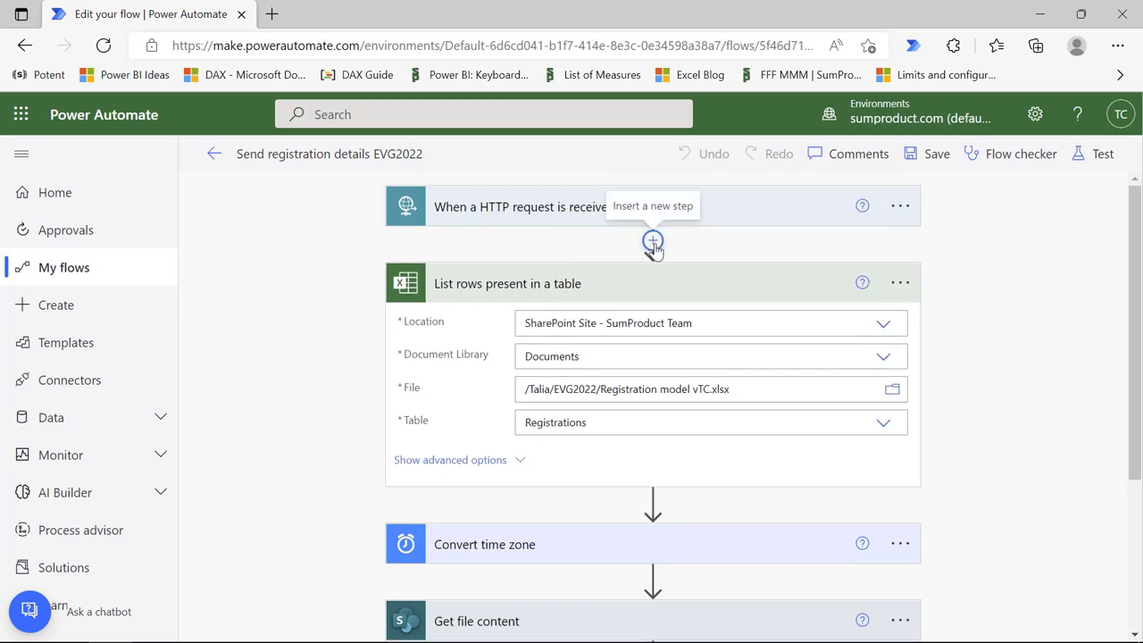
# Step: Insert a SharePoint Get file metadata action after the HTTP trigger, set to the SumProduct Team site
pyautogui.click(653, 242)
pyautogui.click(655, 265)
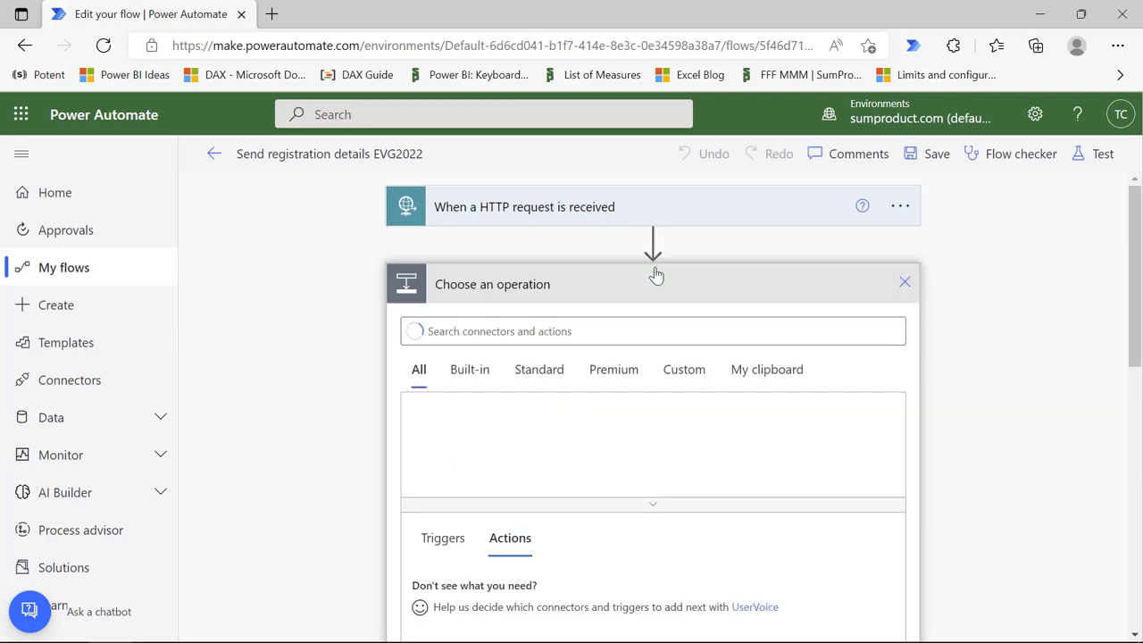
pyautogui.write('g')
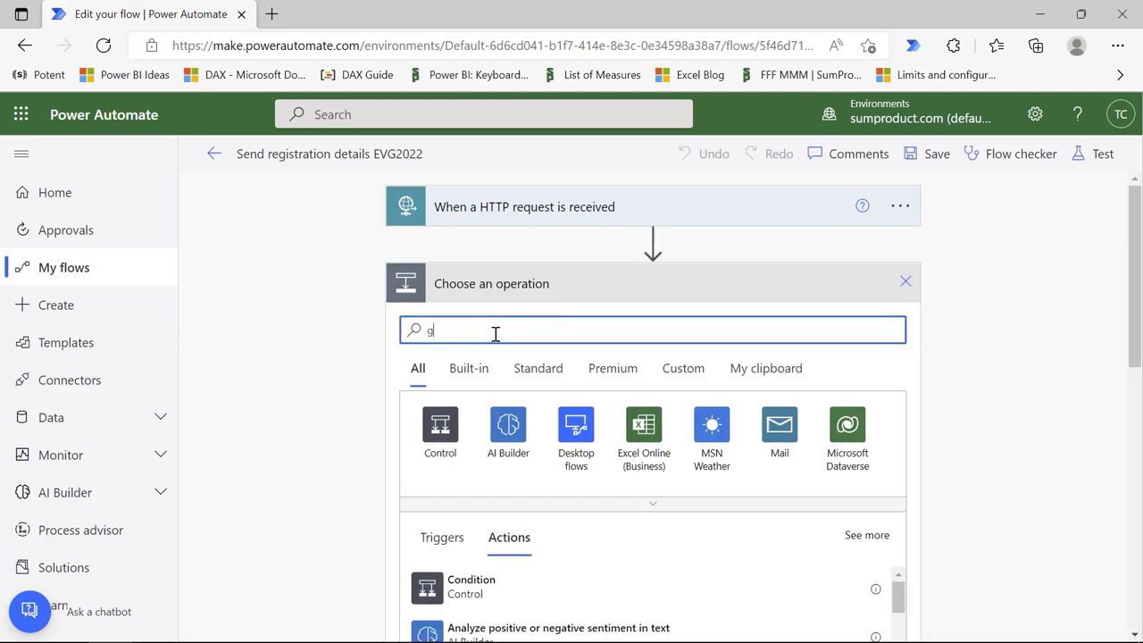
pyautogui.write('et file meta')
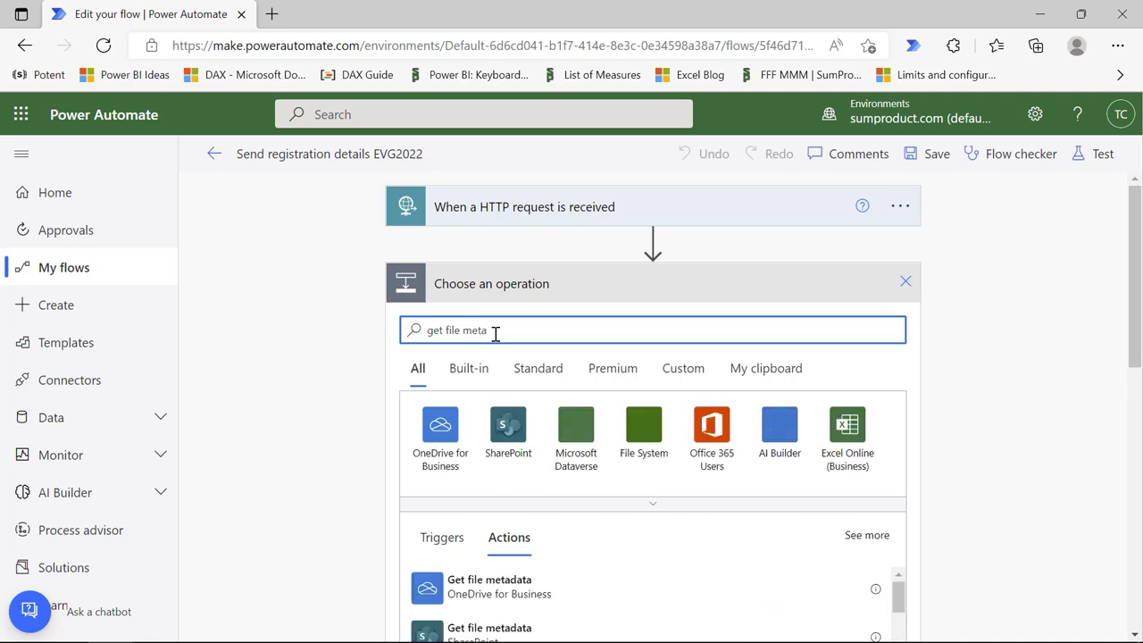
pyautogui.write('data')
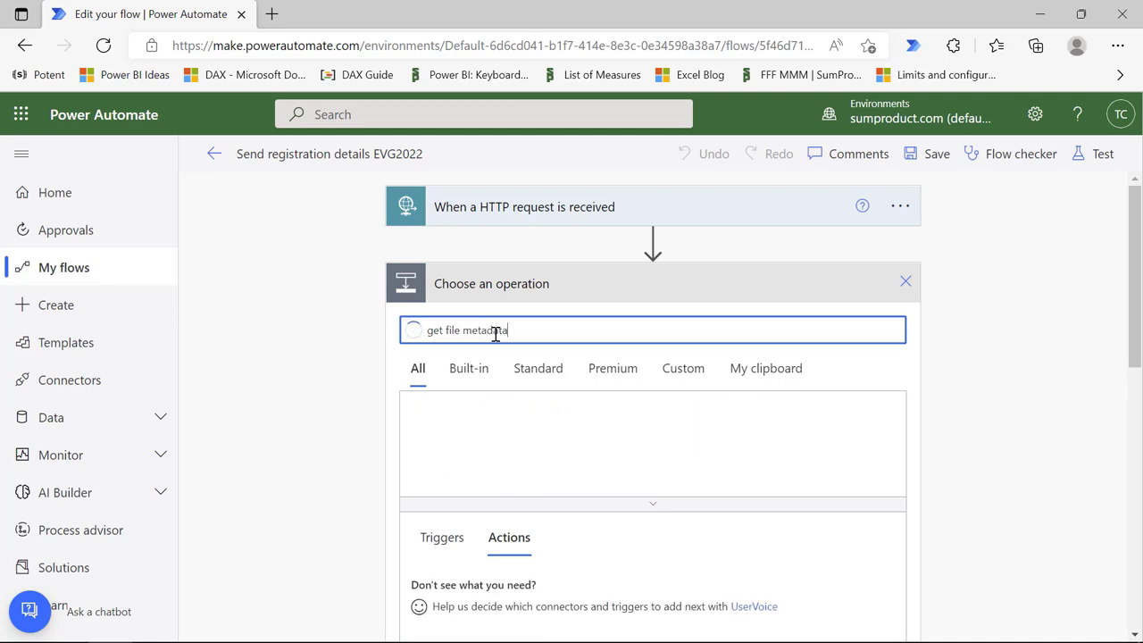
pyautogui.scroll(-2, 711, 548)
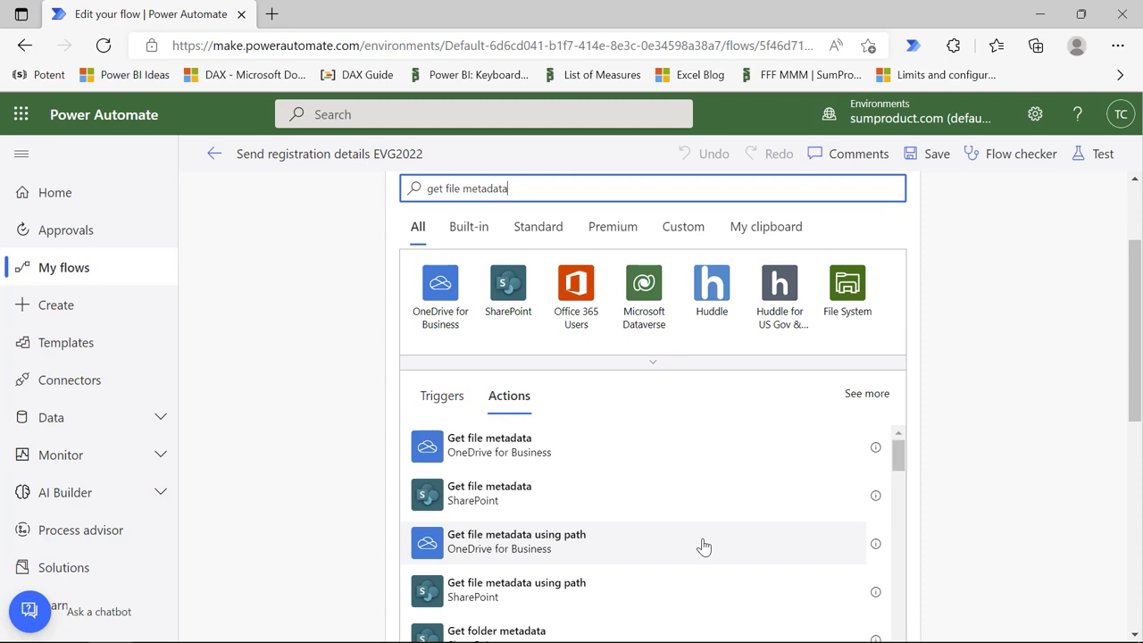
pyautogui.click(539, 500)
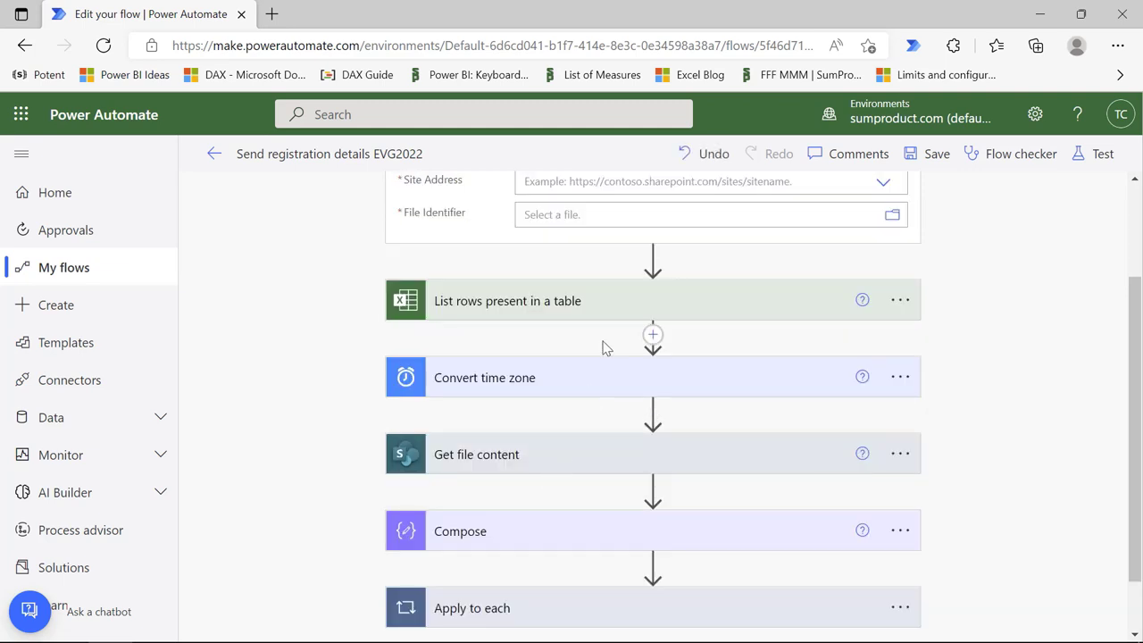
pyautogui.scroll(2, 601, 344)
pyautogui.click(570, 323)
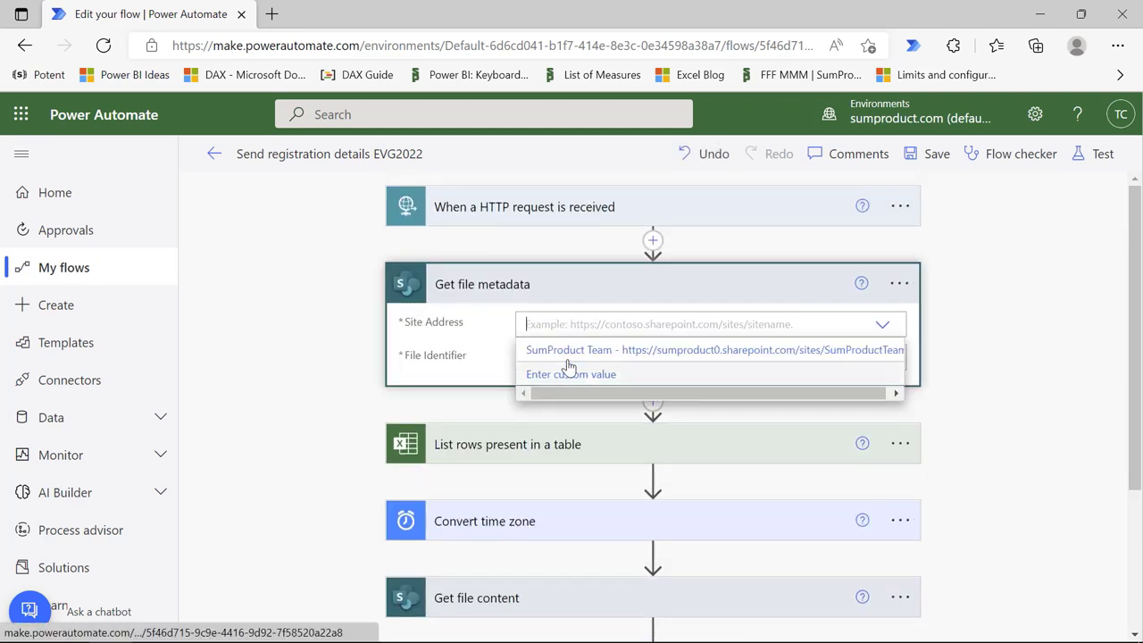
pyautogui.click(568, 357)
# Step: Set its File Identifier to Registration model vTC.xlsm under Shared Documents > Talia > EVG2022
pyautogui.click(892, 306)
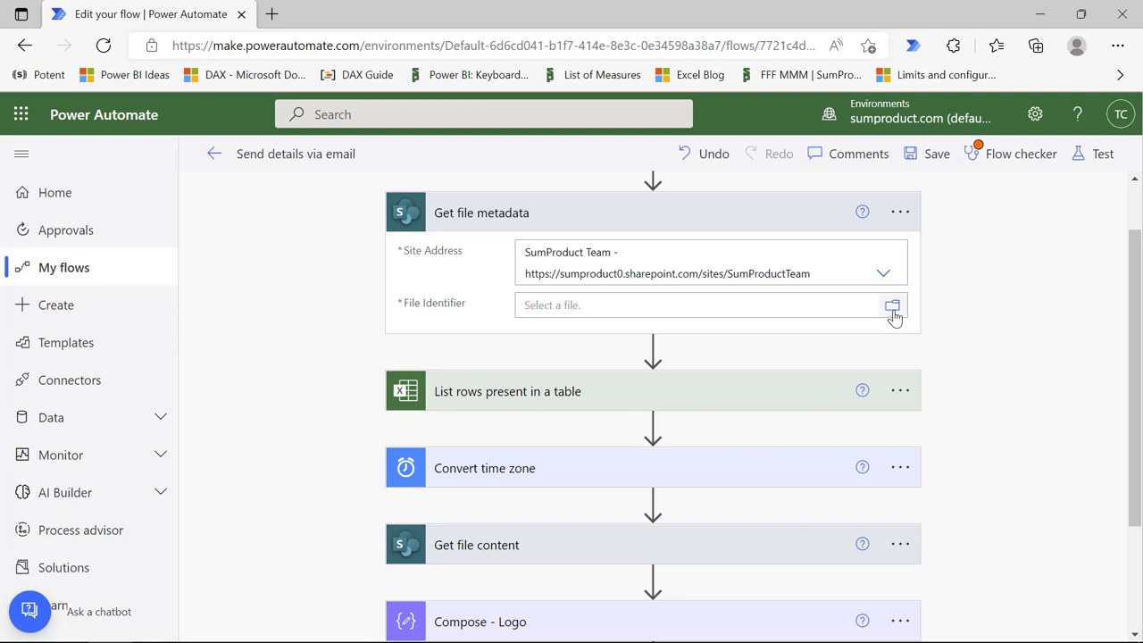
pyautogui.click(851, 281)
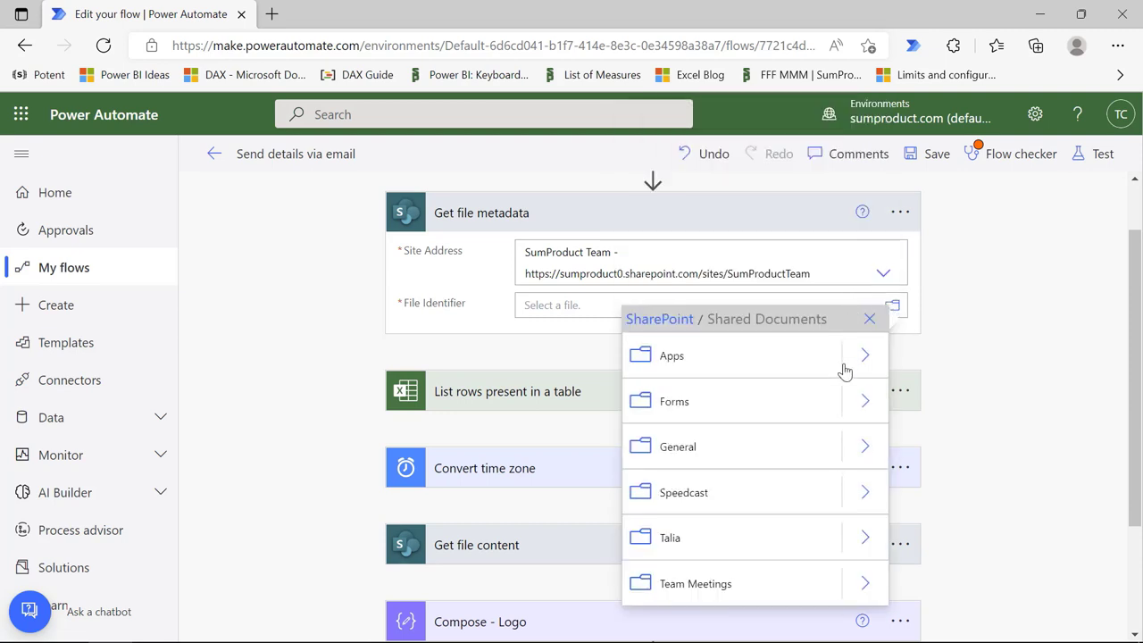
pyautogui.click(860, 539)
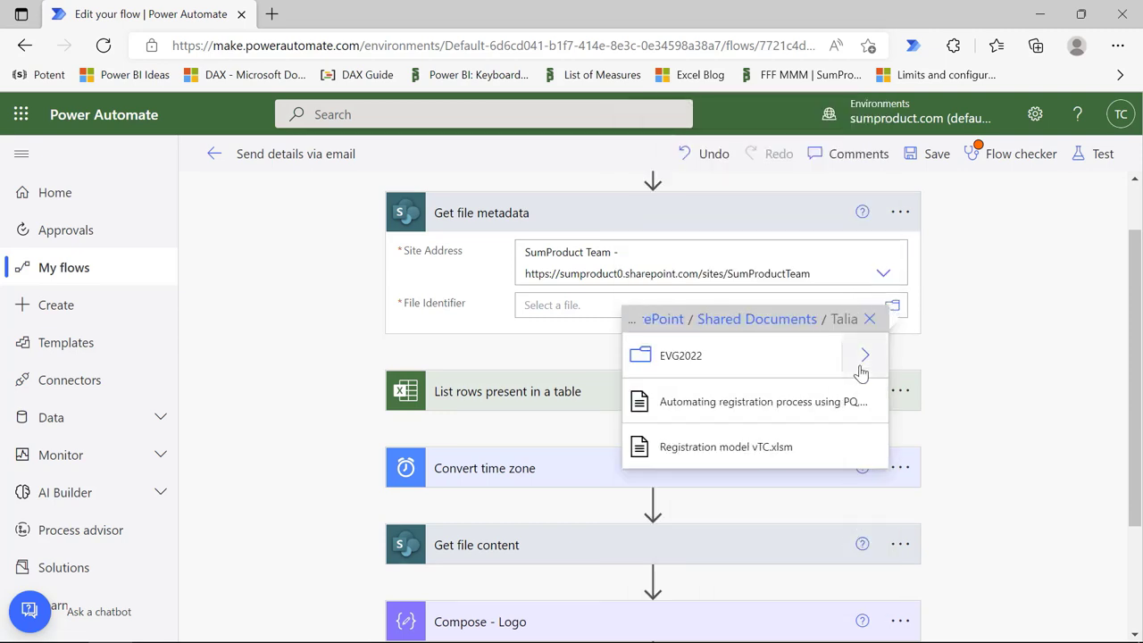
pyautogui.click(864, 355)
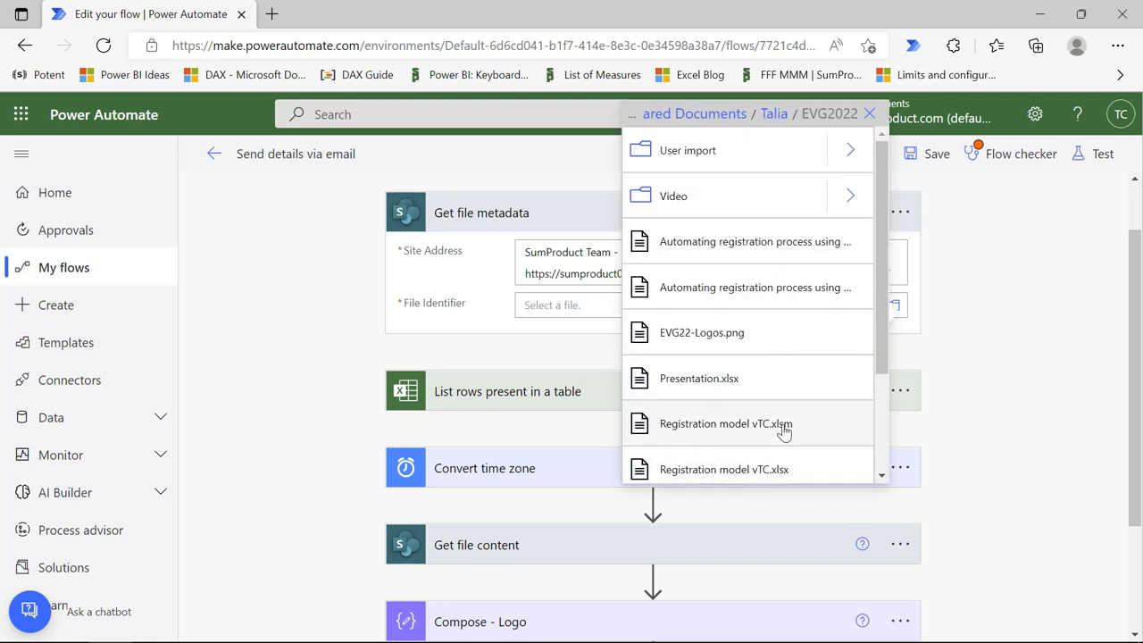
pyautogui.click(783, 426)
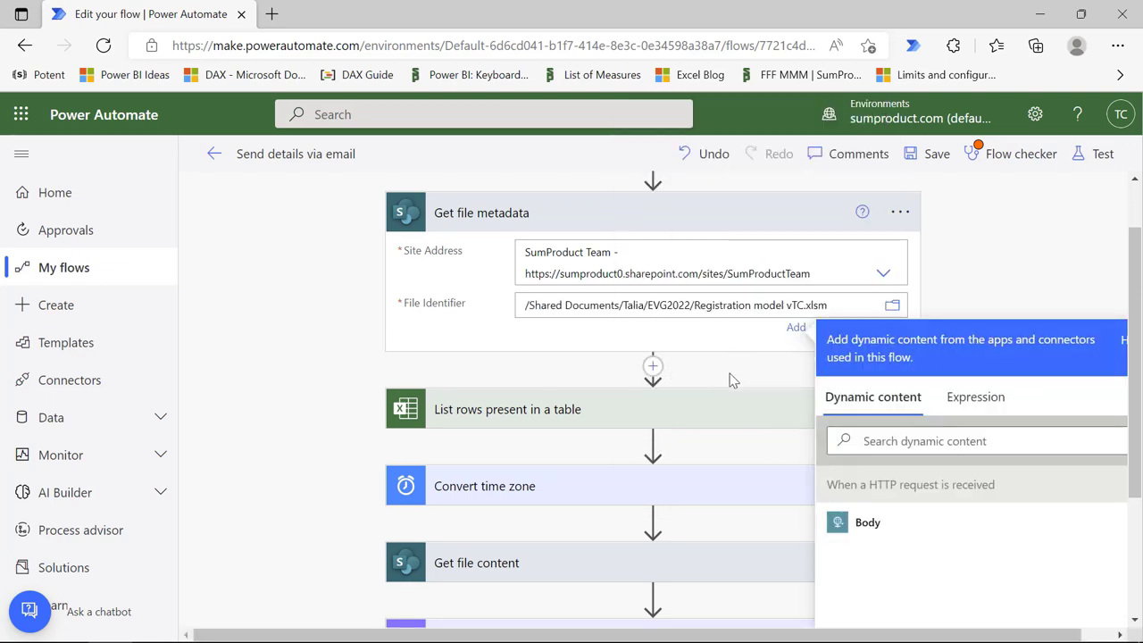
pyautogui.click(731, 381)
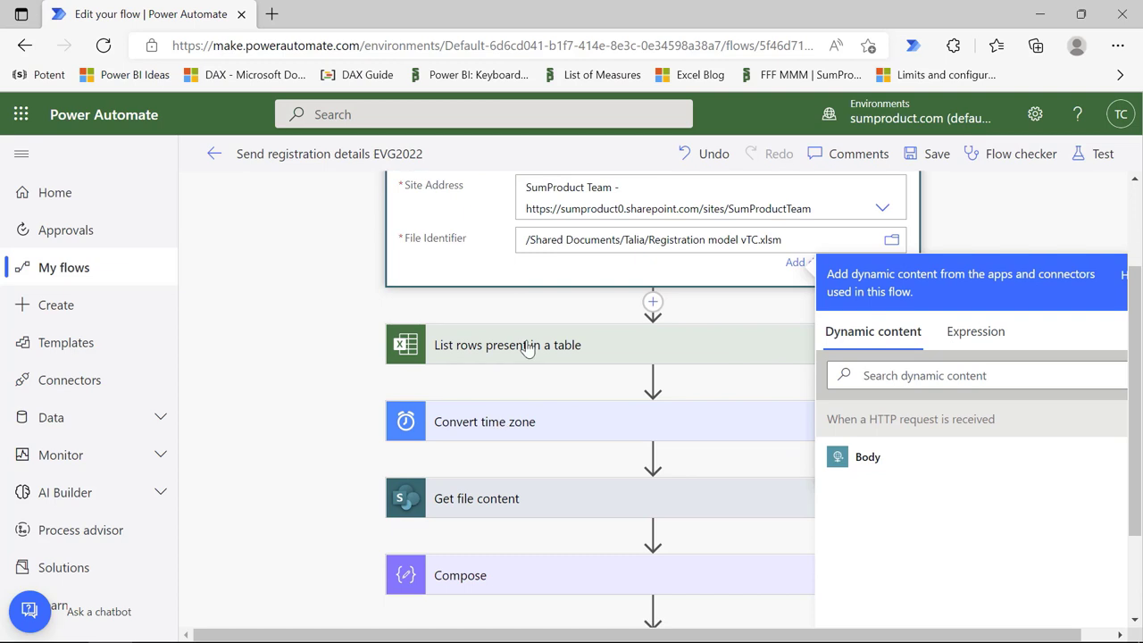
pyautogui.click(528, 344)
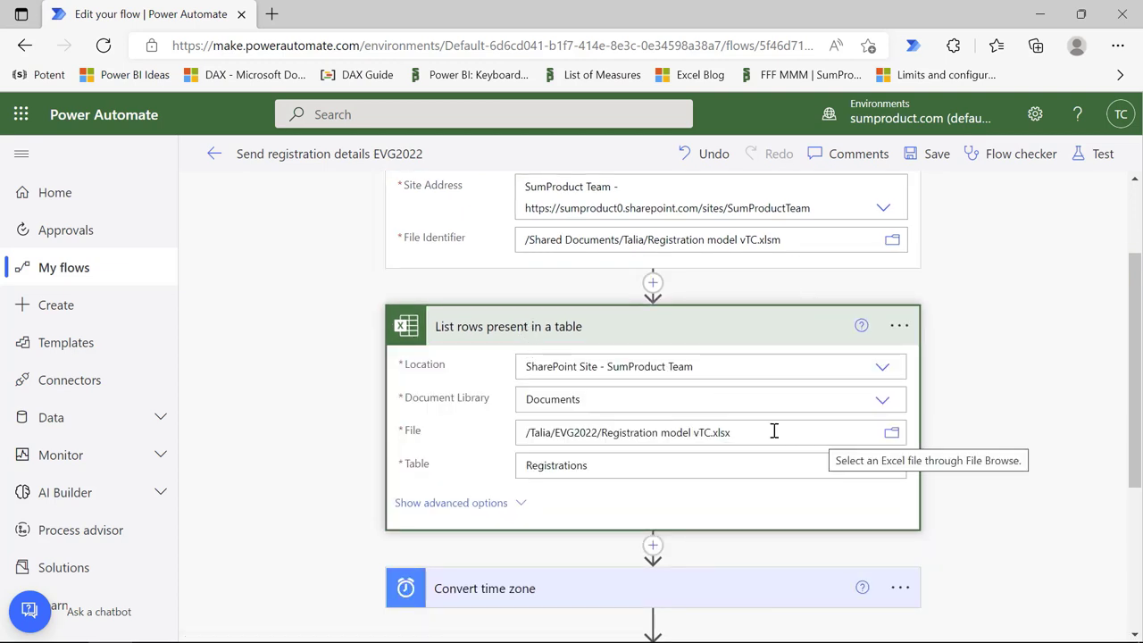
# Step: Replace the List rows File path with the dynamic metadata Id token
pyautogui.moveTo(731, 433); pyautogui.dragTo(488, 424)
pyautogui.press('BackSpace')
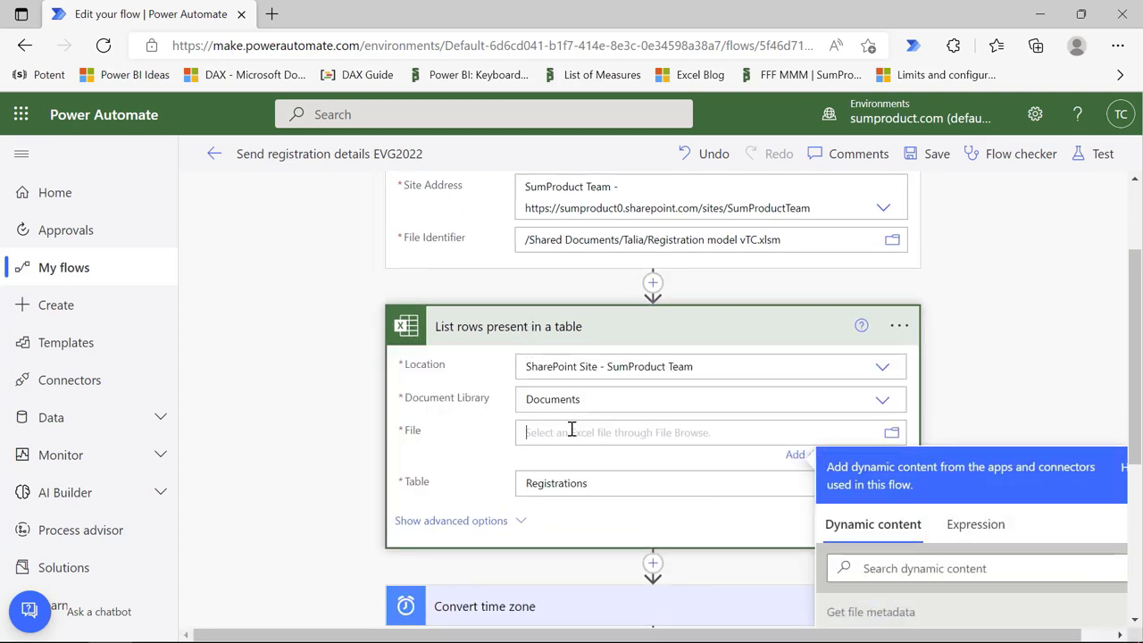
pyautogui.scroll(-2, 938, 525)
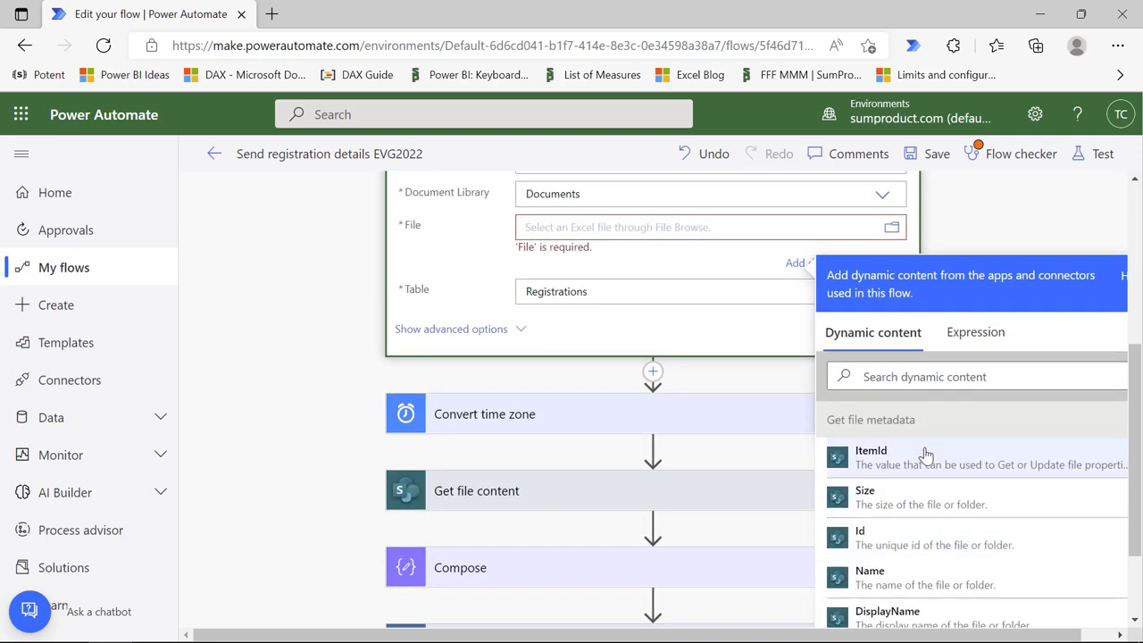
pyautogui.click(879, 539)
pyautogui.click(1004, 202)
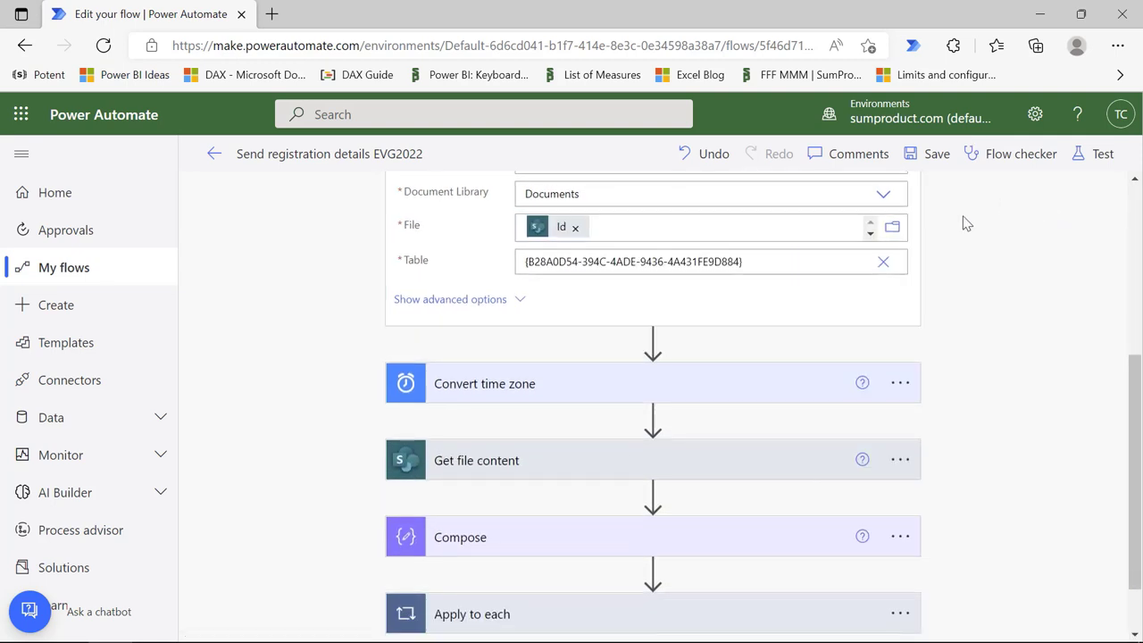
pyautogui.scroll(2, 852, 309)
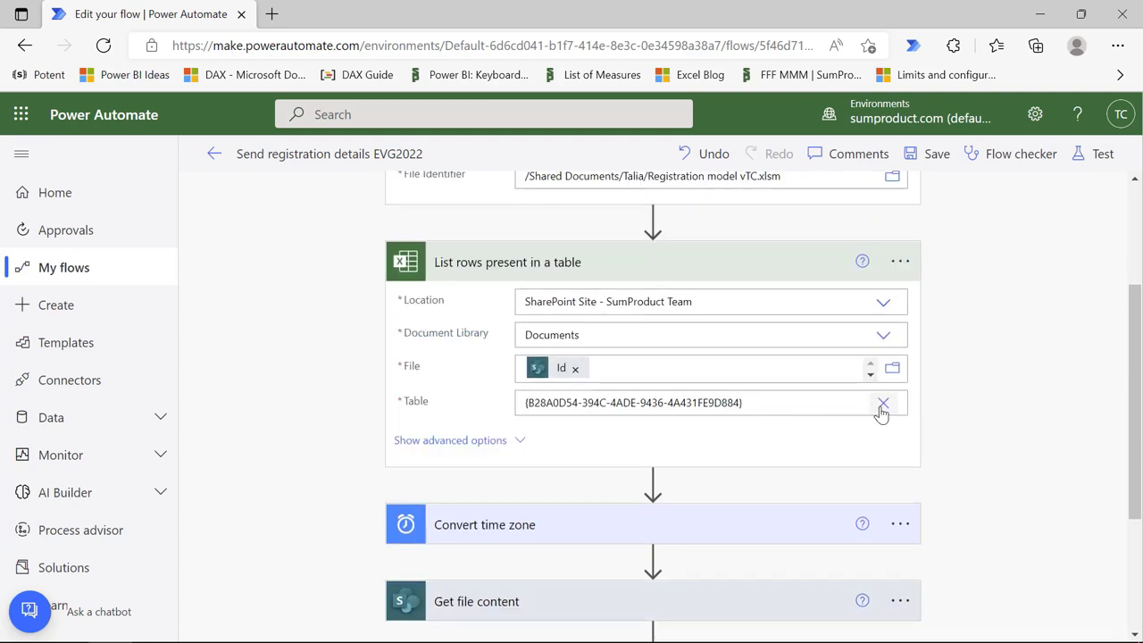
# Step: Set the List rows Table to the custom value Registrations
pyautogui.click(883, 404)
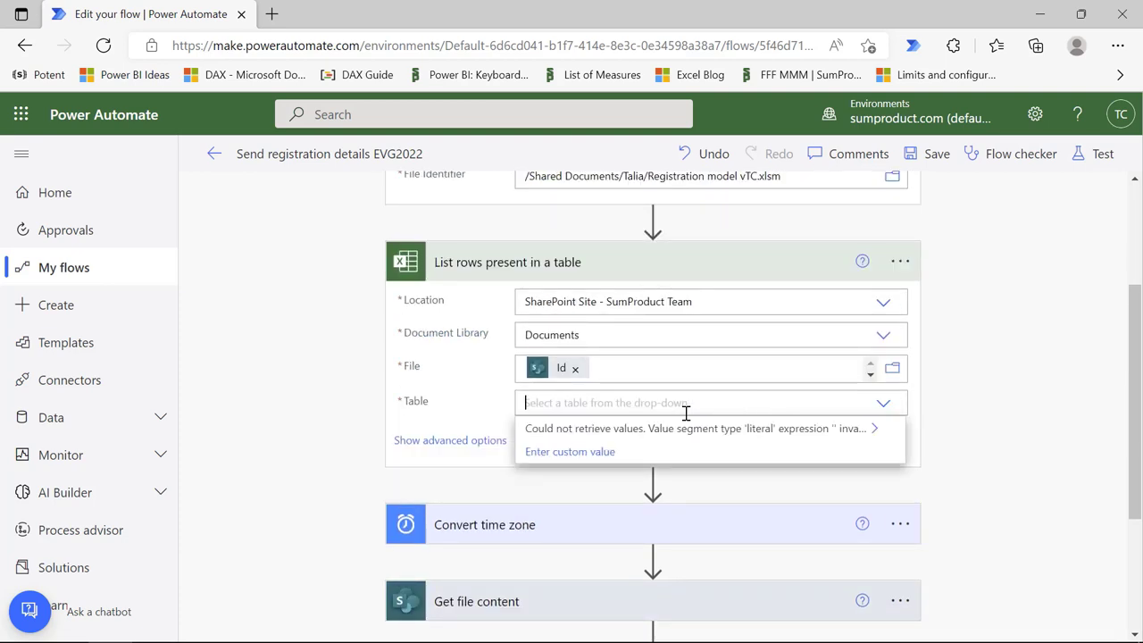
pyautogui.click(883, 404)
pyautogui.click(615, 403)
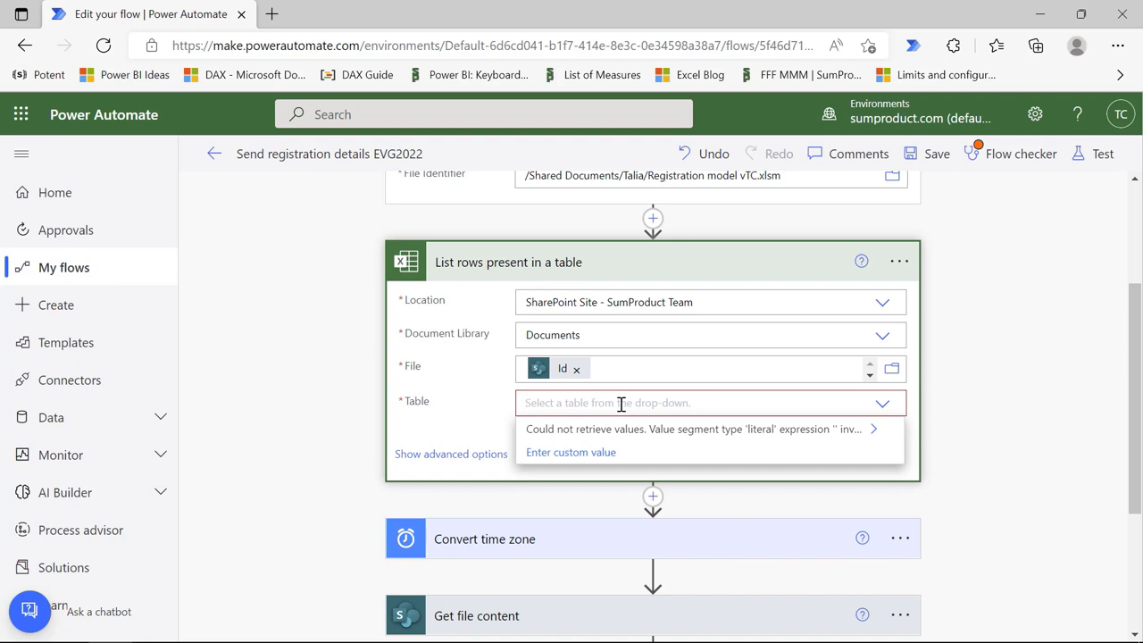
pyautogui.write('Registra')
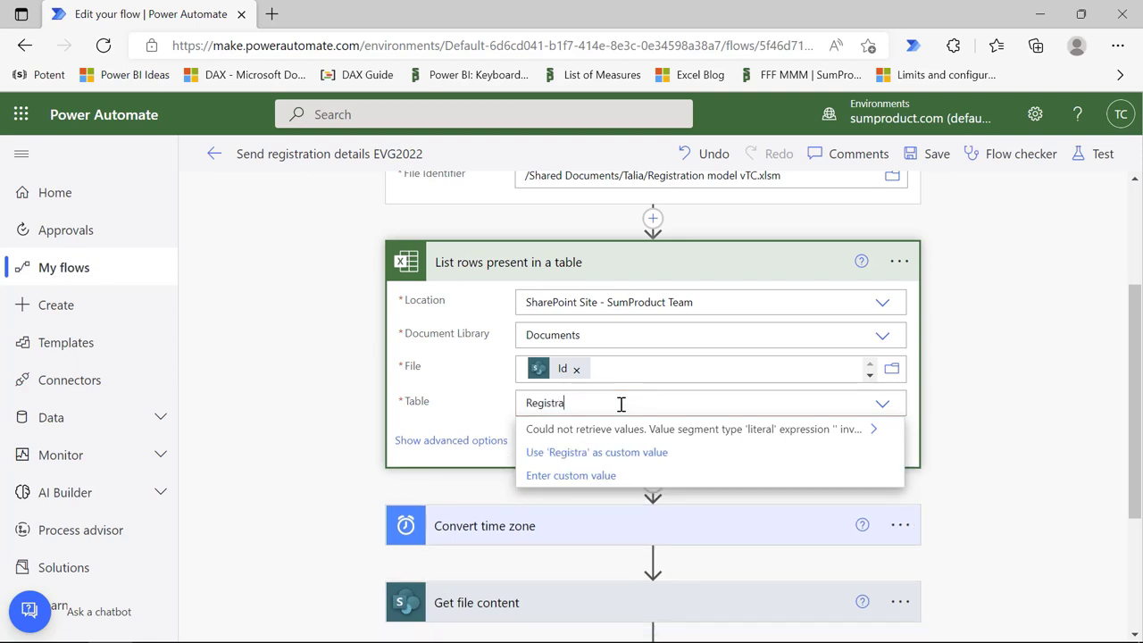
pyautogui.write('tions')
pyautogui.click(1049, 393)
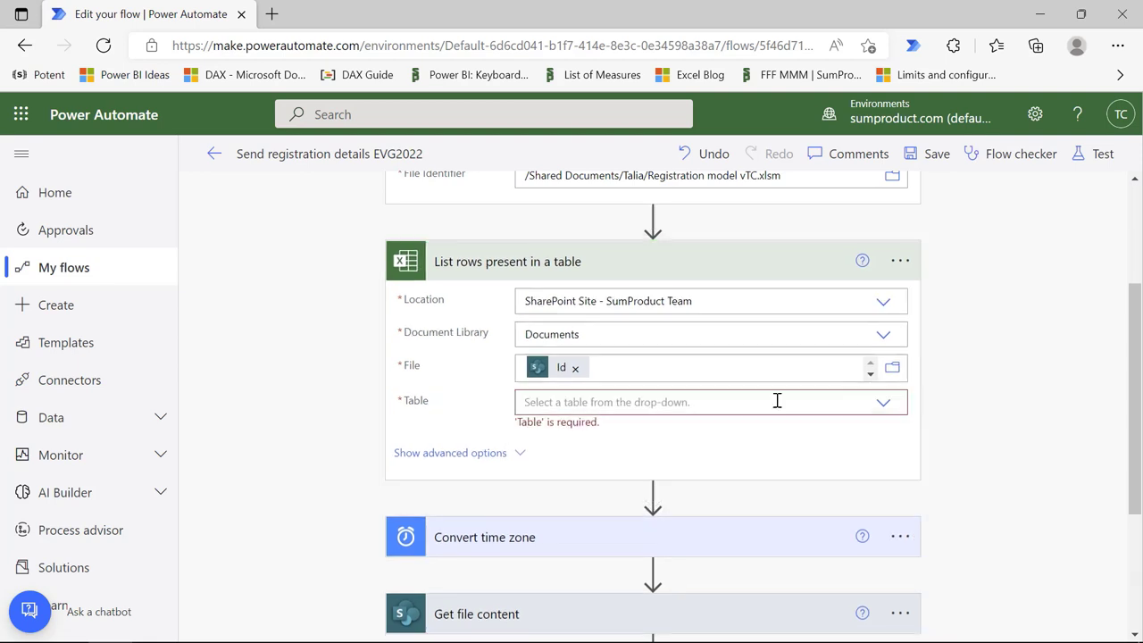
pyautogui.click(693, 403)
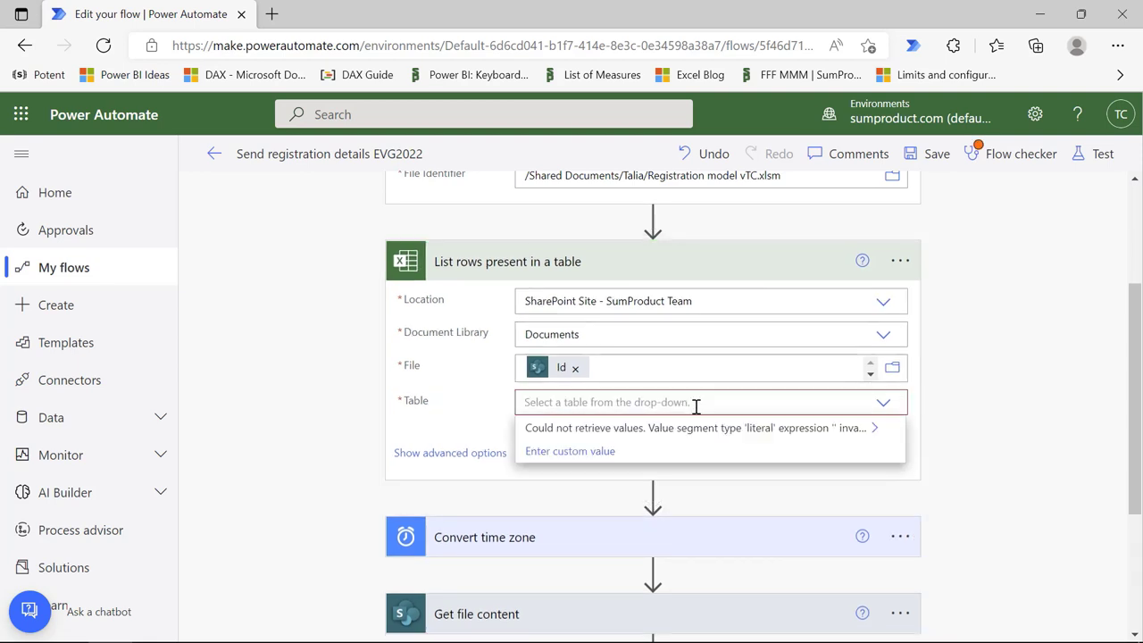
pyautogui.click(595, 454)
pyautogui.click(613, 403)
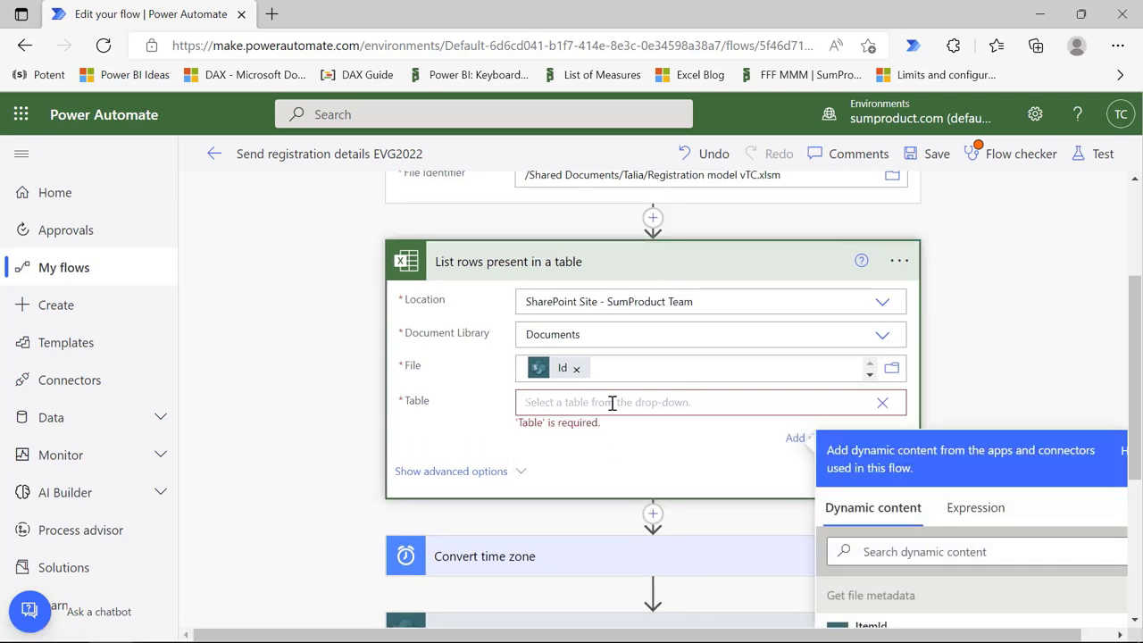
pyautogui.write('Registrations')
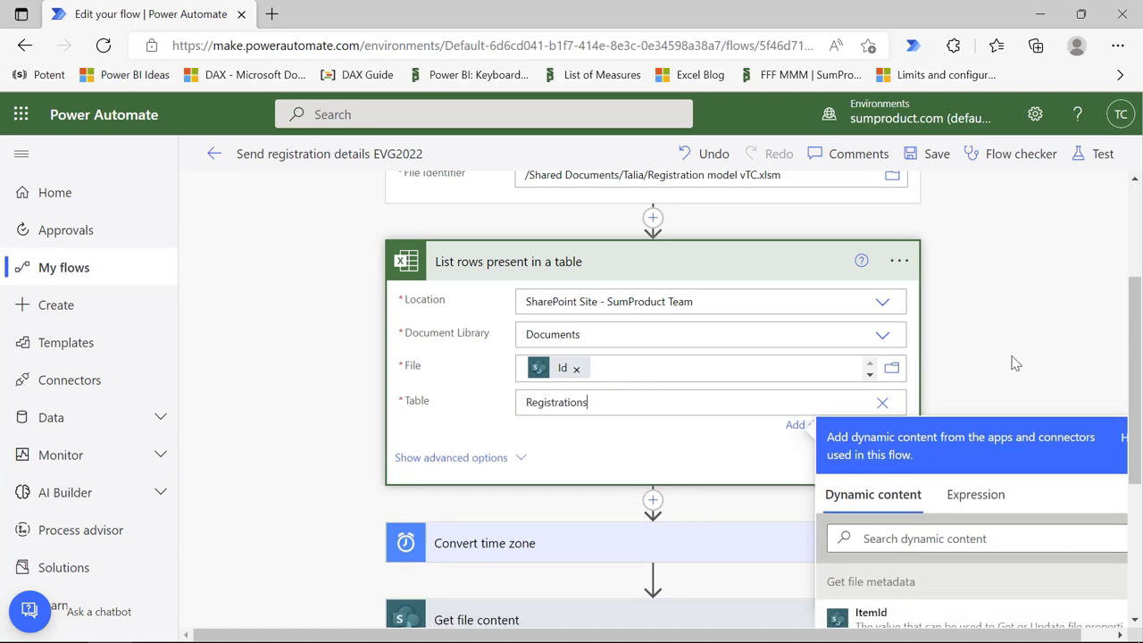
pyautogui.click(1009, 368)
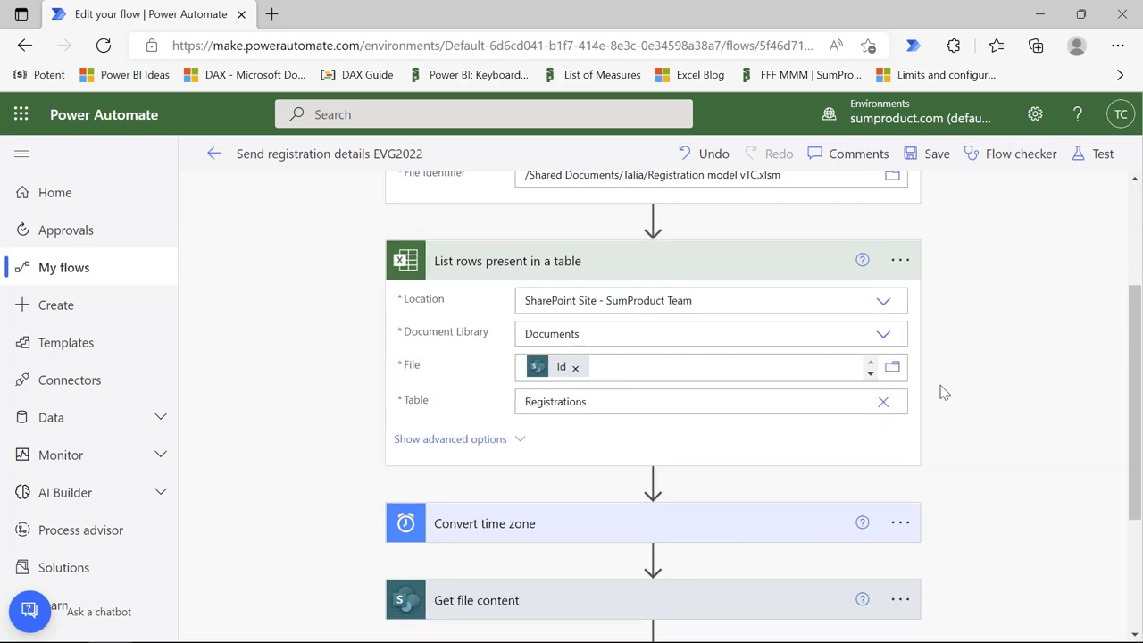
# Step: Save the flow, leave the editor and return to the Excel workbook
pyautogui.scroll(-3, 739, 426)
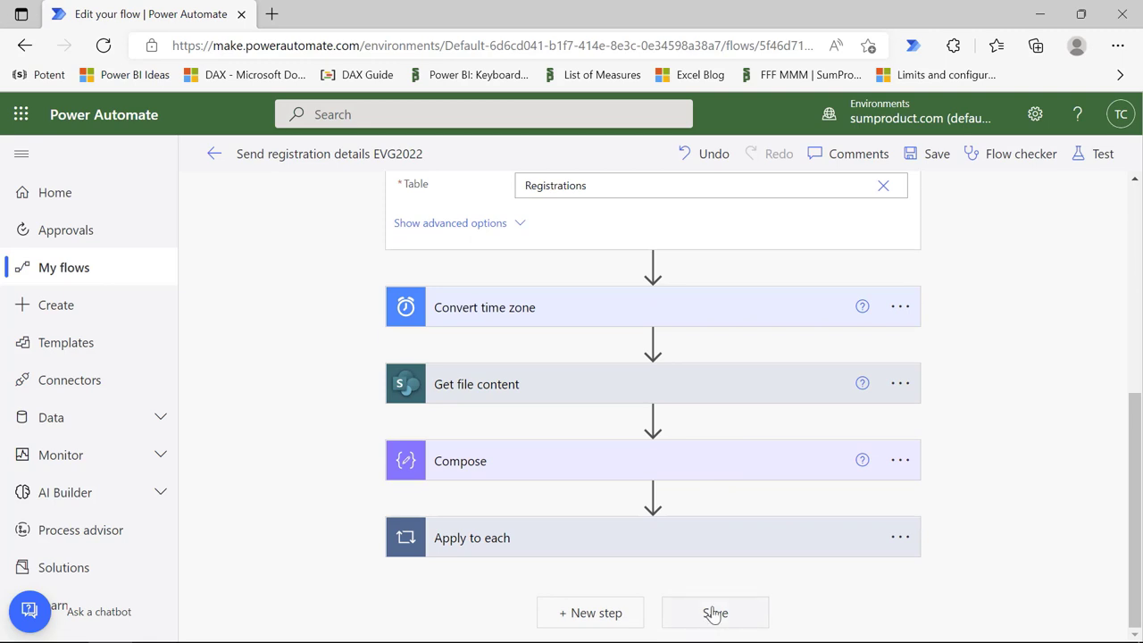
pyautogui.click(714, 613)
pyautogui.scroll(5, 750, 414)
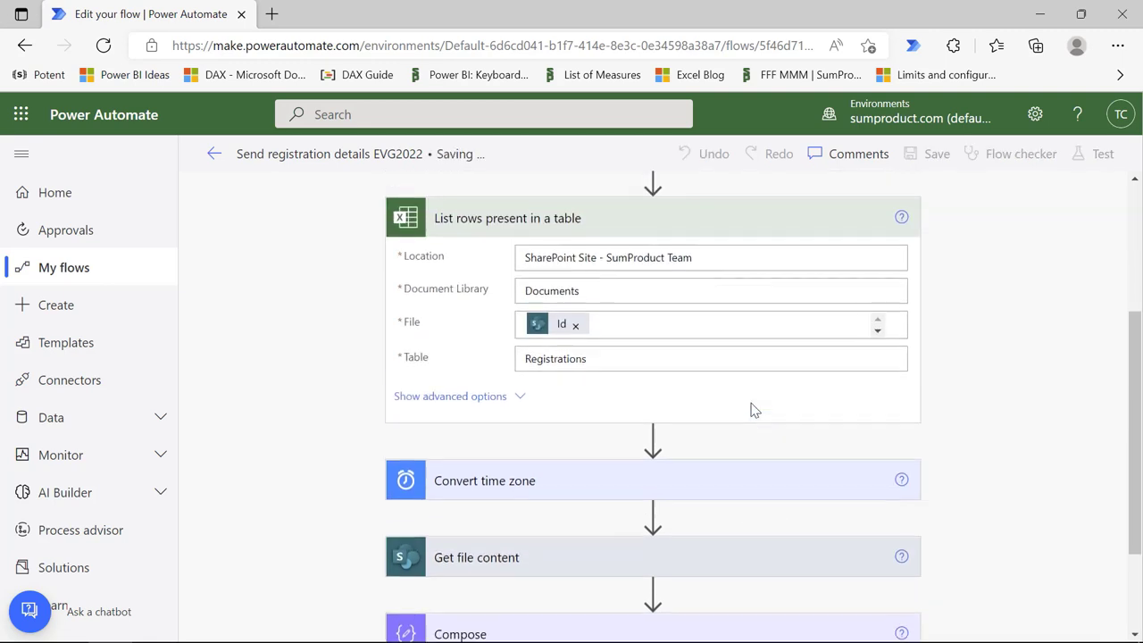
pyautogui.click(213, 154)
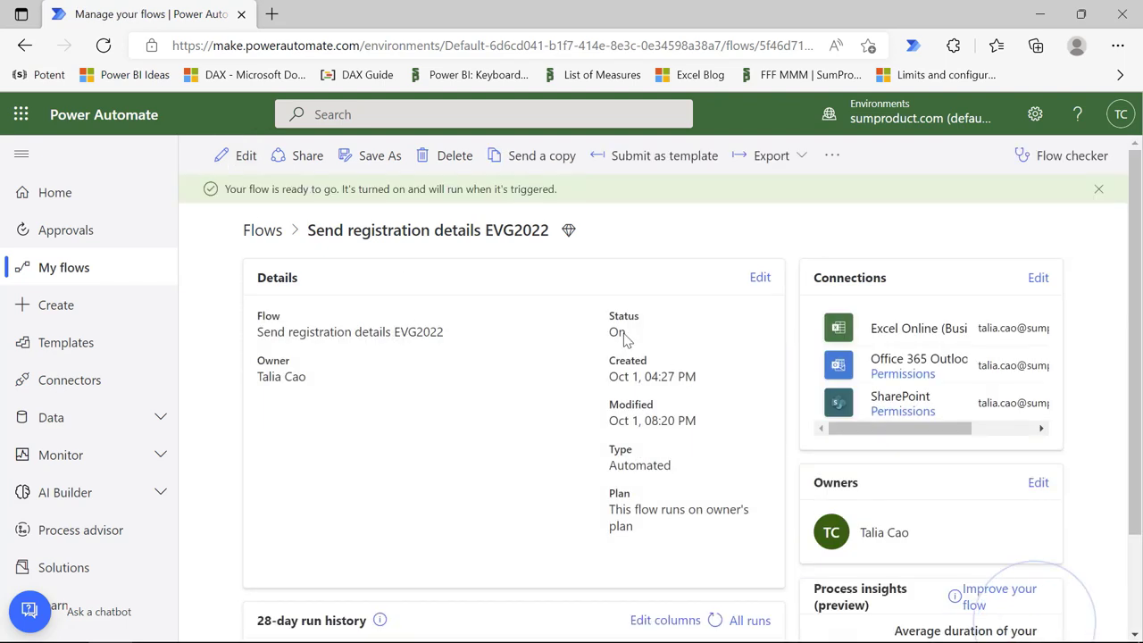
pyautogui.moveTo(202, 628)
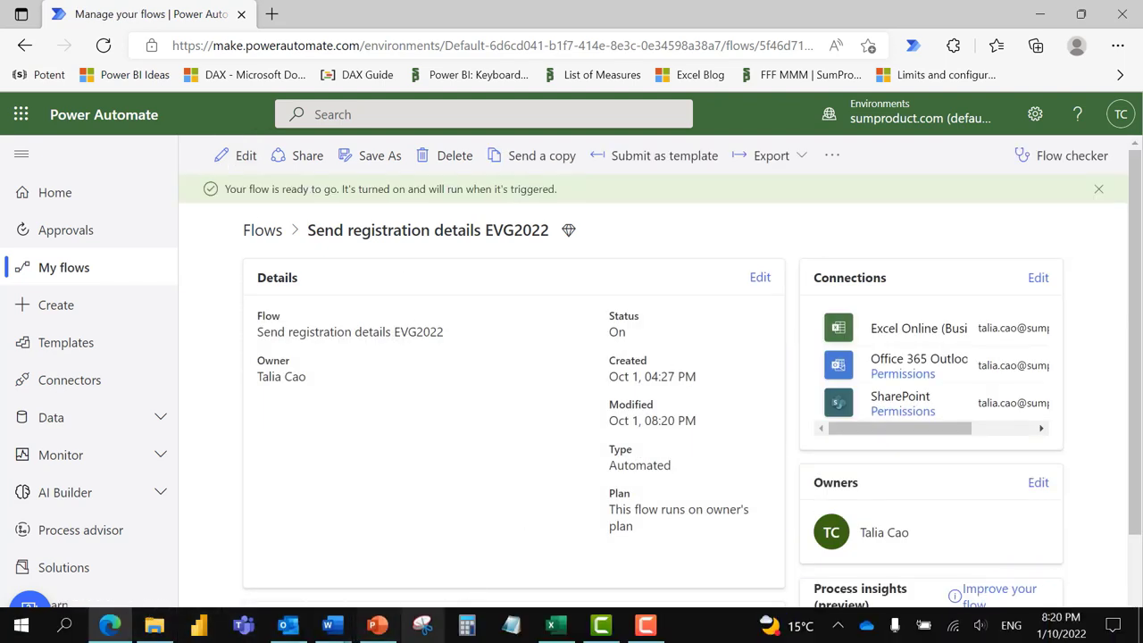
pyautogui.click(563, 625)
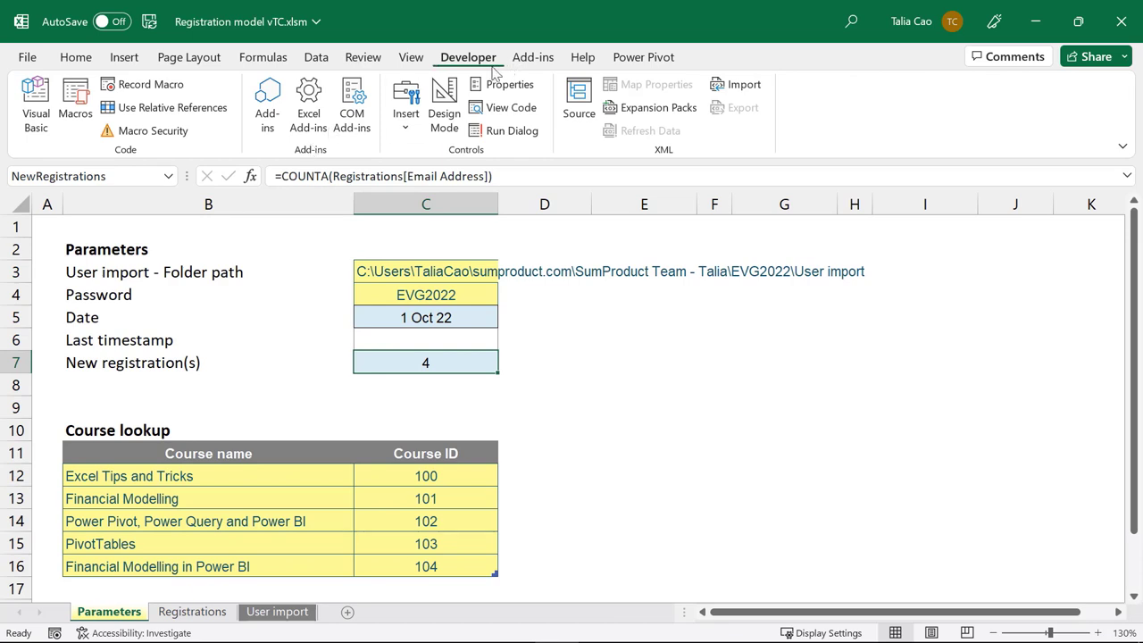
# Step: Launch the Visual Basic editor from Excel's Developer tab
pyautogui.click(40, 107)
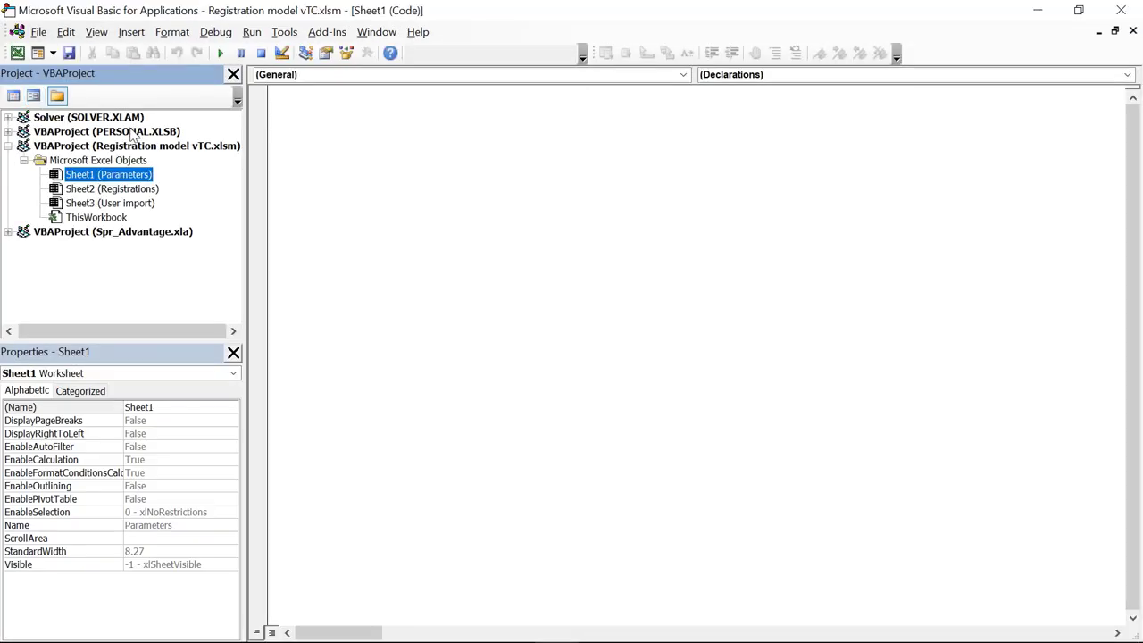
# Step: Rename the Sheet1 and Sheet2 code names to Parameters and Registrations
pyautogui.click(167, 410)
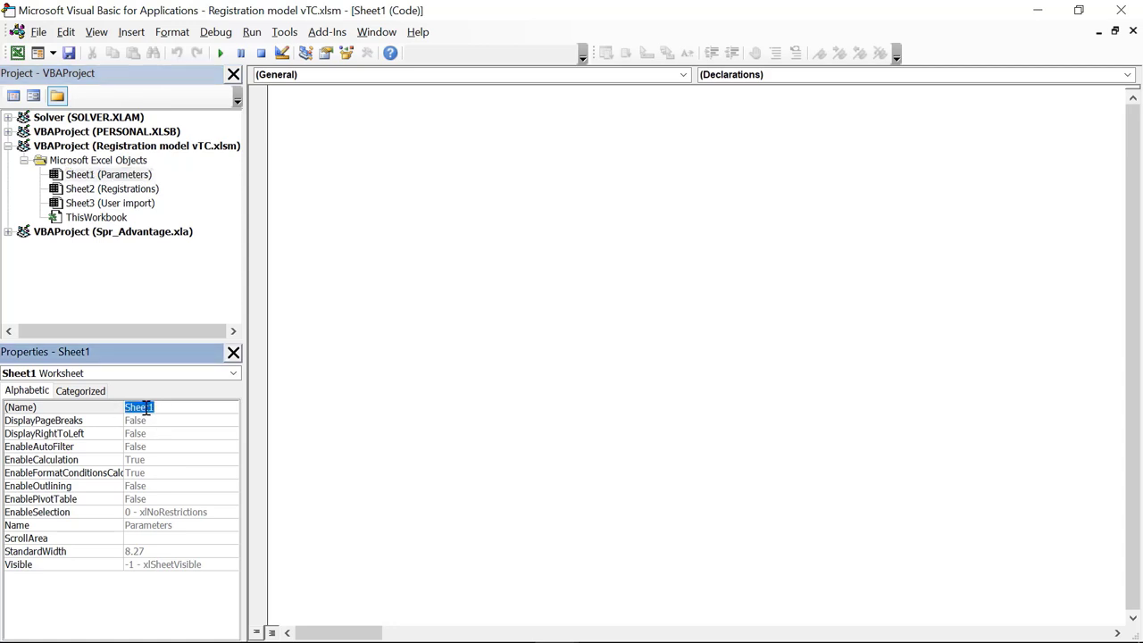
pyautogui.write('Parameters')
pyautogui.press('Return')
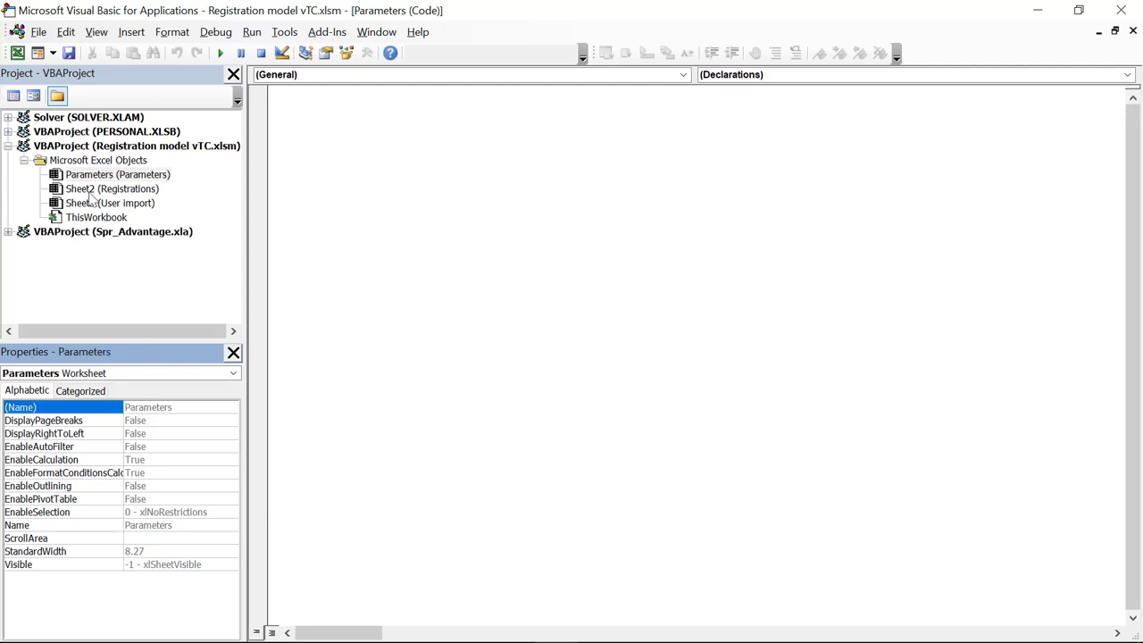
pyautogui.doubleClick(94, 189)
pyautogui.click(166, 408)
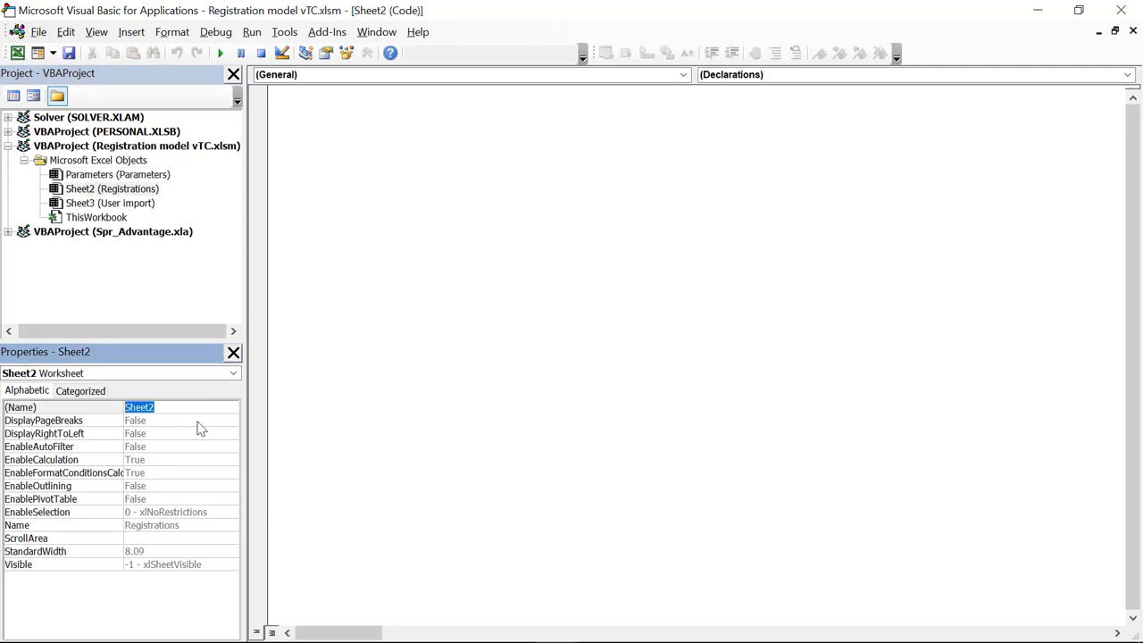
pyautogui.write('Registrations')
pyautogui.press('Return')
# Step: Rename the User import sheet's code name from Sheet3 to UserImport
pyautogui.click(89, 204)
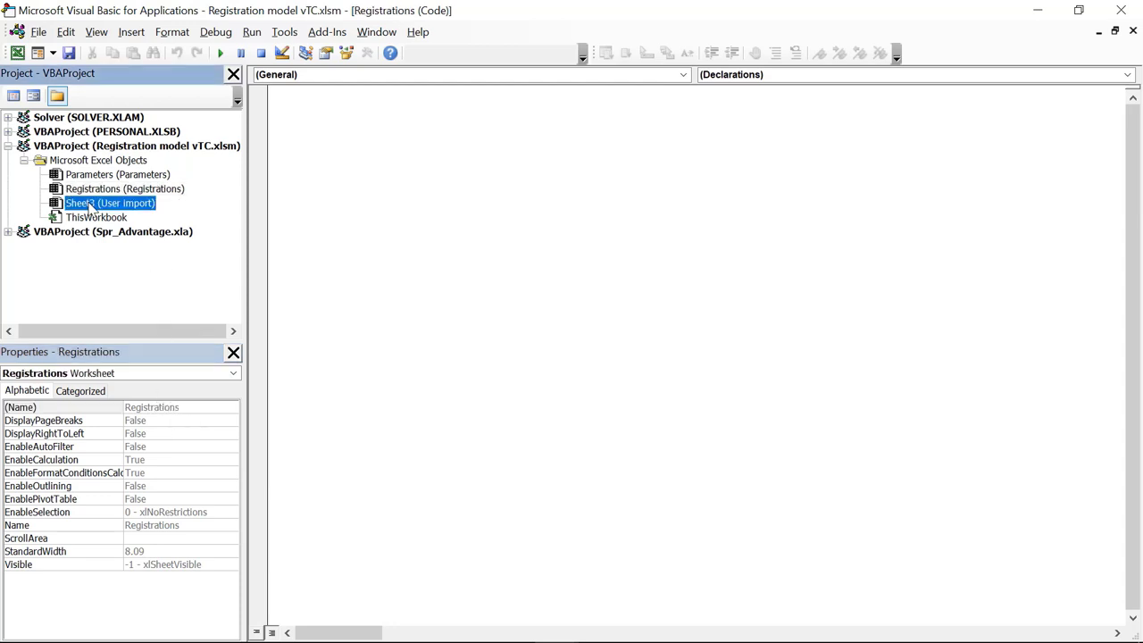
pyautogui.click(104, 407)
pyautogui.write('UserImport')
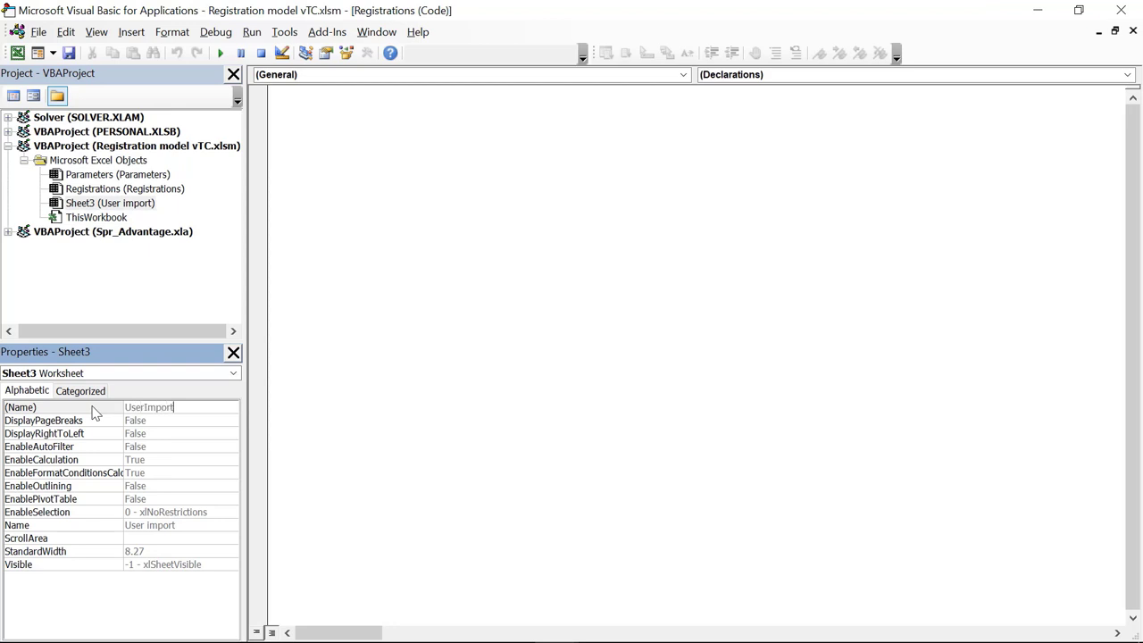
pyautogui.press('Return')
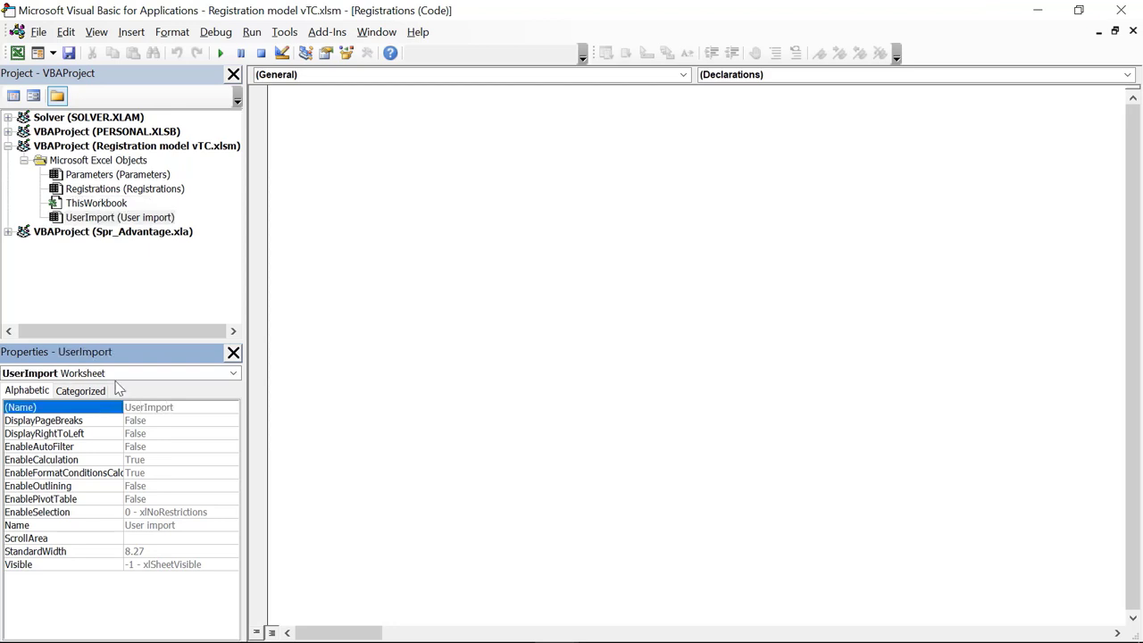
pyautogui.rightClick(80, 218)
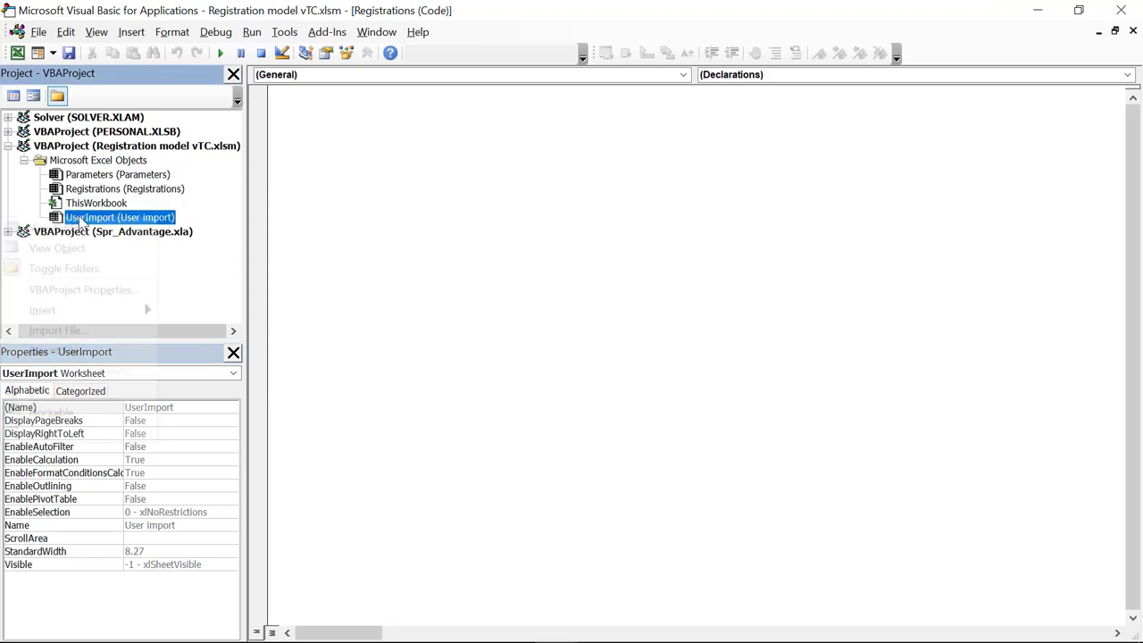
# Step: Insert a module and write Sub UpdateData with a refresh comment and ActiveWorkbook.RefreshAll
pyautogui.moveTo(134, 309)
pyautogui.click(209, 330)
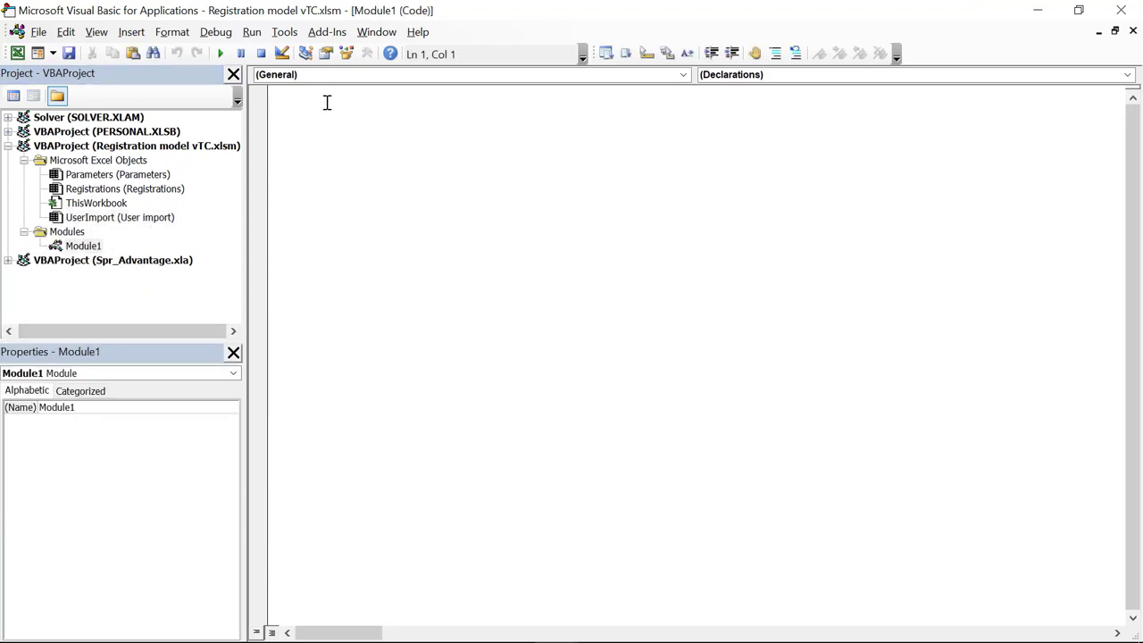
pyautogui.write('Sub')
pyautogui.write('UpdateData(')
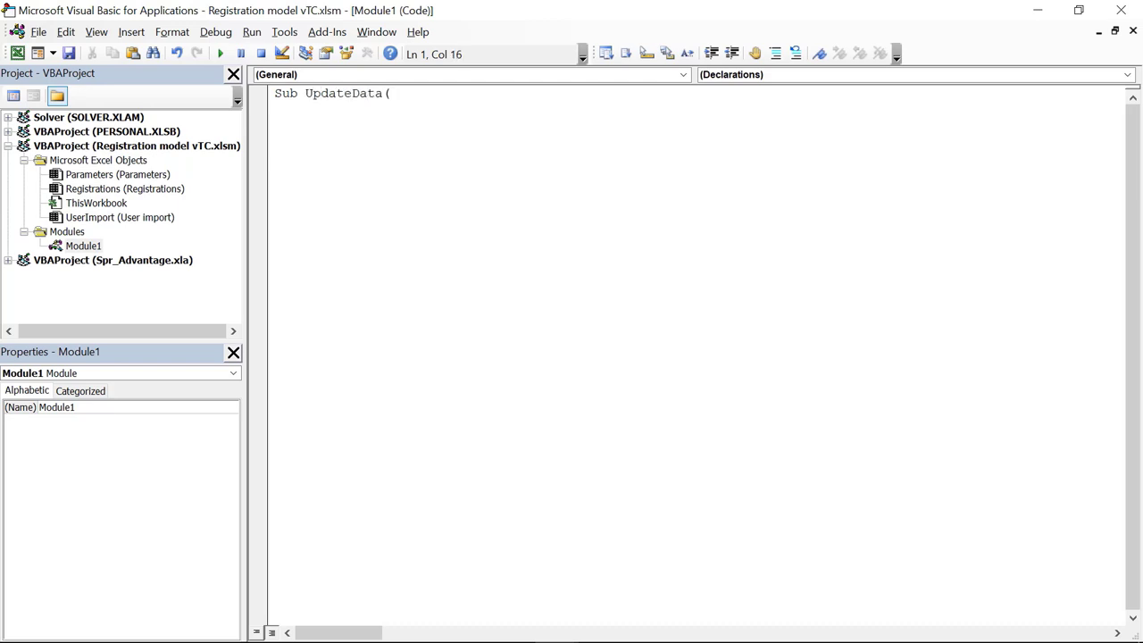
pyautogui.press('Return')
pyautogui.press('Return')
pyautogui.press('Return')
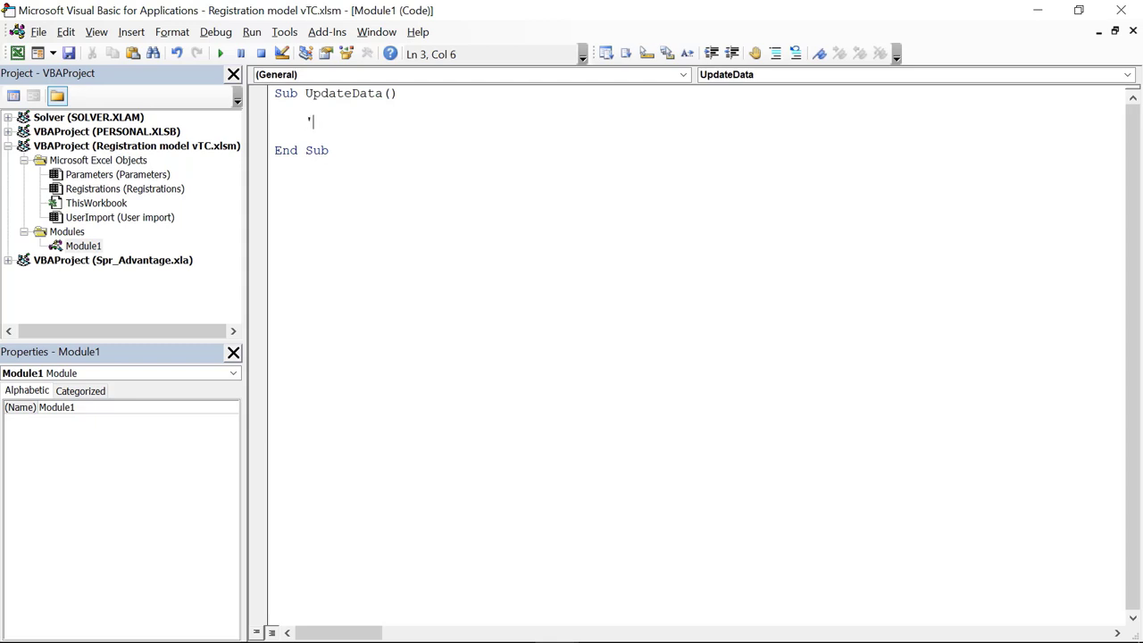
pyautogui.write('Refresh all')
pyautogui.press('Return')
pyautogui.write('Act')
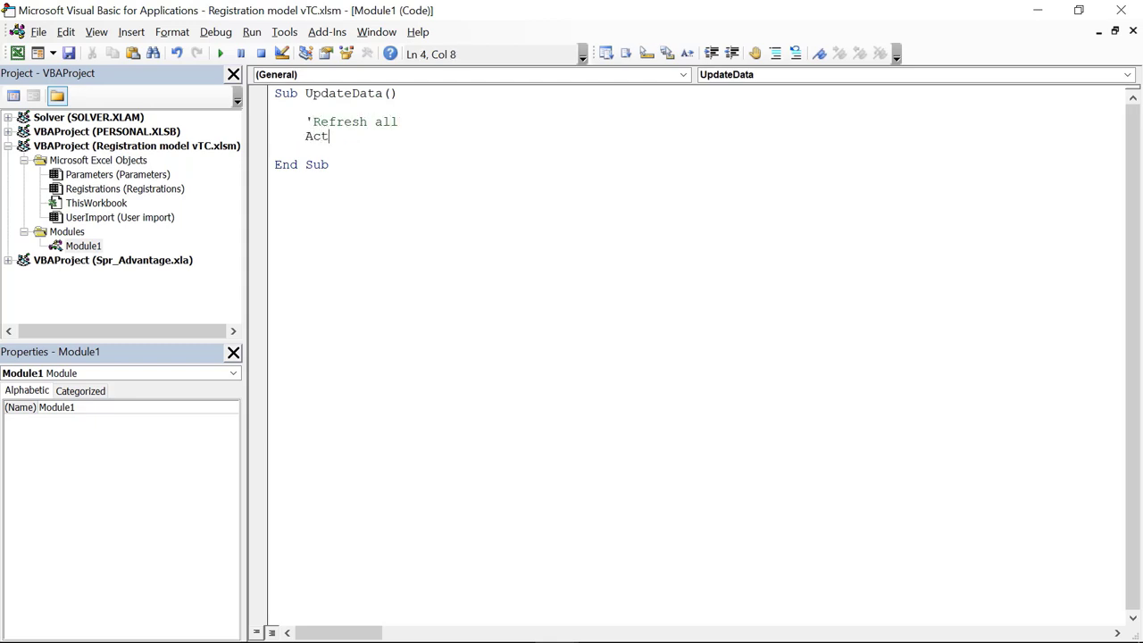
pyautogui.write('iveworkbook.re')
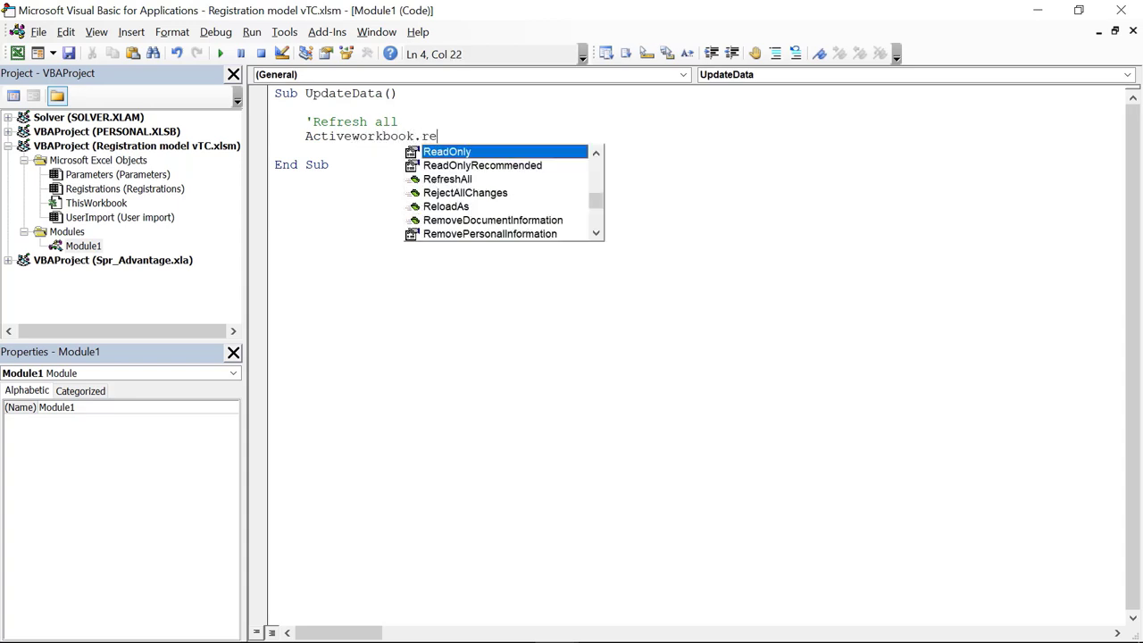
pyautogui.write('f')
pyautogui.press('Tab')
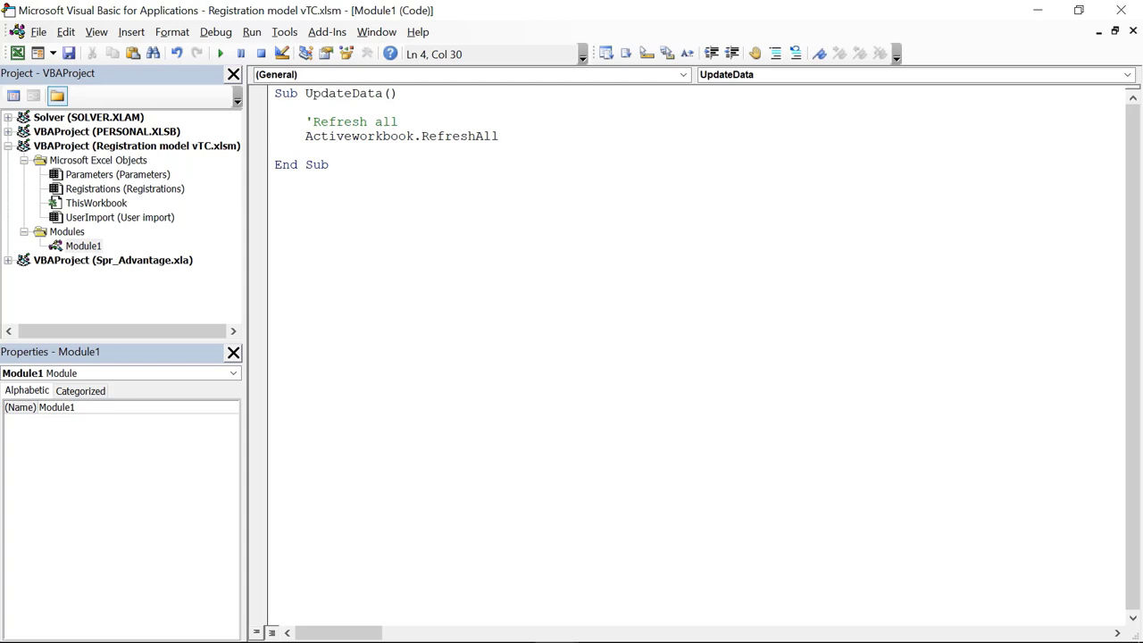
pyautogui.press('Return')
pyautogui.press('Return')
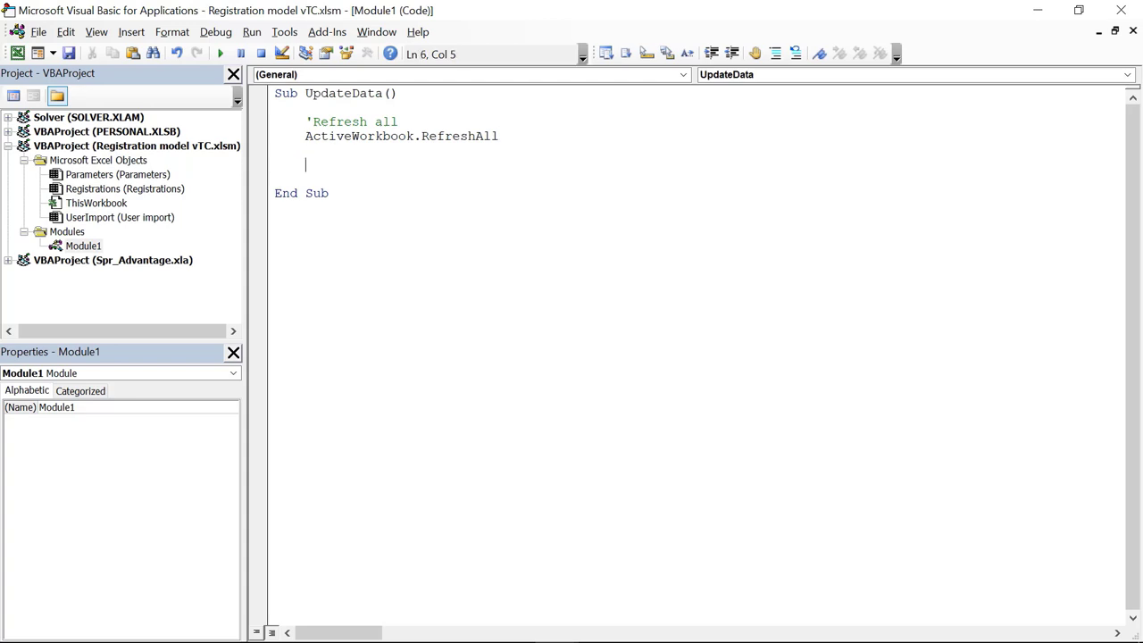
# Step: Add a 'Timestamp comment and the line Parameters.Range("Timestamp").Value = Now
pyautogui.write("'Timestamp")
pyautogui.press('Return')
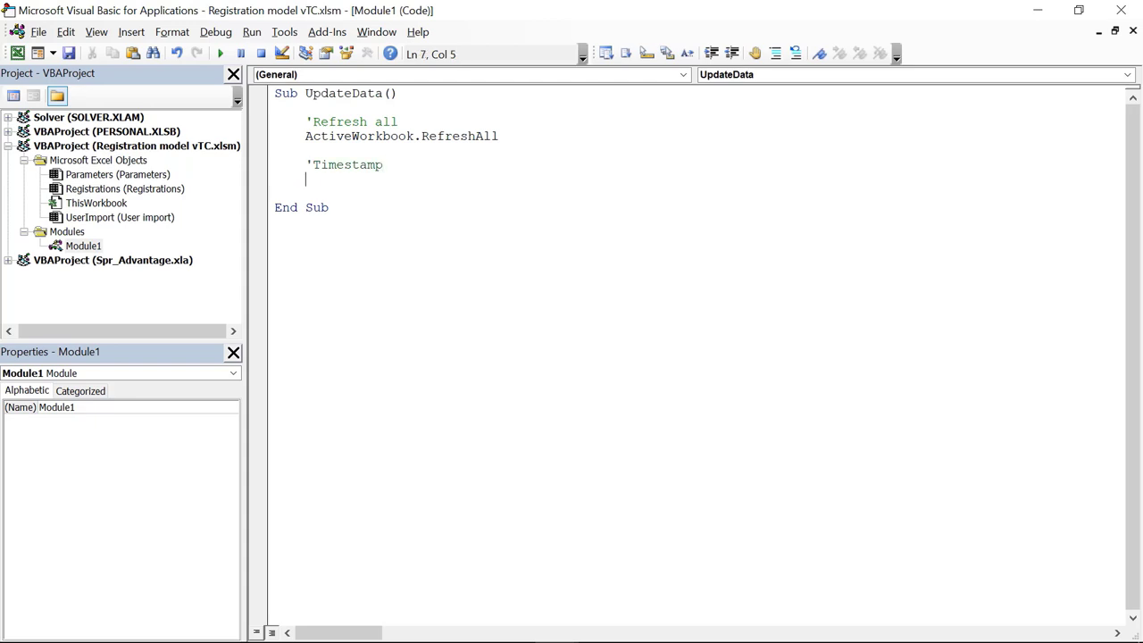
pyautogui.write('Paramt')
pyautogui.press('BackSpace')
pyautogui.press('BackSpace')
pyautogui.press('BackSpace')
pyautogui.write('eters.Rane')
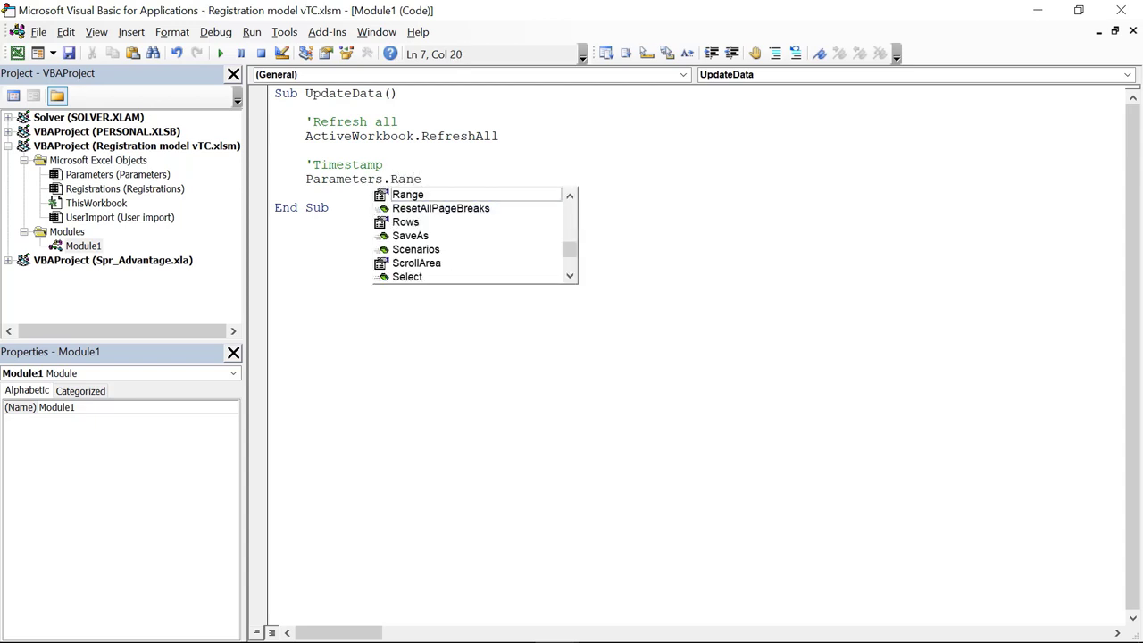
pyautogui.press('Escape')
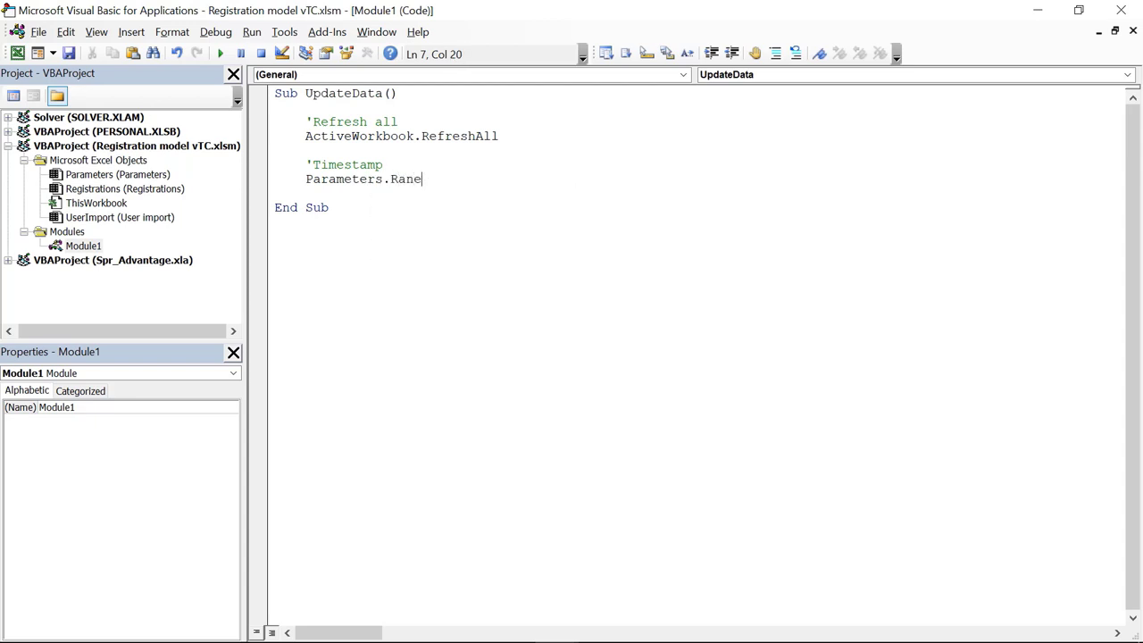
pyautogui.press('BackSpace')
pyautogui.write('ge')
pyautogui.write('("Time')
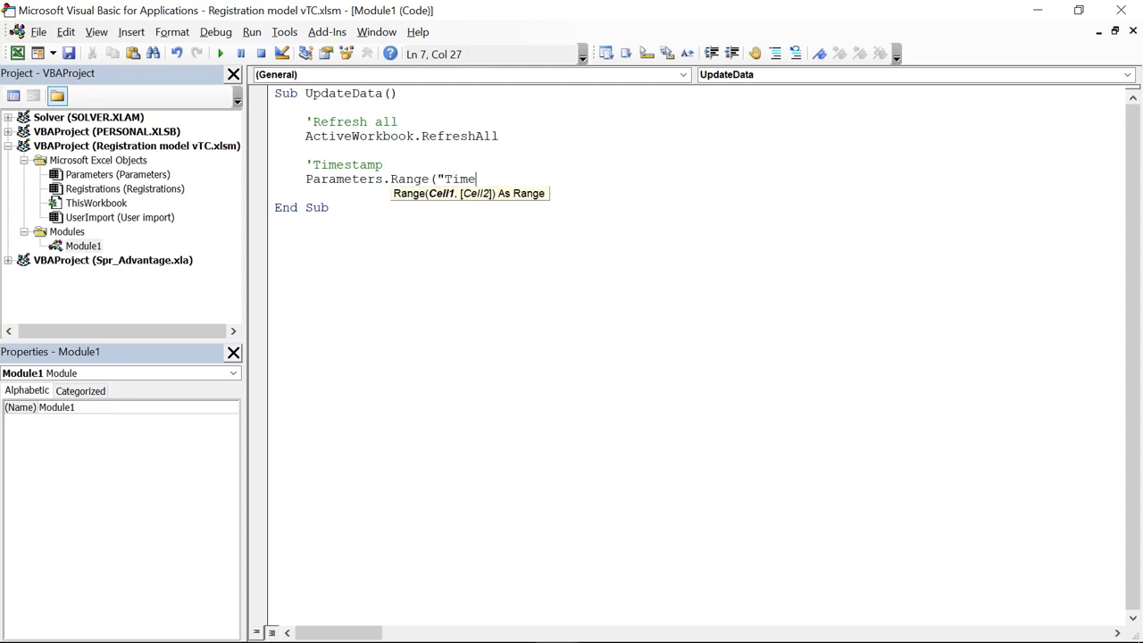
pyautogui.write('stamp")')
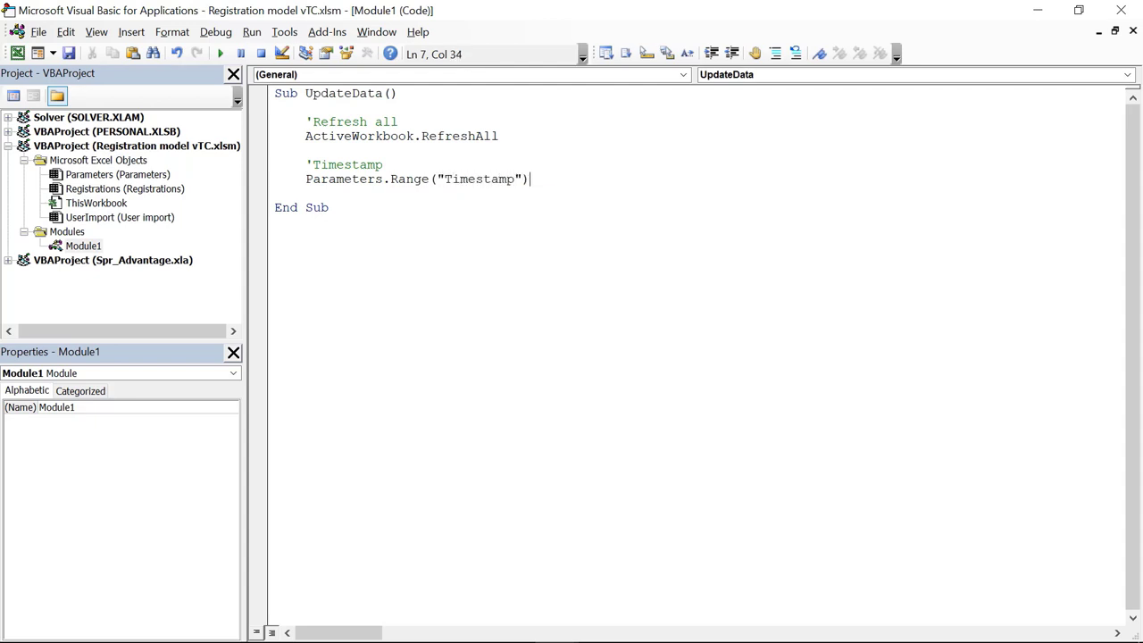
pyautogui.write('.valu')
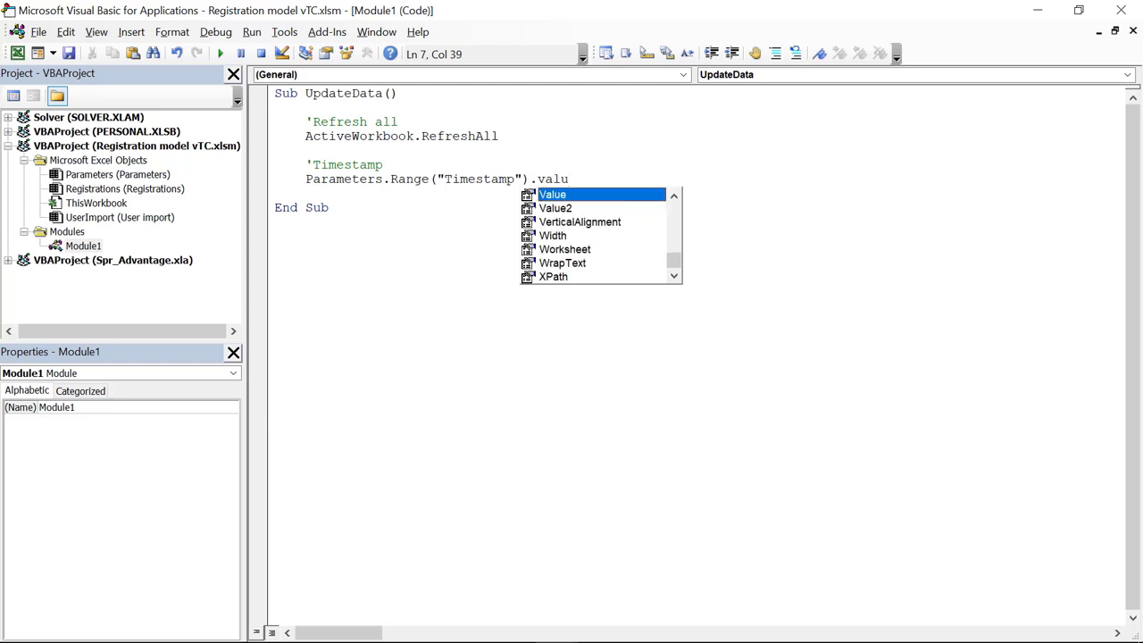
pyautogui.press('Tab')
pyautogui.write('= ')
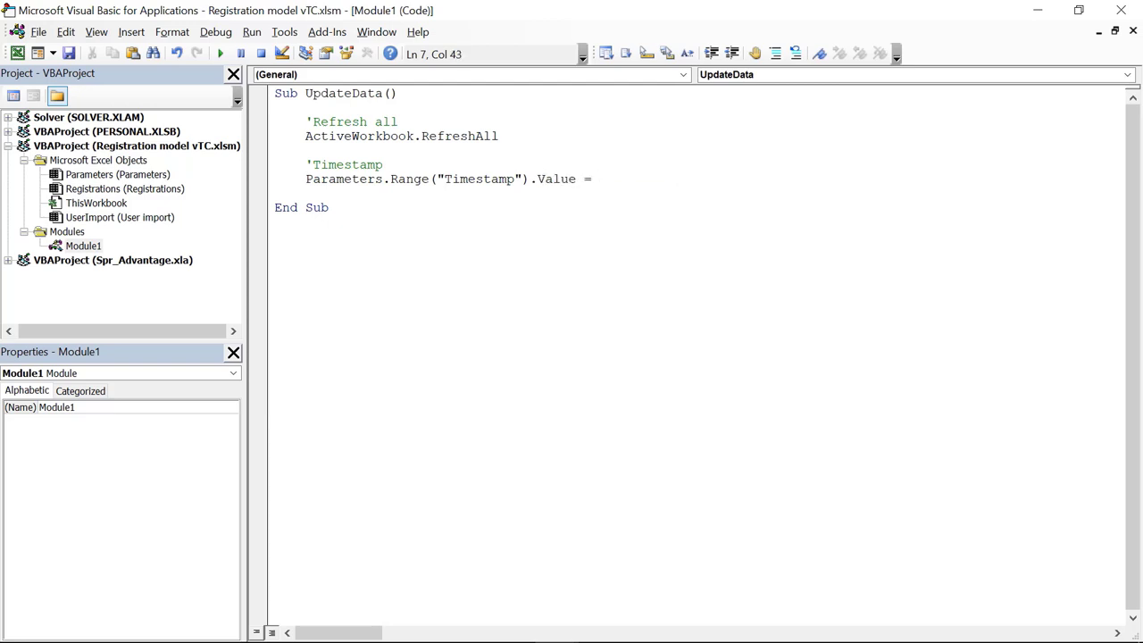
pyautogui.write('Now')
pyautogui.press('Return')
pyautogui.press('Return')
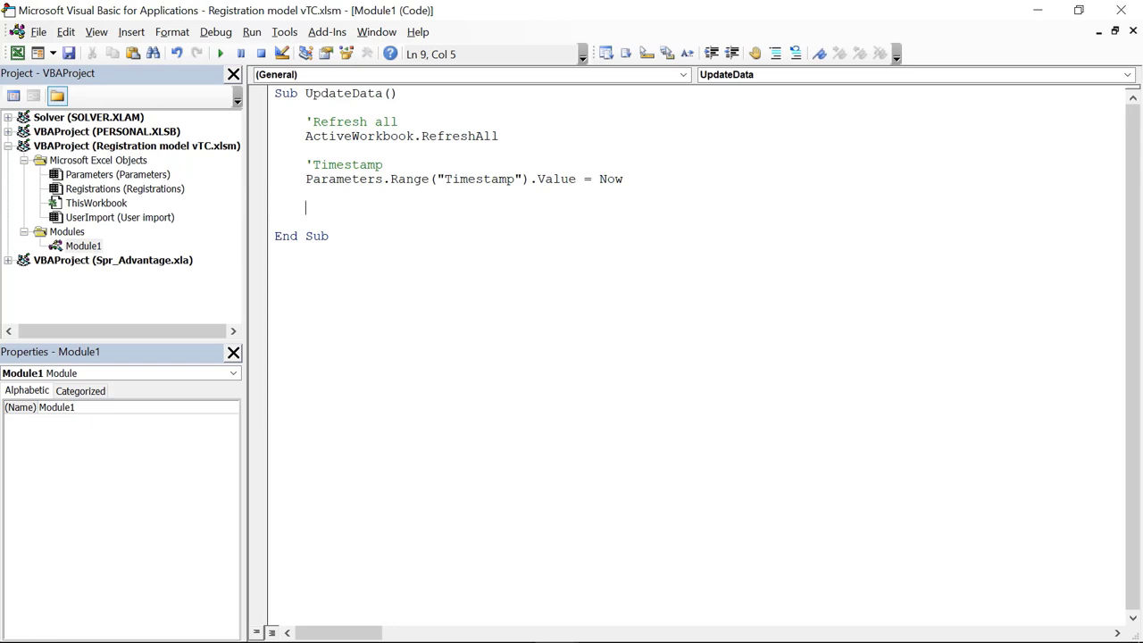
# Step: Add the comment 'Delete old rows in Data table' and declare Dim tbl As ListObject
pyautogui.write("'Delt")
pyautogui.write('te older')
pyautogui.press('BackSpace')
pyautogui.press('BackSpace')
pyautogui.write('rows in ')
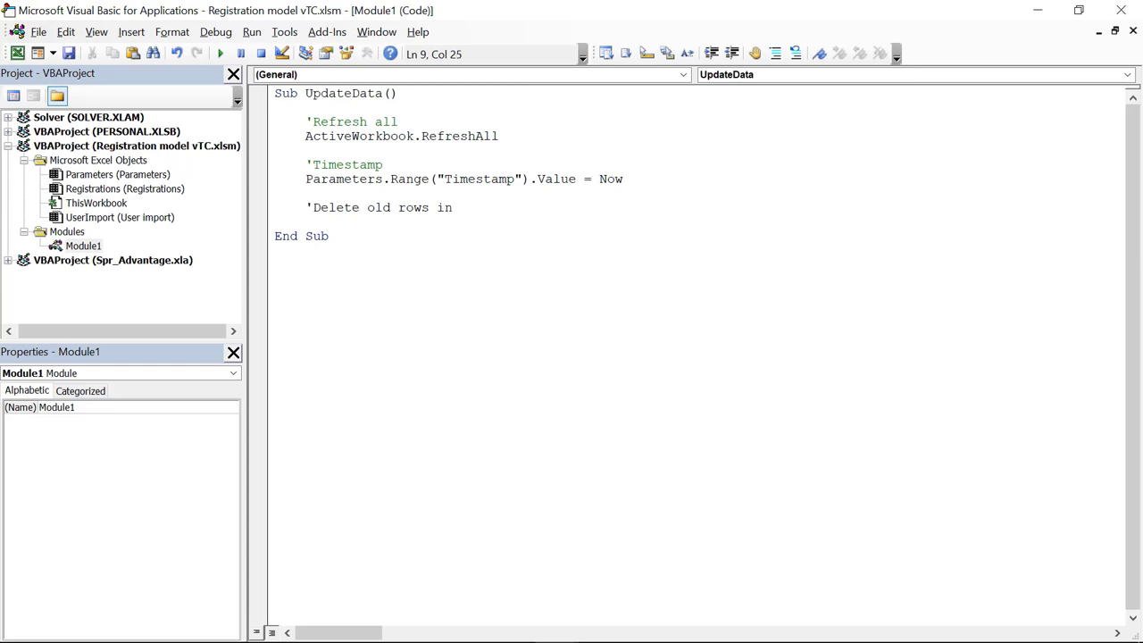
pyautogui.write('Data table')
pyautogui.press('Return')
pyautogui.press('Return')
pyautogui.press('Return')
pyautogui.press('Return')
pyautogui.press('Return')
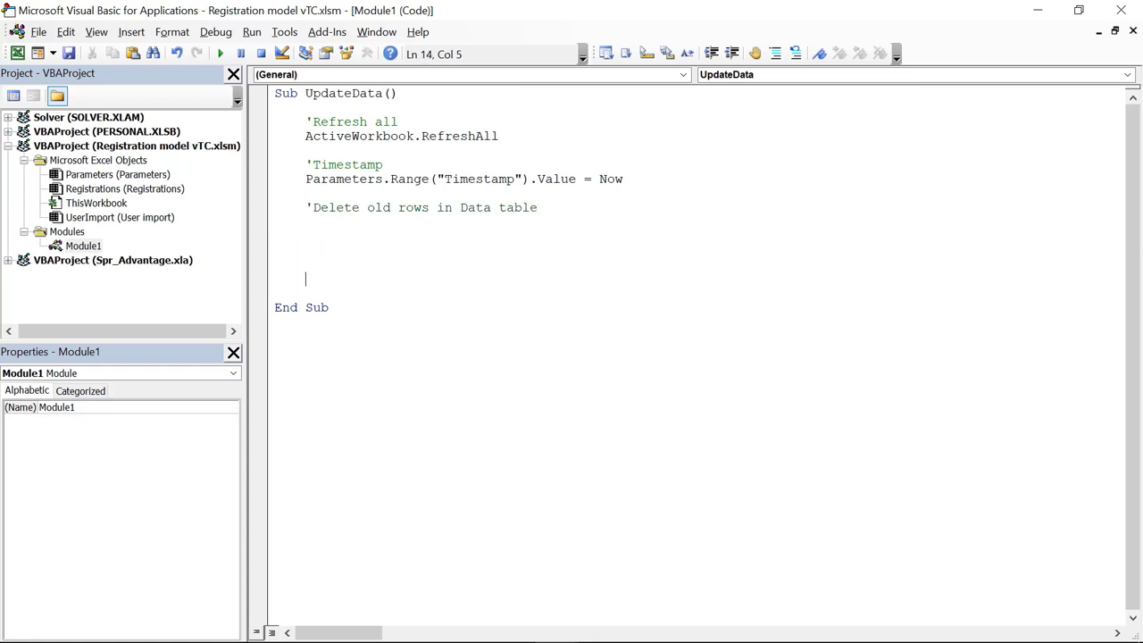
pyautogui.press('Up')
pyautogui.press('Up')
pyautogui.press('Up')
pyautogui.press('Up')
pyautogui.write('Dim tbl as list')
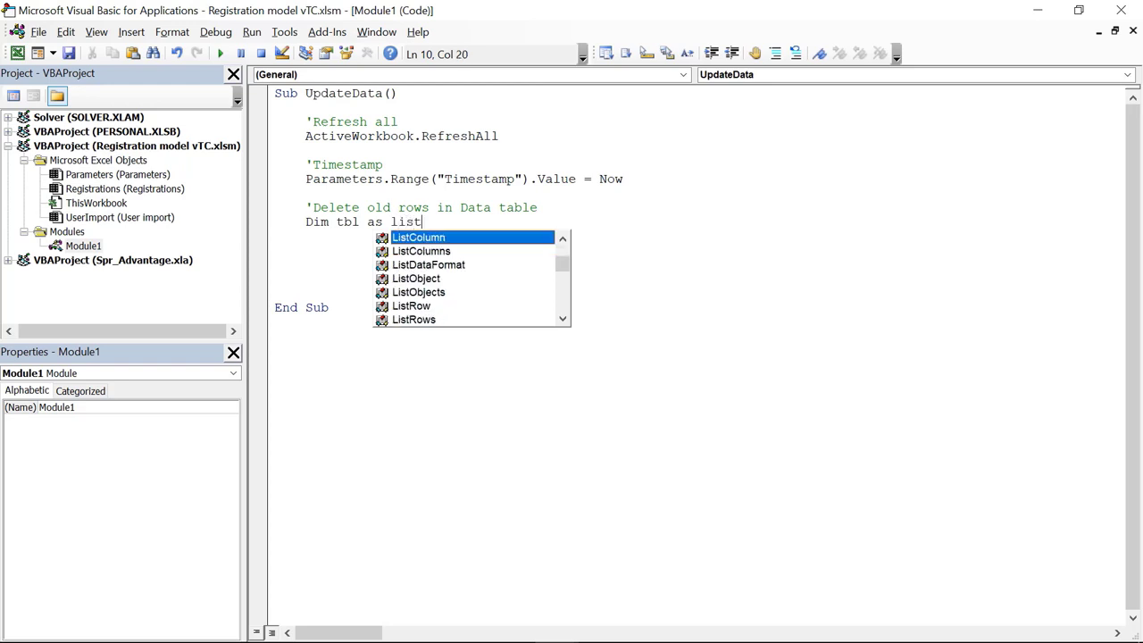
pyautogui.press('Down')
pyautogui.press('Down')
pyautogui.press('Down')
pyautogui.press('Tab')
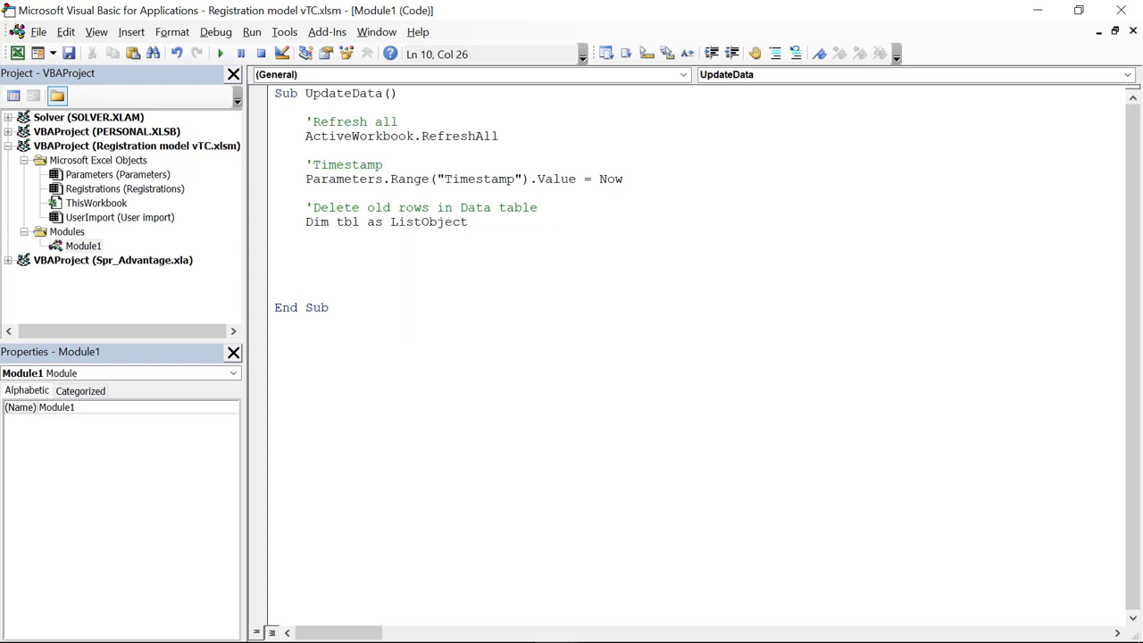
pyautogui.press('Return')
# Step: Set tbl to UserImport.ListObjects("Data") and begin the line UserImport.Range("3:"
pyautogui.write('S')
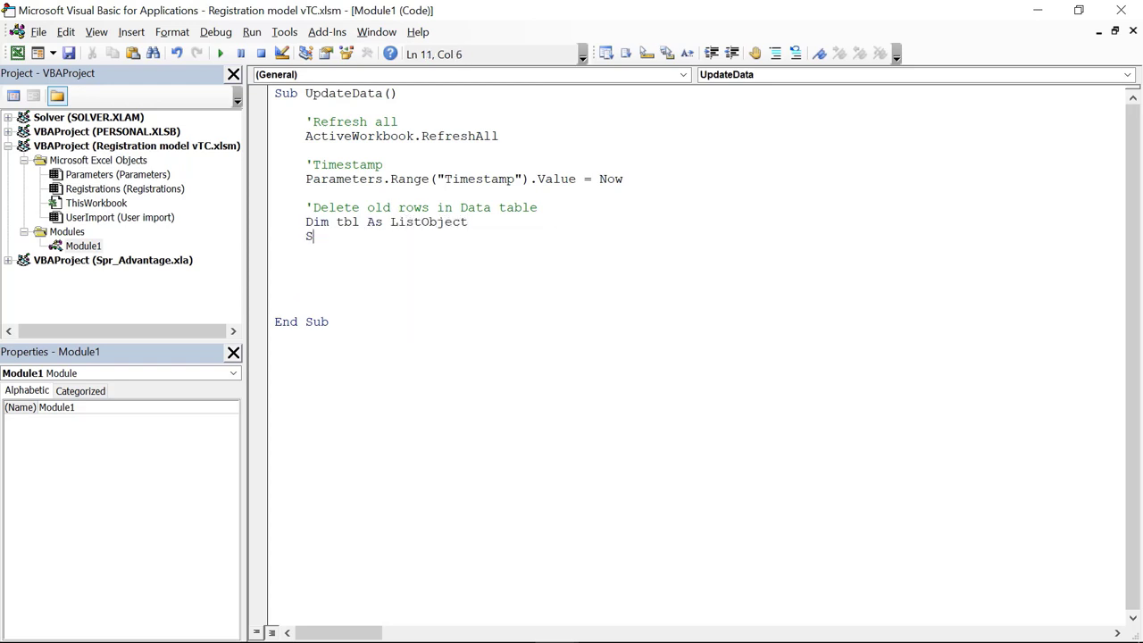
pyautogui.write('et tbl = UserImport')
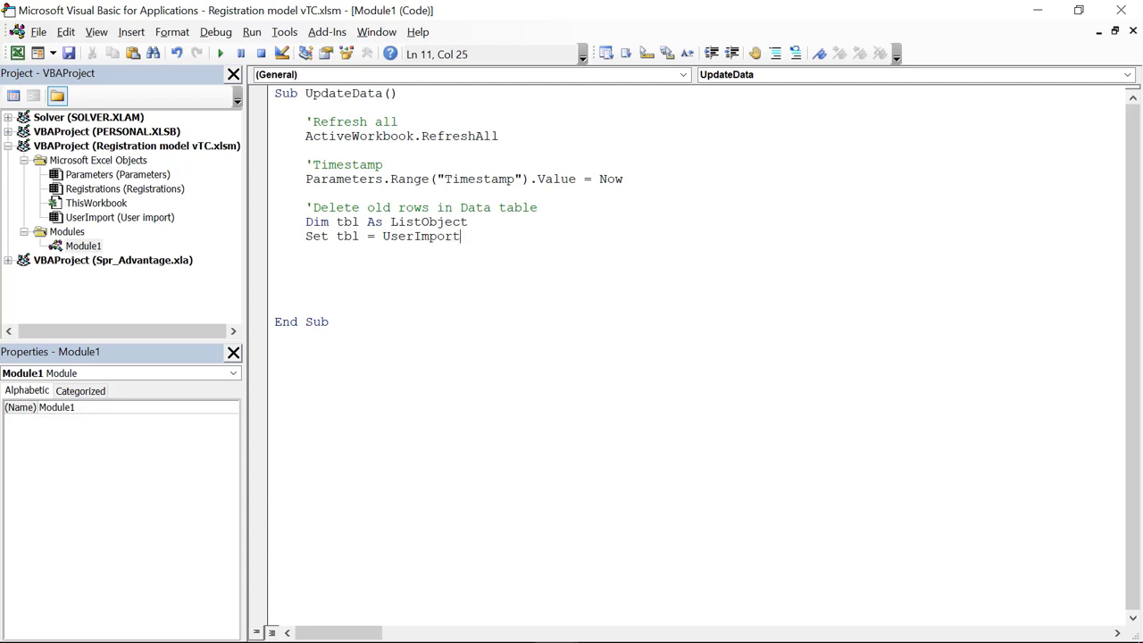
pyautogui.write('.')
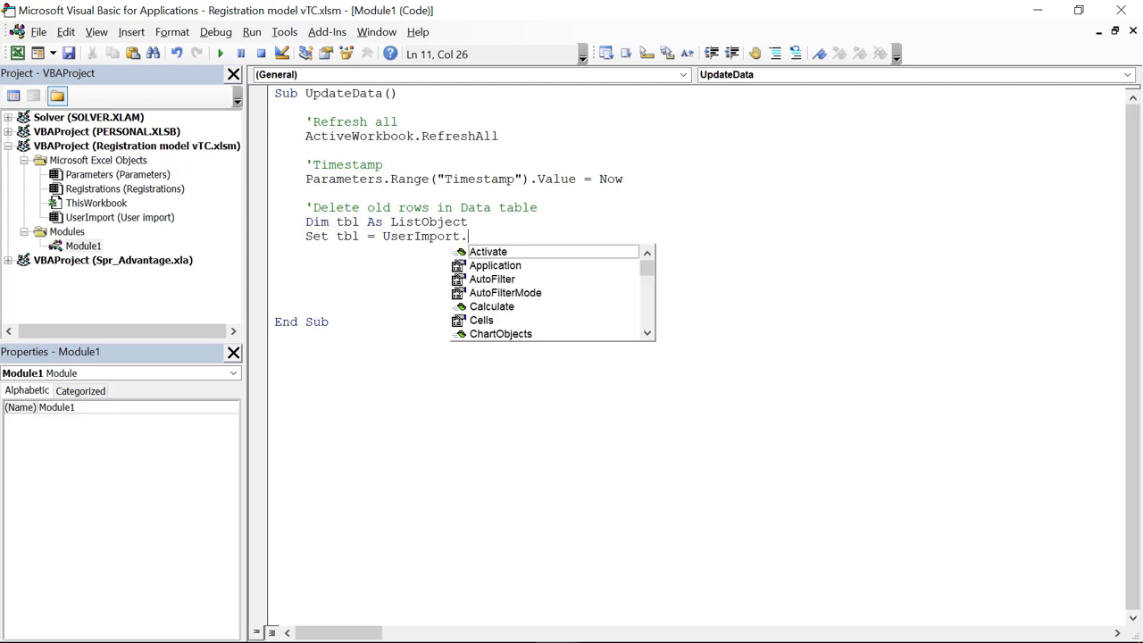
pyautogui.write('L')
pyautogui.press('Tab')
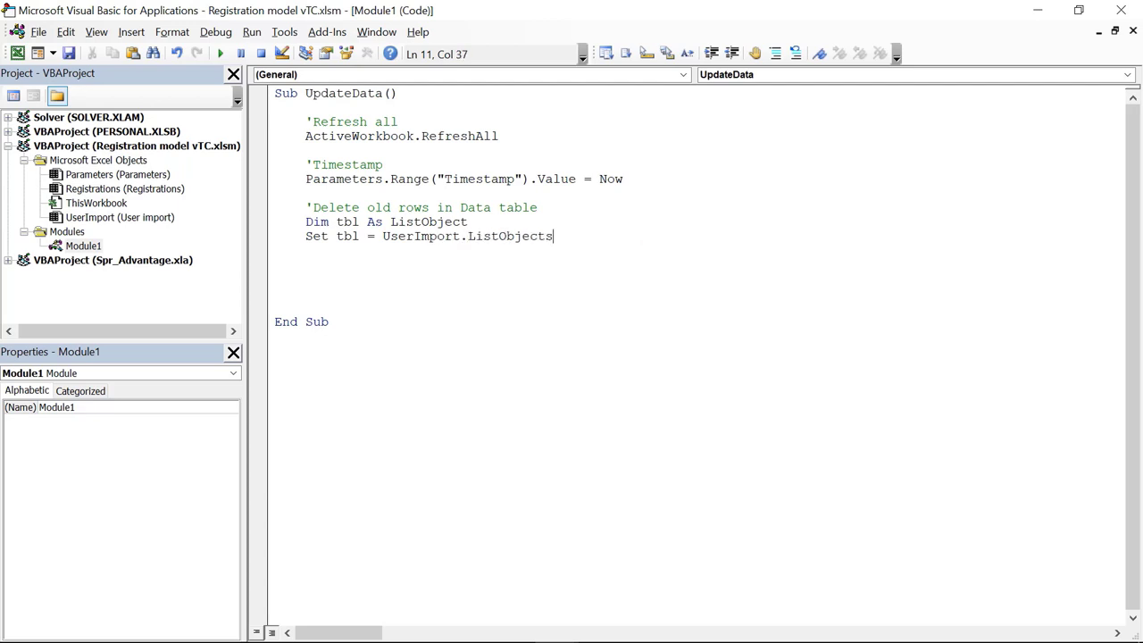
pyautogui.write('("Dt')
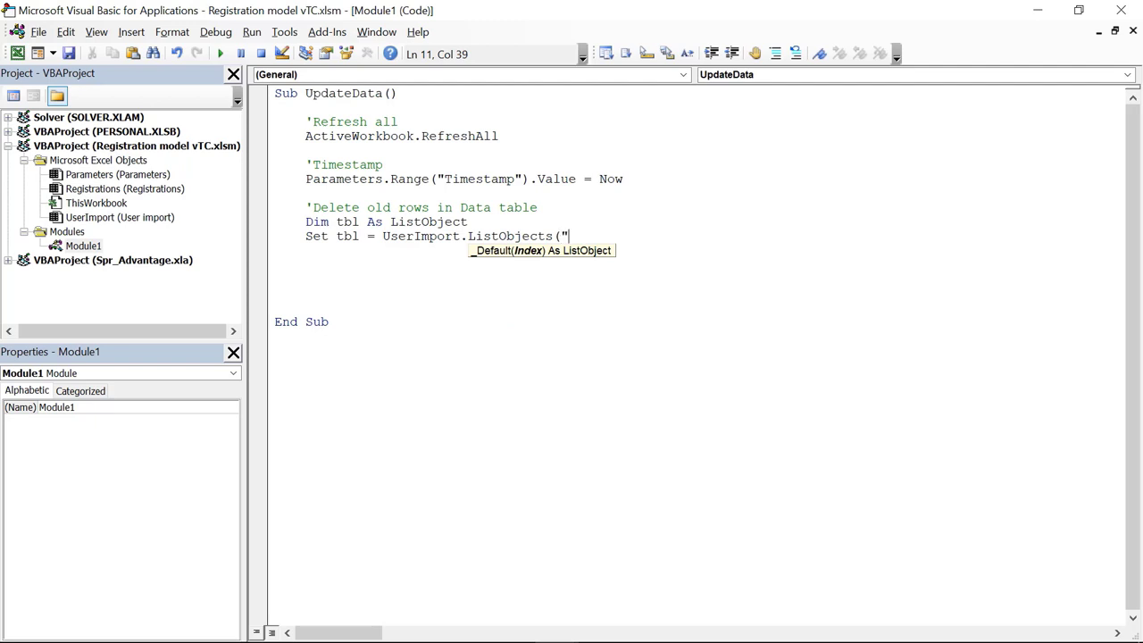
pyautogui.write('ta")')
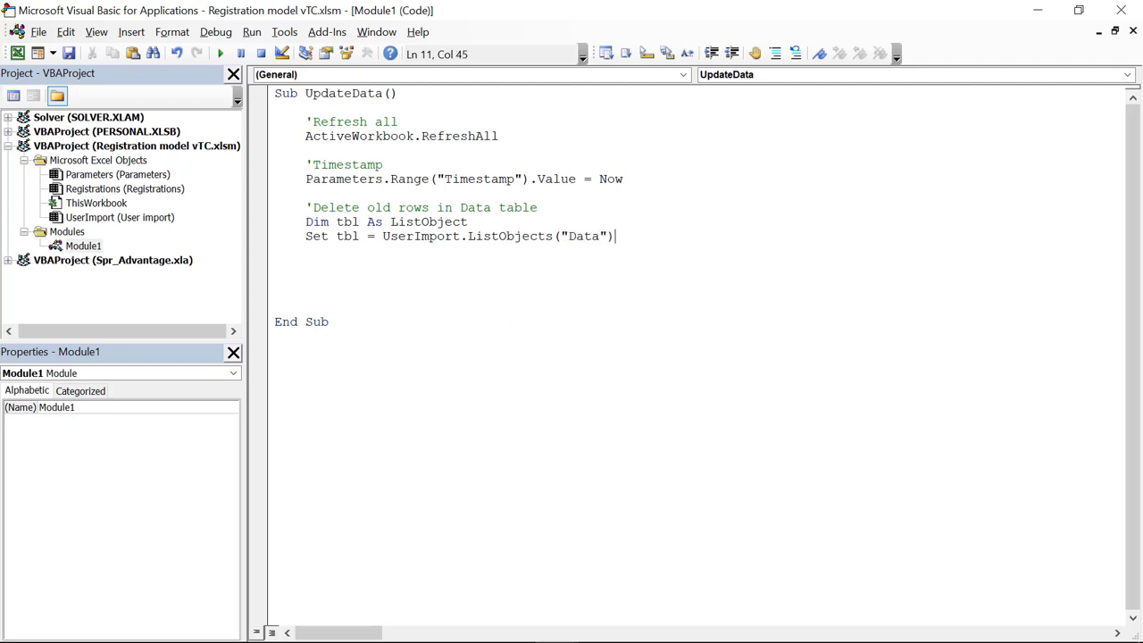
pyautogui.press('Return')
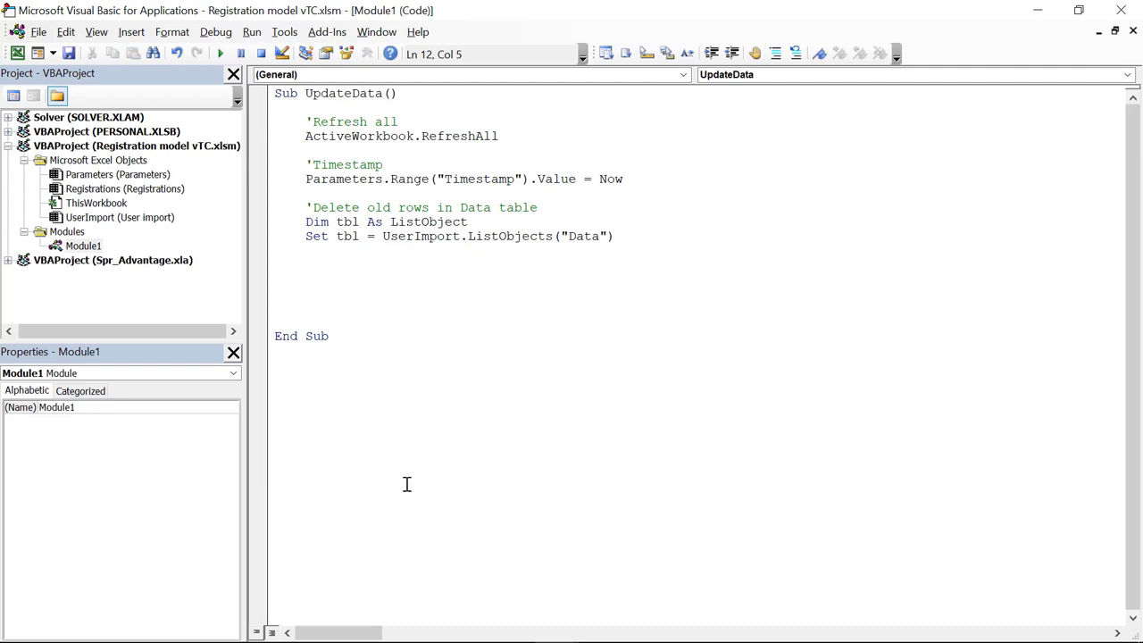
pyautogui.write('UserImport.R')
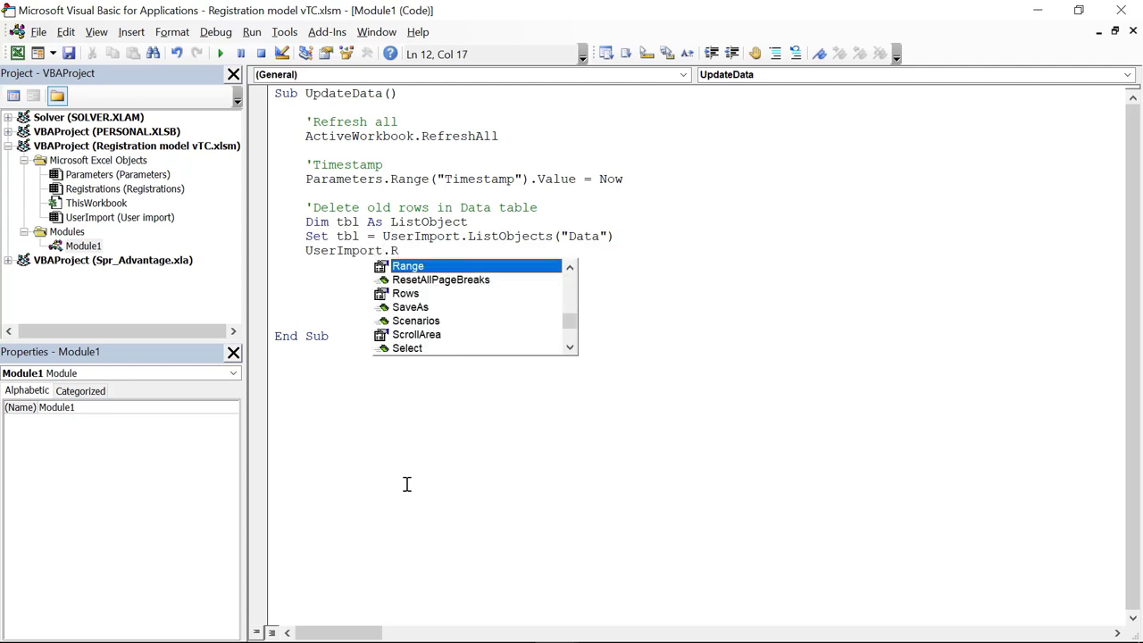
pyautogui.write('ange("')
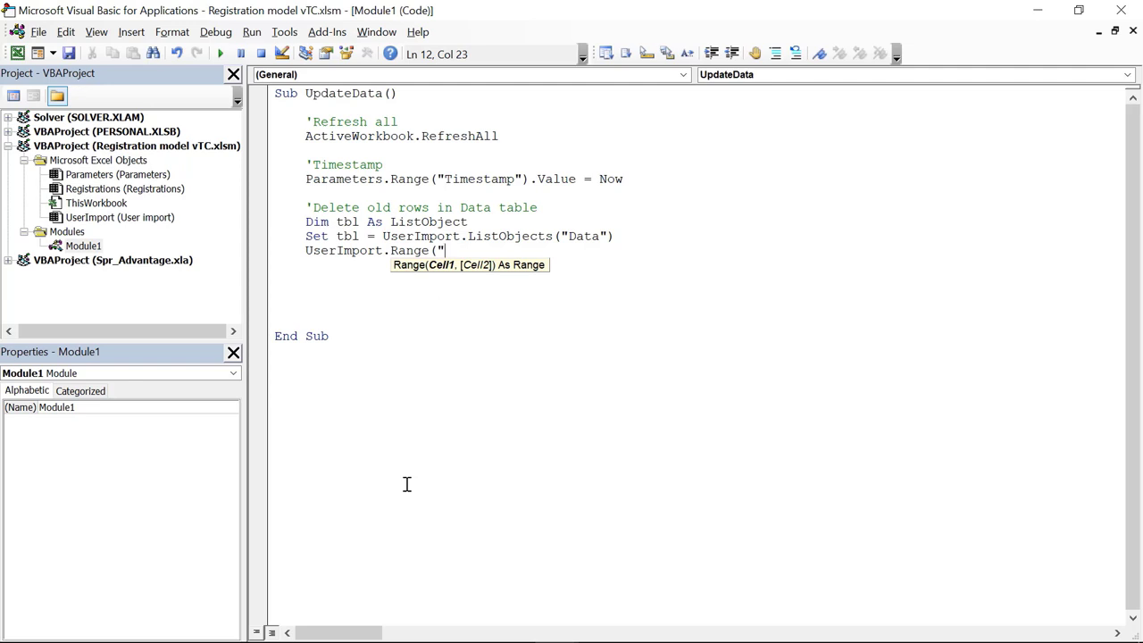
pyautogui.write('3:" & tbl.Range.Rows.Count).enti')
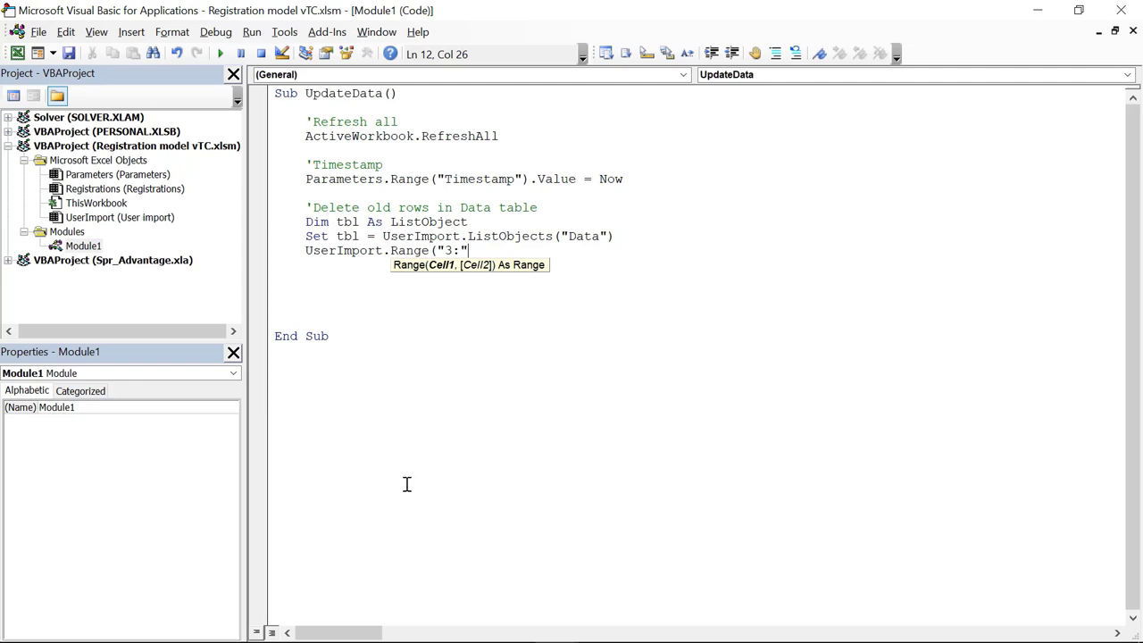
# Step: Finish line 12 with & tbl.Range.Rows.Count).EntireRow.Delete to clear old Data rows
pyautogui.write('& tbl.')
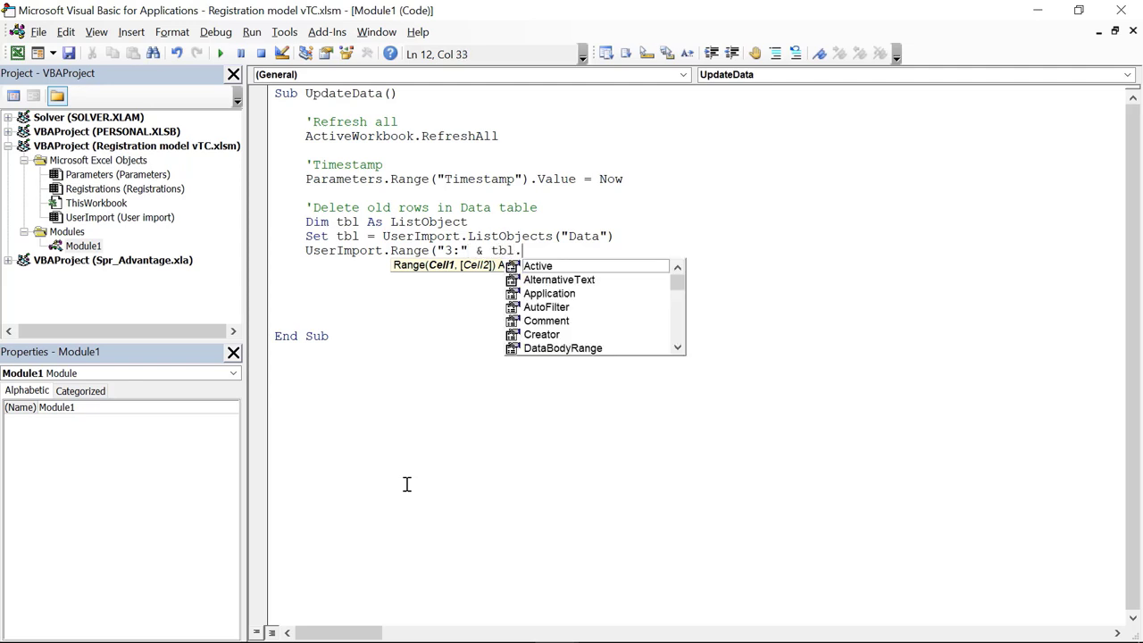
pyautogui.write('range')
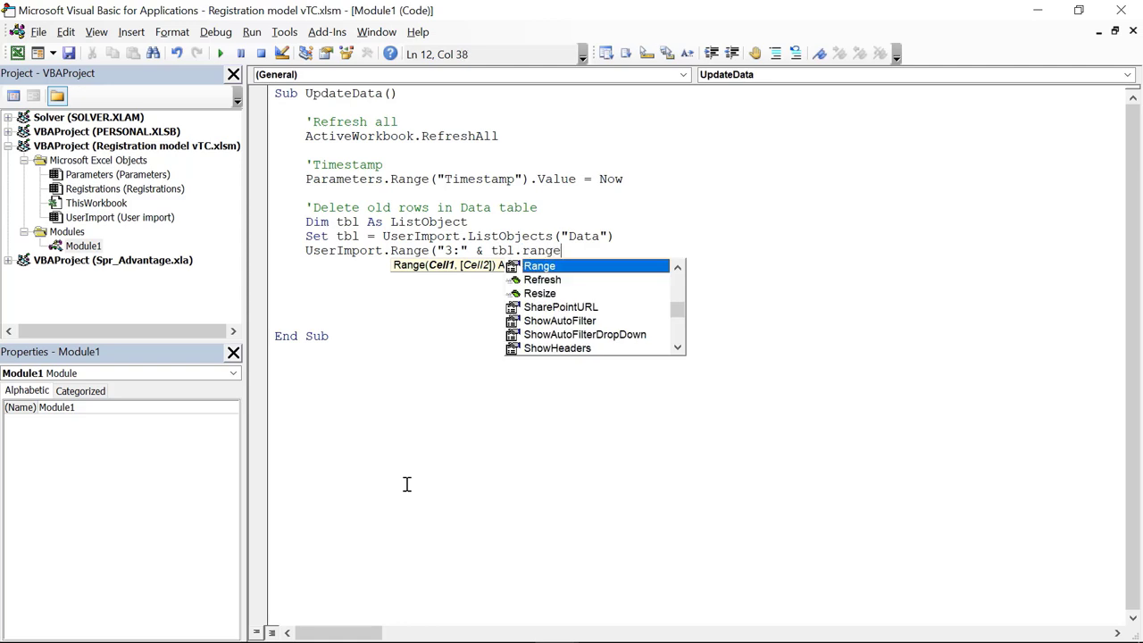
pyautogui.write('.rows.co')
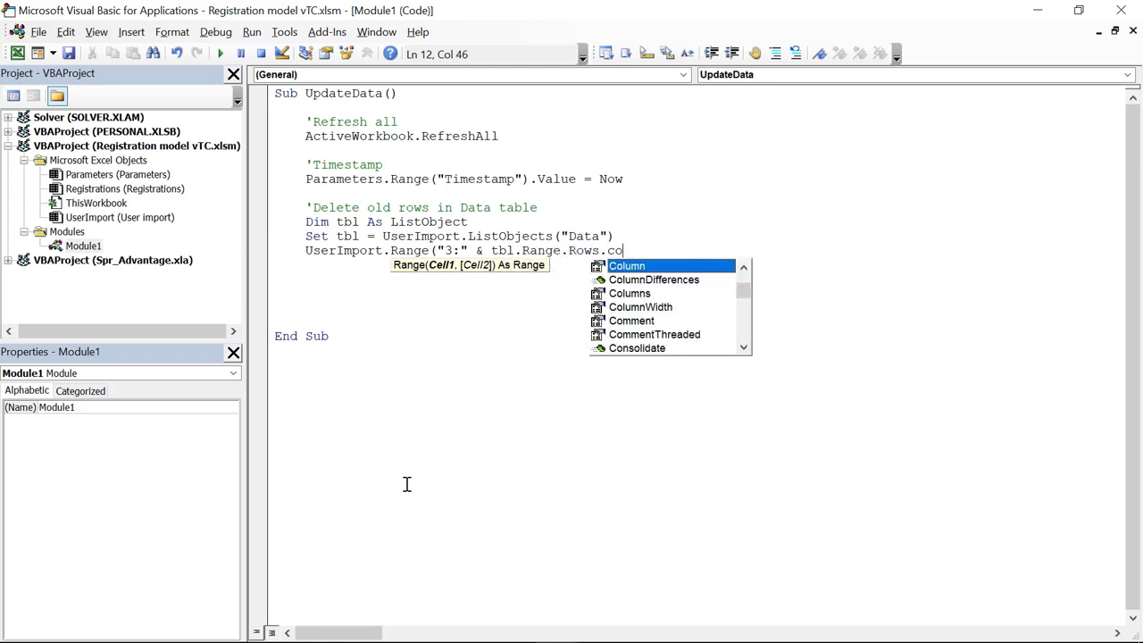
pyautogui.write('unt')
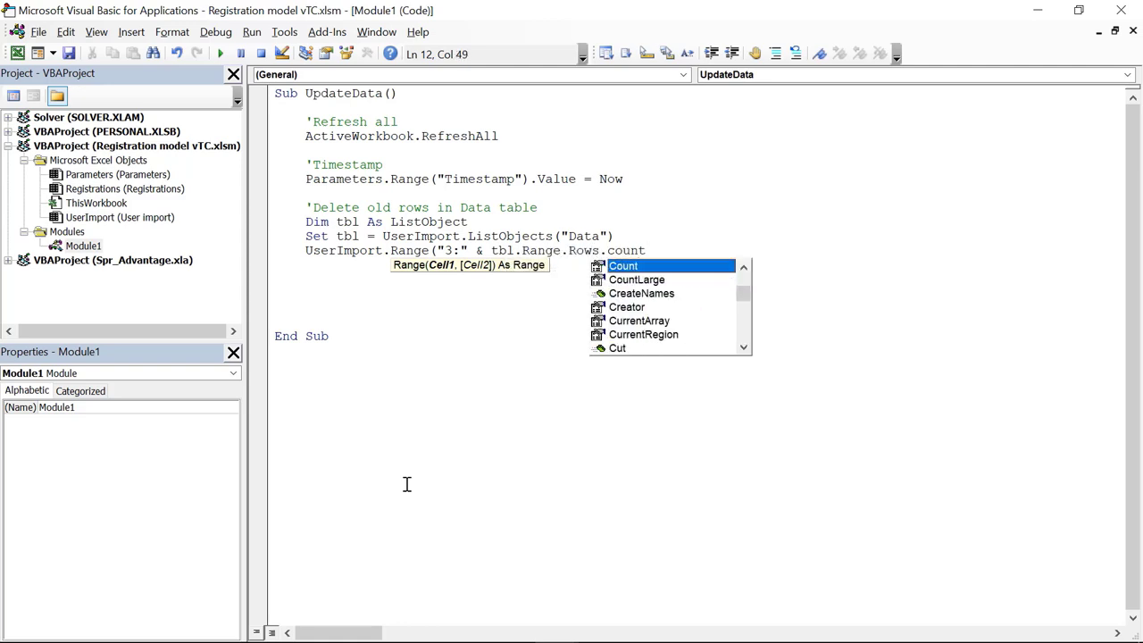
pyautogui.write(').entire')
pyautogui.press('Escape')
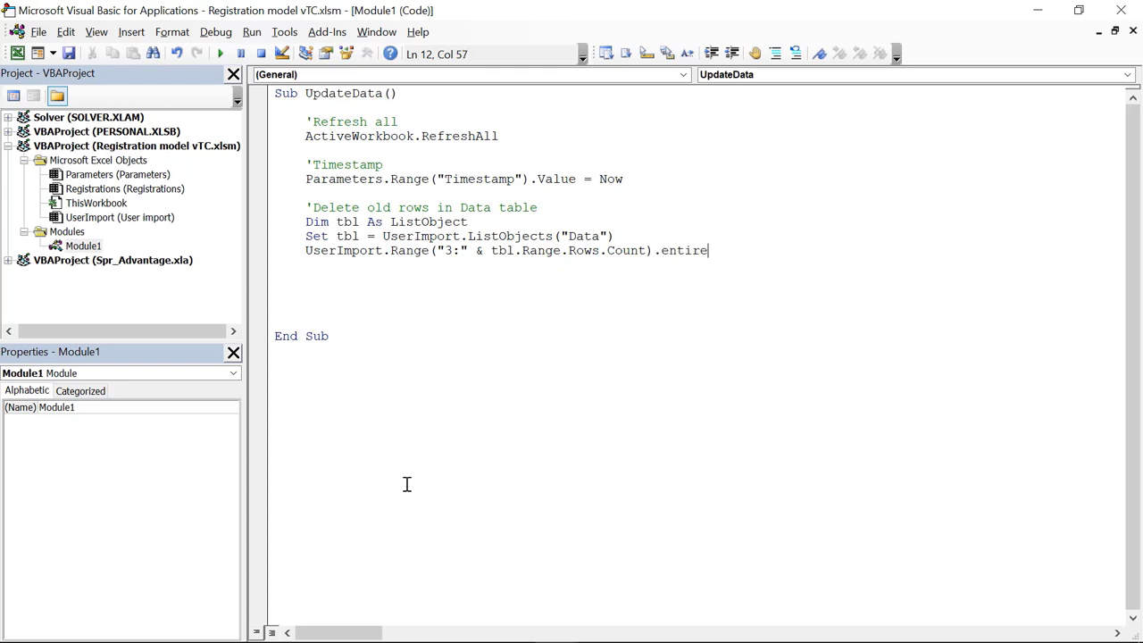
pyautogui.hotkey('ctrl', 'space')
pyautogui.press('BackSpace')
pyautogui.press('BackSpace')
pyautogui.press('BackSpace')
pyautogui.press('BackSpace')
pyautogui.press('BackSpace')
pyautogui.press('BackSpace')
pyautogui.write('row.de')
pyautogui.press('Tab')
pyautogui.press('Return')
pyautogui.press('Return')
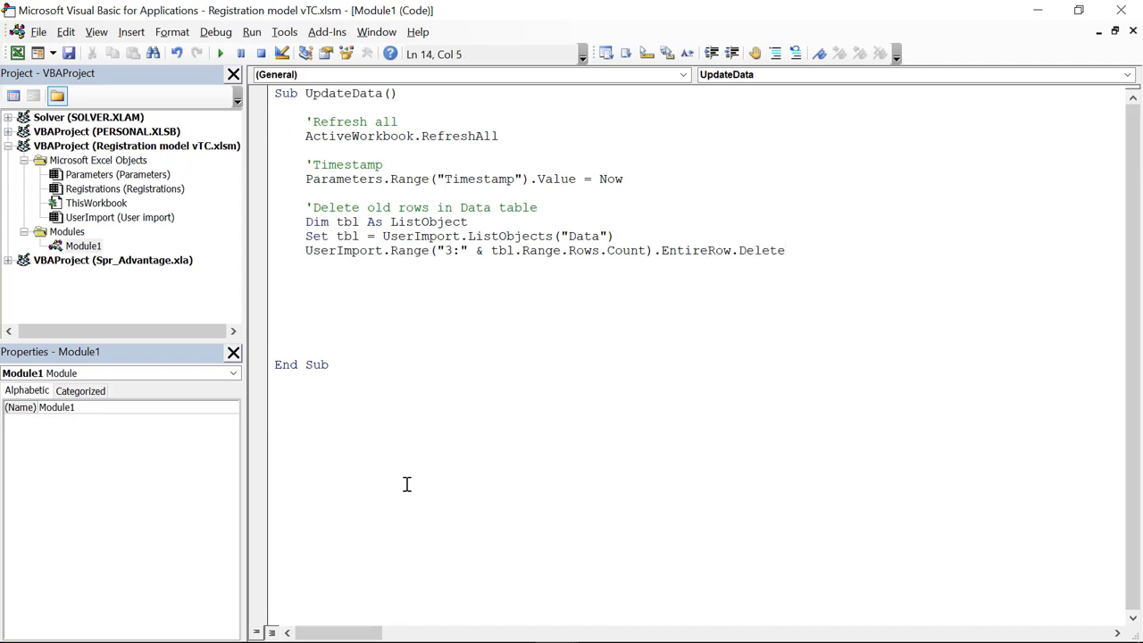
# Step: Add the comment 'Copy data from Registrations to User import tab' and begin Registrations.Range
pyautogui.write("'Copy data fro")
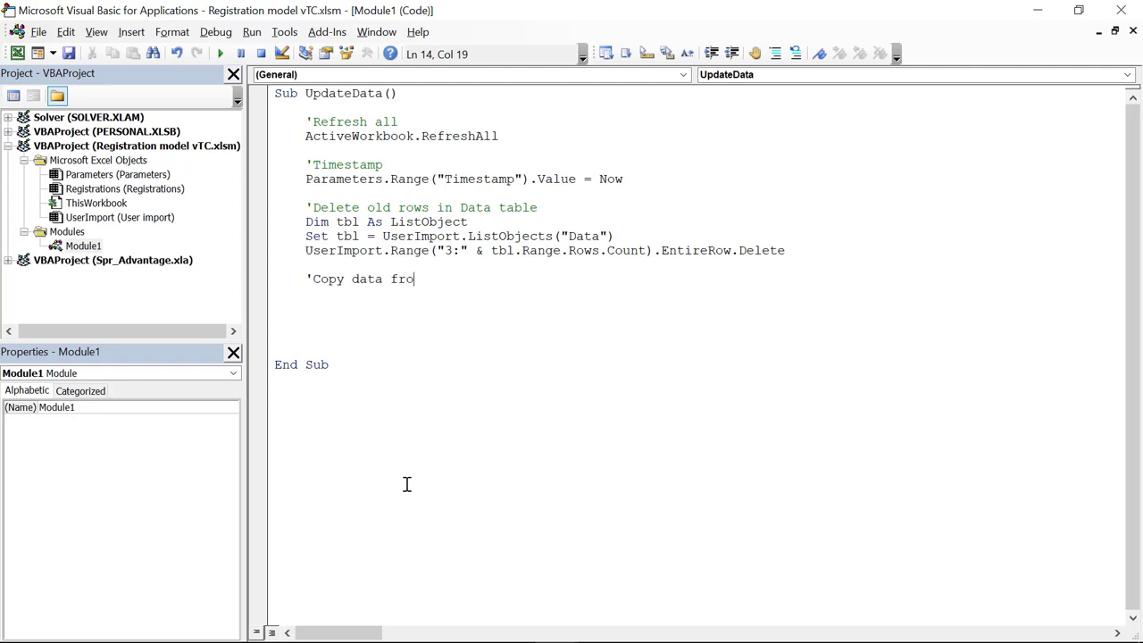
pyautogui.write('m Registrations')
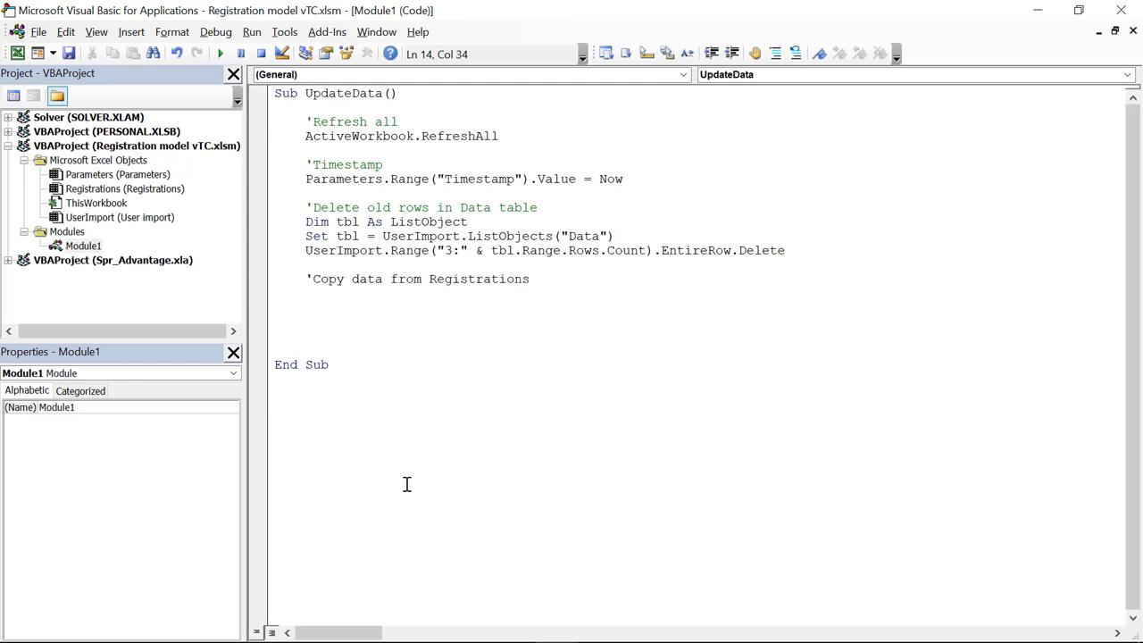
pyautogui.write(' to User import tab')
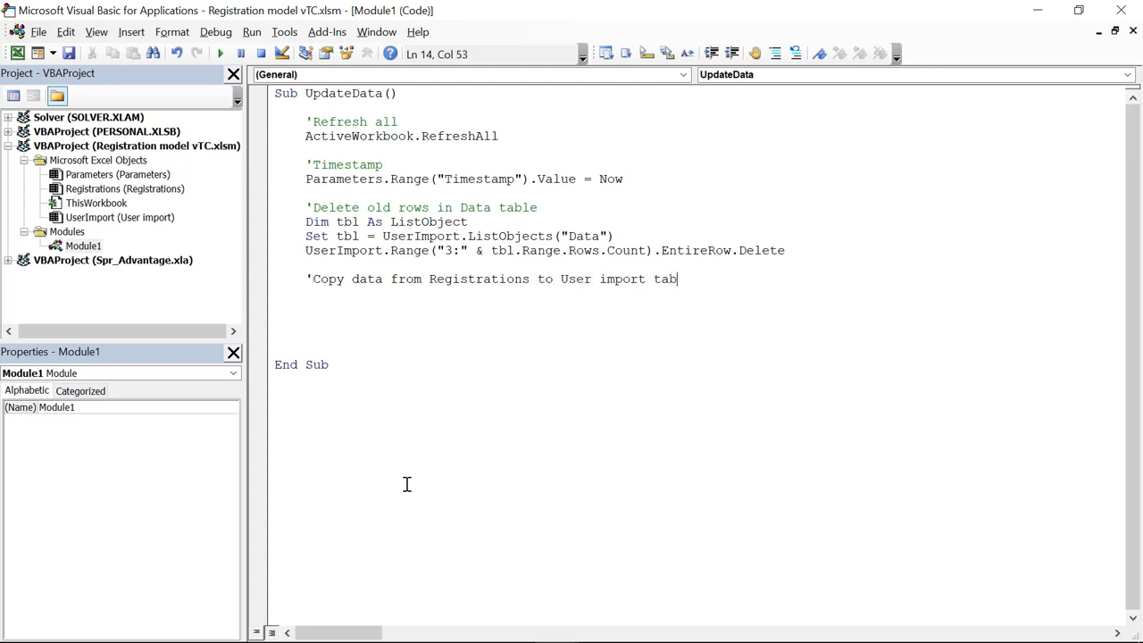
pyautogui.press('Return')
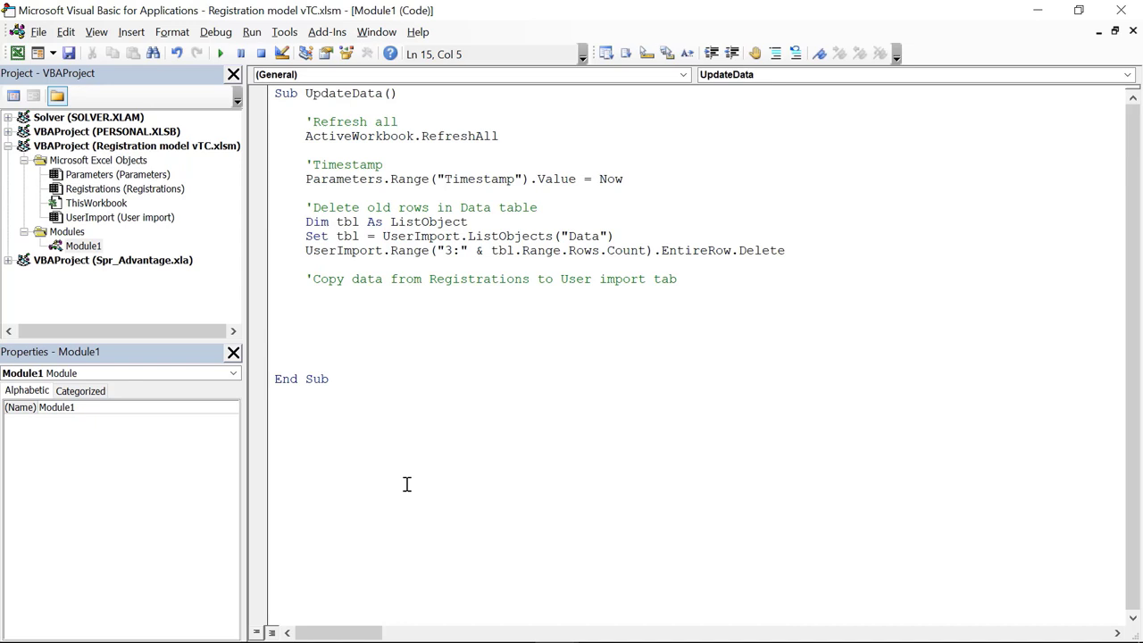
pyautogui.write('Registration')
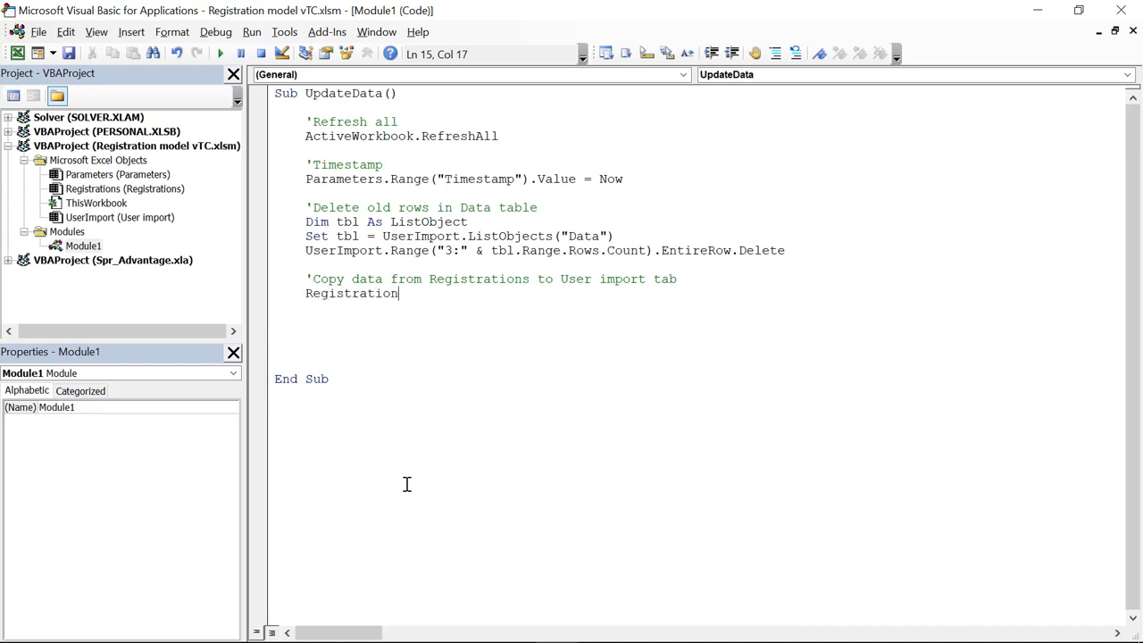
pyautogui.write('s.')
pyautogui.press('BackSpace')
pyautogui.write('s.ran')
pyautogui.press('Tab')
# Step: Copy the Registrations[[First Name]:[Course ID]] reference built in D8 on the Registrations sheet
pyautogui.hotkey('ctrl', 'i')
pyautogui.click(1038, 10)
pyautogui.click(192, 612)
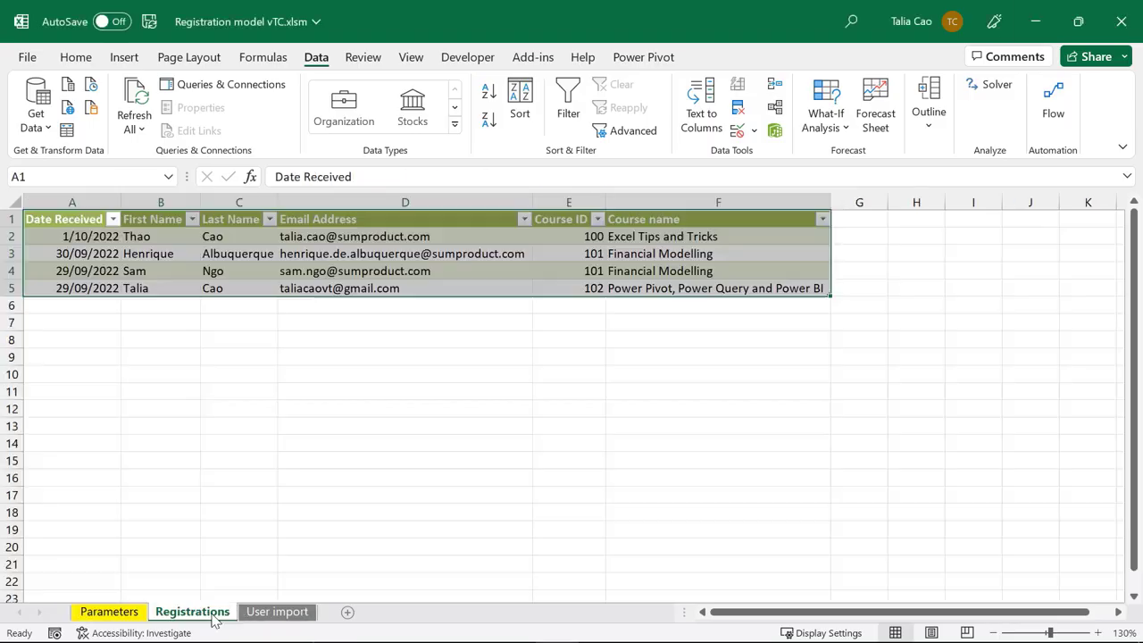
pyautogui.click(343, 336)
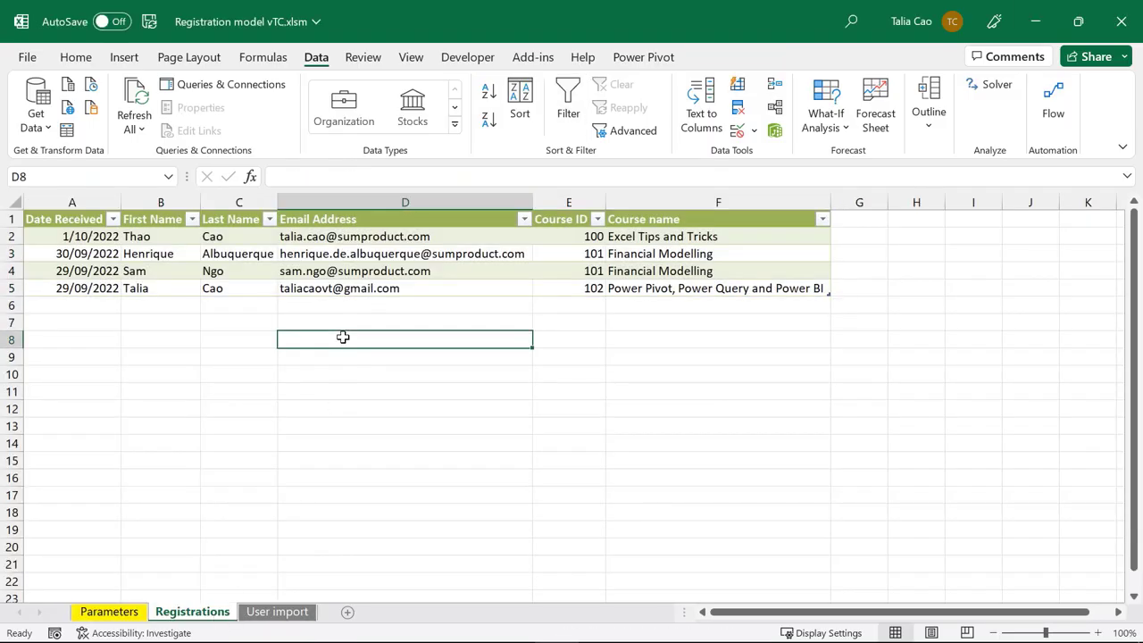
pyautogui.write('=')
pyautogui.moveTo(164, 235); pyautogui.dragTo(570, 288)
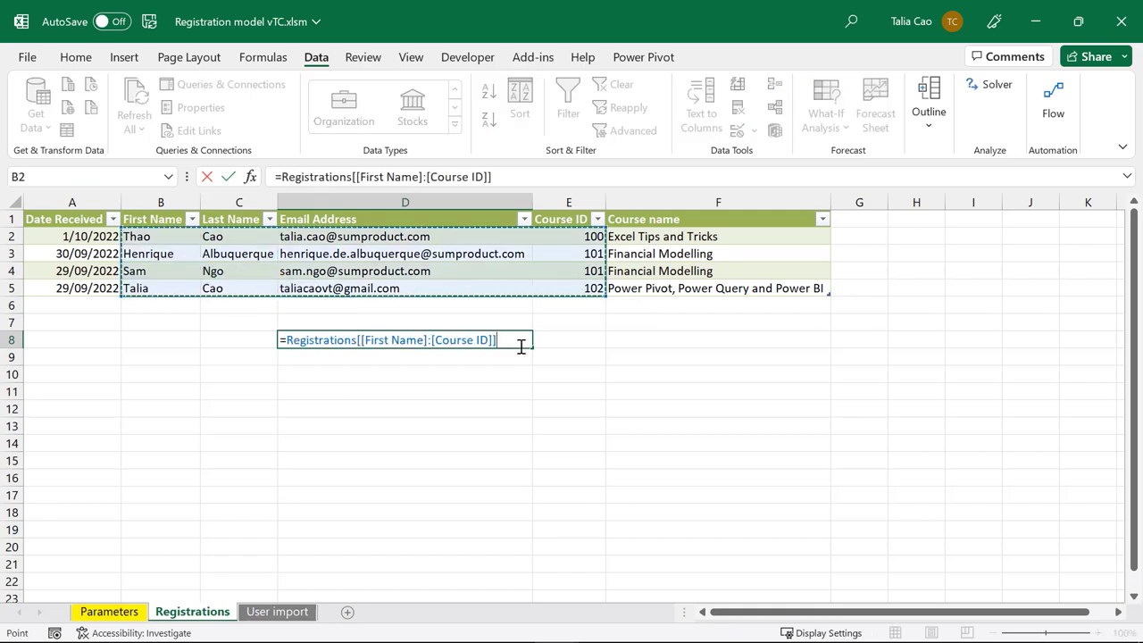
pyautogui.moveTo(505, 340); pyautogui.dragTo(285, 347)
pyautogui.hotkey('ctrl', 'c')
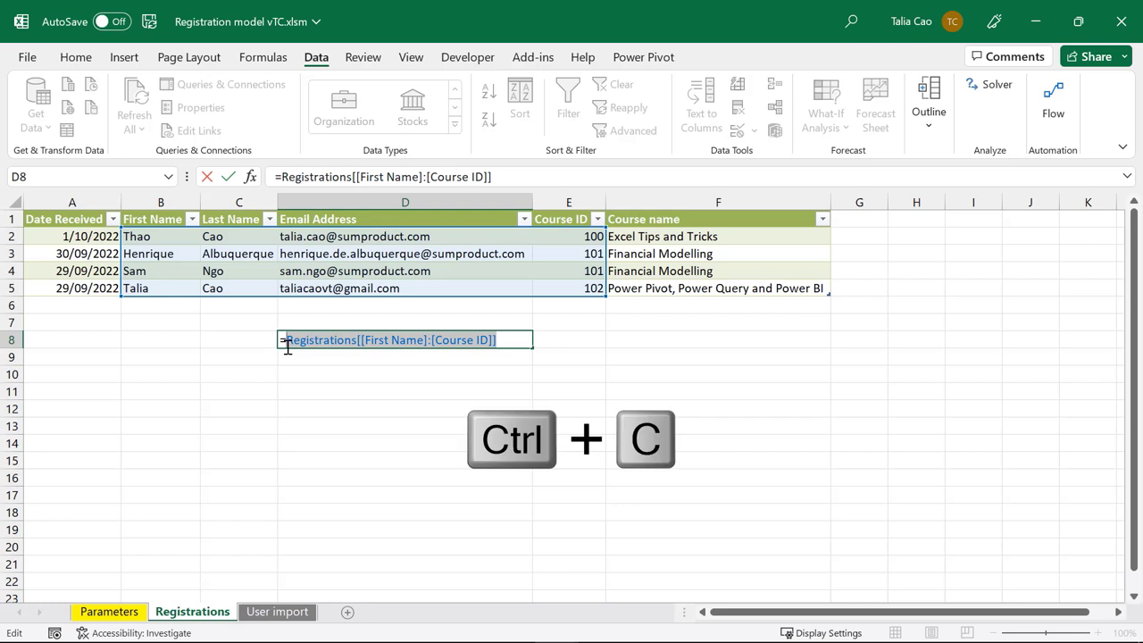
pyautogui.press('Escape')
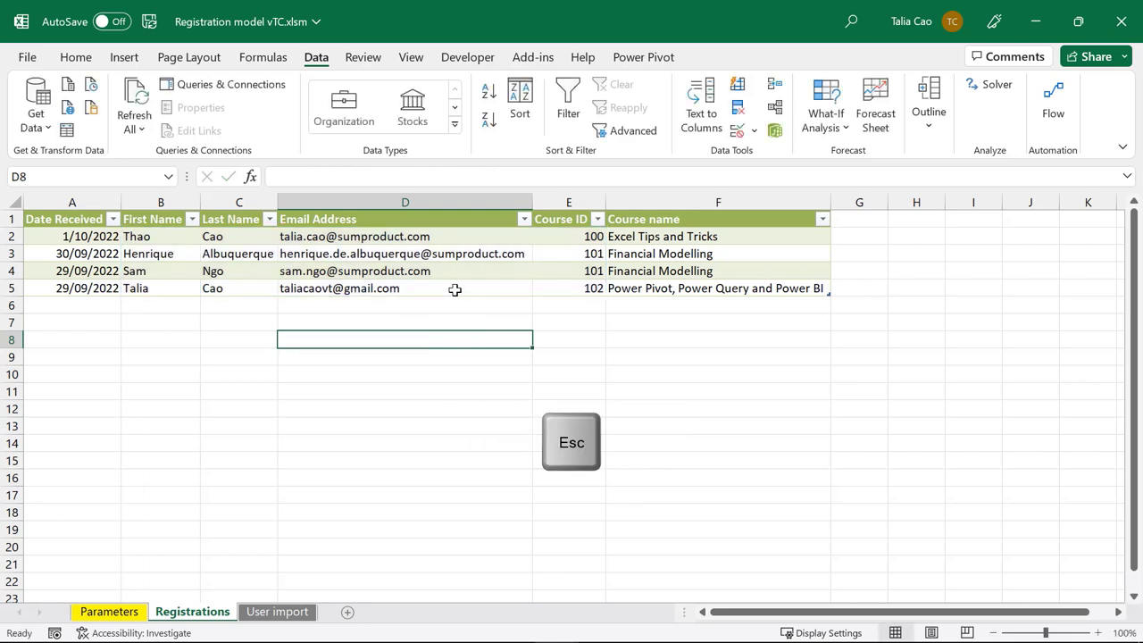
pyautogui.hotkey('alt', 'F11')
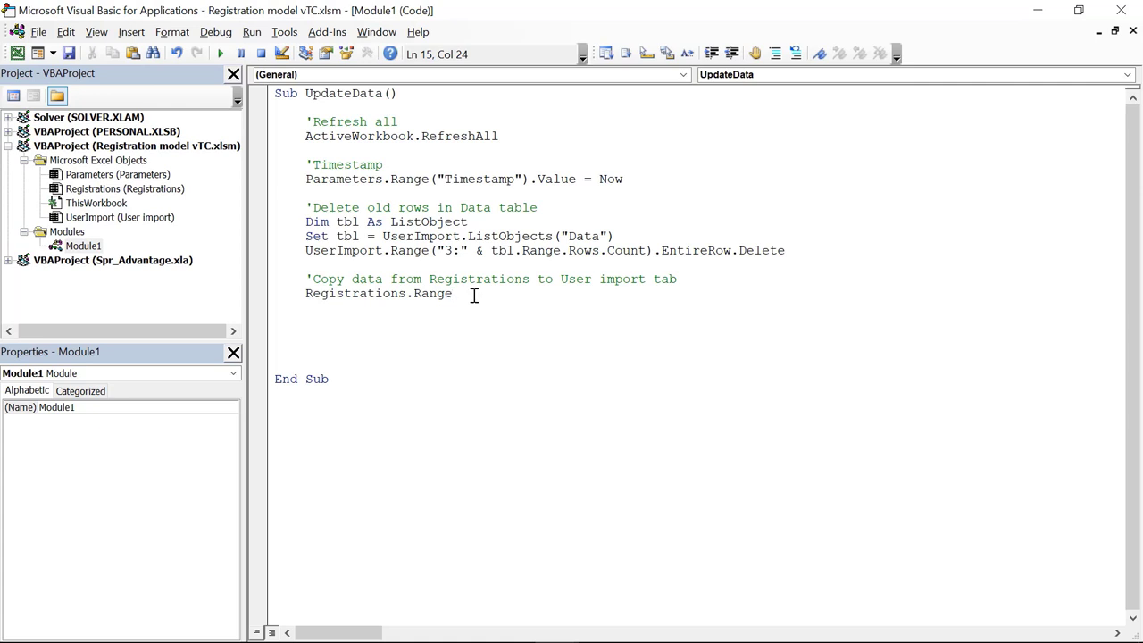
# Step: Complete the line as Registrations.Range("Registrations[[First Name]:[Course ID]]").Copy
pyautogui.write('("')
pyautogui.hotkey('ctrl', 'v')
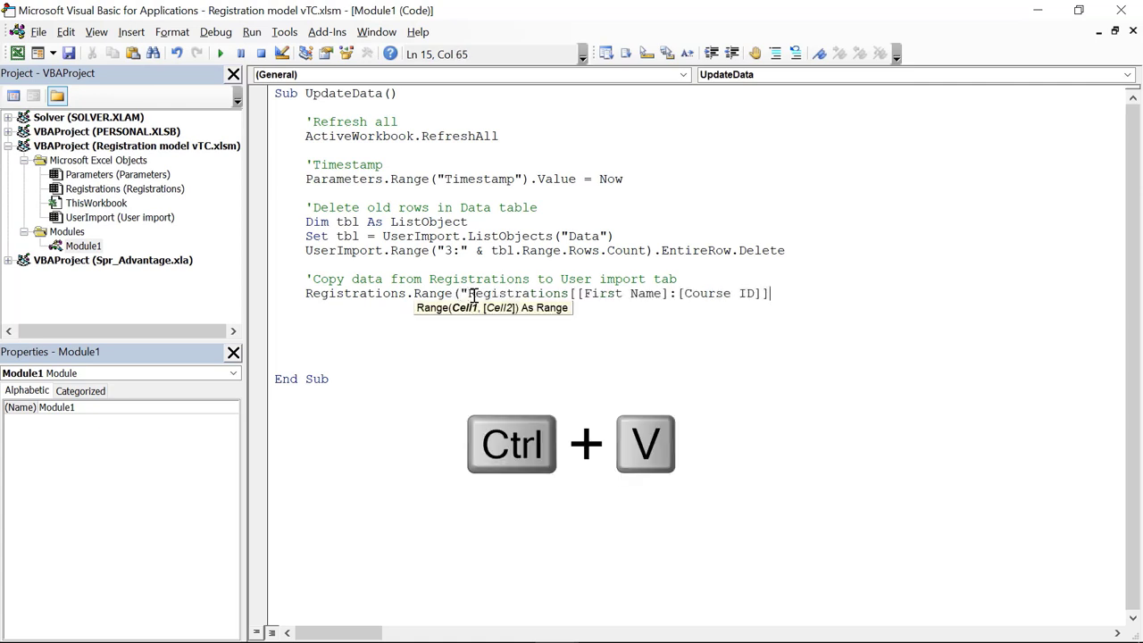
pyautogui.write('")')
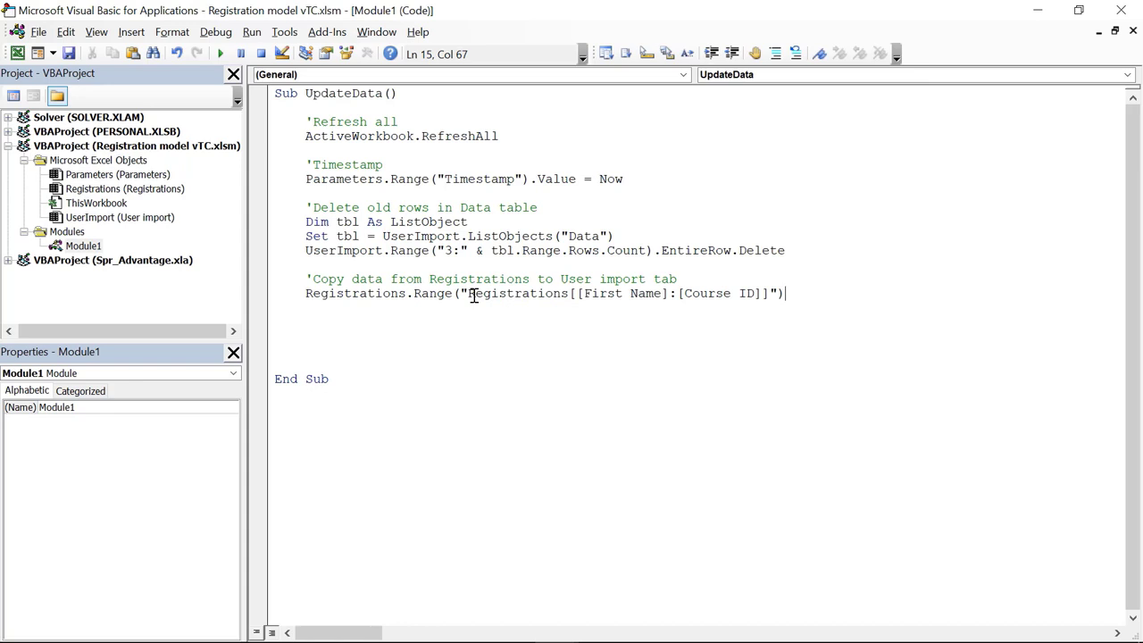
pyautogui.write('.copy')
pyautogui.press('Return')
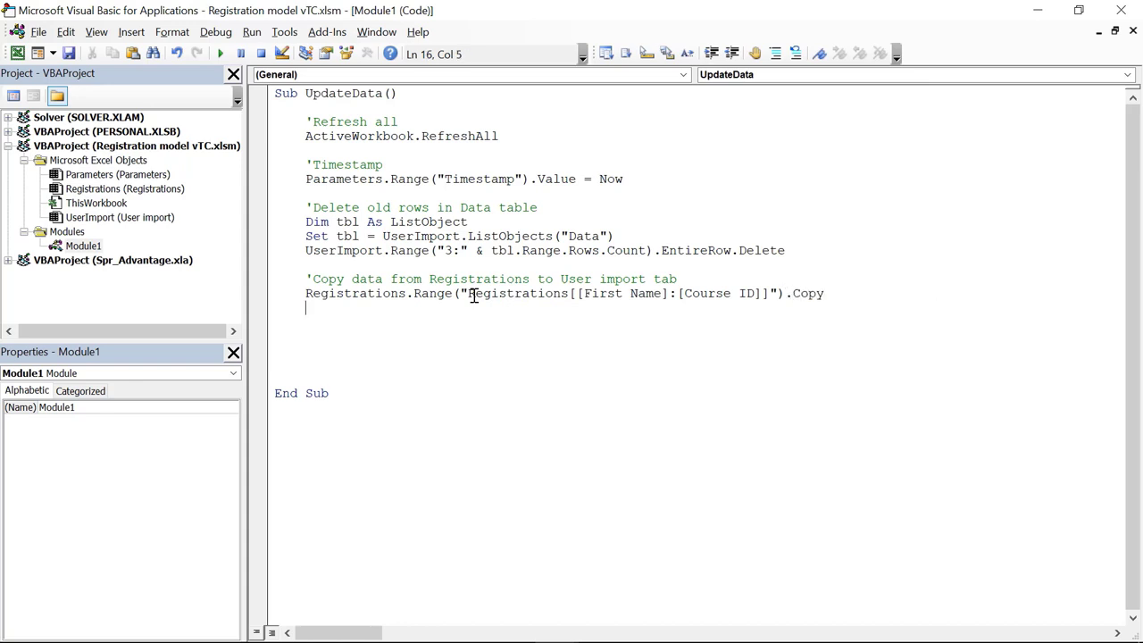
# Step: Add UserImport.Range("A2").PasteSpecial Paste:=xlPasteValues, fixing the compile error's missing dot
pyautogui.write('Userimport.range"')
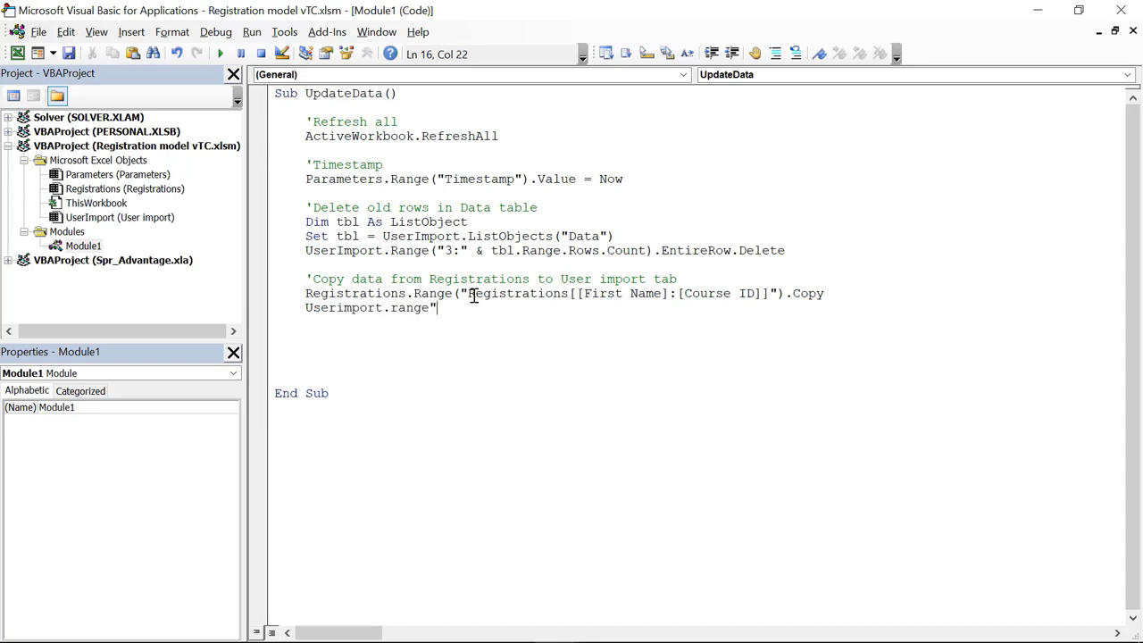
pyautogui.press('BackSpace')
pyautogui.write('("A2"')
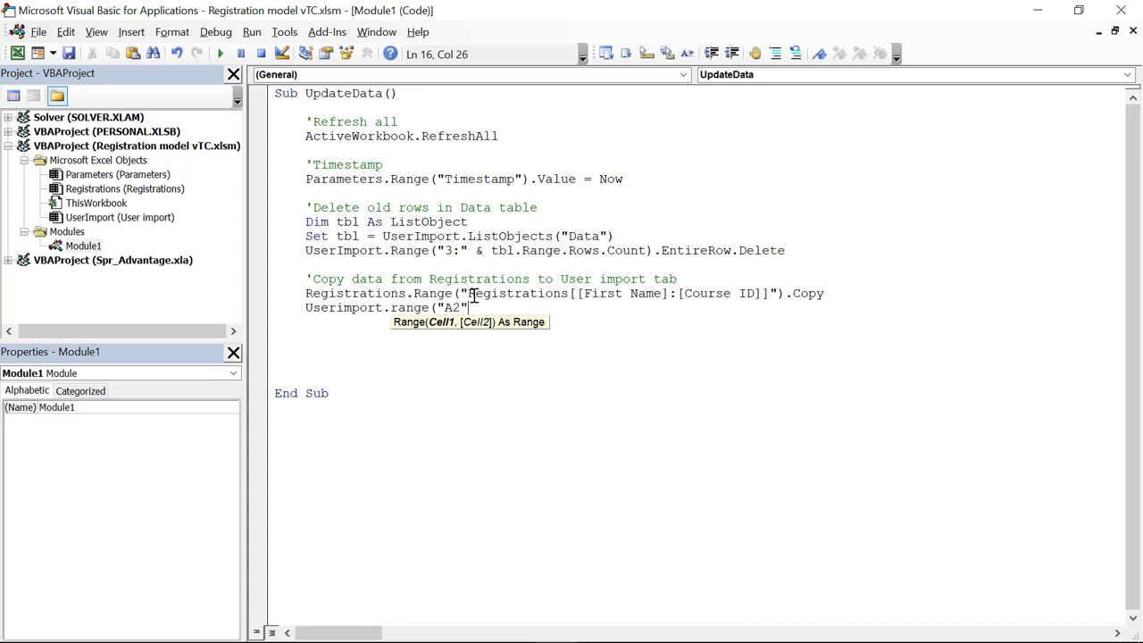
pyautogui.write(')')
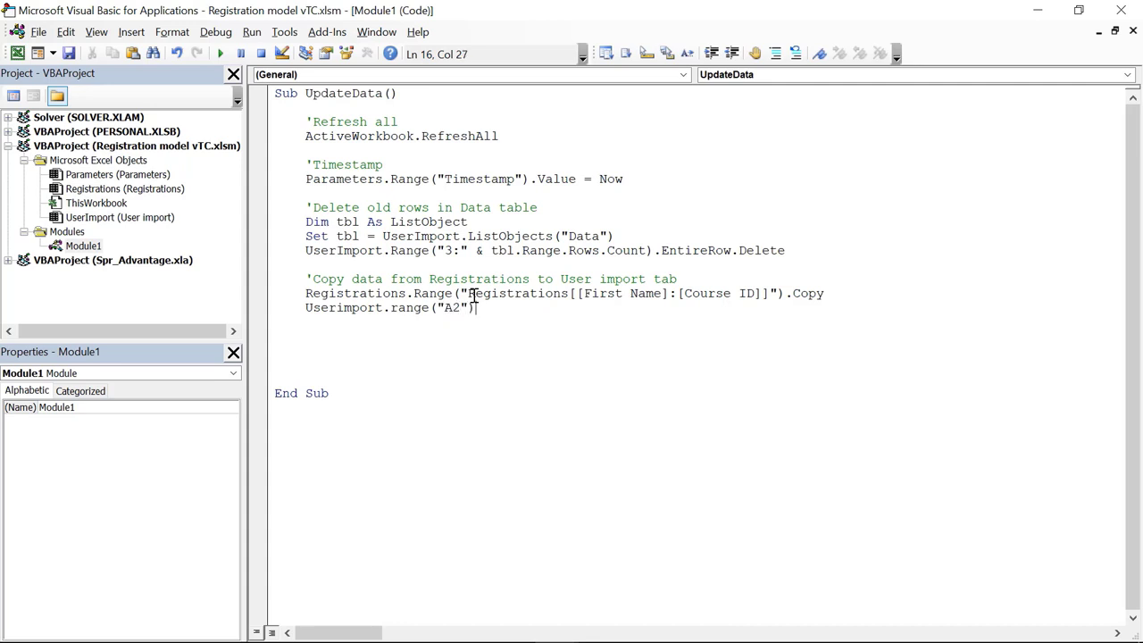
pyautogui.write('pastespecial')
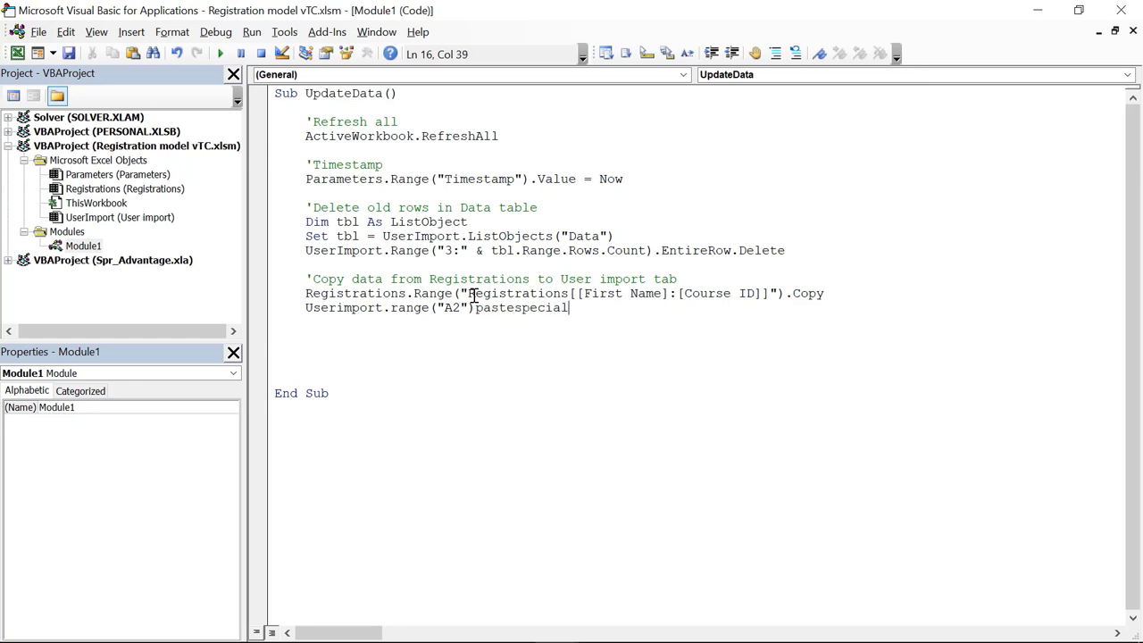
pyautogui.write(' paste:=xlpastevalues')
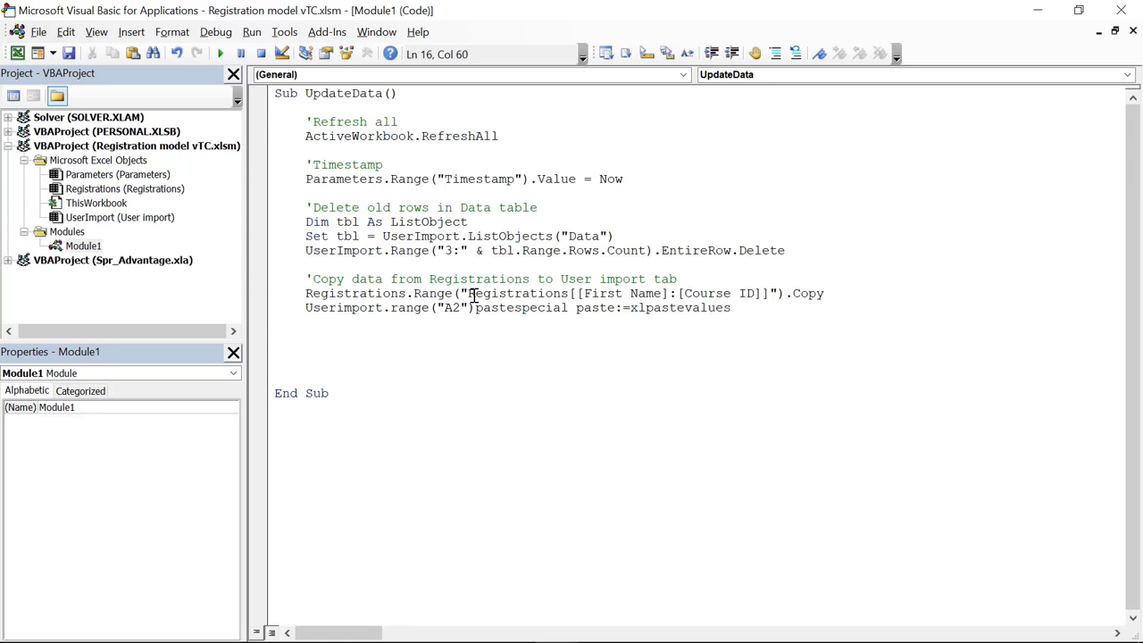
pyautogui.press('Return')
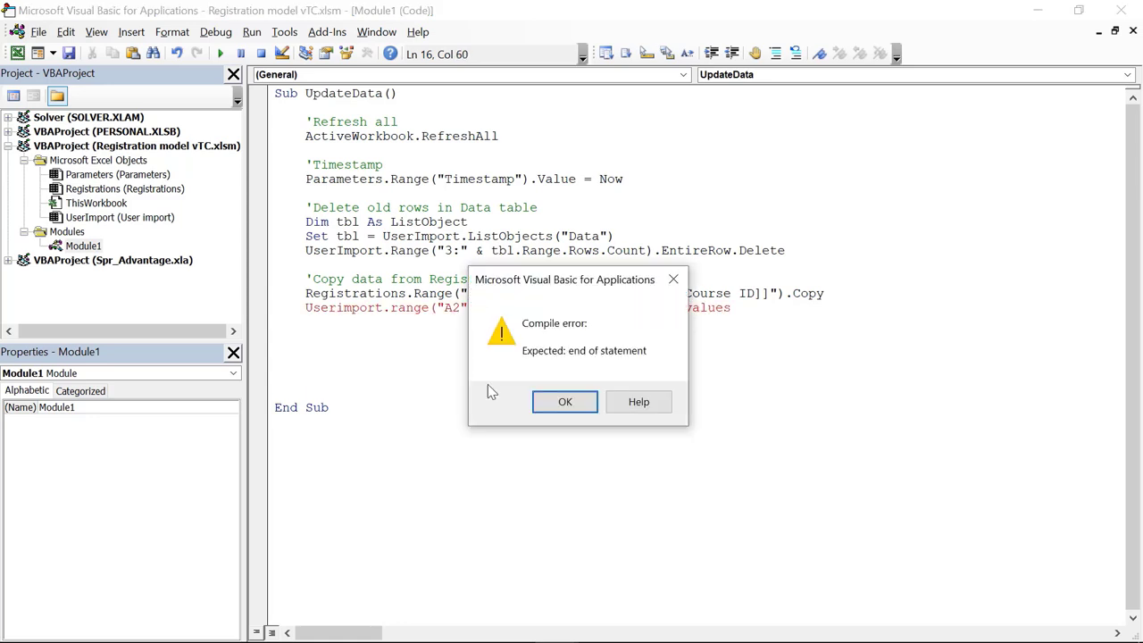
pyautogui.click(564, 402)
pyautogui.click(476, 308)
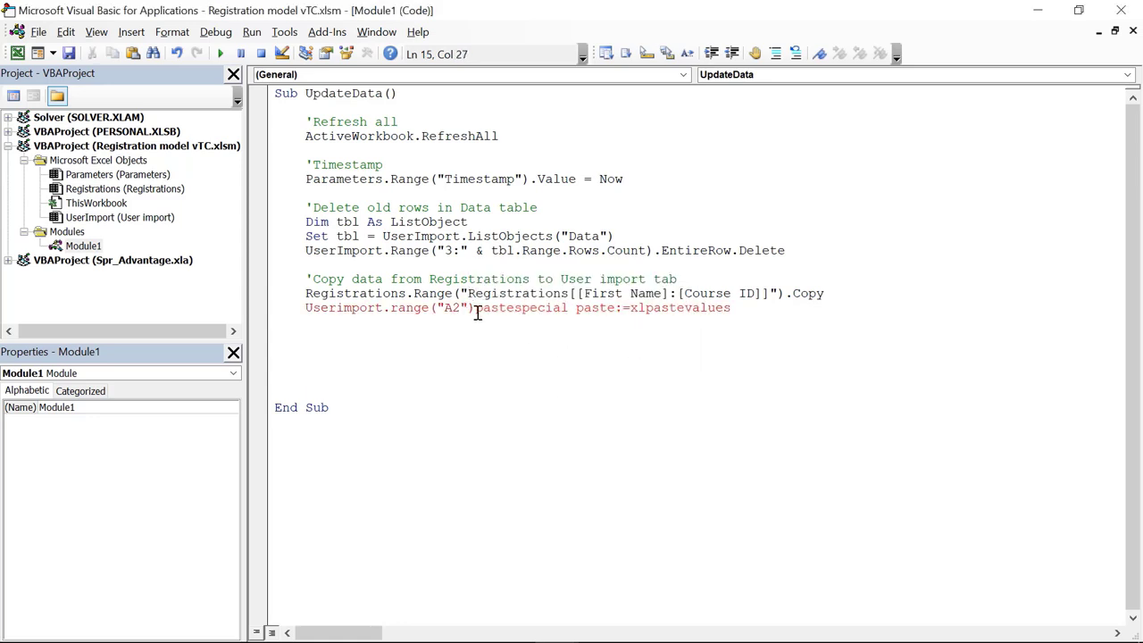
pyautogui.write('.')
pyautogui.click(397, 326)
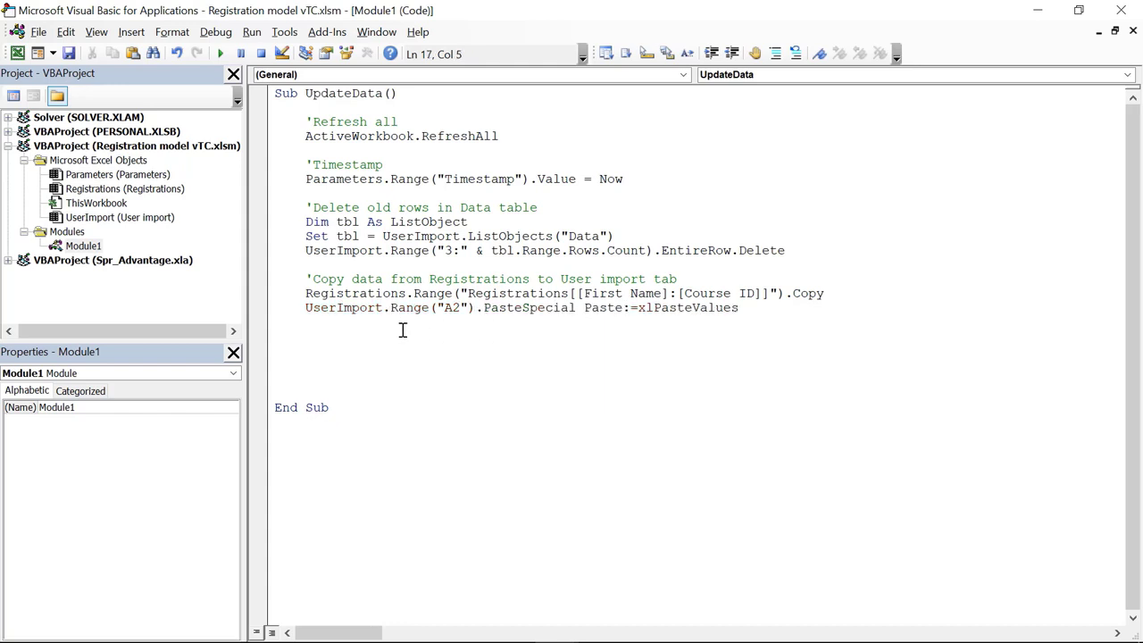
# Step: Add Application.CutCopyMode = False after the paste line
pyautogui.write('Application.CutCopyMode ')
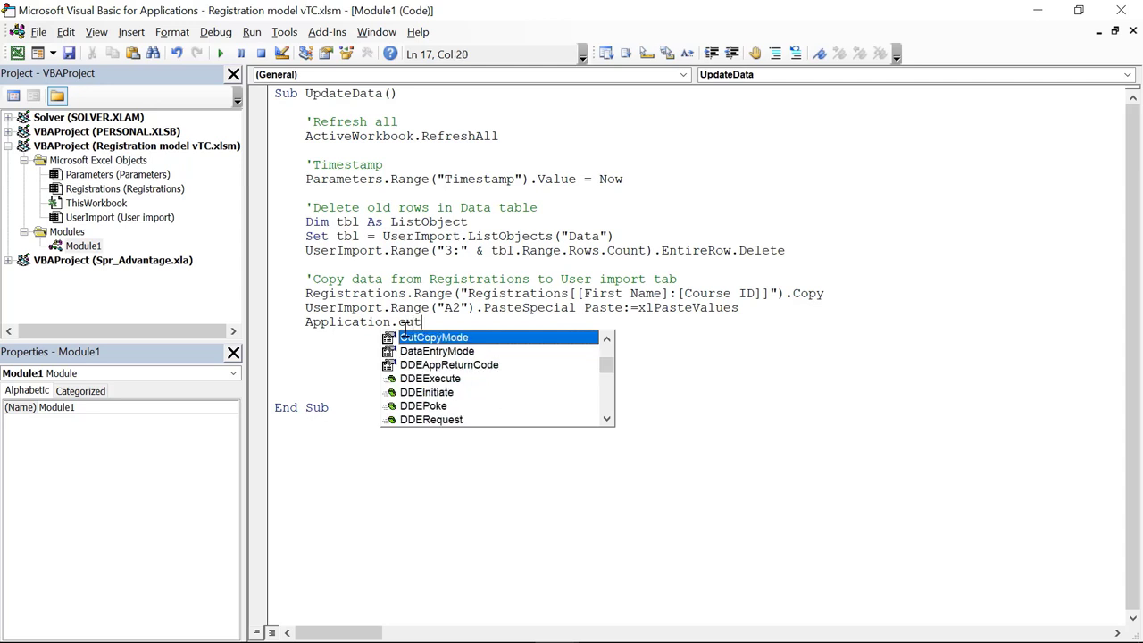
pyautogui.write('= ')
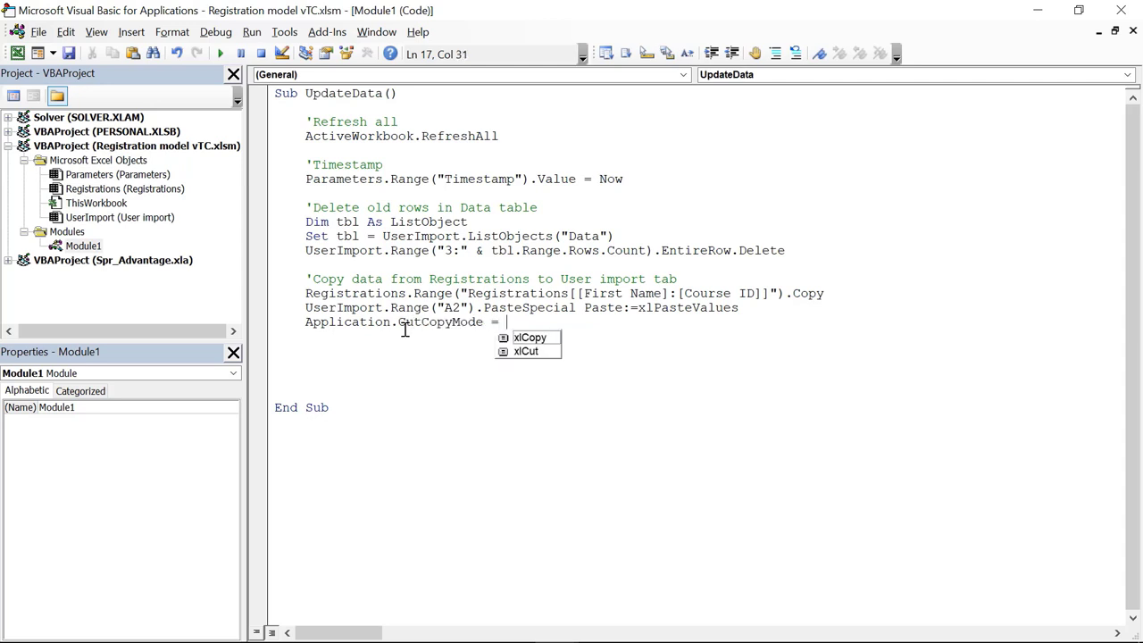
pyautogui.write('false')
pyautogui.hotkey('ctrl', 'space')
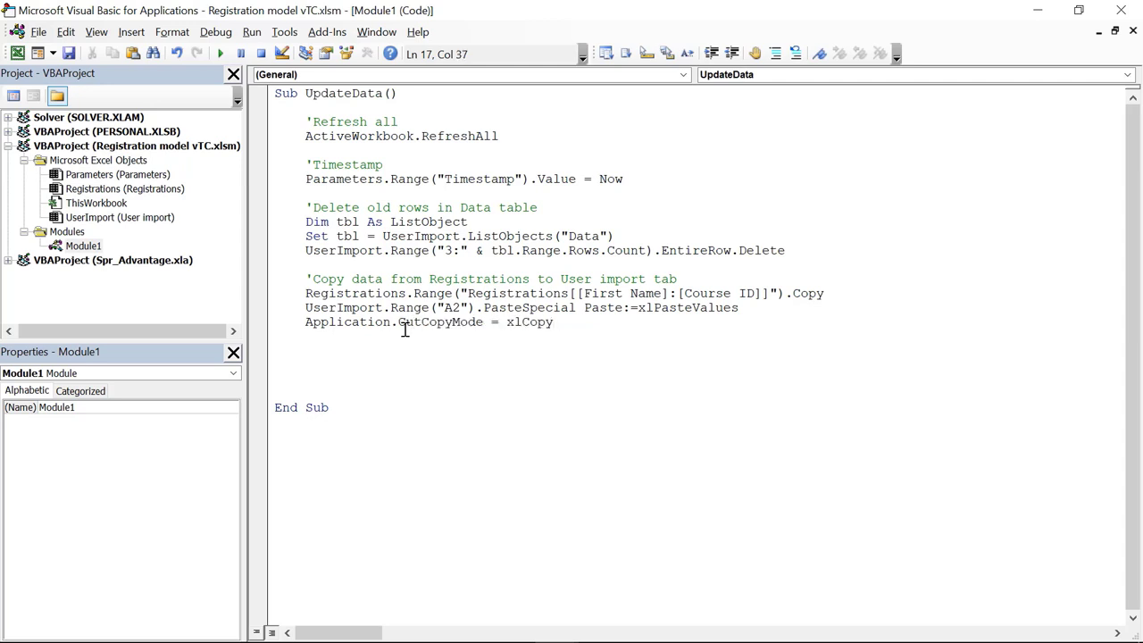
pyautogui.press('BackSpace')
pyautogui.press('BackSpace')
pyautogui.press('BackSpace')
pyautogui.press('BackSpace')
pyautogui.press('BackSpace')
pyautogui.press('BackSpace')
pyautogui.write('false')
pyautogui.press('Return')
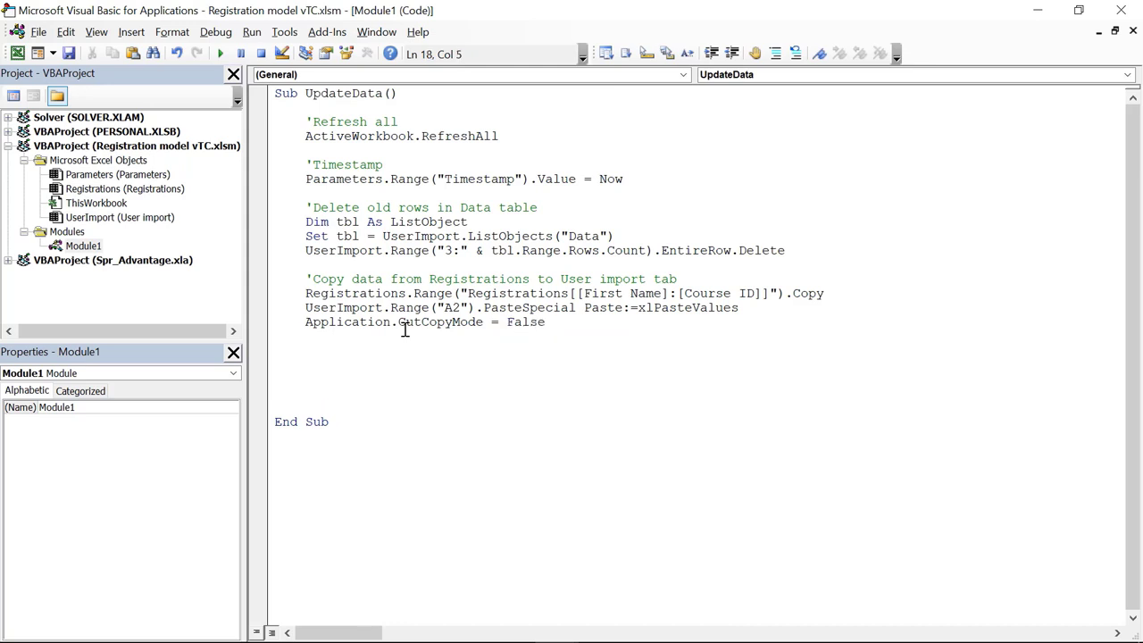
# Step: Add the comment 'Save the workbook' followed by ActiveWorkbook.Save
pyautogui.press('Return')
pyautogui.write("'Save ")
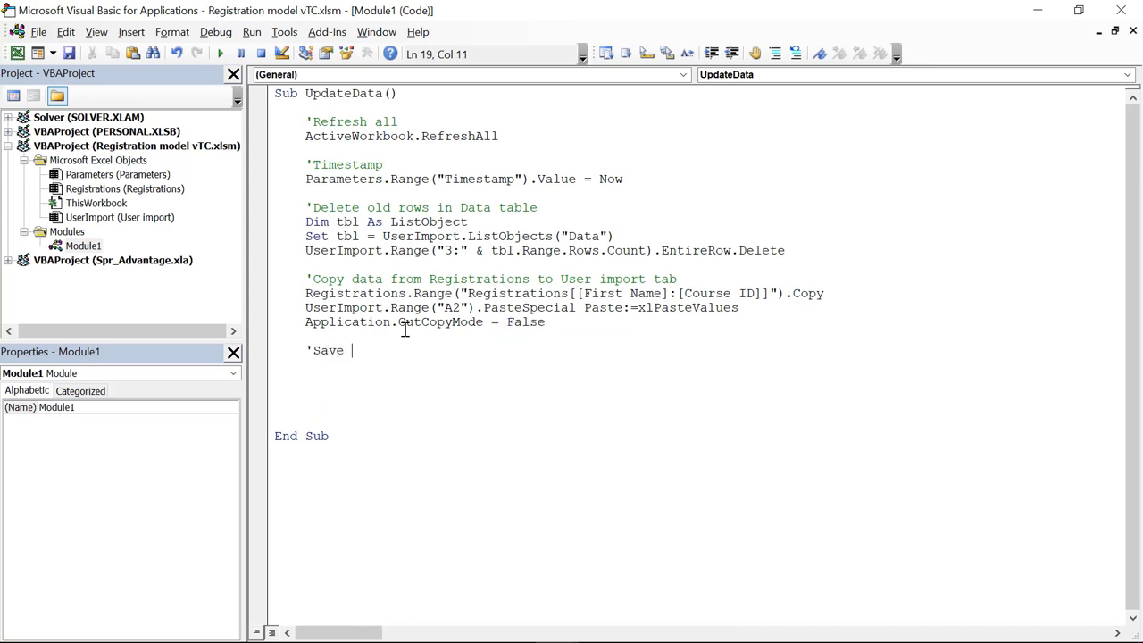
pyautogui.write('the wor')
pyautogui.write('book')
pyautogui.press('Right')
pyautogui.press('Left')
pyautogui.press('Left')
pyautogui.press('Left')
pyautogui.press('Left')
pyautogui.press('Left')
pyautogui.write('k')
pyautogui.press('Down')
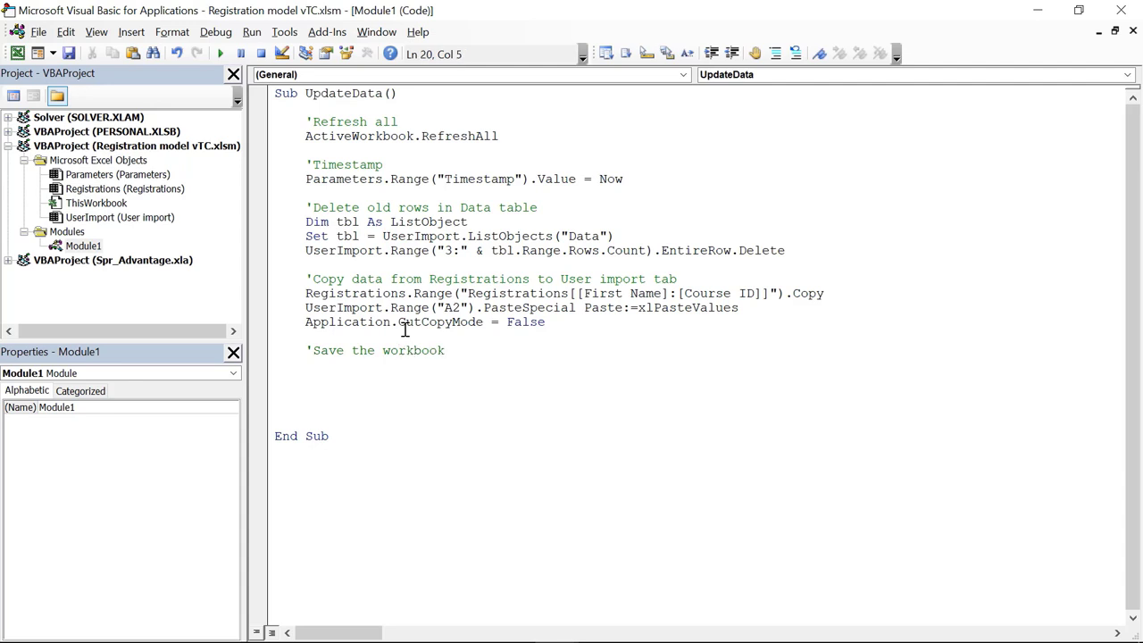
pyautogui.write('Activeworkbook.sav')
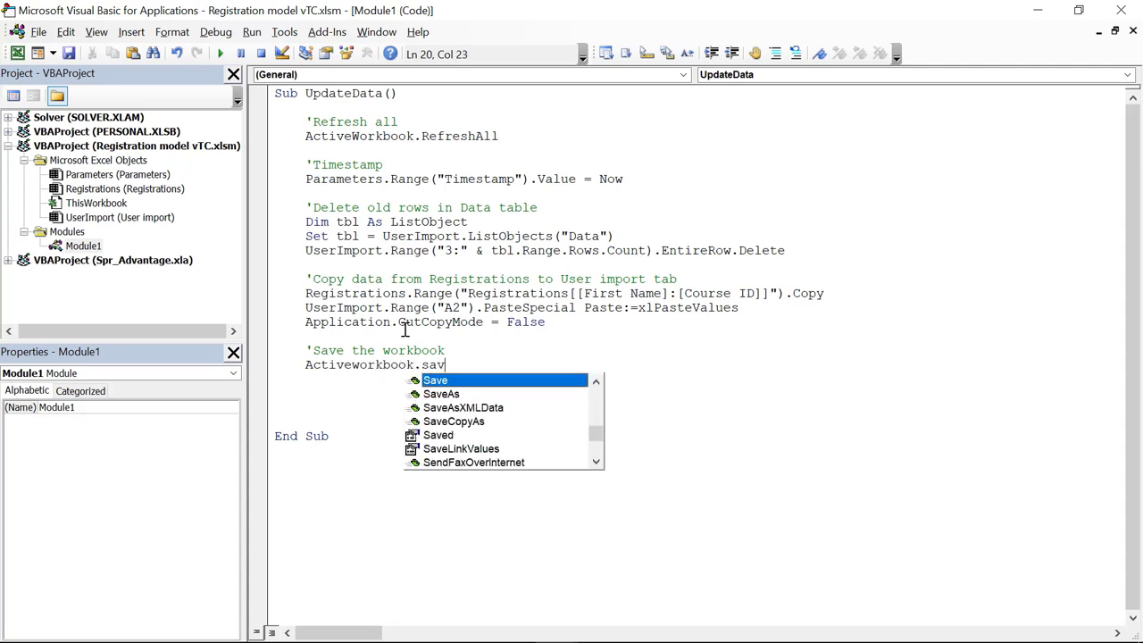
pyautogui.press('Tab')
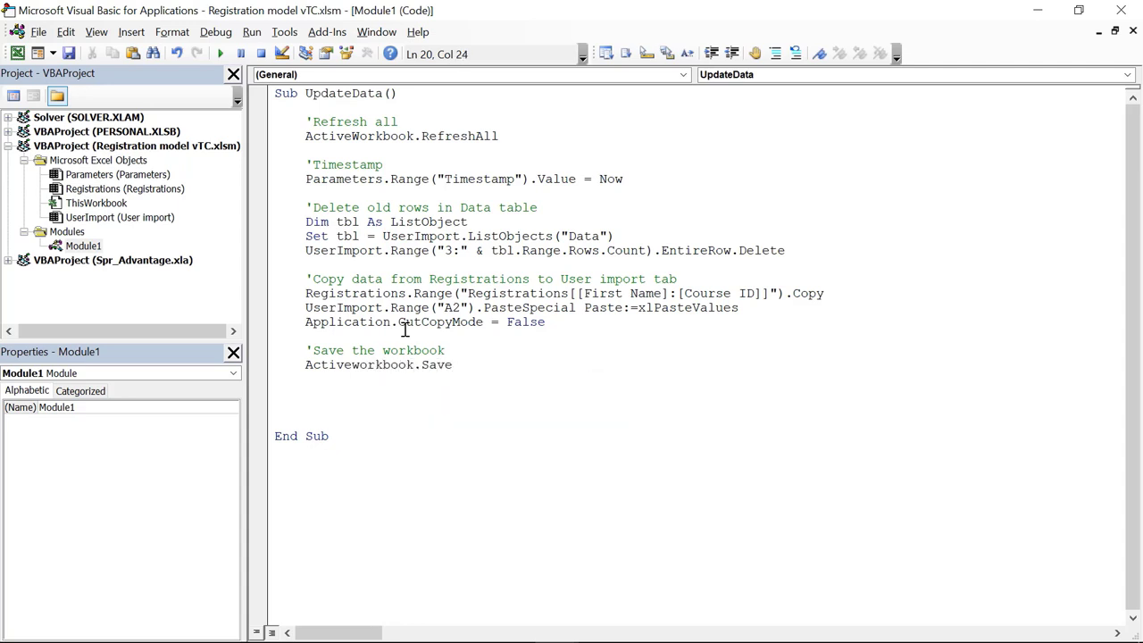
# Step: Insert Application.ScreenUpdating = False at the top of UpdateData
pyautogui.click(349, 105)
pyautogui.press('Return')
pyautogui.press('Return')
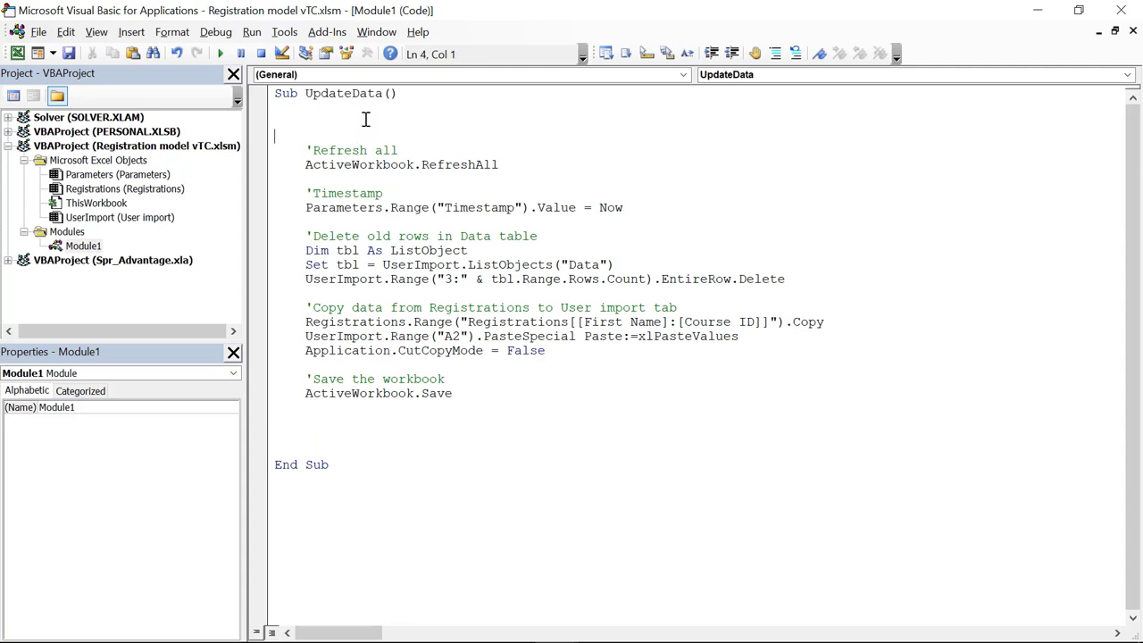
pyautogui.write('Application.Scre')
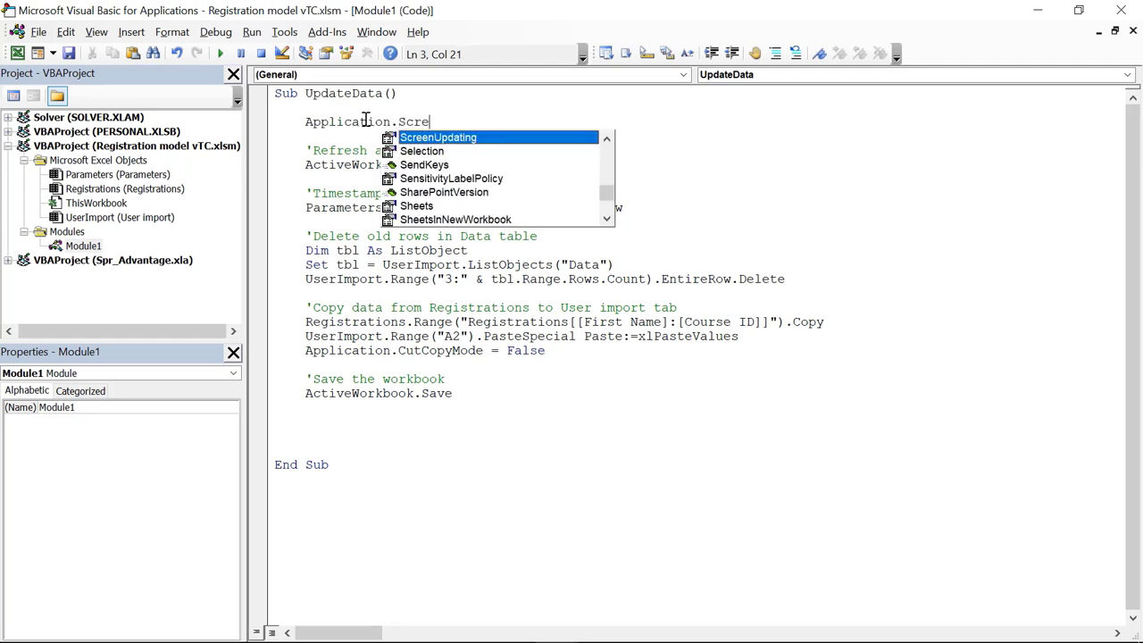
pyautogui.press('Tab')
pyautogui.write('=')
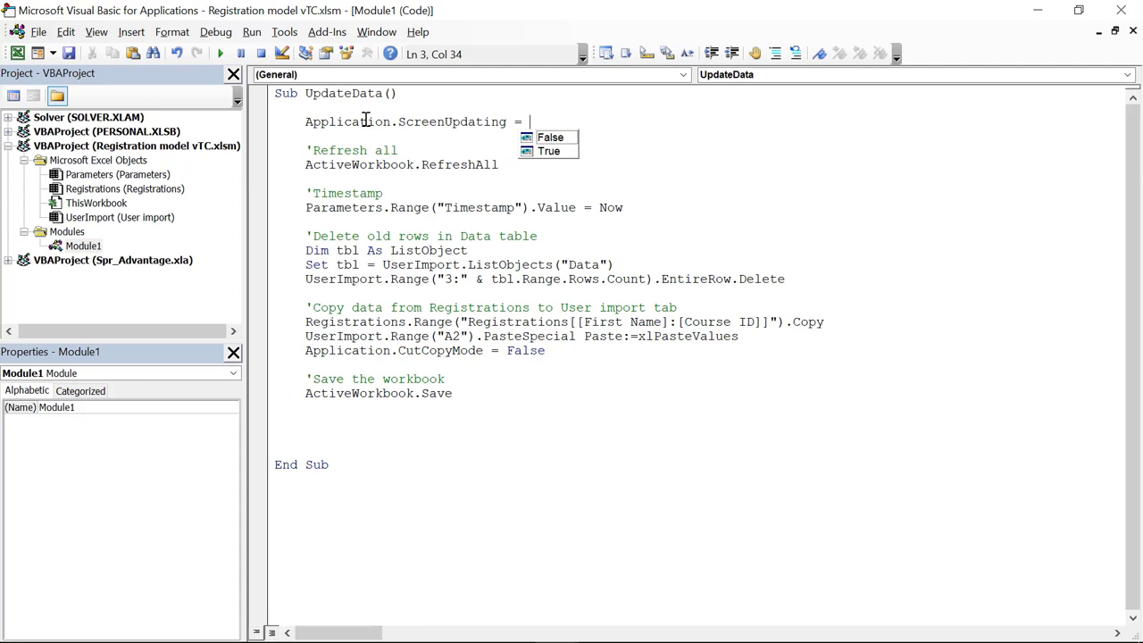
pyautogui.write(' False')
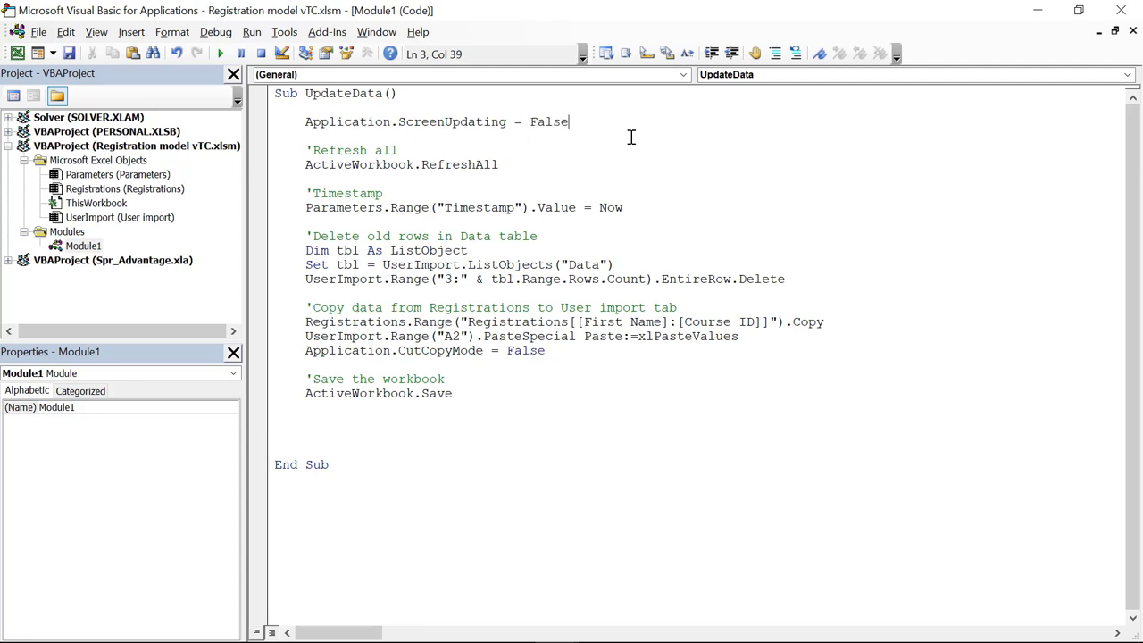
pyautogui.click(268, 123)
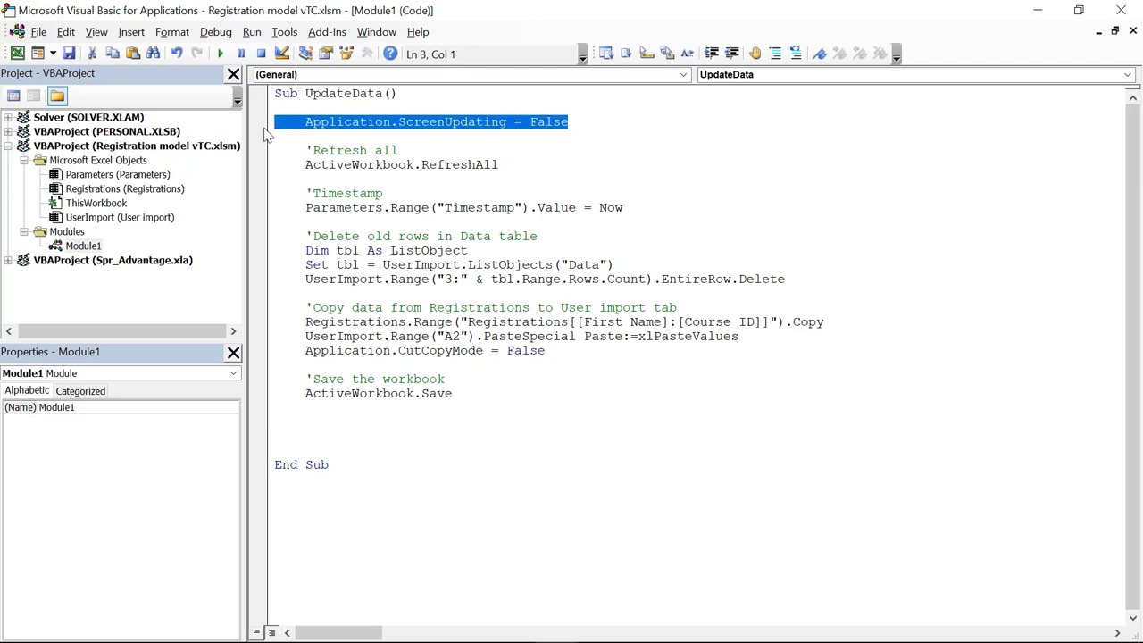
# Step: Add Application.ScreenUpdating = True just before End Sub
pyautogui.click(332, 421)
pyautogui.write('Application.ScreenUpdating = True')
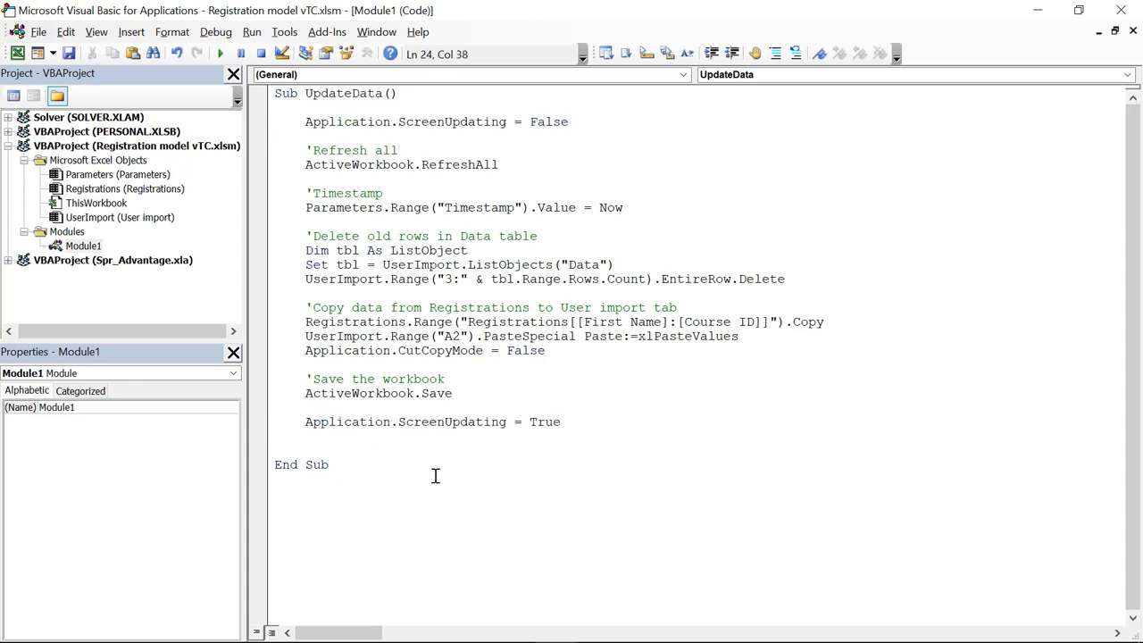
pyautogui.click(323, 440)
pyautogui.press('BackSpace')
# Step: Draw a form button on the Parameters sheet and assign it the UpdateData macro
pyautogui.click(490, 323)
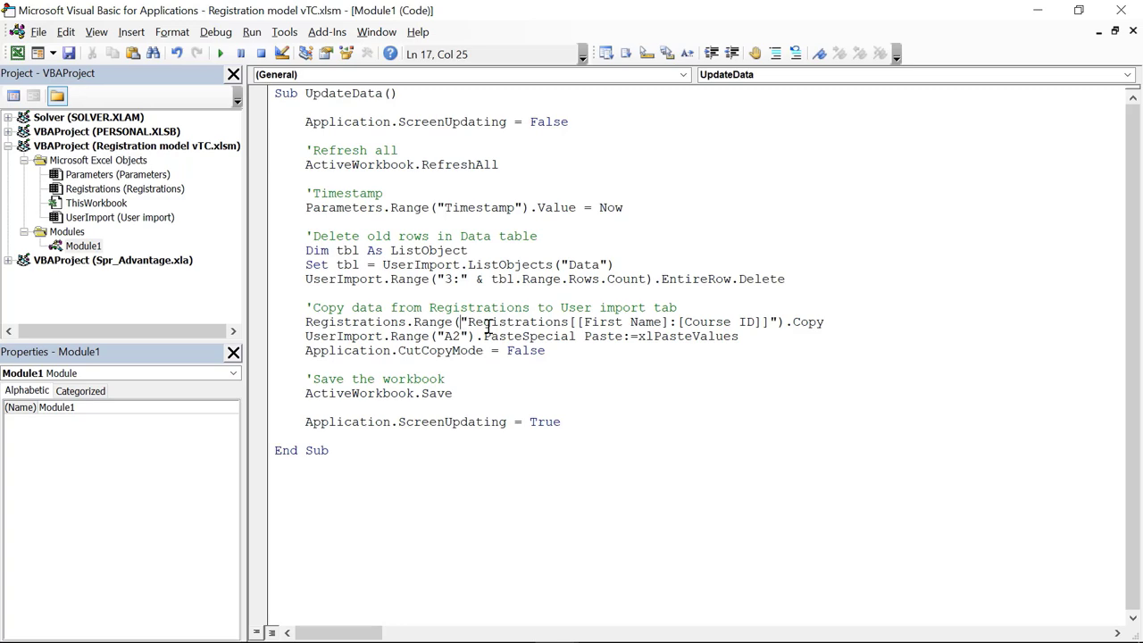
pyautogui.click(1120, 10)
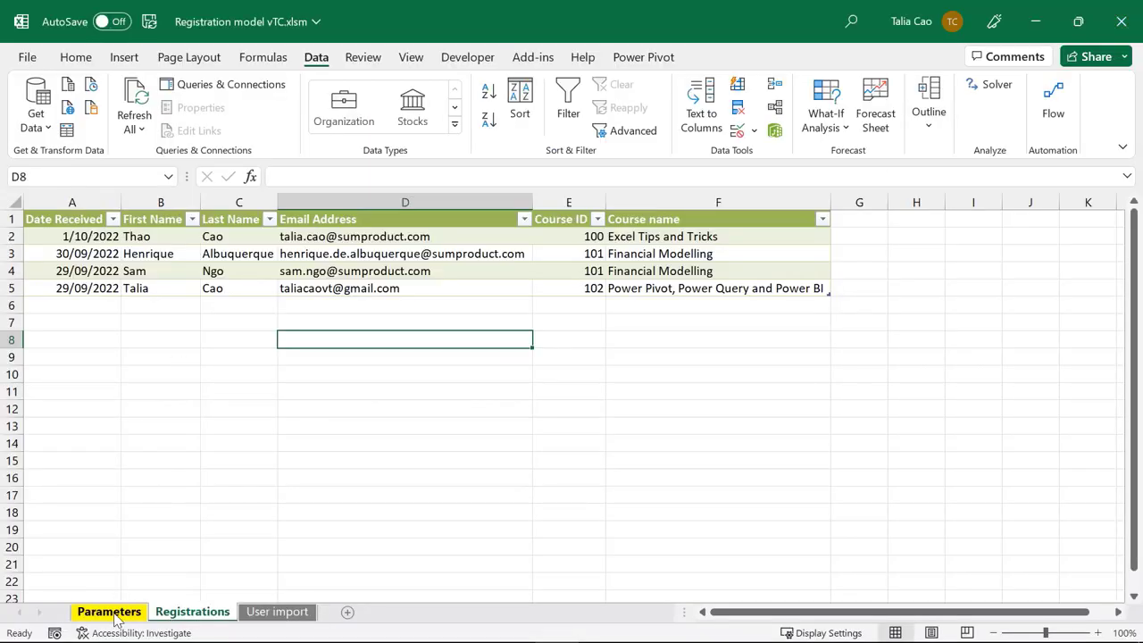
pyautogui.click(109, 612)
pyautogui.click(475, 60)
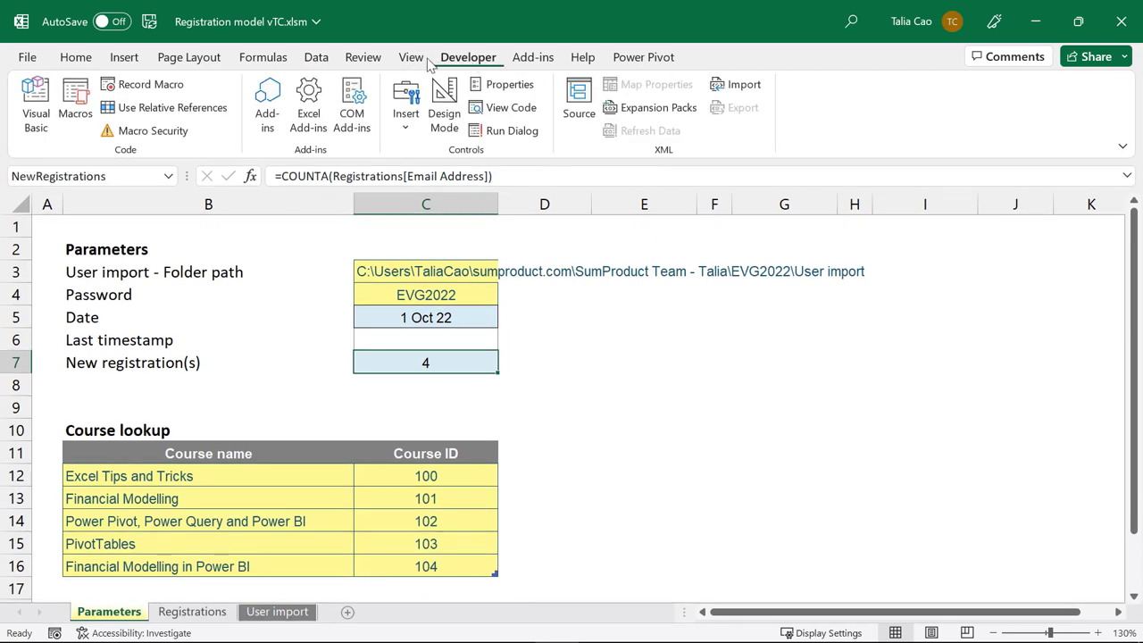
pyautogui.click(406, 125)
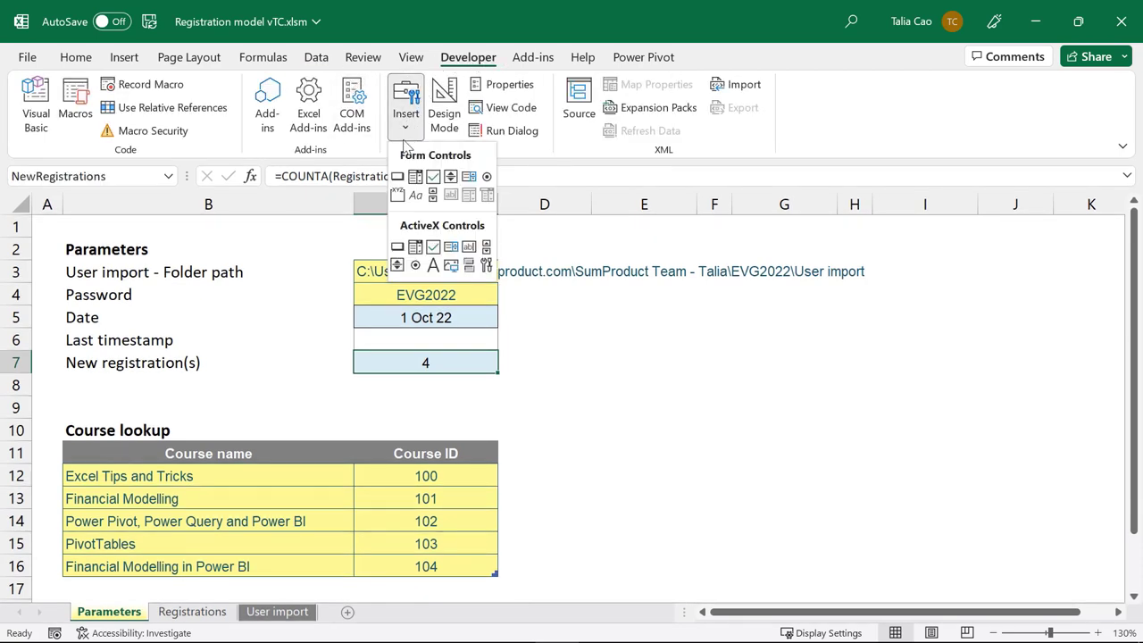
pyautogui.click(397, 176)
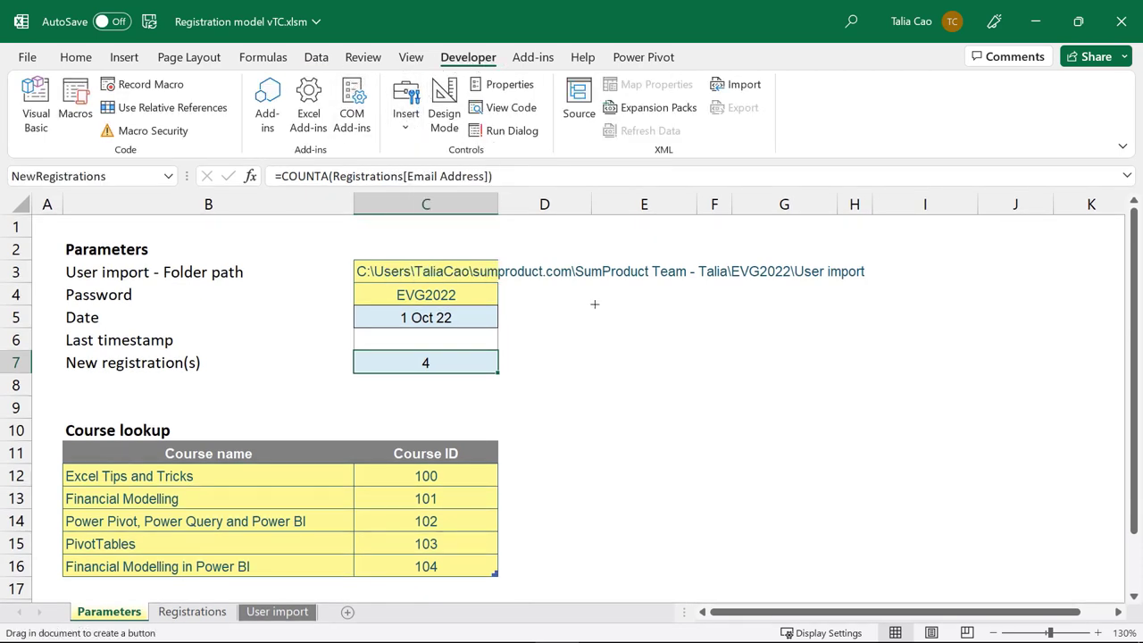
pyautogui.moveTo(595, 304); pyautogui.dragTo(701, 348)
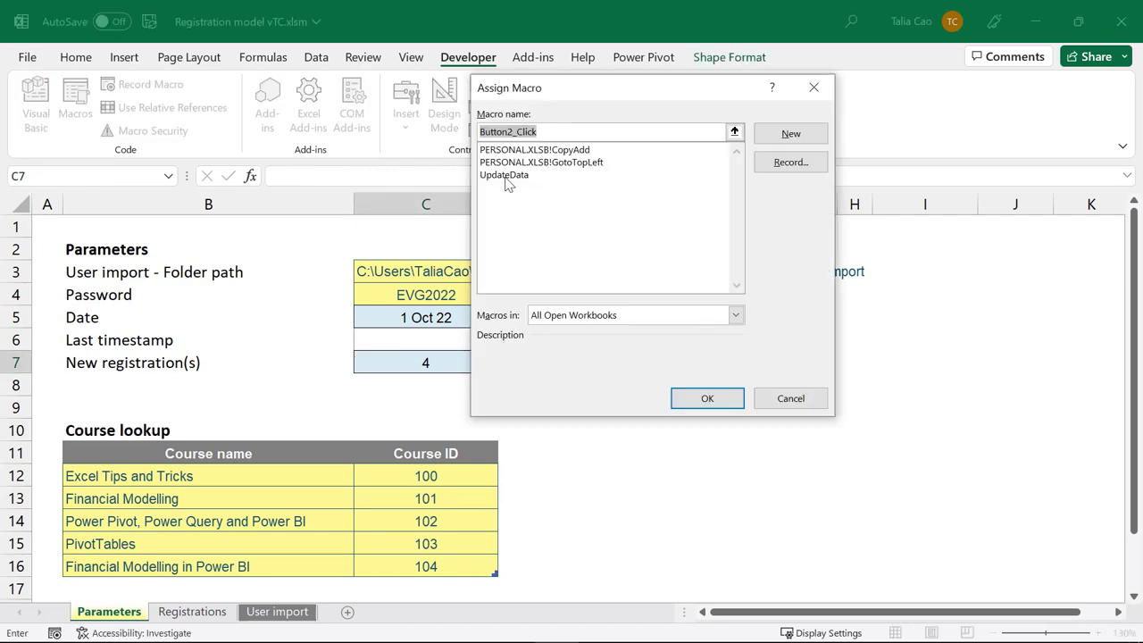
pyautogui.click(507, 175)
pyautogui.click(702, 404)
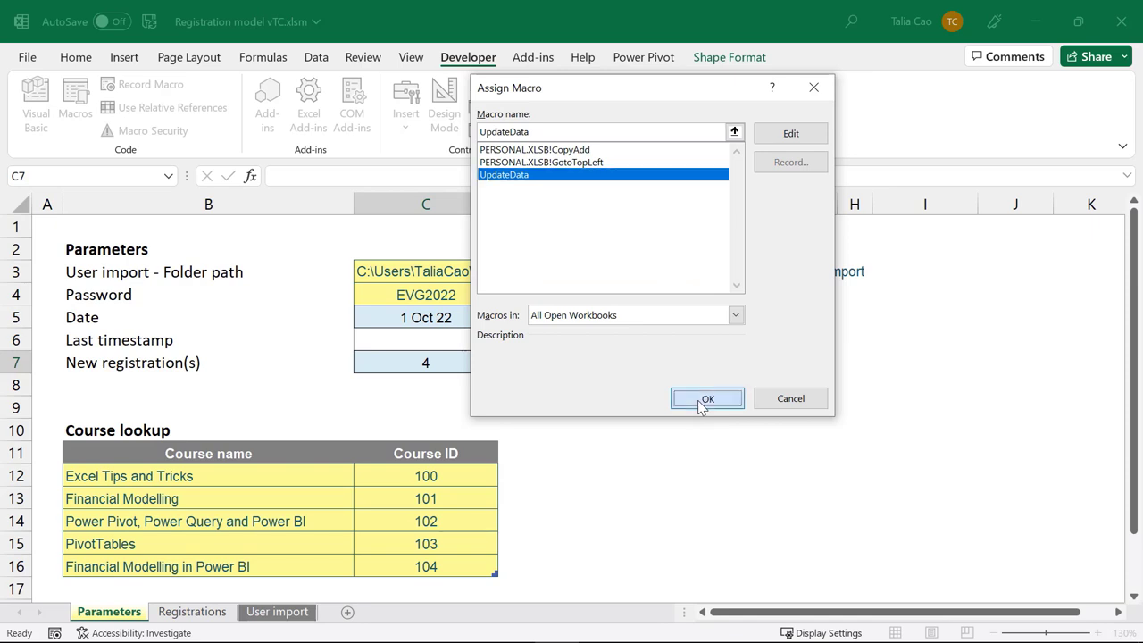
# Step: Rename the button caption from Button 2 to Update
pyautogui.click(615, 333)
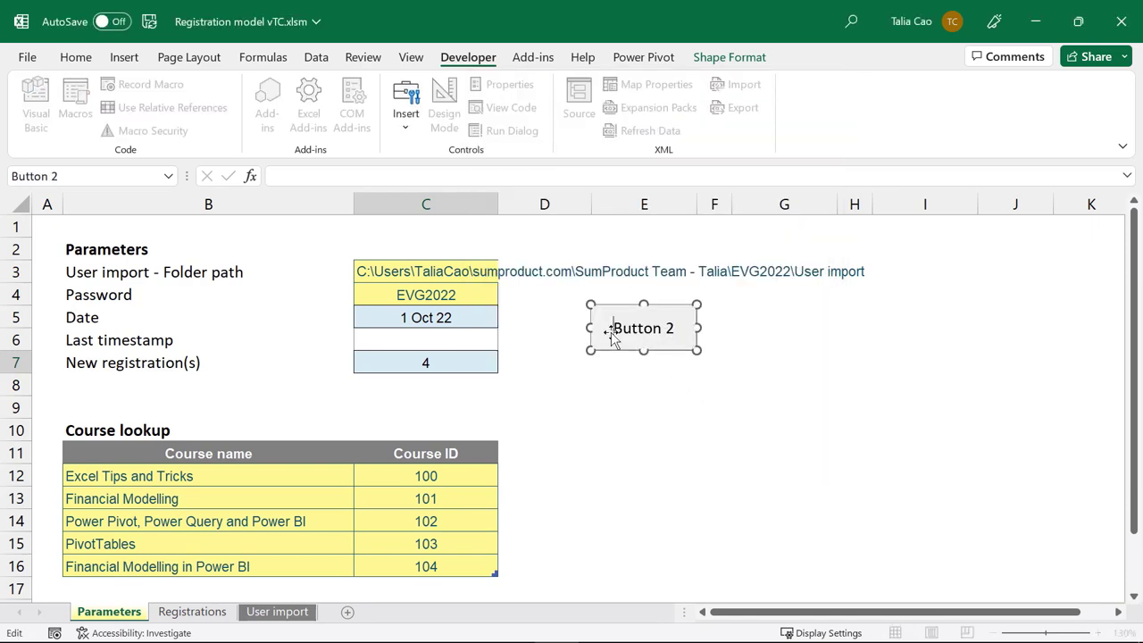
pyautogui.moveTo(593, 328); pyautogui.dragTo(673, 327)
pyautogui.write('Update')
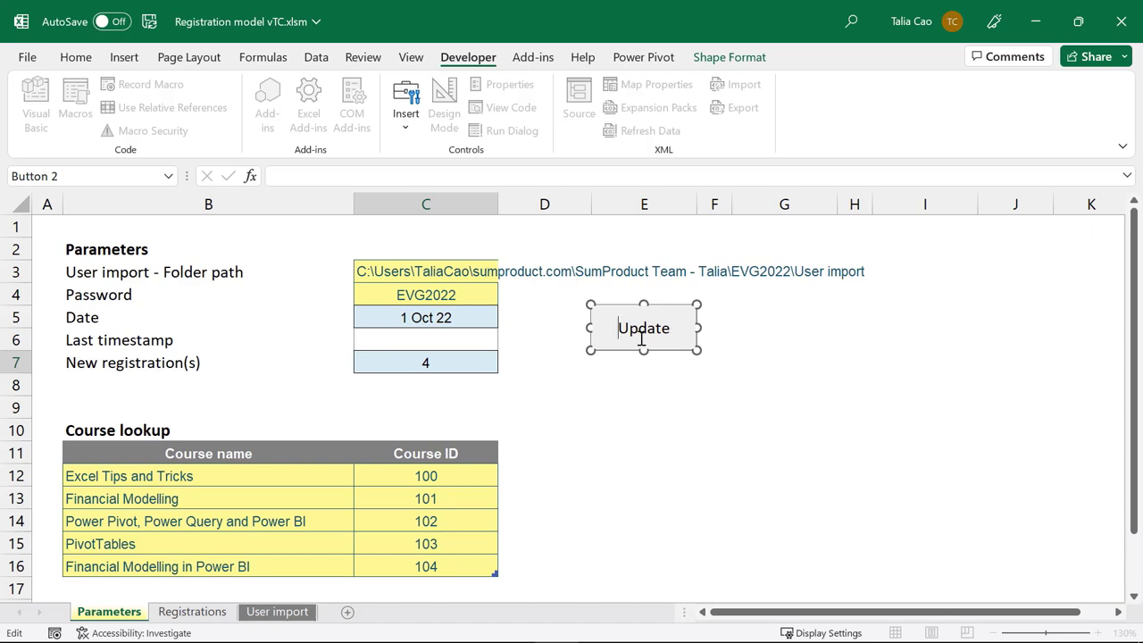
pyautogui.click(641, 370)
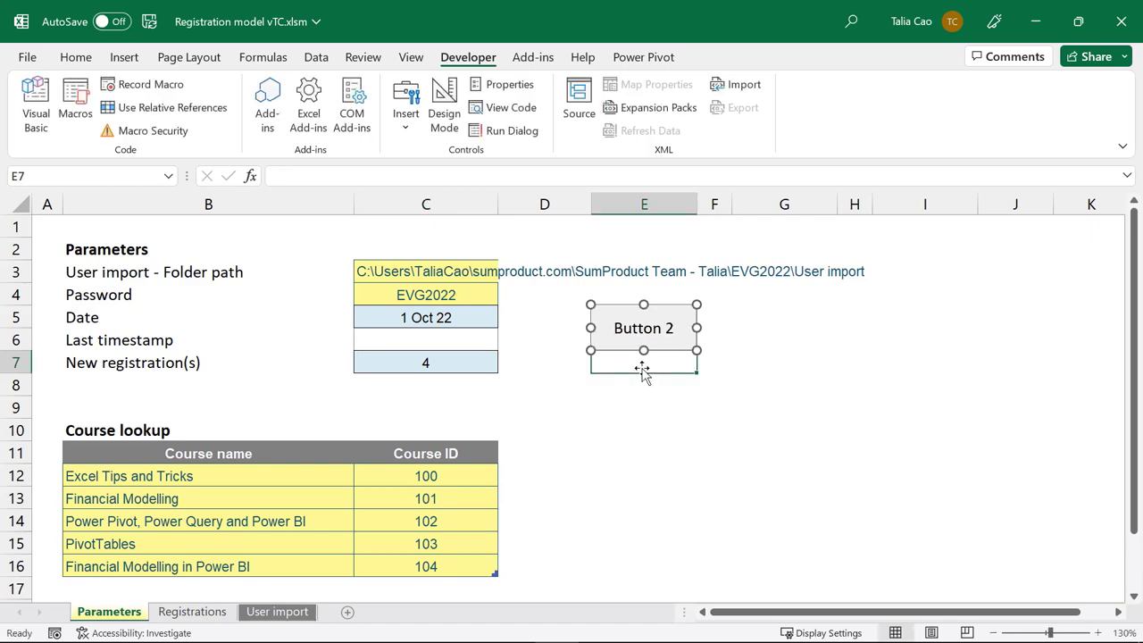
# Step: Run UpdateData via the Update button, confirm the refresh prompt, and review the macro code
pyautogui.click(643, 345)
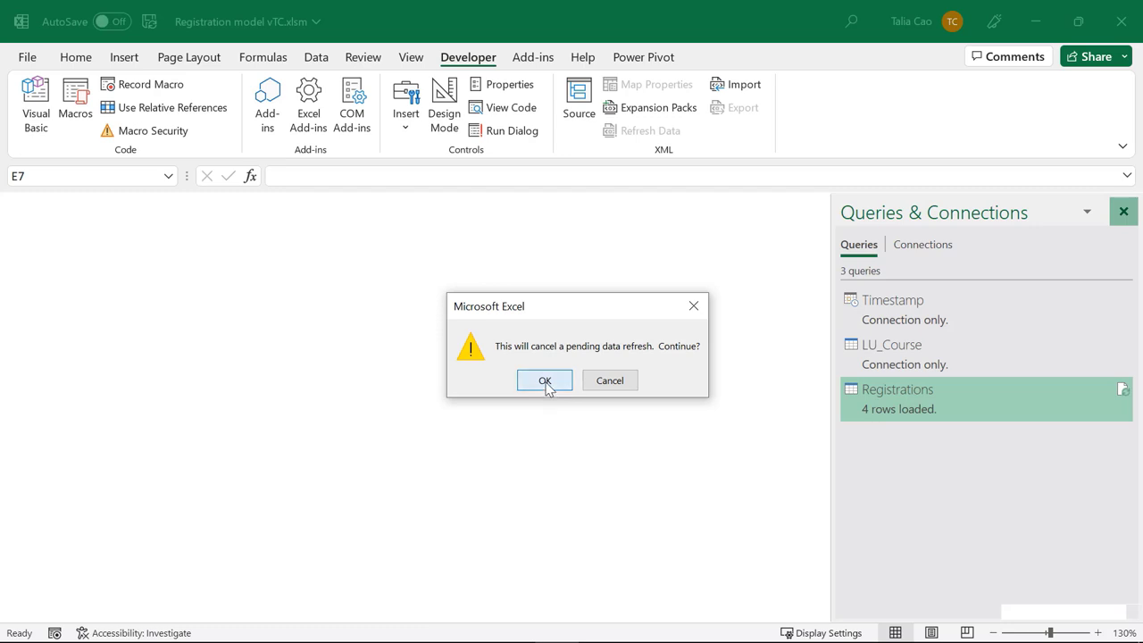
pyautogui.click(544, 381)
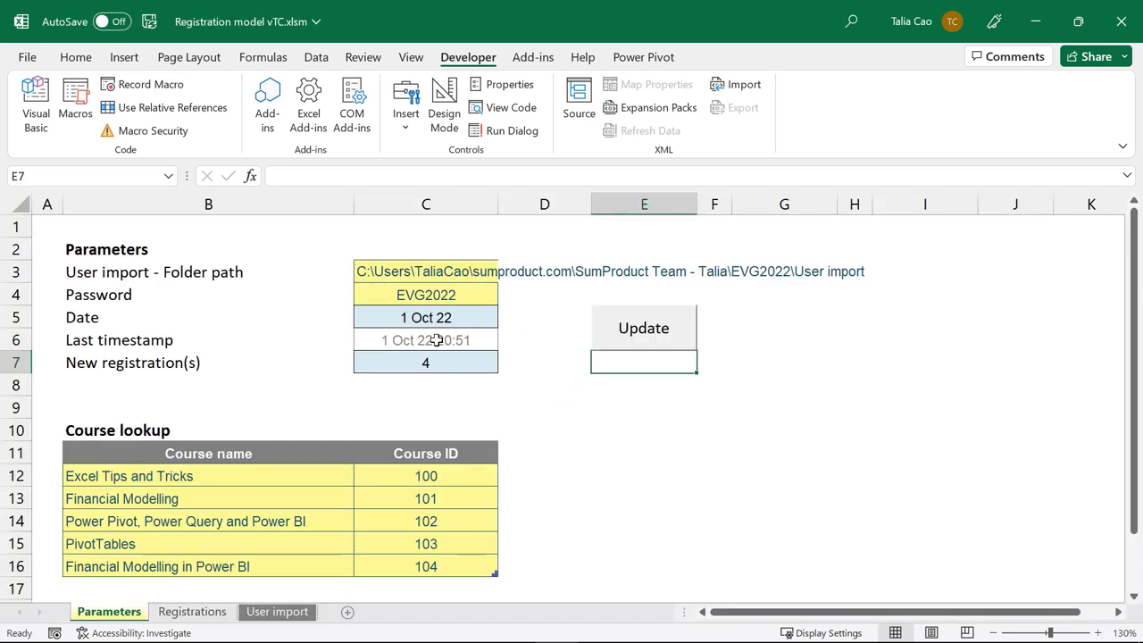
pyautogui.hotkey('alt', 'F11')
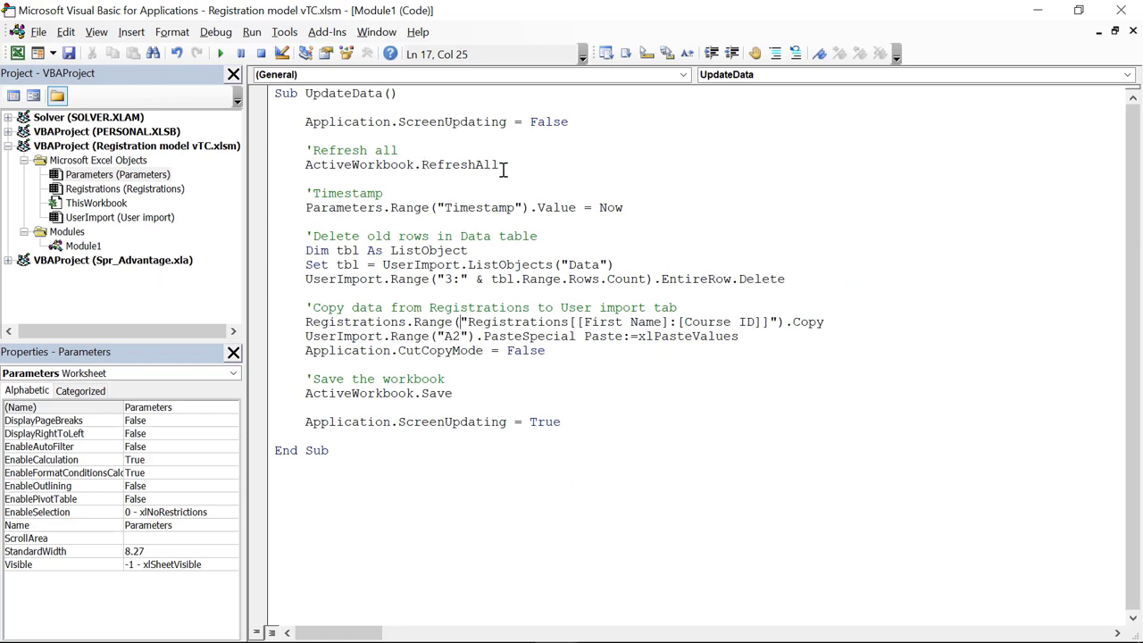
pyautogui.moveTo(305, 193); pyautogui.dragTo(367, 422)
pyautogui.click(394, 170)
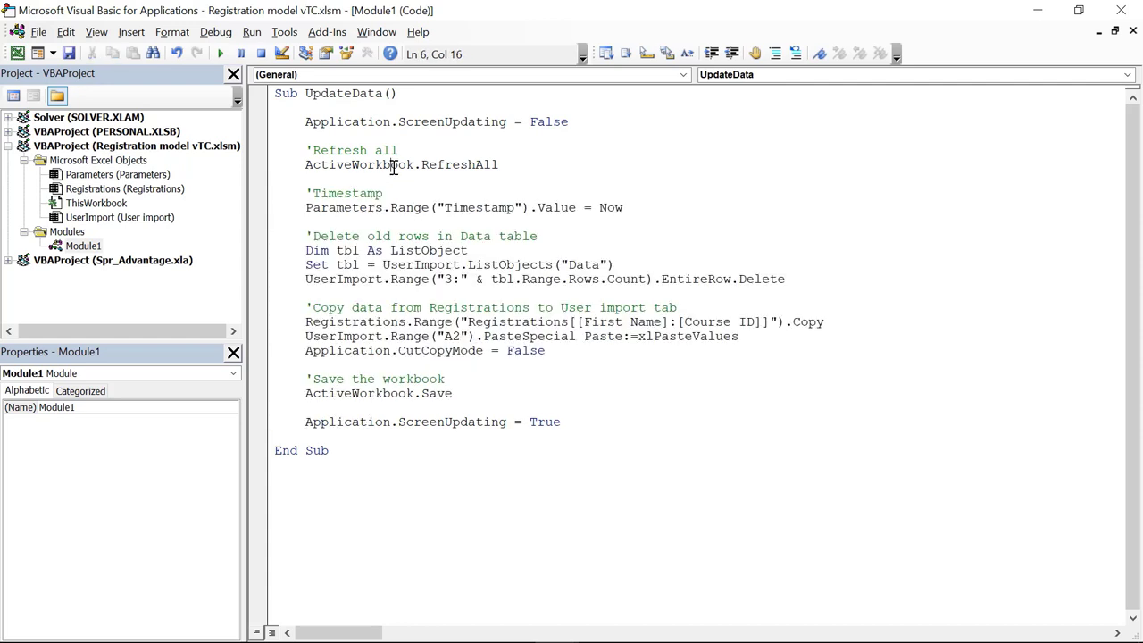
pyautogui.click(512, 164)
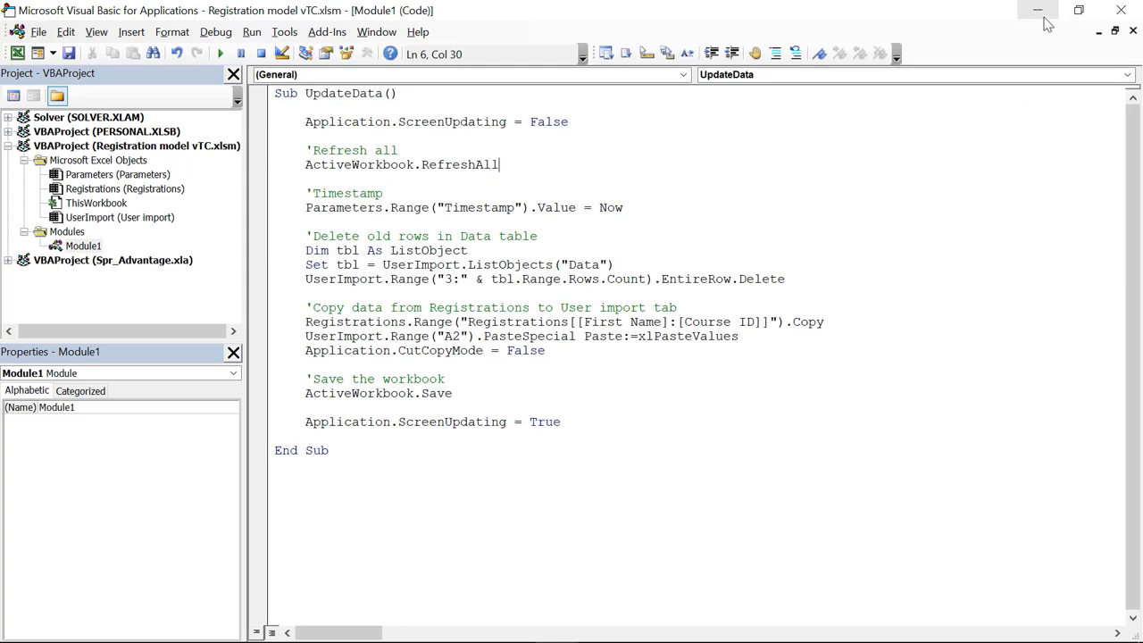
pyautogui.click(1121, 10)
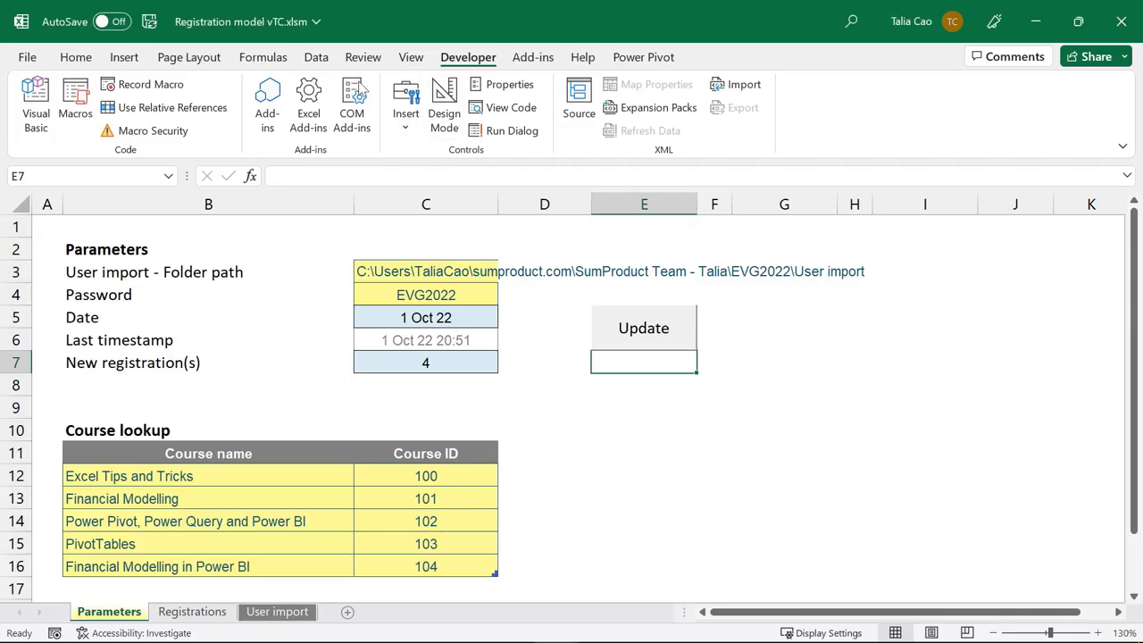
# Step: Disable Enable background refresh in the Registrations query properties
pyautogui.click(316, 57)
pyautogui.click(222, 94)
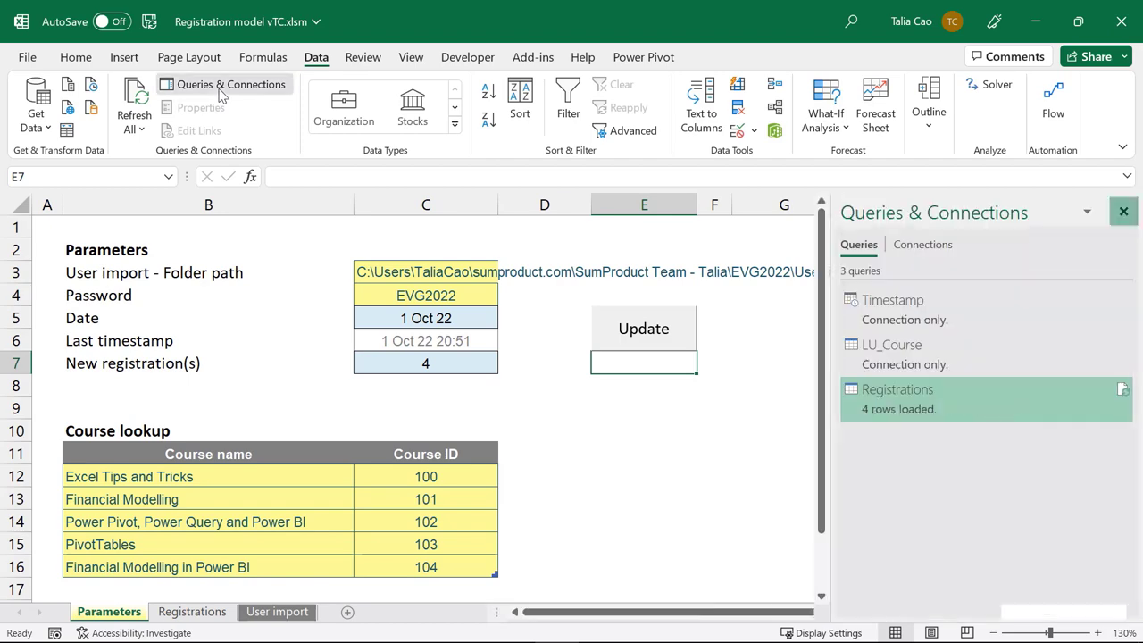
pyautogui.rightClick(925, 406)
pyautogui.click(956, 631)
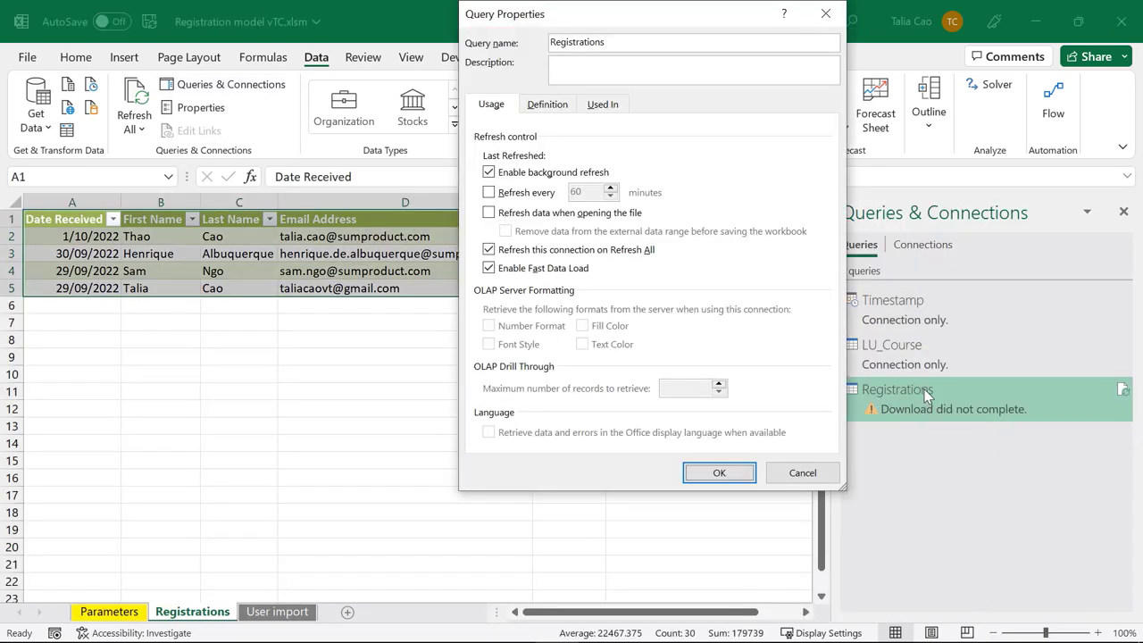
pyautogui.click(546, 175)
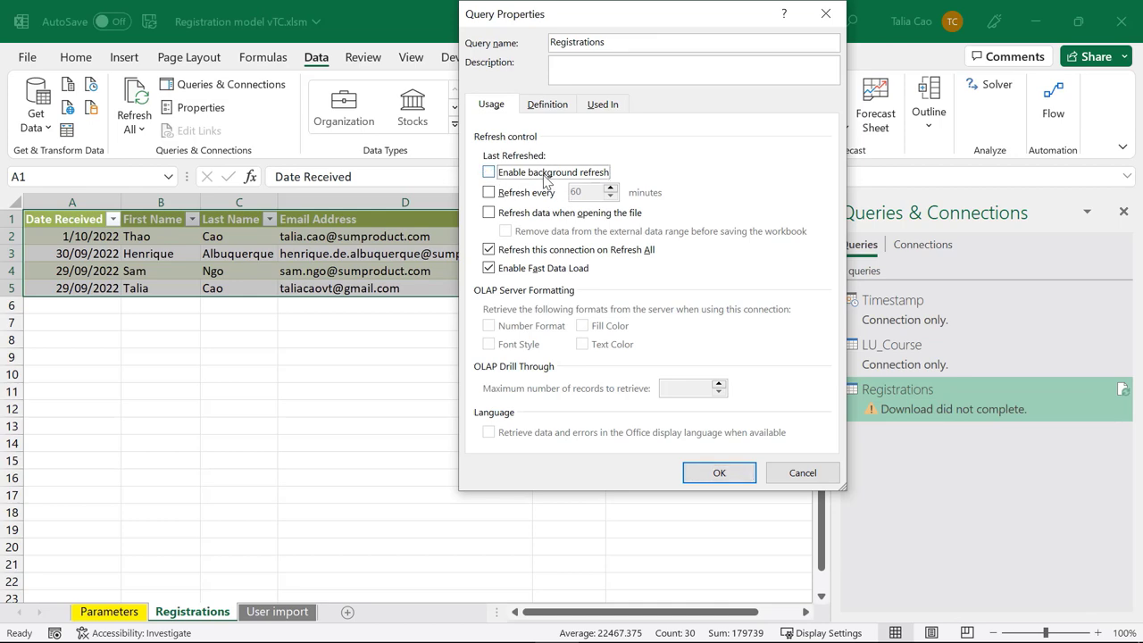
pyautogui.click(719, 473)
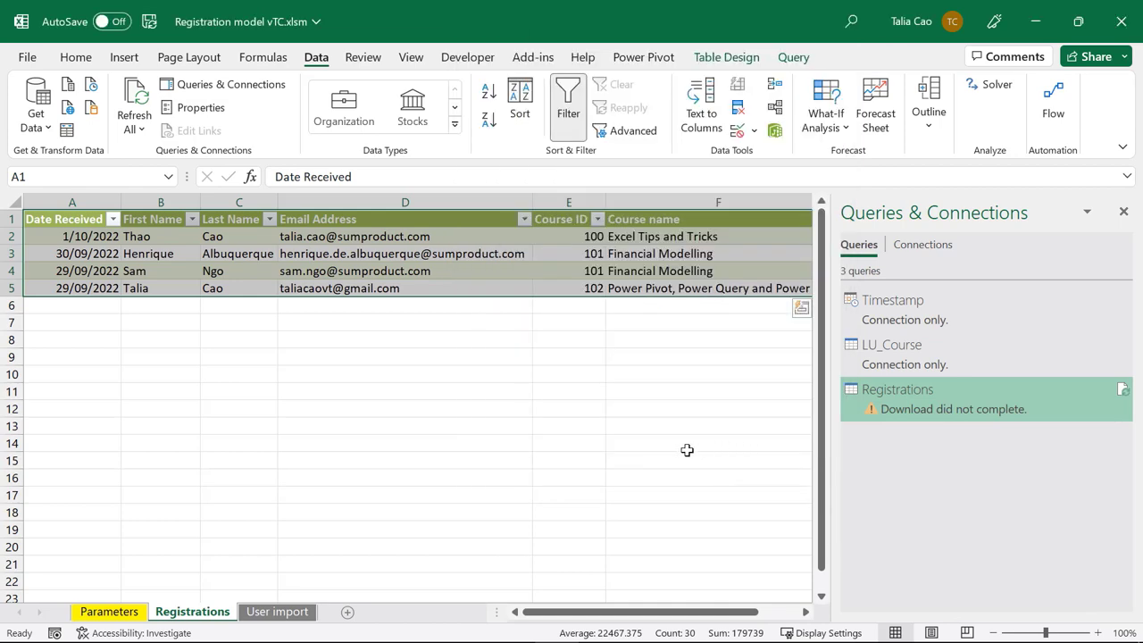
# Step: Rerun Update on the Parameters sheet so new registrations reads 0
pyautogui.click(109, 612)
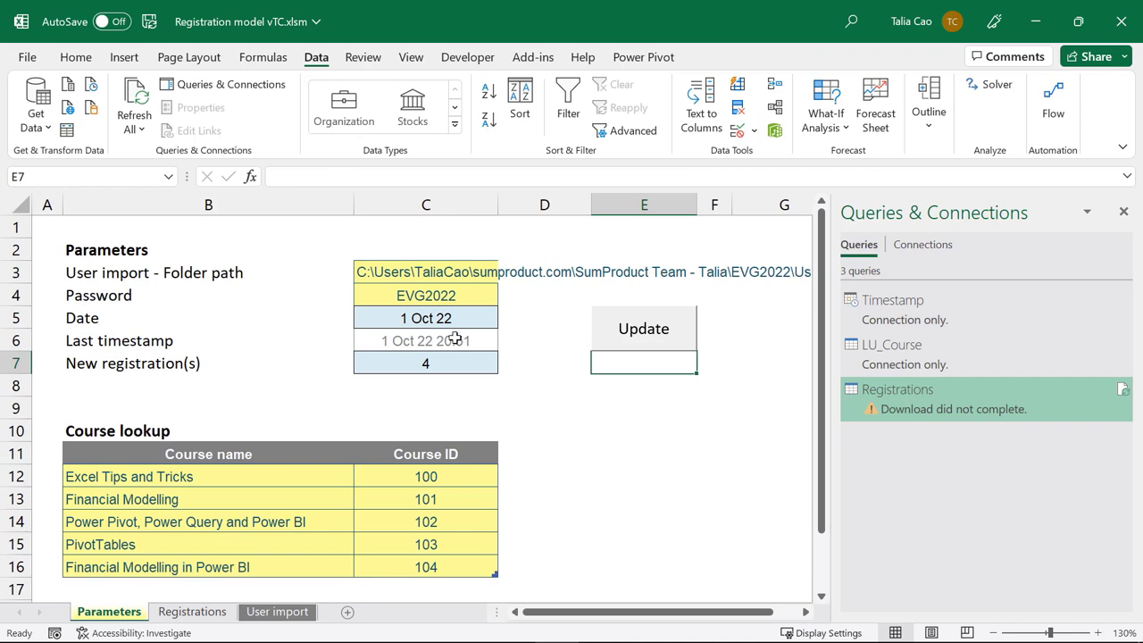
pyautogui.moveTo(881, 400)
pyautogui.click(653, 331)
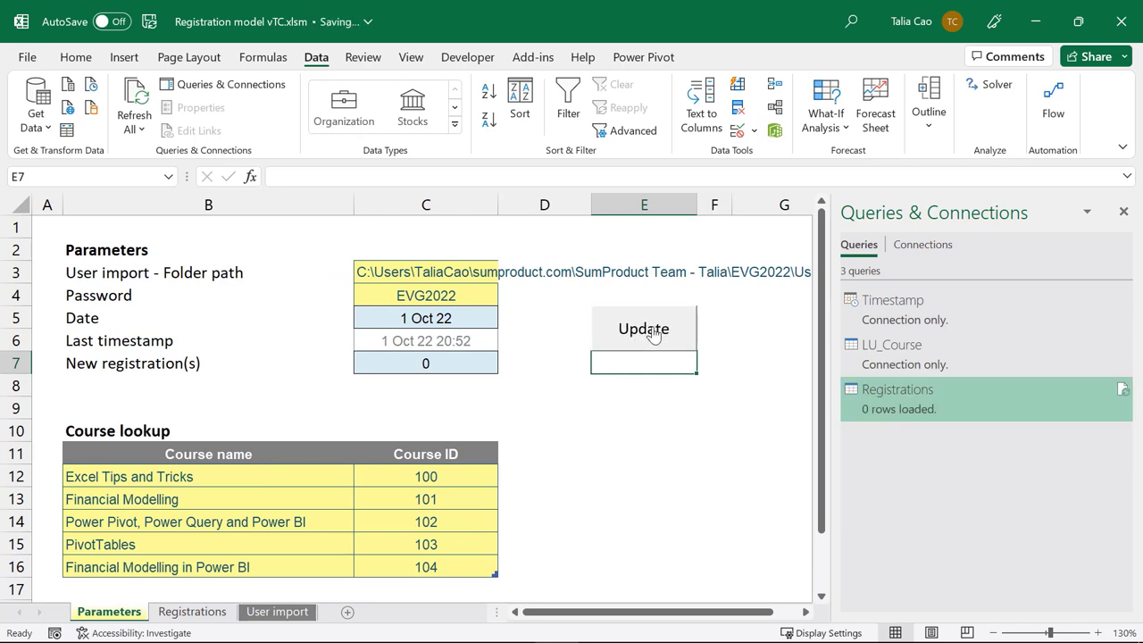
# Step: Close the Queries pane, bold the Update button's label, and return to the VBA editor
pyautogui.click(1123, 212)
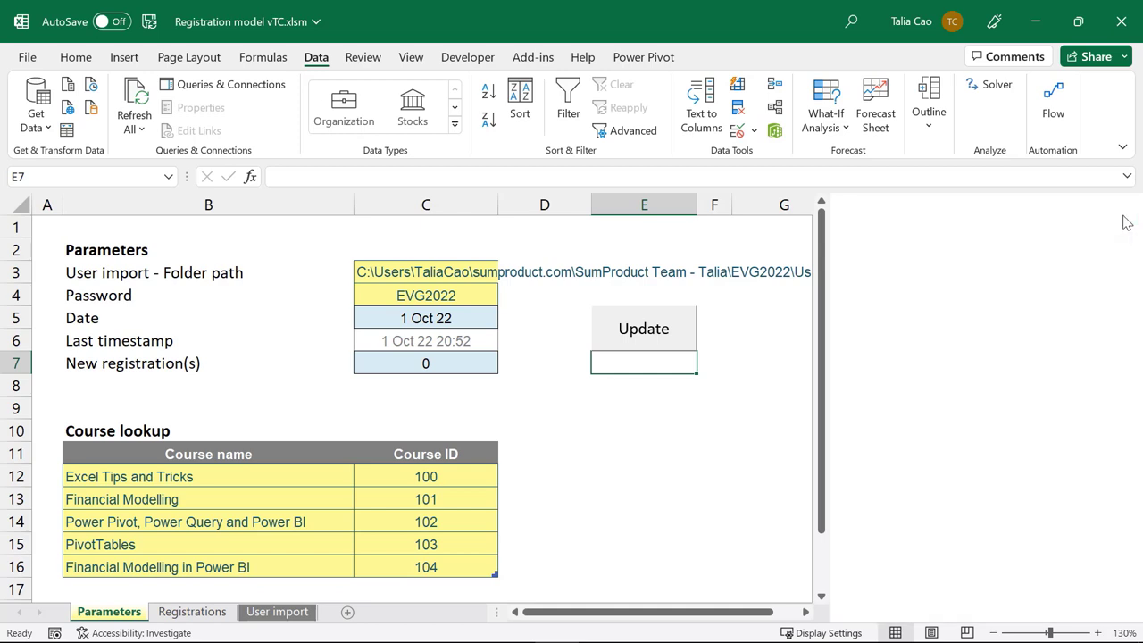
pyautogui.rightClick(614, 312)
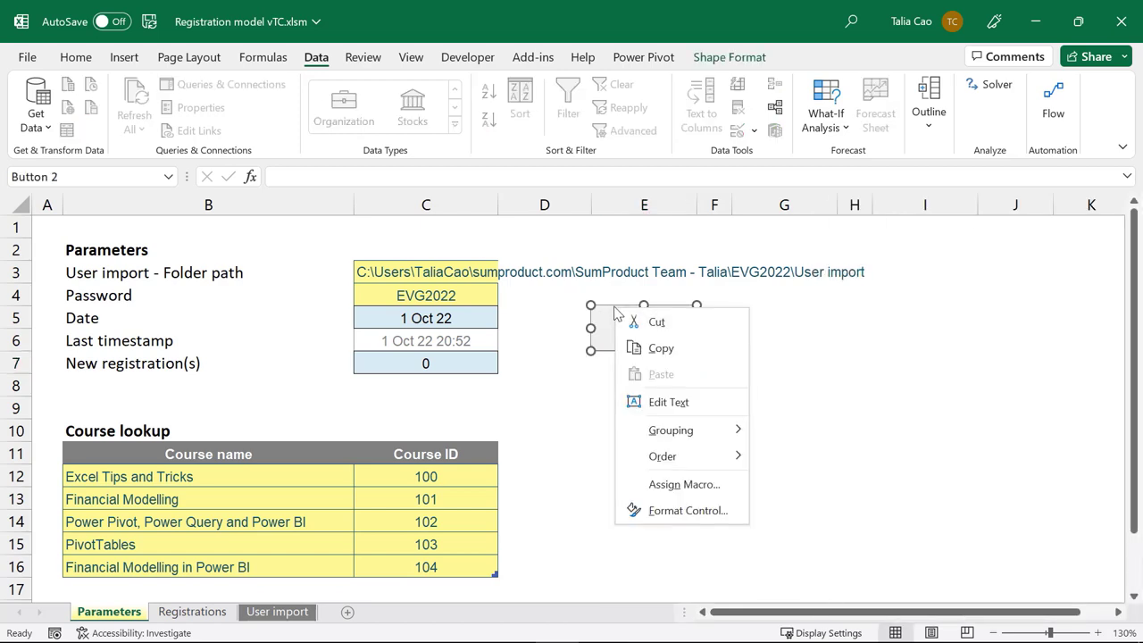
pyautogui.press('Escape')
pyautogui.click(87, 59)
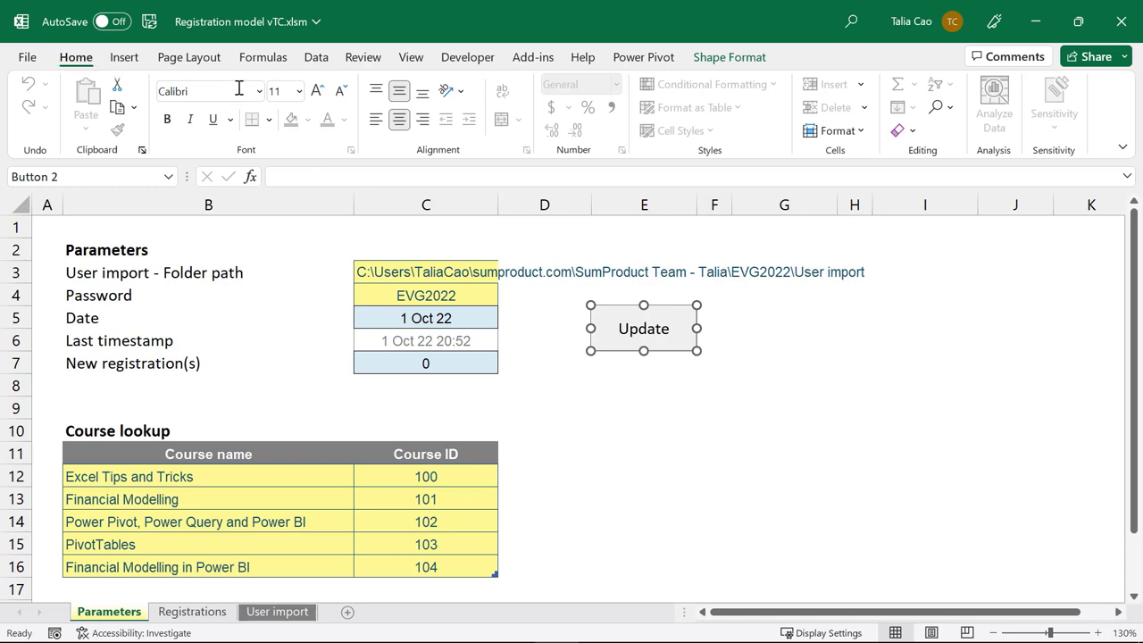
pyautogui.click(168, 120)
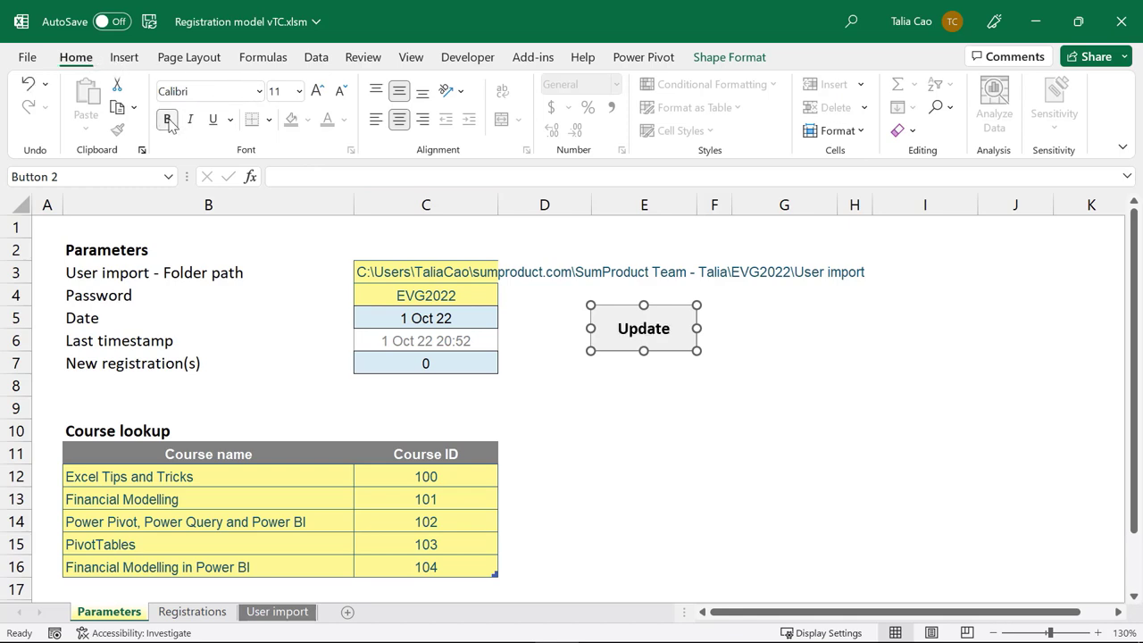
pyautogui.click(655, 365)
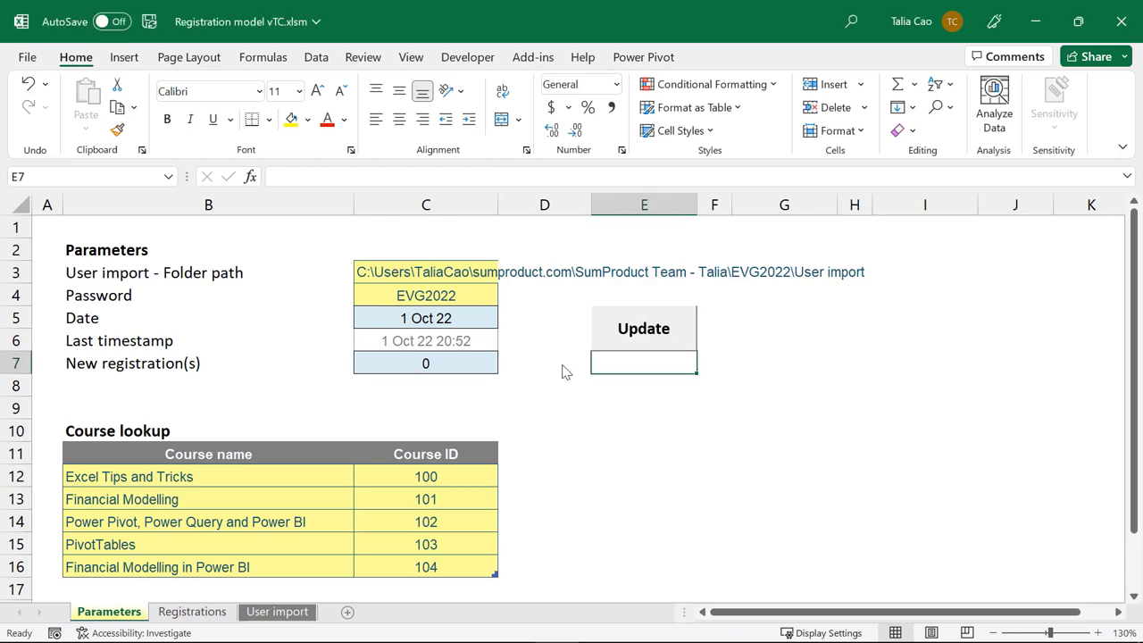
pyautogui.hotkey('alt', 'F11')
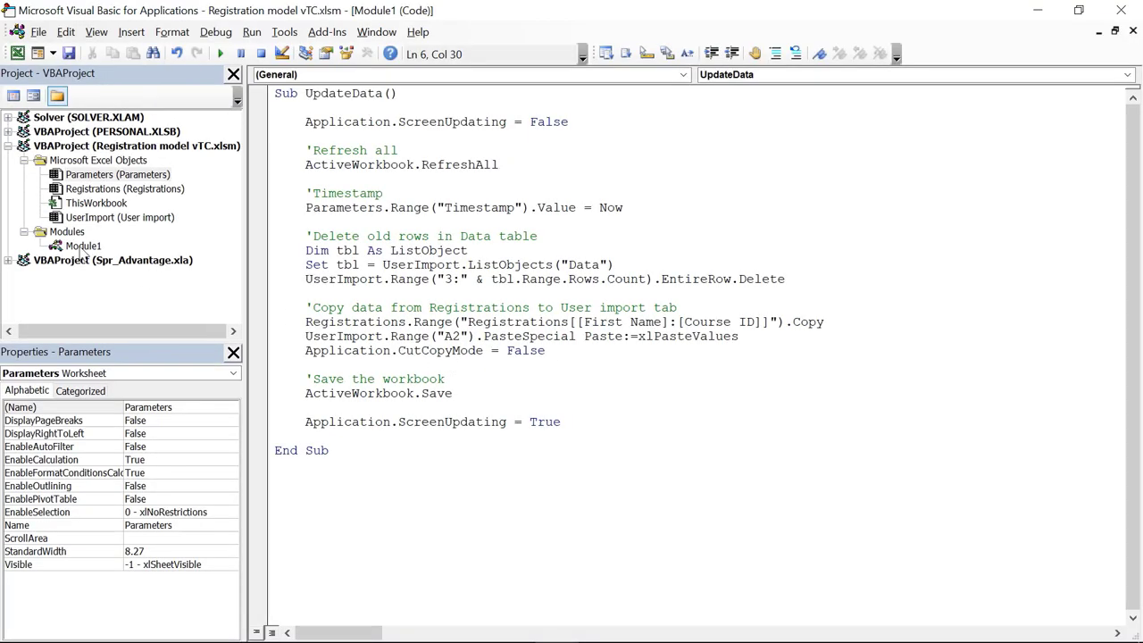
# Step: Insert a new module containing an empty Sub ExportCSV()
pyautogui.rightClick(78, 246)
pyautogui.moveTo(125, 341)
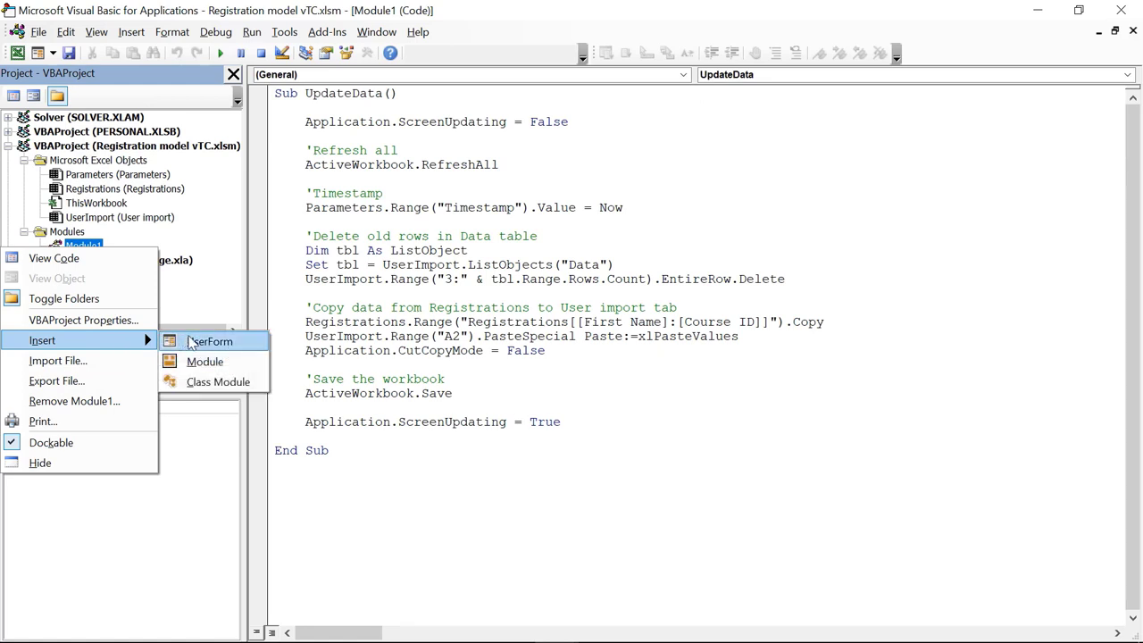
pyautogui.click(204, 360)
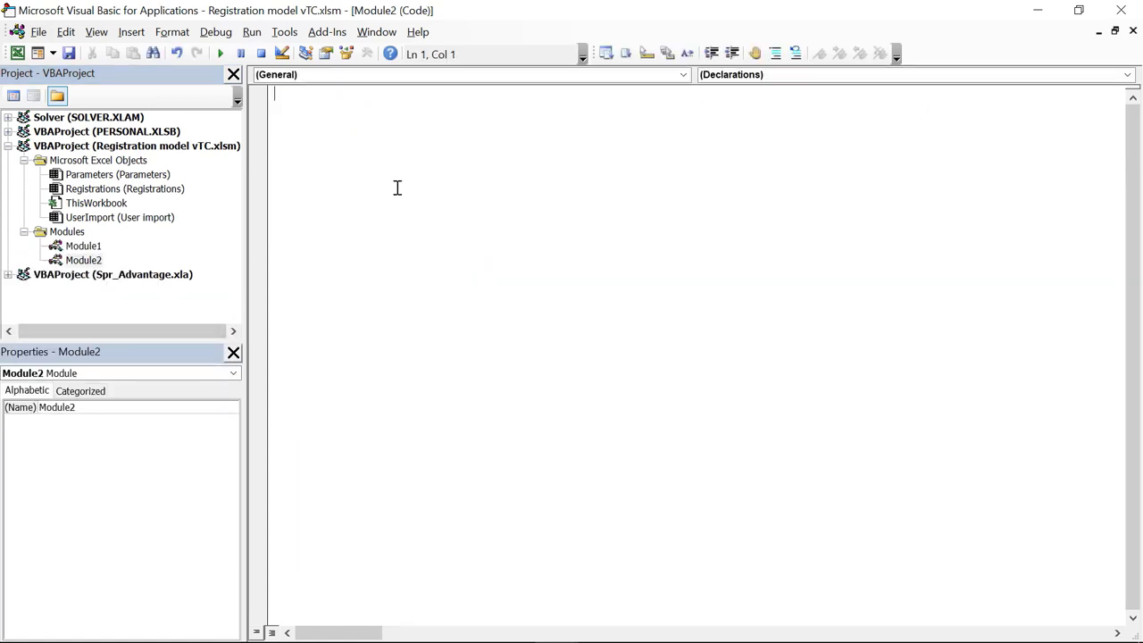
pyautogui.write('Sub ExportC')
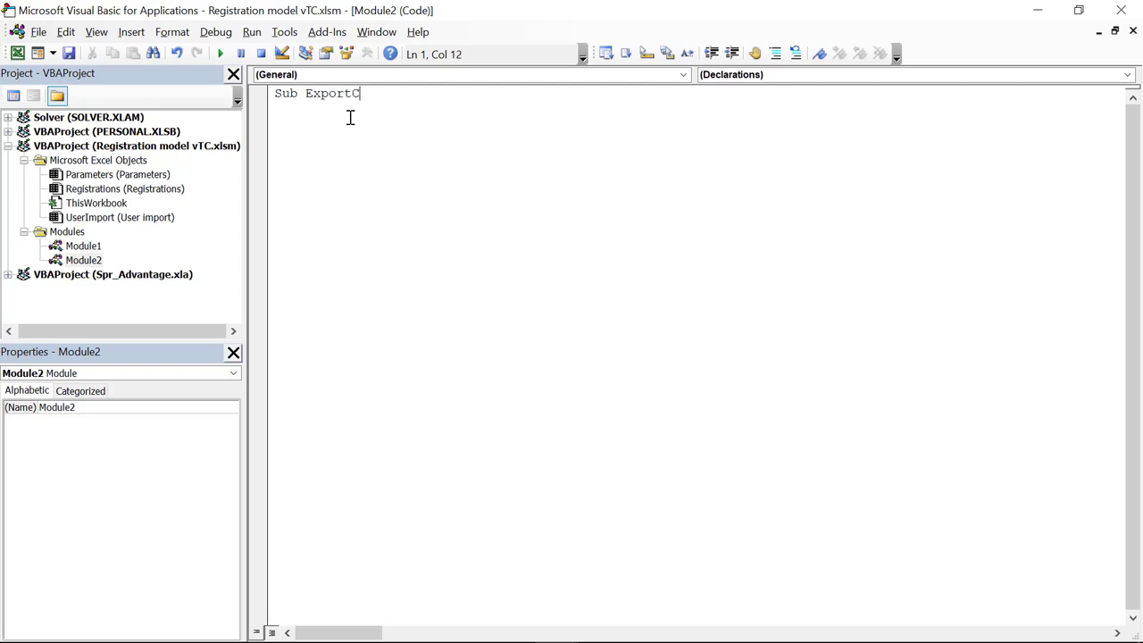
pyautogui.write('SV()')
pyautogui.press('Return')
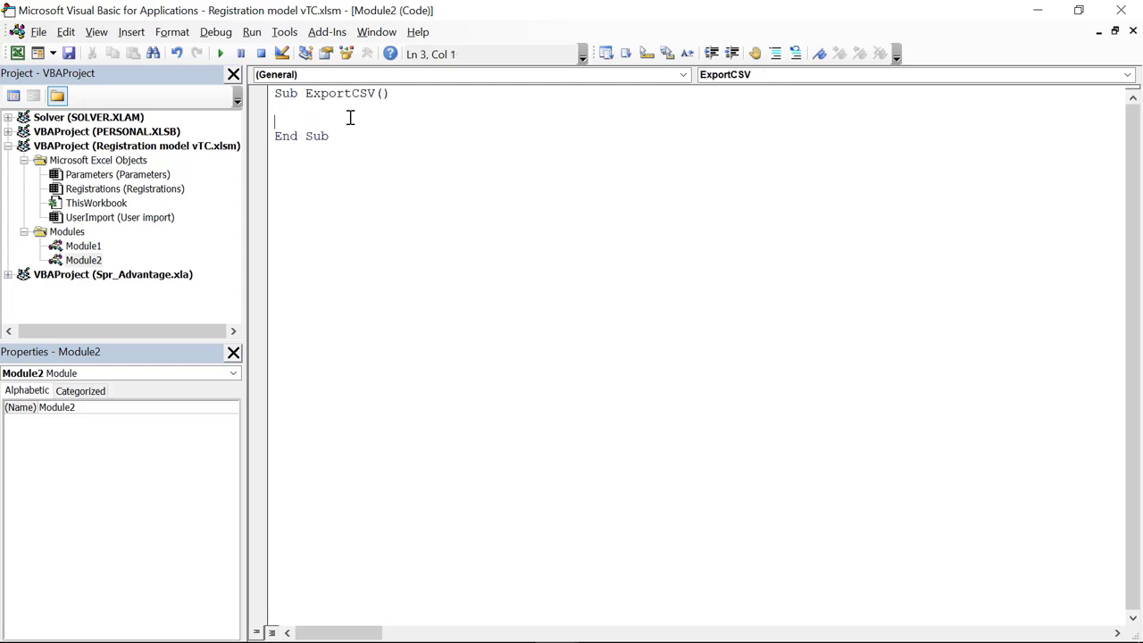
pyautogui.press('Return')
pyautogui.press('Return')
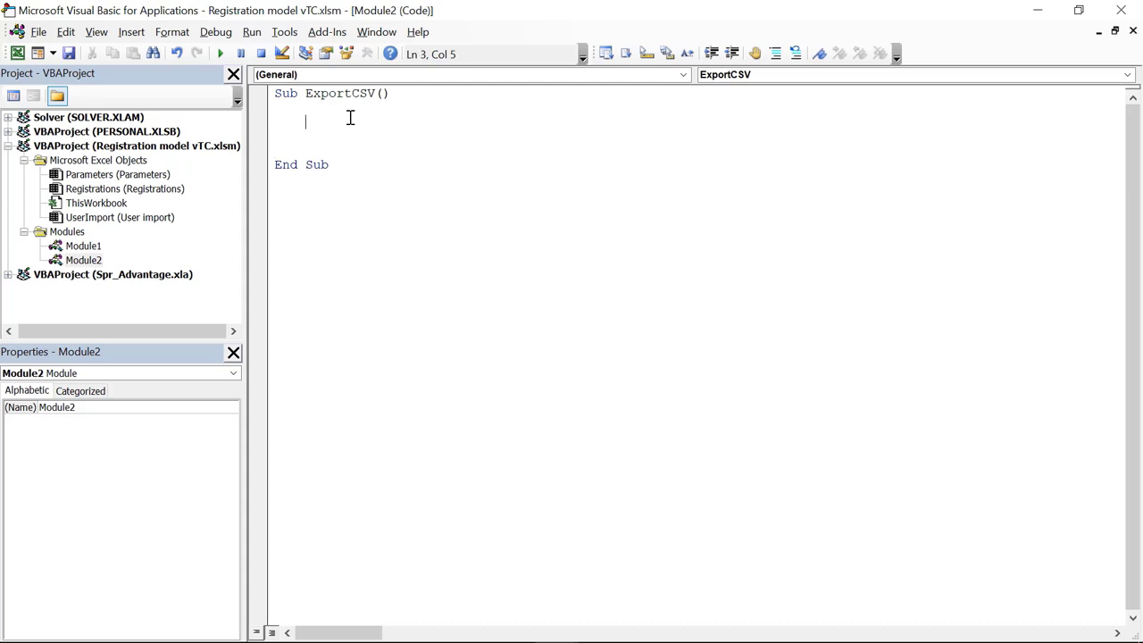
# Step: Set Application.DisplayAlerts and Application.ScreenUpdating to False in ExportCSV
pyautogui.write('Apl')
pyautogui.write('plication')
pyautogui.write('.')
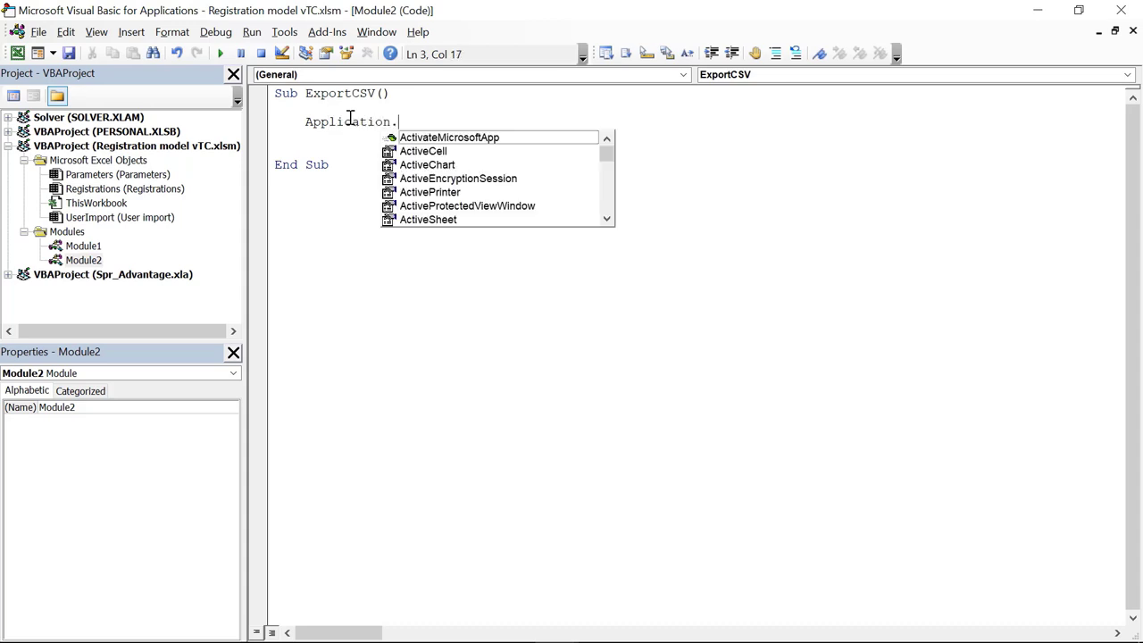
pyautogui.write('de')
pyautogui.press('BackSpace')
pyautogui.write('is')
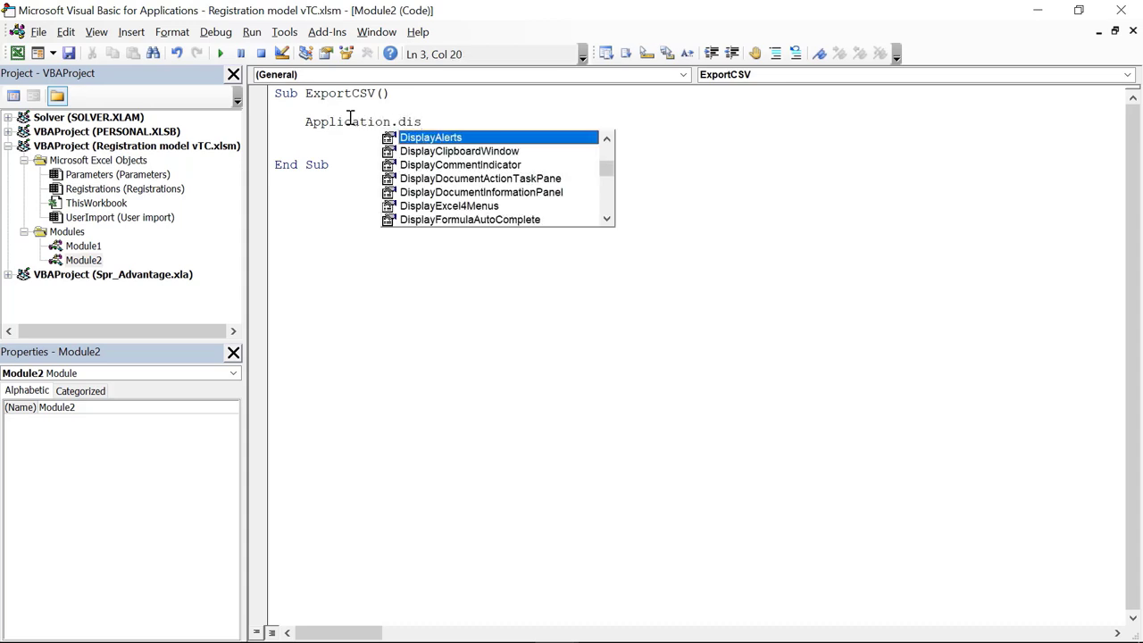
pyautogui.press('Tab')
pyautogui.write('= fa')
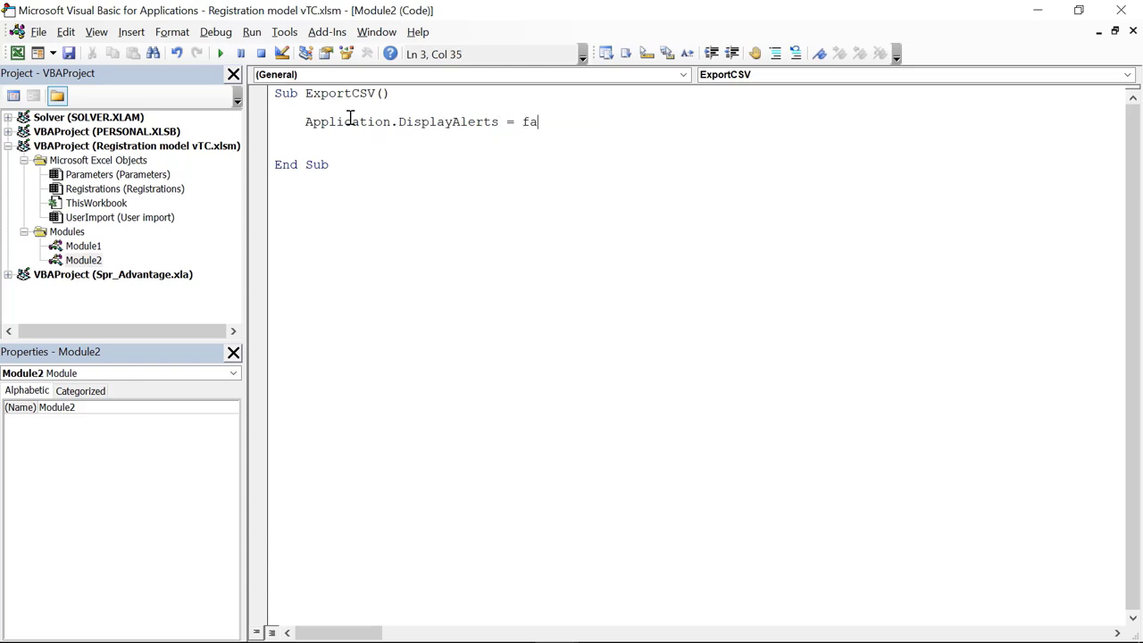
pyautogui.hotkey('ctrl', 'space')
pyautogui.press('Return')
pyautogui.write('Appli')
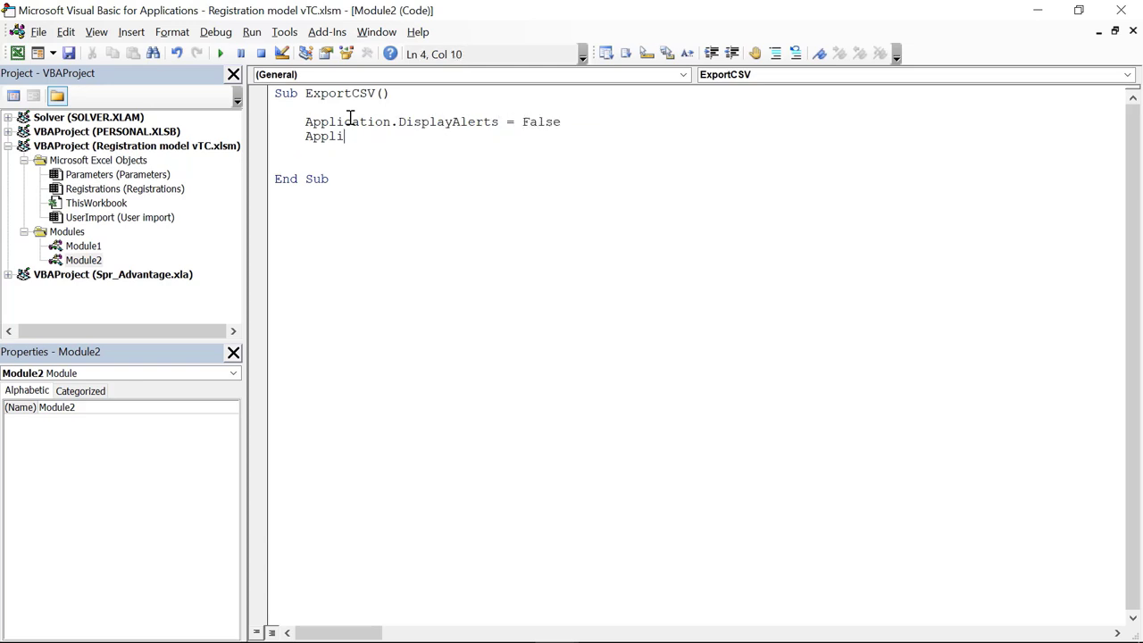
pyautogui.write('cation.sc')
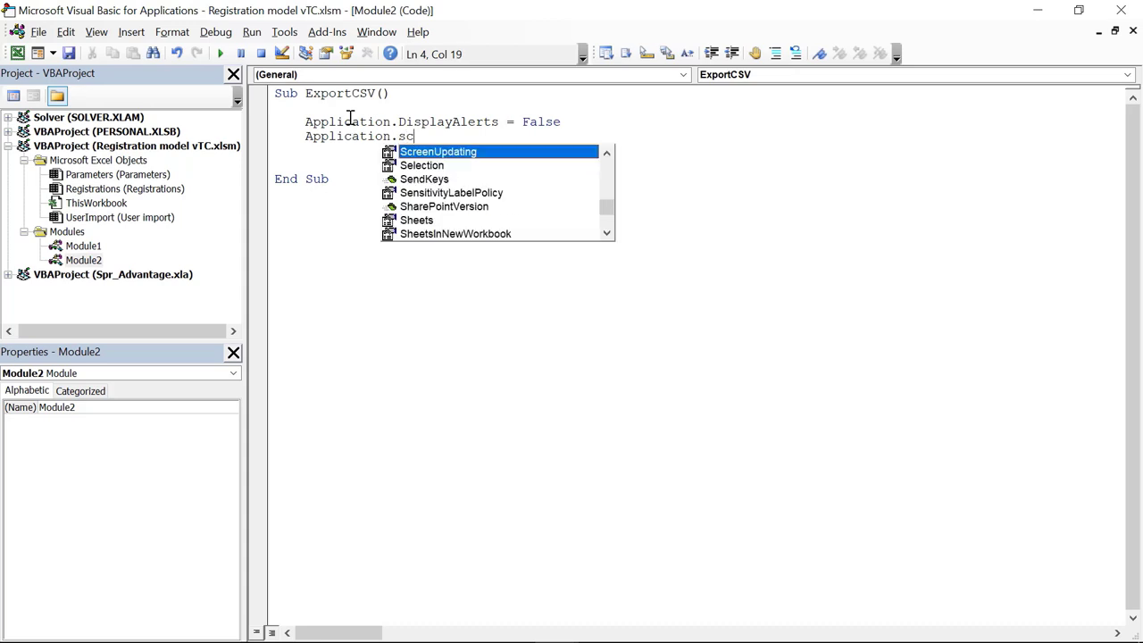
pyautogui.press('Tab')
pyautogui.write('= False')
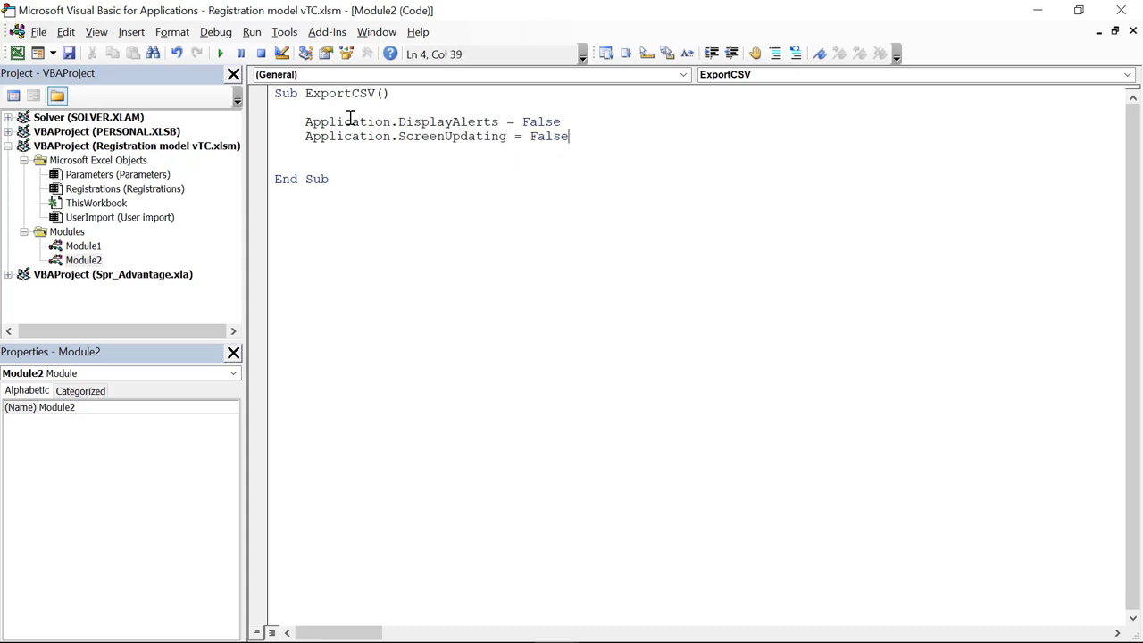
pyautogui.press('Return')
pyautogui.press('Return')
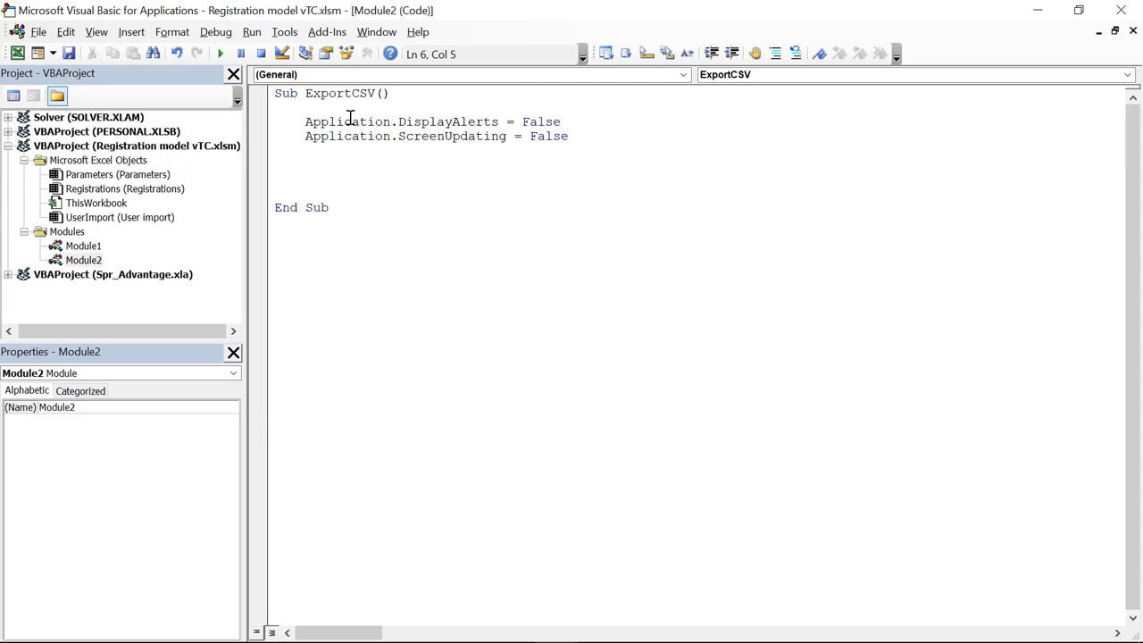
# Step: Declare Folder_path As String and Export_date As Date
pyautogui.write('dim Folder_path')
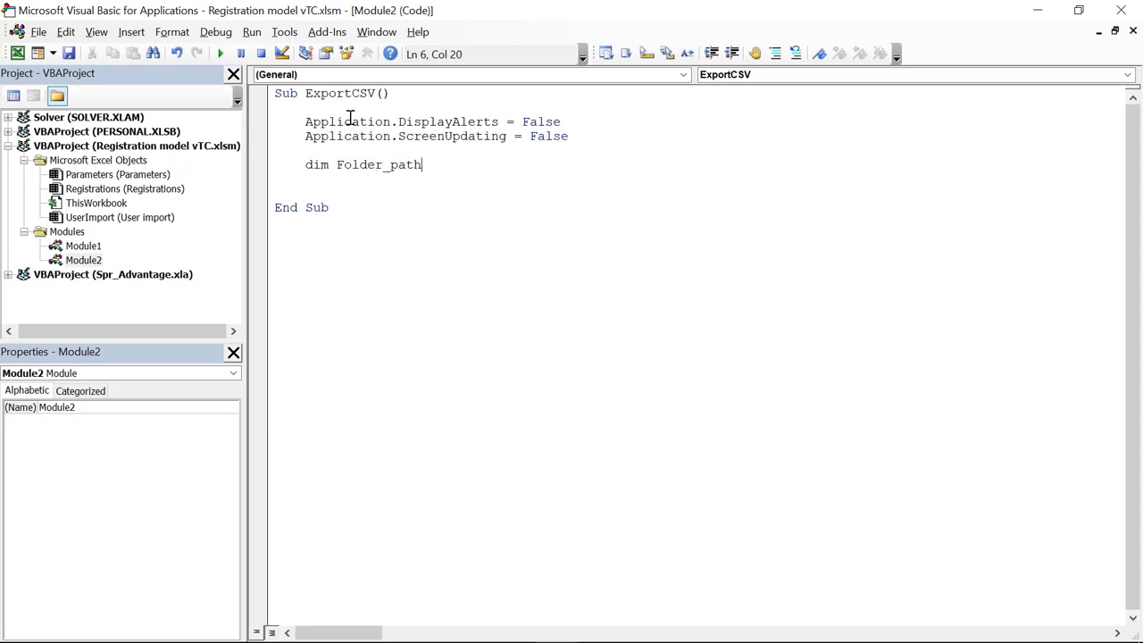
pyautogui.write(' as stri')
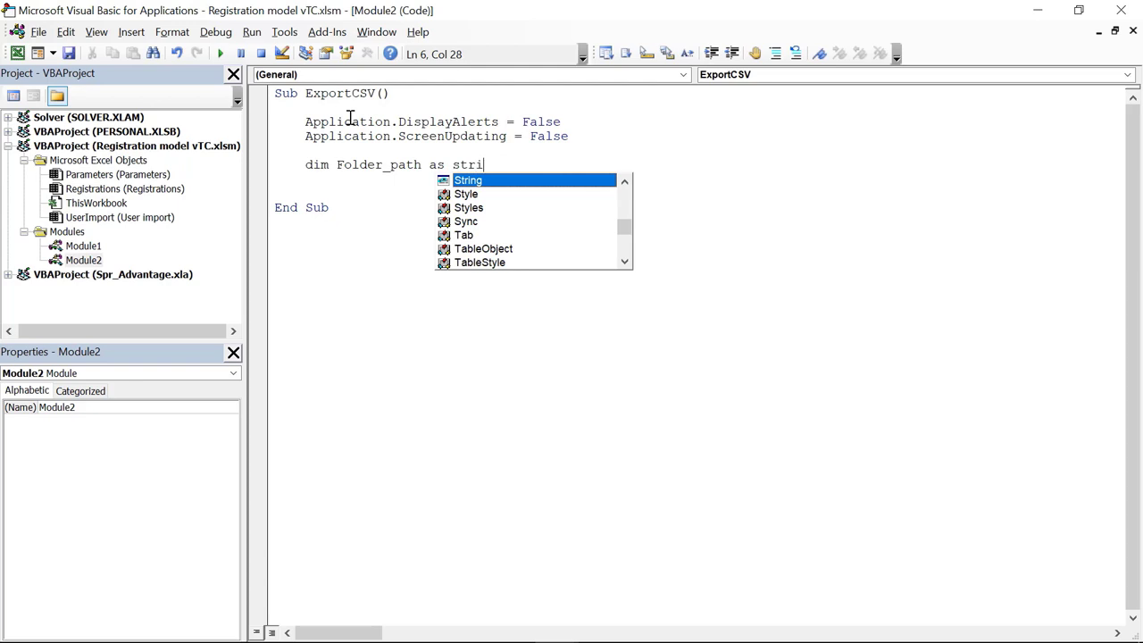
pyautogui.press('Return')
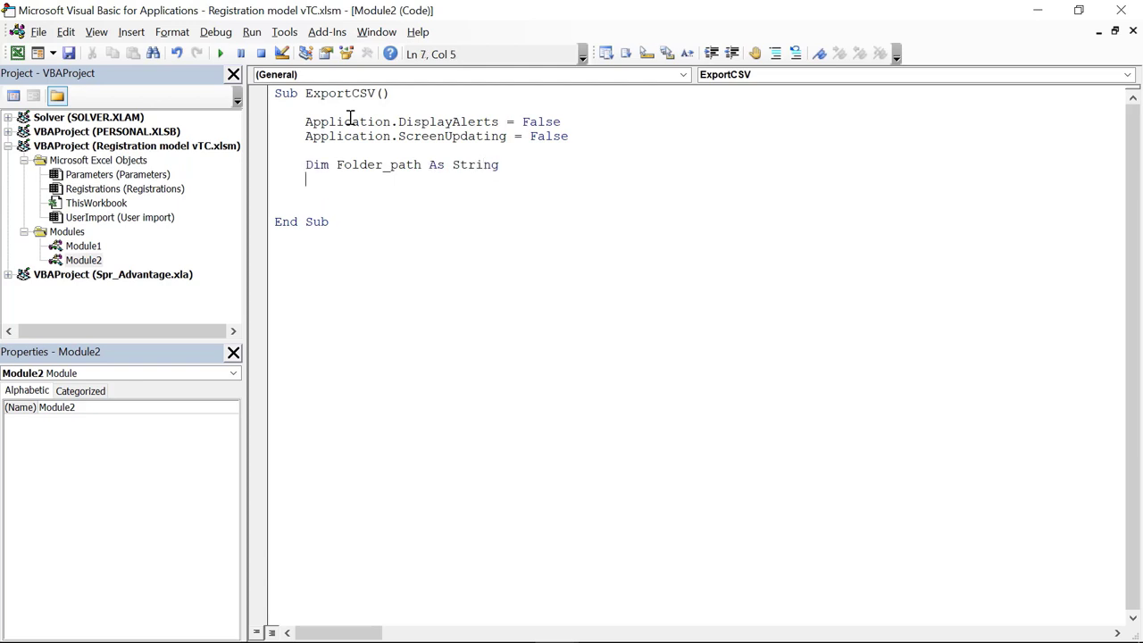
pyautogui.write('dim Export_date')
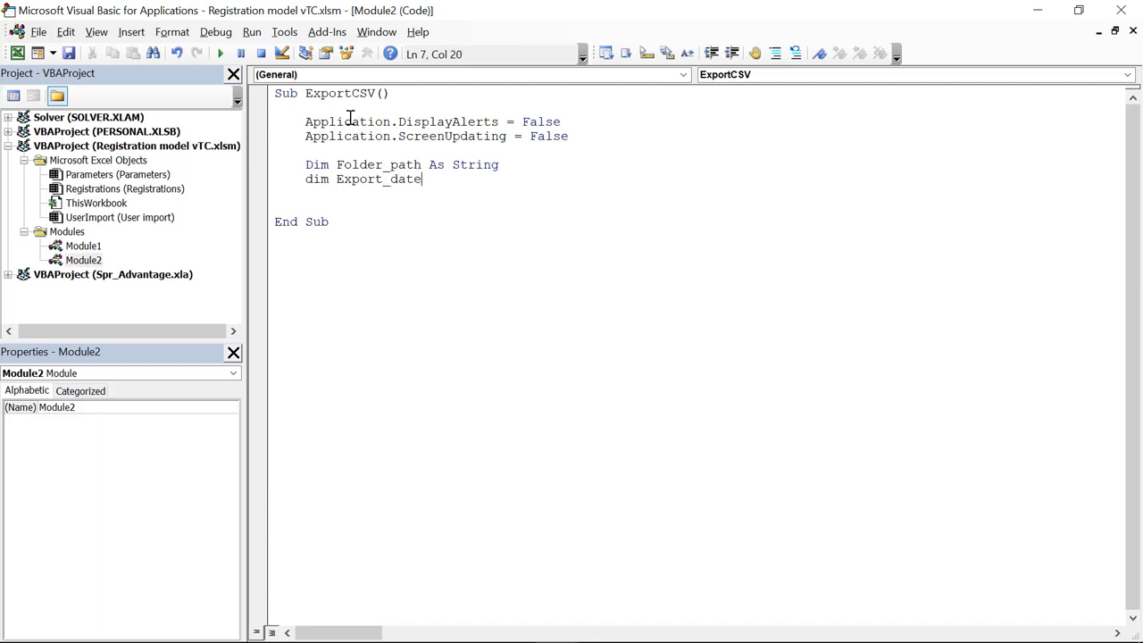
pyautogui.write(' as date')
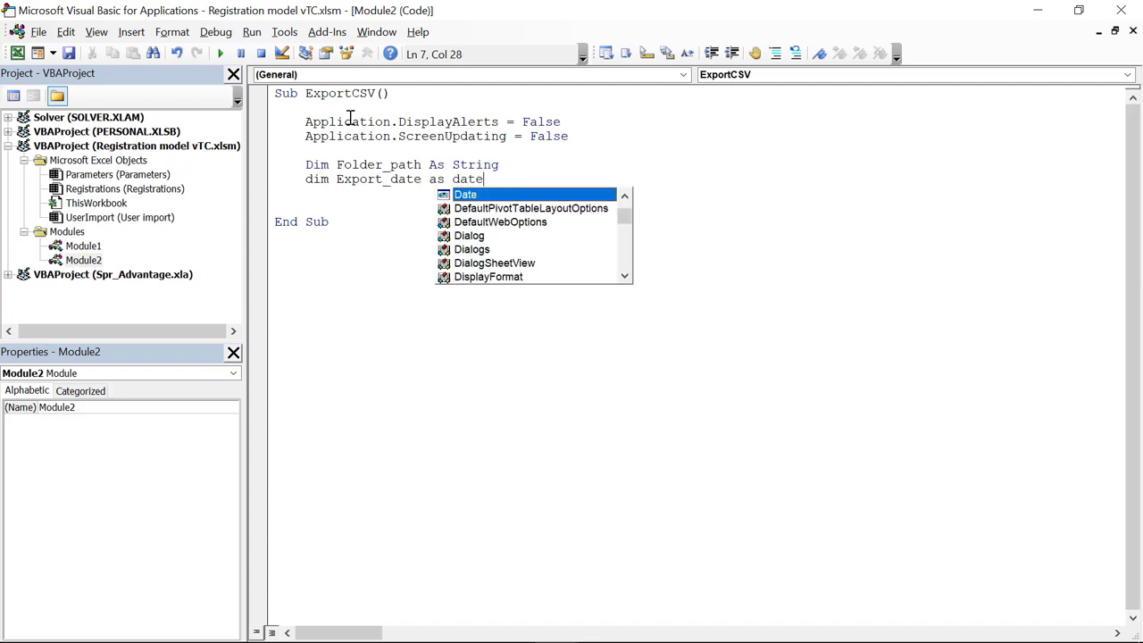
pyautogui.press('Return')
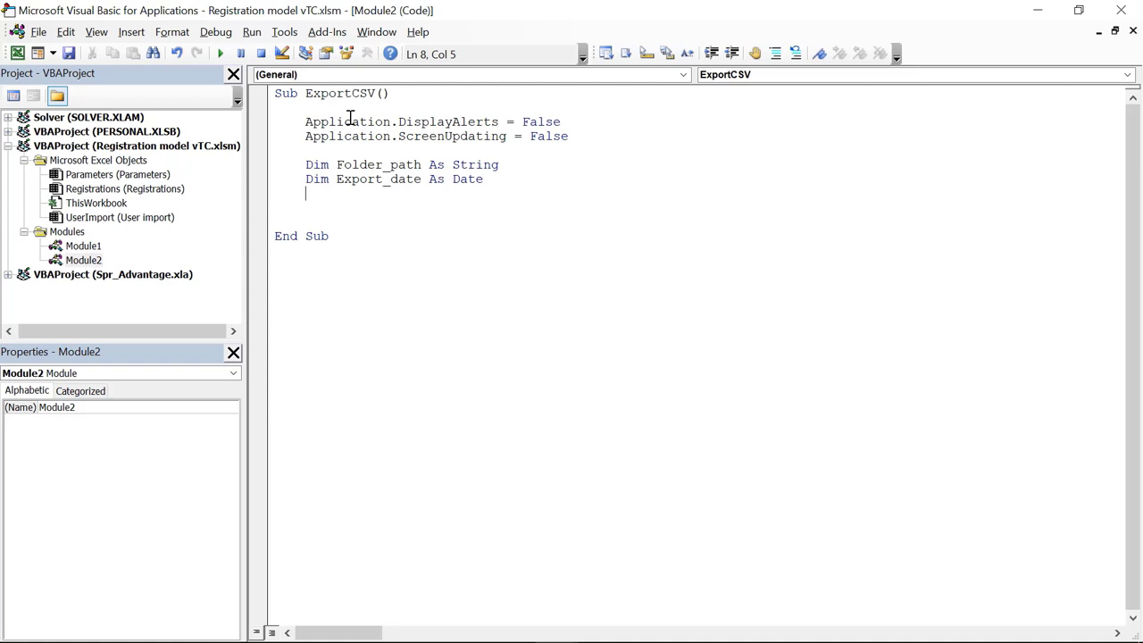
# Step: Assign Folder_path and Export_date from Parameters ranges FolderPath and Date
pyautogui.write('Folder_path ')
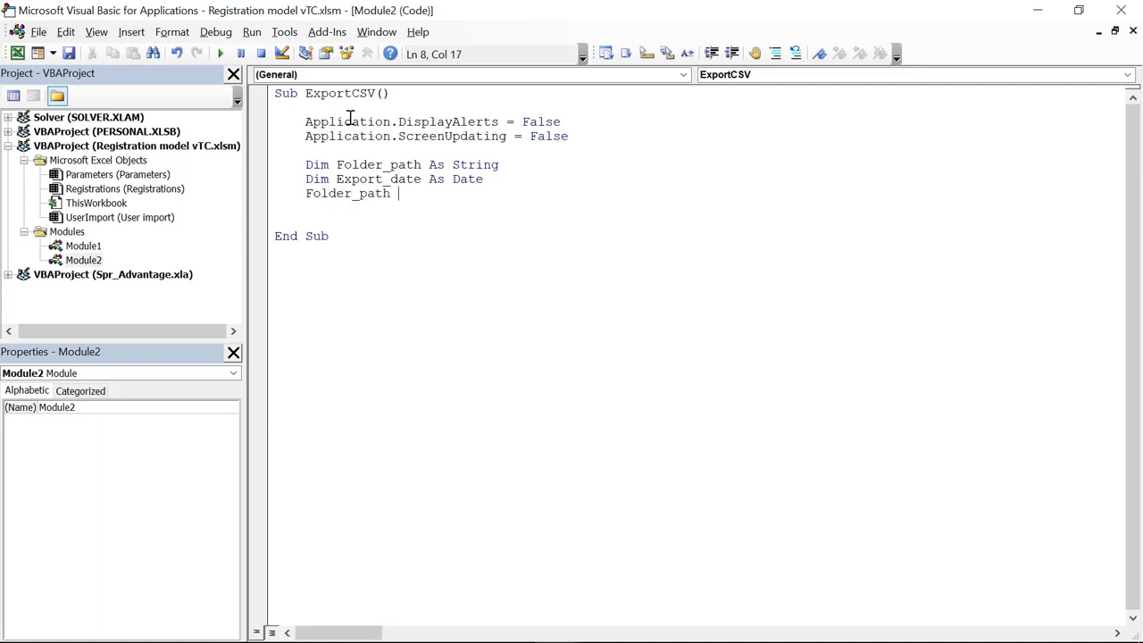
pyautogui.write('= ')
pyautogui.write('Parate')
pyautogui.write('meters')
pyautogui.write('.ran')
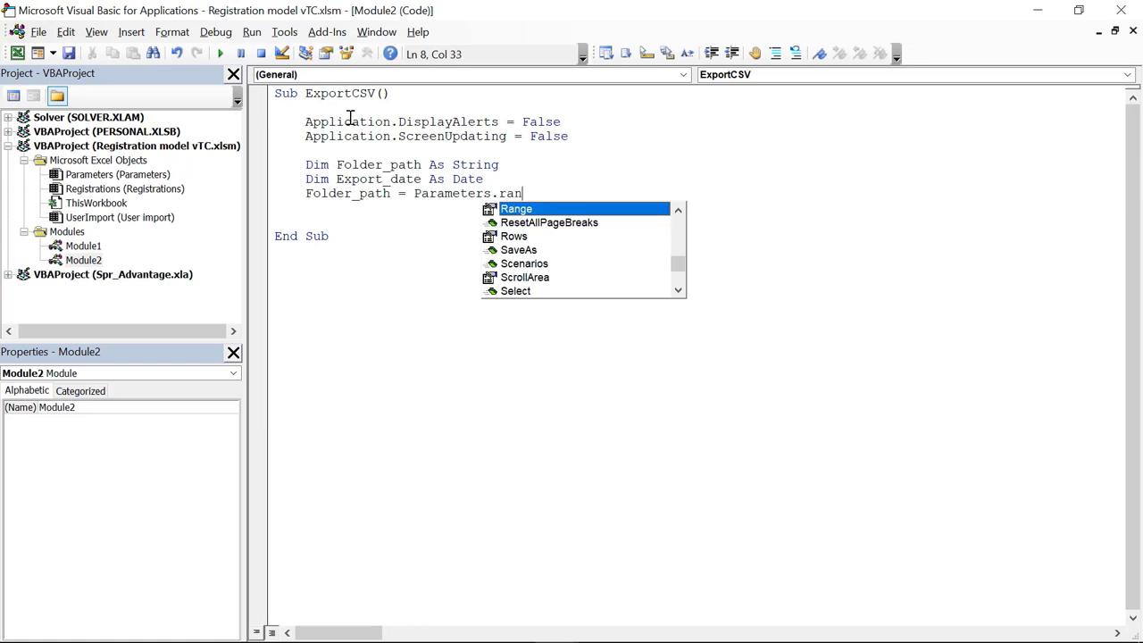
pyautogui.press('Tab')
pyautogui.write('("')
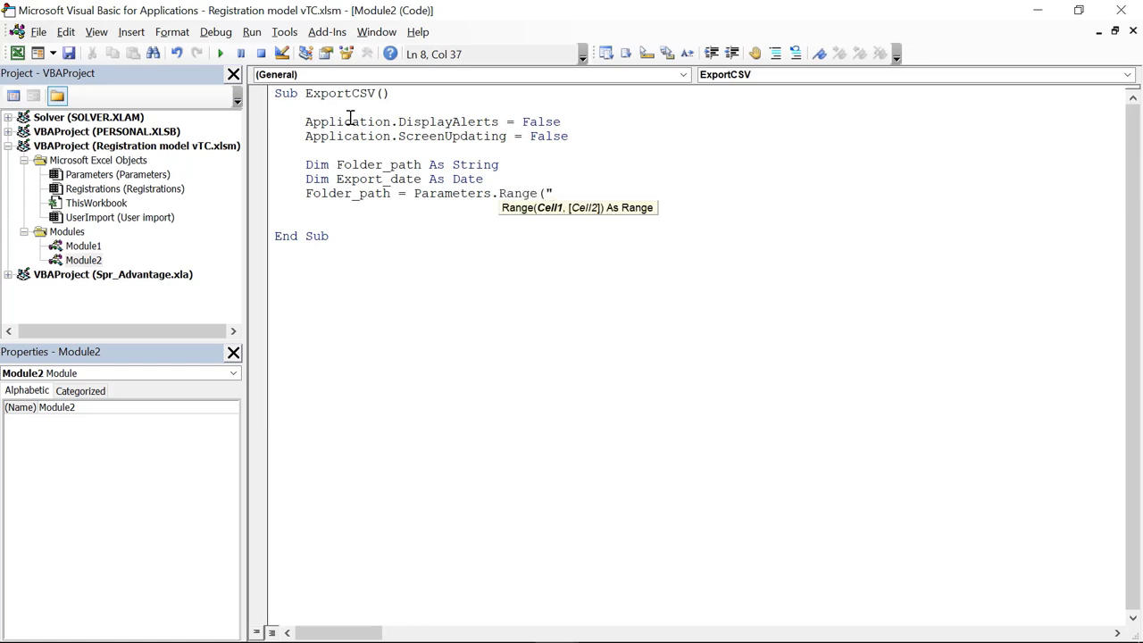
pyautogui.write('FolderPath")')
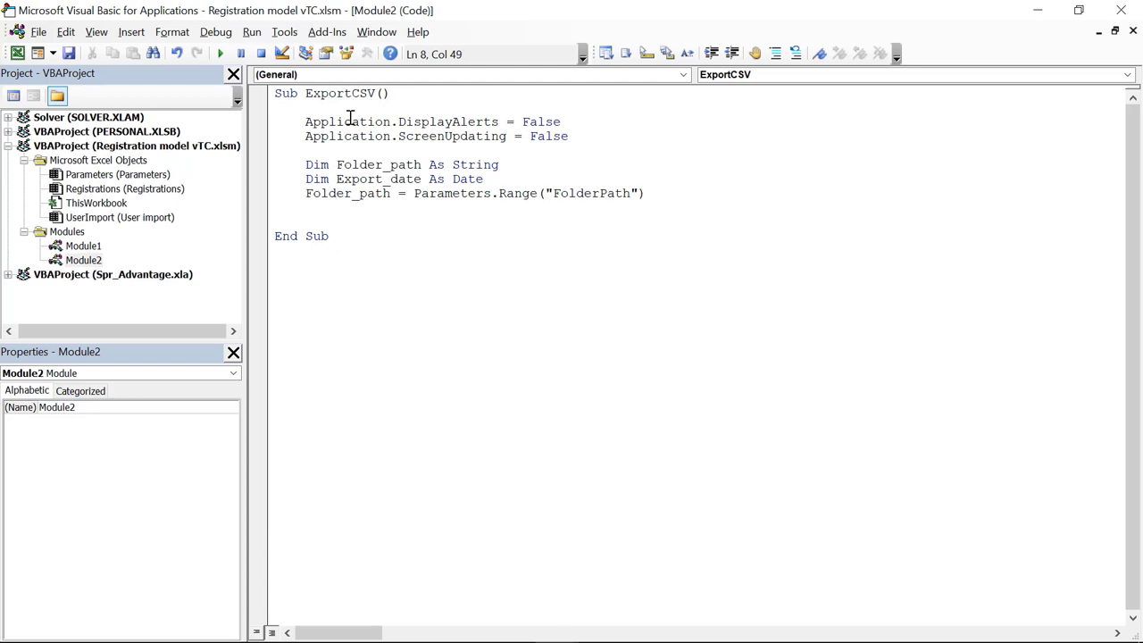
pyautogui.write('.Value & "\\')
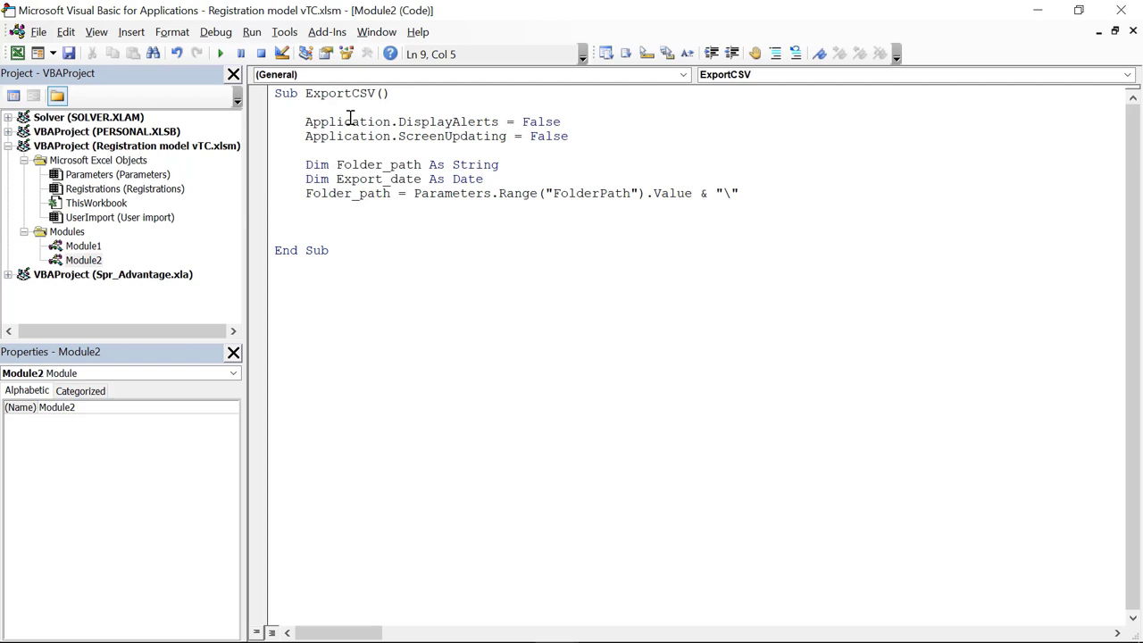
pyautogui.write('xport')
pyautogui.write('_date ')
pyautogui.write('= ')
pyautogui.write('Paramet')
pyautogui.press('BackSpace')
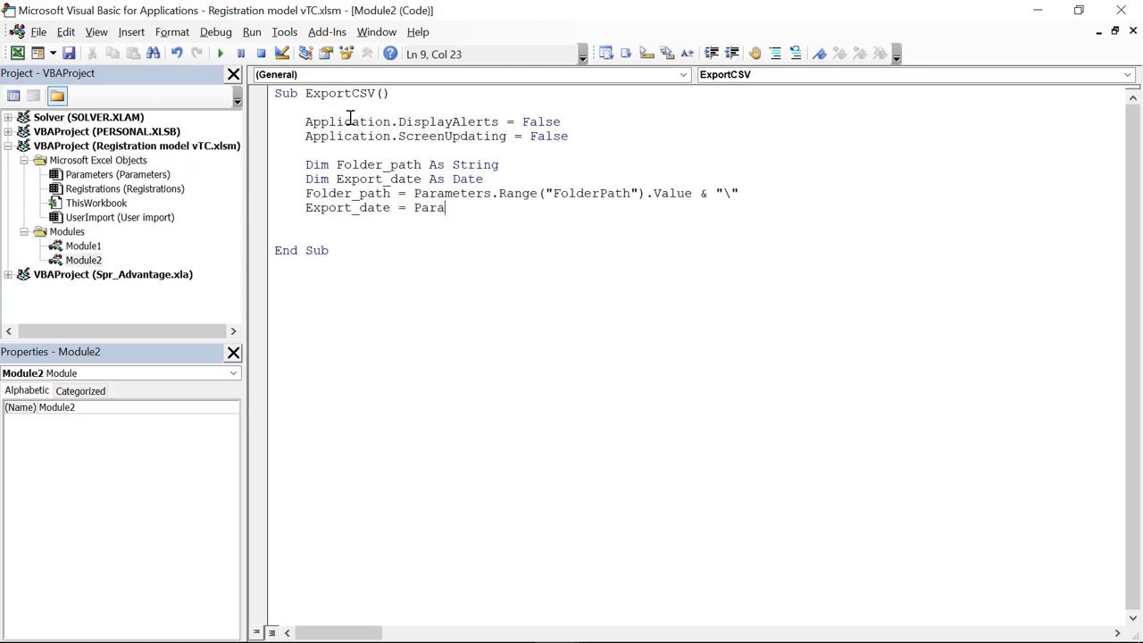
pyautogui.write('meters,')
pyautogui.write('rang')
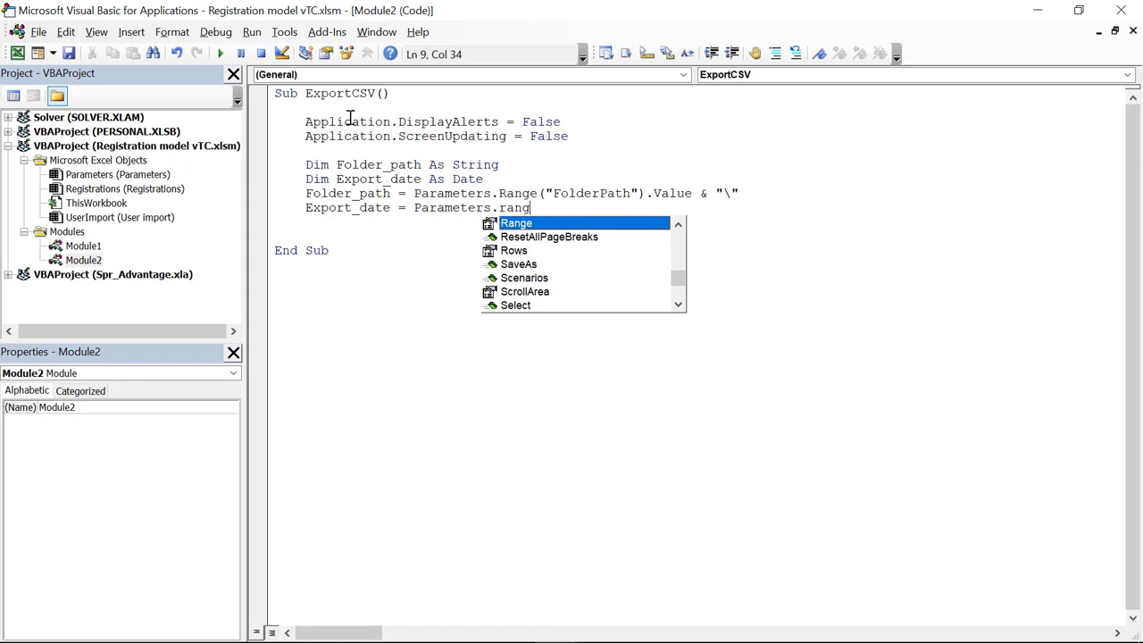
pyautogui.press('Tab')
pyautogui.write('(')
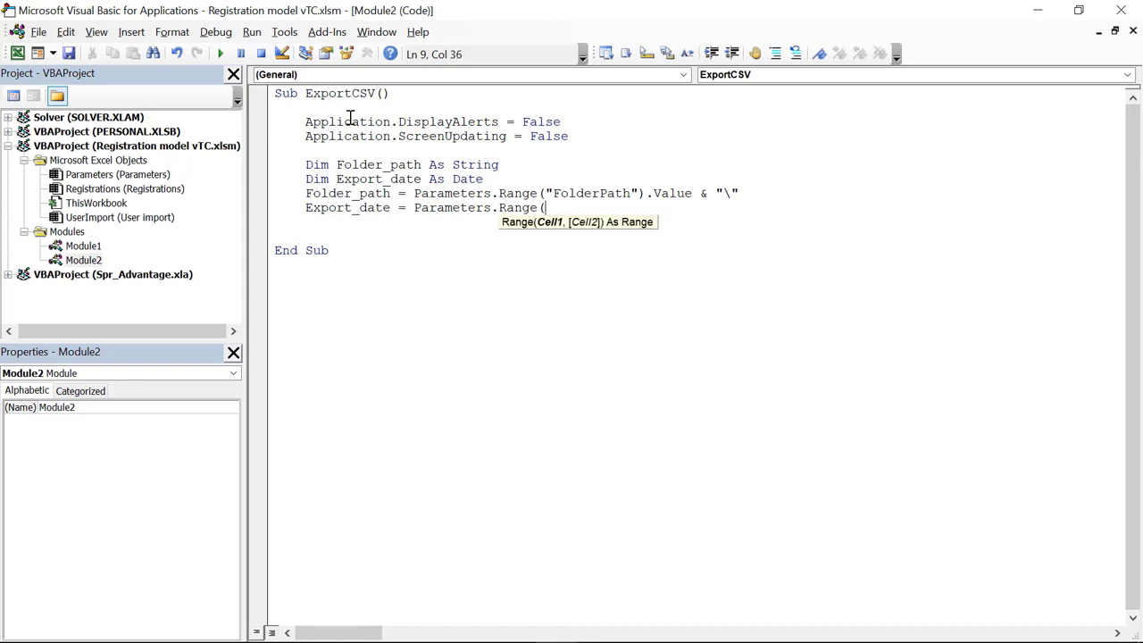
pyautogui.write('"Date").')
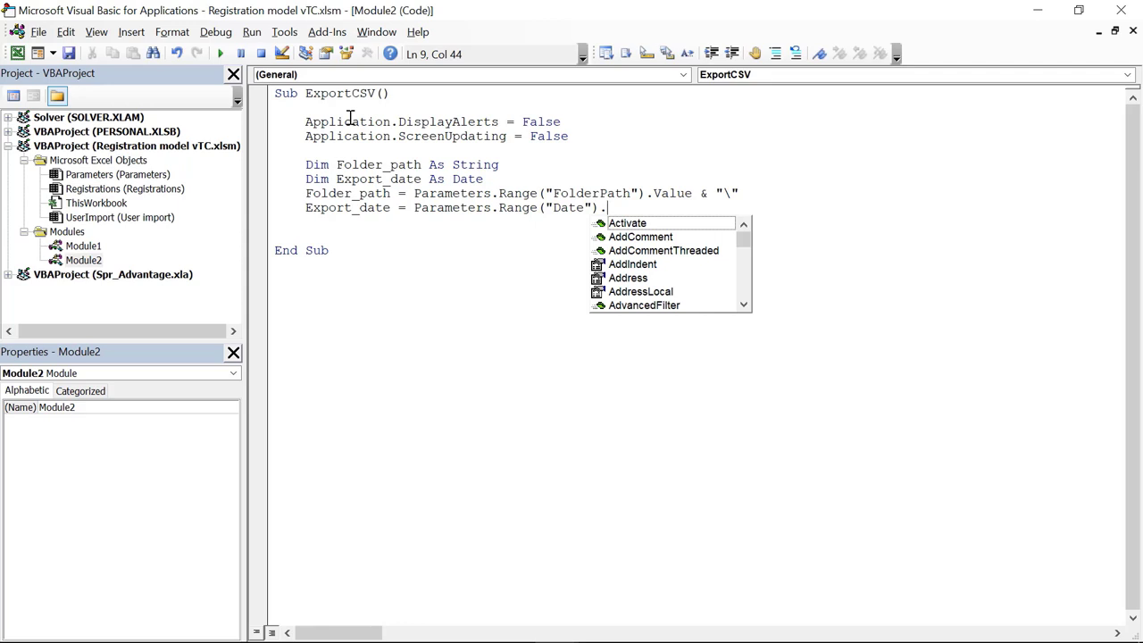
pyautogui.write('val')
pyautogui.press('Tab')
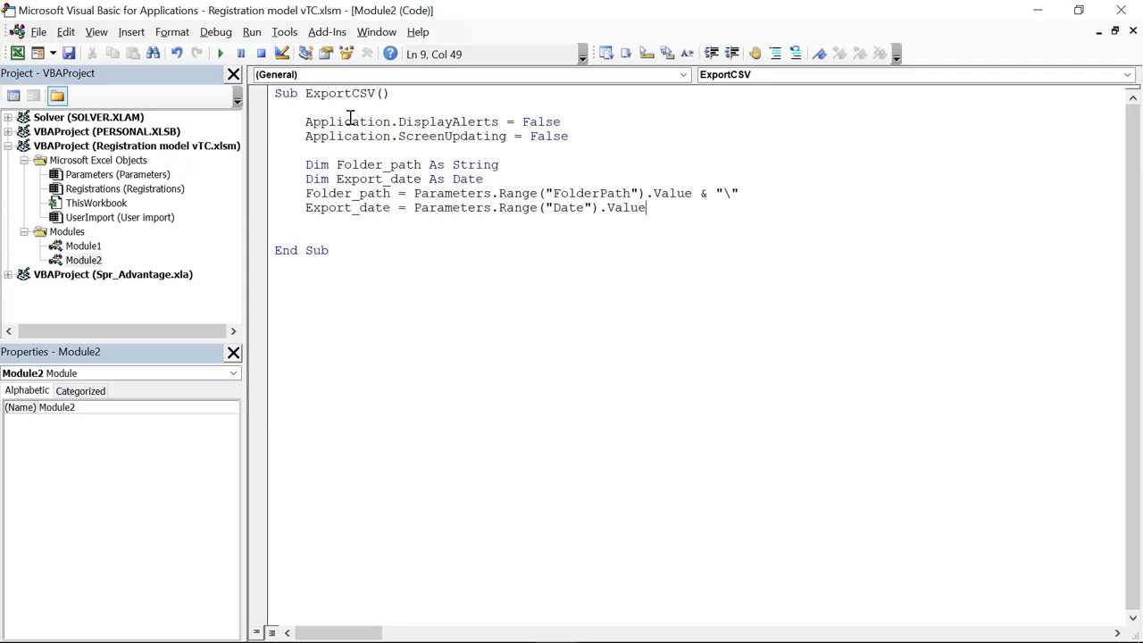
pyautogui.press('Return')
pyautogui.press('Return')
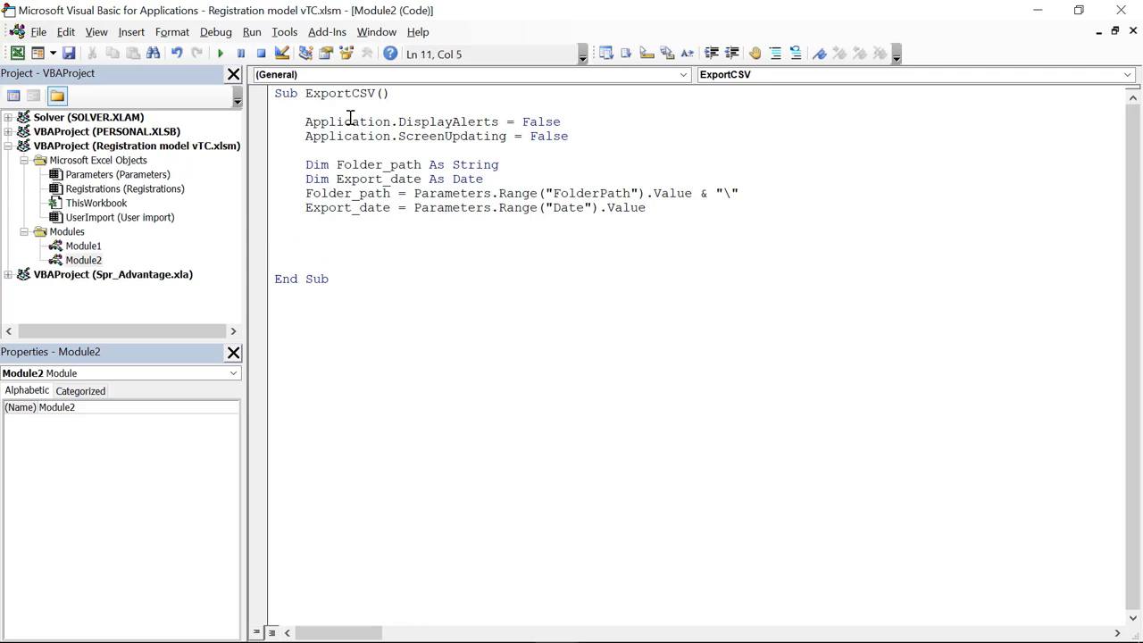
# Step: Add the comment 'Export User import tab to CSV' and a UserImport.Copy line
pyautogui.write("'Export User im")
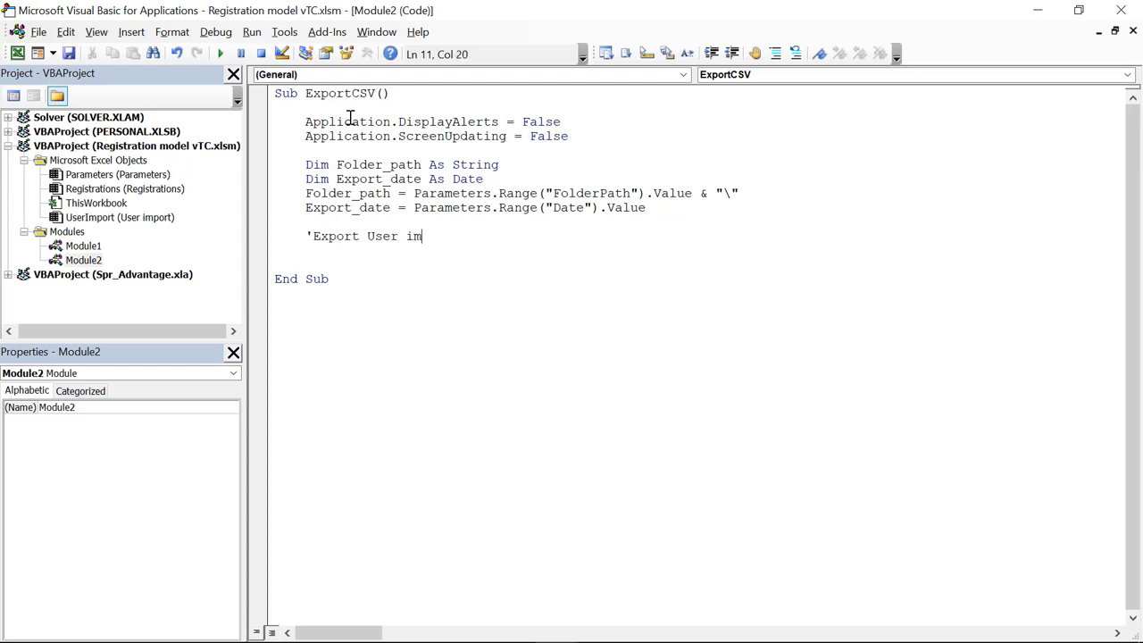
pyautogui.write('port tab to CSV')
pyautogui.press('Return')
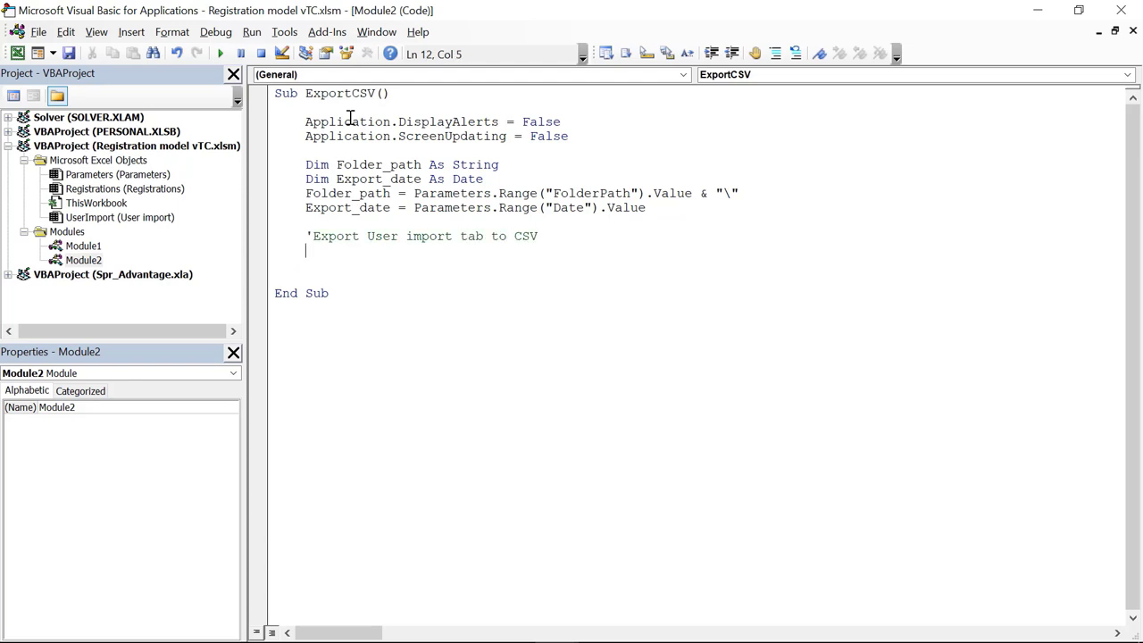
pyautogui.write('Userimport.cop')
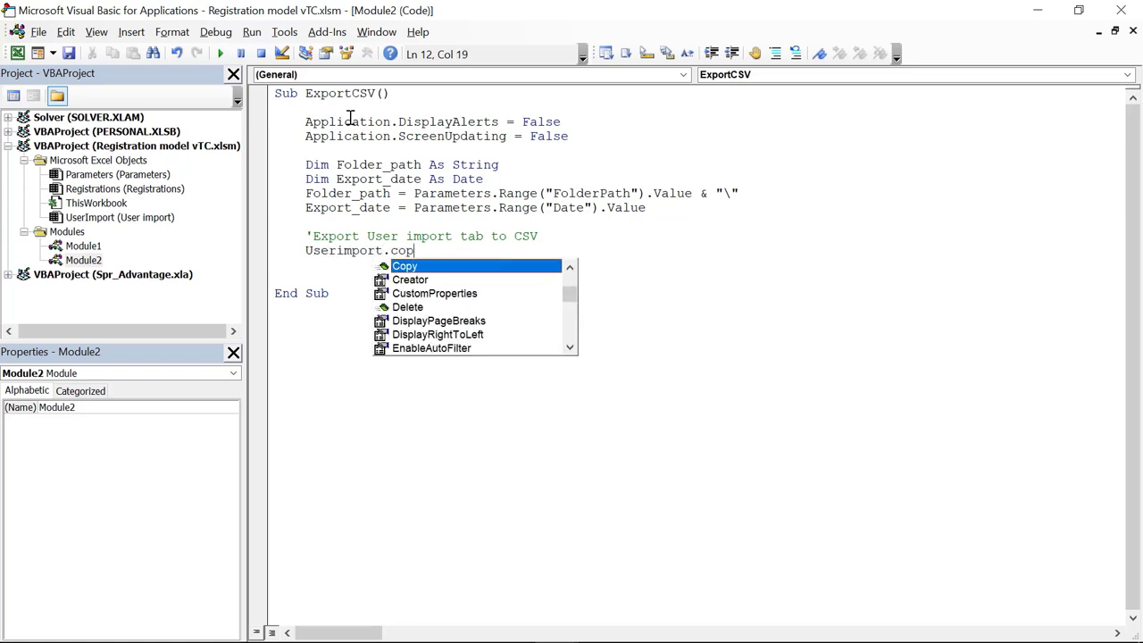
pyautogui.press('Return')
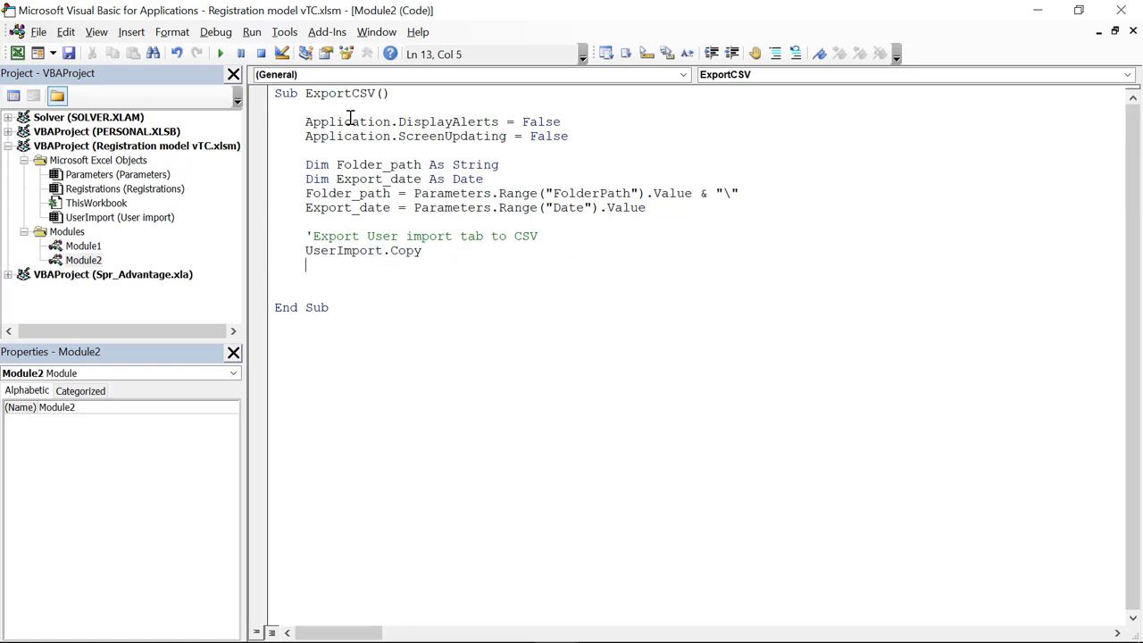
# Step: Save as Folder_path & sheet name & yyyy-mm-dd date with FileFormat xlCSV, then close it
pyautogui.write('Activeworkbook.sav')
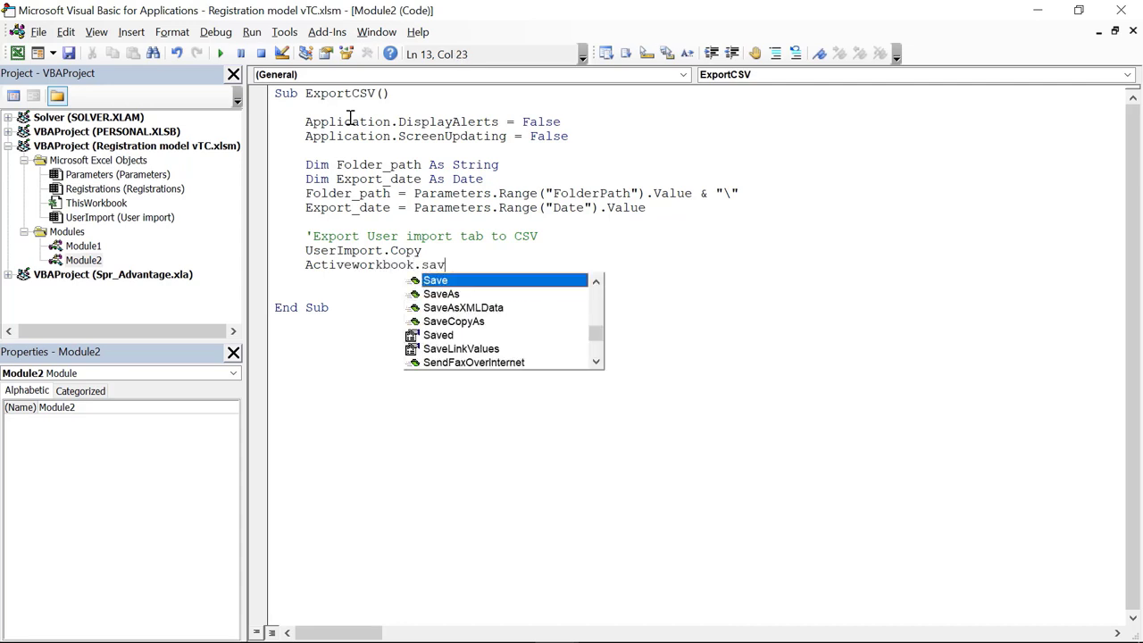
pyautogui.write('eas file')
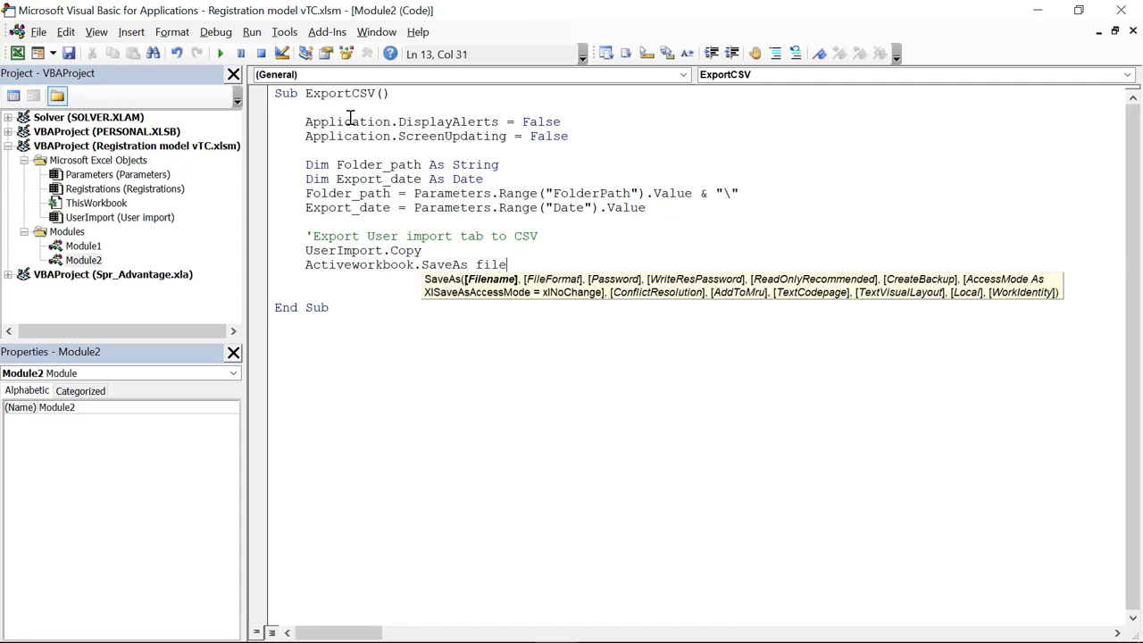
pyautogui.write('name:= Folder')
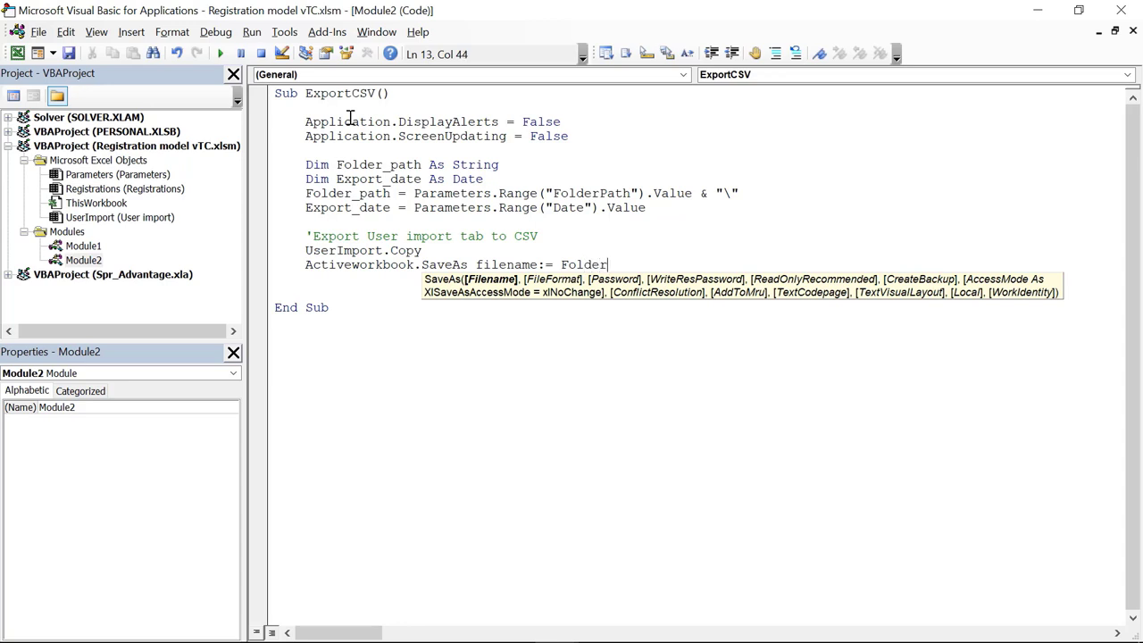
pyautogui.write('_path & Userim')
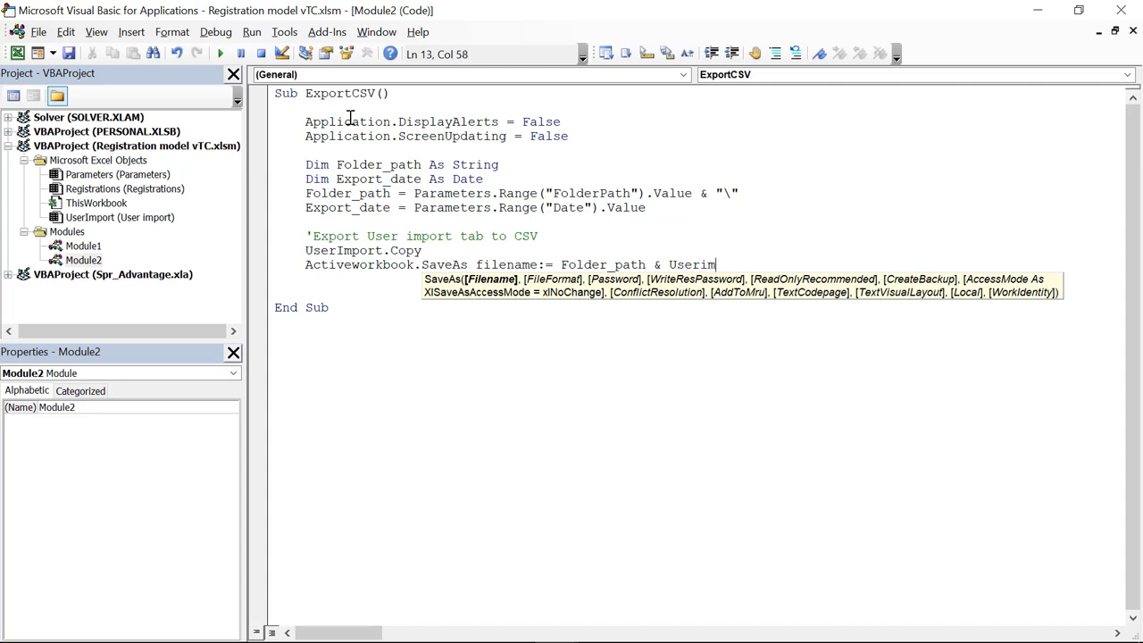
pyautogui.write('port.name & " " & format')
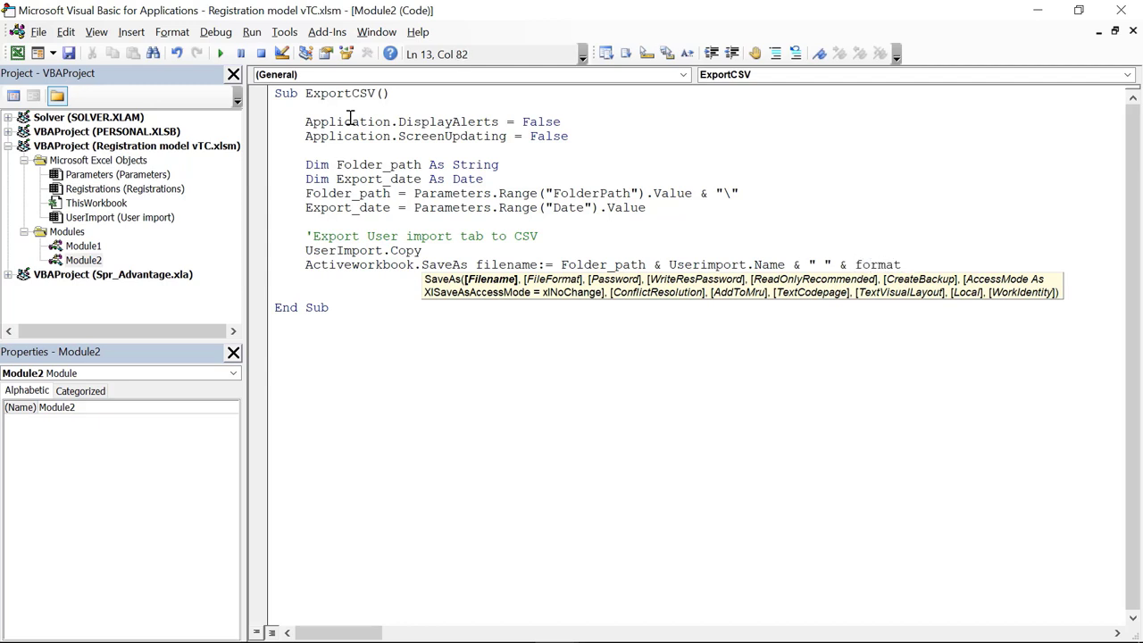
pyautogui.write('(')
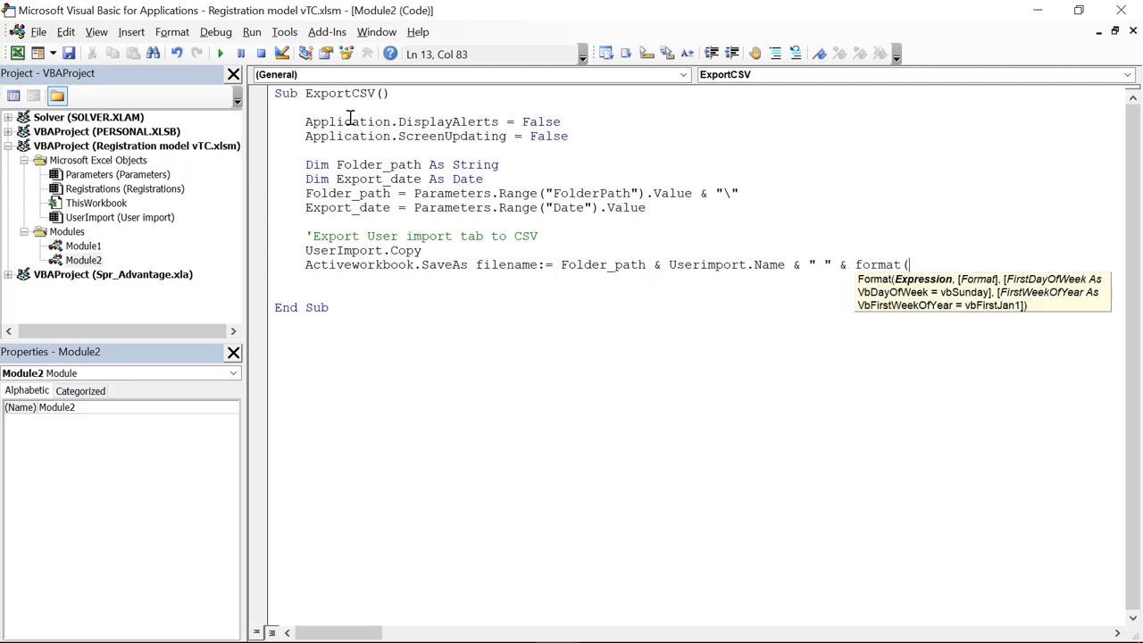
pyautogui.write('export_date, "')
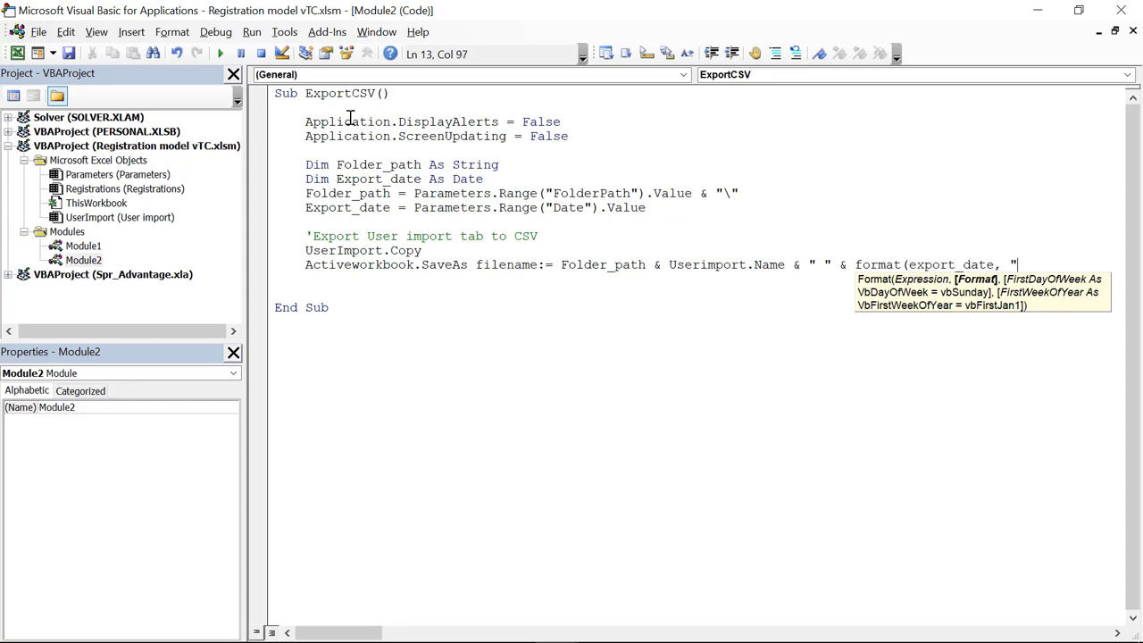
pyautogui.write('yyyy-mm-dd")')
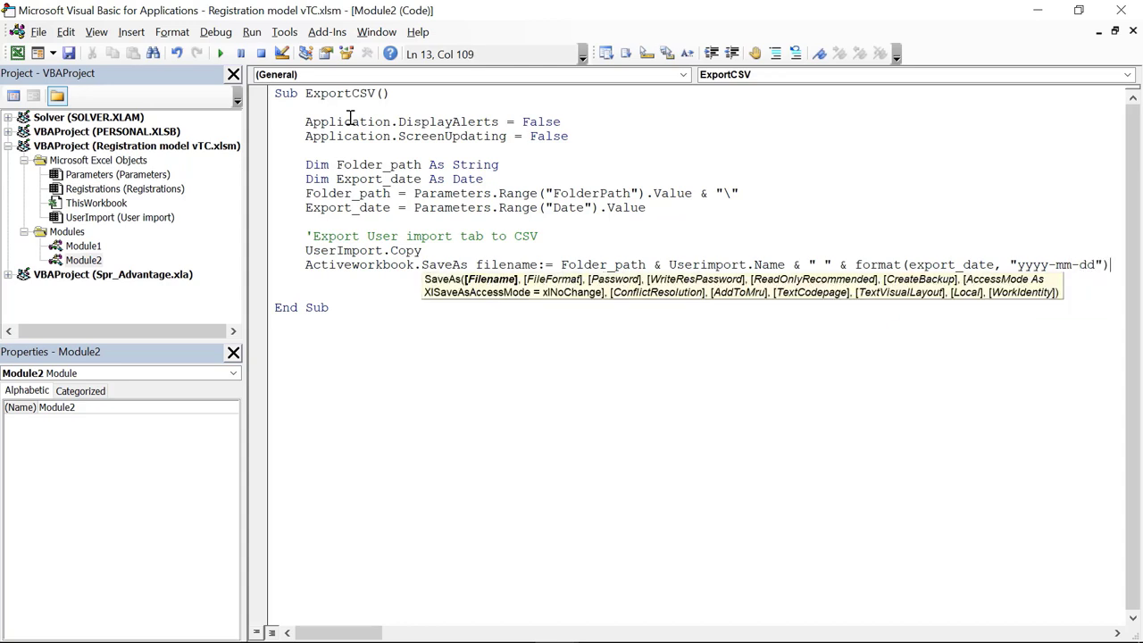
pyautogui.write(',')
pyautogui.write(' file')
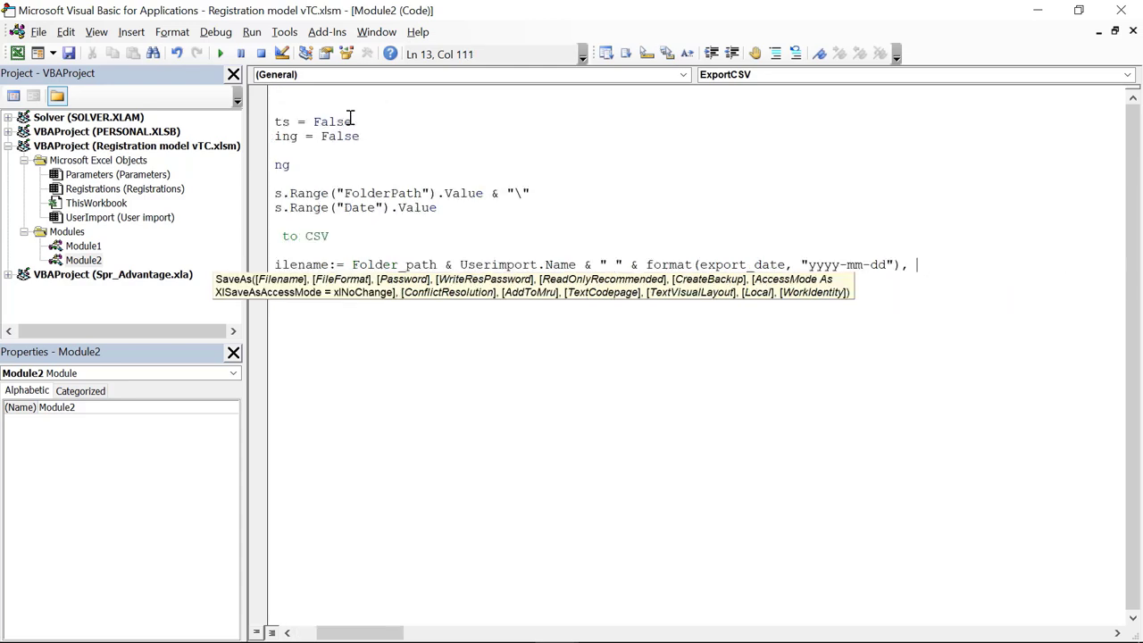
pyautogui.write('format :')
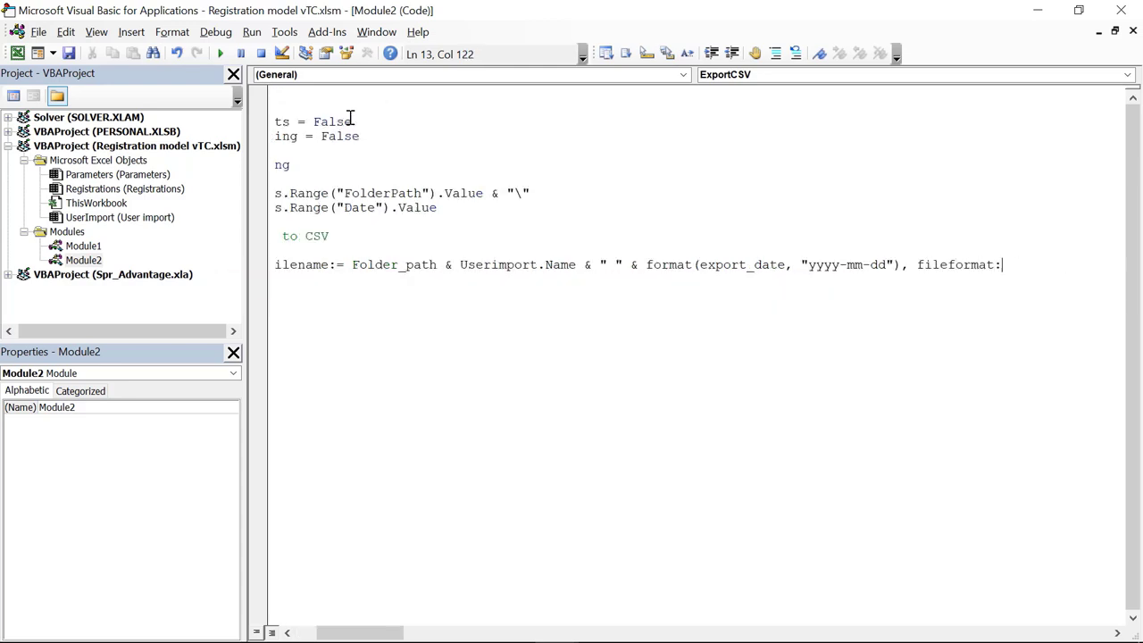
pyautogui.write('=')
pyautogui.press('BackSpace')
pyautogui.write('= xlcsv')
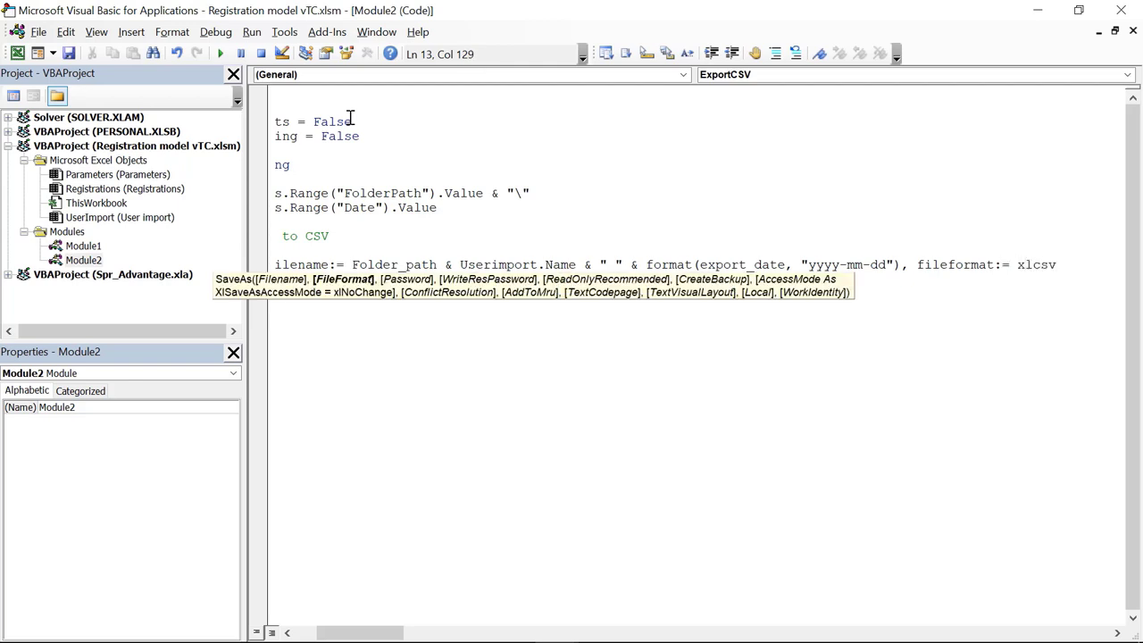
pyautogui.press('Return')
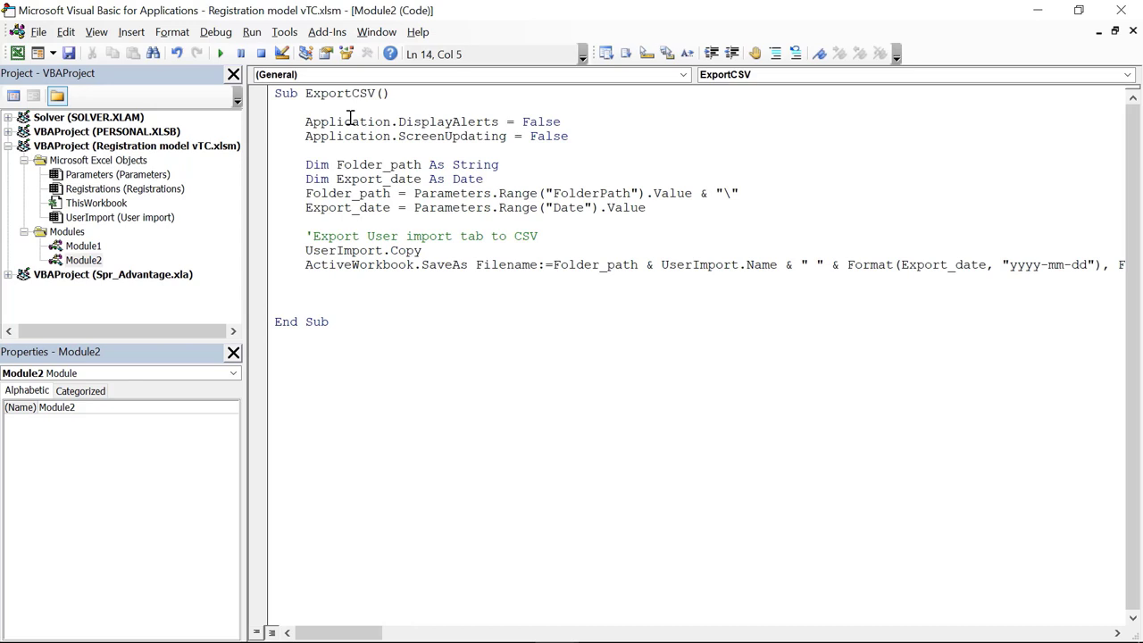
pyautogui.write('Activeworkbook.close')
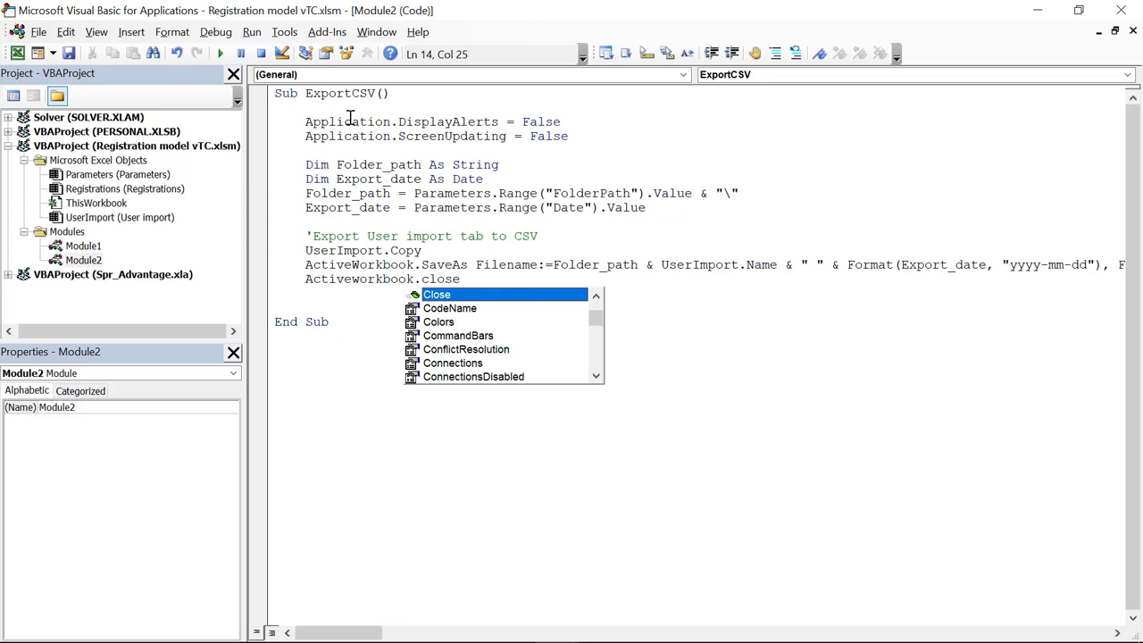
pyautogui.press('Return')
pyautogui.press('Return')
# Step: Add a MsgBox ("Done!") line at the end of ExportCSV
pyautogui.write('s')
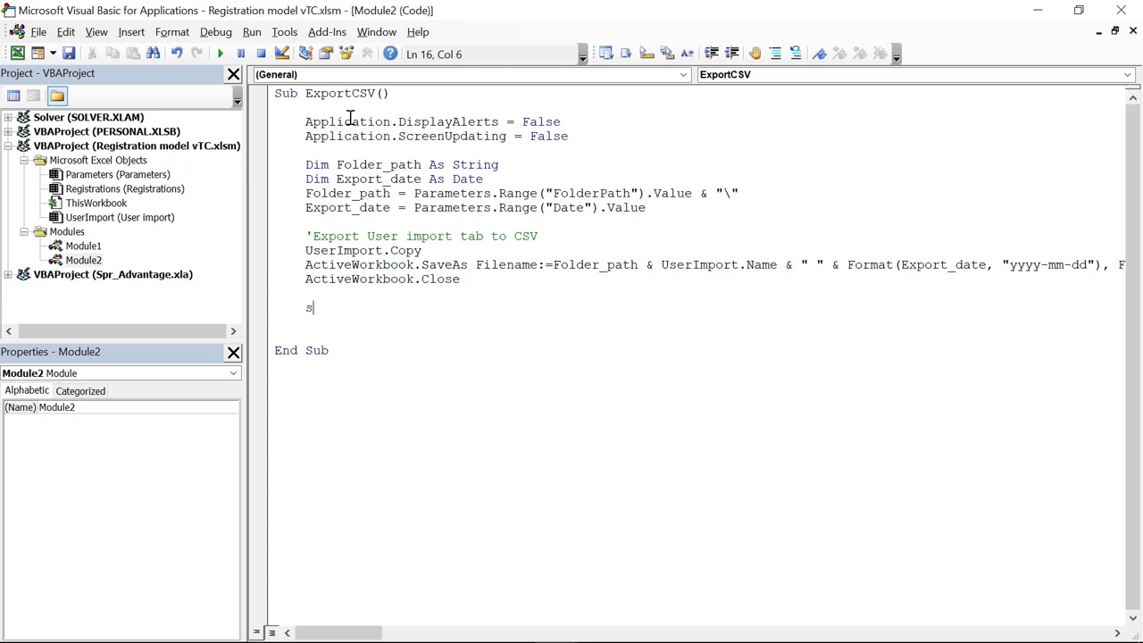
pyautogui.press('BackSpace')
pyautogui.write('msgbox("')
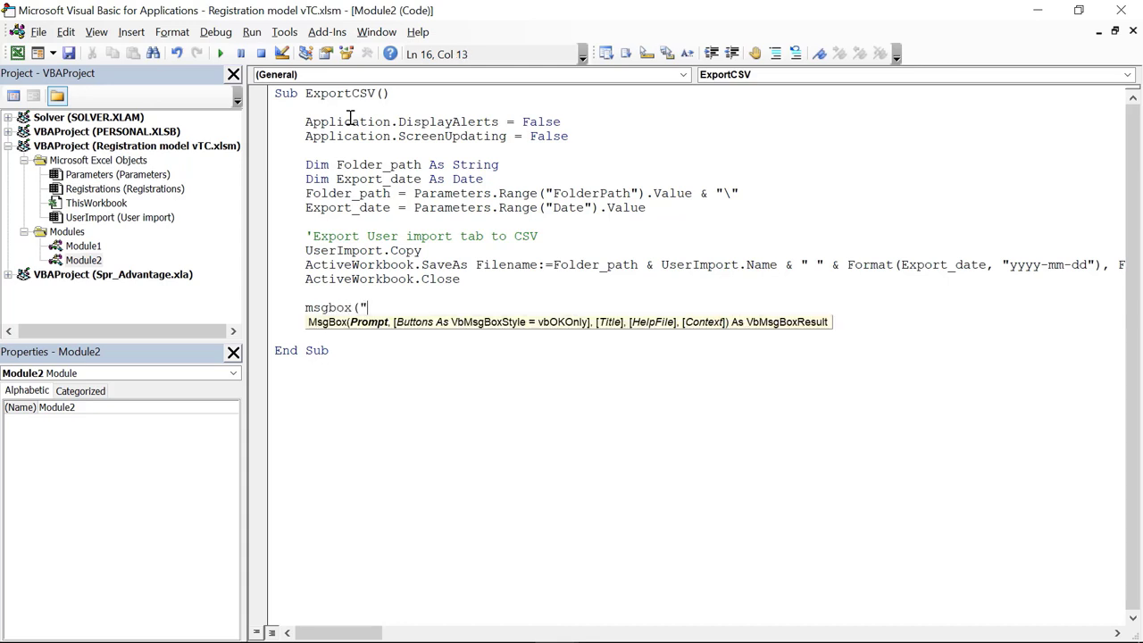
pyautogui.write('Done!")')
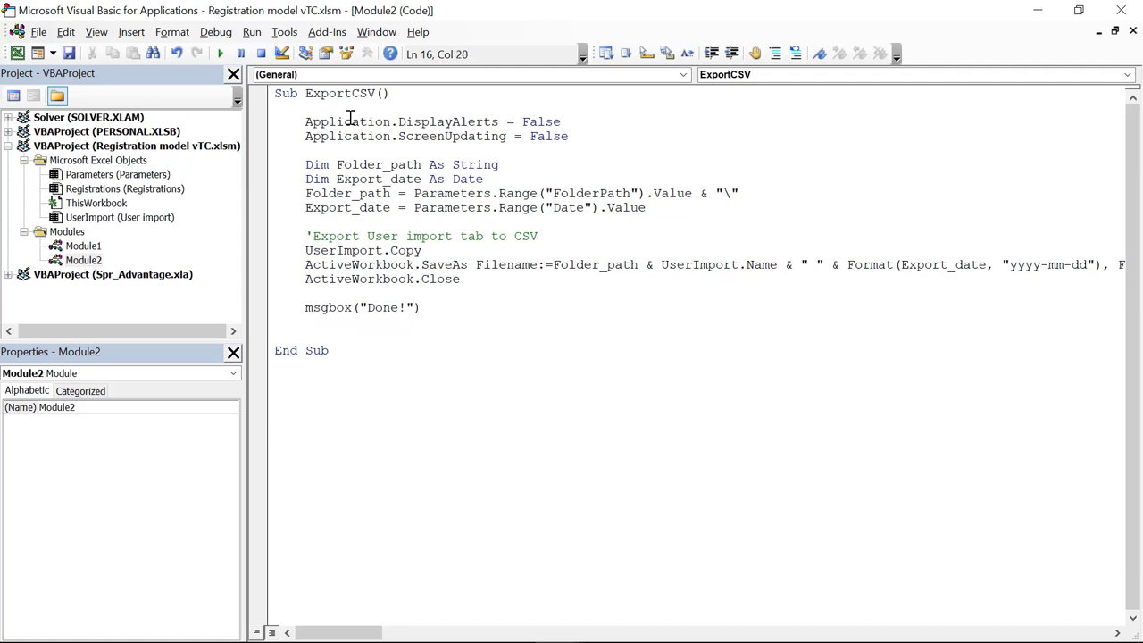
pyautogui.press('Return')
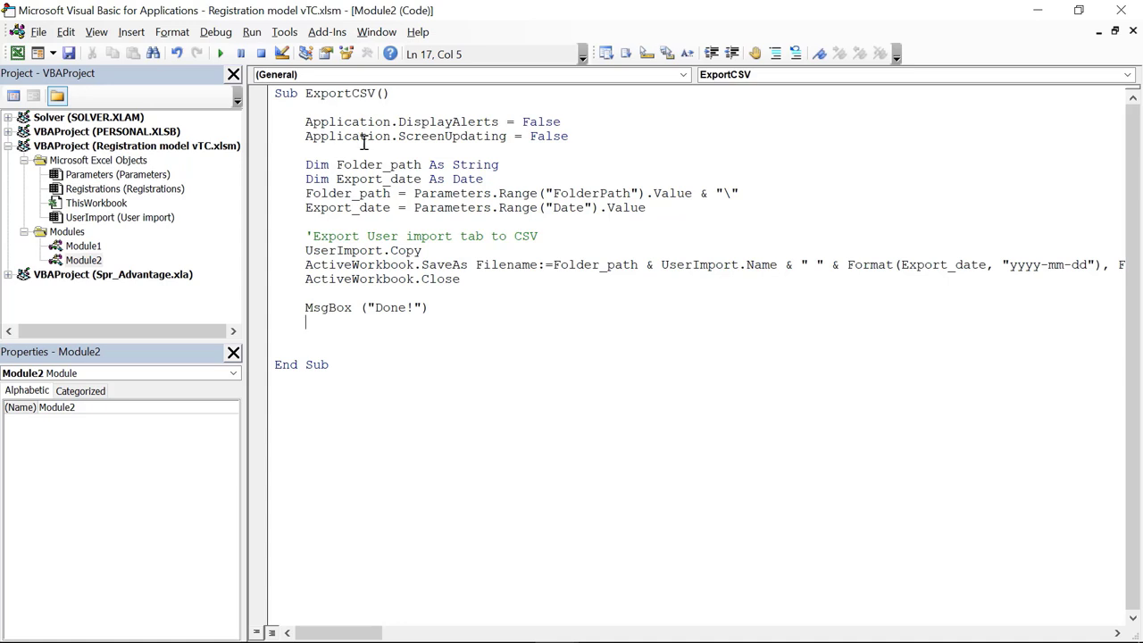
# Step: Copy the DisplayAlerts and ScreenUpdating lines after the message and set both to True
pyautogui.click(273, 122)
pyautogui.moveTo(262, 128); pyautogui.dragTo(269, 152)
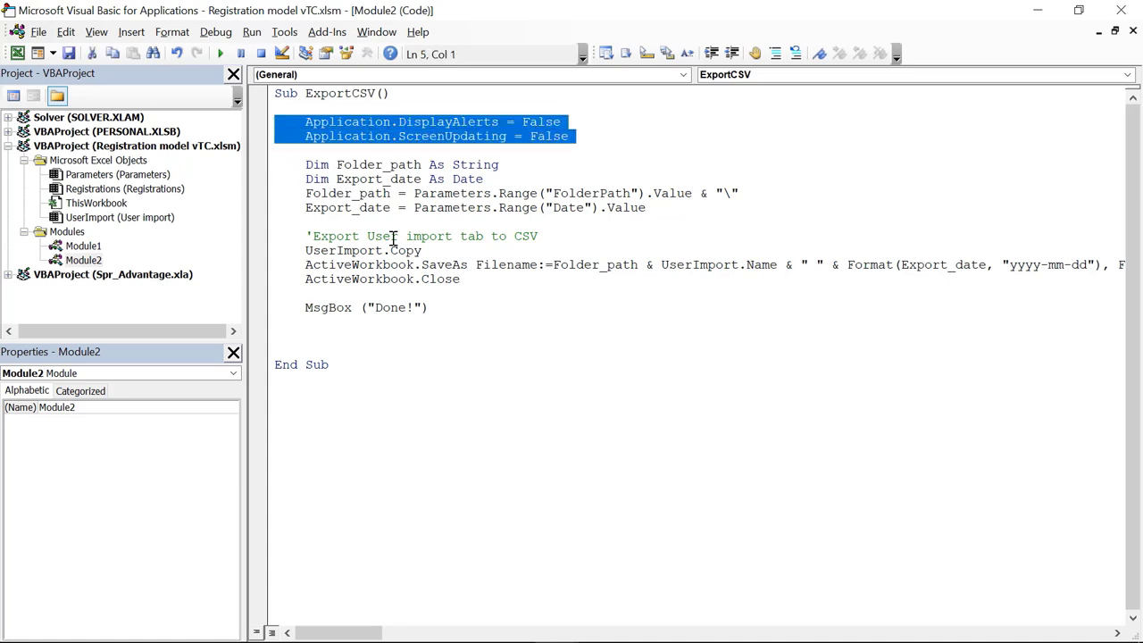
pyautogui.hotkey('ctrl', 'c')
pyautogui.click(280, 337)
pyautogui.hotkey('ctrl', 'v')
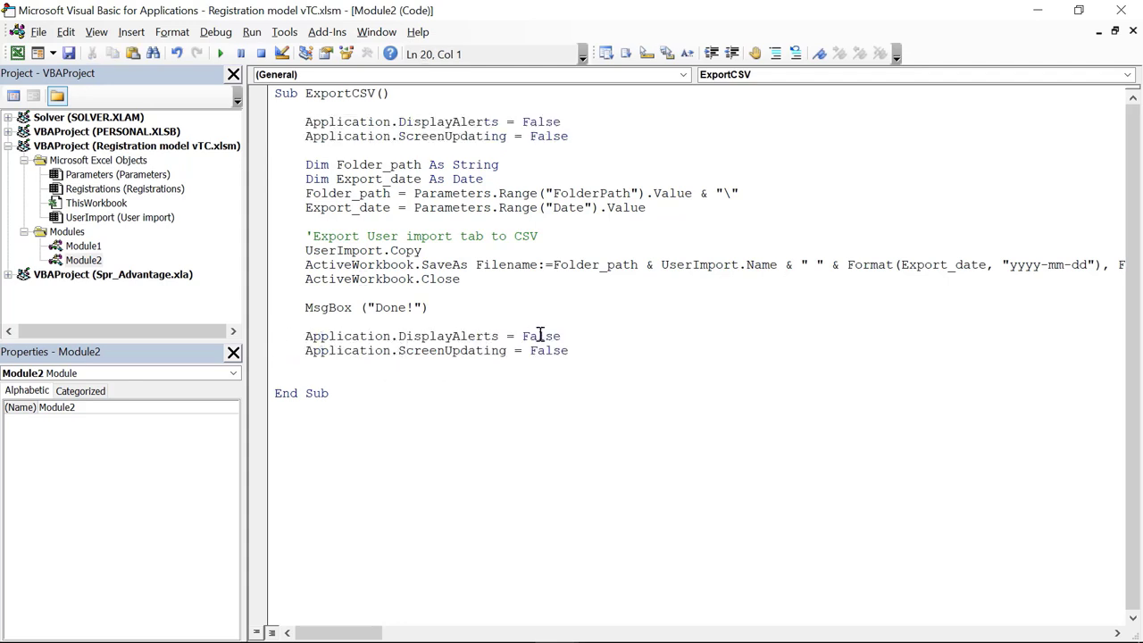
pyautogui.click(553, 332)
pyautogui.hotkey('ctrl', 'shift', 'Left')
pyautogui.write('True')
pyautogui.doubleClick(564, 355)
pyautogui.write('True')
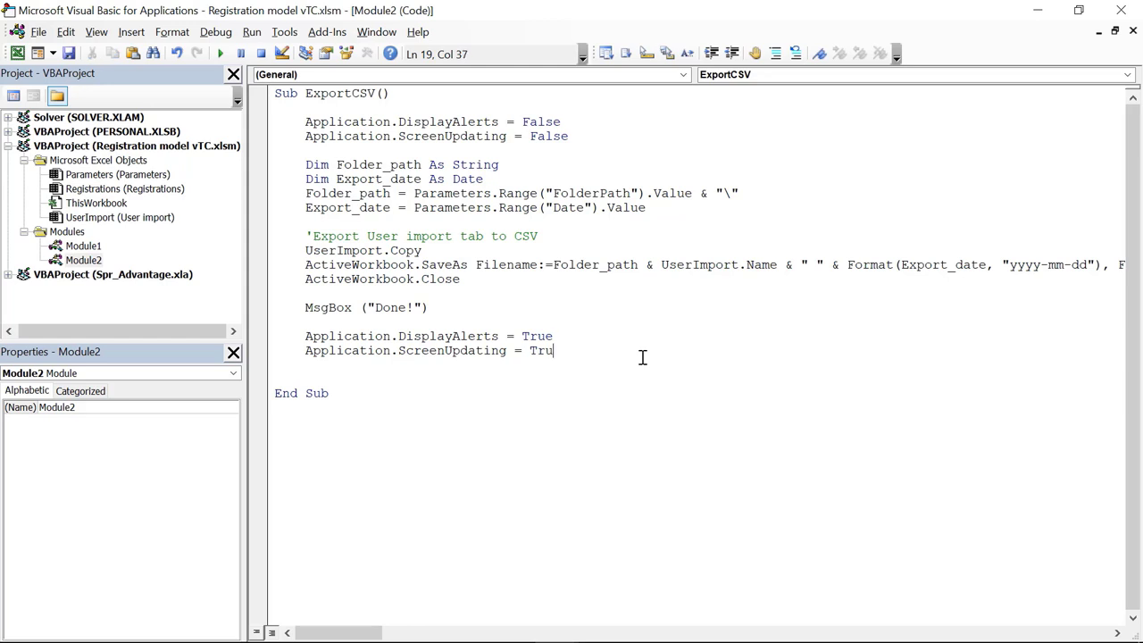
pyautogui.click(306, 369)
pyautogui.press('BackSpace')
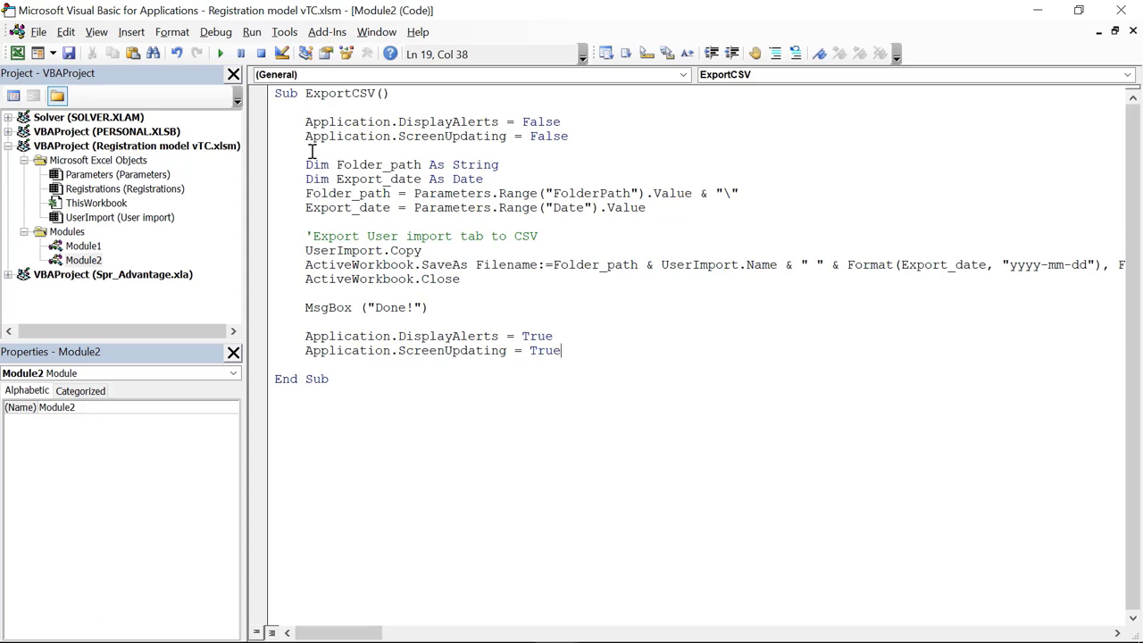
# Step: Insert If Parameters.Range("NewRegistrations").Value > 0 Then above the variable declarations
pyautogui.click(312, 222)
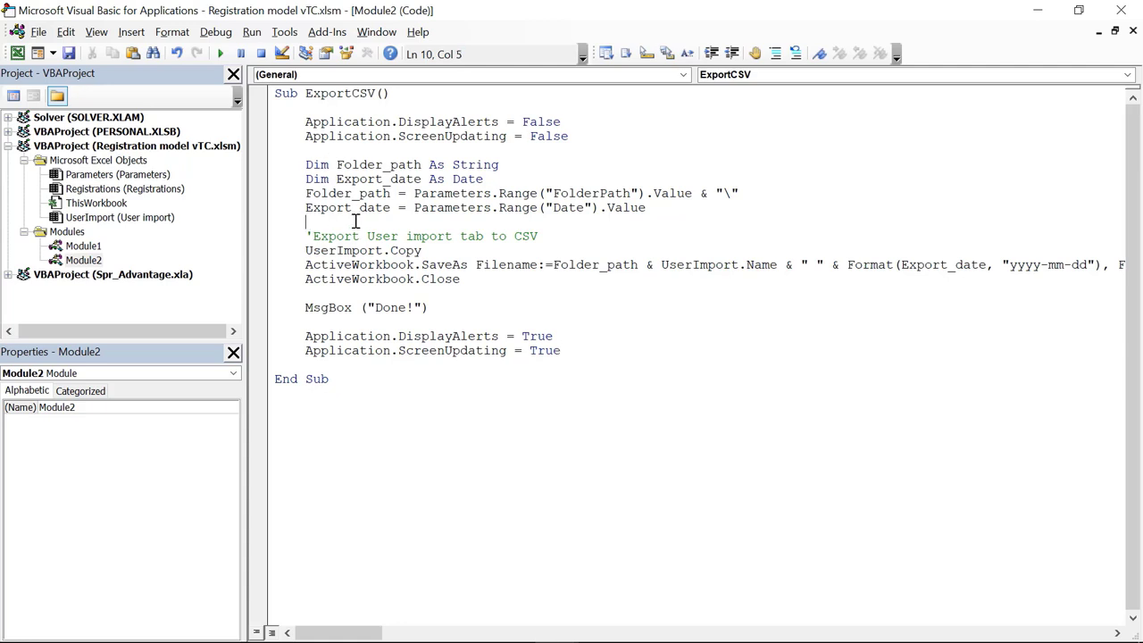
pyautogui.click(327, 150)
pyautogui.press('Return')
pyautogui.press('Return')
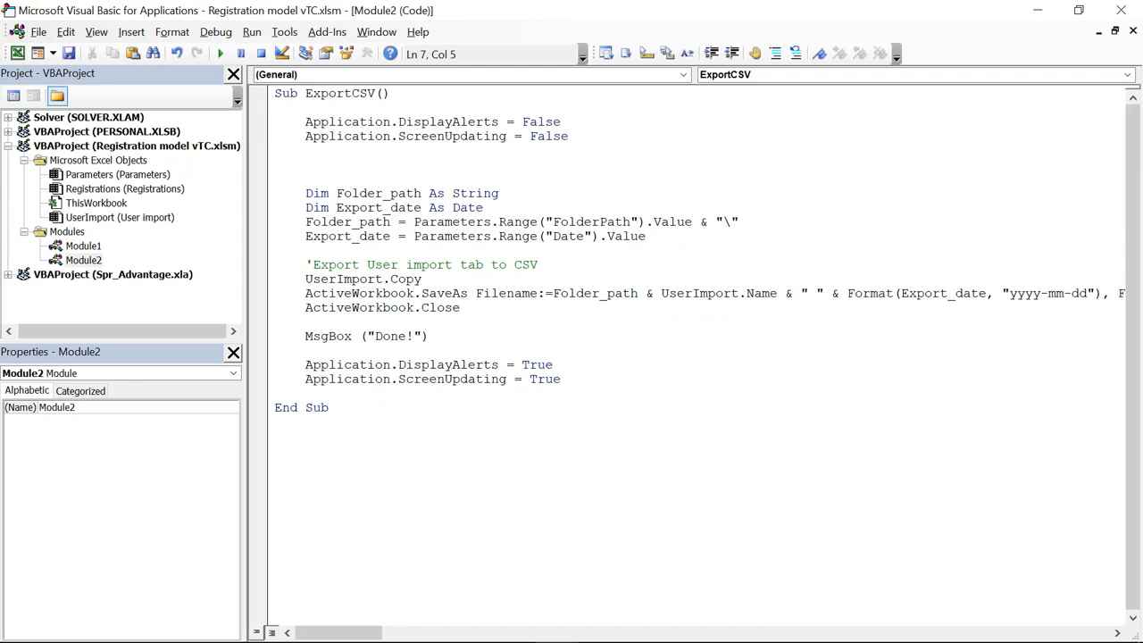
pyautogui.click(306, 165)
pyautogui.write('if parameters,')
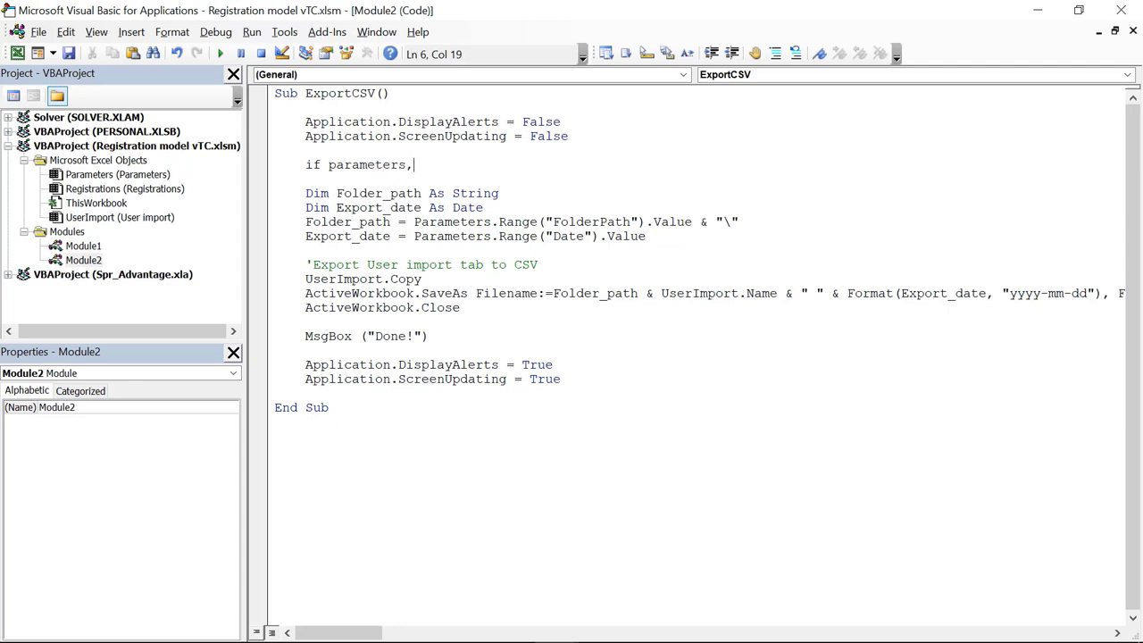
pyautogui.press('BackSpace')
pyautogui.write('.Range("Ne')
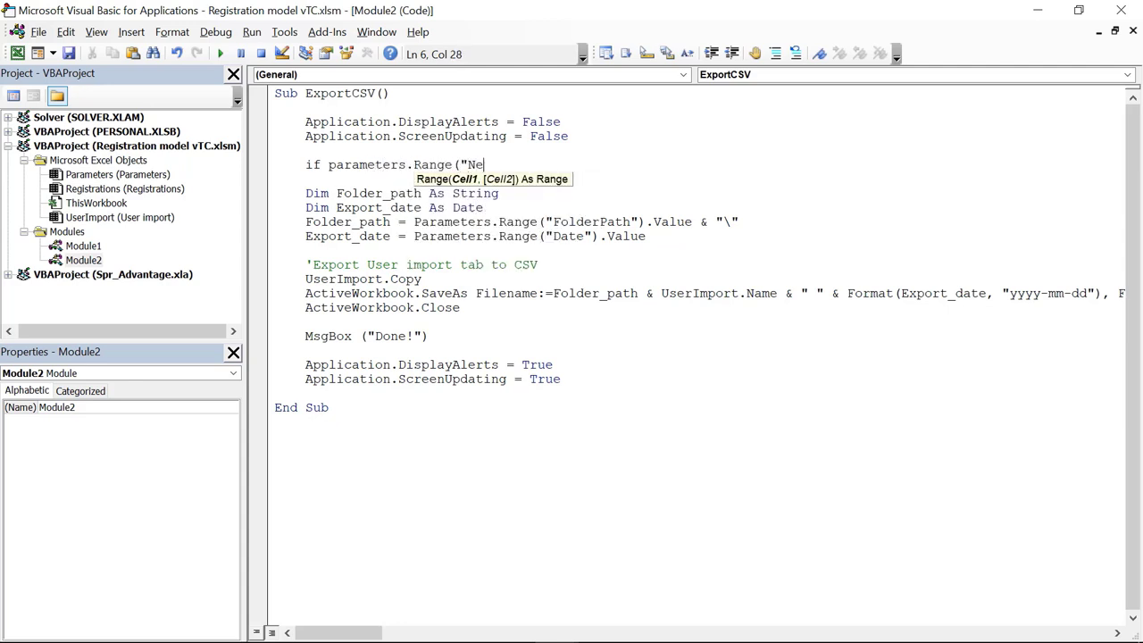
pyautogui.write('wRegistrations")')
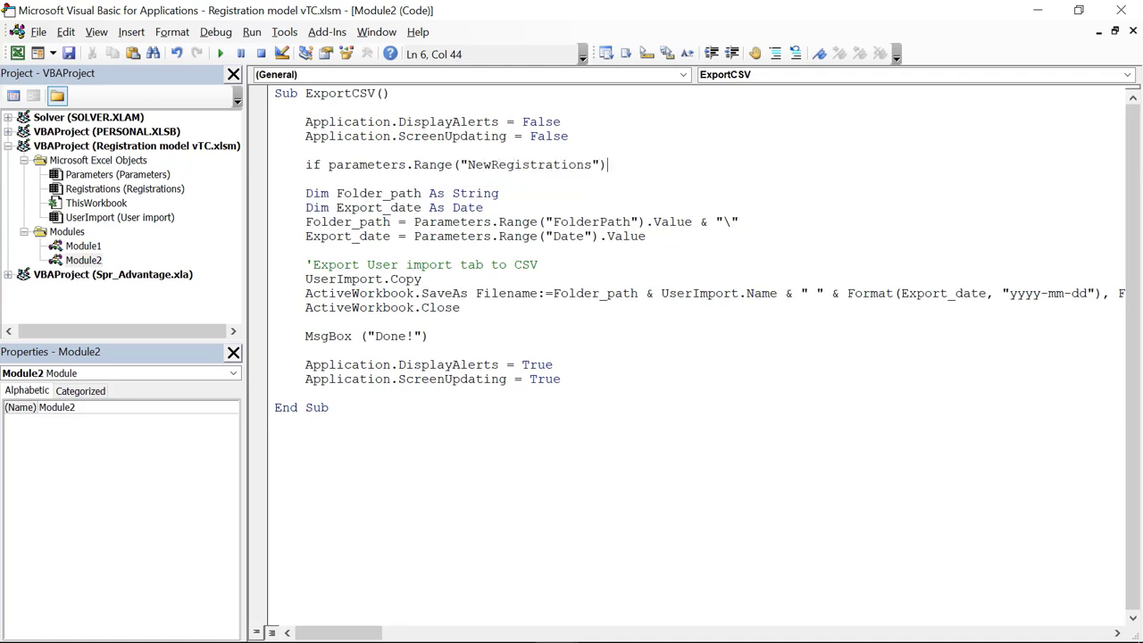
pyautogui.write('.Value >')
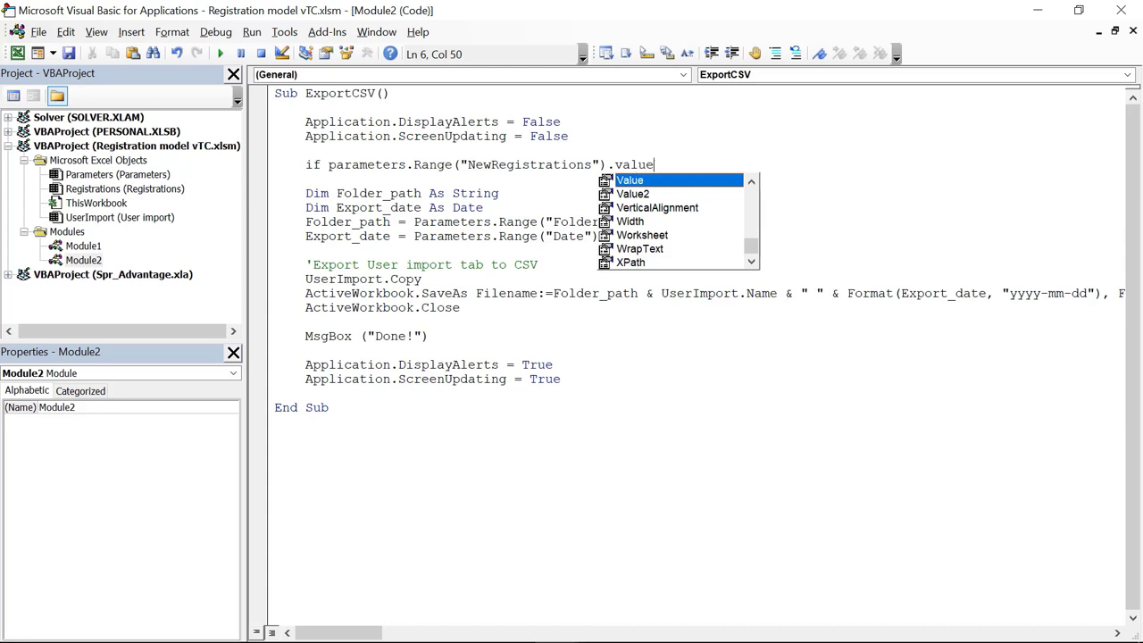
pyautogui.write('0')
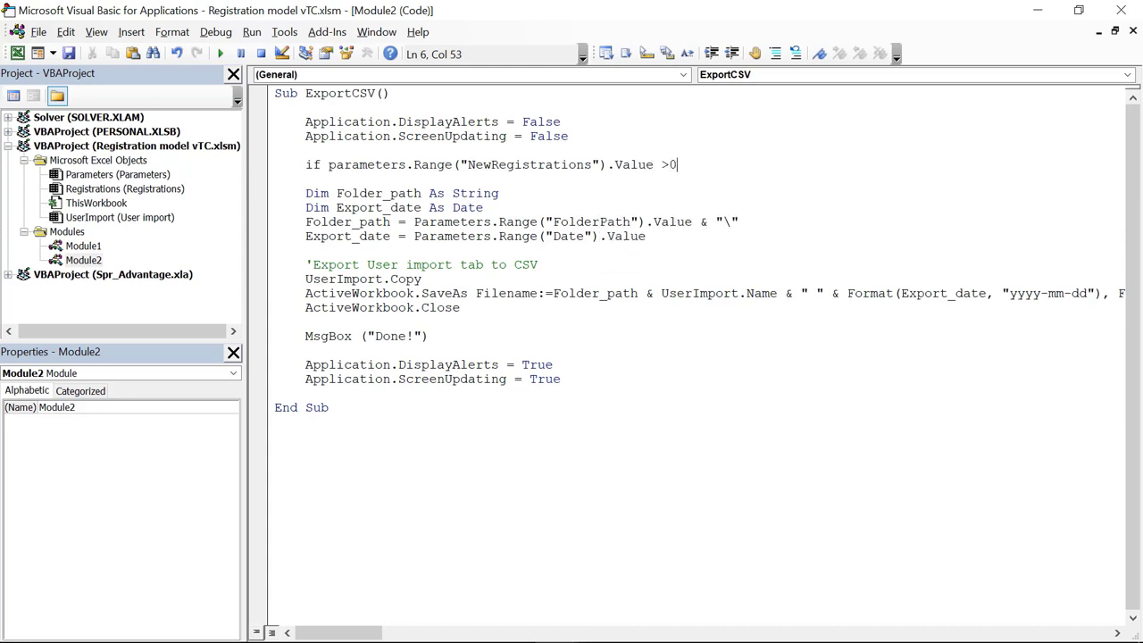
pyautogui.write(' then')
pyautogui.click(275, 194)
# Step: Indent the export block, add Else: MsgBox ("There is no new registration.") and End If
pyautogui.moveTo(265, 202); pyautogui.dragTo(280, 342)
pyautogui.press('Tab')
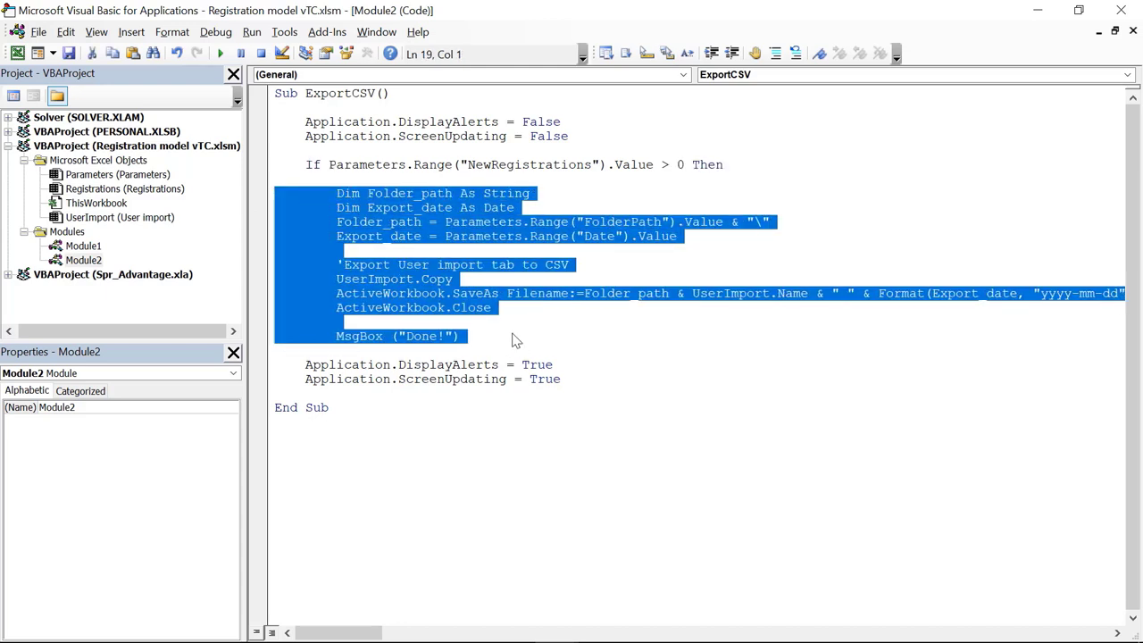
pyautogui.click(515, 337)
pyautogui.press('Return')
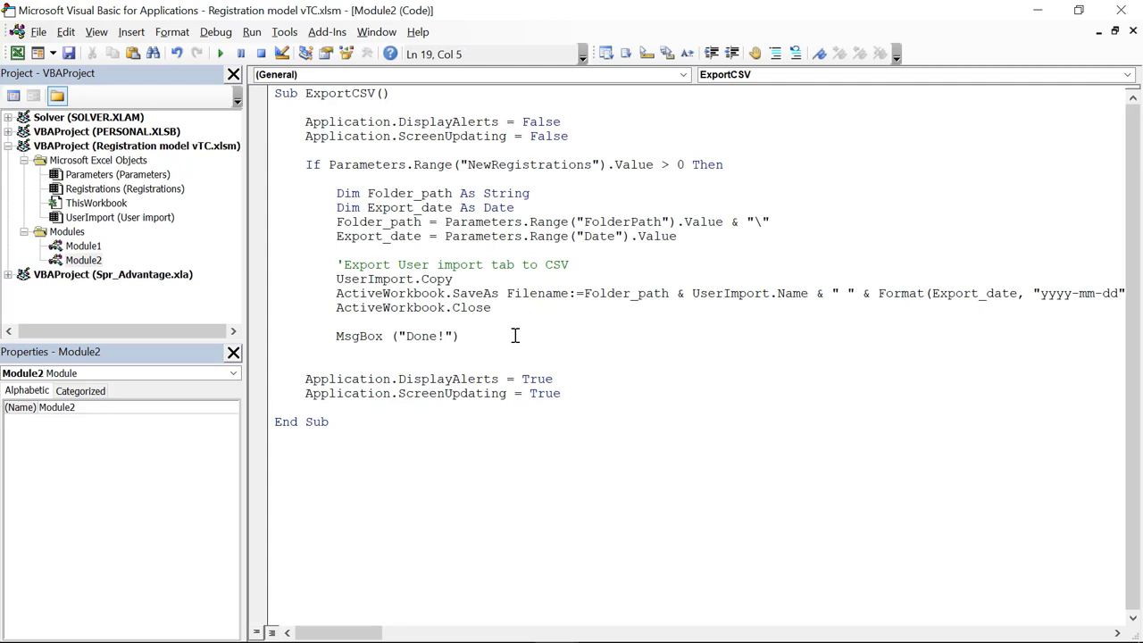
pyautogui.press('Return')
pyautogui.write('else: ')
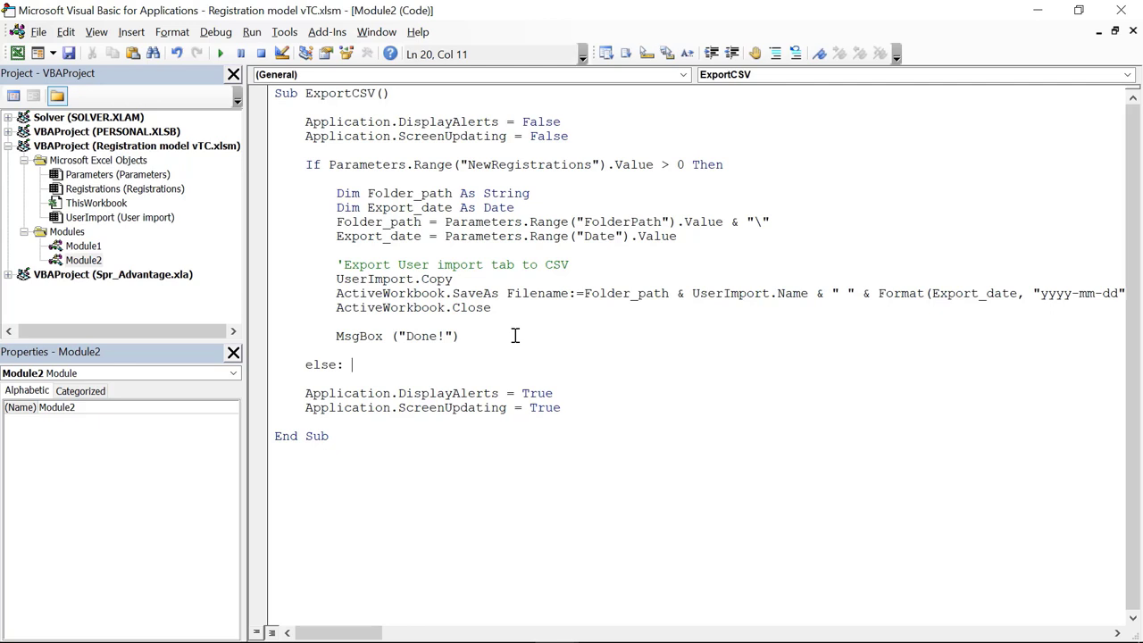
pyautogui.write('msgbox("')
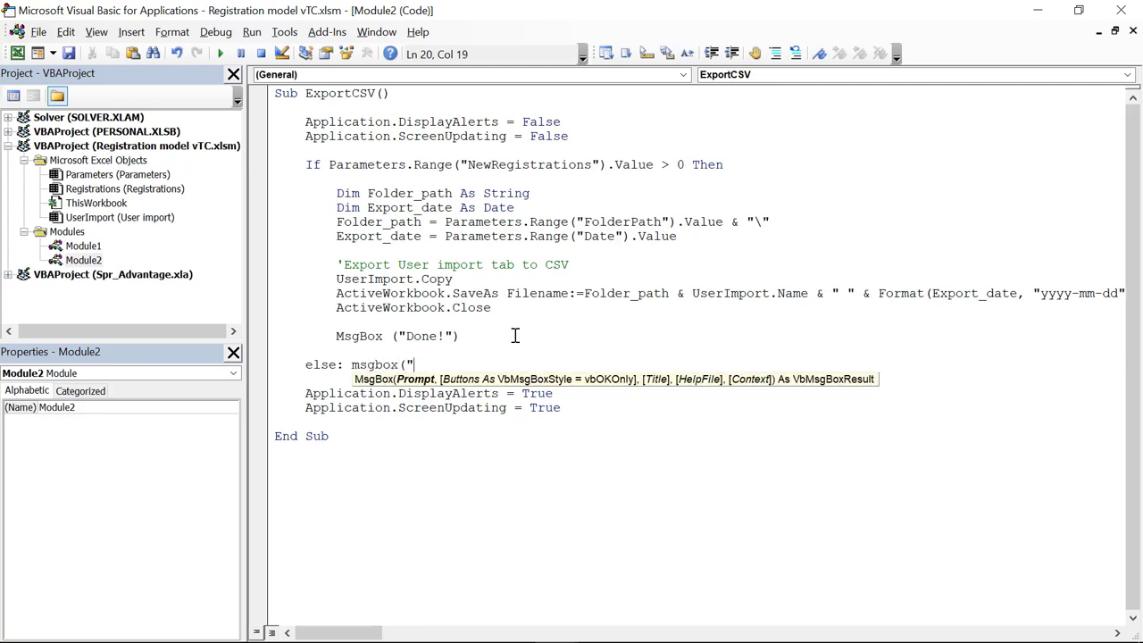
pyautogui.write('There is no new registra')
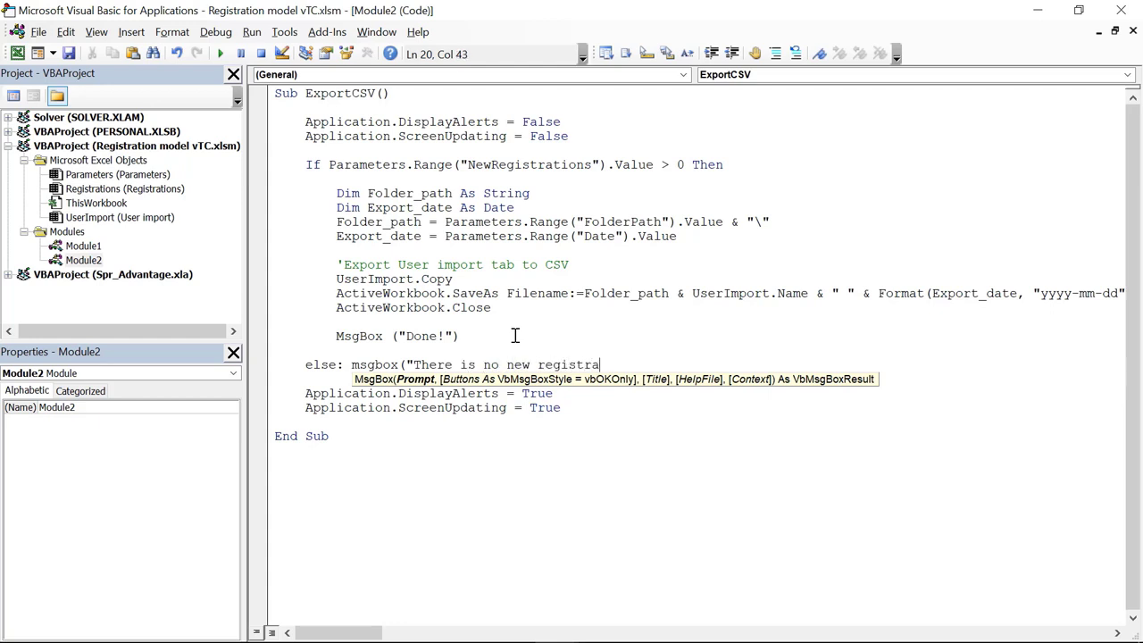
pyautogui.write('tion.")')
pyautogui.press('Return')
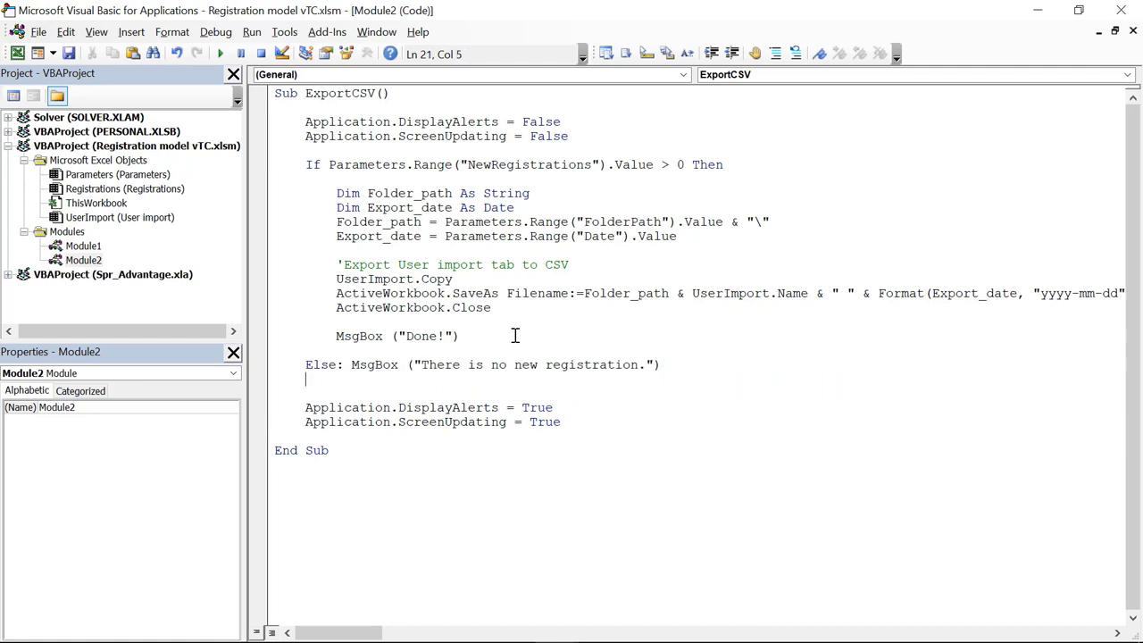
pyautogui.write('end if')
# Step: Back in Excel, duplicate the Update button and relabel the copy 'Export CSV'
pyautogui.click(600, 472)
pyautogui.click(1121, 11)
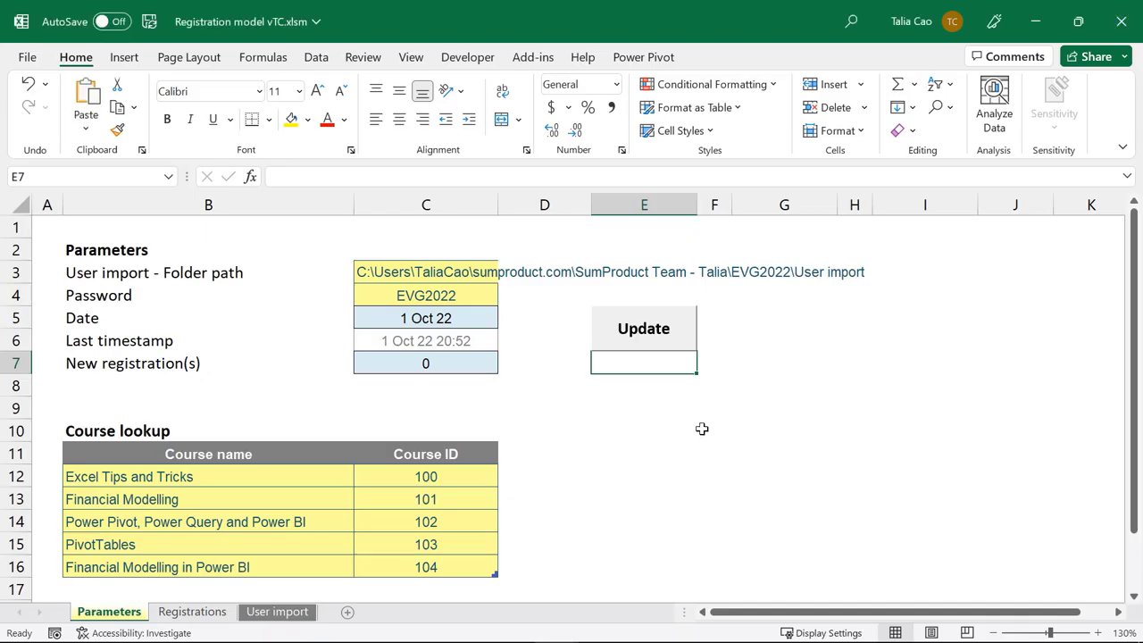
pyautogui.rightClick(625, 326)
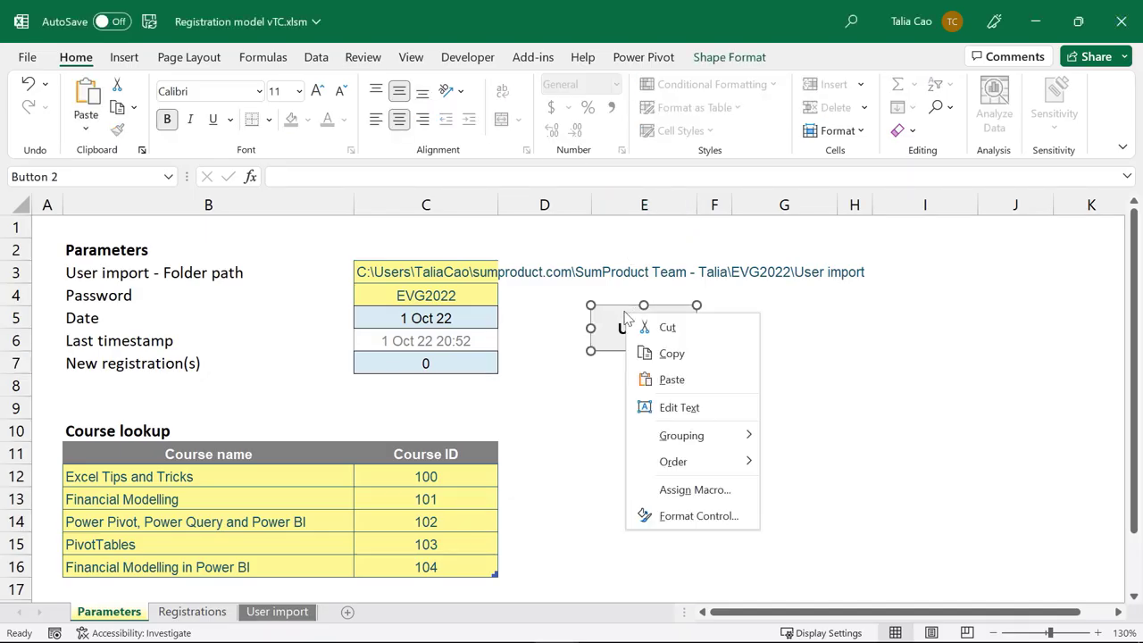
pyautogui.press('Escape')
pyautogui.hotkey('ctrl', 'c')
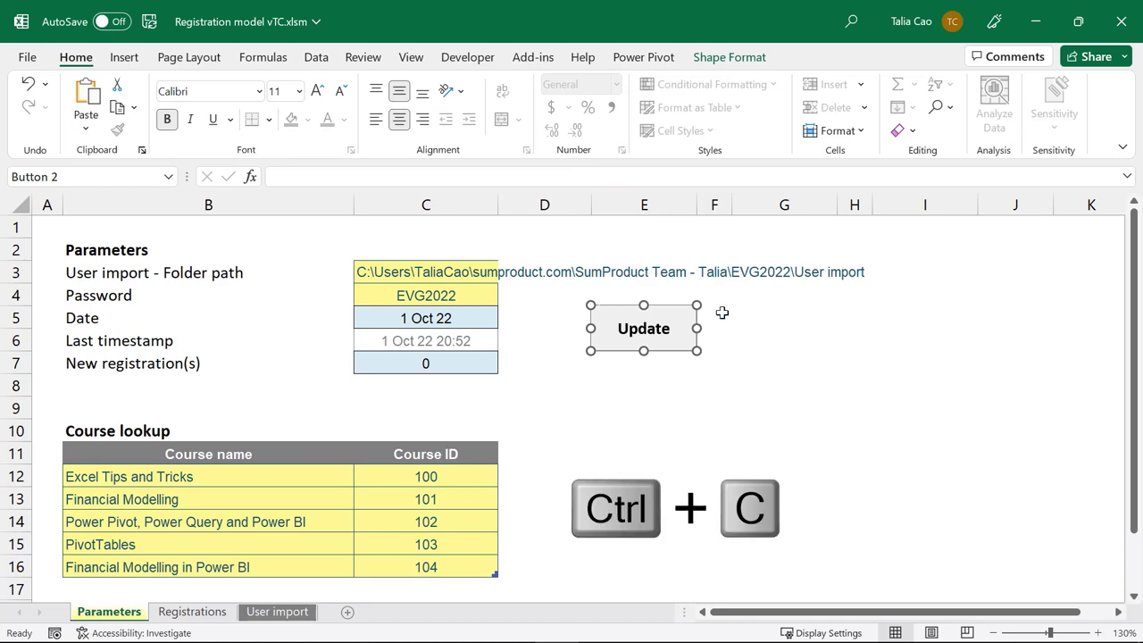
pyautogui.click(723, 312)
pyautogui.click(786, 319)
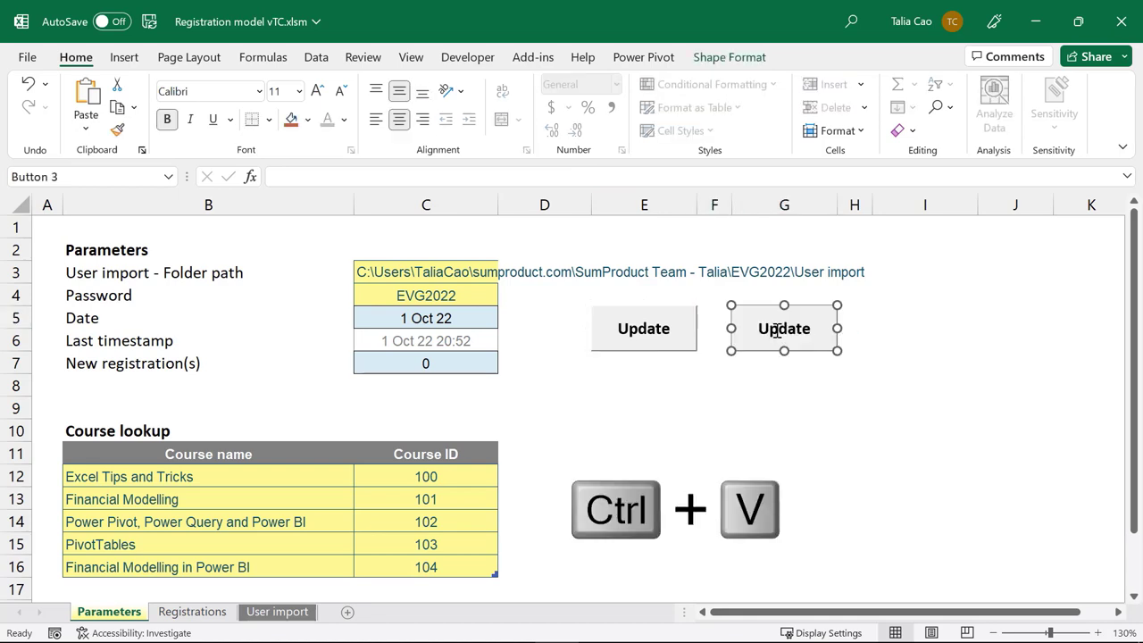
pyautogui.click(783, 329)
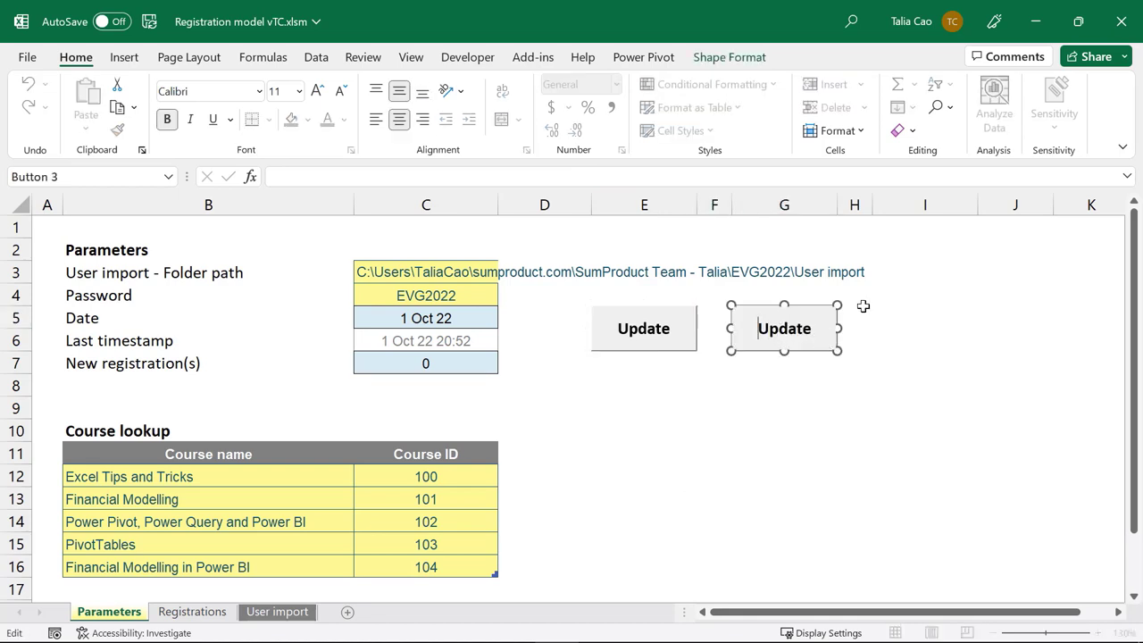
pyautogui.hotkey('ctrl', 'a')
pyautogui.write('Export CSV')
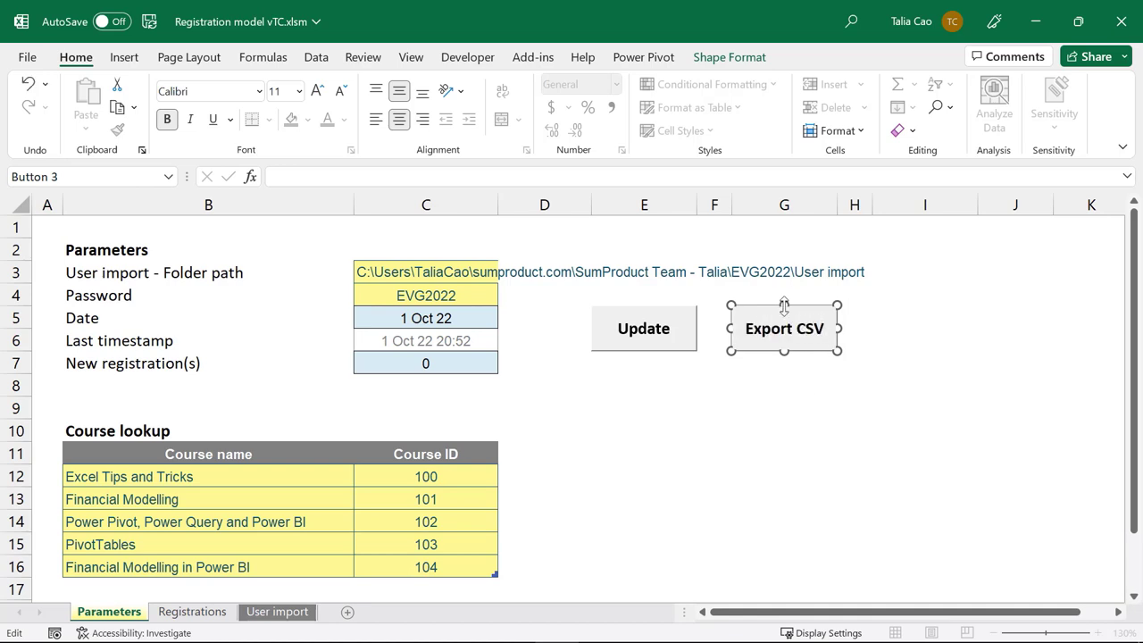
pyautogui.click(785, 368)
# Step: Assign the ExportCSV macro to the Export CSV button and test it, showing no new registration
pyautogui.rightClick(794, 320)
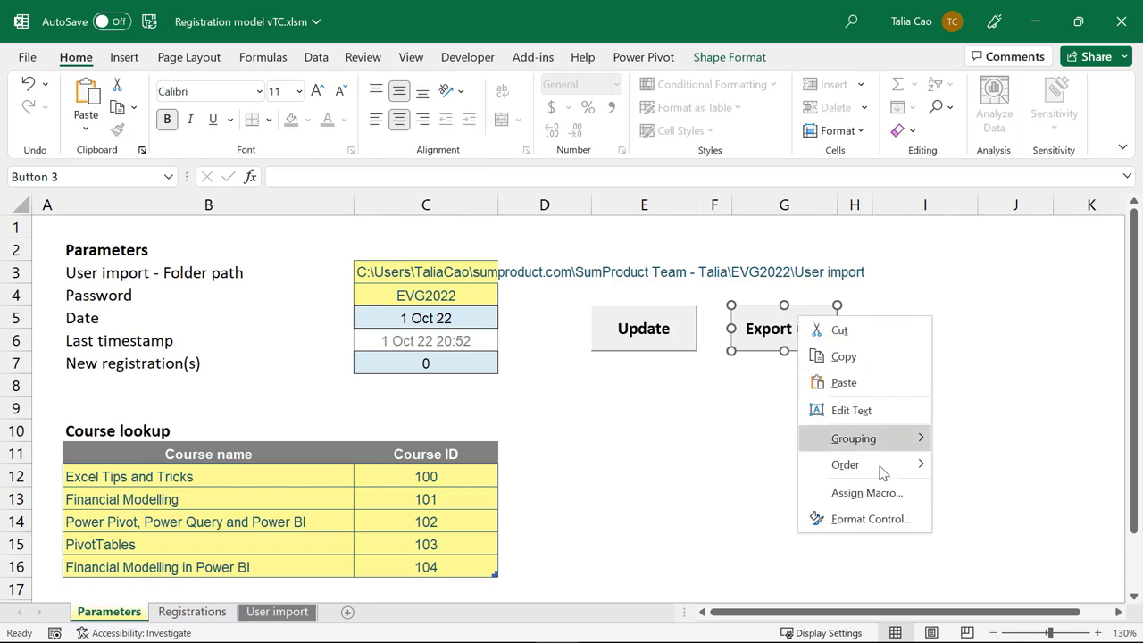
pyautogui.click(862, 493)
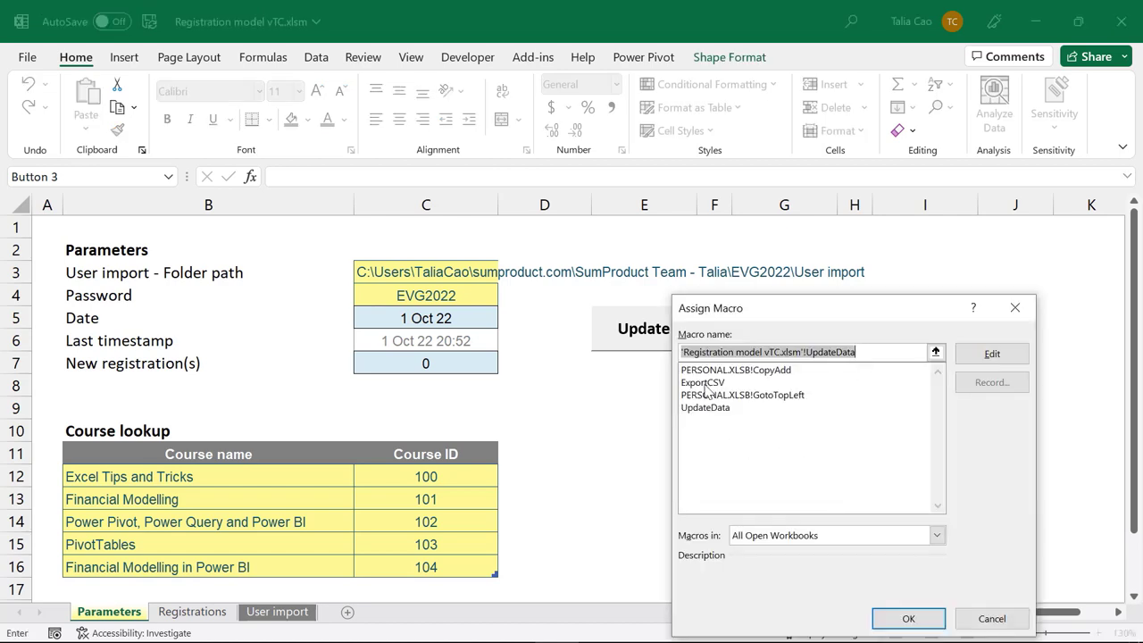
pyautogui.click(704, 383)
pyautogui.click(907, 618)
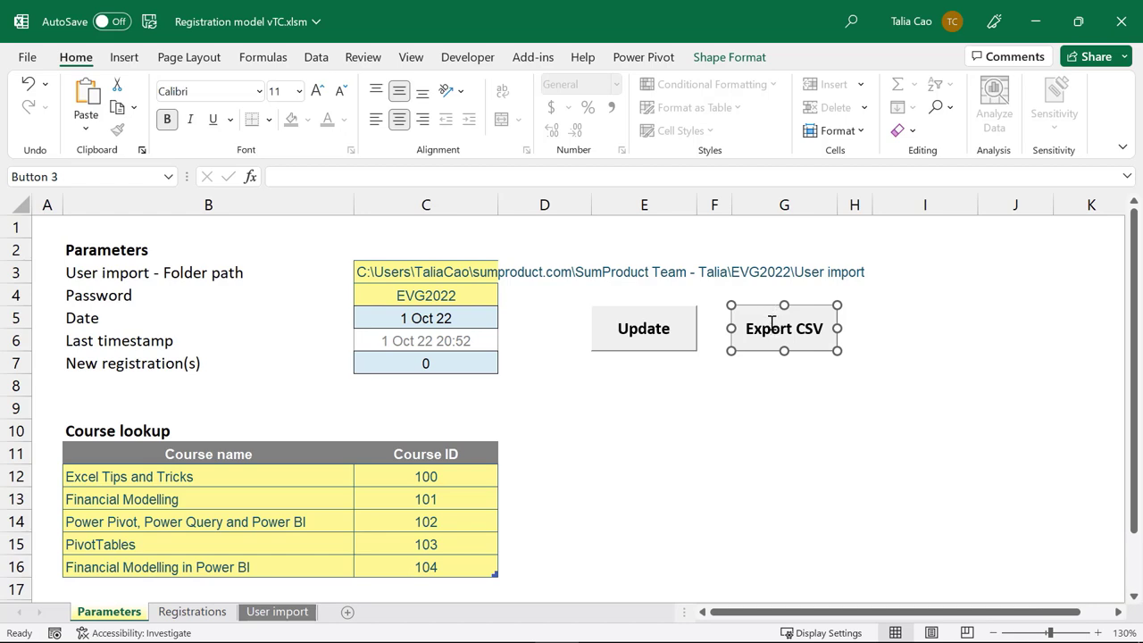
pyautogui.click(844, 384)
pyautogui.click(791, 329)
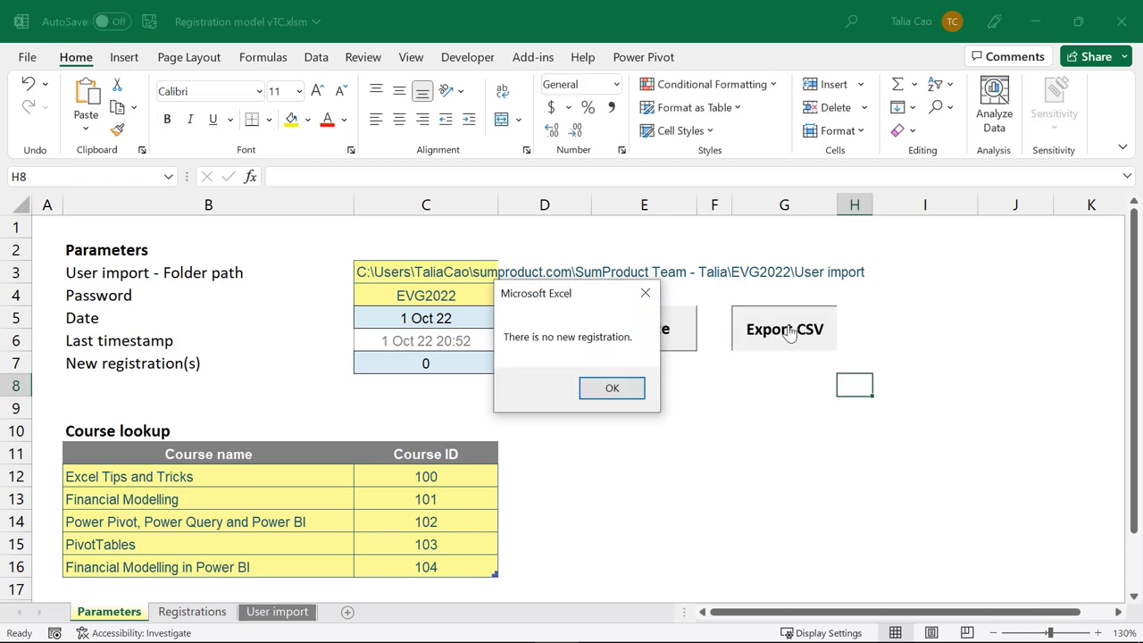
# Step: Clear Last timestamp in C6, rerun Update to load 4 registrations, and export them to CSV
pyautogui.click(613, 387)
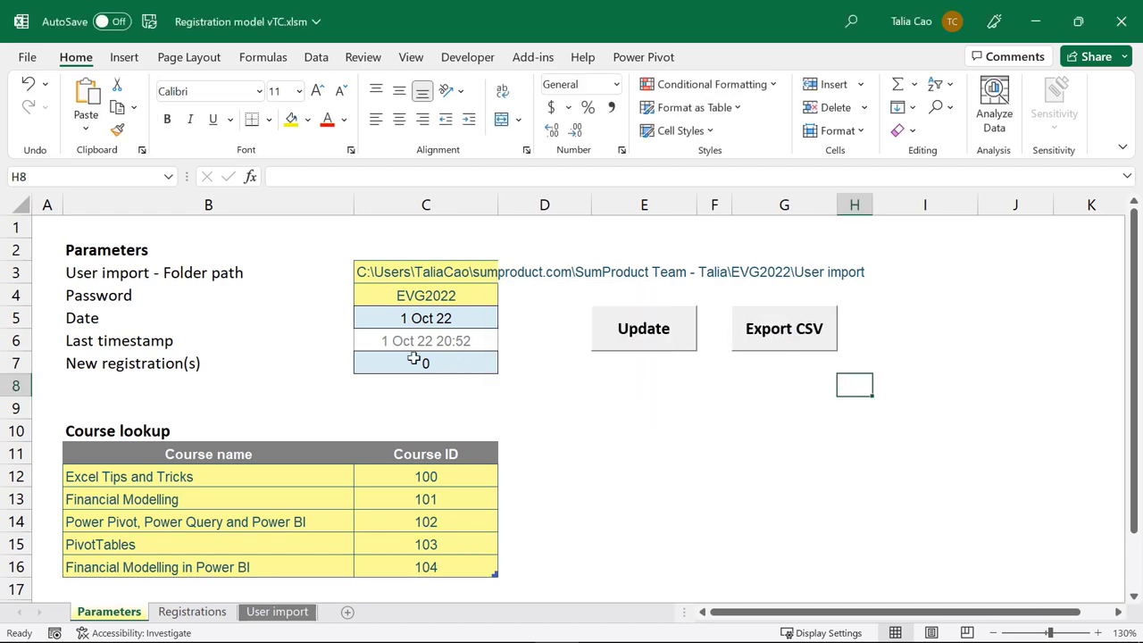
pyautogui.click(457, 339)
pyautogui.press('Delete')
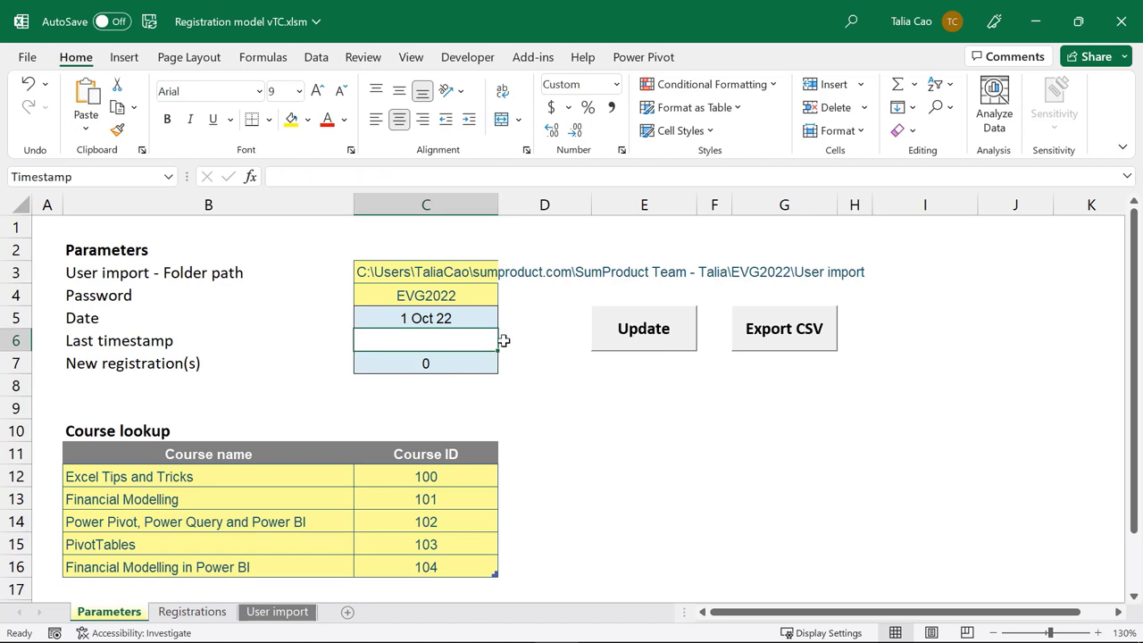
pyautogui.click(644, 329)
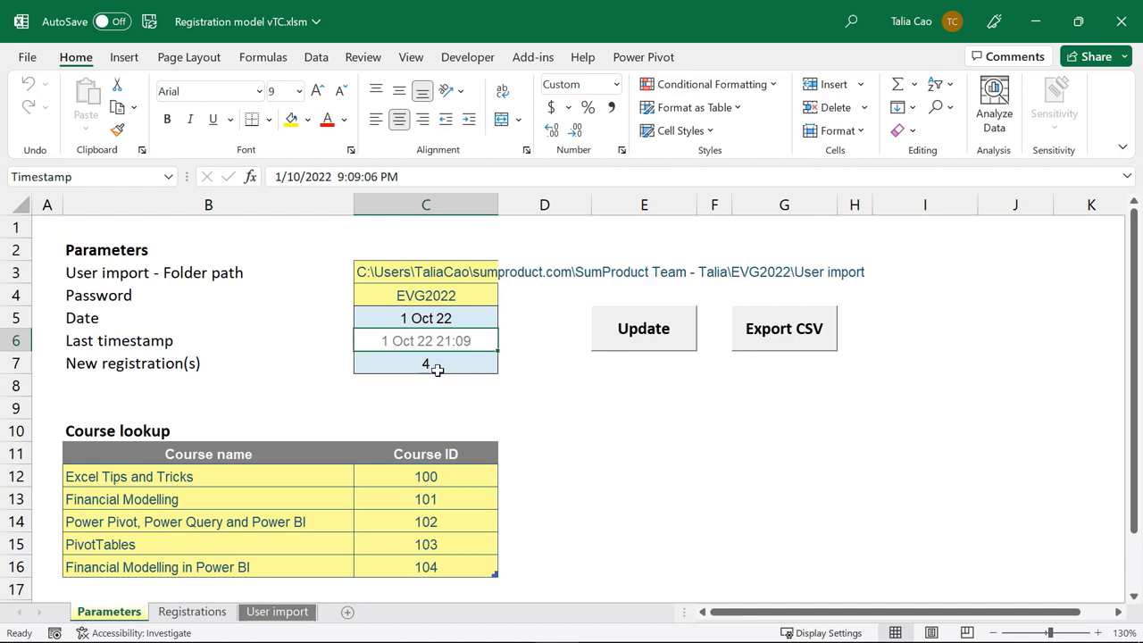
pyautogui.click(782, 332)
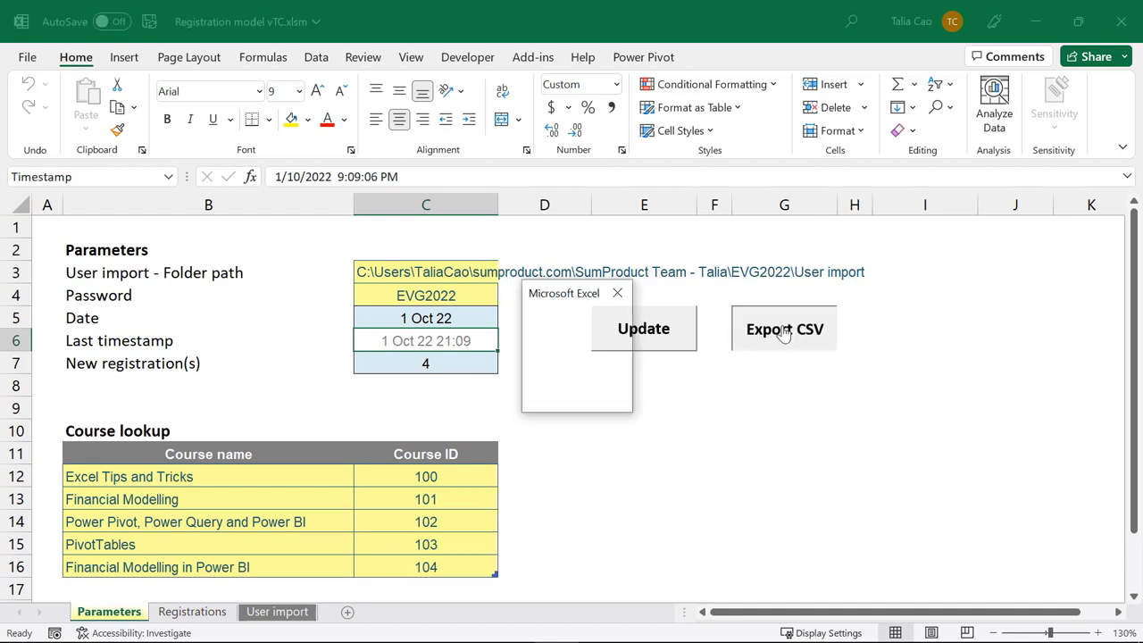
pyautogui.click(582, 389)
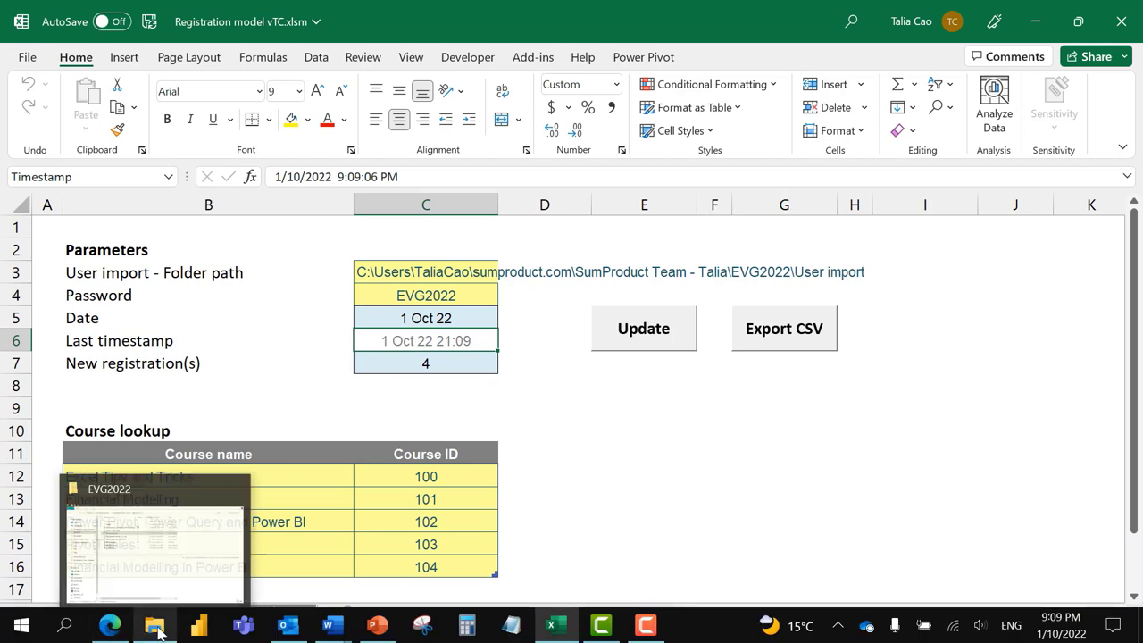
# Step: Preview User import 2022-10-01.csv (header plus four rows) in File Explorer, then return to Excel
pyautogui.click(156, 632)
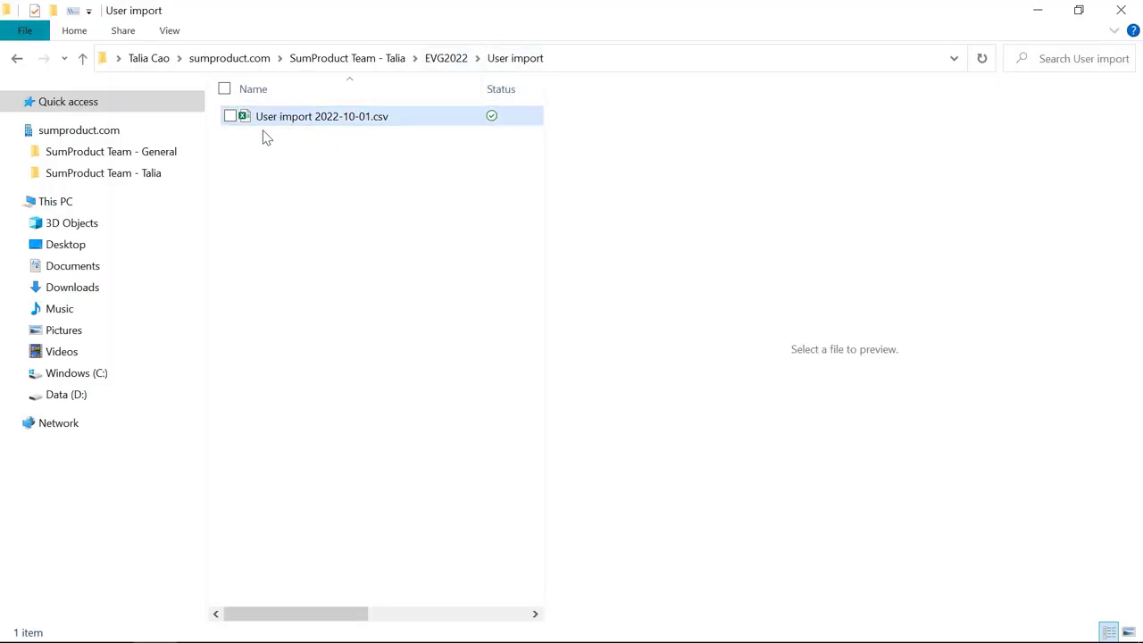
pyautogui.click(295, 125)
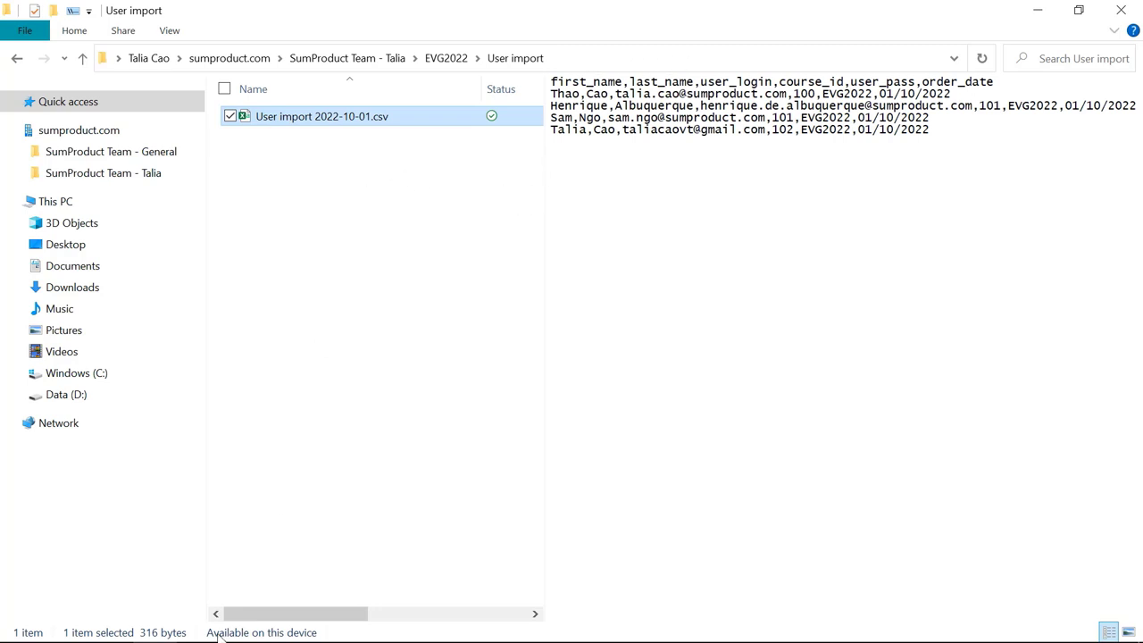
pyautogui.moveTo(157, 630)
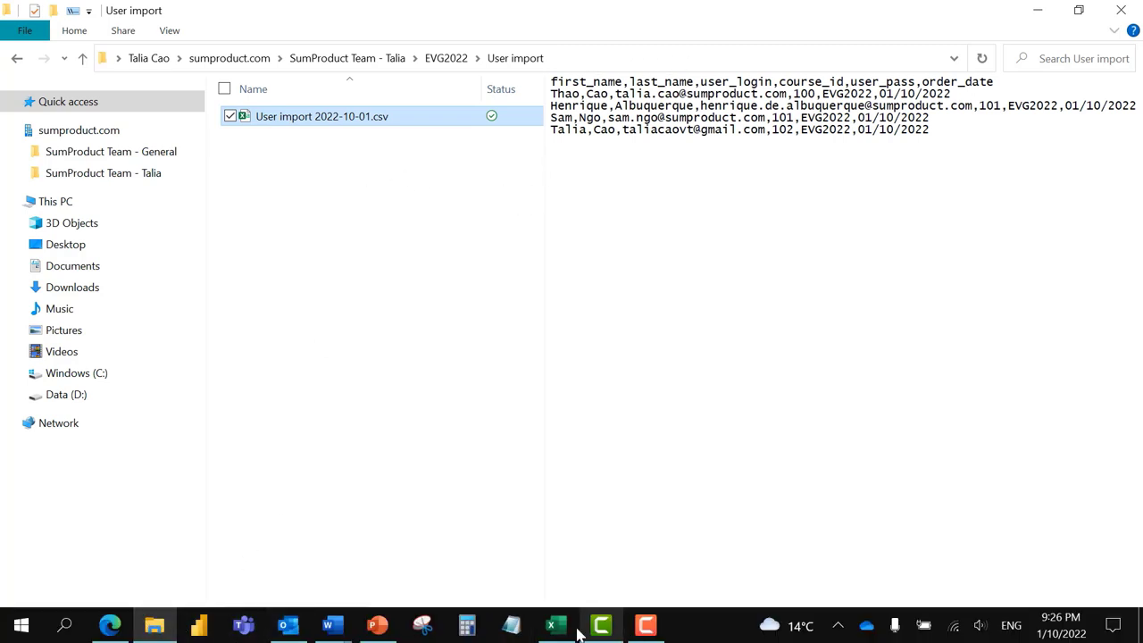
pyautogui.click(555, 625)
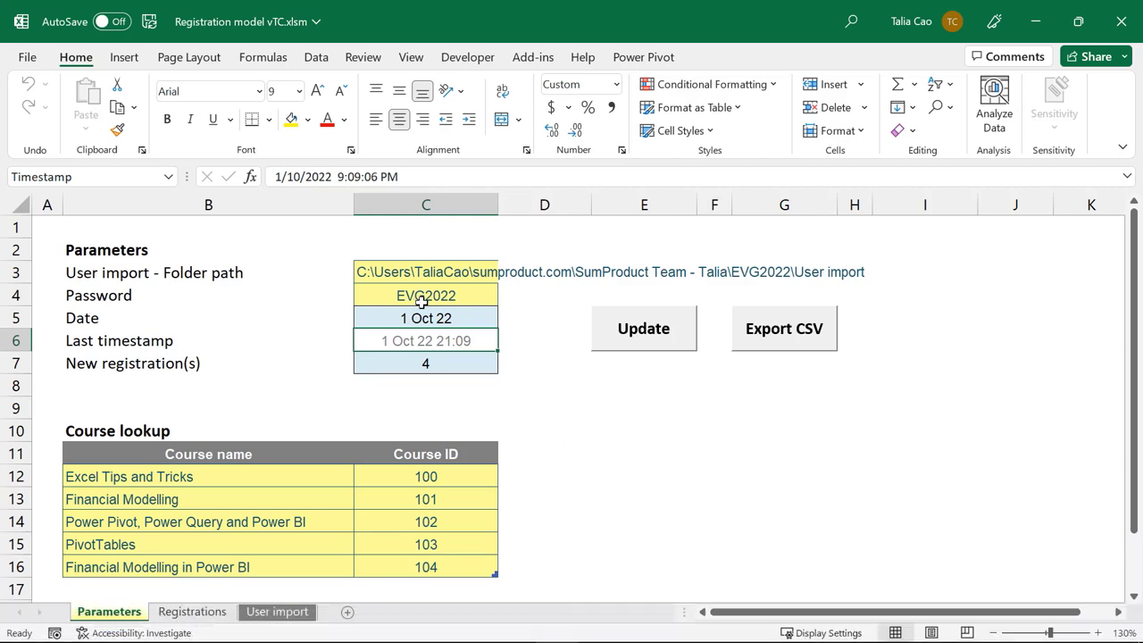
# Step: Insert Module3 into the VBA project and paste the SendEmails macro code into it
pyautogui.hotkey('alt', 'F11')
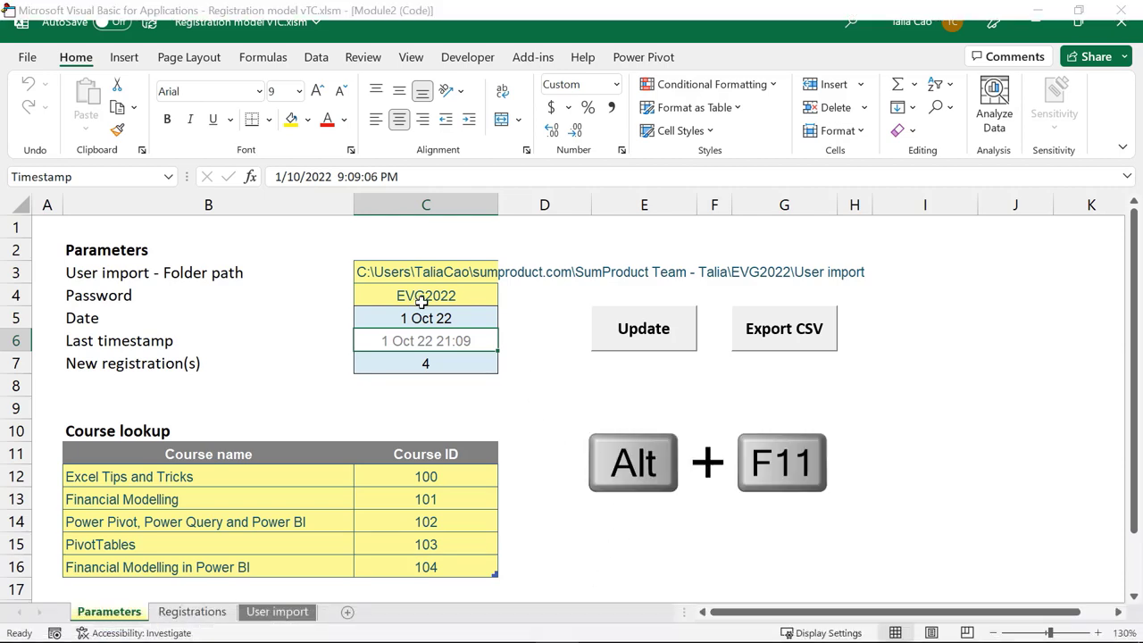
pyautogui.rightClick(89, 260)
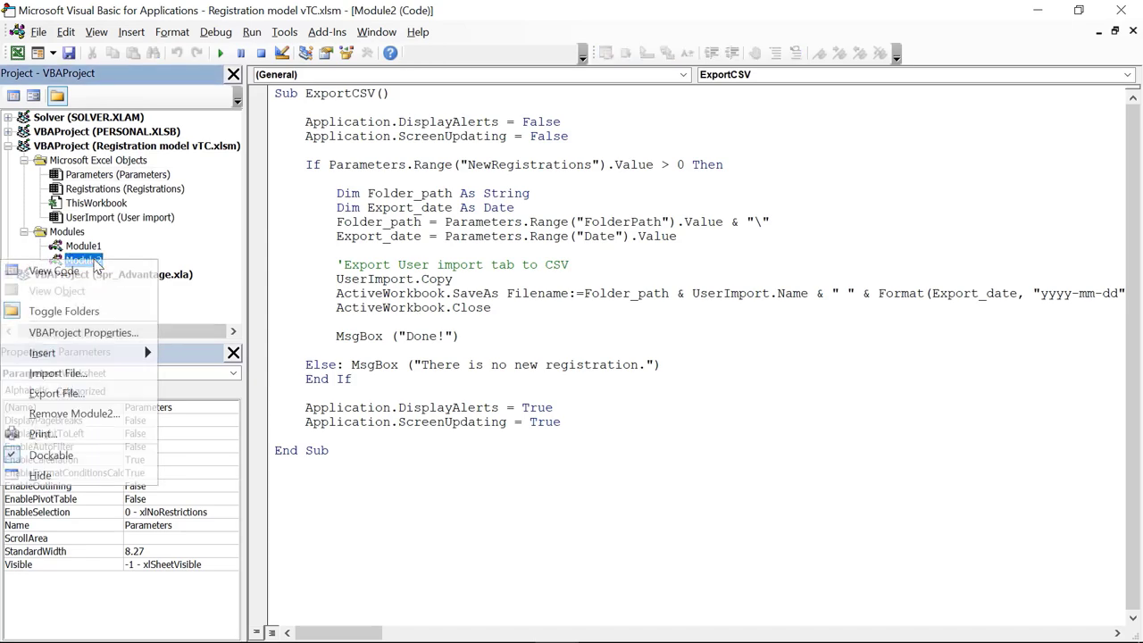
pyautogui.moveTo(124, 355)
pyautogui.click(214, 379)
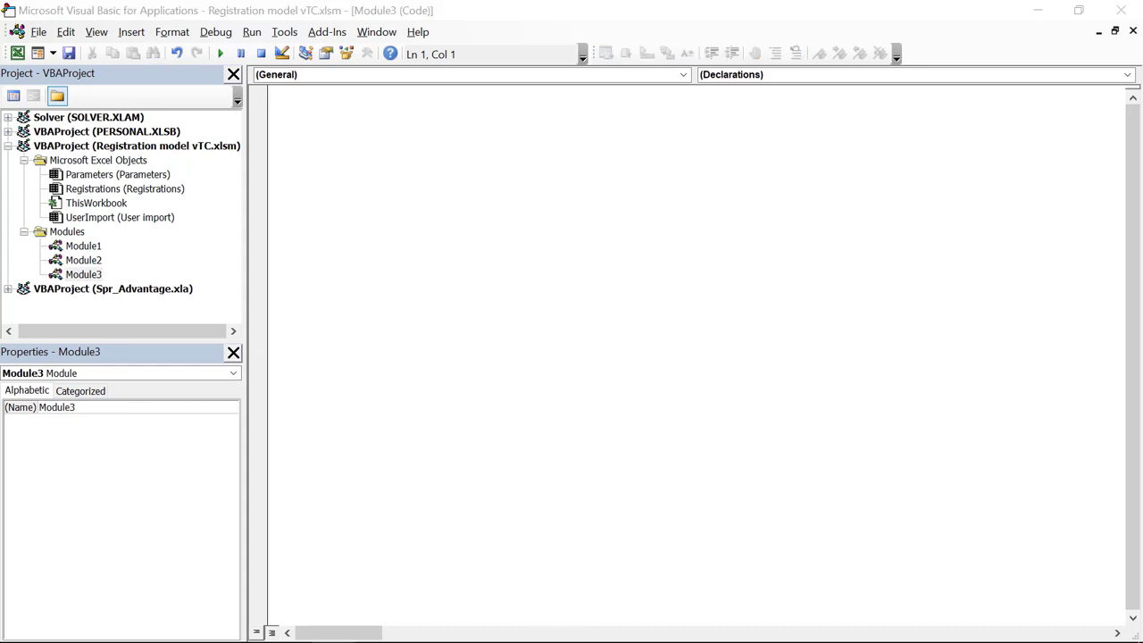
pyautogui.click(395, 122)
pyautogui.hotkey('ctrl', 'v')
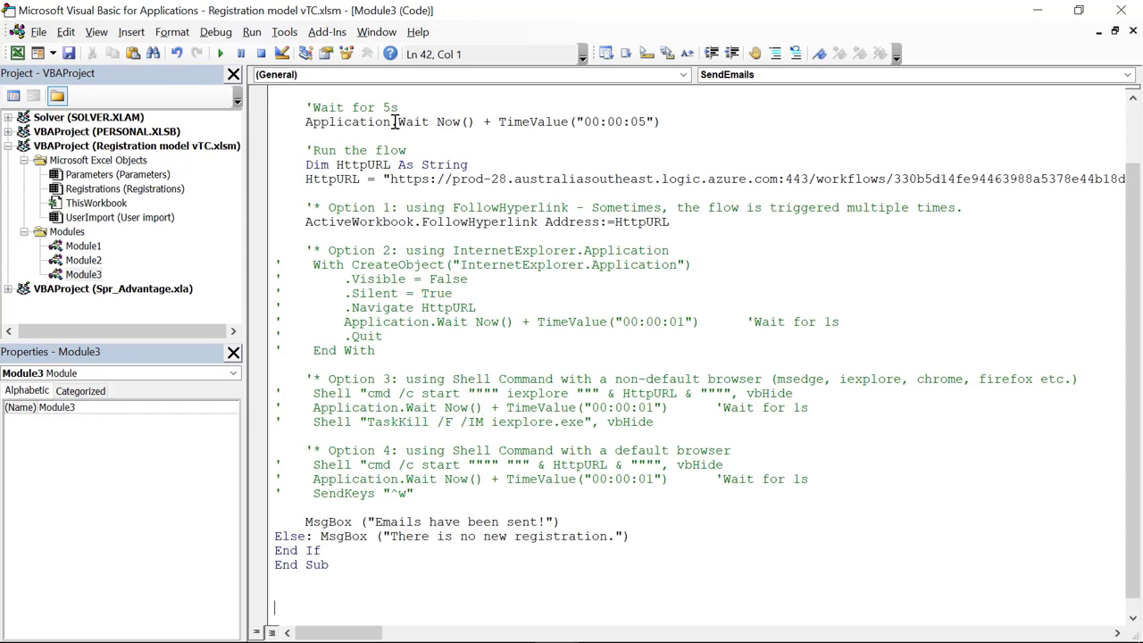
pyautogui.scroll(2, 404, 125)
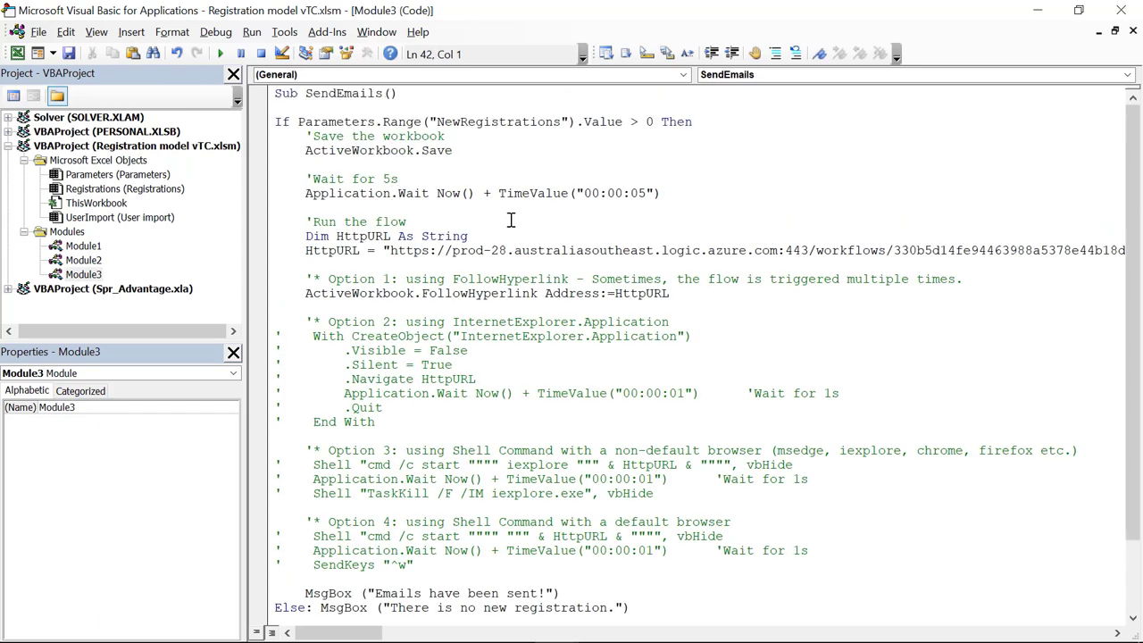
pyautogui.click(353, 150)
pyautogui.moveTo(274, 121); pyautogui.dragTo(721, 125)
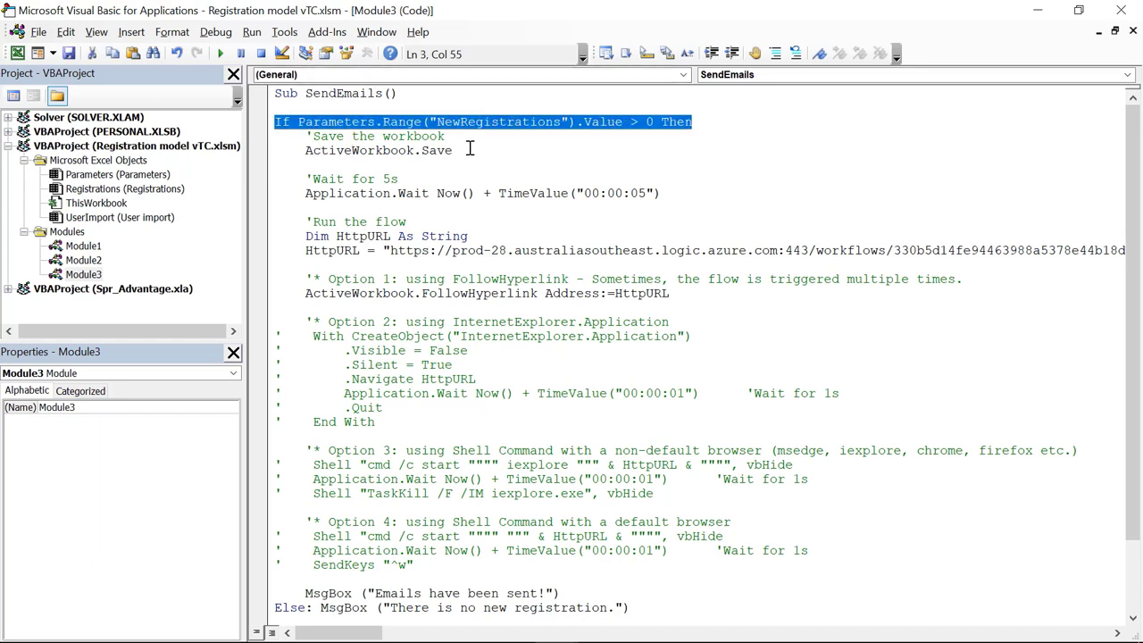
pyautogui.scroll(-2, 470, 145)
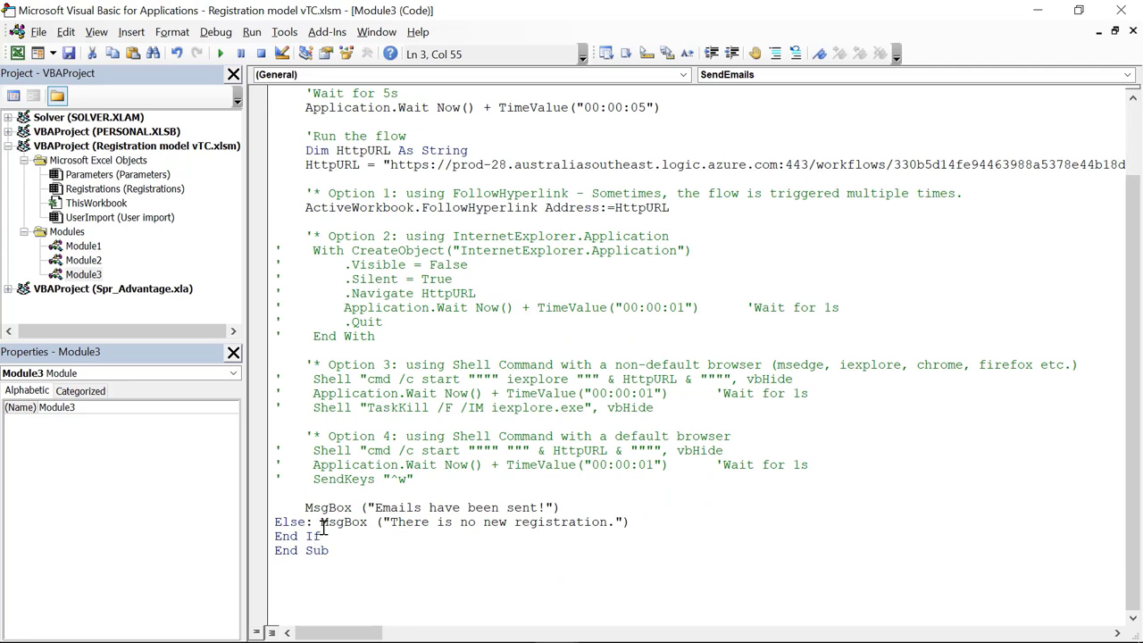
pyautogui.moveTo(321, 522); pyautogui.dragTo(651, 527)
pyautogui.click(664, 519)
pyautogui.scroll(2, 549, 402)
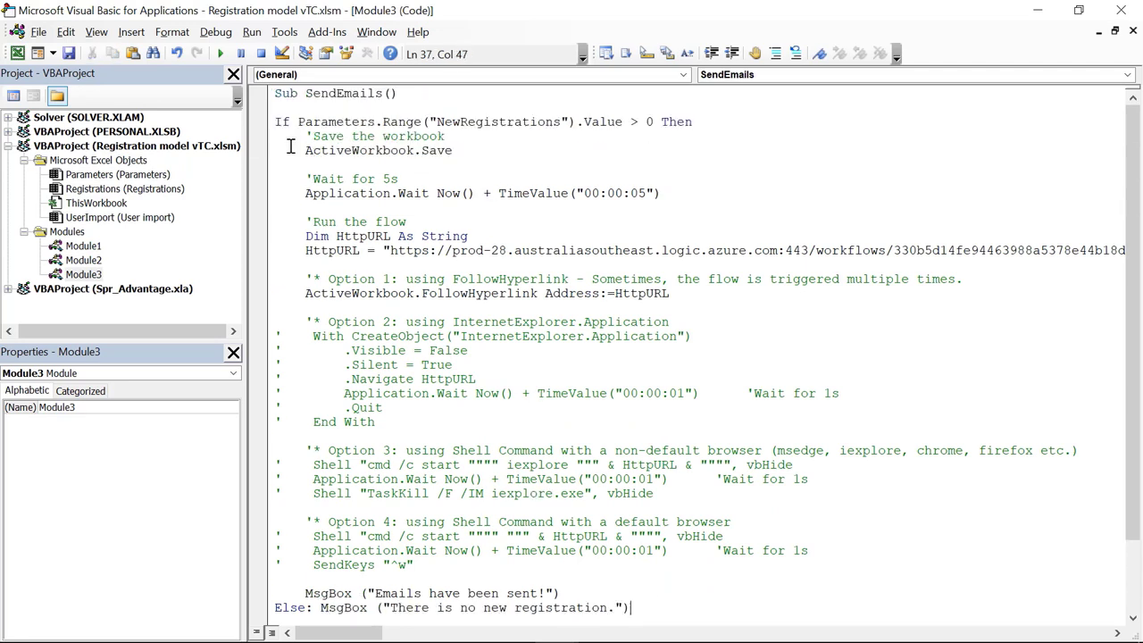
pyautogui.moveTo(305, 150); pyautogui.dragTo(461, 148)
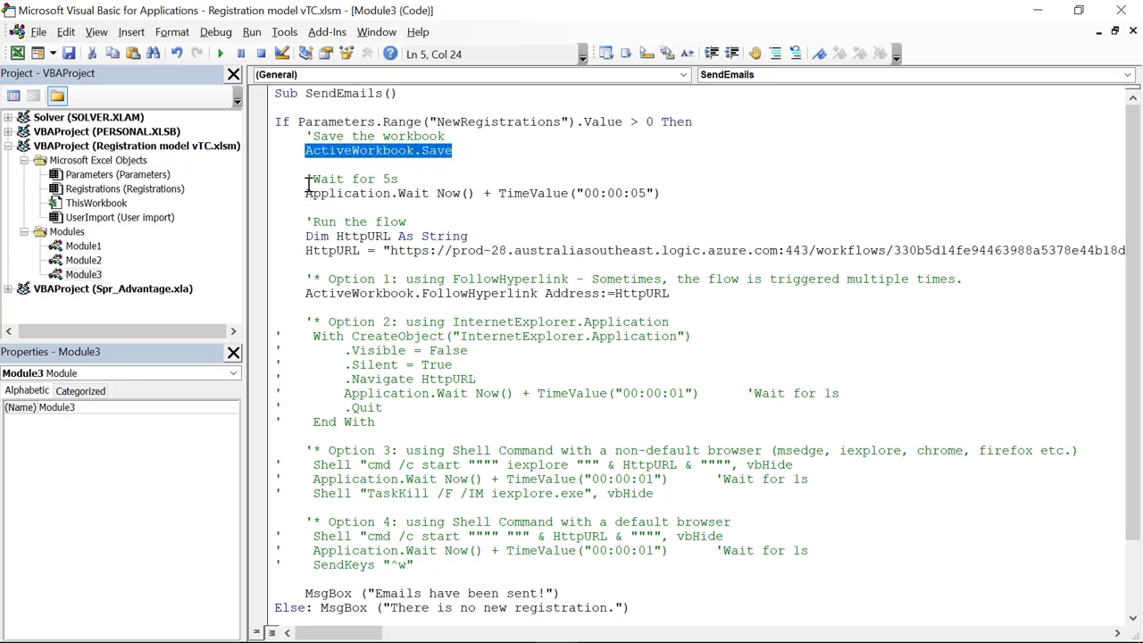
pyautogui.moveTo(307, 178); pyautogui.dragTo(665, 194)
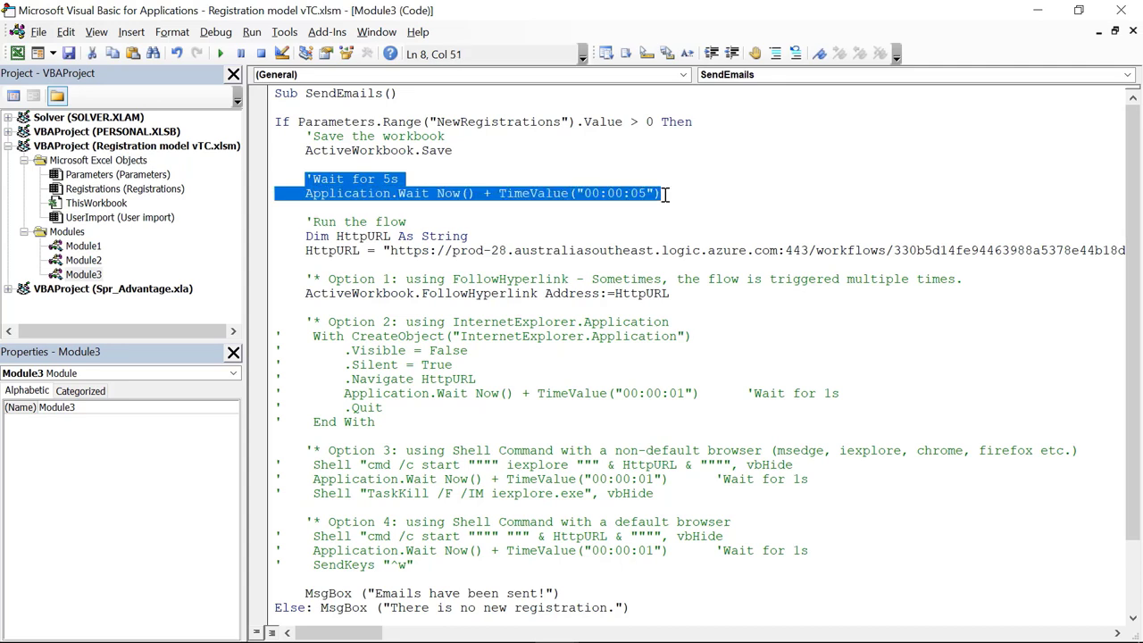
pyautogui.click(361, 193)
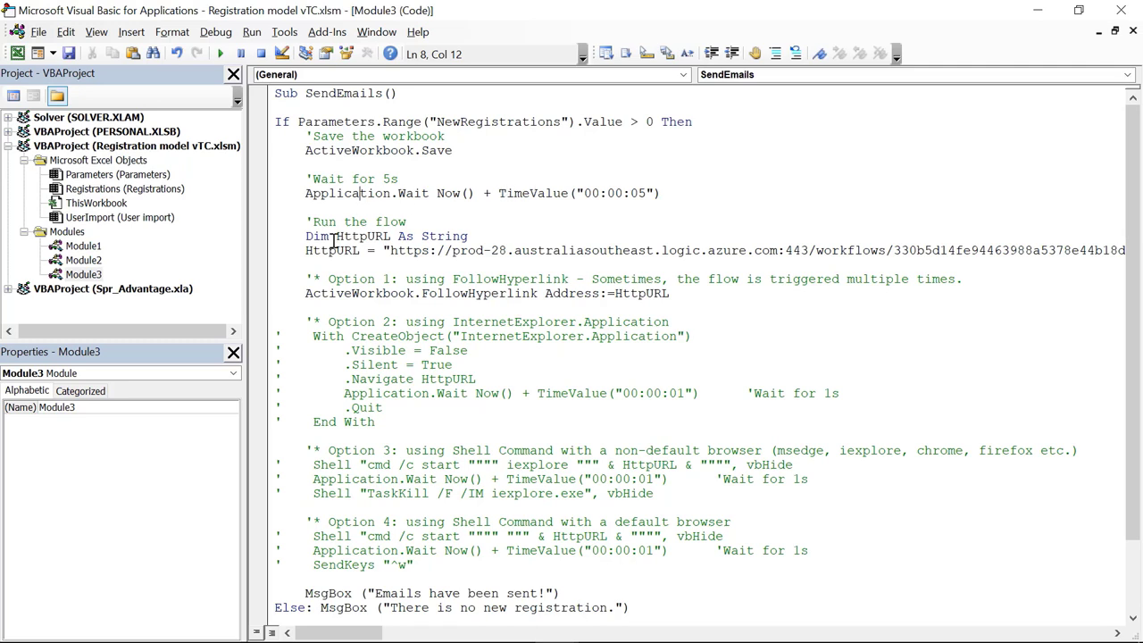
pyautogui.moveTo(306, 237); pyautogui.dragTo(861, 251)
pyautogui.click(408, 250)
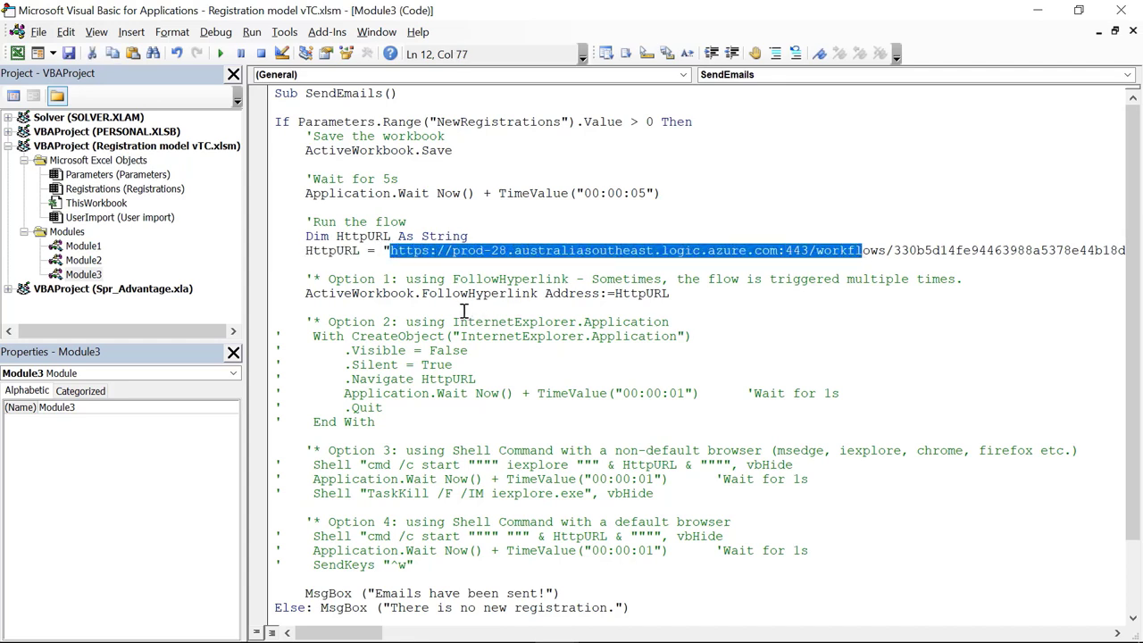
pyautogui.click(314, 280)
pyautogui.scroll(-2, 317, 307)
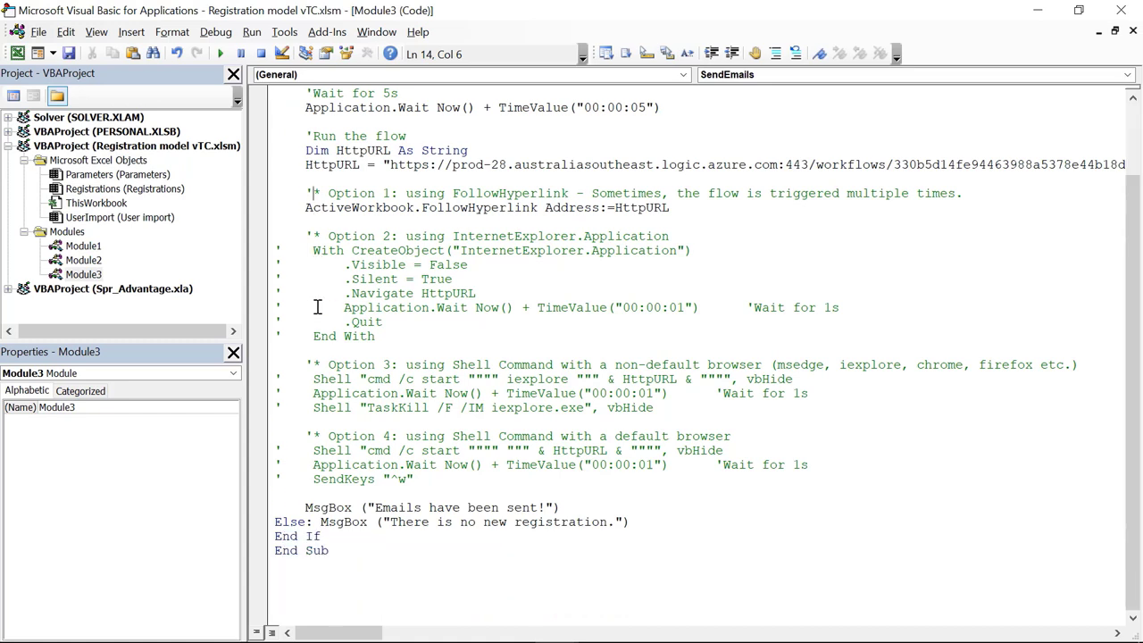
pyautogui.scroll(2, 317, 307)
pyautogui.moveTo(309, 280); pyautogui.dragTo(346, 296)
pyautogui.click(444, 295)
pyautogui.scroll(-1, 393, 504)
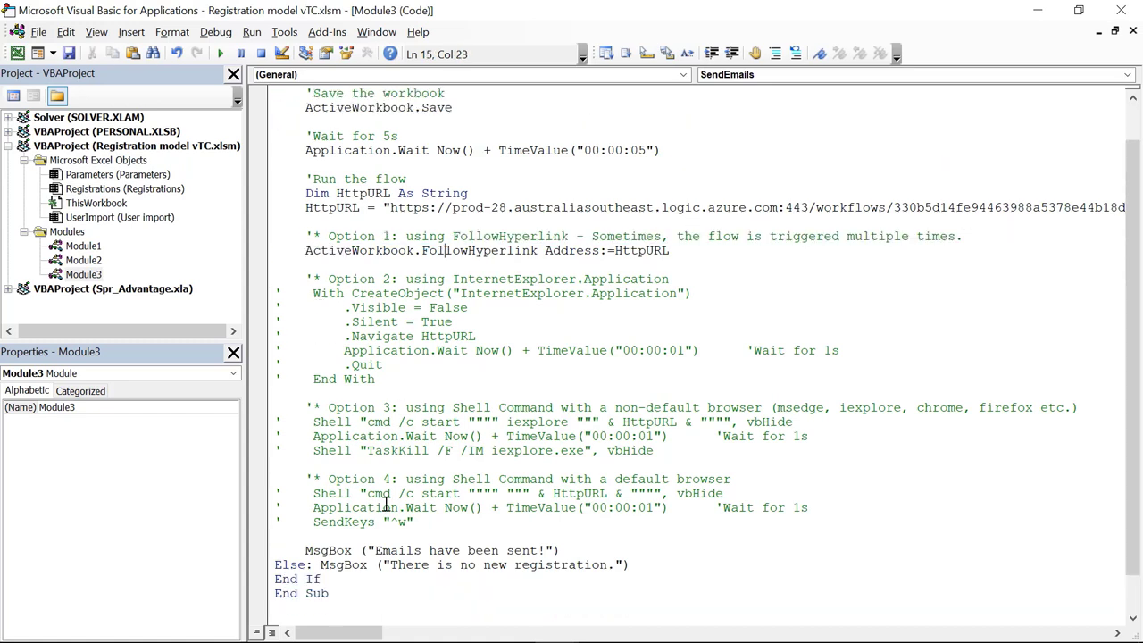
pyautogui.scroll(1, 394, 254)
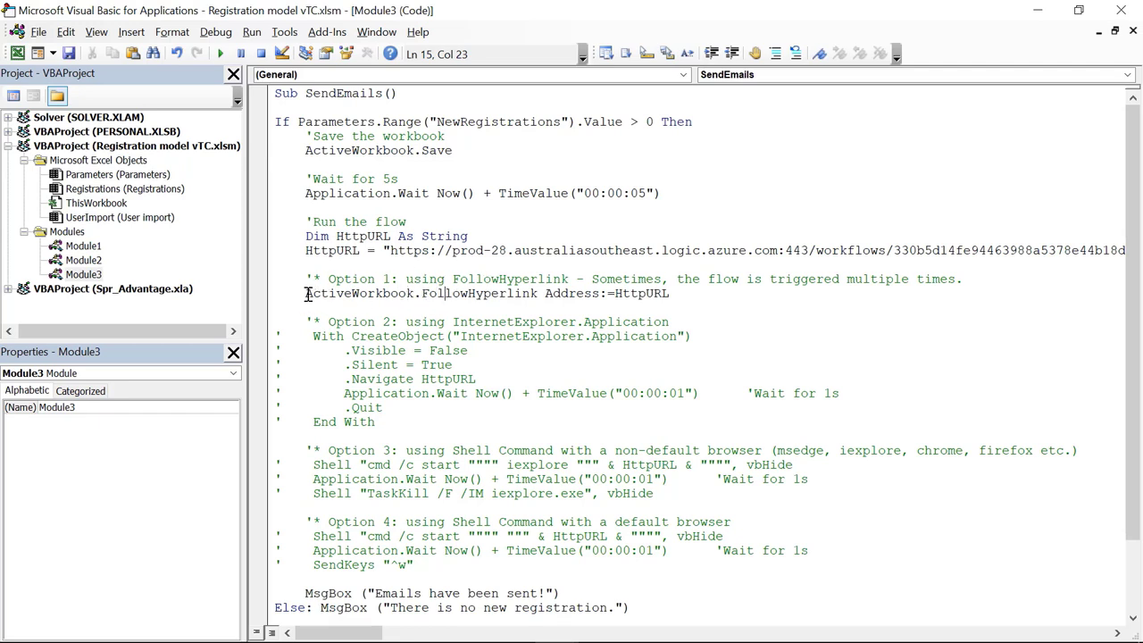
# Step: Review the Option 1 FollowHyperlink call in the SendEmails macro
pyautogui.moveTo(307, 294); pyautogui.dragTo(549, 295)
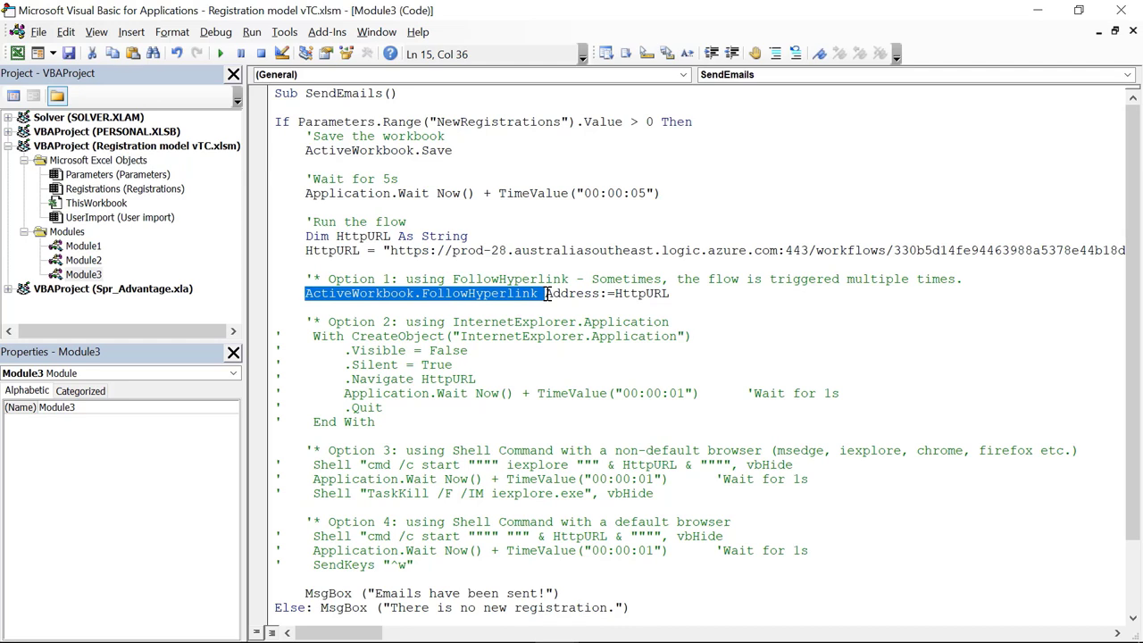
pyautogui.click(657, 295)
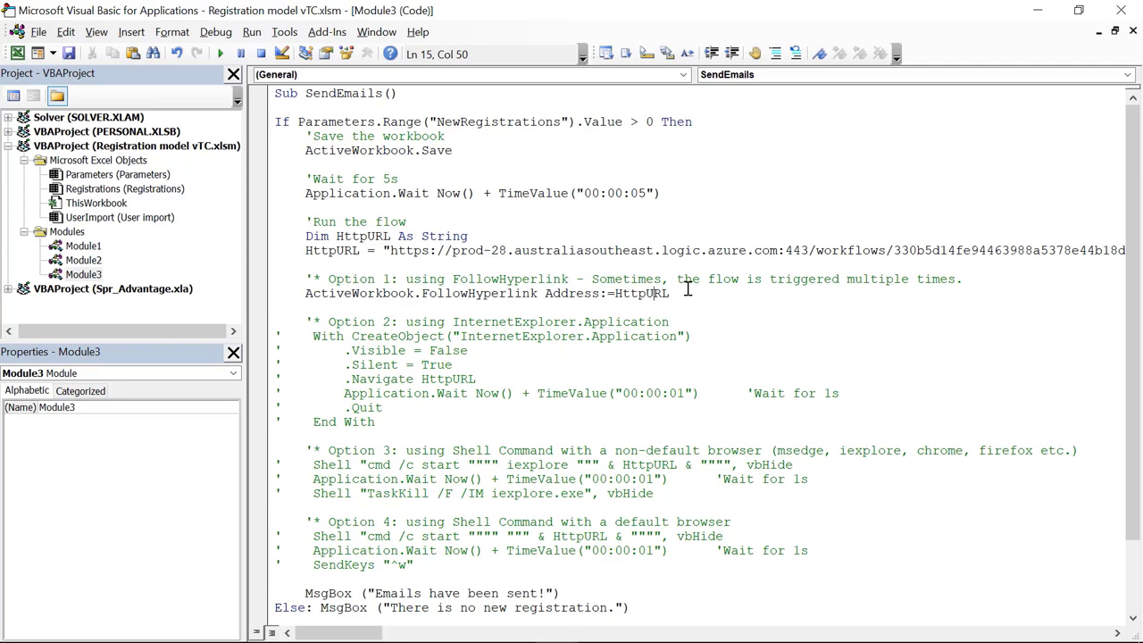
pyautogui.click(669, 294)
# Step: Skim and close the Edge forum thread on repeated HTTP-triggered flows, returning to the code
pyautogui.click(110, 627)
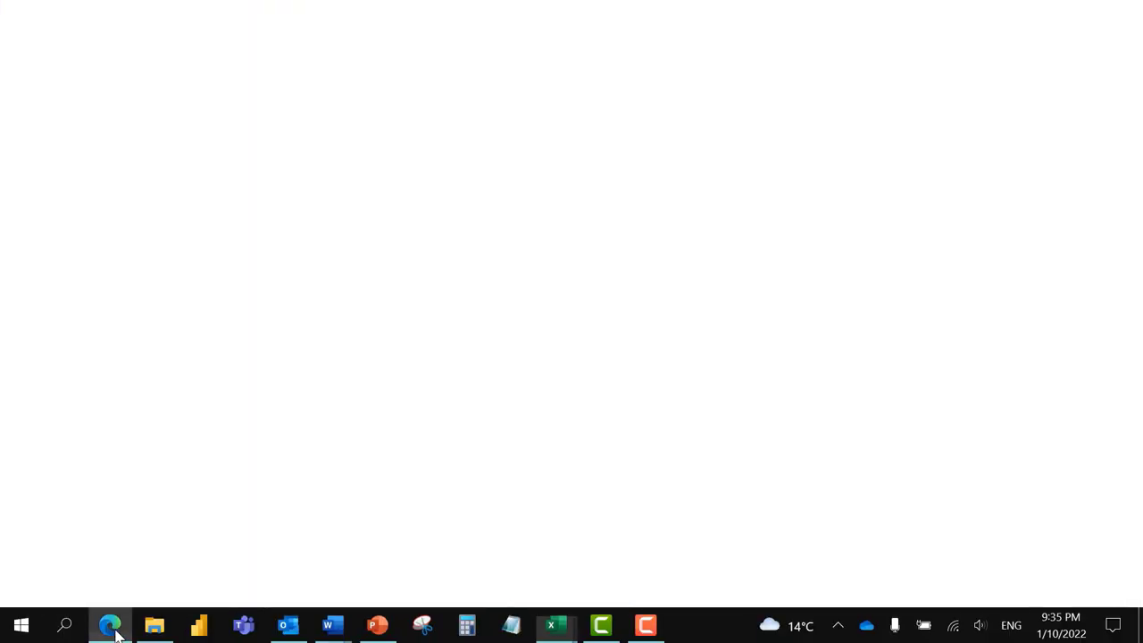
pyautogui.click(366, 12)
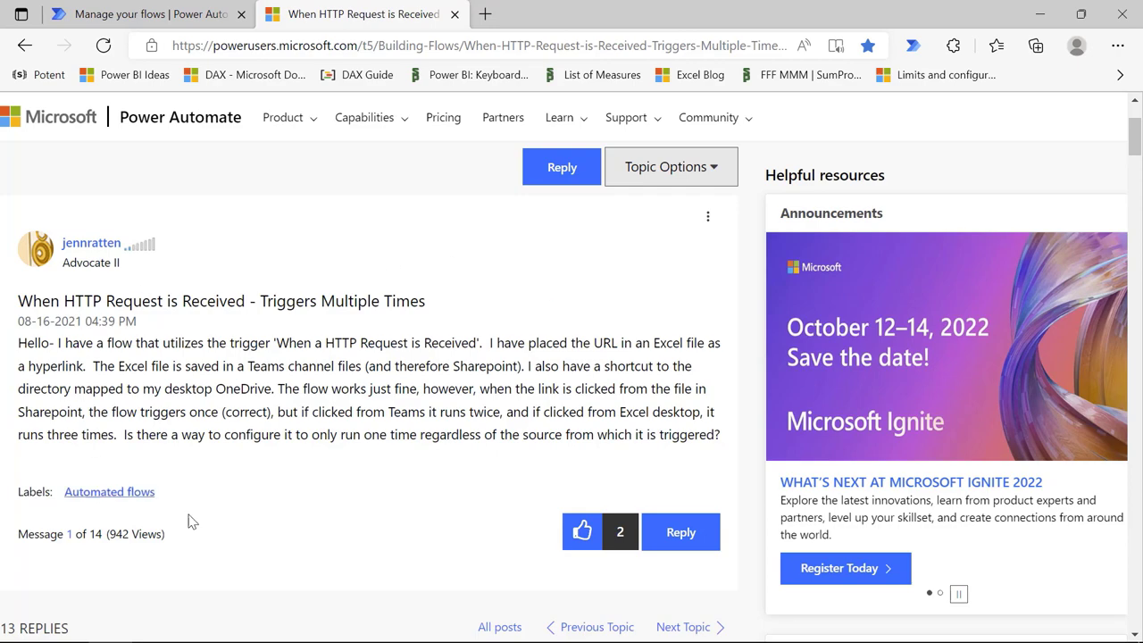
pyautogui.scroll(-15, 351, 351)
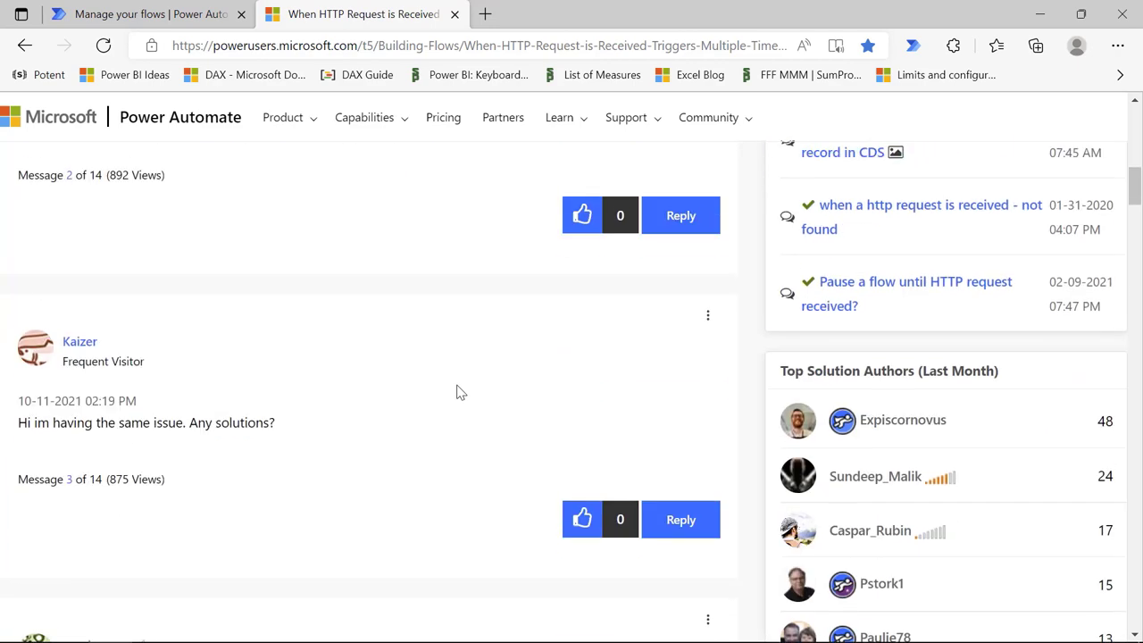
pyautogui.scroll(-10, 458, 384)
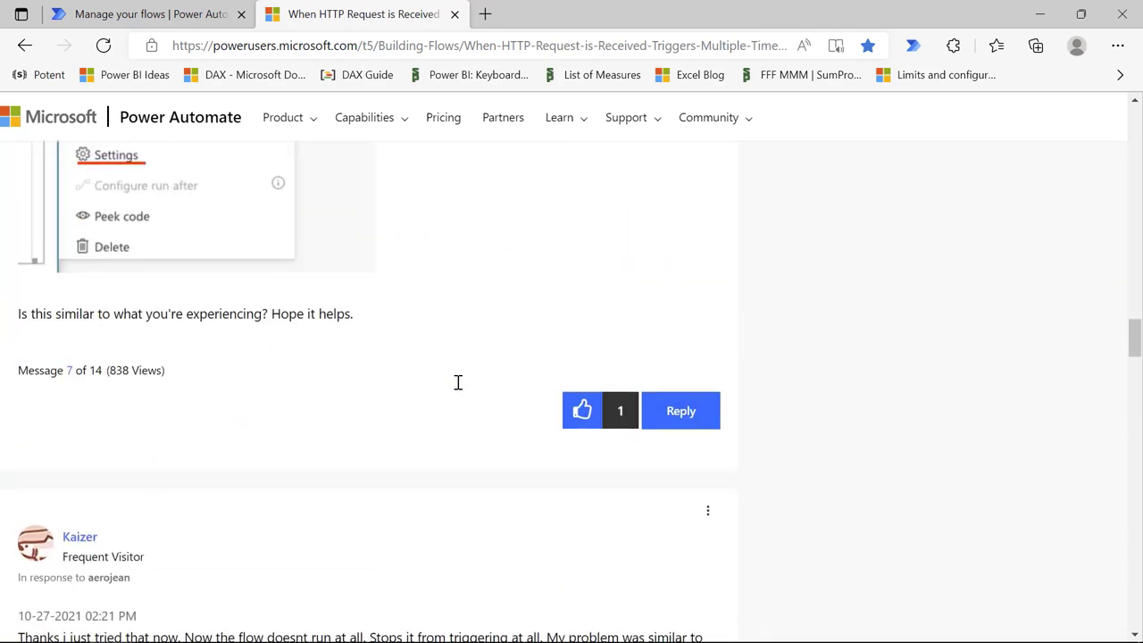
pyautogui.click(454, 13)
pyautogui.click(1039, 13)
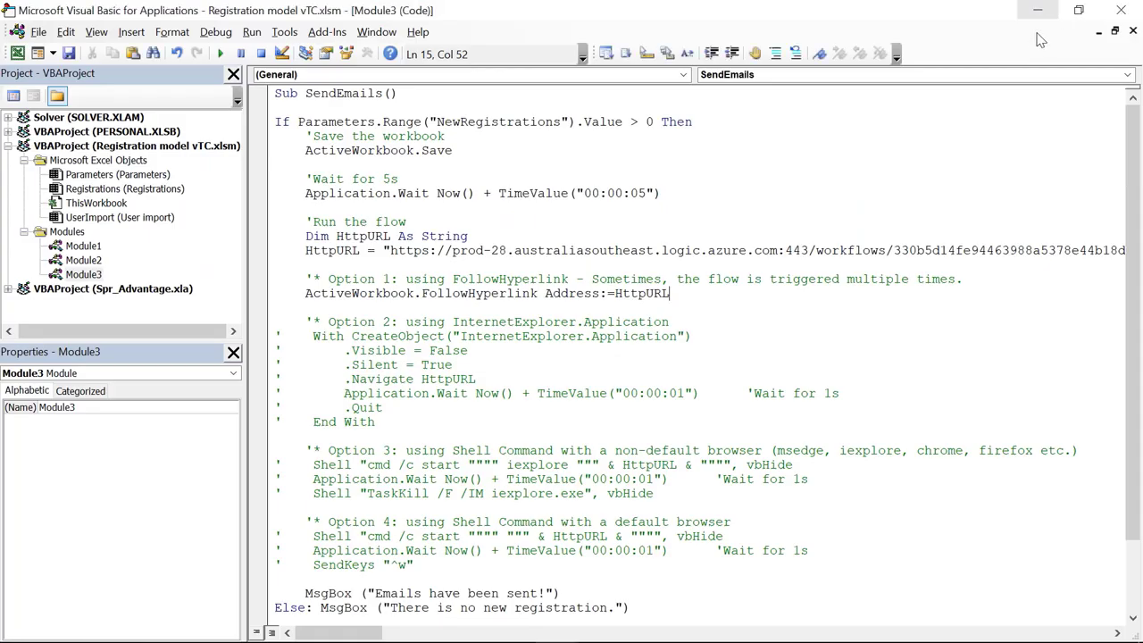
# Step: Comment out the Option 1 FollowHyperlink line and uncomment the Option 2 block
pyautogui.click(277, 293)
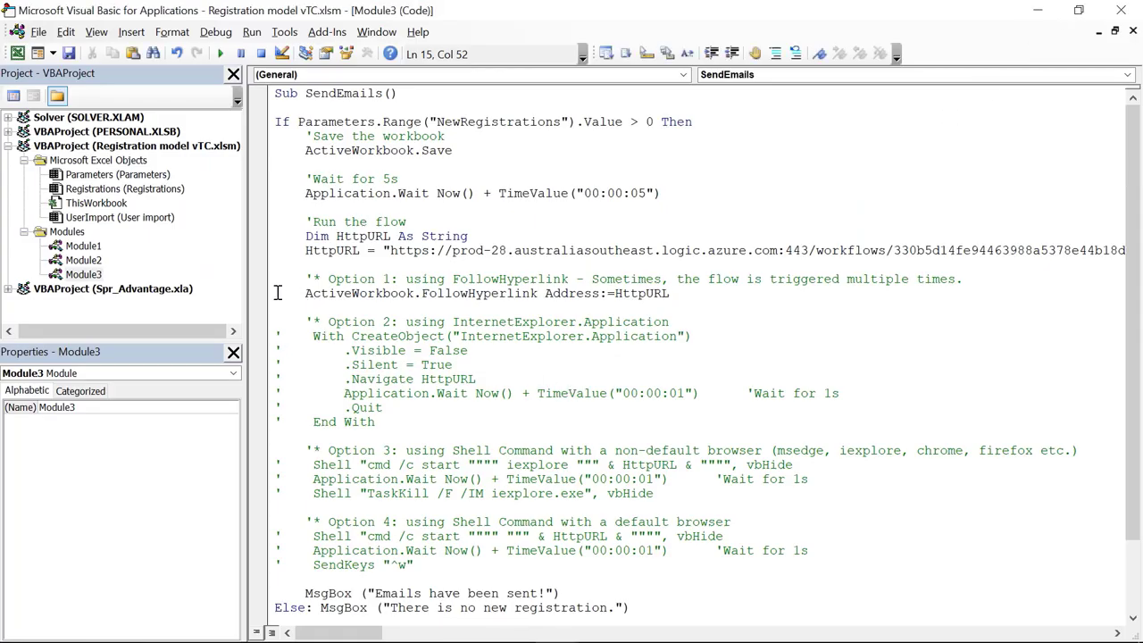
pyautogui.click(775, 53)
pyautogui.moveTo(268, 339); pyautogui.dragTo(261, 437)
pyautogui.click(795, 53)
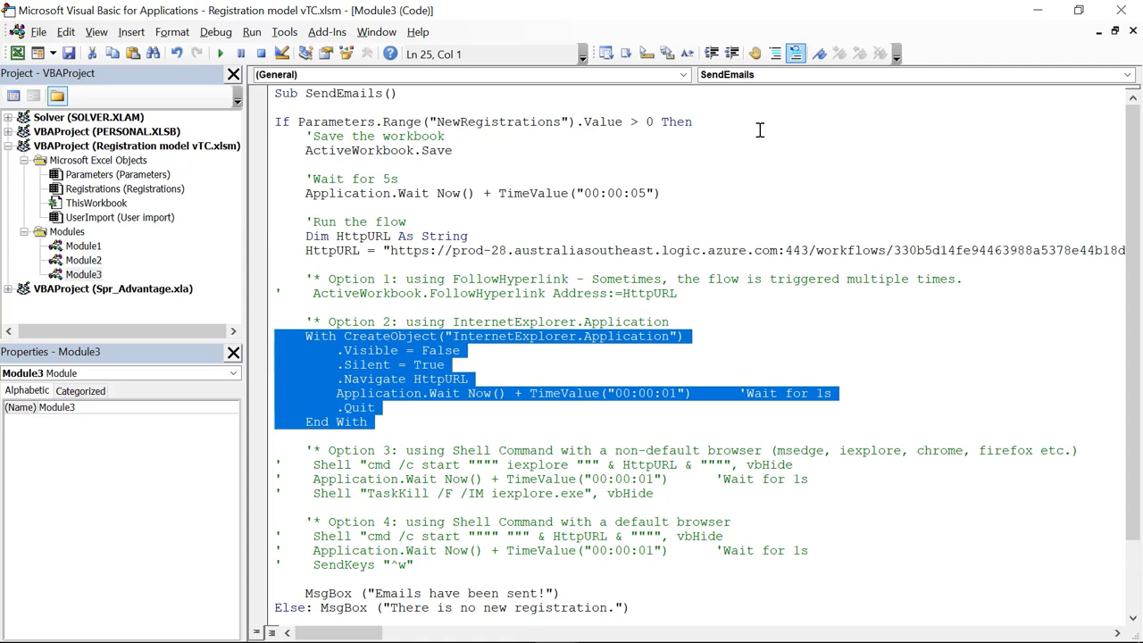
pyautogui.click(497, 340)
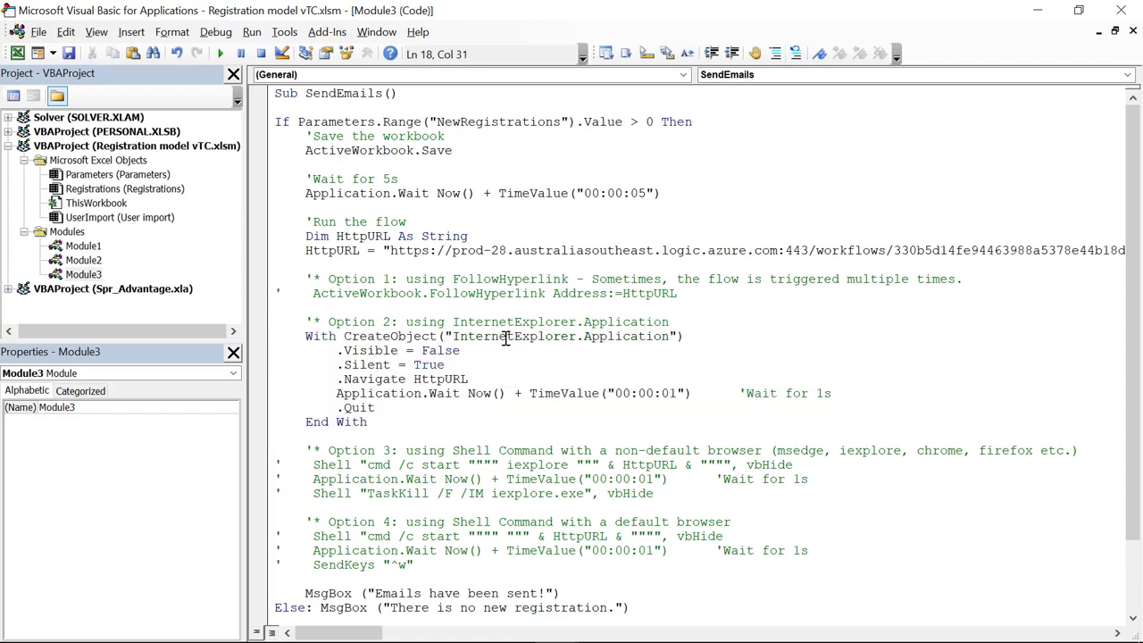
# Step: Walk through the InternetExplorer.Application, Navigate HttpURL, one-second wait and Quit lines, then close the editor
pyautogui.moveTo(456, 336); pyautogui.dragTo(671, 338)
pyautogui.click(707, 340)
pyautogui.moveTo(414, 380); pyautogui.dragTo(473, 379)
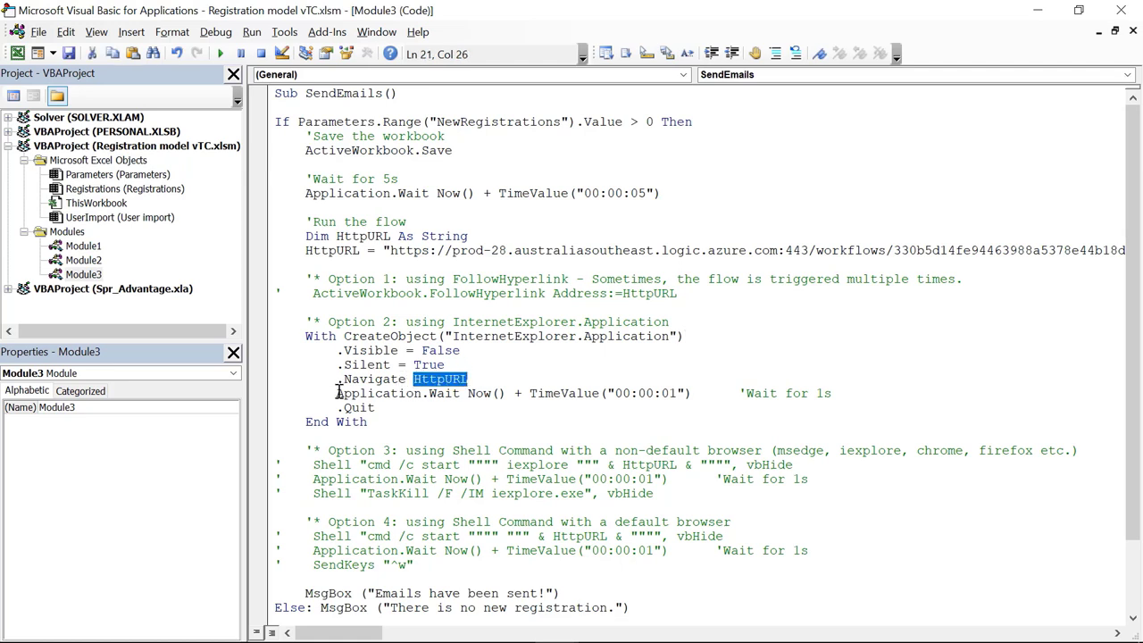
pyautogui.moveTo(336, 393); pyautogui.dragTo(694, 396)
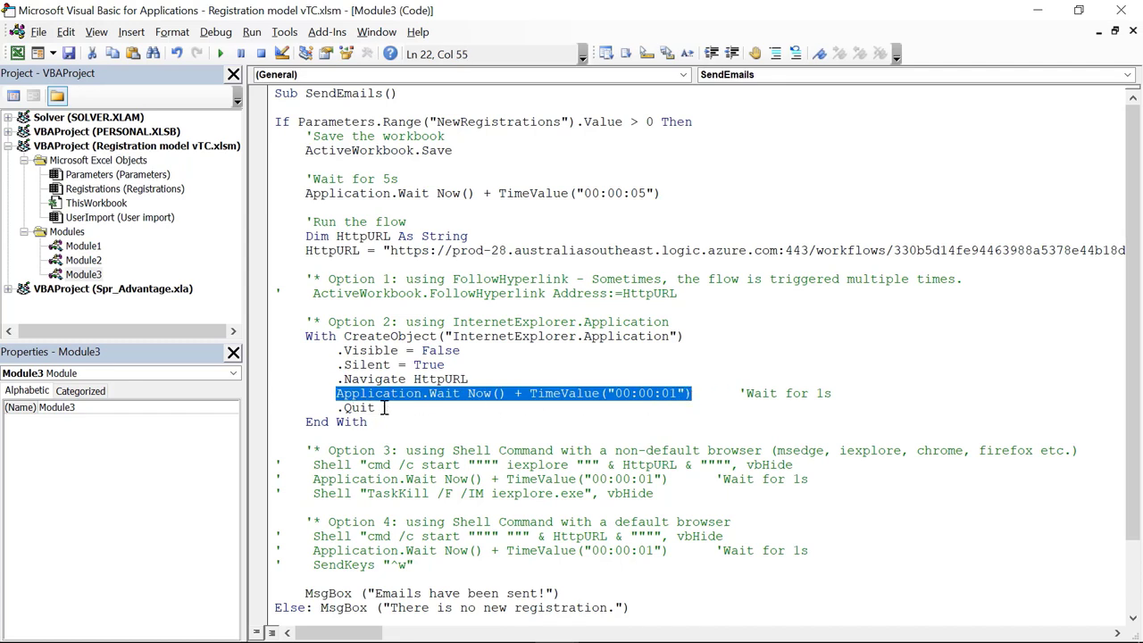
pyautogui.moveTo(381, 408); pyautogui.dragTo(279, 407)
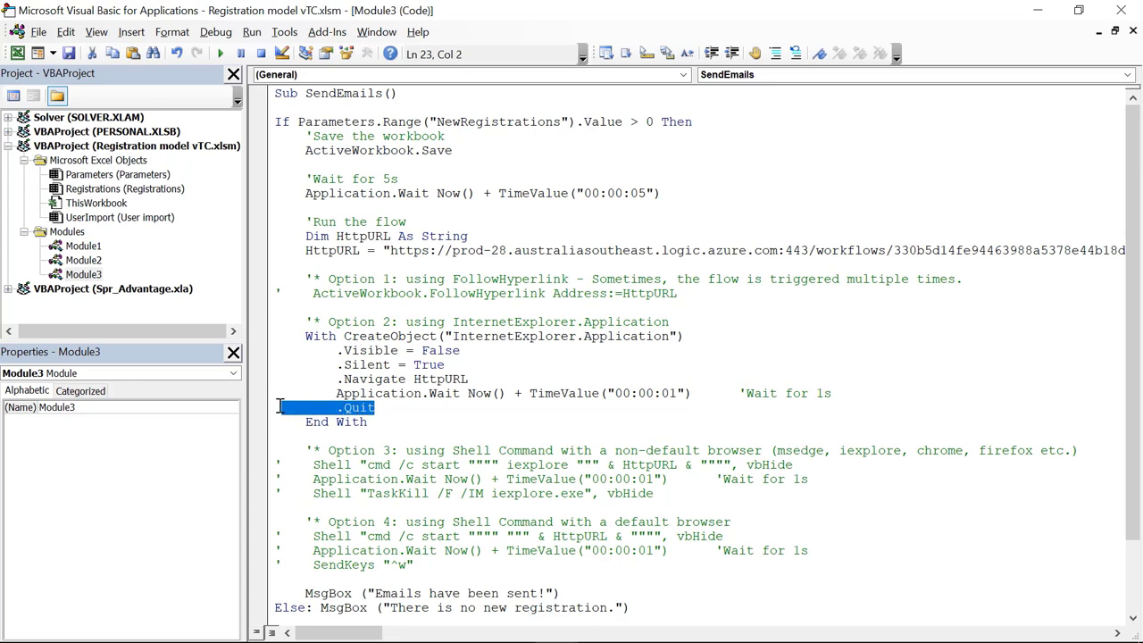
pyautogui.click(454, 376)
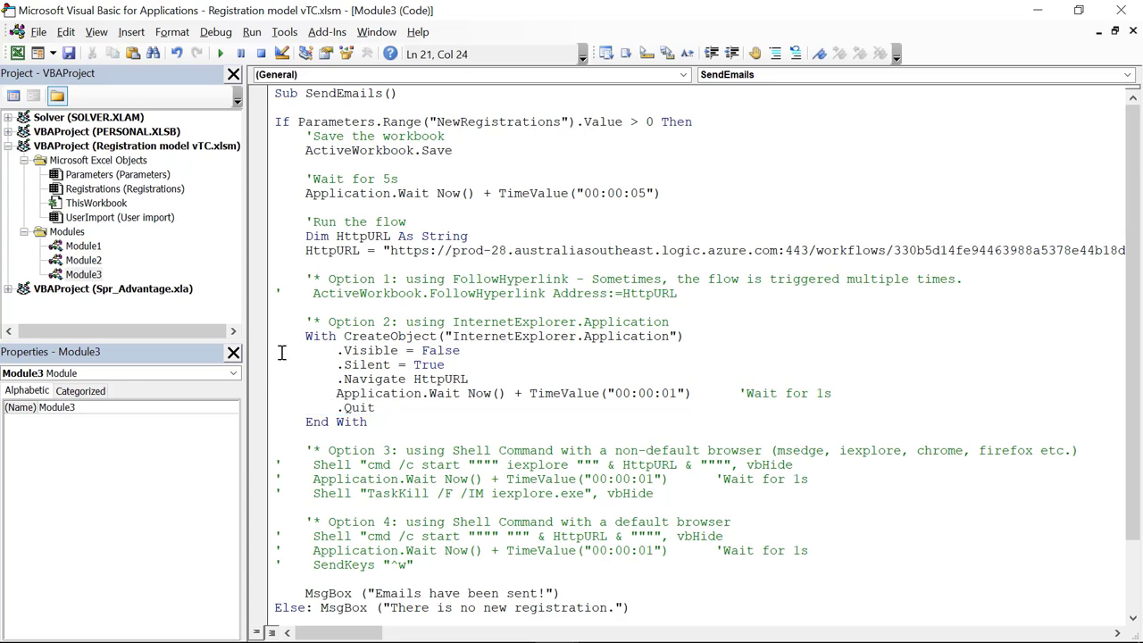
pyautogui.scroll(-2, 326, 350)
pyautogui.scroll(2, 393, 329)
pyautogui.scroll(-2, 408, 371)
pyautogui.scroll(2, 431, 333)
pyautogui.click(1132, 7)
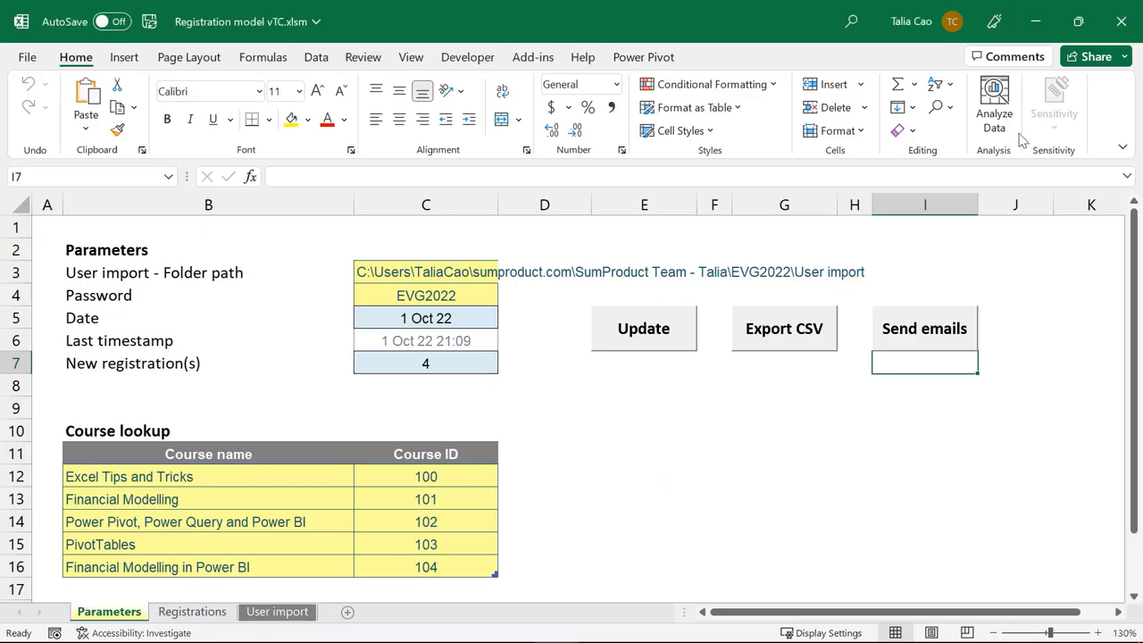
# Step: Run Send emails for the 4 new registrations, acknowledge 'Emails have been sent!', and switch to Outlook
pyautogui.click(929, 333)
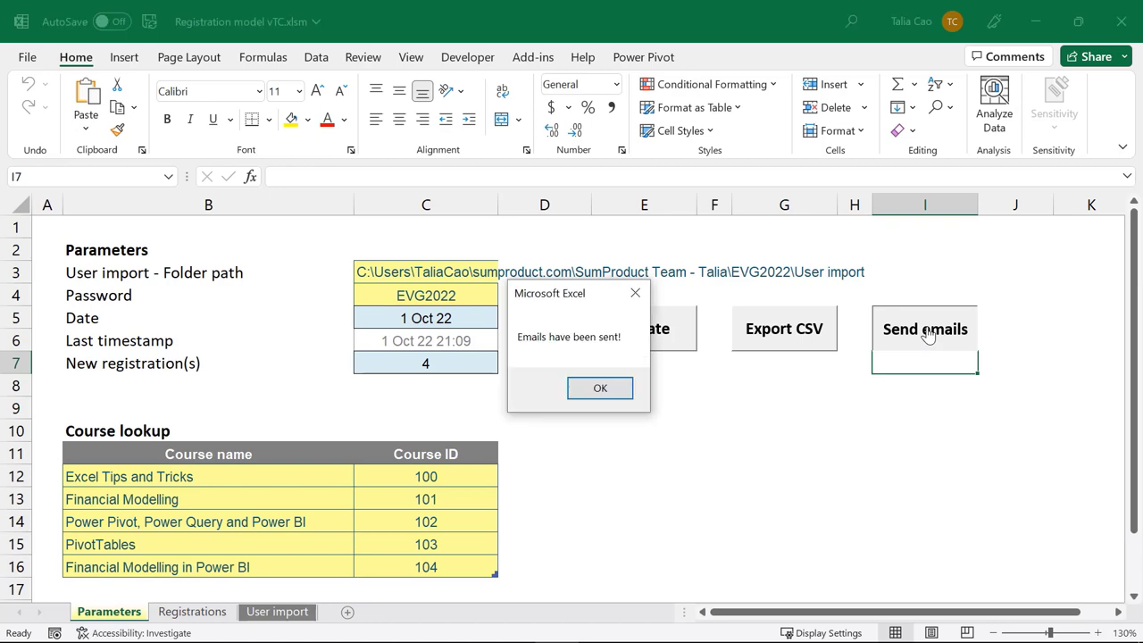
pyautogui.click(601, 390)
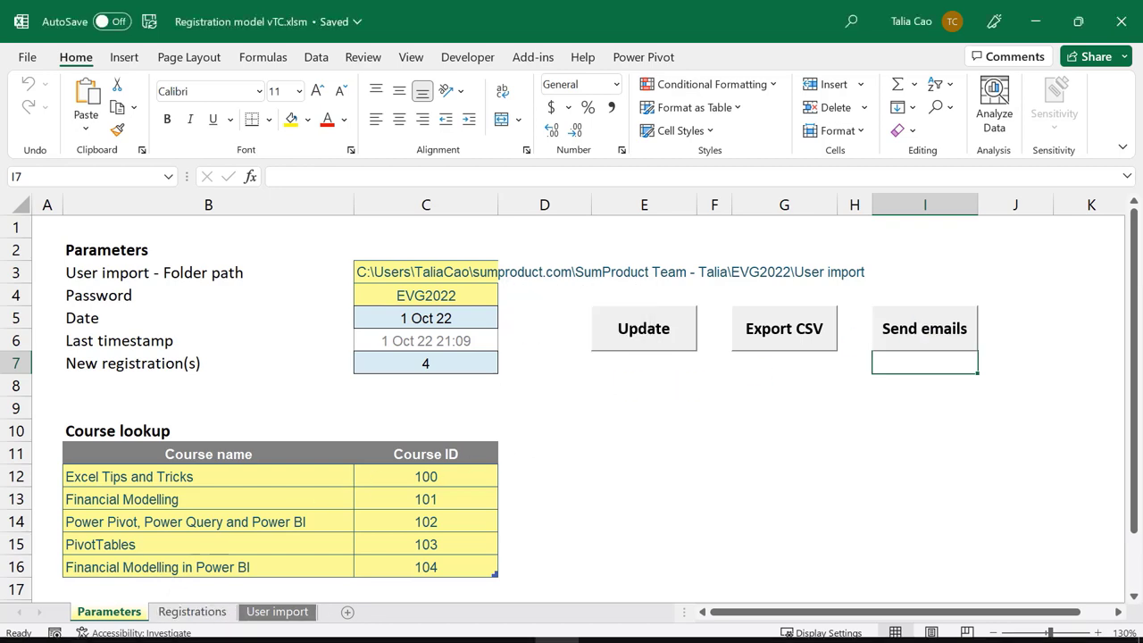
pyautogui.click(288, 625)
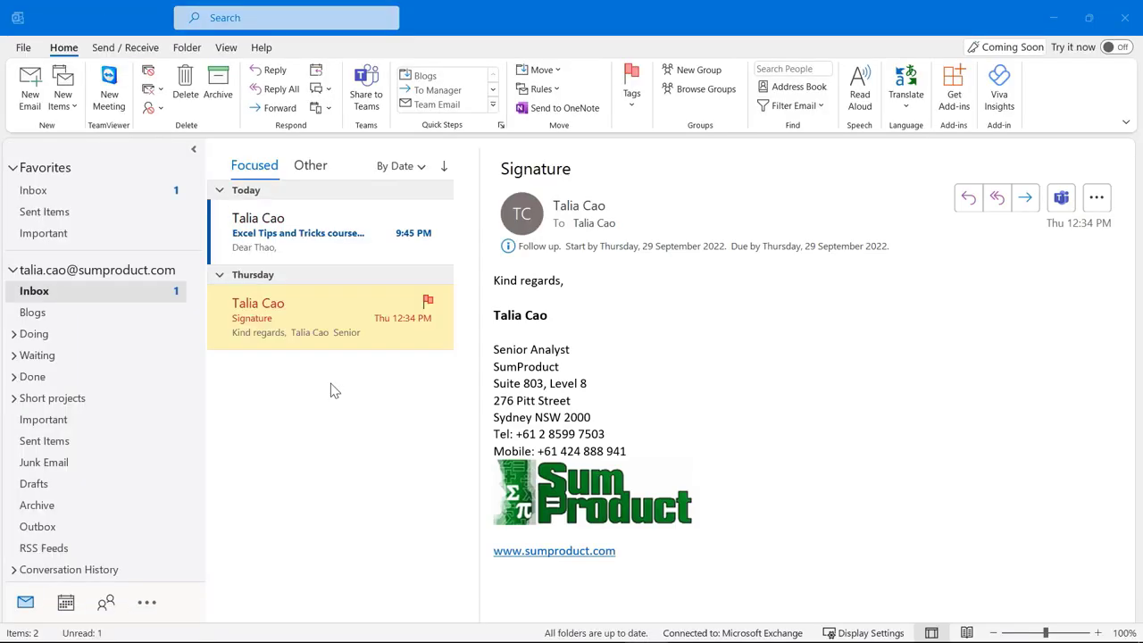
# Step: Check the Excel Tips and Tricks inbox email and the four Sent Items emails, then return to Excel
pyautogui.click(275, 239)
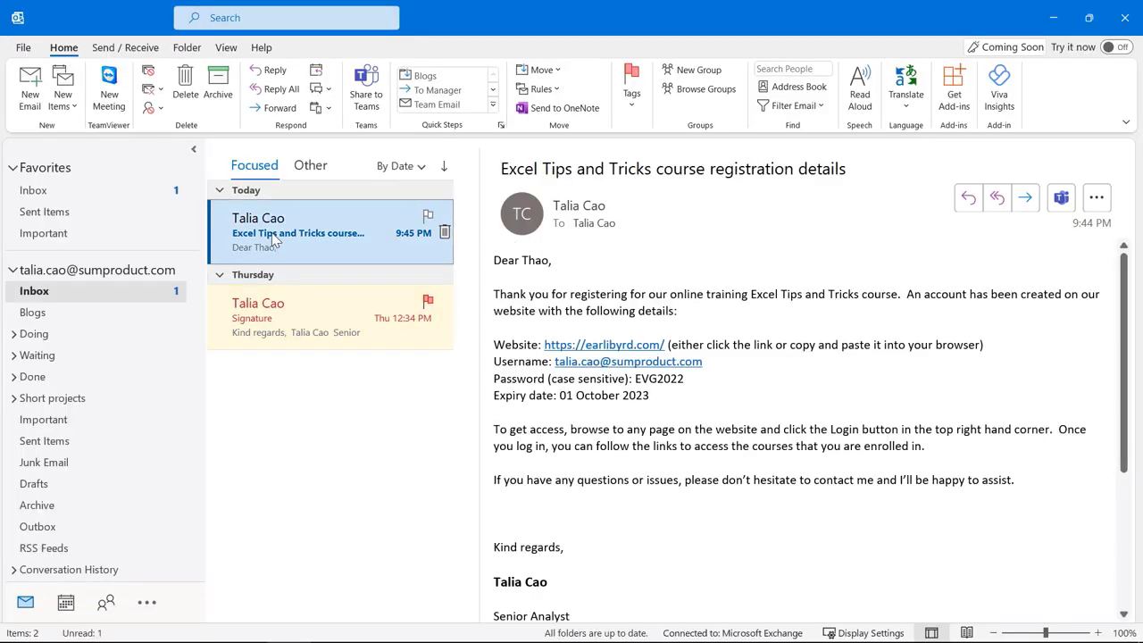
pyautogui.click(63, 214)
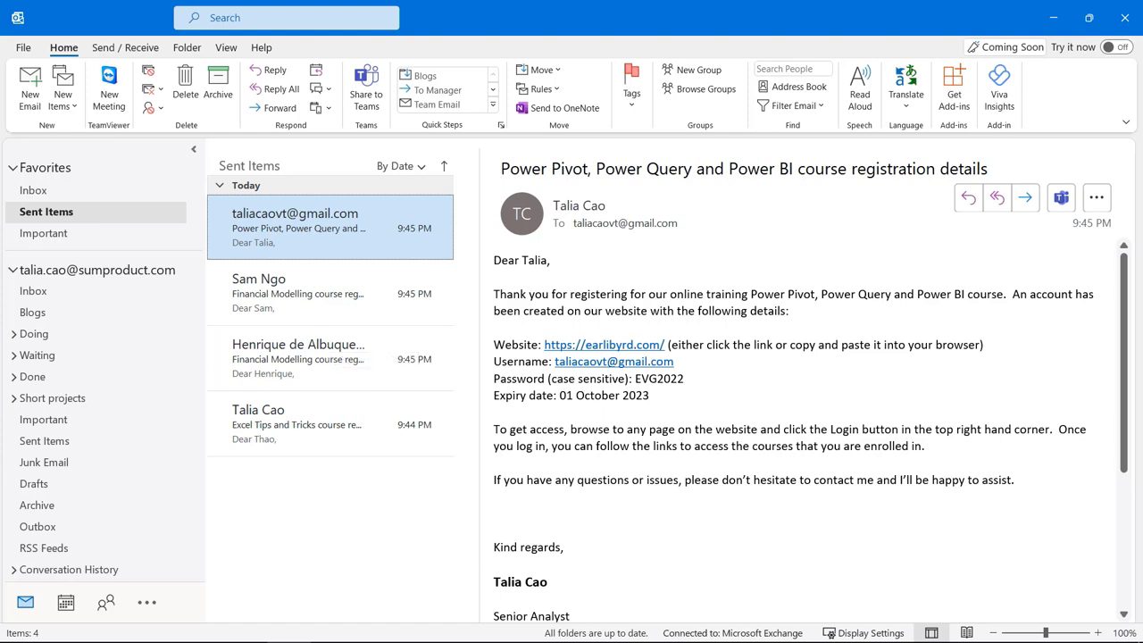
pyautogui.moveTo(627, 630)
pyautogui.click(556, 625)
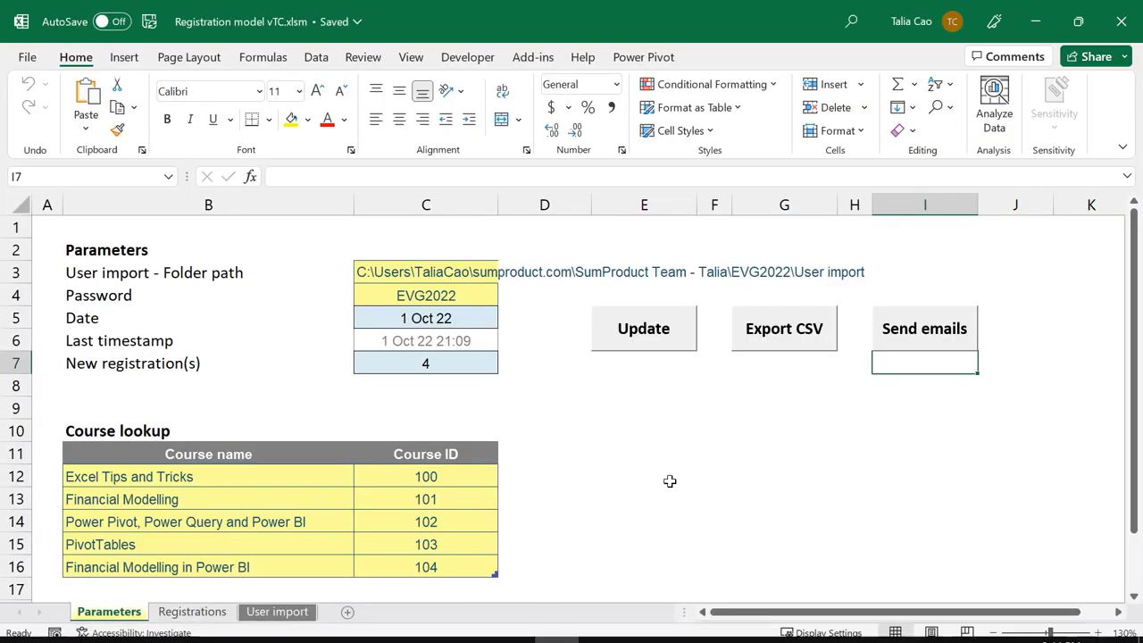
# Step: In the VBA editor, comment out the Option 2 With block and uncomment the three Option 3 lines
pyautogui.hotkey('alt', 'F11')
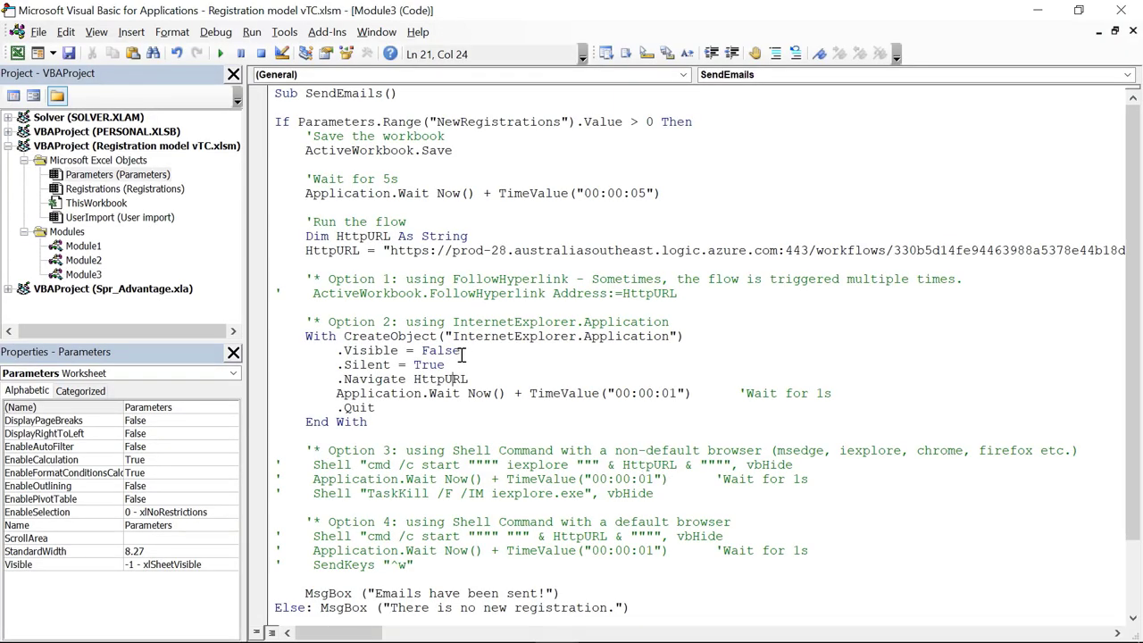
pyautogui.scroll(-2, 462, 355)
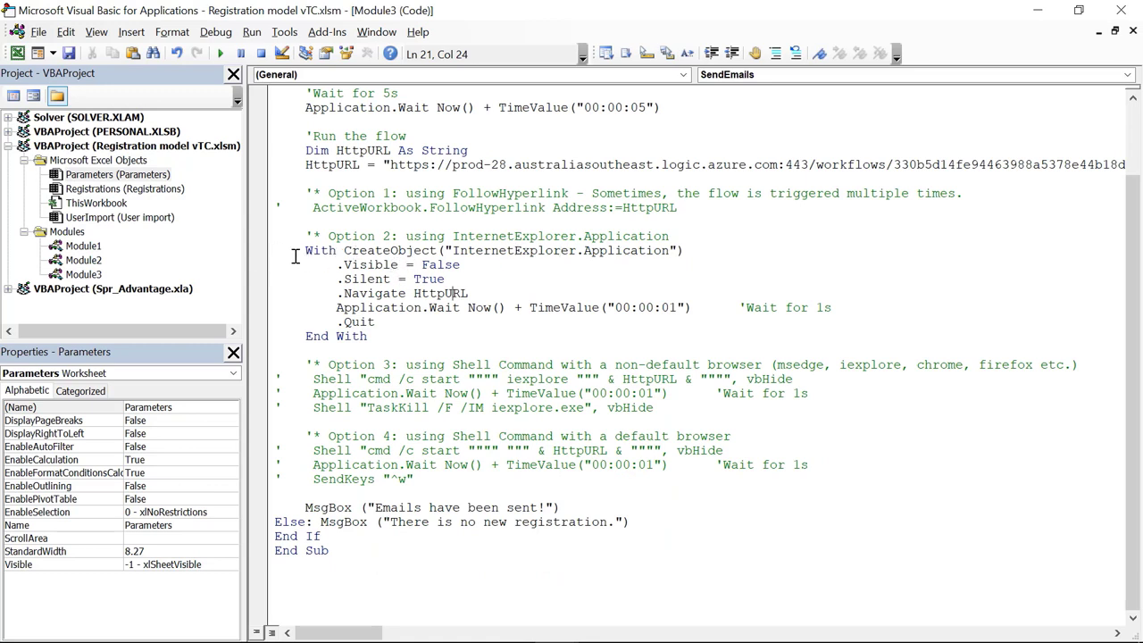
pyautogui.moveTo(265, 253); pyautogui.dragTo(271, 342)
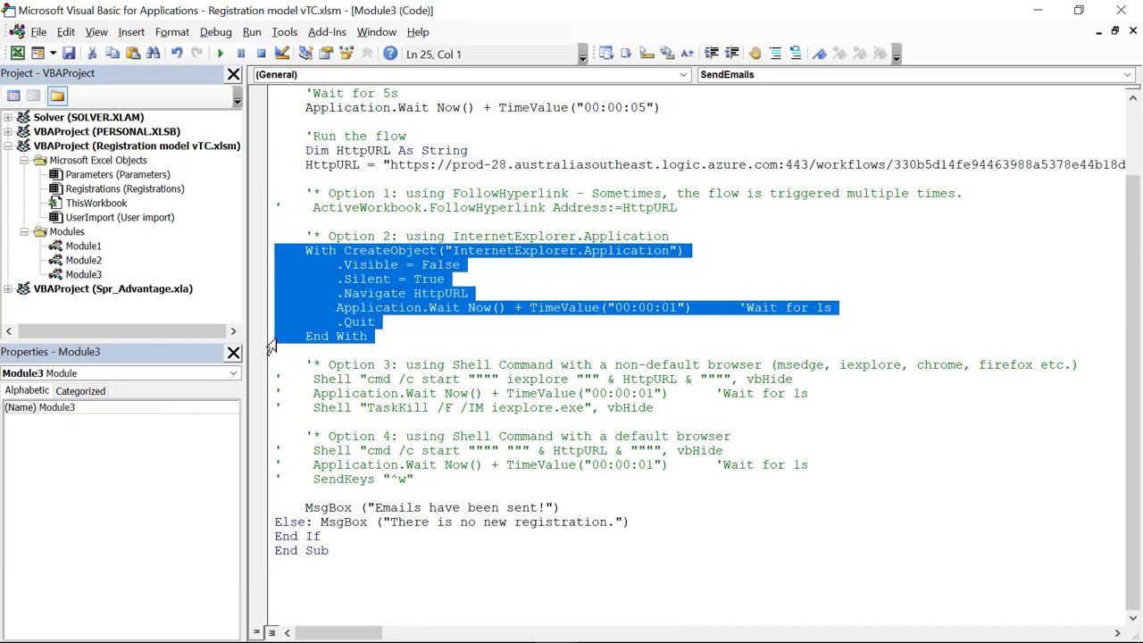
pyautogui.click(775, 53)
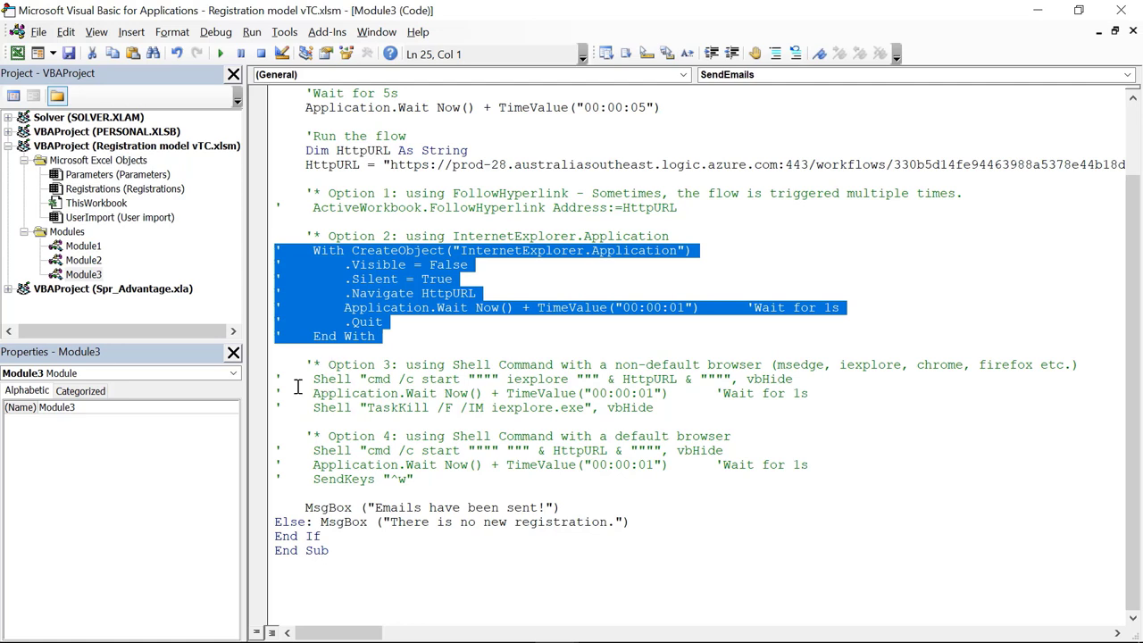
pyautogui.moveTo(264, 379); pyautogui.dragTo(265, 421)
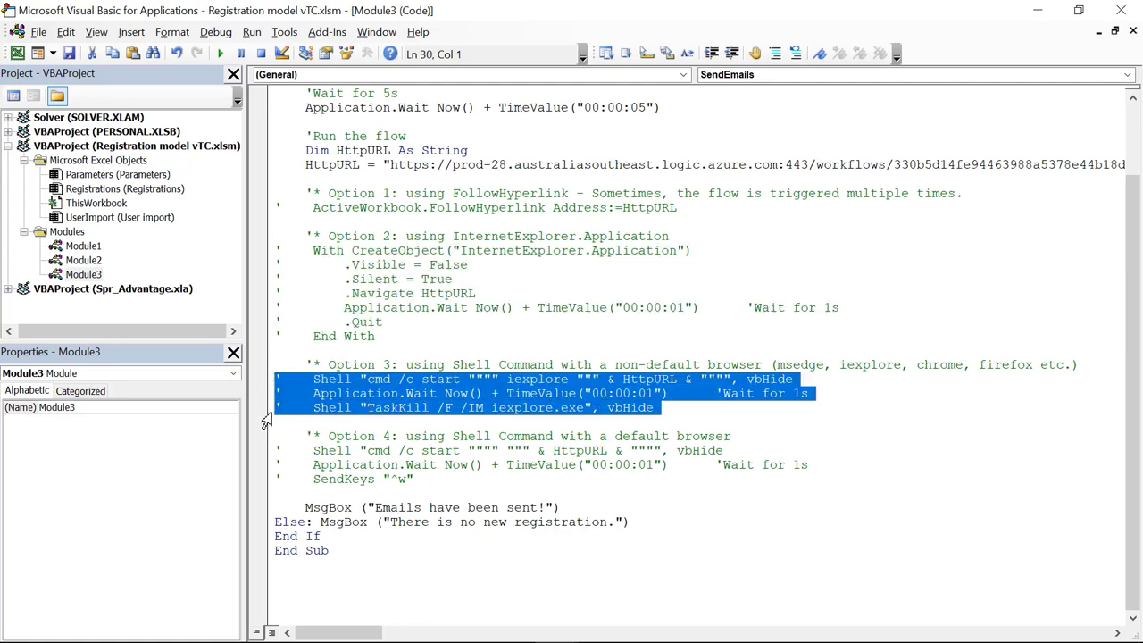
pyautogui.click(796, 53)
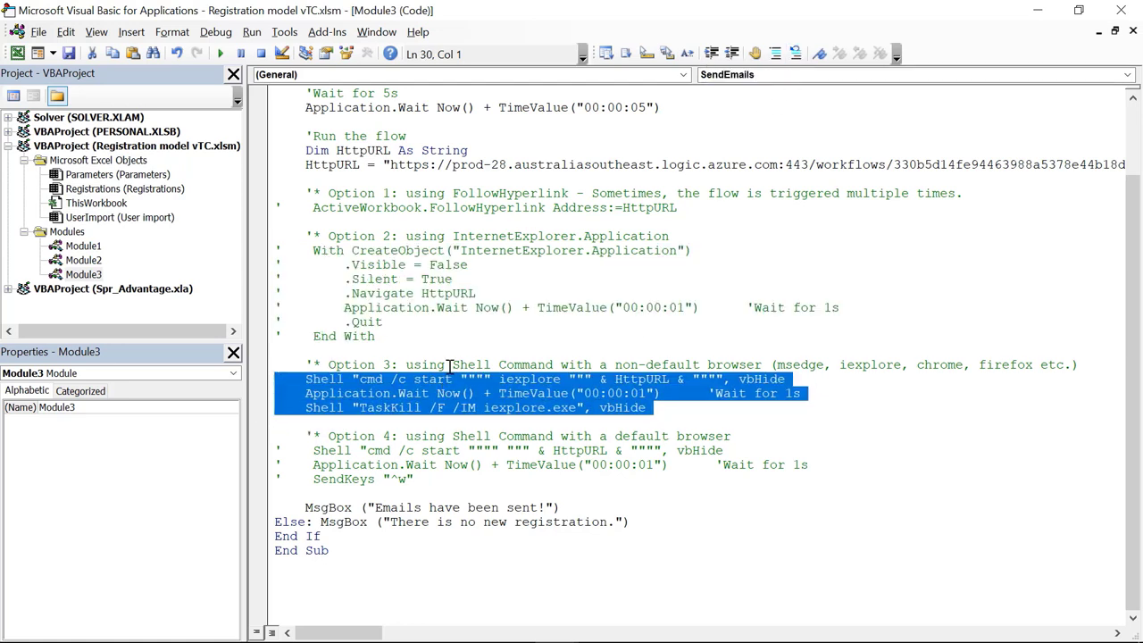
pyautogui.click(489, 364)
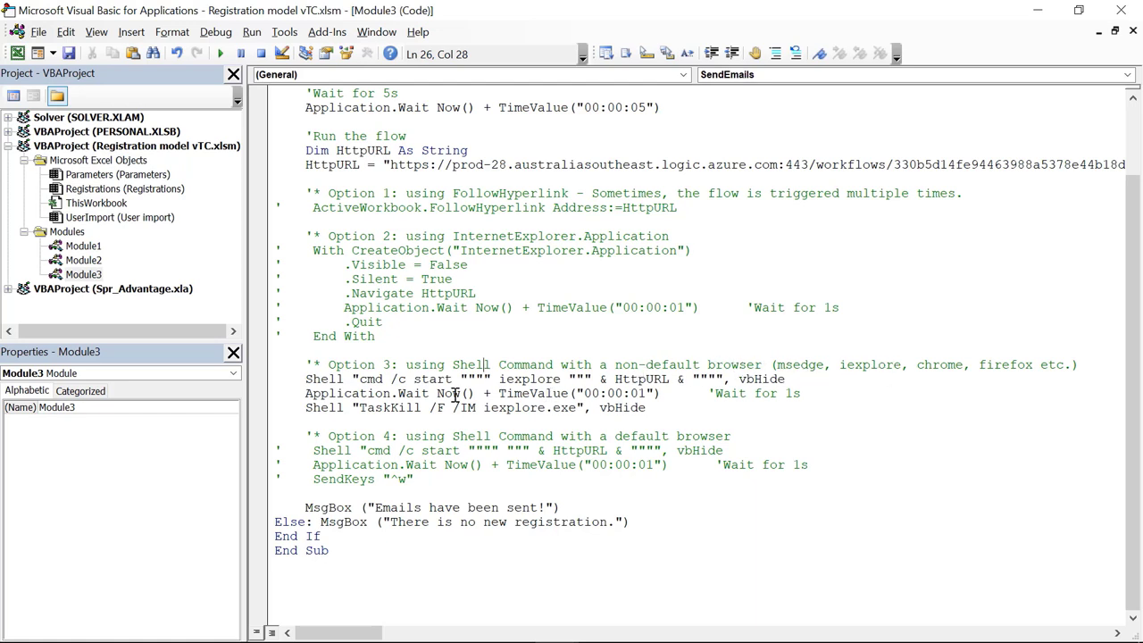
# Step: Walk through the Shell iexplore HttpURL, one-second wait and TaskKill lines, then close the editor
pyautogui.moveTo(306, 379); pyautogui.dragTo(584, 408)
pyautogui.click(664, 407)
pyautogui.doubleClick(517, 381)
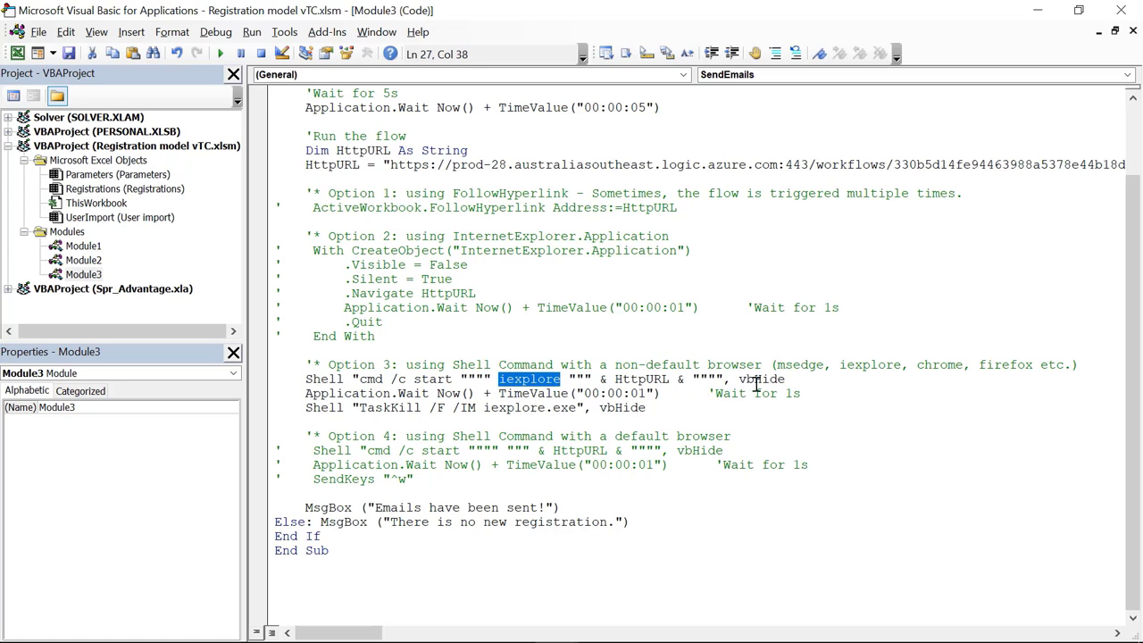
pyautogui.doubleClick(518, 409)
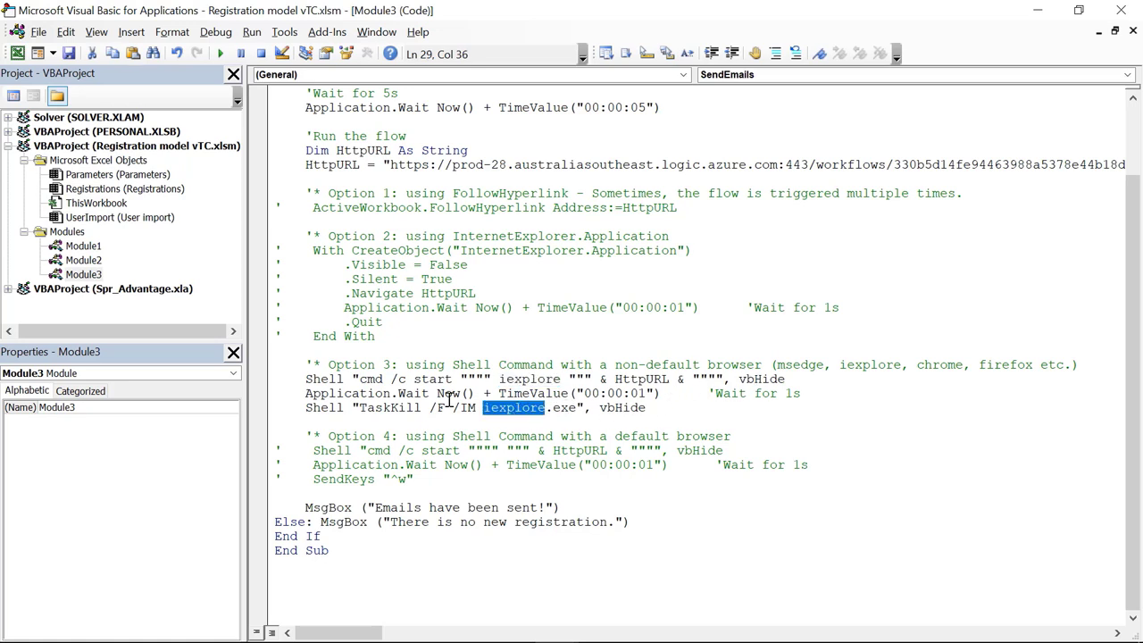
pyautogui.moveTo(307, 378); pyautogui.dragTo(787, 379)
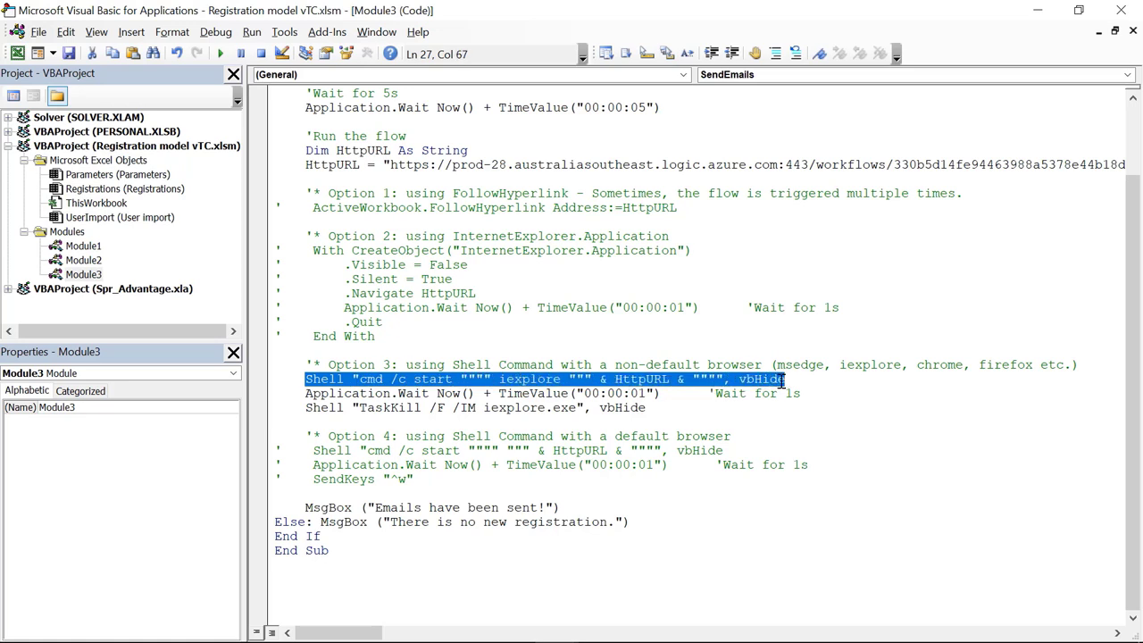
pyautogui.click(526, 381)
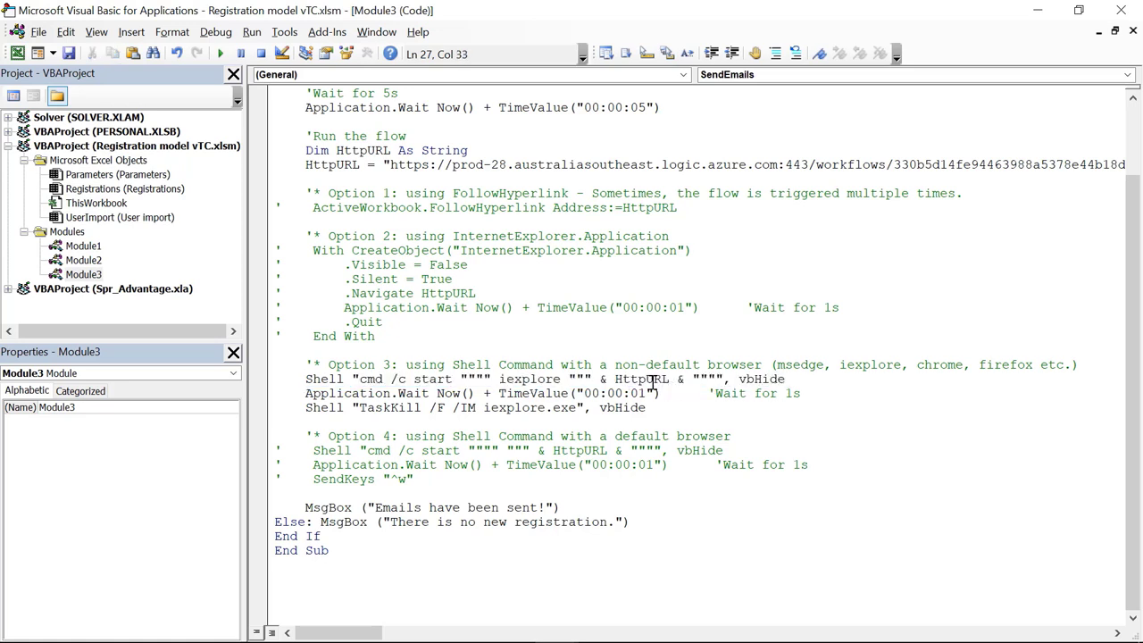
pyautogui.doubleClick(652, 380)
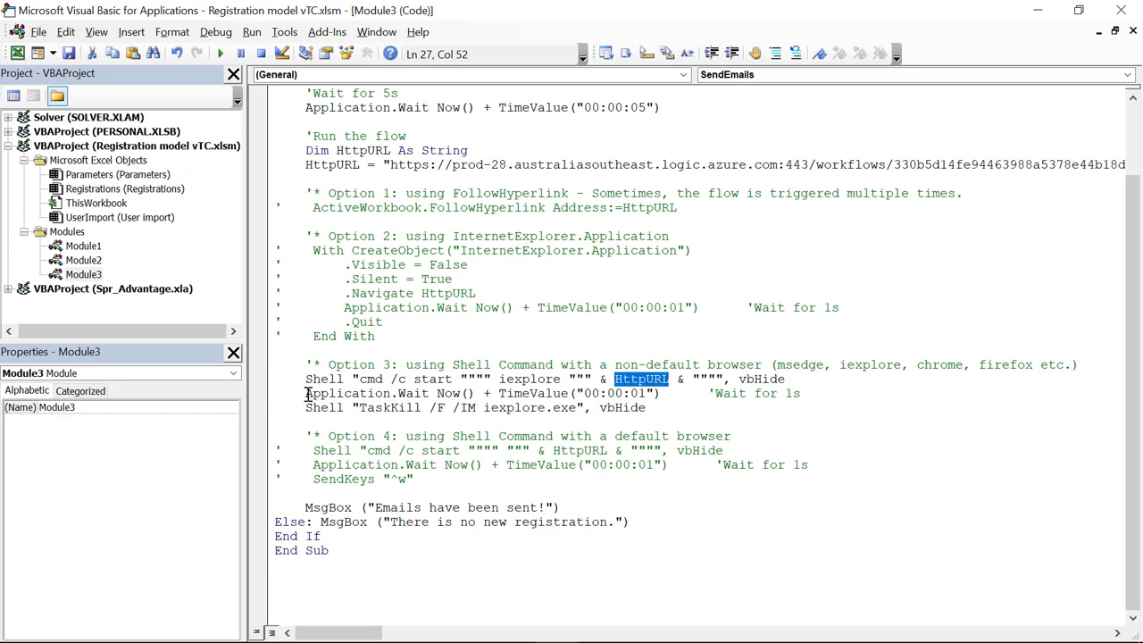
pyautogui.moveTo(308, 394); pyautogui.dragTo(660, 396)
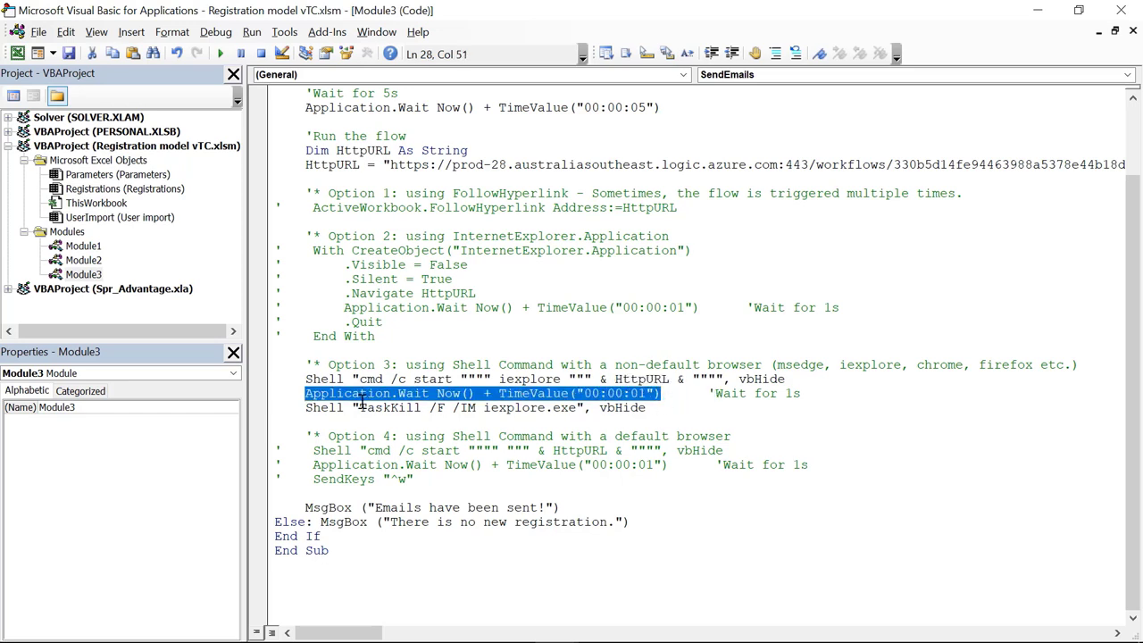
pyautogui.moveTo(307, 408); pyautogui.dragTo(652, 412)
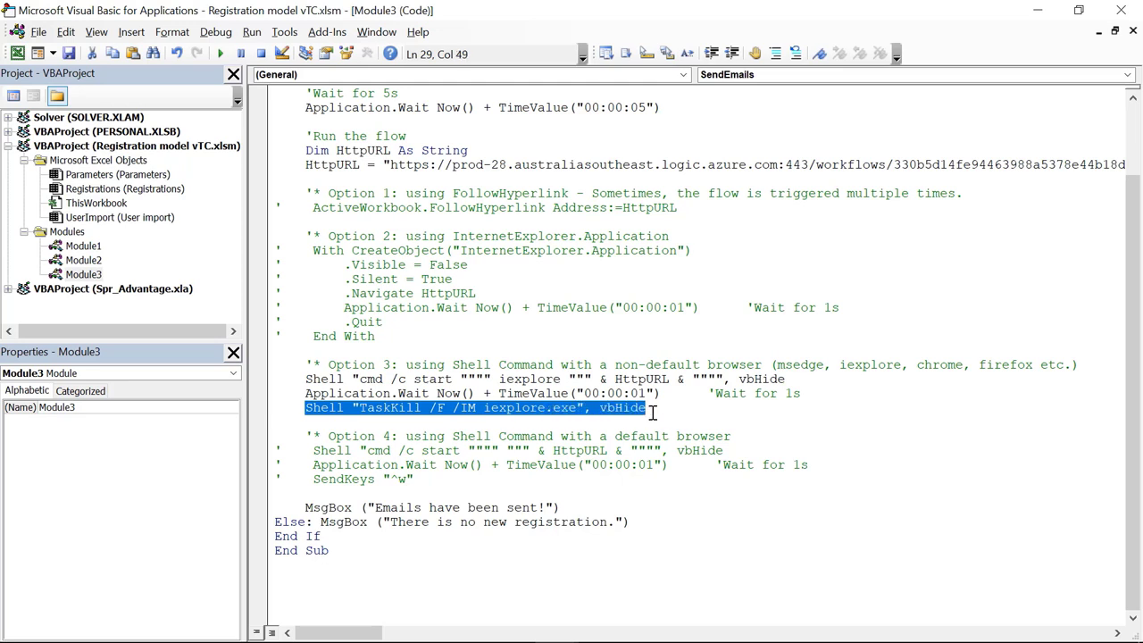
pyautogui.click(503, 409)
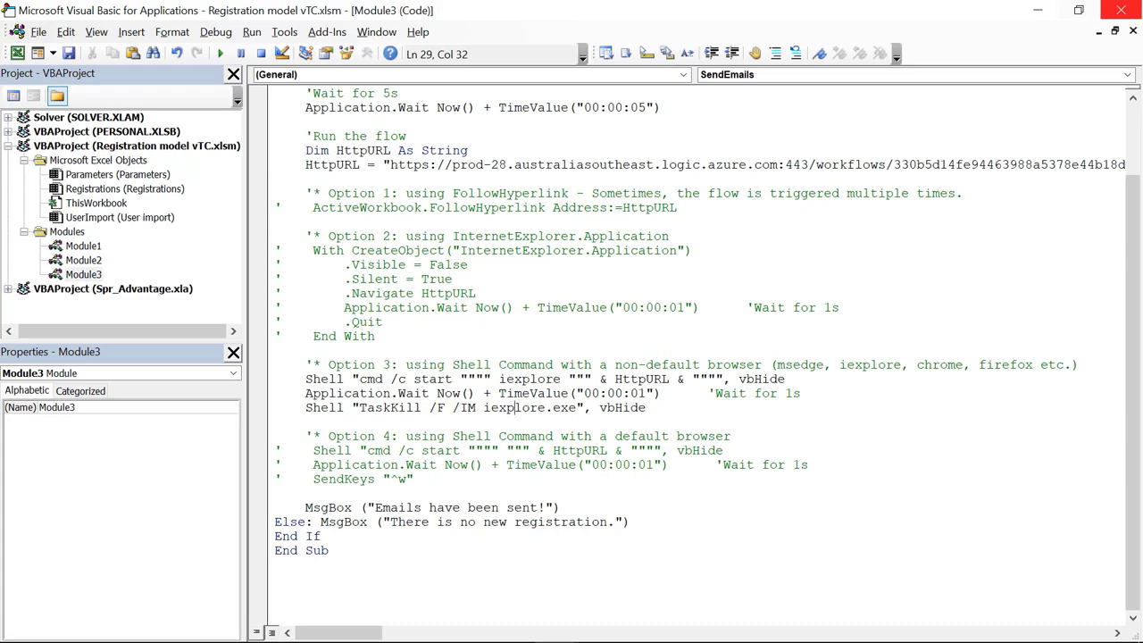
pyautogui.click(1139, 11)
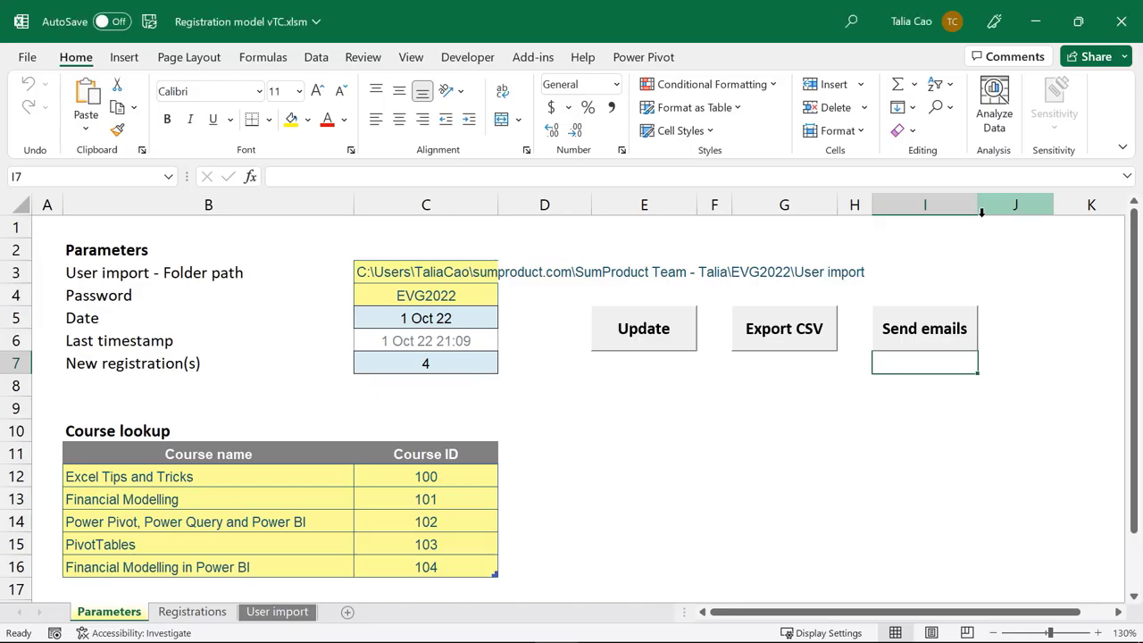
# Step: Run Send emails, confirm the 9:46 PM messages in Outlook's Sent Items, and reopen the VBA code
pyautogui.click(922, 335)
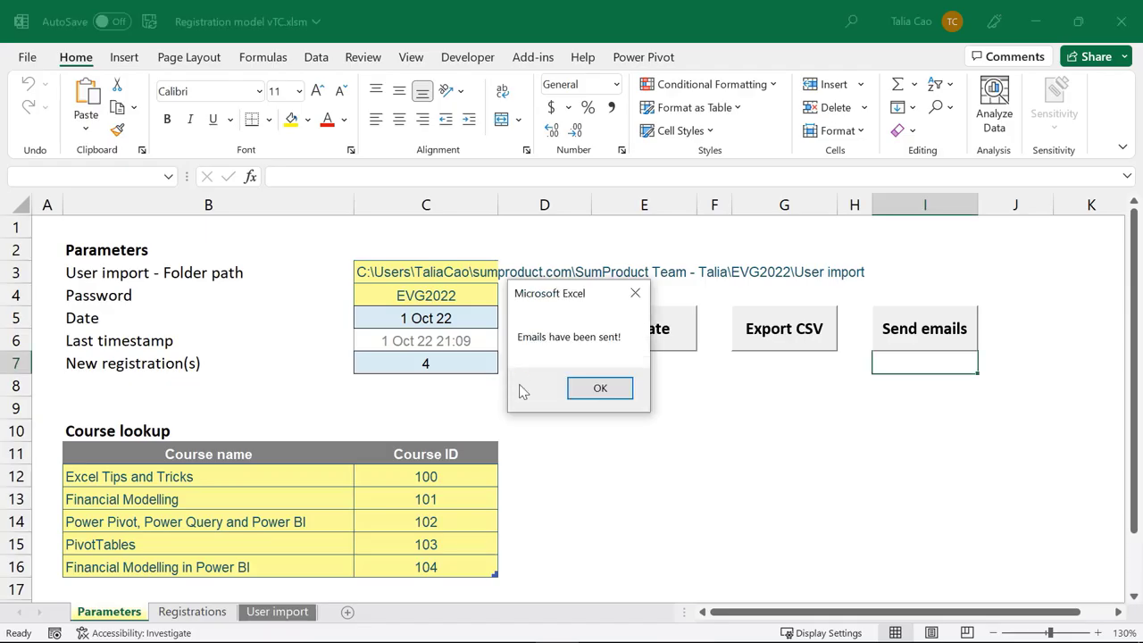
pyautogui.click(598, 388)
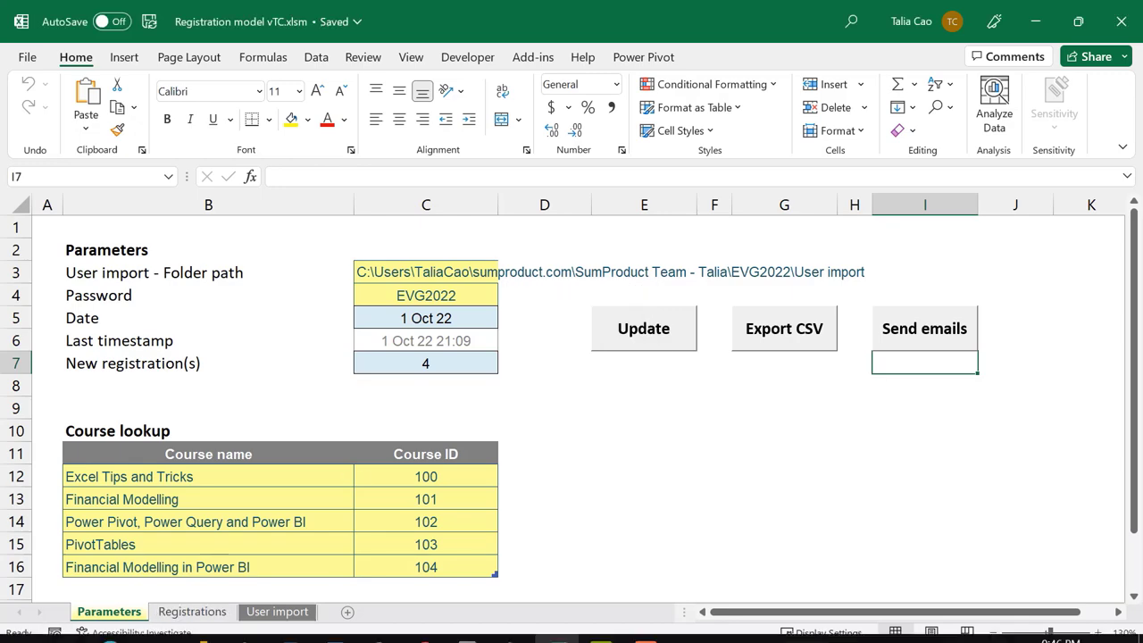
pyautogui.click(288, 625)
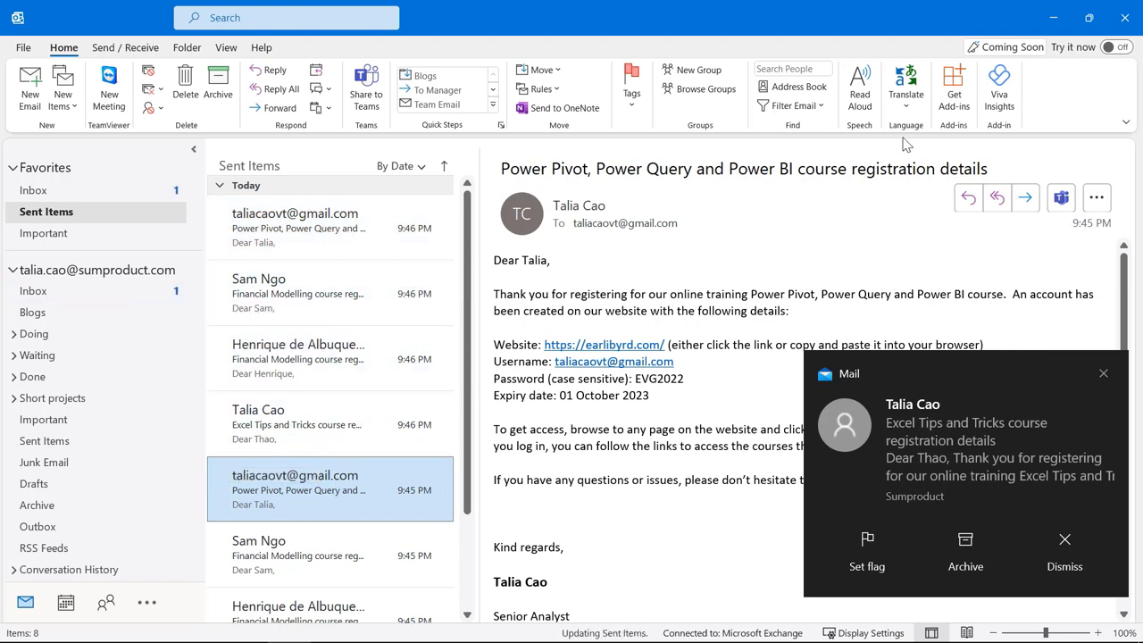
pyautogui.click(1061, 22)
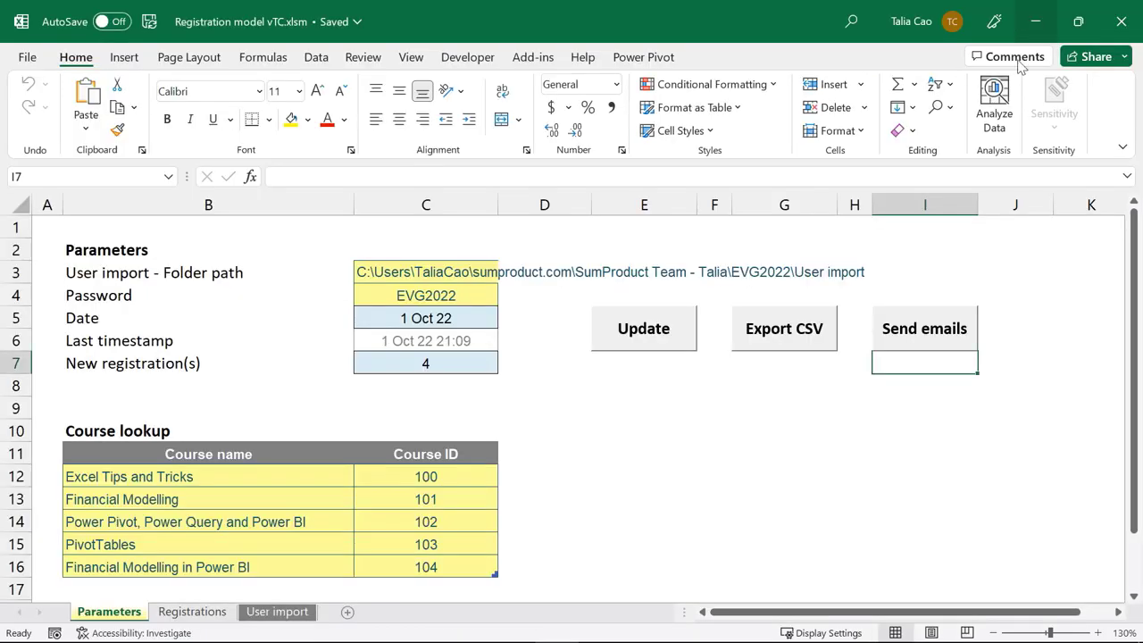
pyautogui.hotkey('alt', 'F11')
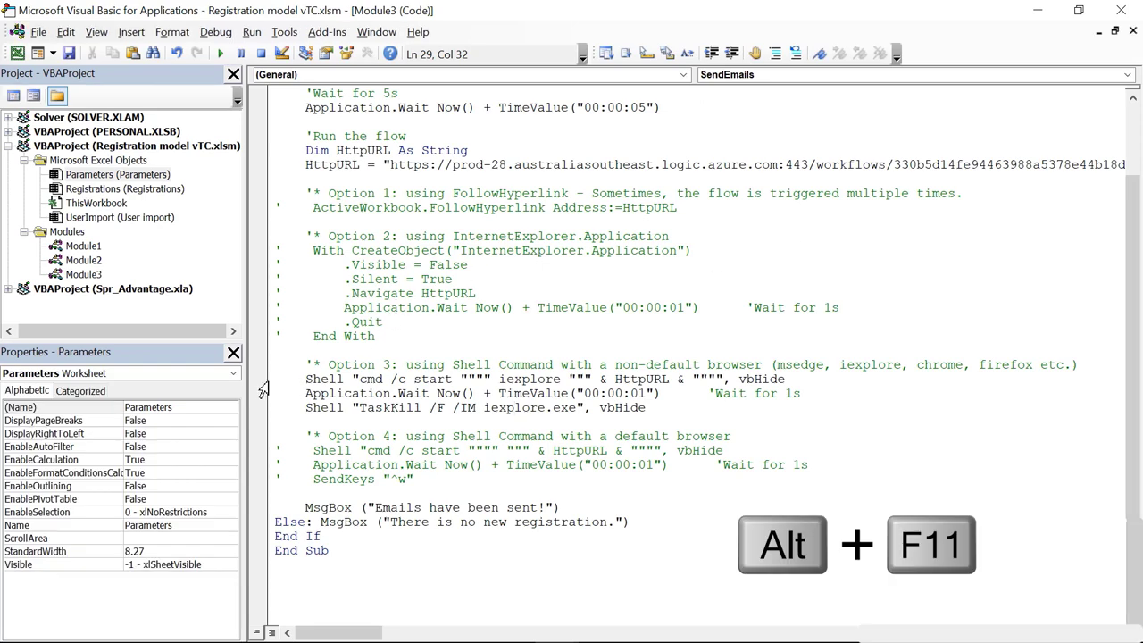
# Step: Comment out the three Option 3 lines and uncomment the three Option 4 lines
pyautogui.moveTo(267, 384); pyautogui.dragTo(269, 420)
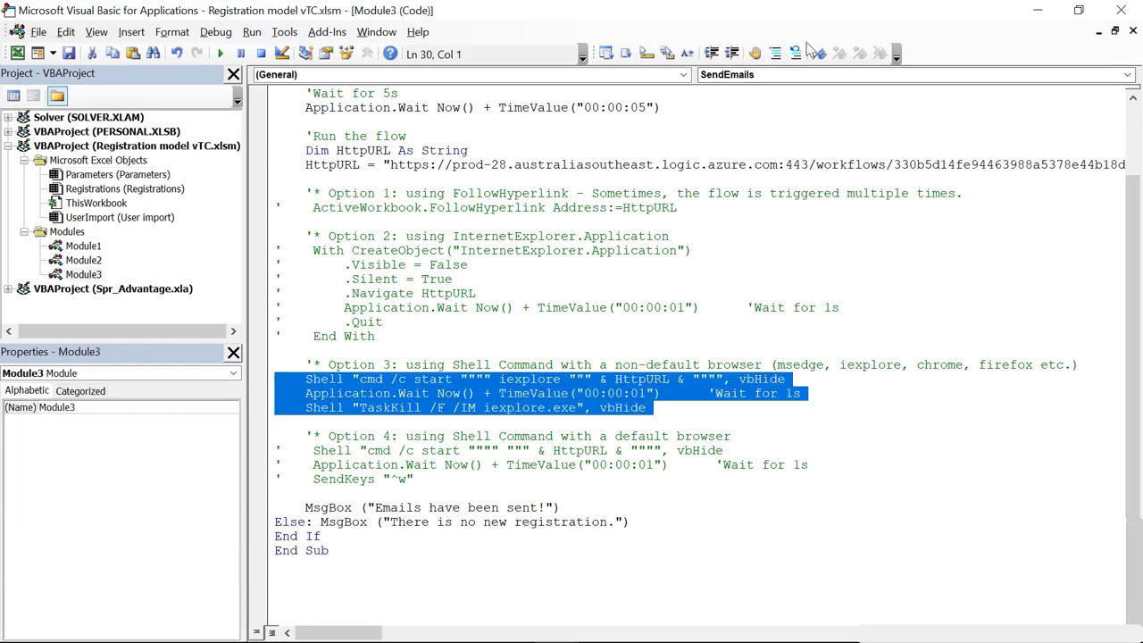
pyautogui.click(776, 55)
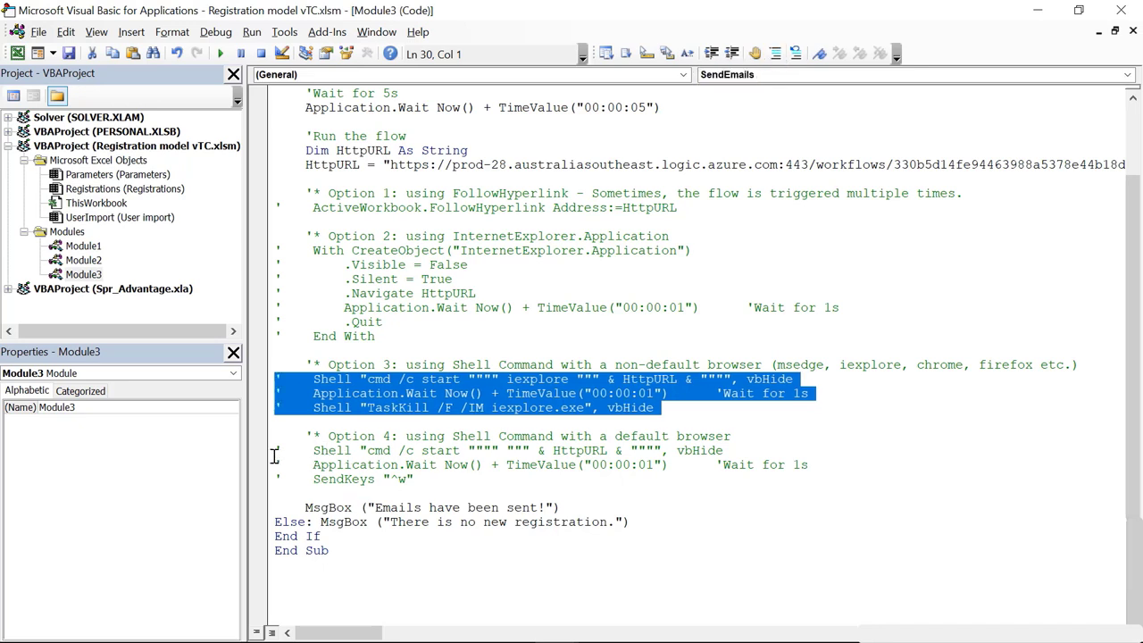
pyautogui.moveTo(265, 452); pyautogui.dragTo(286, 480)
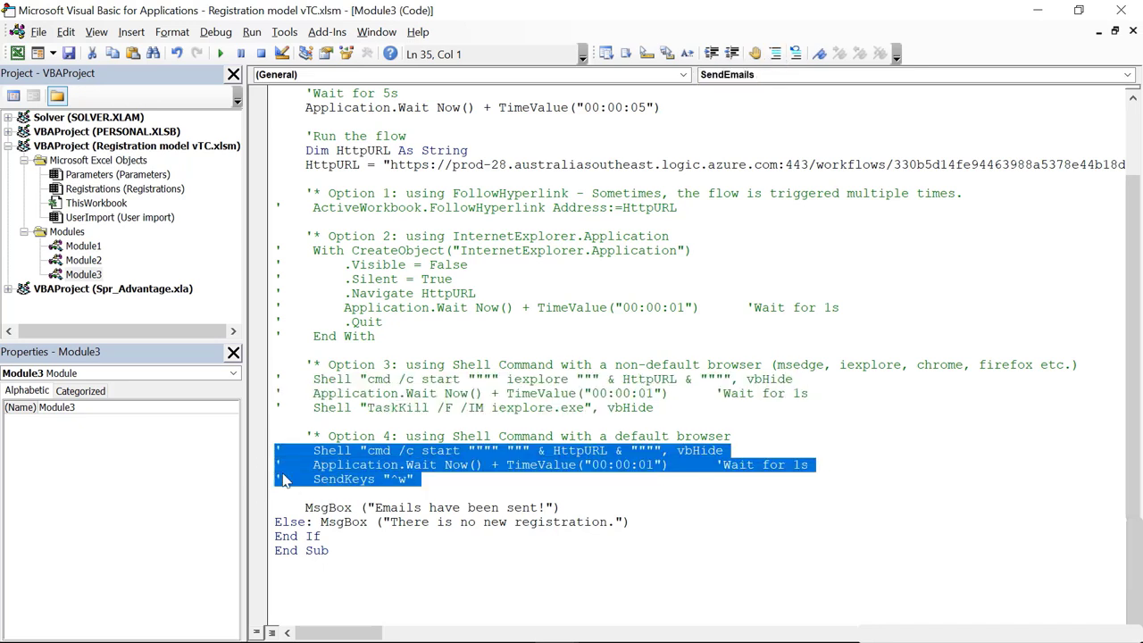
pyautogui.click(795, 55)
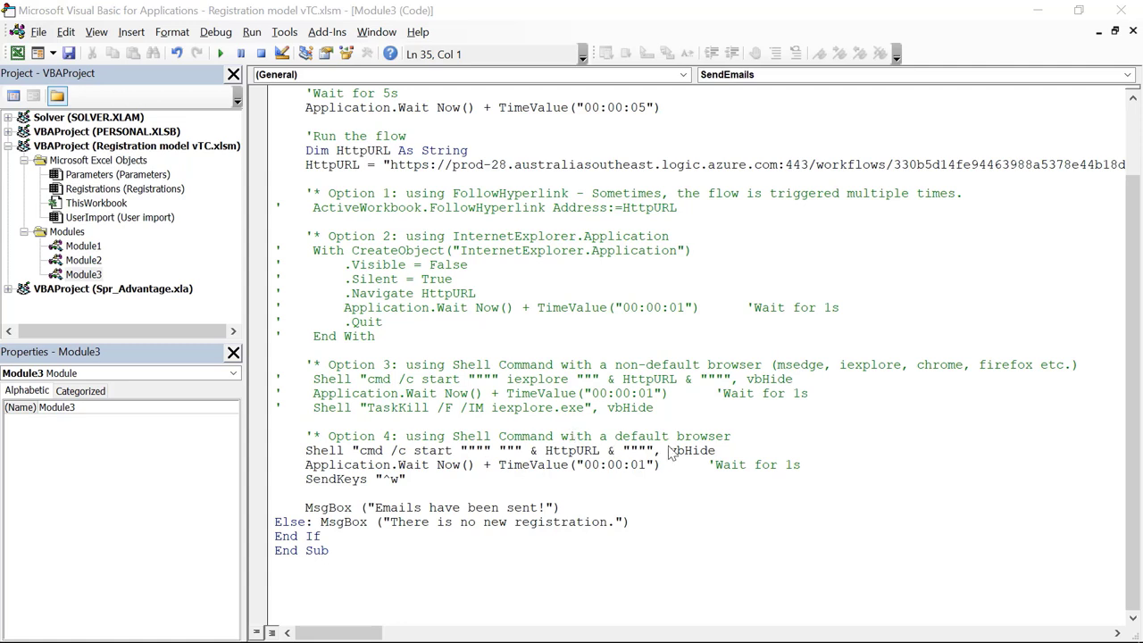
pyautogui.click(310, 455)
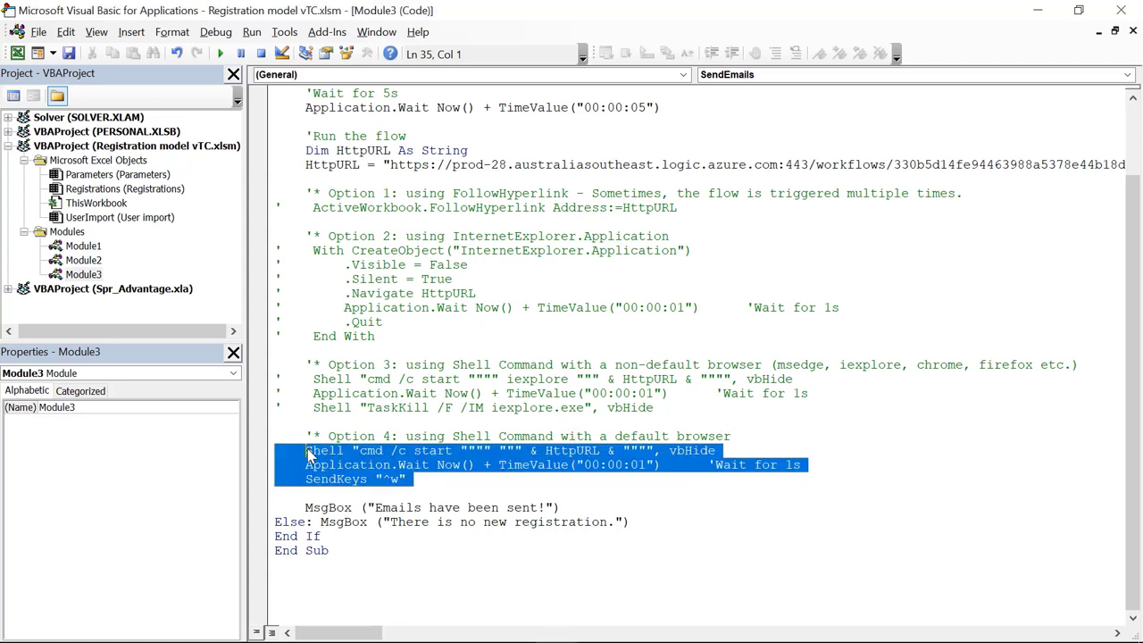
pyautogui.click(444, 451)
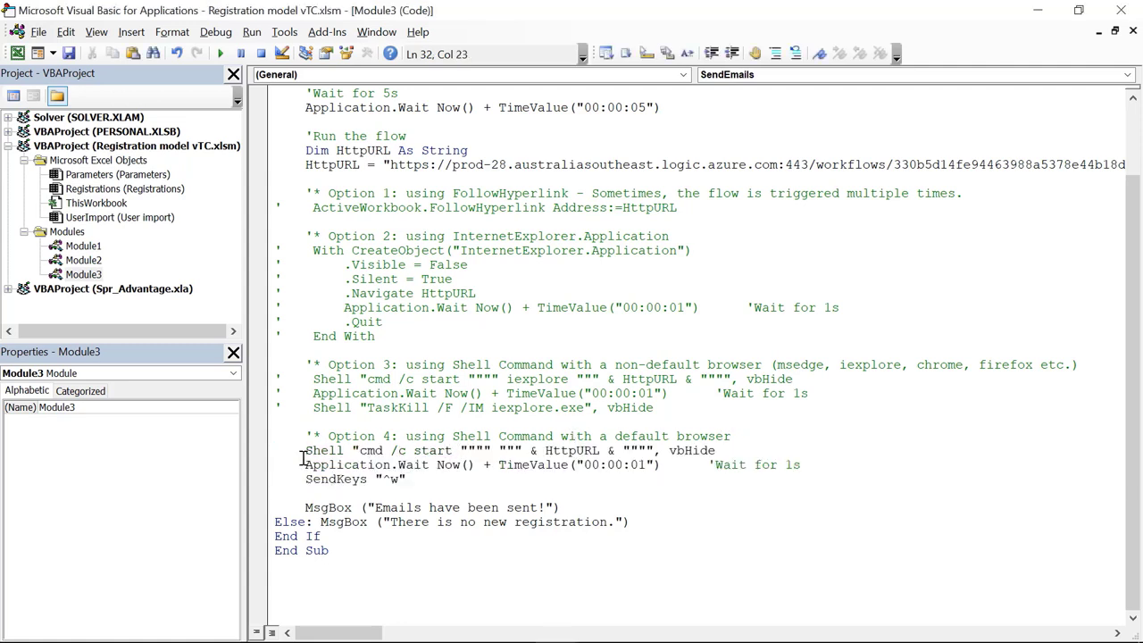
# Step: Walk through the Option 4 Shell, one-second wait and SendKeys ^w lines, then close the editor
pyautogui.moveTo(304, 451); pyautogui.dragTo(754, 451)
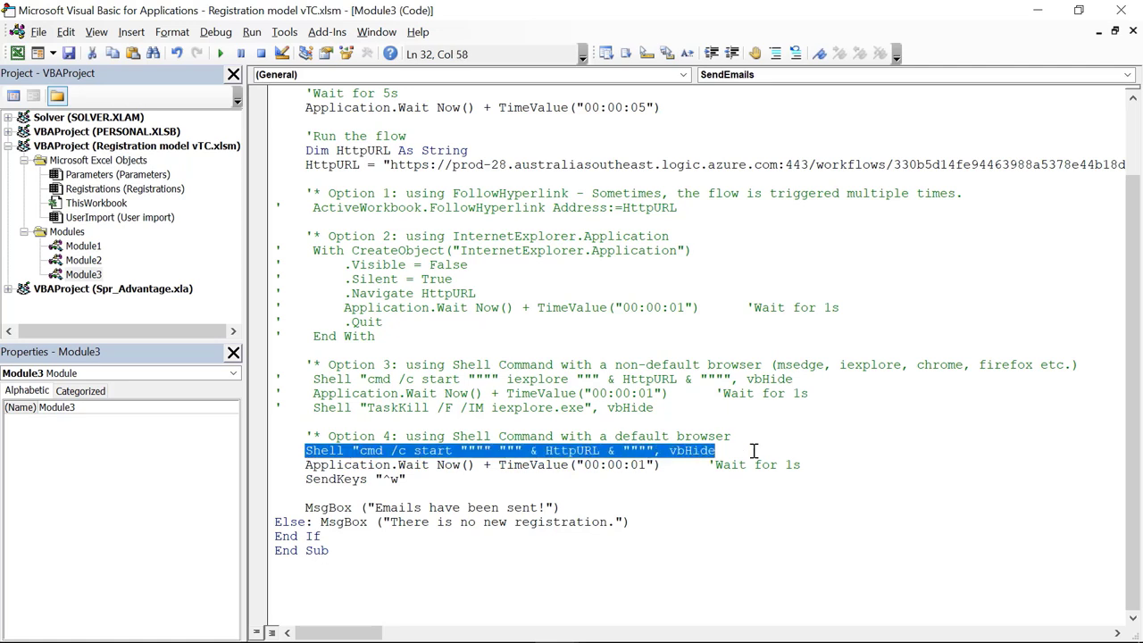
pyautogui.click(501, 451)
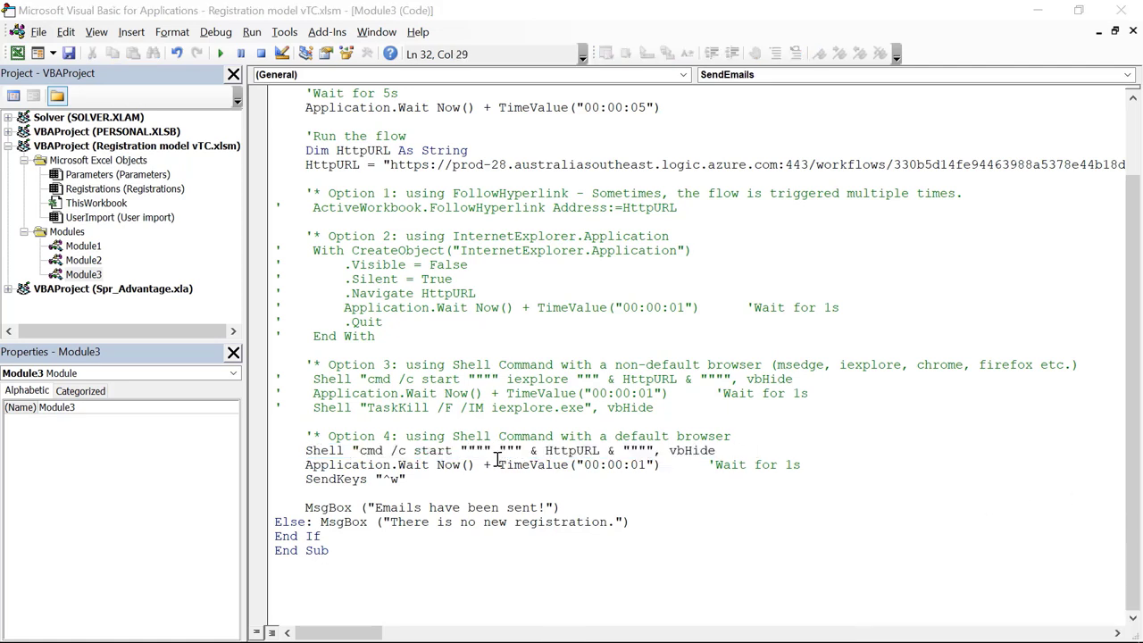
pyautogui.moveTo(306, 451); pyautogui.dragTo(766, 445)
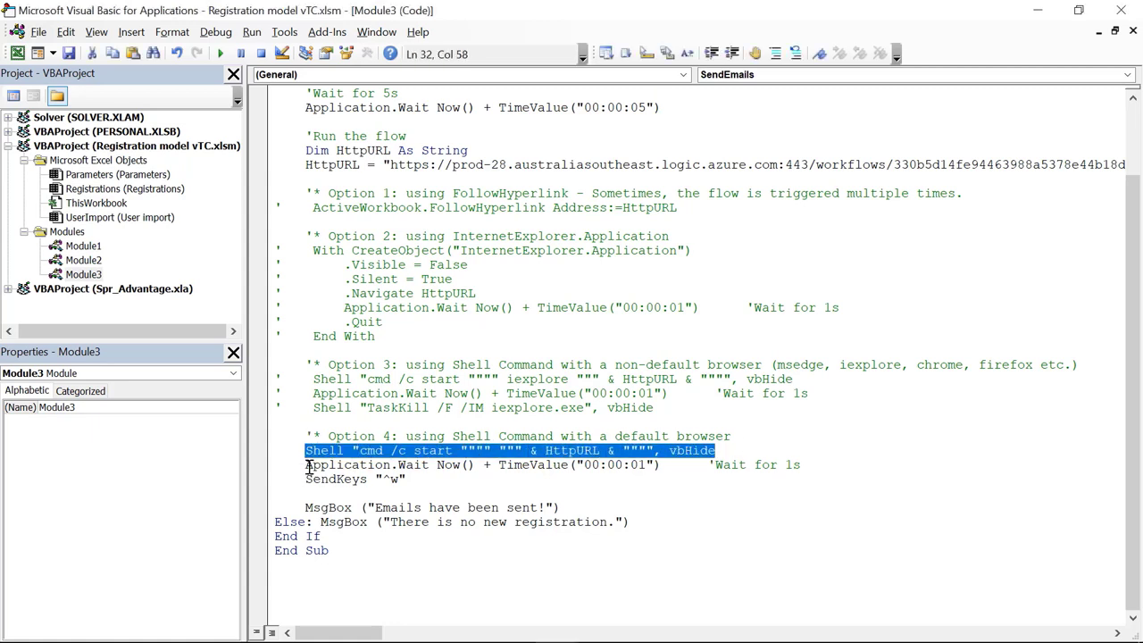
pyautogui.moveTo(308, 465); pyautogui.dragTo(666, 465)
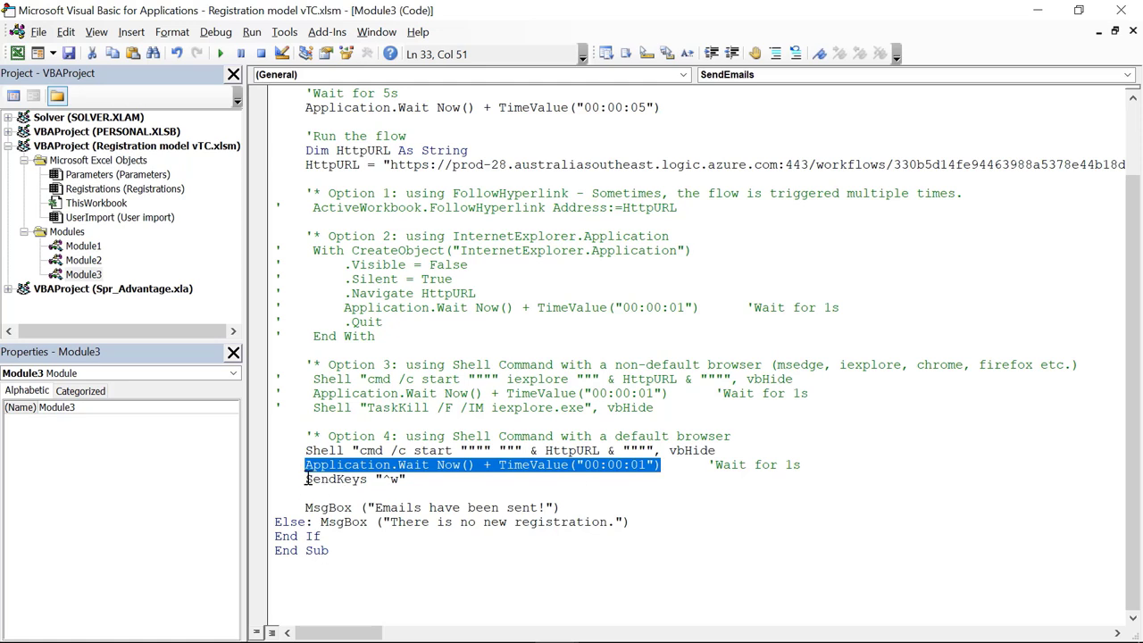
pyautogui.moveTo(306, 480); pyautogui.dragTo(414, 481)
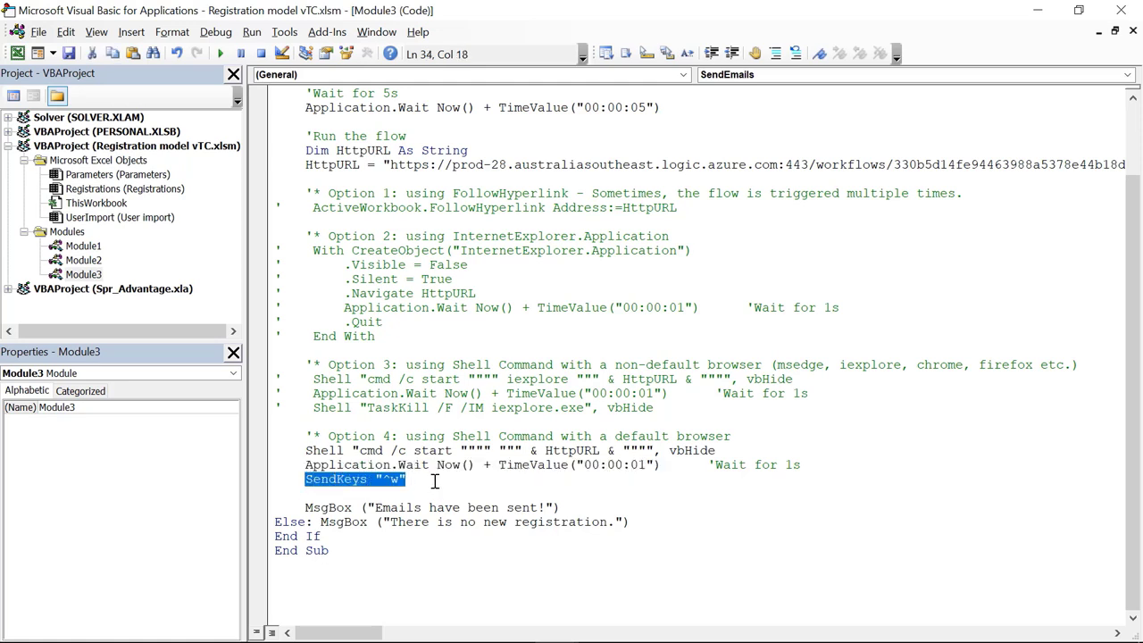
pyautogui.click(429, 480)
pyautogui.moveTo(384, 480); pyautogui.dragTo(400, 479)
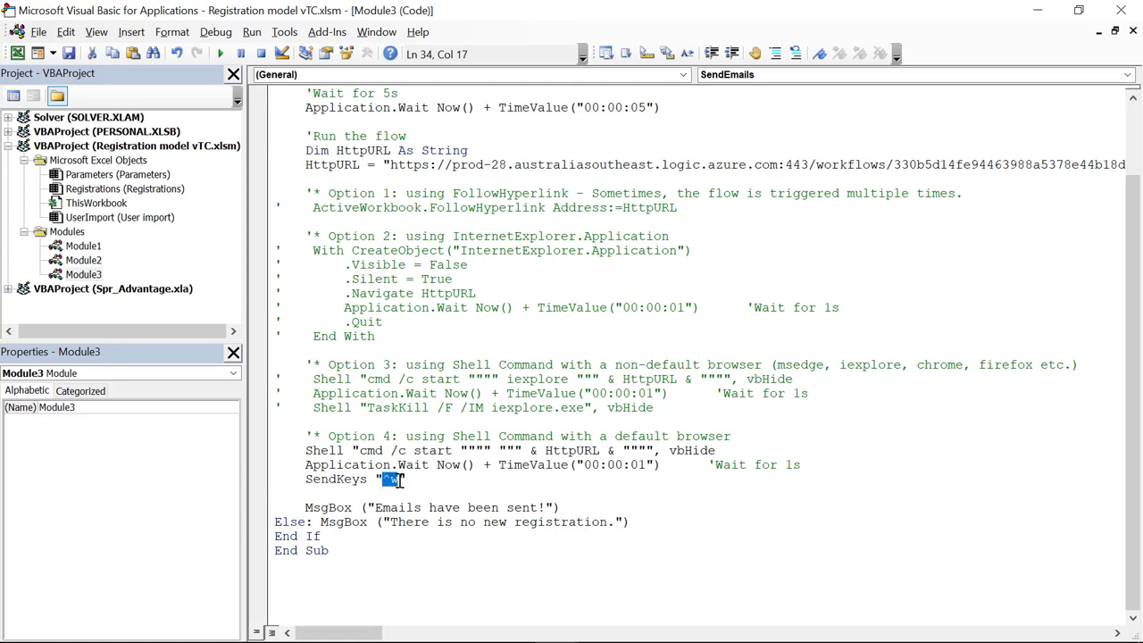
pyautogui.click(427, 482)
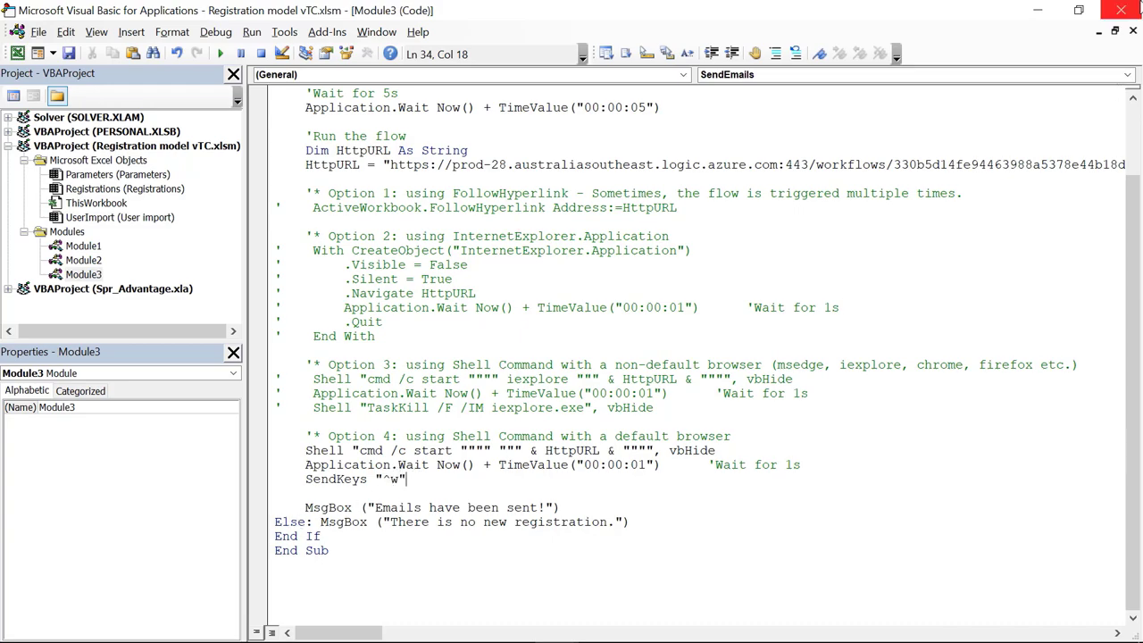
pyautogui.click(1120, 10)
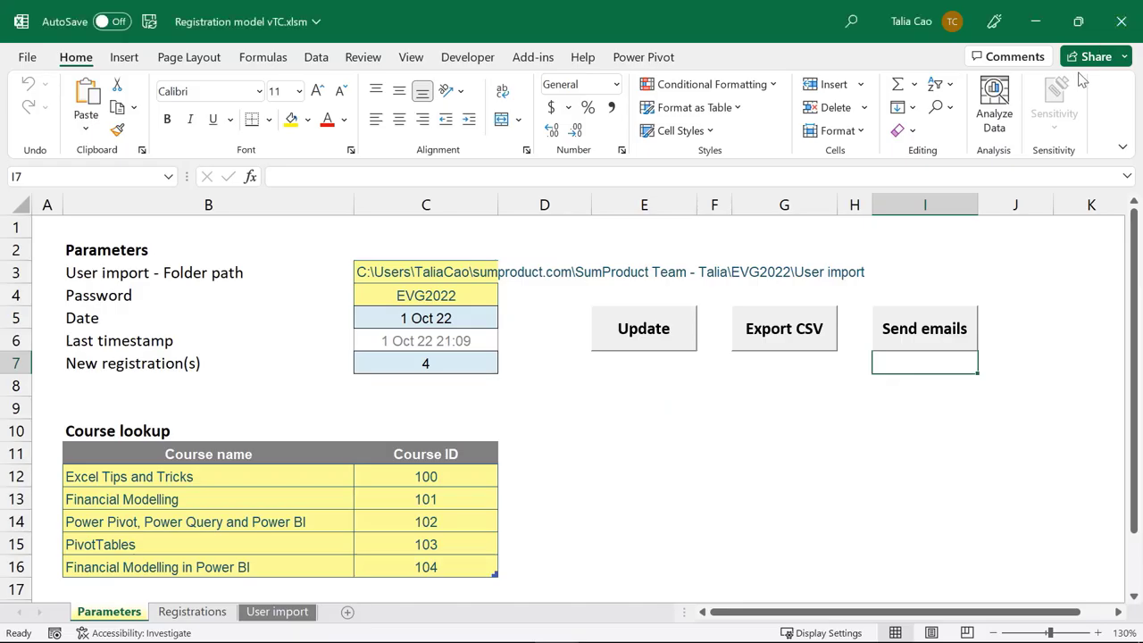
# Step: Run Send emails with the Option 4 code and view the new 9:48 PM messages in Outlook
pyautogui.click(914, 333)
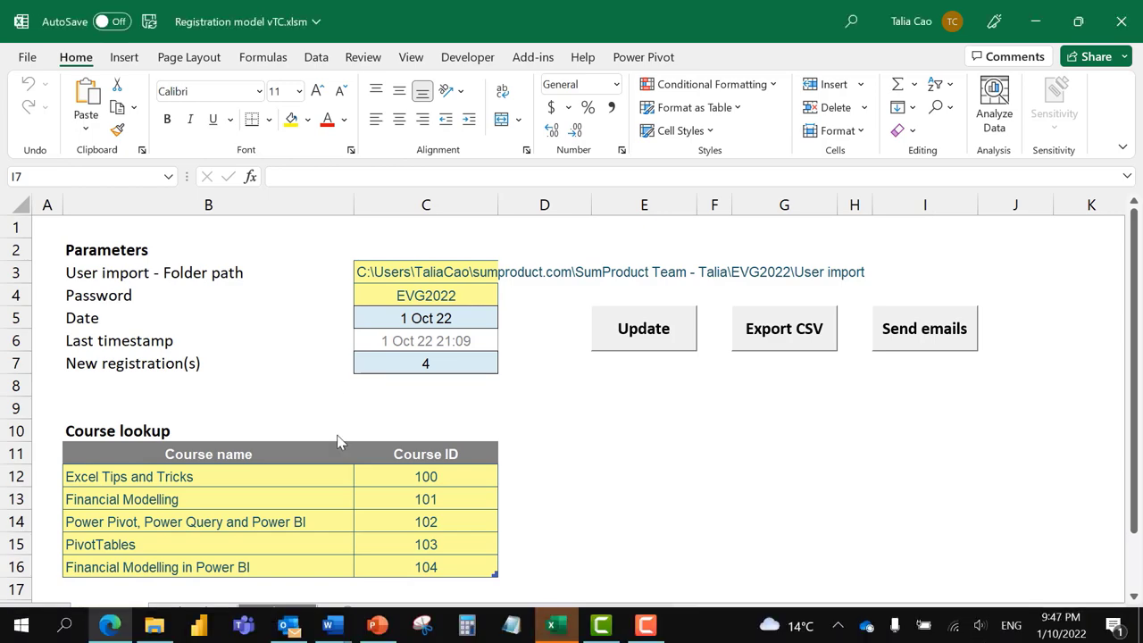
pyautogui.click(288, 625)
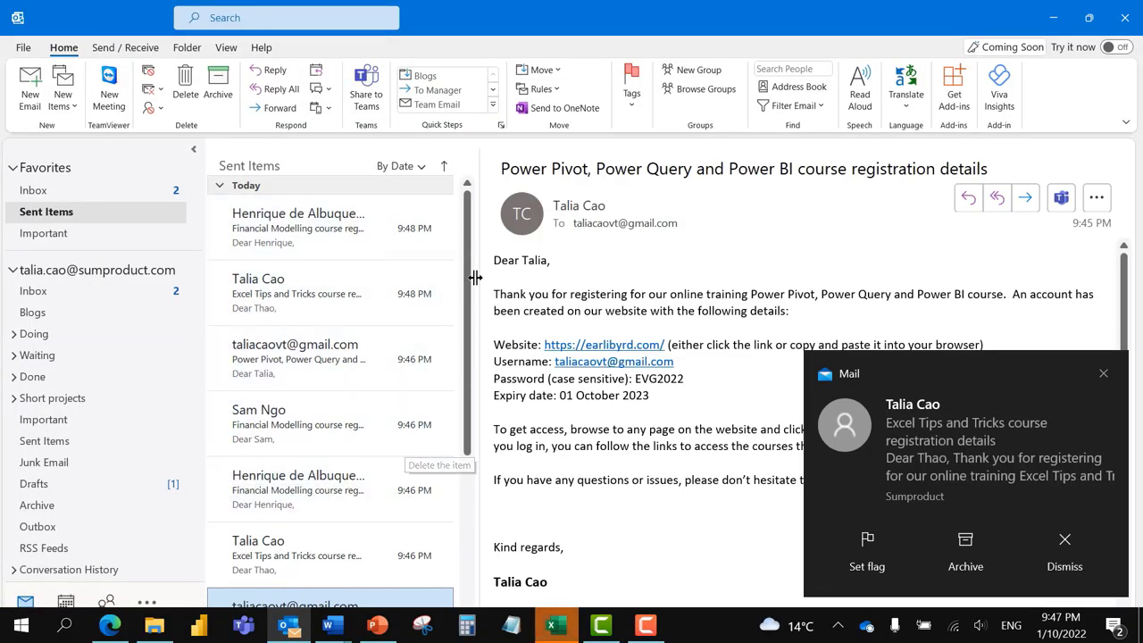
# Step: Check the Inbox for the 9:48 PM Excel Tips and Tricks email, then minimize Outlook
pyautogui.click(150, 299)
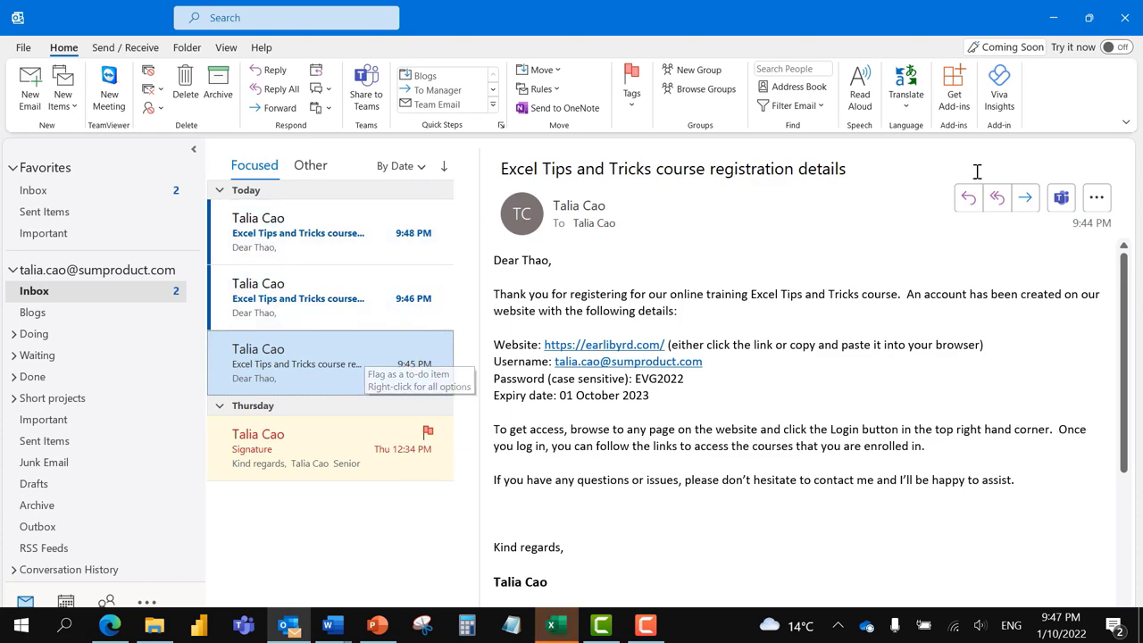
pyautogui.click(1054, 18)
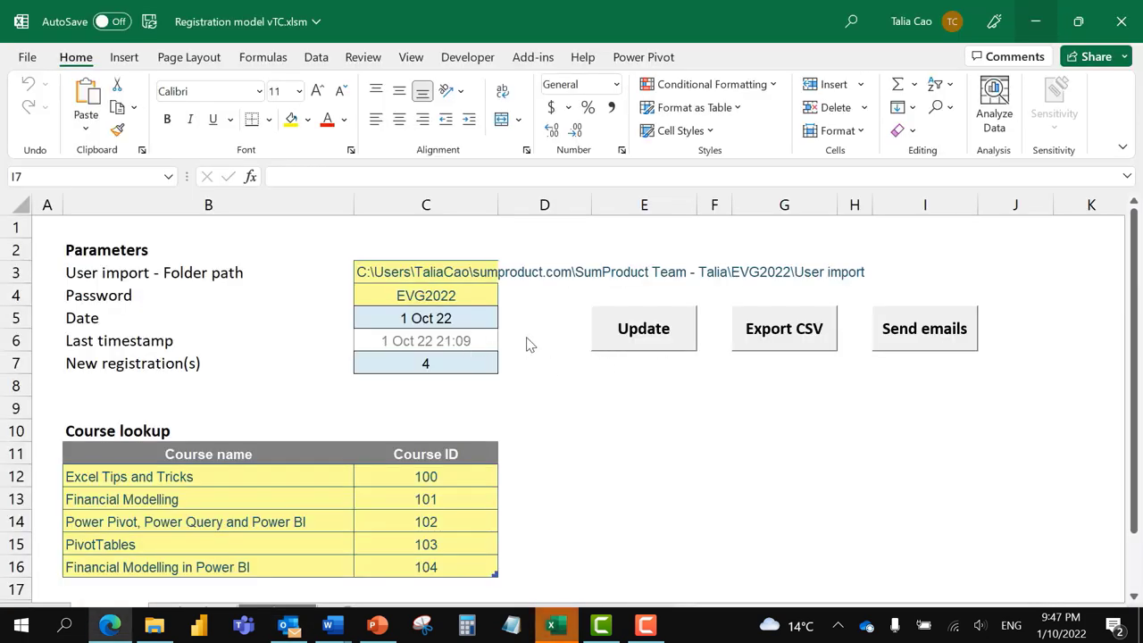
pyautogui.click(603, 391)
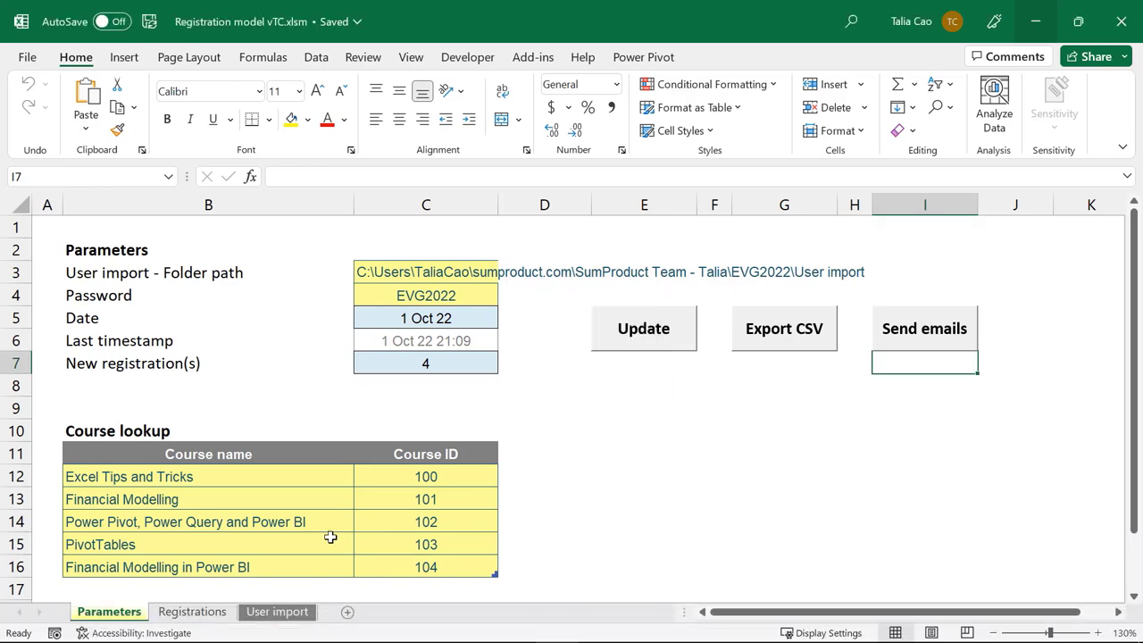
pyautogui.click(191, 612)
pyautogui.click(276, 612)
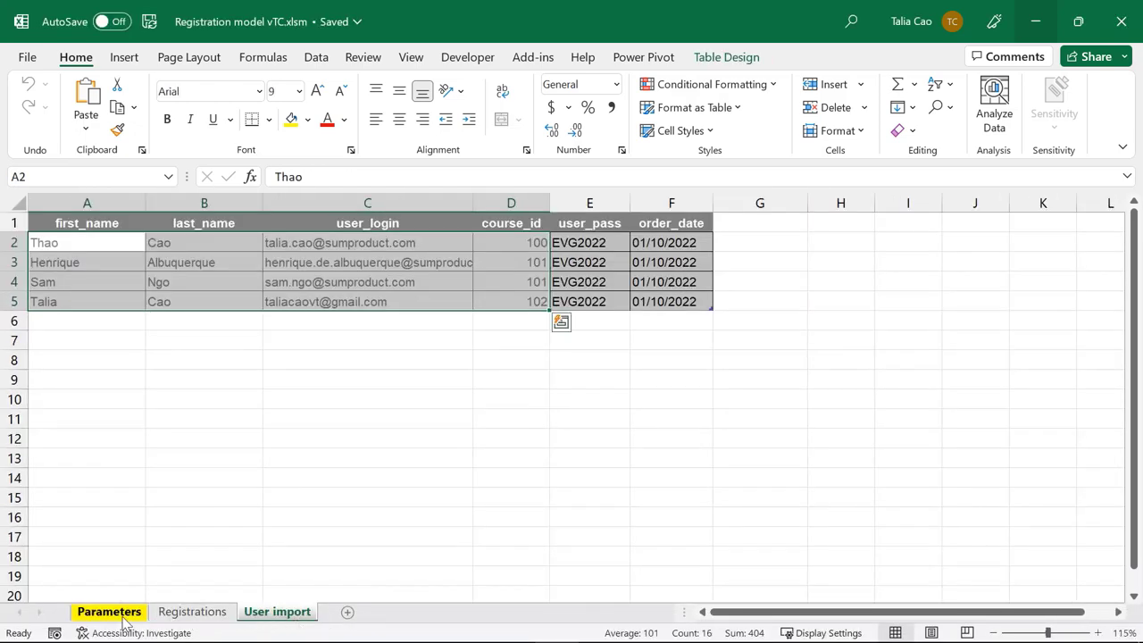
pyautogui.click(109, 612)
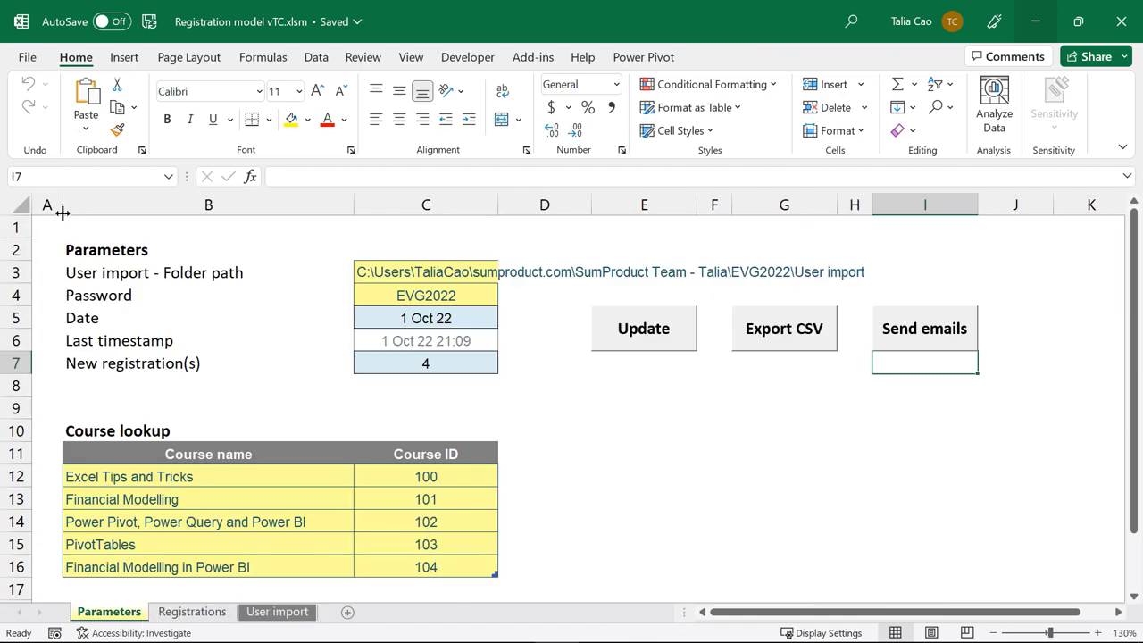